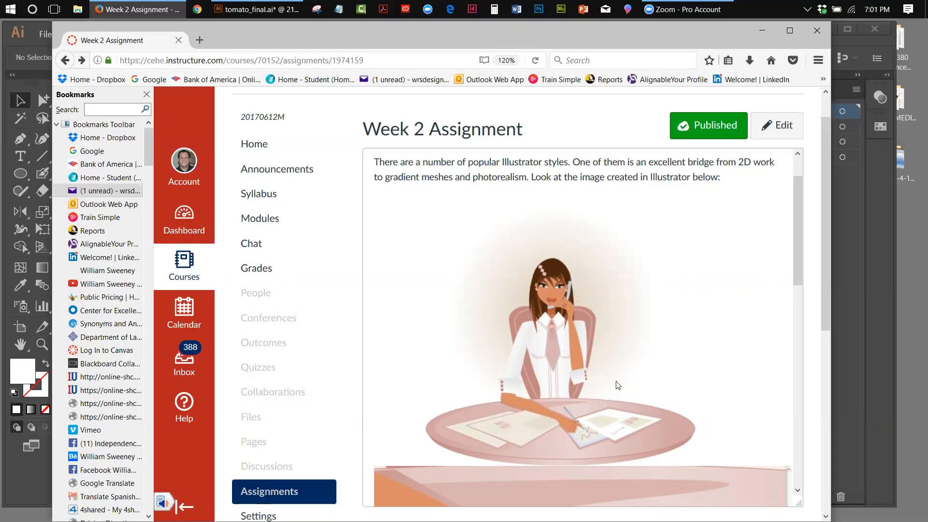
Review the Week 2 Assignment page: the example illustration, the hand closeup, the instructions and requirements, and the points and due dates
{"action": "left_click_drag", "start_coordinate": [796, 256], "coordinate": [794, 337]}
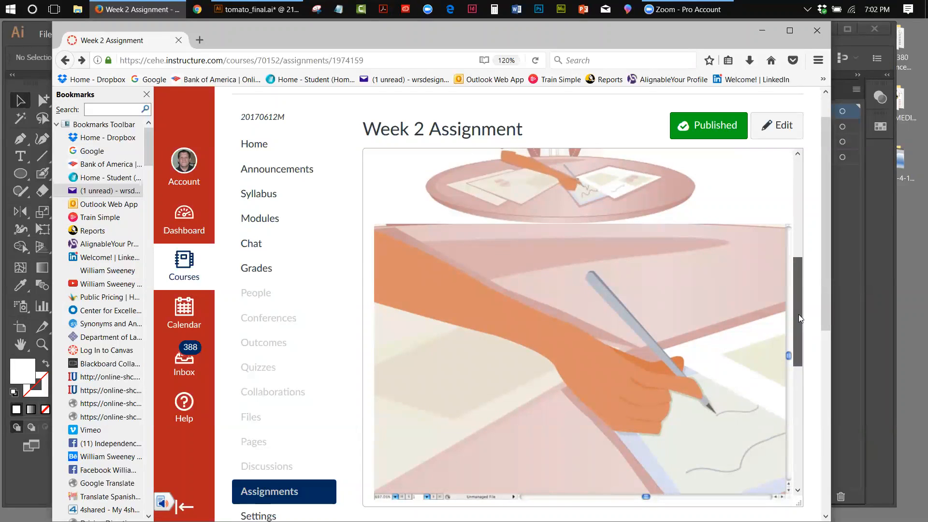
{"action": "left_click_drag", "start_coordinate": [799, 318], "coordinate": [795, 383]}
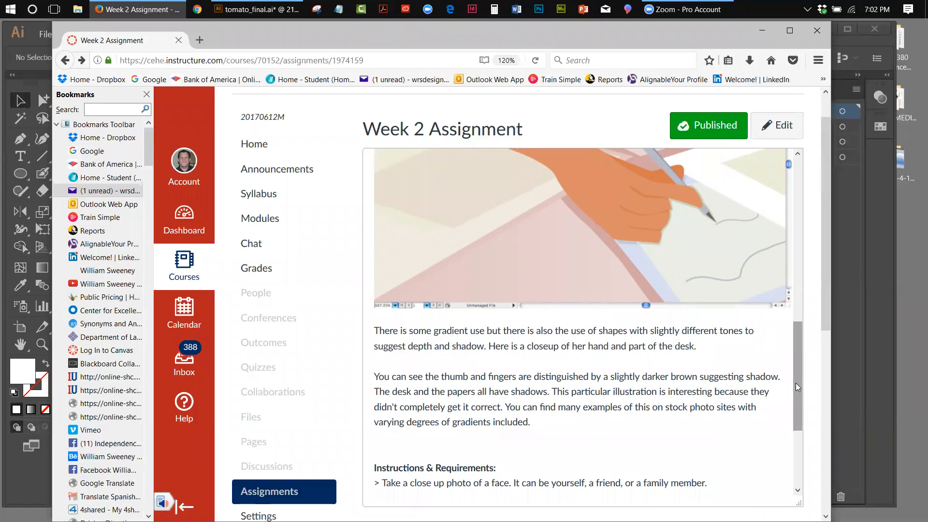
{"action": "left_click_drag", "start_coordinate": [798, 347], "coordinate": [801, 327]}
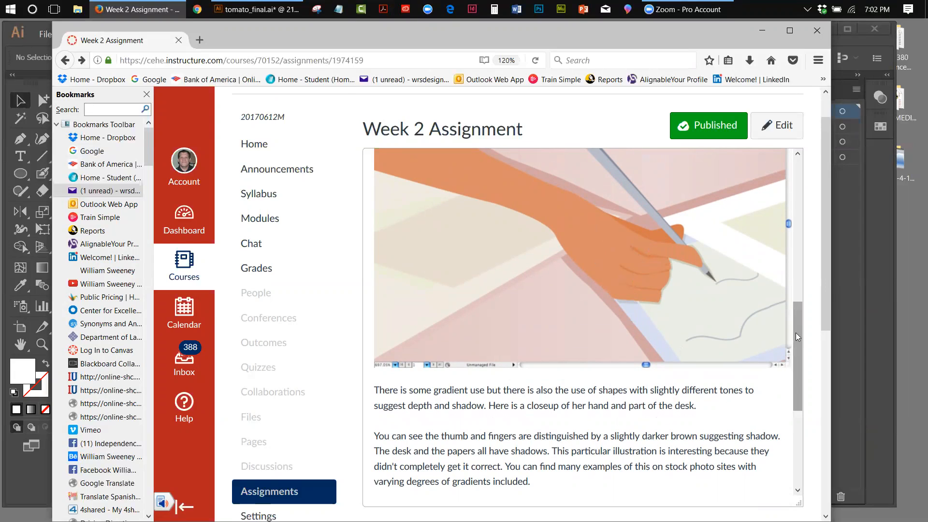
{"action": "left_click_drag", "start_coordinate": [795, 332], "coordinate": [795, 333]}
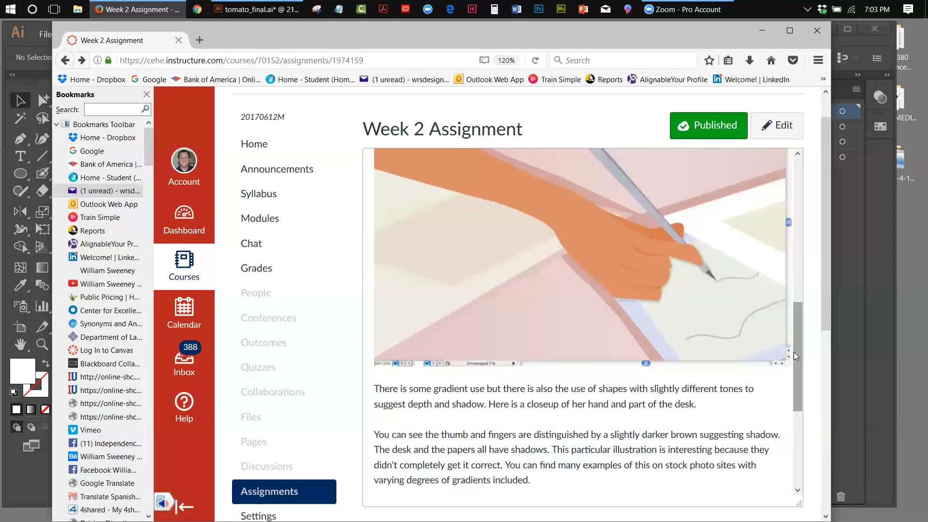
{"action": "left_click_drag", "start_coordinate": [797, 354], "coordinate": [801, 428]}
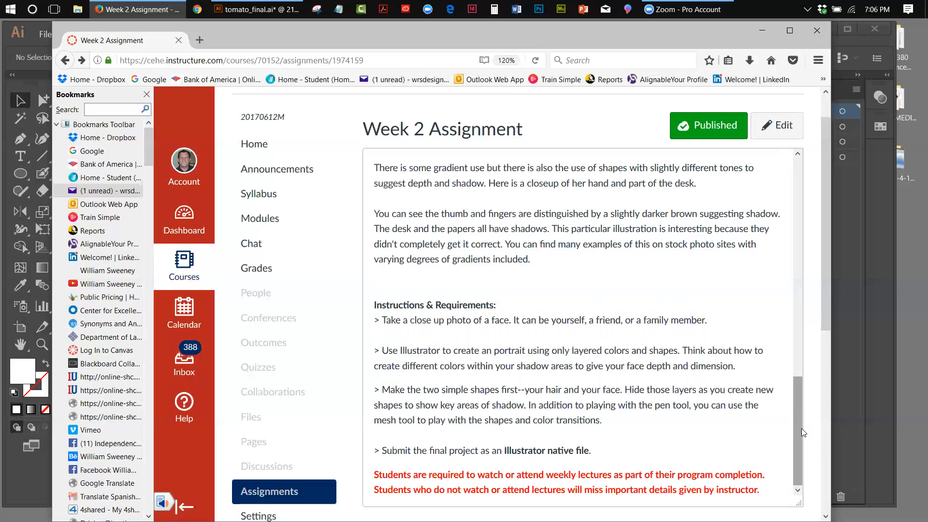
{"action": "left_click_drag", "start_coordinate": [796, 402], "coordinate": [797, 245]}
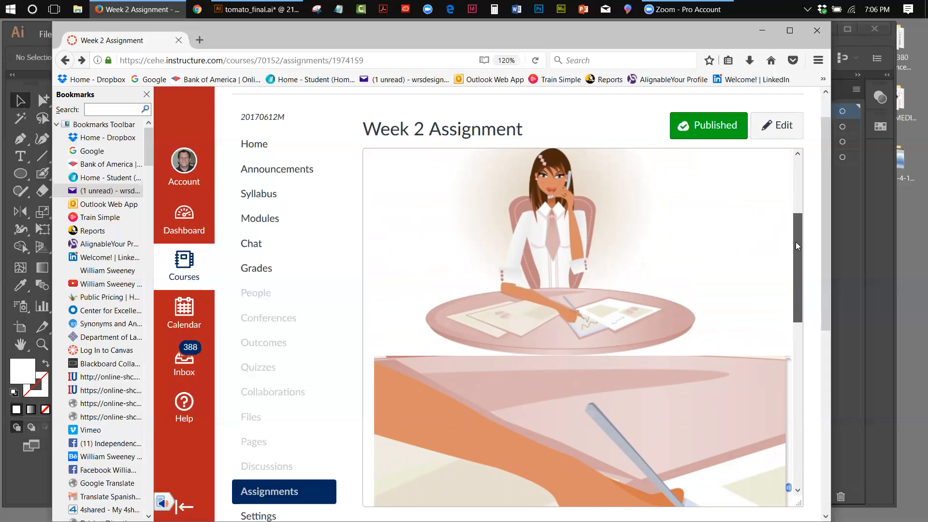
{"action": "left_click_drag", "start_coordinate": [796, 246], "coordinate": [796, 241]}
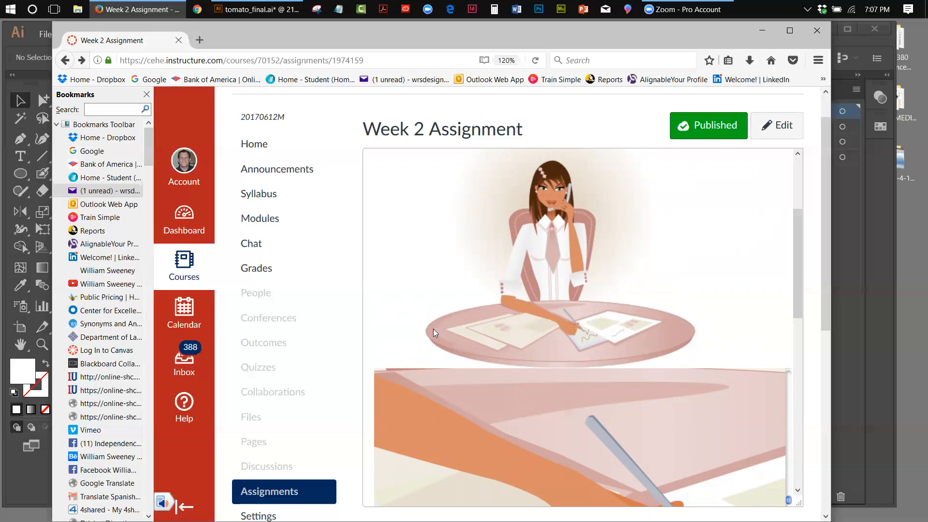
{"action": "left_click_drag", "start_coordinate": [796, 260], "coordinate": [805, 289]}
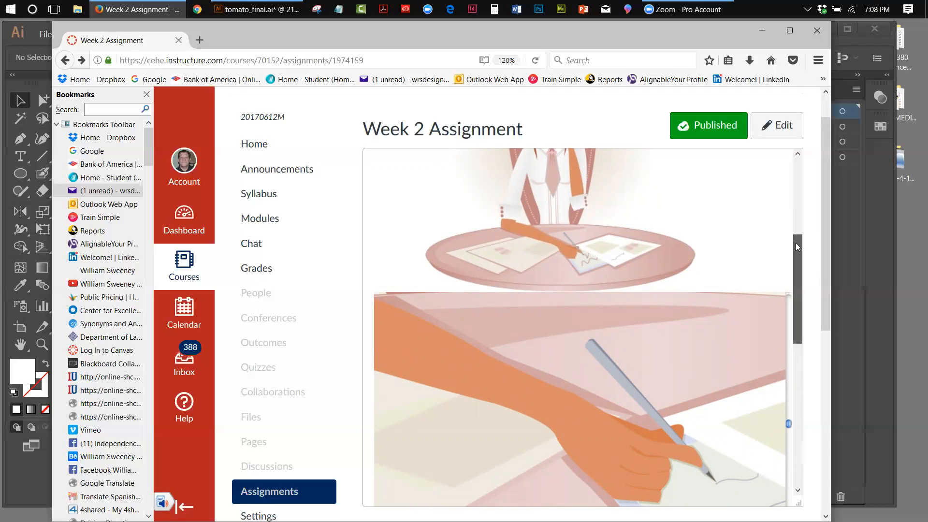
{"action": "left_click_drag", "start_coordinate": [795, 243], "coordinate": [796, 220]}
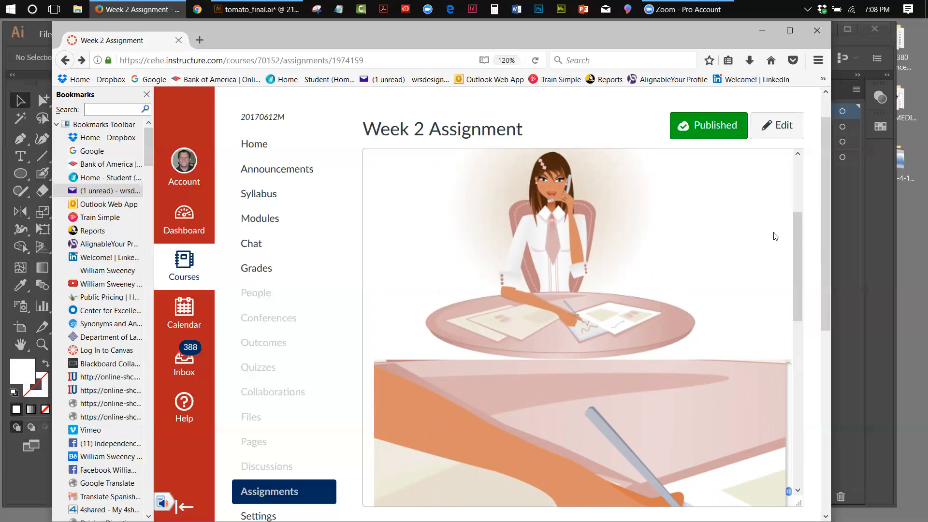
{"action": "left_click_drag", "start_coordinate": [793, 233], "coordinate": [797, 418]}
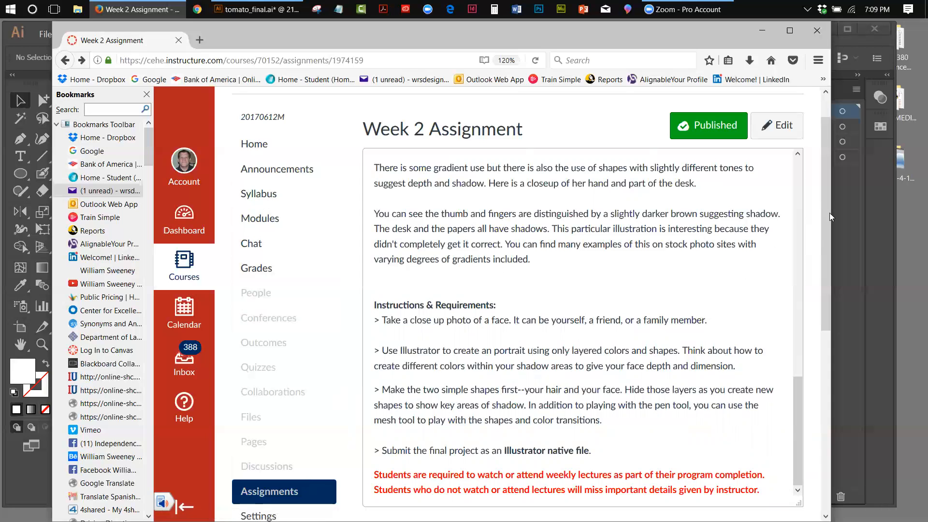
{"action": "left_click_drag", "start_coordinate": [825, 211], "coordinate": [837, 463]}
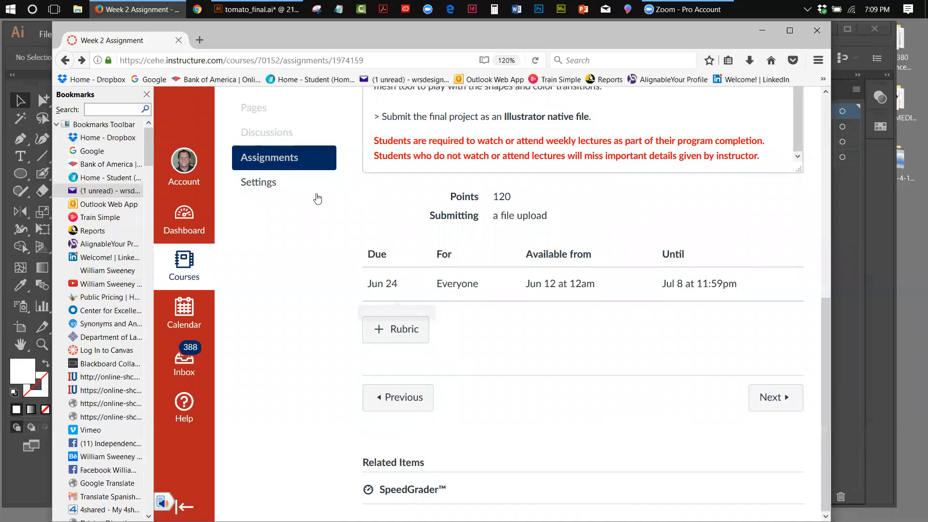
Open the Week 2 Assessment from the course's assignments list and enlarge its description box to show the full text
{"action": "left_click", "coordinate": [291, 158]}
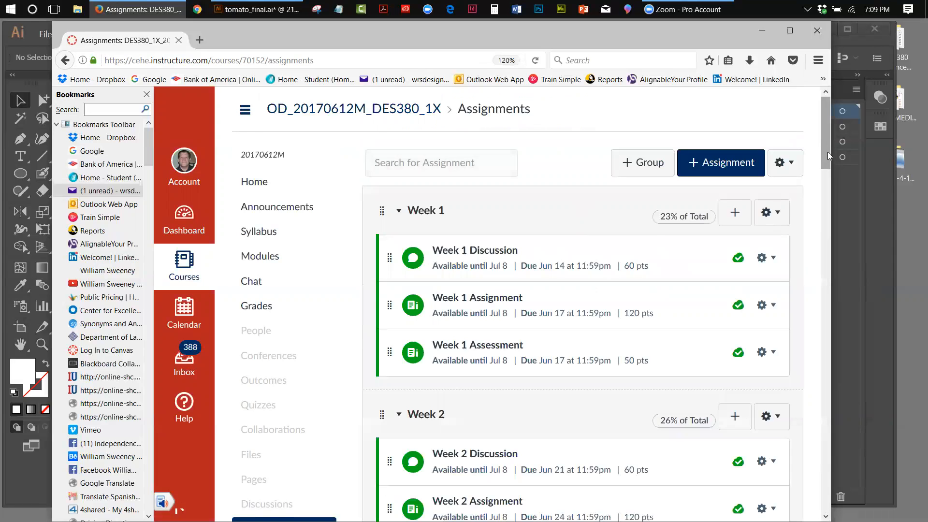
{"action": "left_click_drag", "start_coordinate": [825, 152], "coordinate": [833, 217]}
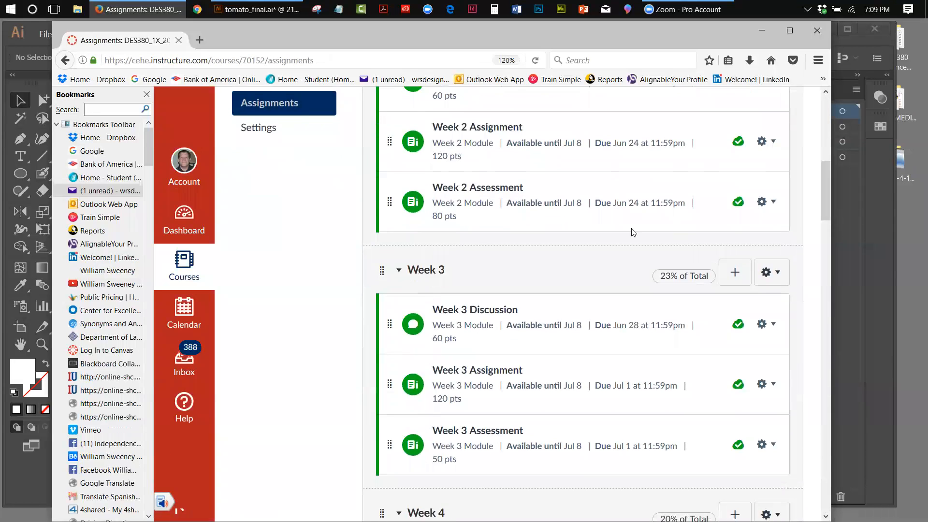
{"action": "left_click", "coordinate": [502, 189]}
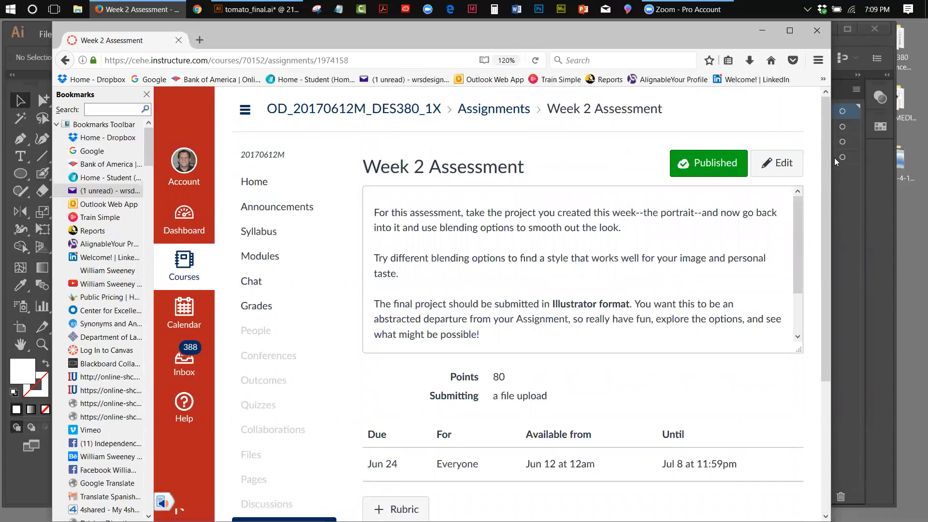
{"action": "left_click_drag", "start_coordinate": [799, 351], "coordinate": [798, 456]}
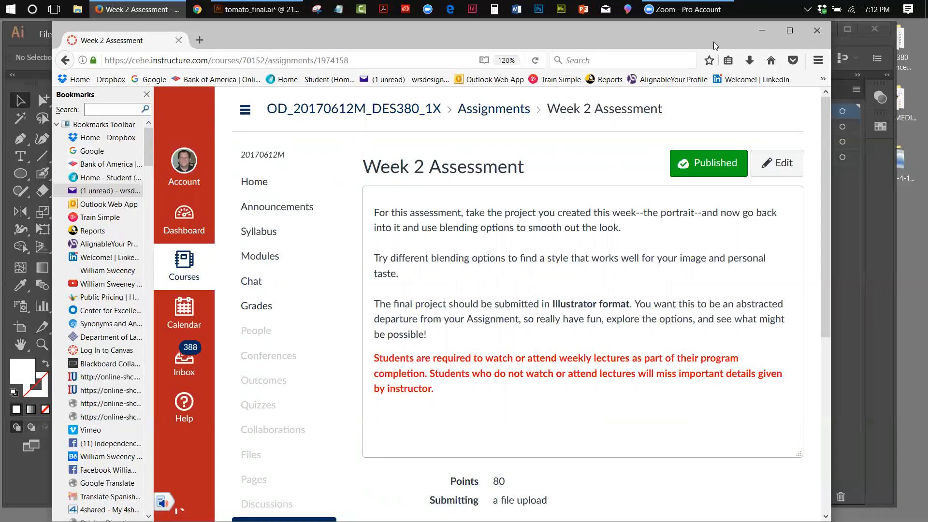
Switch to Illustrator and compare the tomato drawing in GPU Preview and Outline view, ending in Outline view
{"action": "left_click", "coordinate": [767, 30]}
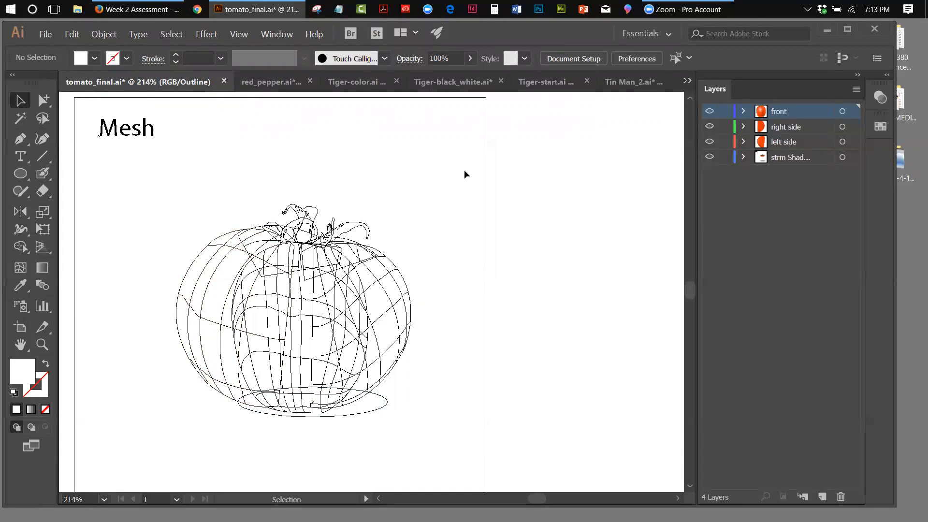
{"action": "left_click", "coordinate": [234, 35]}
{"action": "left_click", "coordinate": [240, 49]}
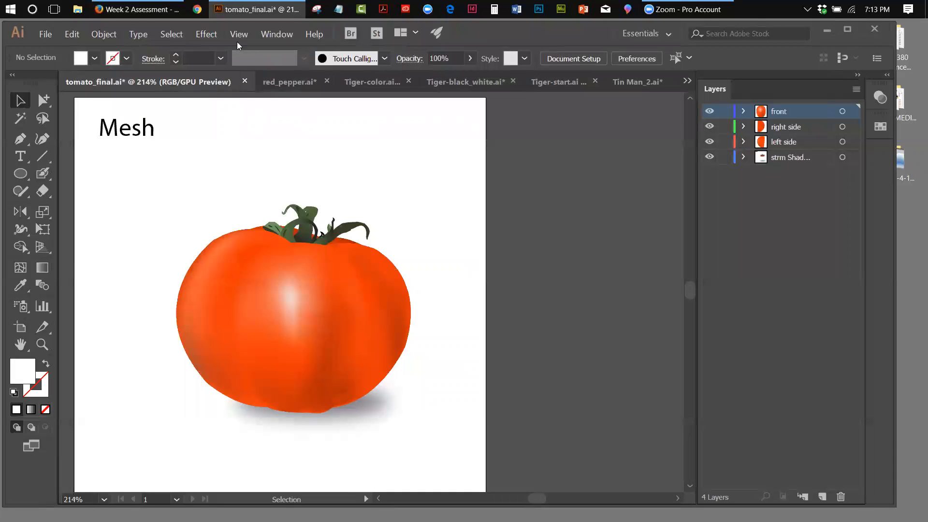
{"action": "left_click", "coordinate": [239, 34]}
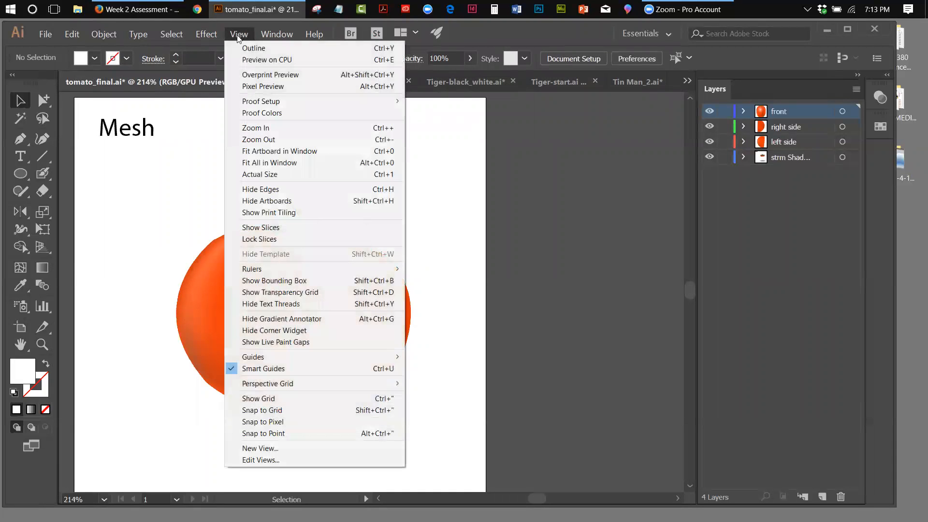
{"action": "left_click", "coordinate": [241, 49]}
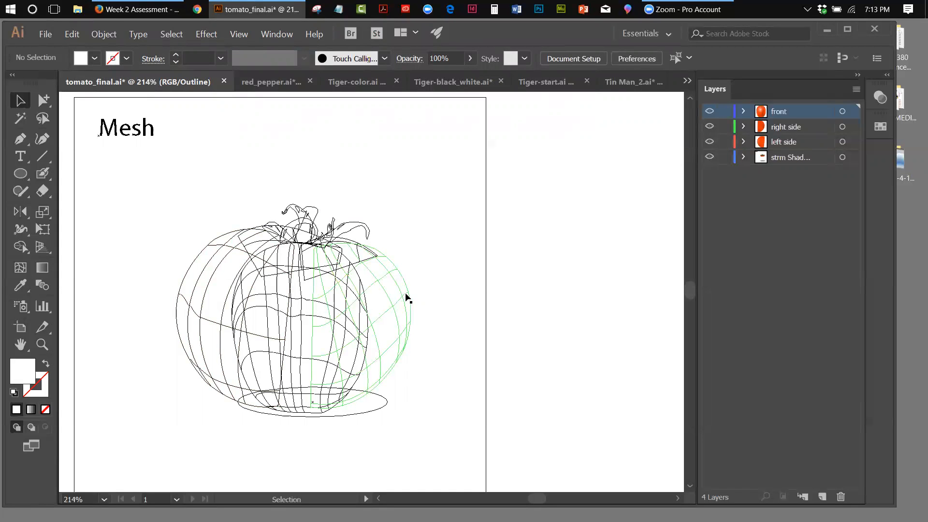
Pull the tomato's right, front, left and top mesh pieces and the shadow ellipse apart, and show them in GPU Preview
{"action": "left_click_drag", "start_coordinate": [405, 293], "coordinate": [610, 238]}
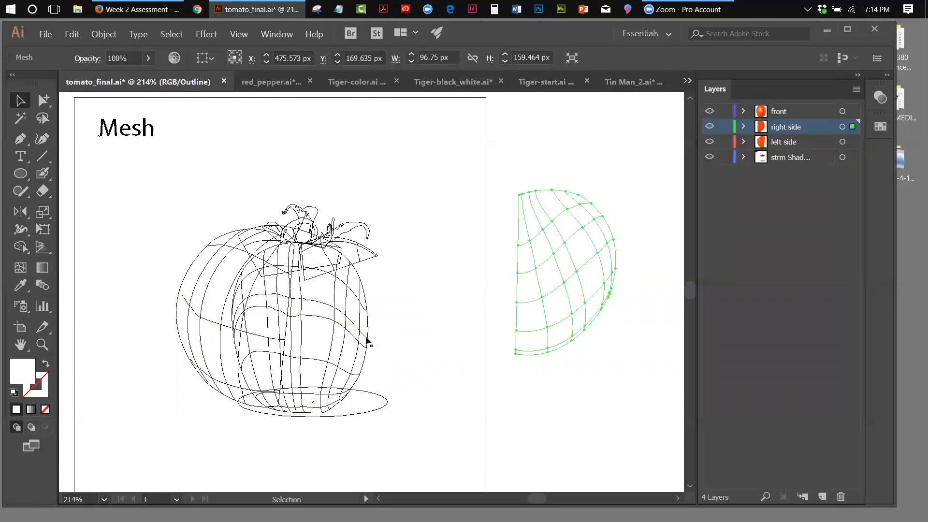
{"action": "left_click_drag", "start_coordinate": [369, 337], "coordinate": [495, 395]}
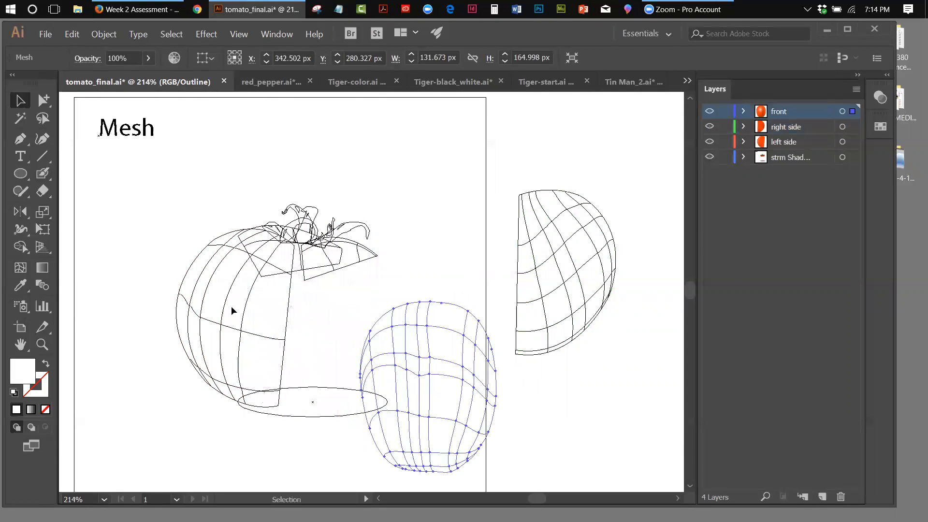
{"action": "left_click_drag", "start_coordinate": [189, 265], "coordinate": [86, 241]}
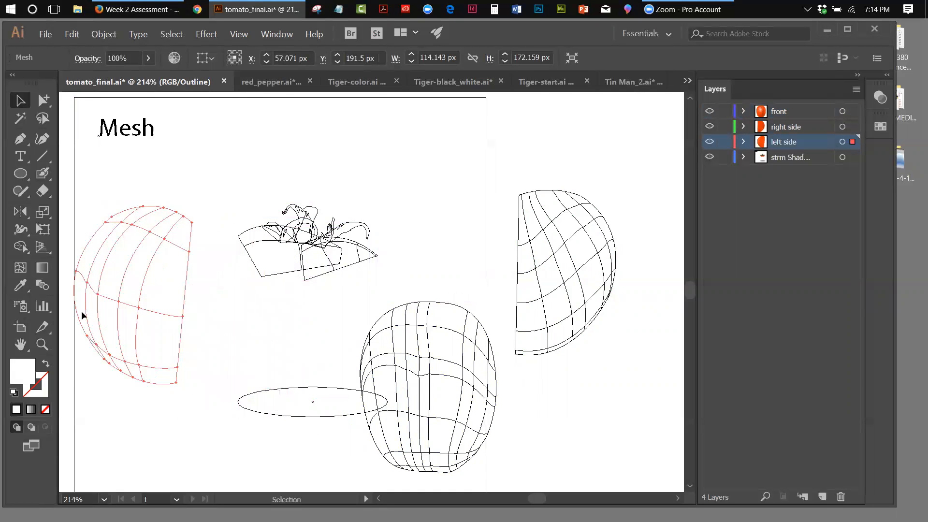
{"action": "left_click_drag", "start_coordinate": [370, 257], "coordinate": [468, 223]}
{"action": "left_click_drag", "start_coordinate": [254, 266], "coordinate": [202, 174]}
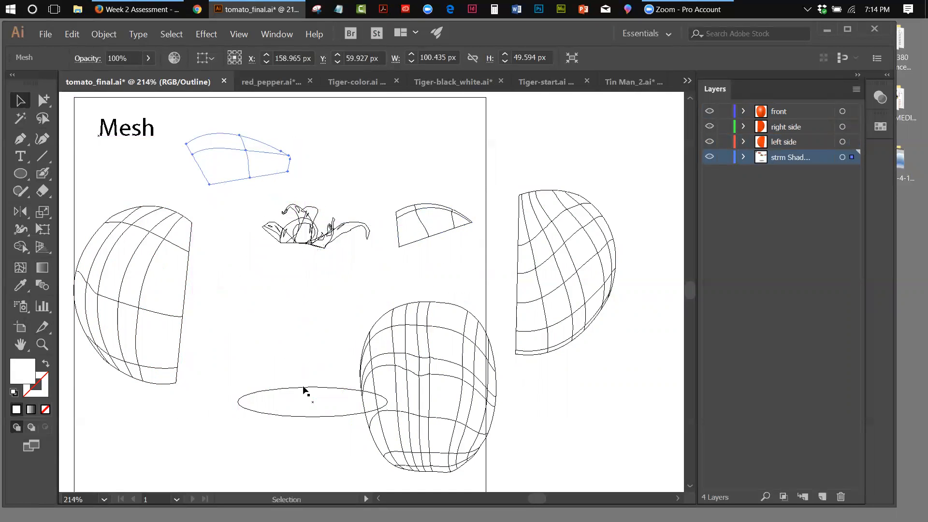
{"action": "left_click_drag", "start_coordinate": [303, 386], "coordinate": [251, 417]}
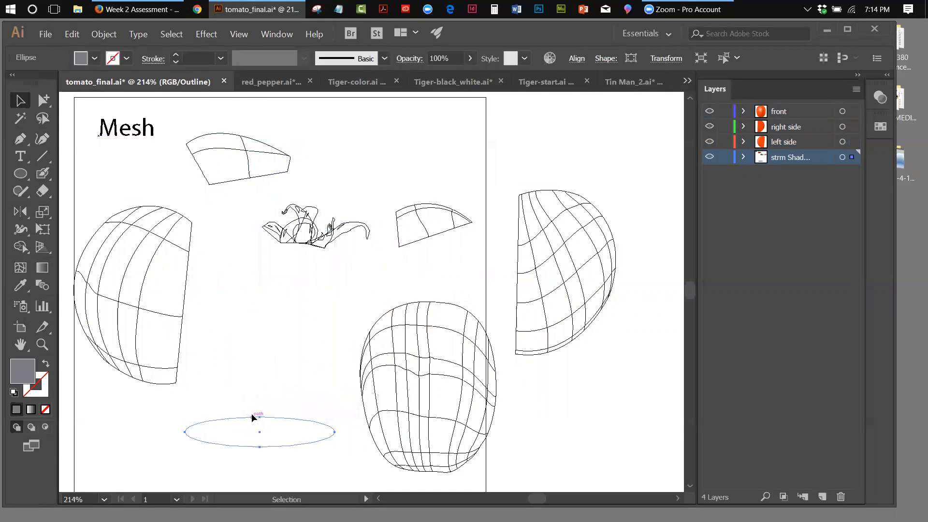
{"action": "left_click", "coordinate": [238, 34]}
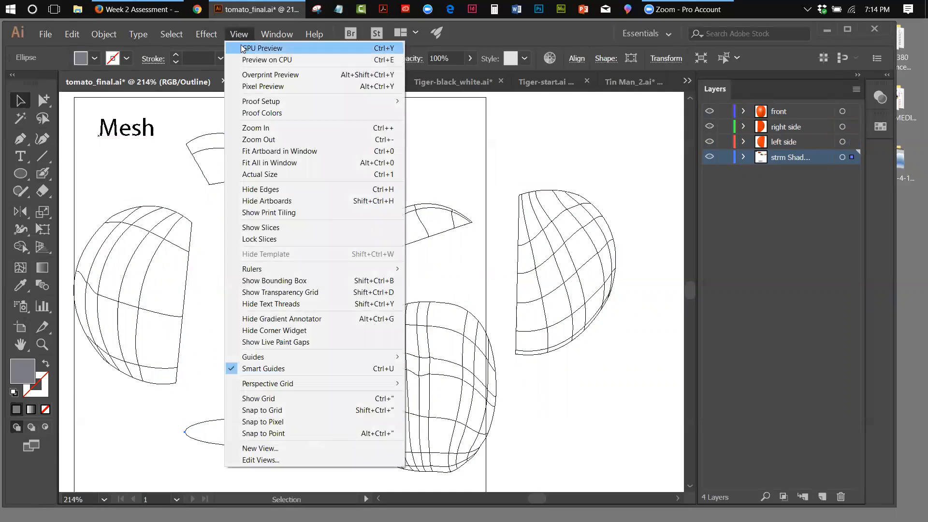
{"action": "left_click", "coordinate": [258, 48]}
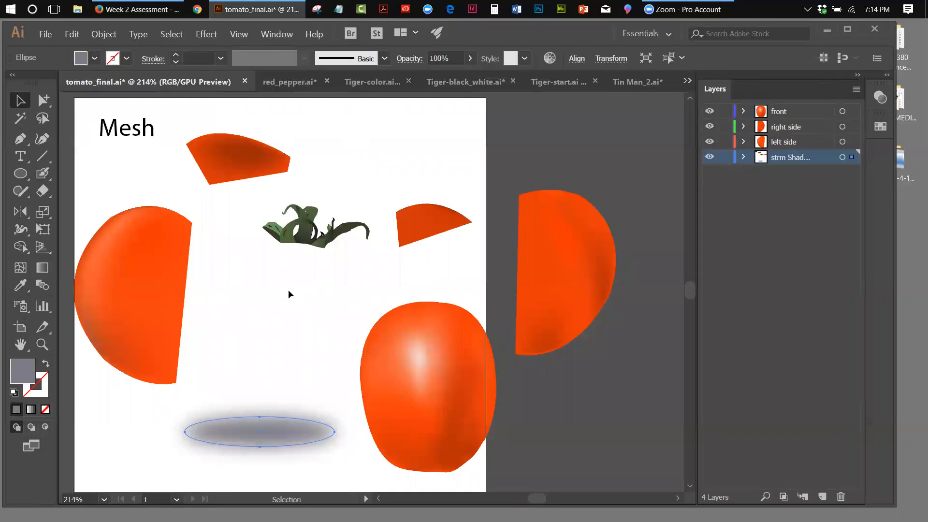
Revert tomato_final.ai to its saved version, discarding the current changes
{"action": "left_click", "coordinate": [43, 35]}
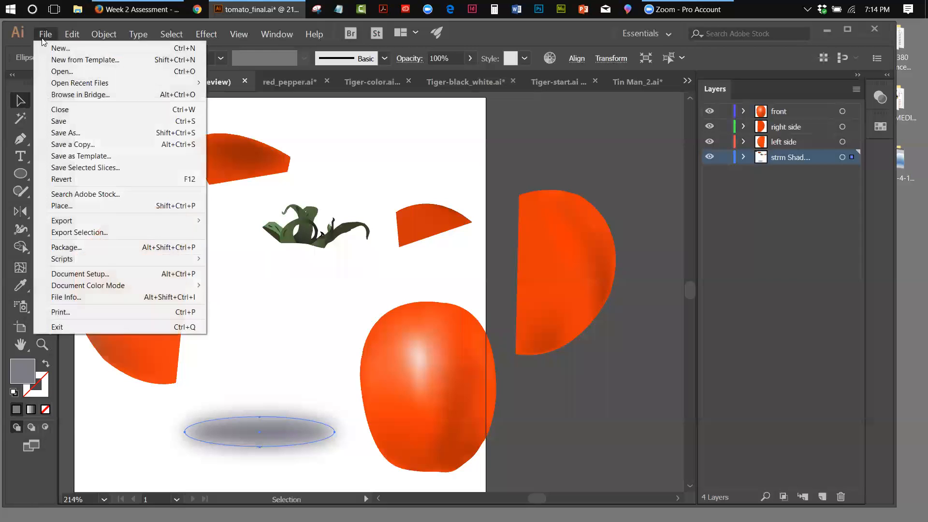
{"action": "left_click", "coordinate": [68, 179]}
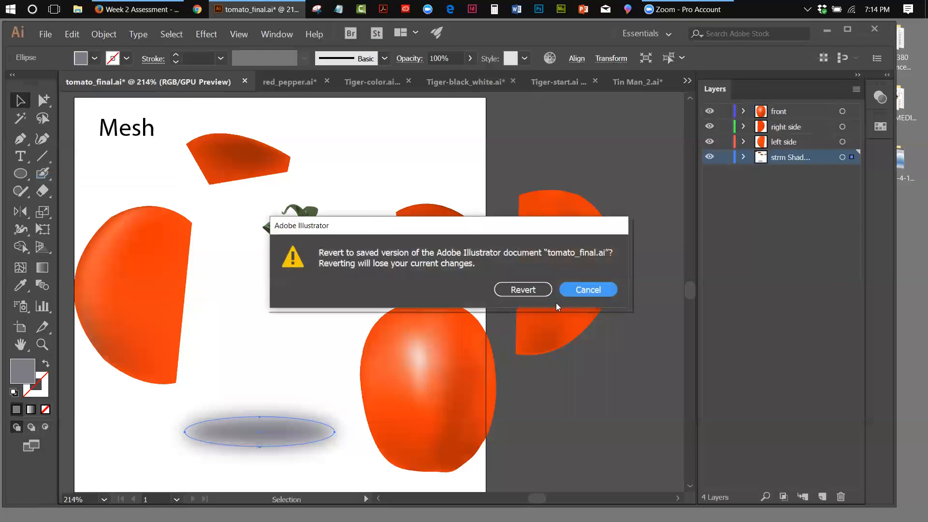
{"action": "left_click", "coordinate": [530, 293]}
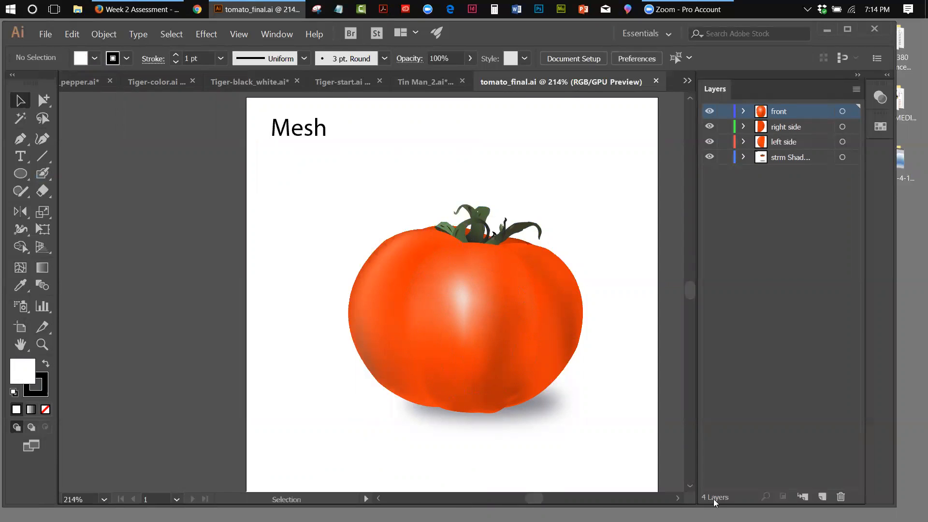
Select the tomato's front mesh to examine its grid, activate the Mesh tool briefly, and deselect the mesh with the Selection tool
{"action": "left_click", "coordinate": [679, 495]}
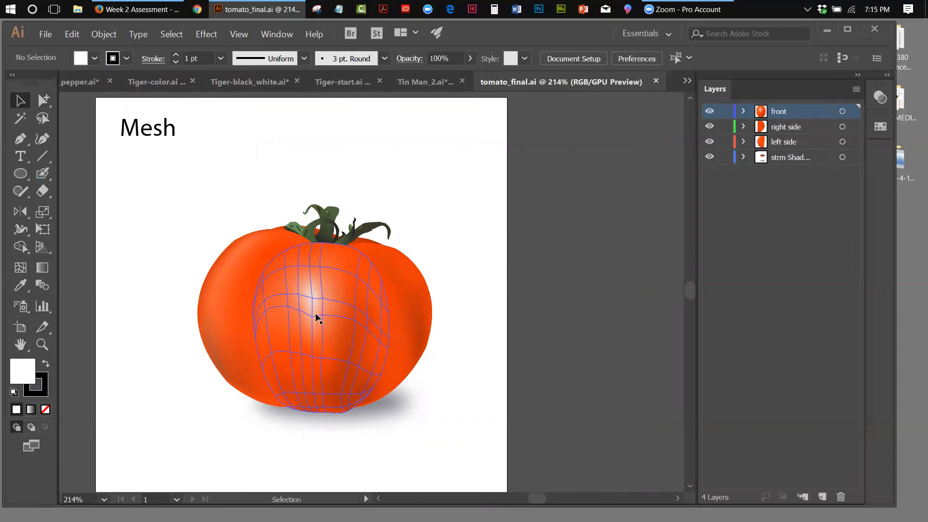
{"action": "left_click", "coordinate": [316, 318]}
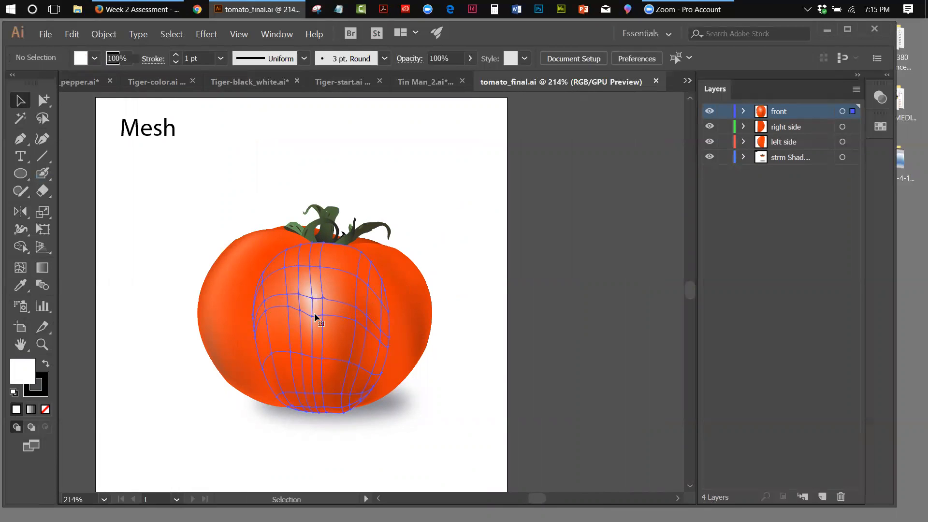
{"action": "left_click", "coordinate": [20, 267]}
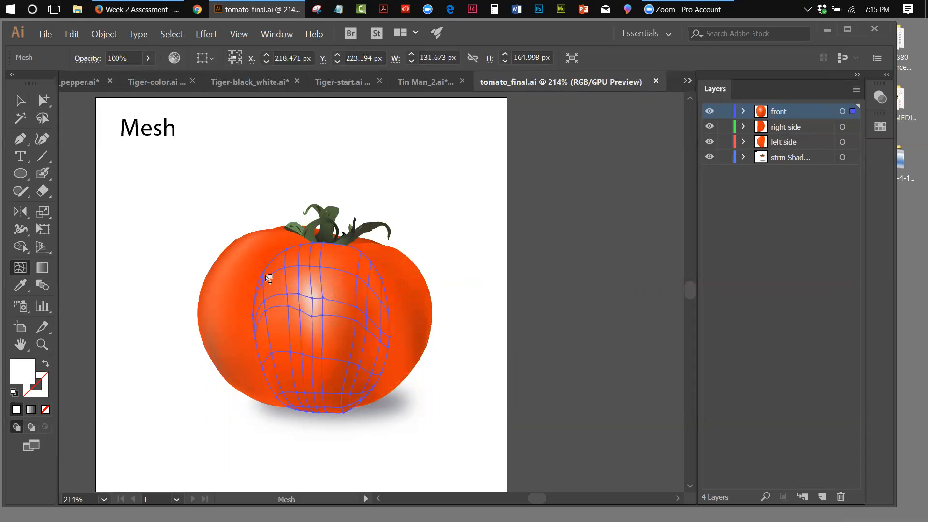
{"action": "left_click", "coordinate": [20, 100]}
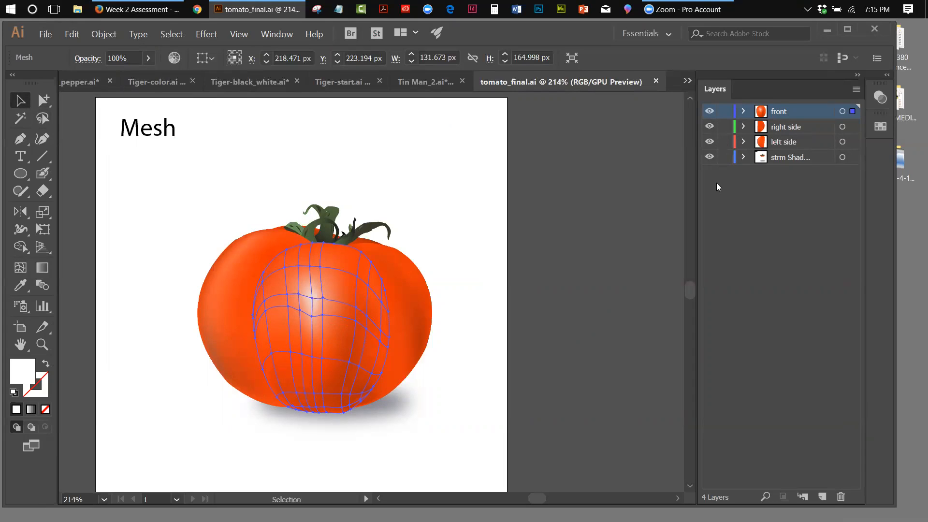
{"action": "left_click", "coordinate": [744, 199]}
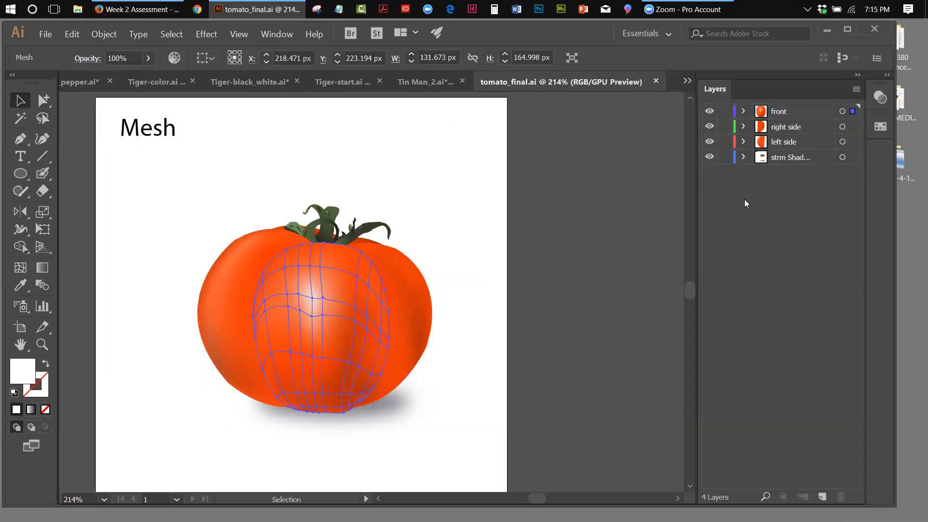
{"action": "left_click", "coordinate": [555, 179]}
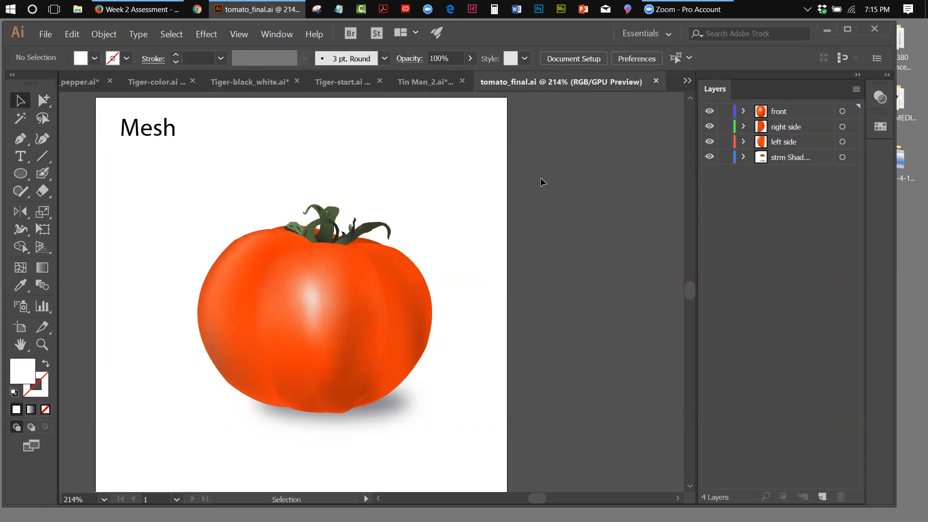
Hide the front, right side and left side layers one by one to examine the tomato's top pieces and shadow
{"action": "left_click", "coordinate": [710, 111]}
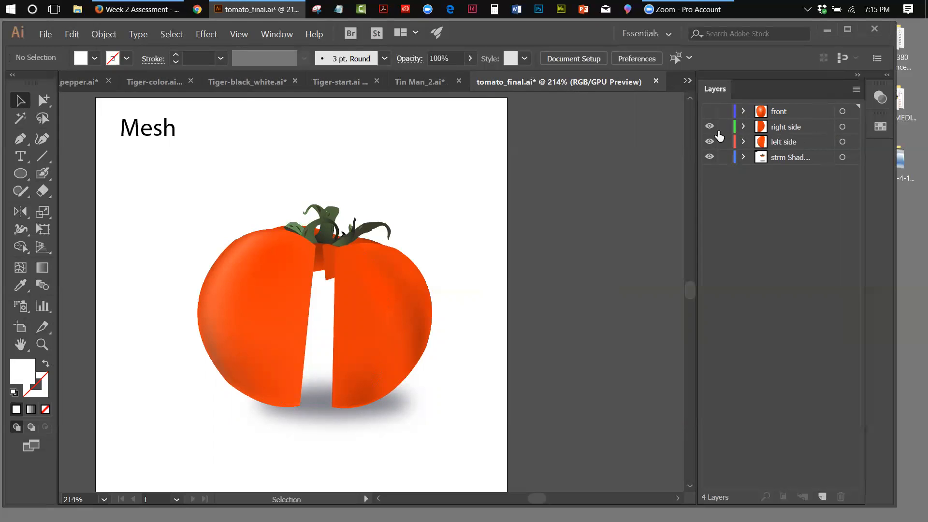
{"action": "left_click", "coordinate": [710, 126]}
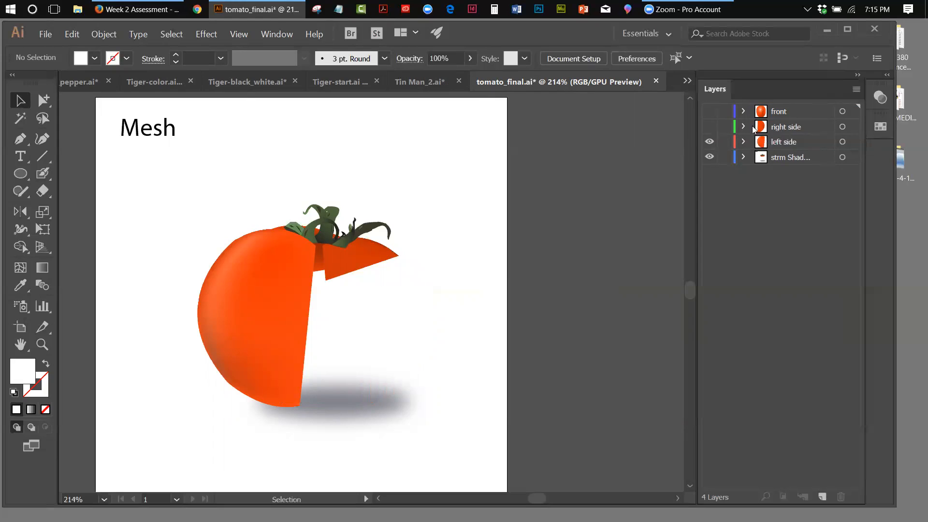
{"action": "left_click", "coordinate": [710, 143]}
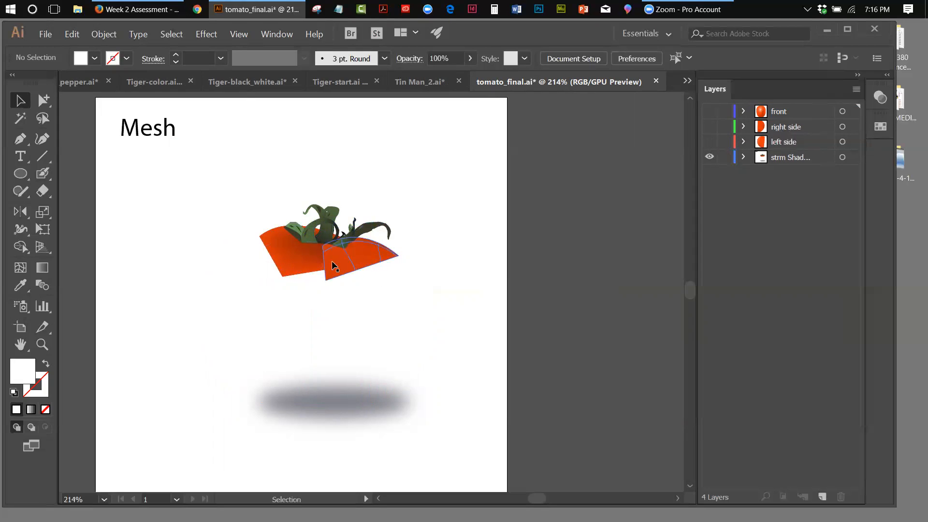
Show the left side, right side and front layers again so the whole tomato can be viewed
{"action": "left_click", "coordinate": [709, 143]}
{"action": "left_click", "coordinate": [708, 128]}
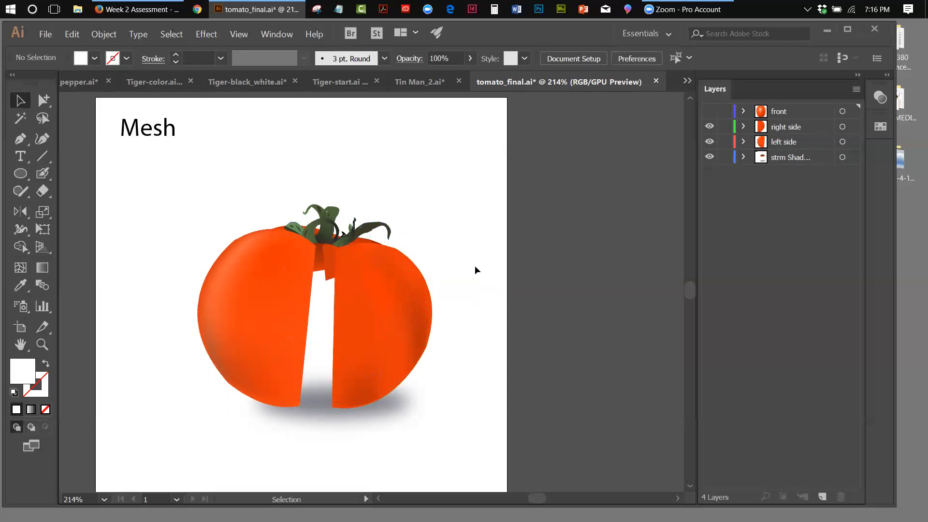
{"action": "left_click", "coordinate": [709, 111]}
{"action": "left_click", "coordinate": [710, 111]}
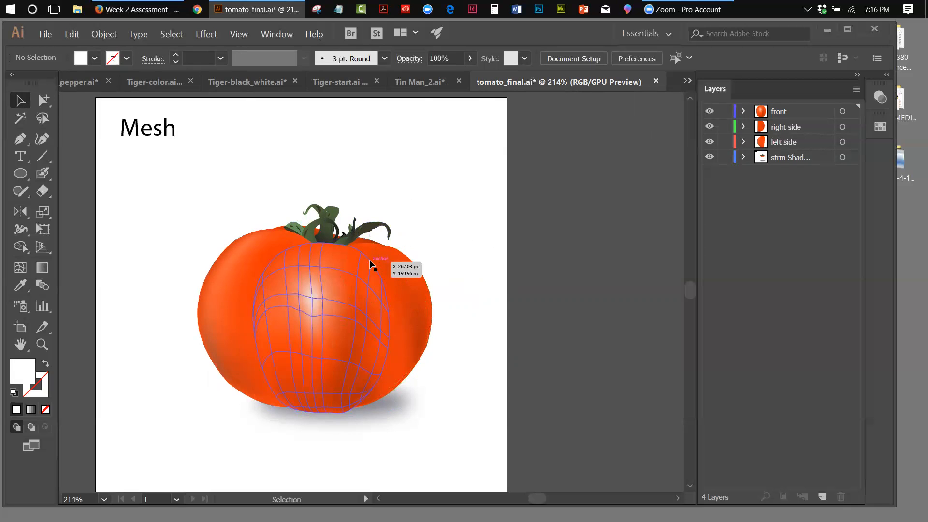
Select the tomato's right side mesh to examine its grid up close at 400%, and deselect it with the Selection tool
{"action": "left_click", "coordinate": [382, 260]}
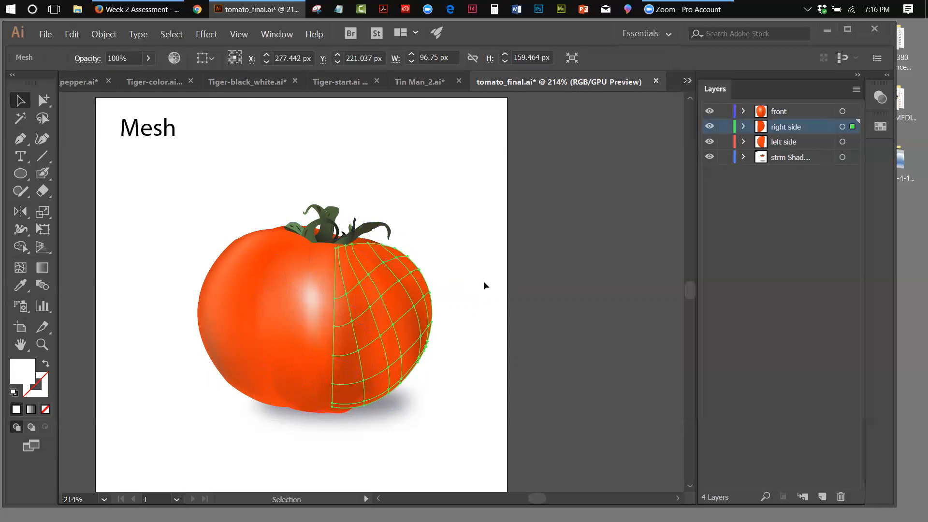
{"action": "left_click", "coordinate": [43, 344]}
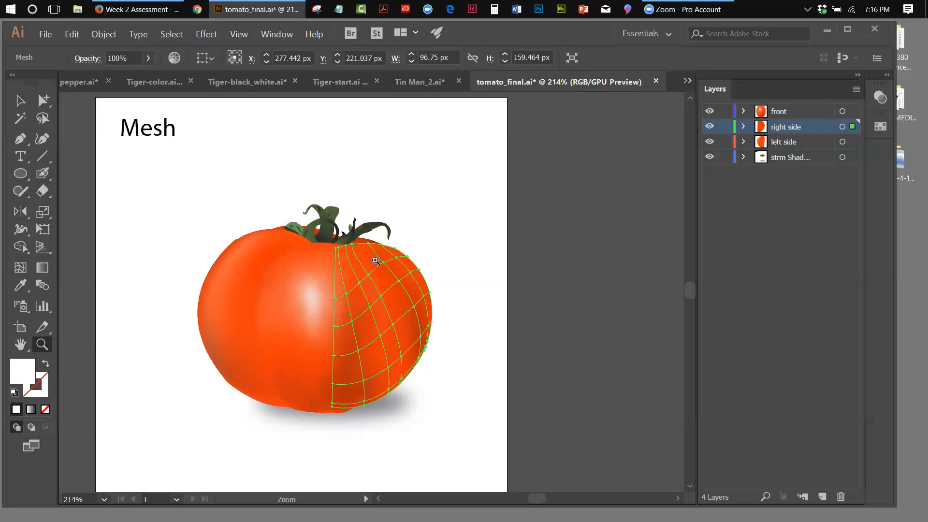
{"action": "left_click", "coordinate": [376, 261]}
{"action": "left_click", "coordinate": [394, 310]}
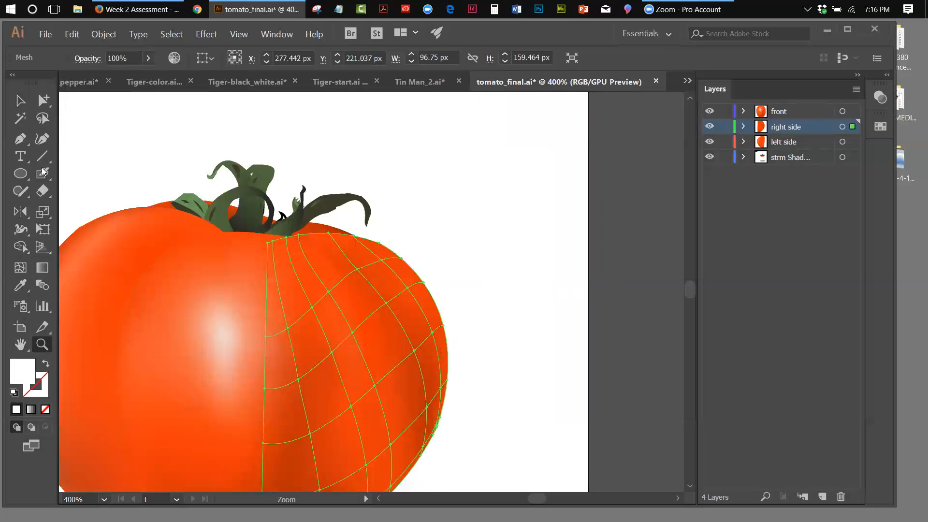
{"action": "left_click", "coordinate": [20, 101]}
{"action": "left_click", "coordinate": [462, 225]}
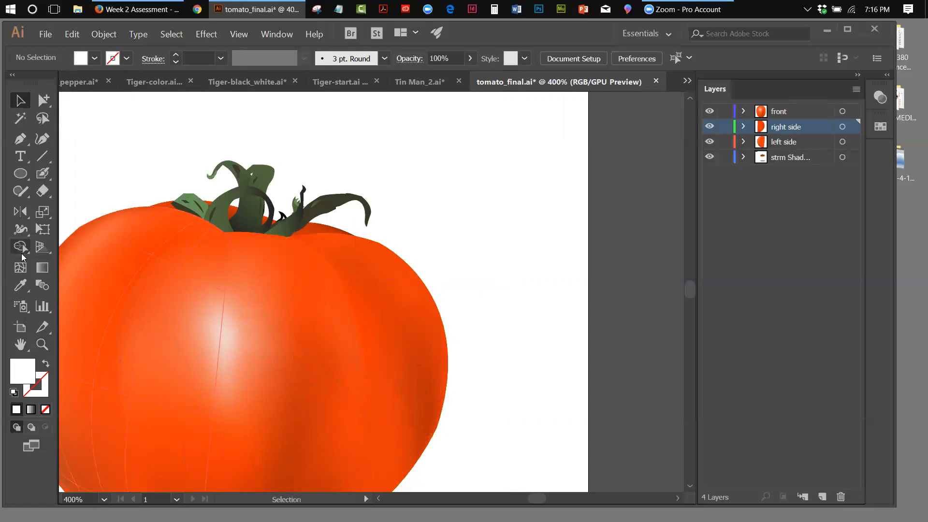
Select a mesh point in the upper part of the right side mesh with the Mesh tool and show its color as HSB sliders
{"action": "left_click", "coordinate": [20, 267]}
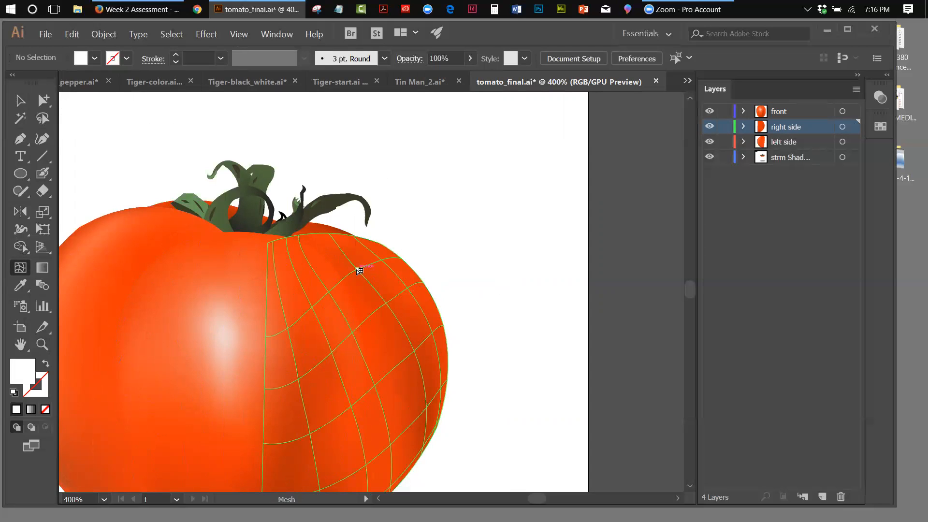
{"action": "left_click", "coordinate": [359, 271]}
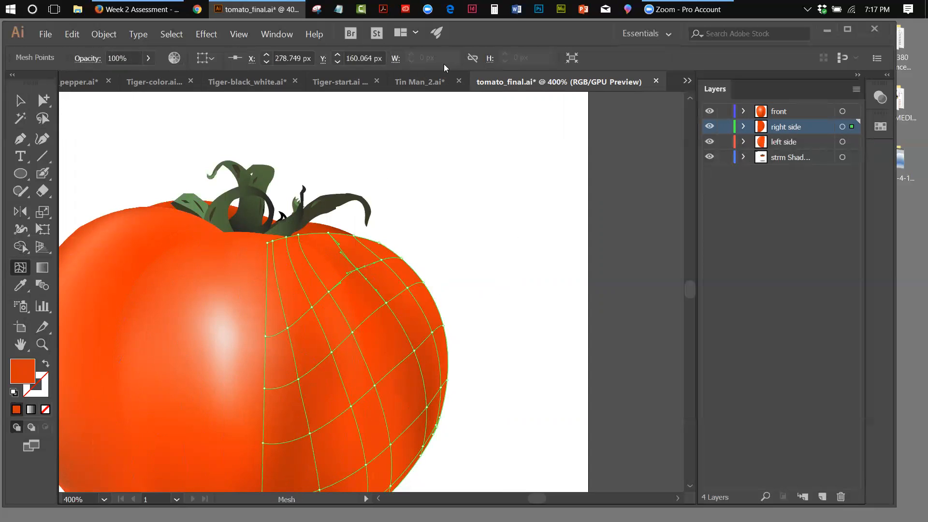
{"action": "left_click", "coordinate": [271, 32]}
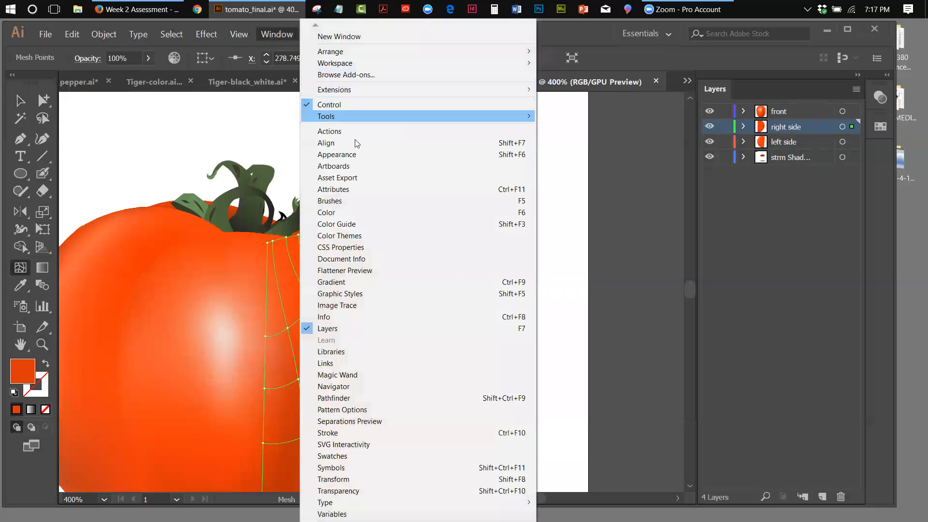
{"action": "left_click", "coordinate": [348, 212]}
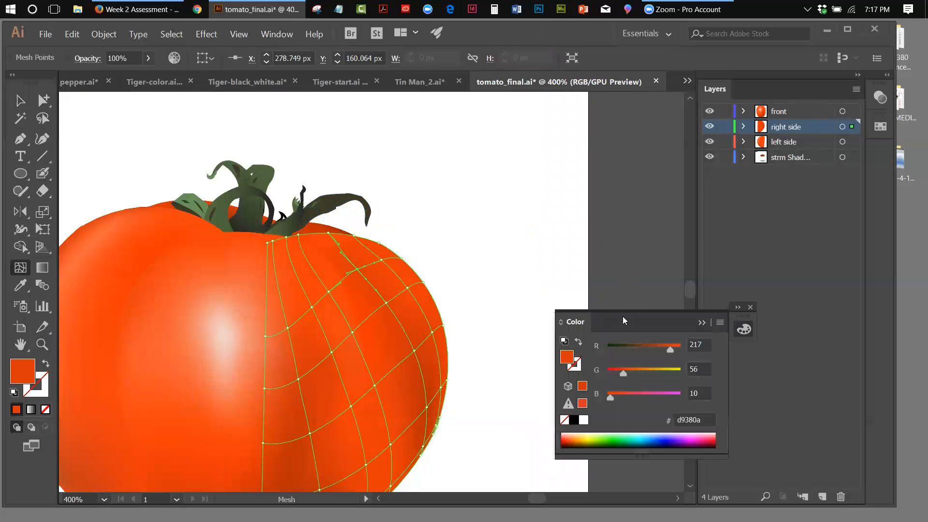
{"action": "left_click_drag", "start_coordinate": [587, 324], "coordinate": [534, 176]}
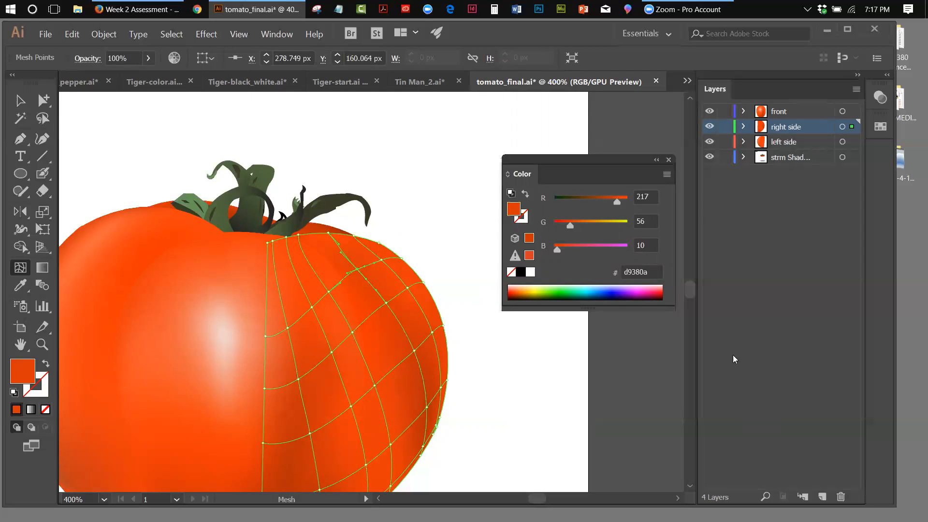
{"action": "left_click", "coordinate": [667, 174]}
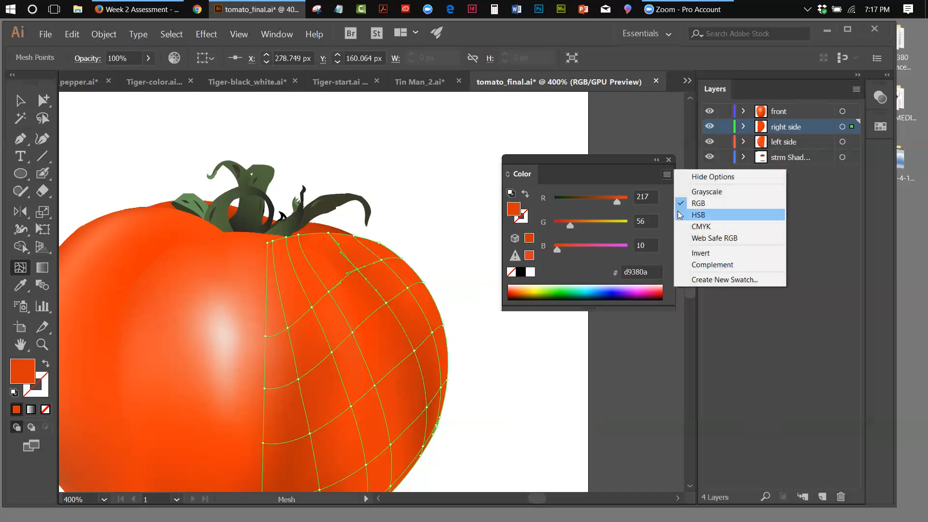
{"action": "left_click", "coordinate": [698, 214]}
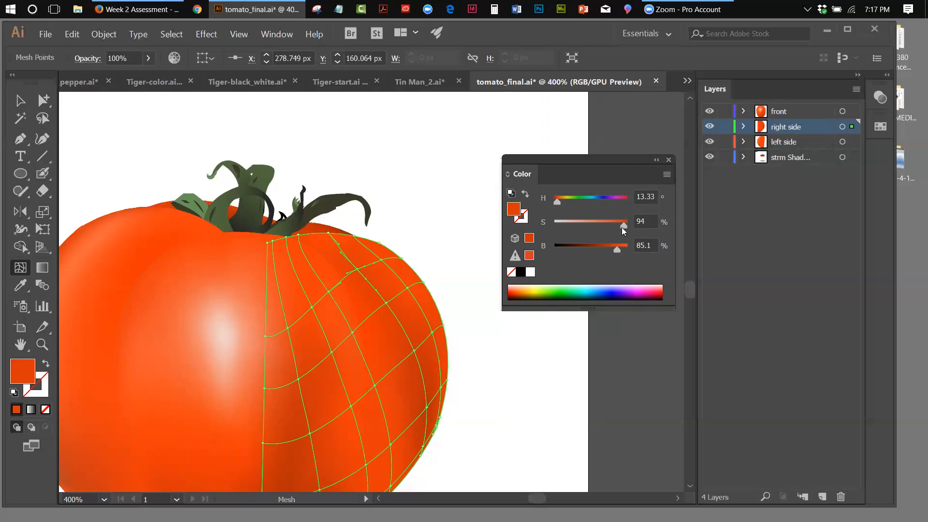
Try lighter and darker colors on the selected mesh point, settle on H 13.43°, S 89.73%, B 87.84%, and deselect the mesh
{"action": "left_click_drag", "start_coordinate": [621, 227], "coordinate": [618, 228]}
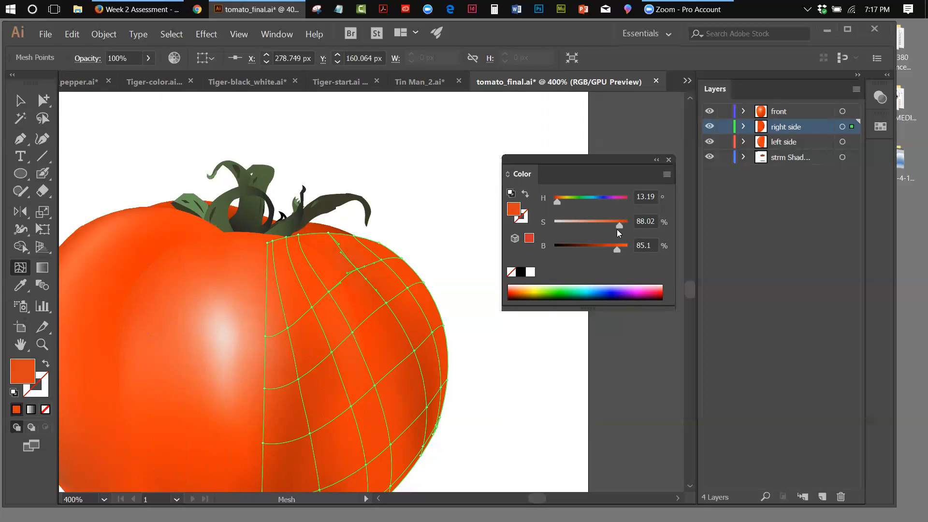
{"action": "left_click_drag", "start_coordinate": [617, 230], "coordinate": [613, 229]}
{"action": "left_click", "coordinate": [616, 250]}
{"action": "left_click_drag", "start_coordinate": [616, 249], "coordinate": [617, 249]}
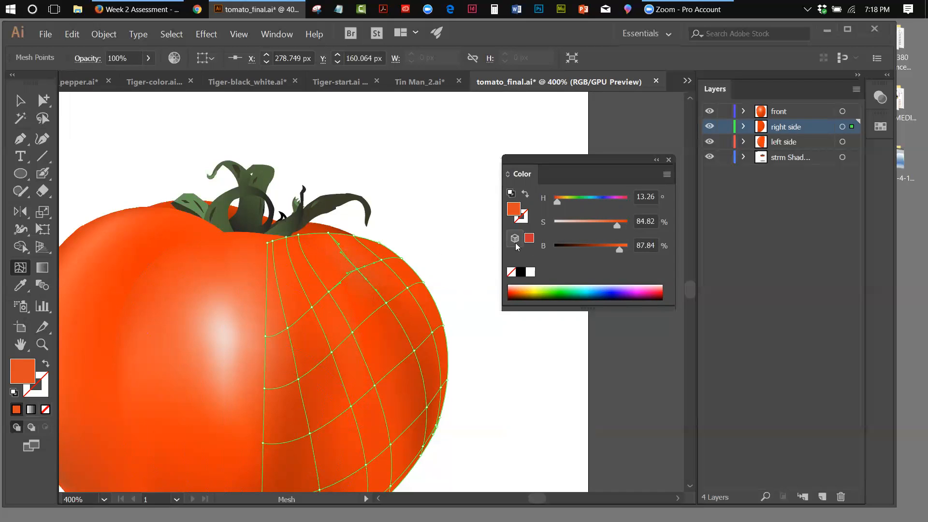
{"action": "left_click_drag", "start_coordinate": [618, 250], "coordinate": [607, 251]}
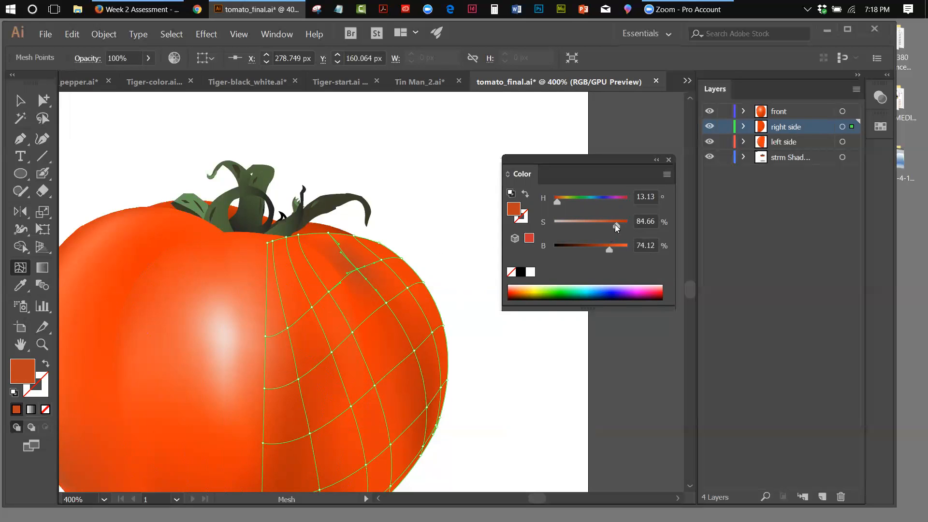
{"action": "left_click_drag", "start_coordinate": [615, 224], "coordinate": [611, 251]}
{"action": "left_click_drag", "start_coordinate": [358, 271], "coordinate": [356, 268]}
{"action": "left_click_drag", "start_coordinate": [612, 247], "coordinate": [619, 248]}
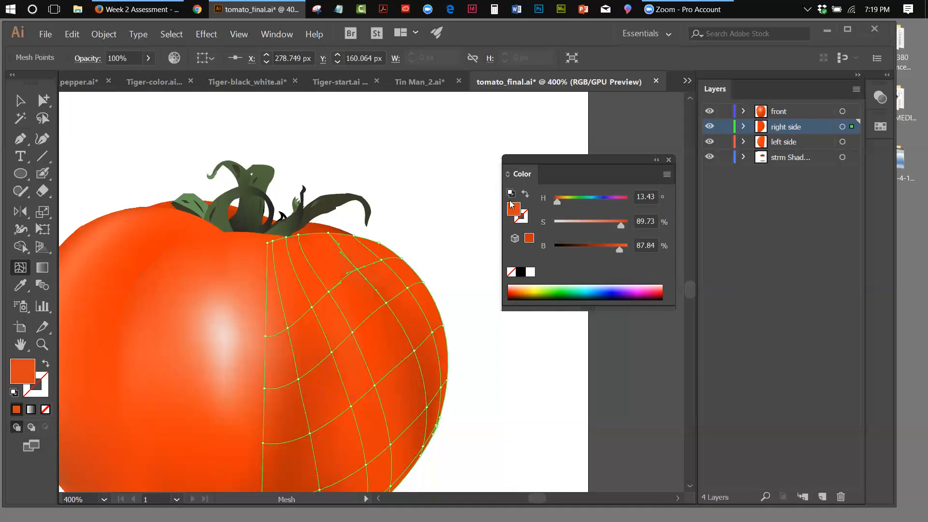
{"action": "left_click", "coordinate": [20, 100]}
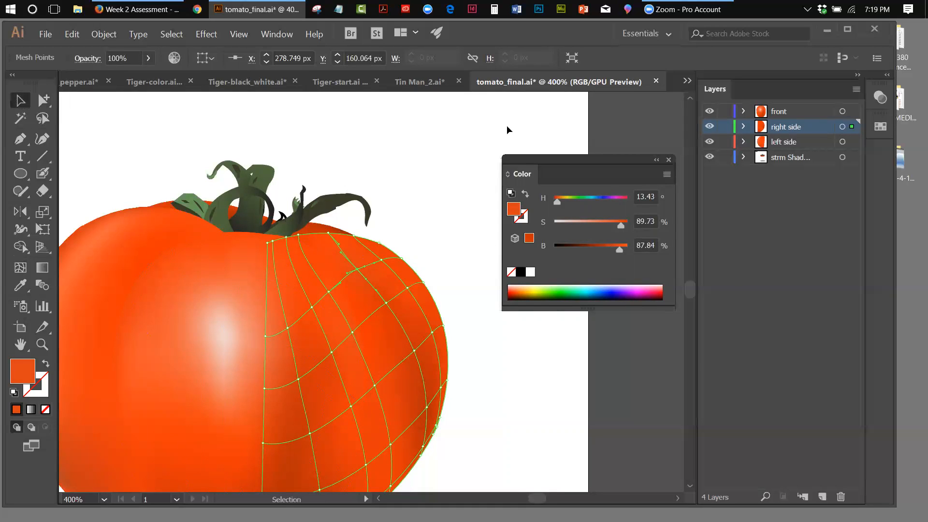
{"action": "left_click", "coordinate": [439, 149]}
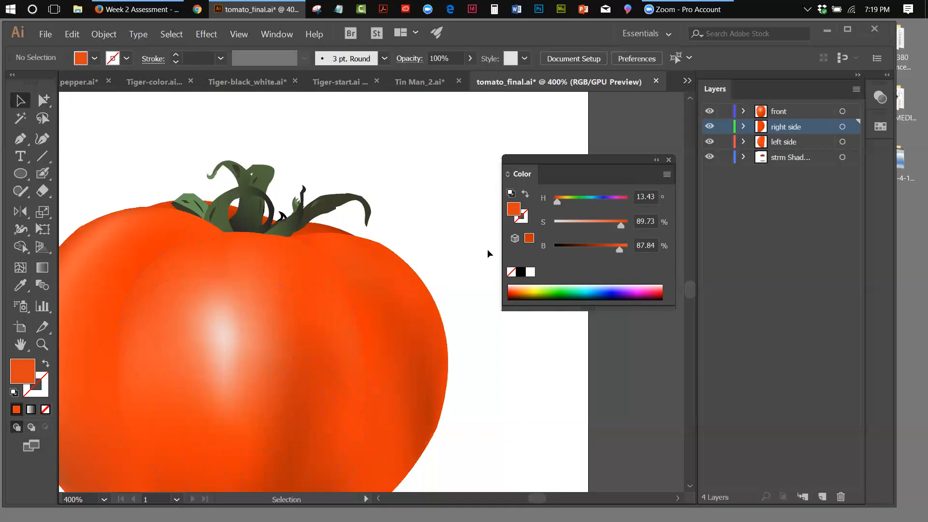
Fit the artboard in the window and move the Color panel clear of the tomato to view the whole drawing
{"action": "left_click", "coordinate": [240, 34]}
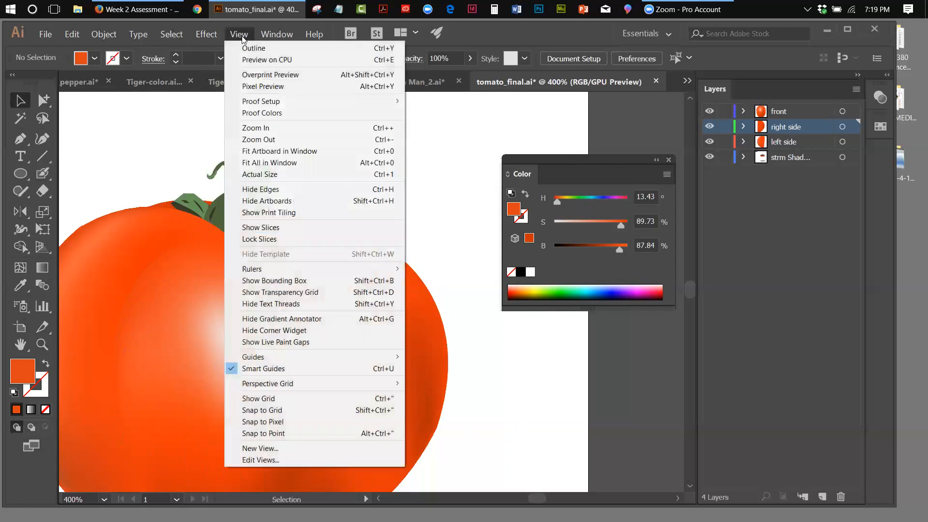
{"action": "left_click", "coordinate": [270, 151]}
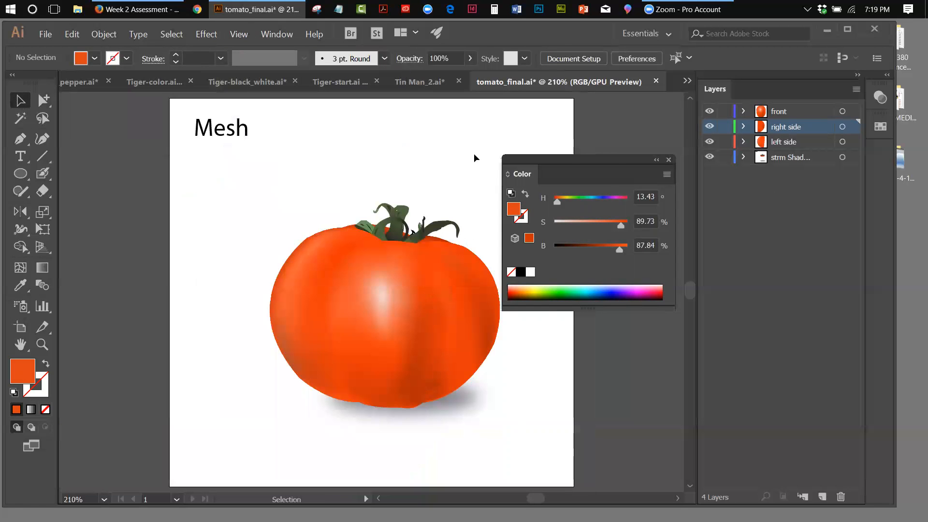
{"action": "left_click_drag", "start_coordinate": [524, 159], "coordinate": [619, 134]}
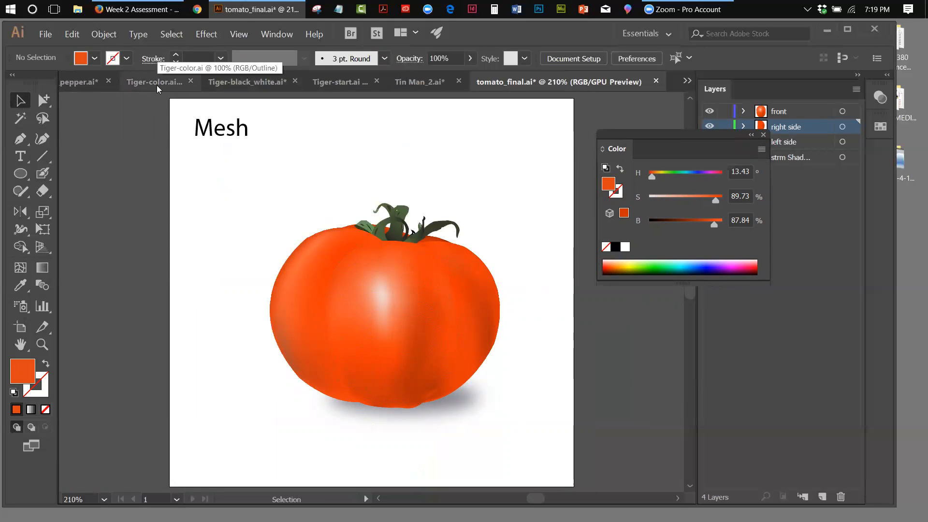
Switch to the red_pepper.ai document and place the Color panel below the layer list so all pepper layers can be seen
{"action": "left_click", "coordinate": [81, 80]}
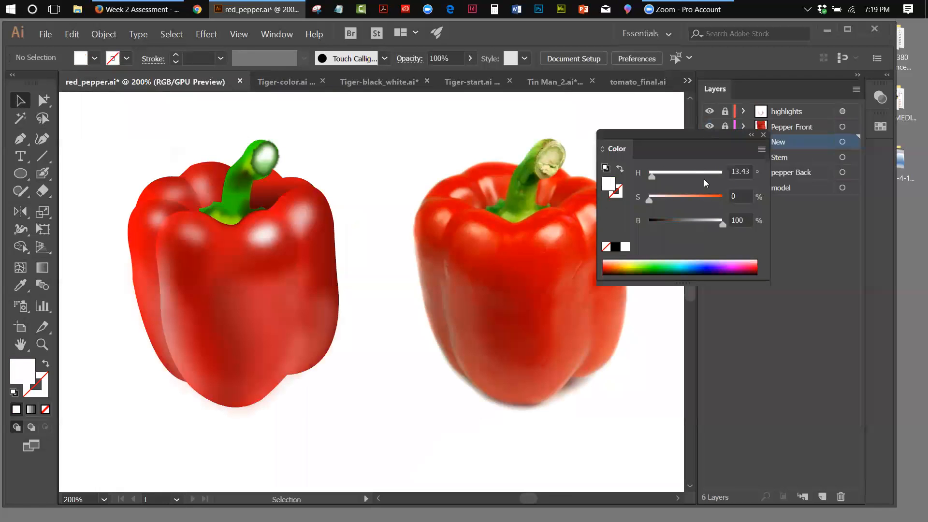
{"action": "left_click_drag", "start_coordinate": [660, 136], "coordinate": [716, 252]}
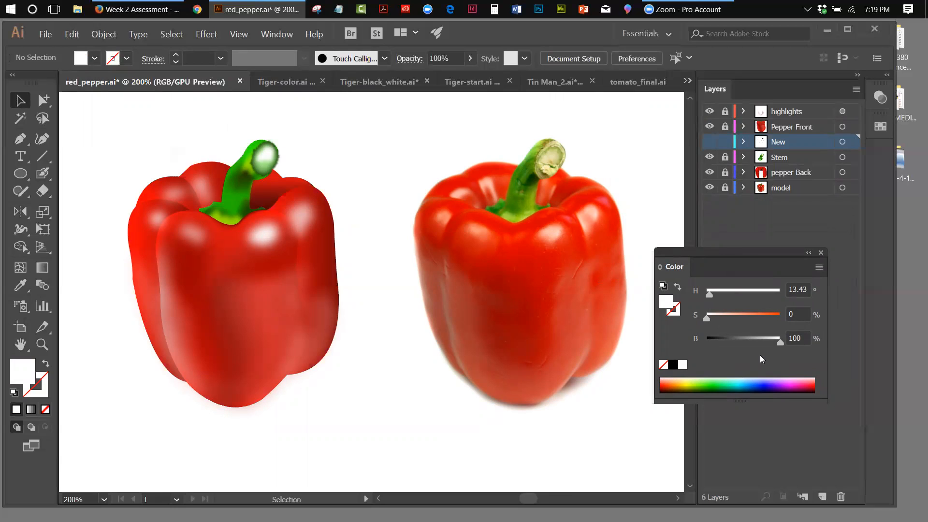
{"action": "left_click", "coordinate": [819, 268]}
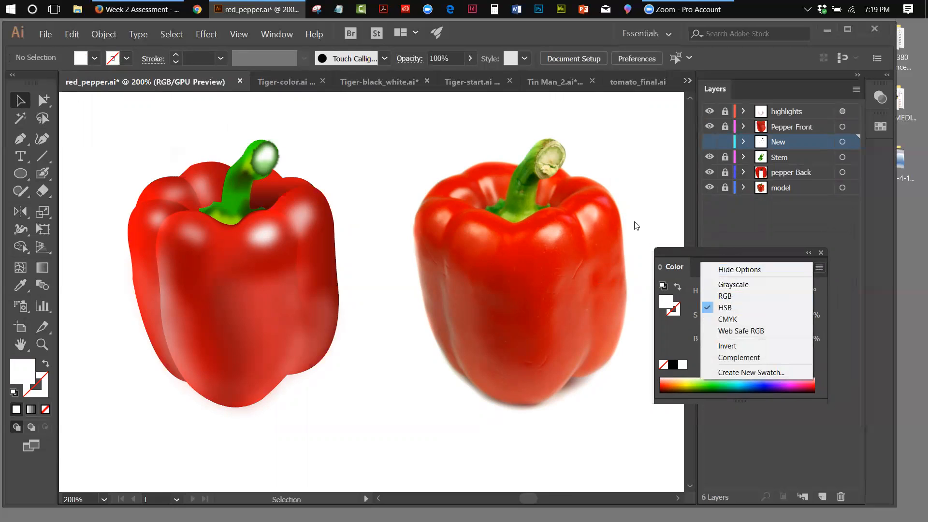
{"action": "left_click", "coordinate": [653, 215]}
{"action": "left_click_drag", "start_coordinate": [669, 252], "coordinate": [703, 233]}
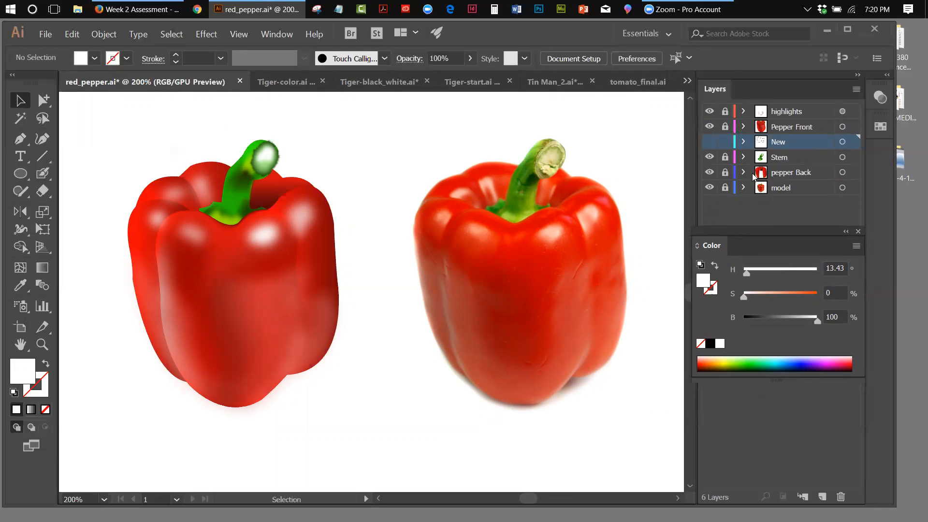
{"action": "left_click", "coordinate": [724, 113]}
Switch to Firefox, go back to the Week 2 Assignment page, and enlarge its description box to examine the woman-at-desk illustration
{"action": "left_click", "coordinate": [147, 10]}
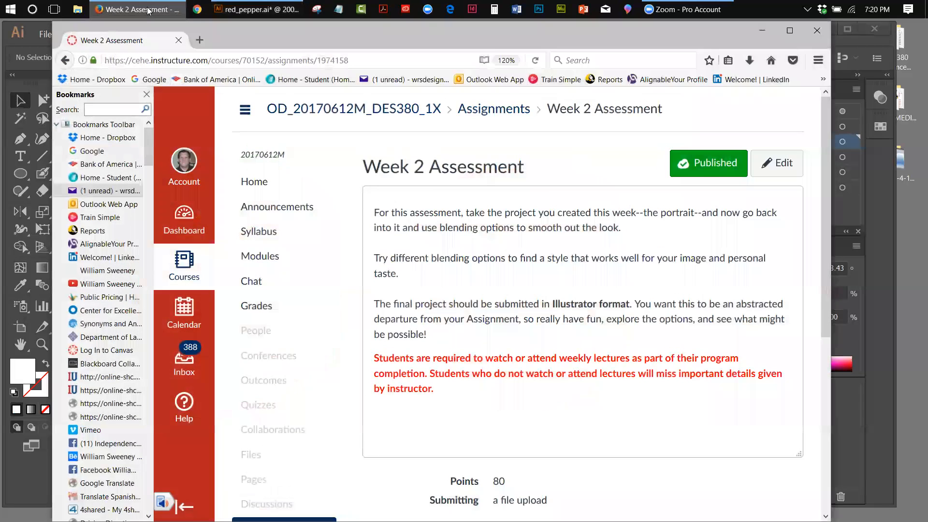
{"action": "left_click", "coordinate": [65, 61]}
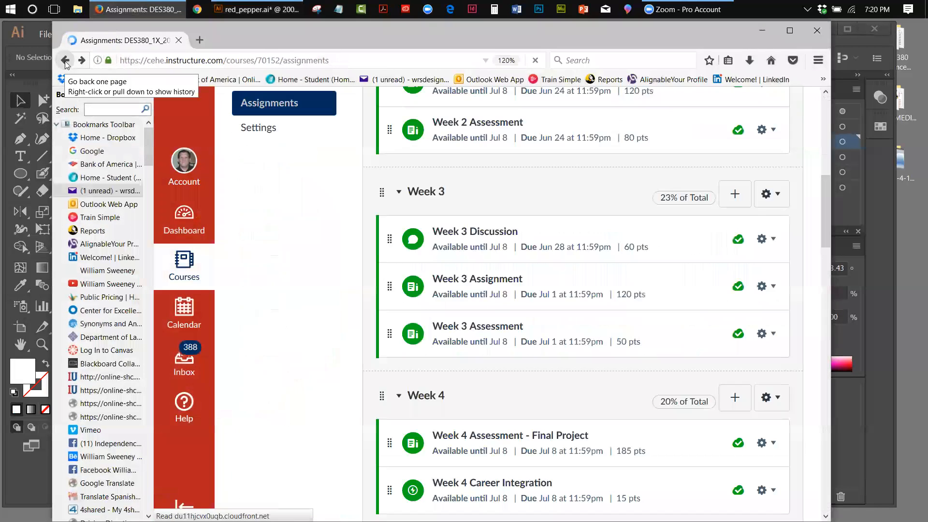
{"action": "left_click", "coordinate": [65, 60]}
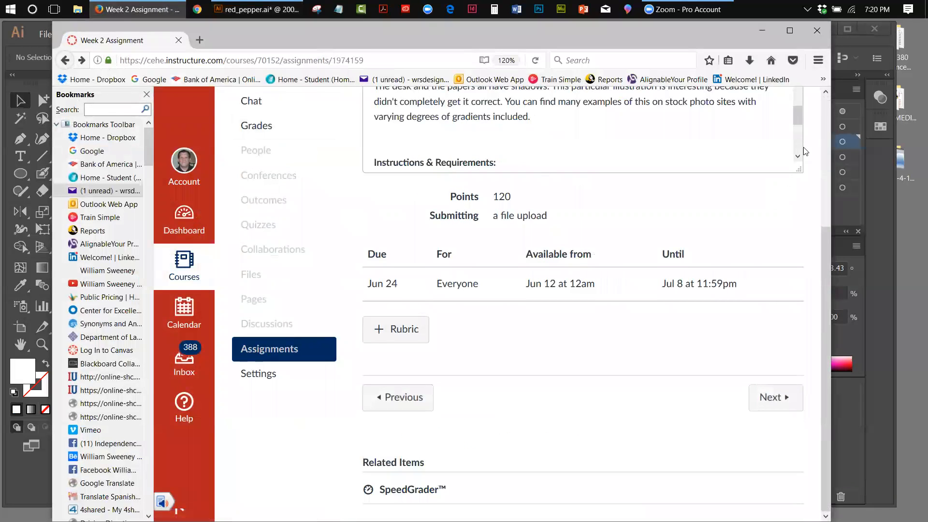
{"action": "left_click_drag", "start_coordinate": [822, 238], "coordinate": [822, 105]}
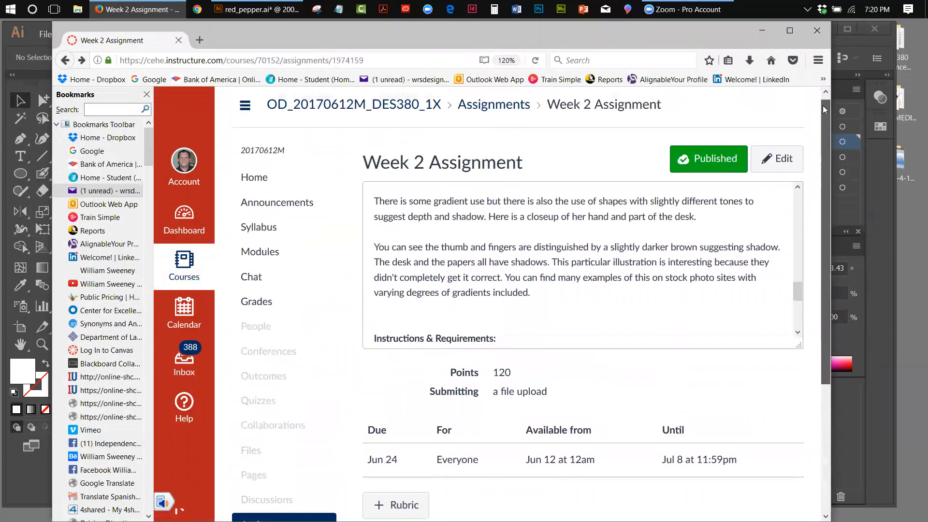
{"action": "left_click_drag", "start_coordinate": [799, 291], "coordinate": [784, 225]}
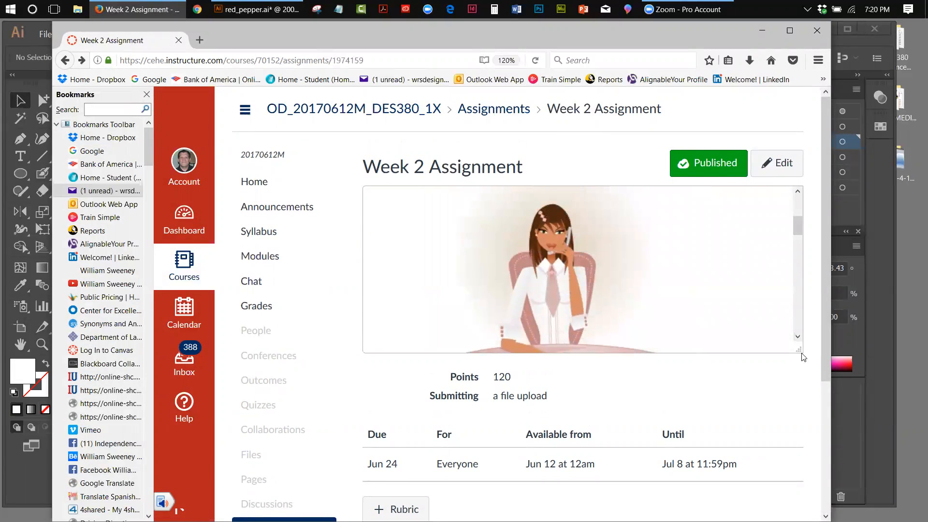
{"action": "left_click_drag", "start_coordinate": [799, 348], "coordinate": [798, 507]}
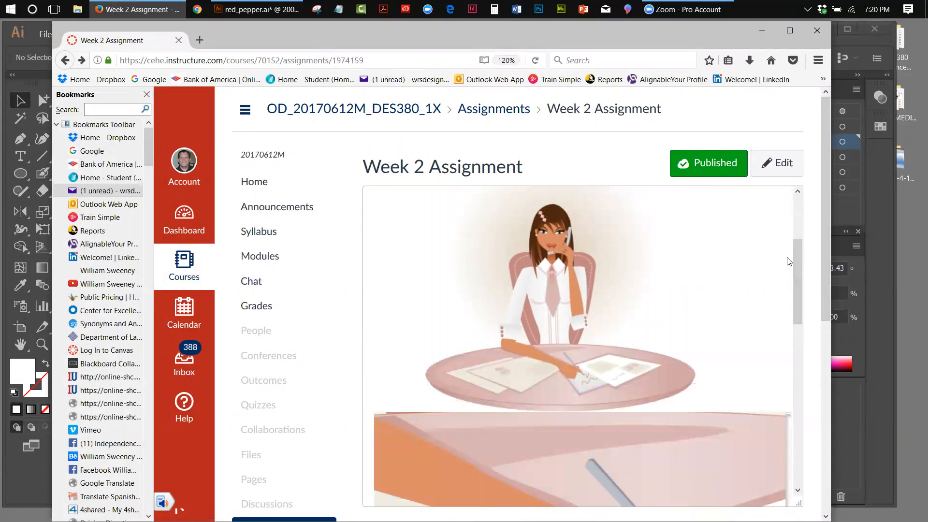
Switch back to Illustrator's red_pepper.ai and hide the highlights, Stem and pepper Back layers to isolate the Pepper Front shape
{"action": "mouse_move", "coordinate": [794, 250]}
{"action": "left_mouse_down"}
{"action": "mouse_move", "coordinate": [799, 333]}
{"action": "mouse_move", "coordinate": [793, 255]}
{"action": "mouse_move", "coordinate": [777, 246]}
{"action": "left_mouse_up"}
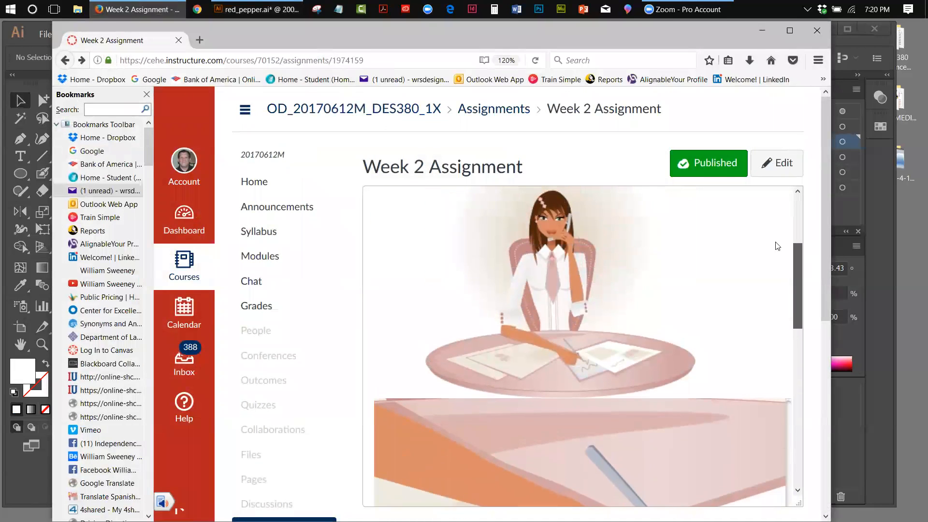
{"action": "left_click", "coordinate": [762, 30]}
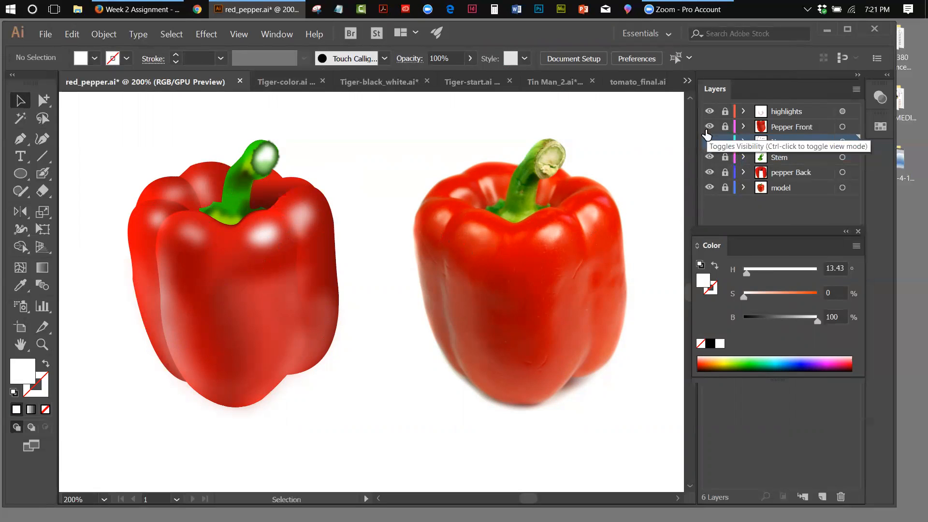
{"action": "left_click", "coordinate": [709, 112]}
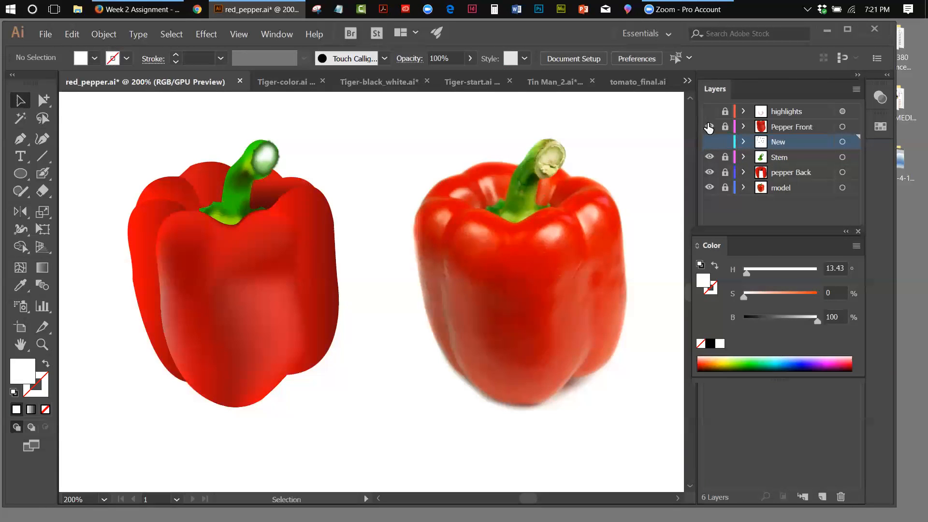
{"action": "left_click", "coordinate": [708, 157]}
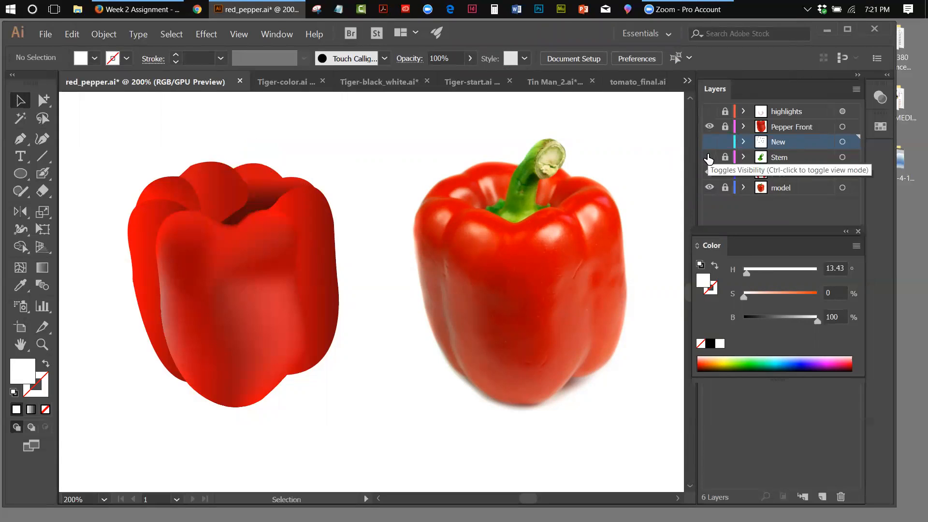
{"action": "left_click", "coordinate": [709, 173]}
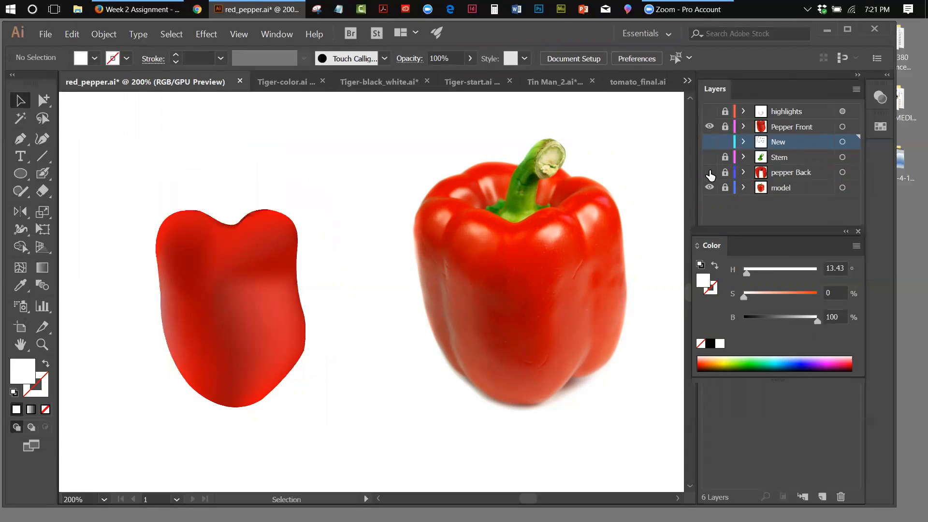
Toggle the model layer off and on, and show the pepper Back and Stem layers again
{"action": "left_click", "coordinate": [709, 189]}
{"action": "left_click", "coordinate": [709, 188]}
{"action": "left_click", "coordinate": [709, 172]}
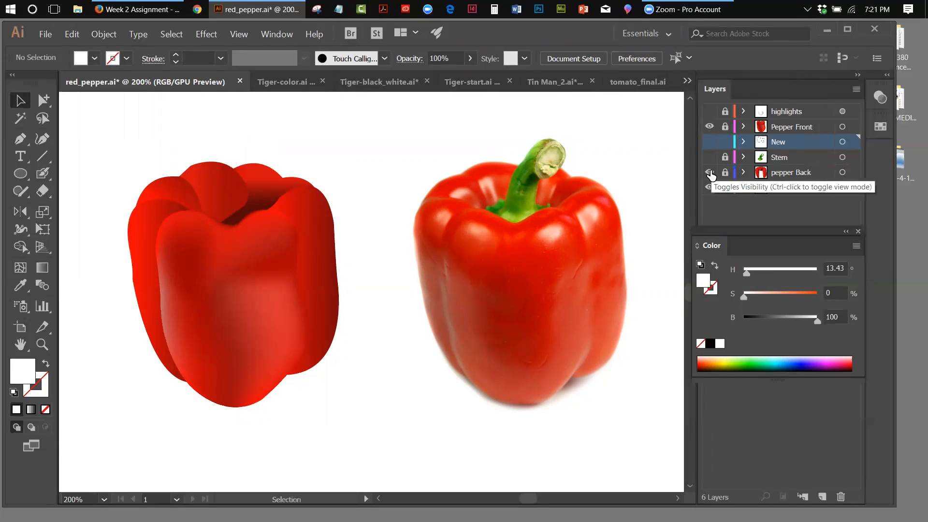
{"action": "left_click", "coordinate": [709, 158]}
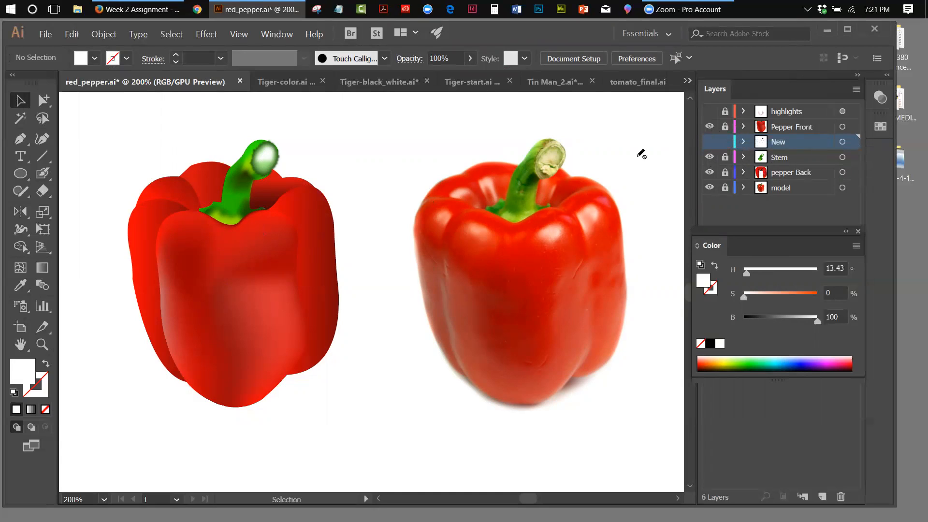
Toggle the Pepper Front and highlights layers to compare what each contributes to the drawn pepper
{"action": "left_click", "coordinate": [709, 127]}
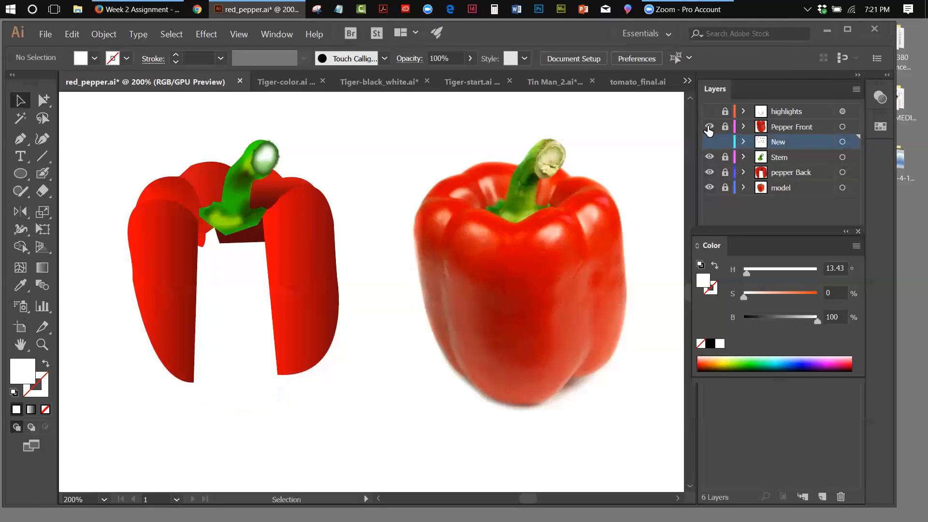
{"action": "left_click", "coordinate": [709, 127]}
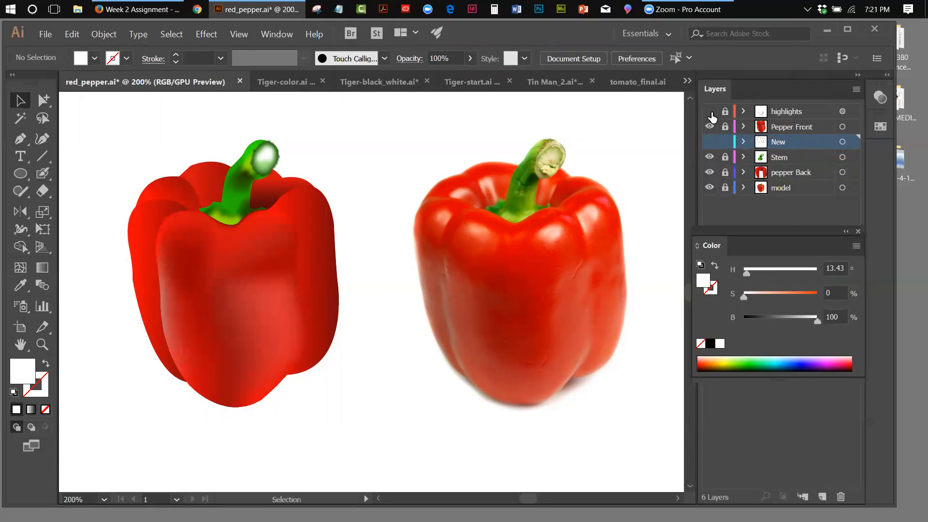
{"action": "left_click", "coordinate": [709, 112]}
{"action": "left_click", "coordinate": [710, 112]}
Hide the Pepper Front layer and toggle the New layer on and off to examine its mesh line drawing
{"action": "left_click", "coordinate": [708, 127]}
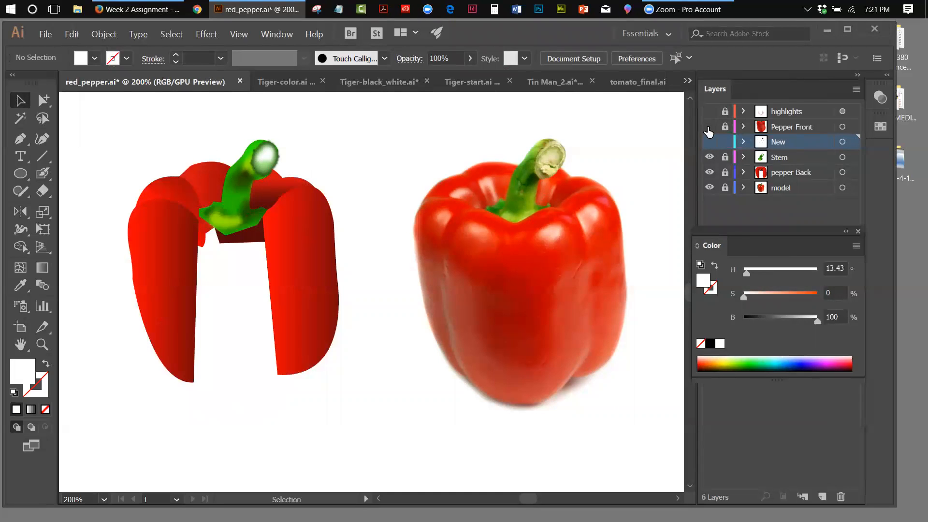
{"action": "left_click", "coordinate": [709, 142]}
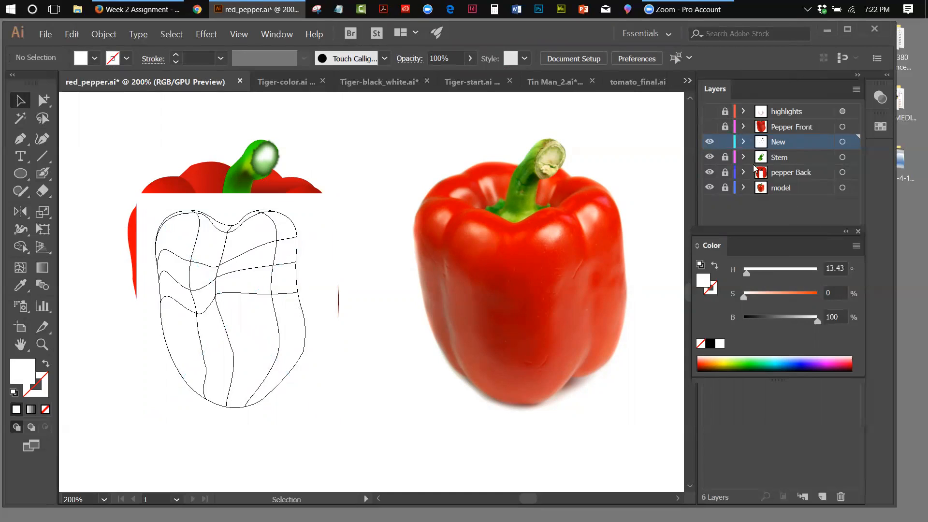
{"action": "left_click", "coordinate": [709, 141]}
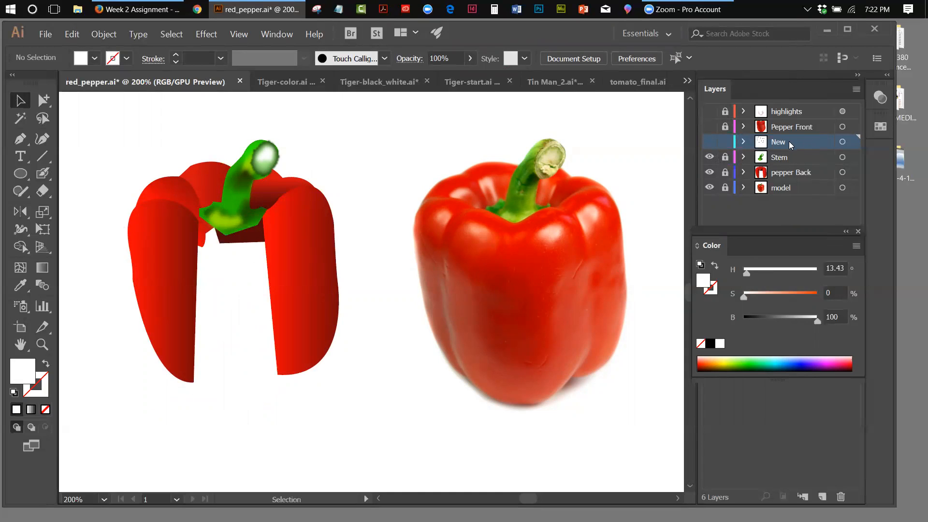
{"action": "left_click", "coordinate": [709, 142]}
{"action": "left_click", "coordinate": [709, 142]}
Move the Color panel off the layer list and onto the canvas, and add a layer named new2 directly above New
{"action": "left_click_drag", "start_coordinate": [713, 247], "coordinate": [268, 415]}
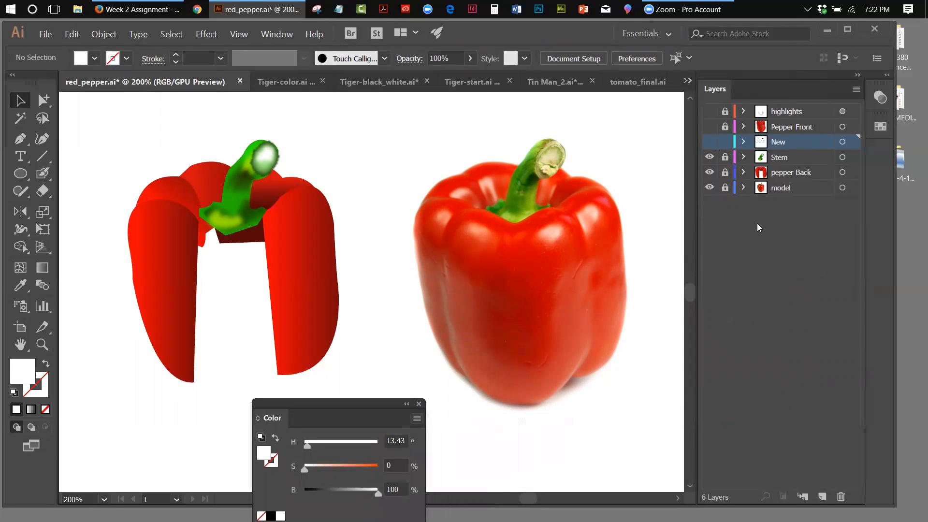
{"action": "left_click", "coordinate": [822, 496]}
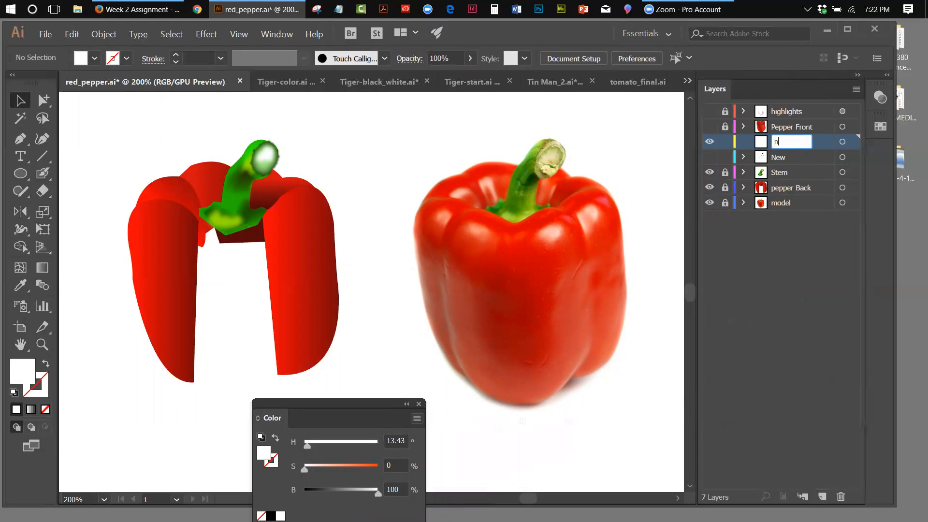
{"action": "type", "text": "new2"}
{"action": "left_click", "coordinate": [743, 298]}
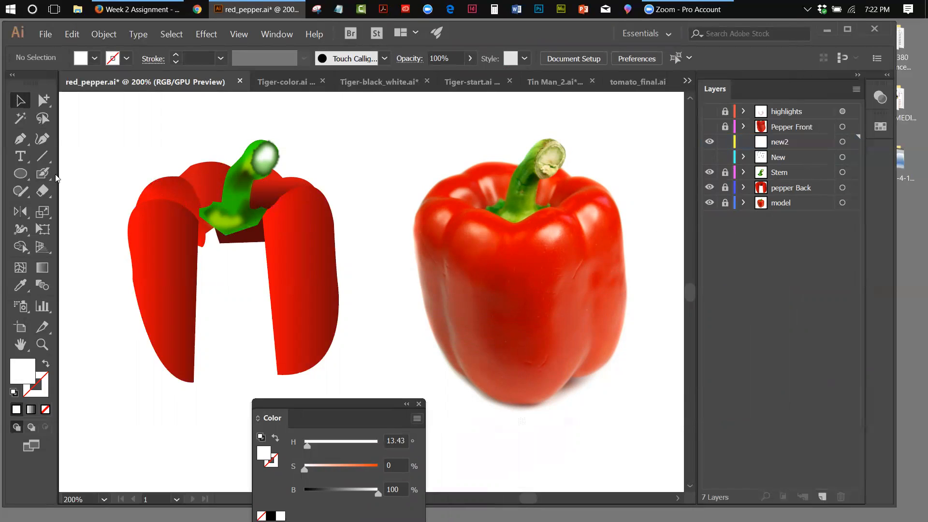
{"action": "left_click", "coordinate": [20, 139]}
{"action": "left_click", "coordinate": [169, 212]}
{"action": "key", "text": "ctrl+z"}
{"action": "left_click", "coordinate": [25, 105]}
Show the New layer and hide new2, Stem and pepper Back, so only the mesh lines and the model photo show
{"action": "left_click_drag", "start_coordinate": [724, 127], "coordinate": [723, 116]}
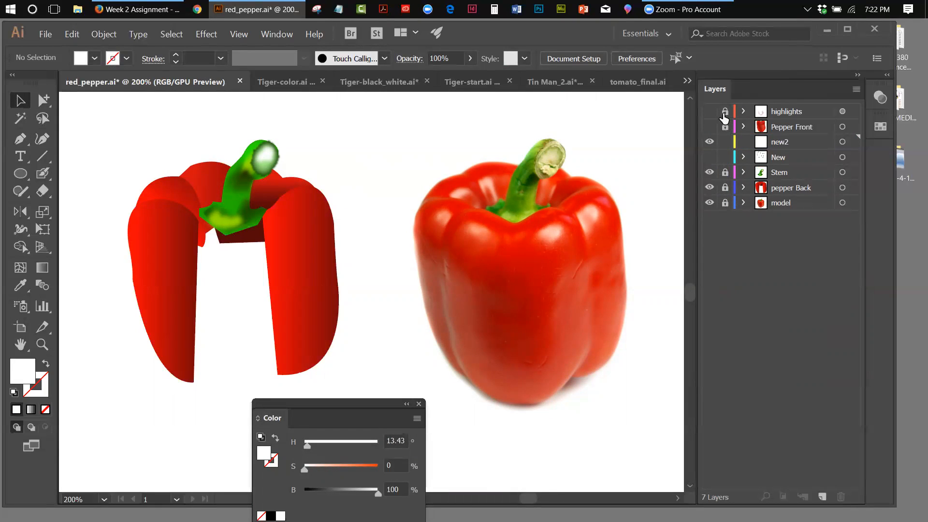
{"action": "left_click", "coordinate": [709, 157]}
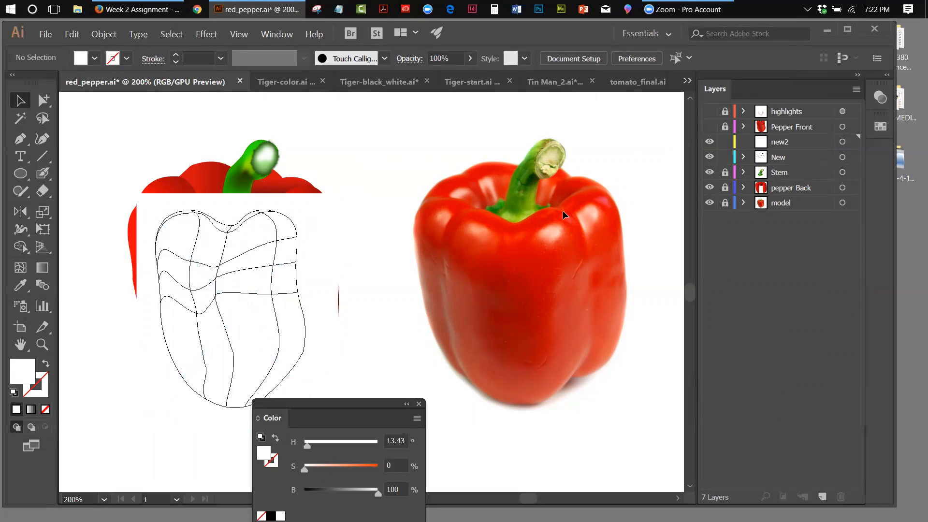
{"action": "left_click", "coordinate": [709, 172]}
{"action": "left_click", "coordinate": [709, 188]}
{"action": "left_click", "coordinate": [709, 202]}
{"action": "left_click", "coordinate": [710, 203]}
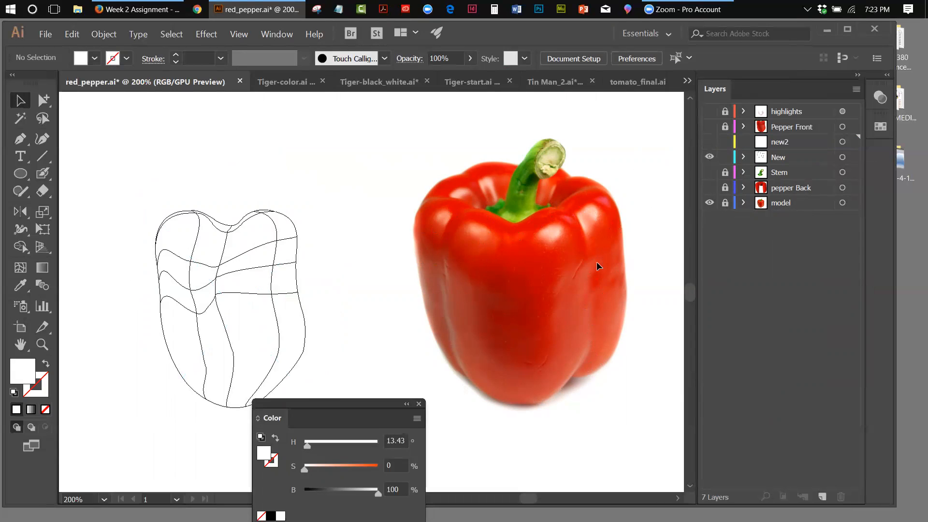
Make the new2 layer active and visible, and draw a Pen curve over the model pepper's front right lobe, ending beside the stem
{"action": "left_click", "coordinate": [20, 138]}
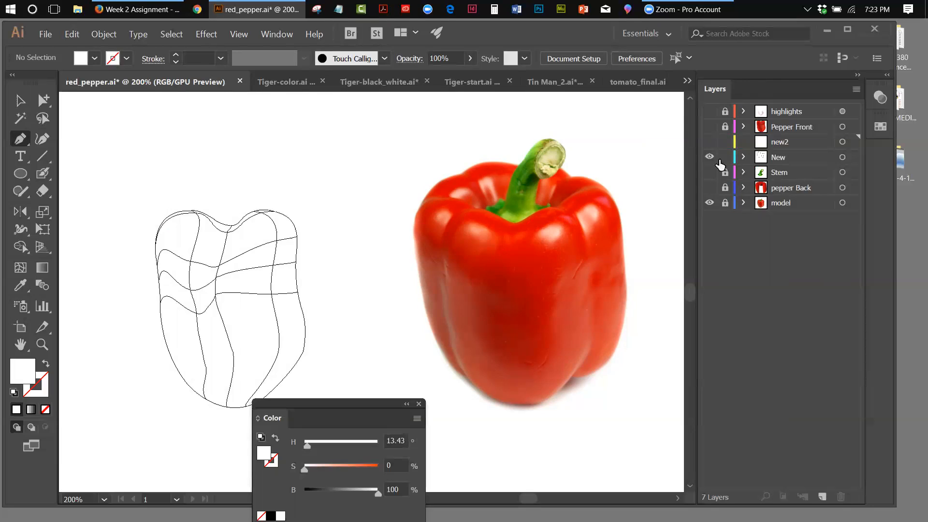
{"action": "left_click", "coordinate": [786, 143]}
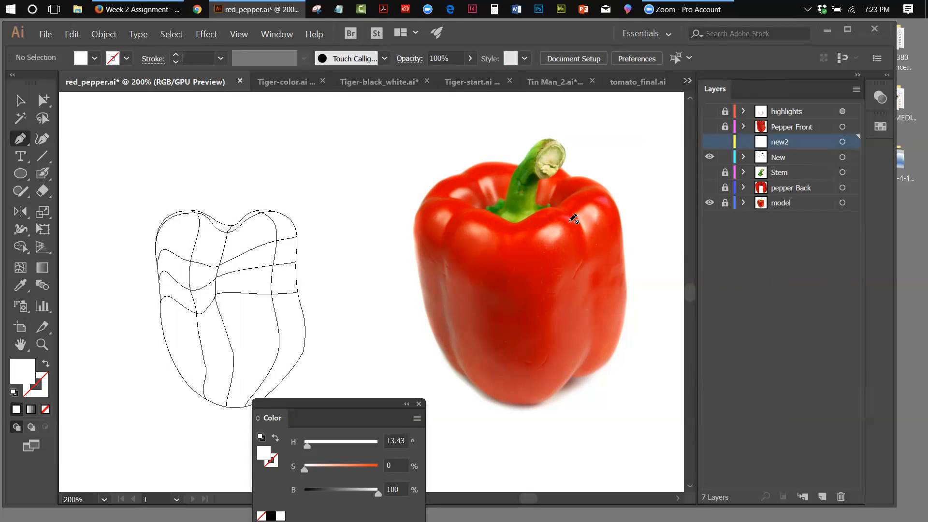
{"action": "left_click", "coordinate": [709, 145]}
{"action": "left_click", "coordinate": [576, 218]}
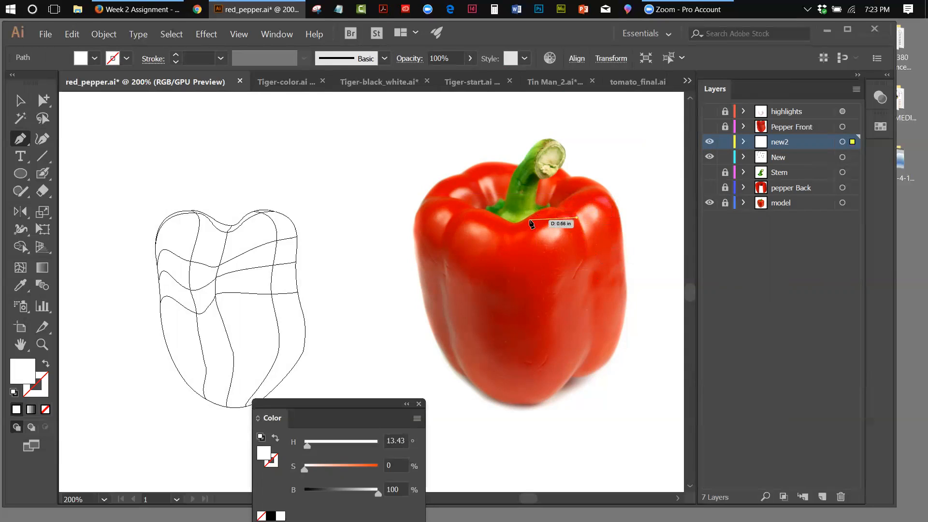
{"action": "left_click_drag", "start_coordinate": [529, 218], "coordinate": [509, 246]}
{"action": "left_click_drag", "start_coordinate": [508, 246], "coordinate": [498, 240]}
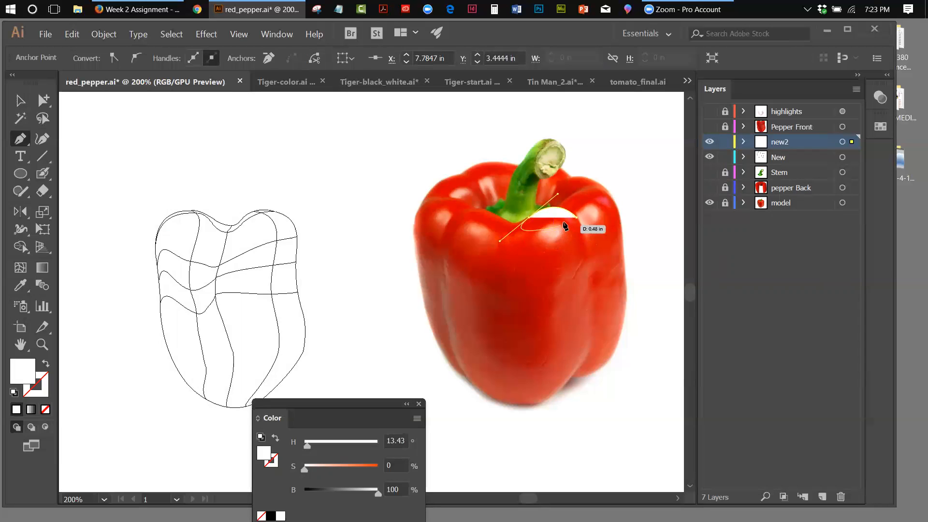
{"action": "left_click", "coordinate": [529, 219]}
Swap the curve's fill and stroke so it has a white stroke and no fill, and deselect it
{"action": "key", "text": "v"}
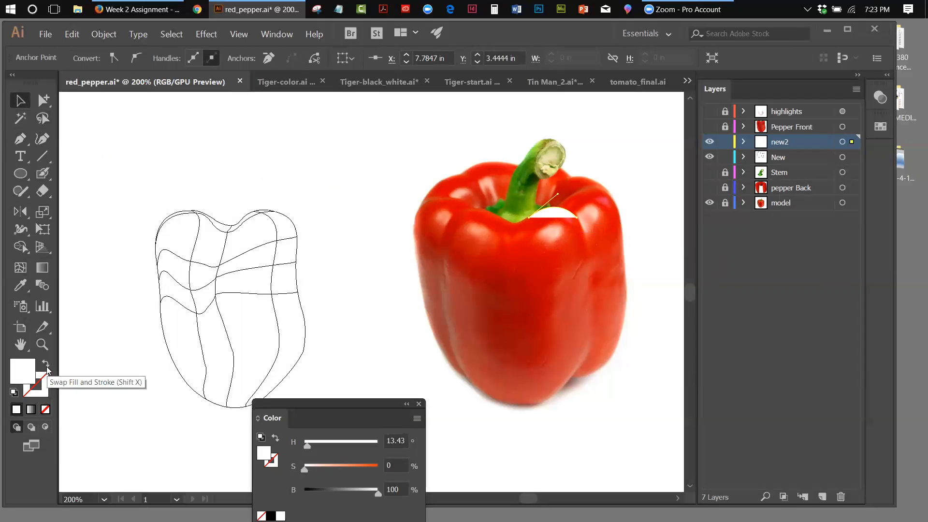
{"action": "left_click", "coordinate": [46, 367]}
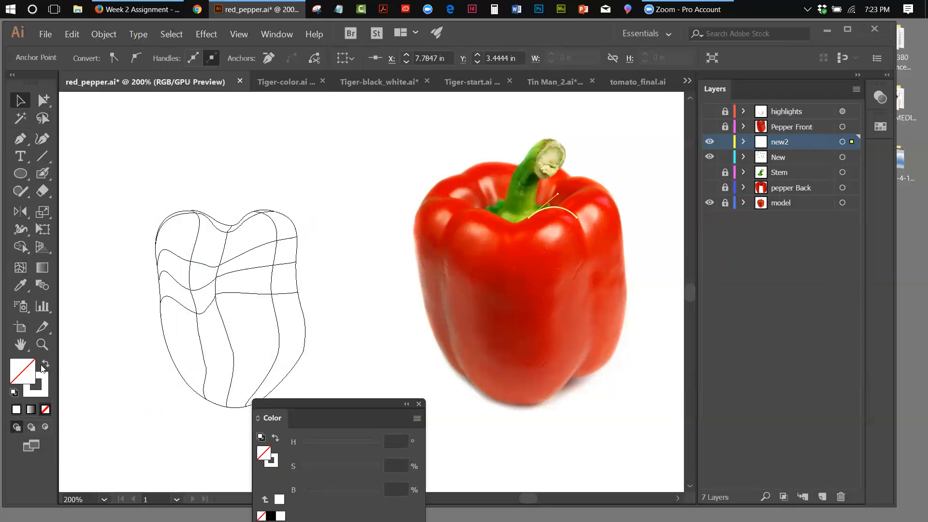
{"action": "left_click", "coordinate": [41, 380]}
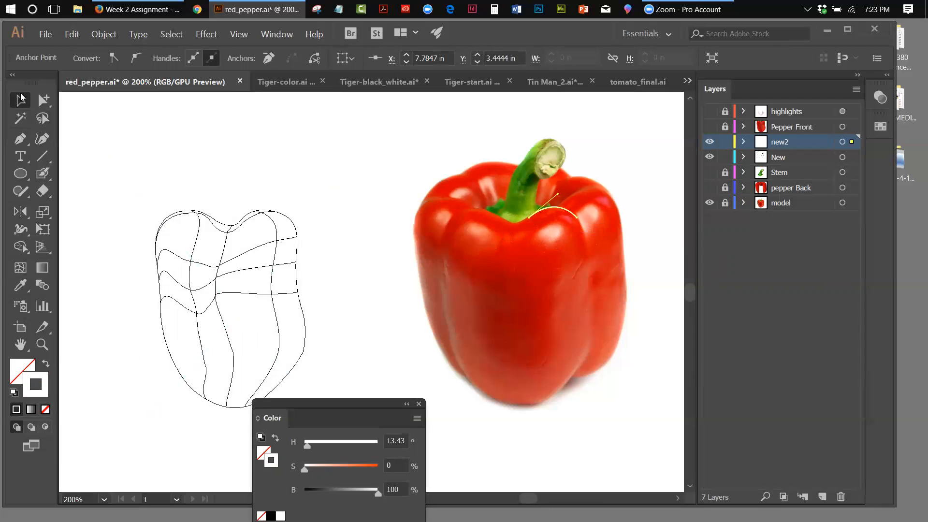
{"action": "left_click", "coordinate": [644, 147]}
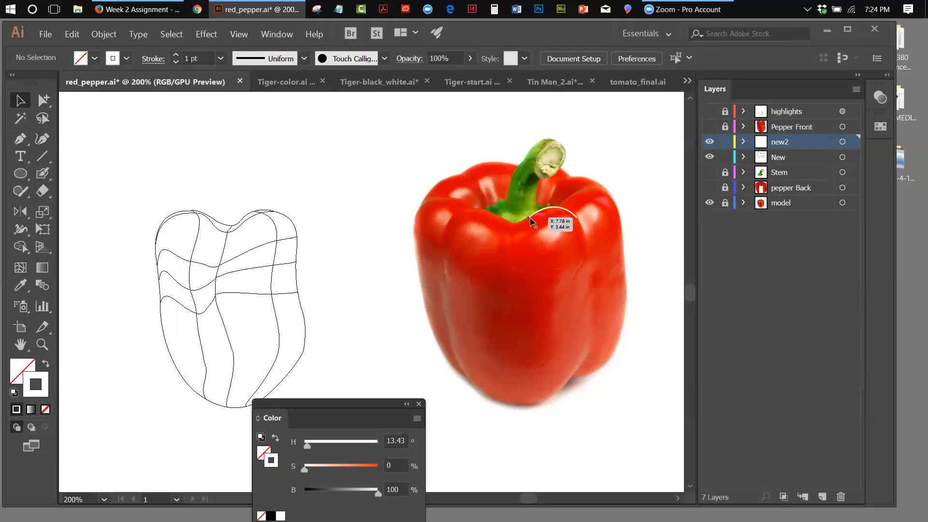
Tear off the Pen tool group as a floating panel and place it above and beside the model pepper
{"action": "left_click", "coordinate": [24, 144]}
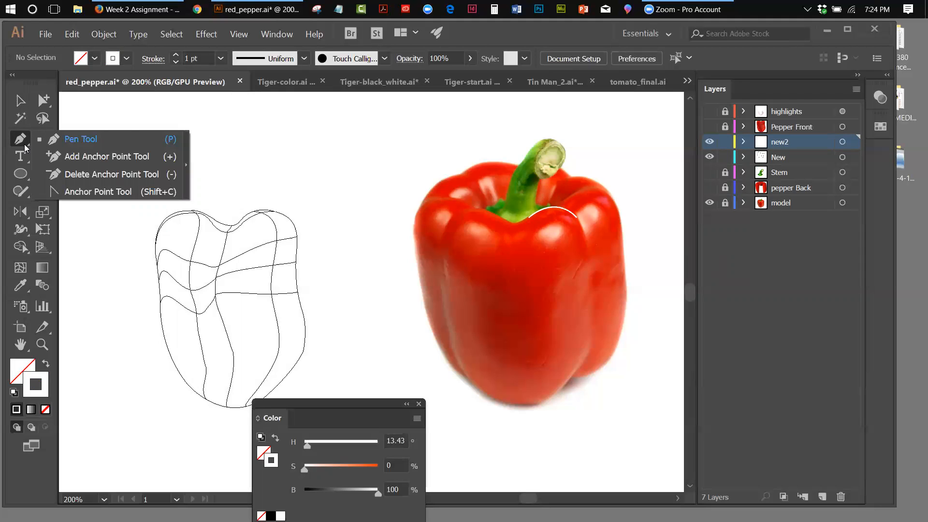
{"action": "left_click", "coordinate": [184, 157]}
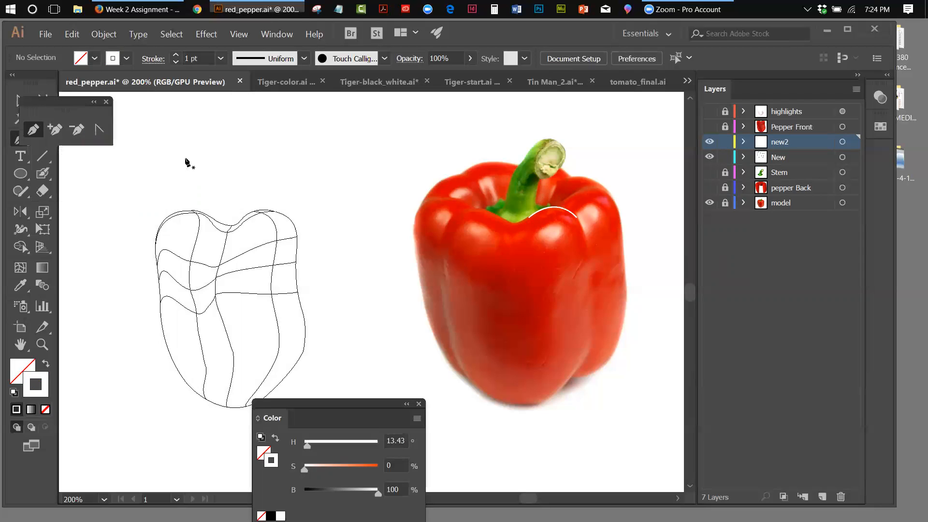
{"action": "left_click_drag", "start_coordinate": [65, 103], "coordinate": [379, 117]}
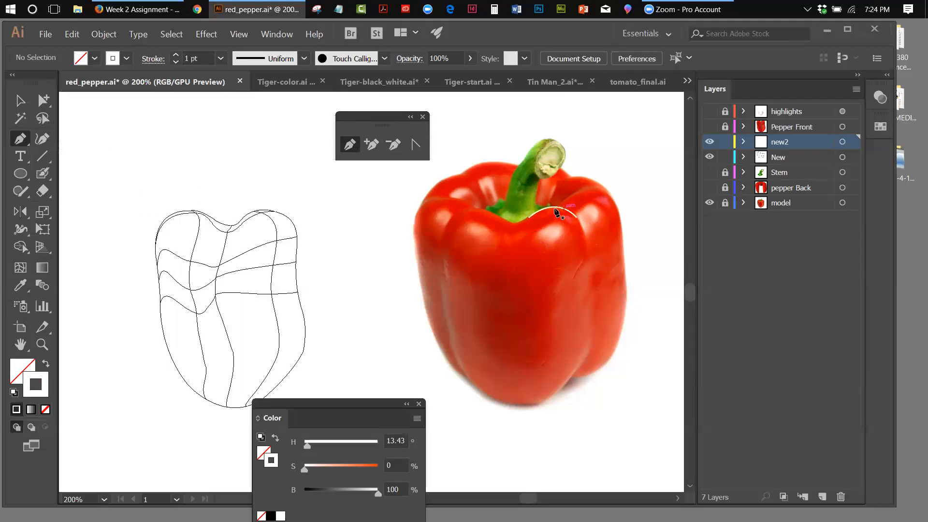
Continue the Pen path from the curve's end beside the stem, through the dip and over the front left lobe
{"action": "left_click", "coordinate": [530, 218]}
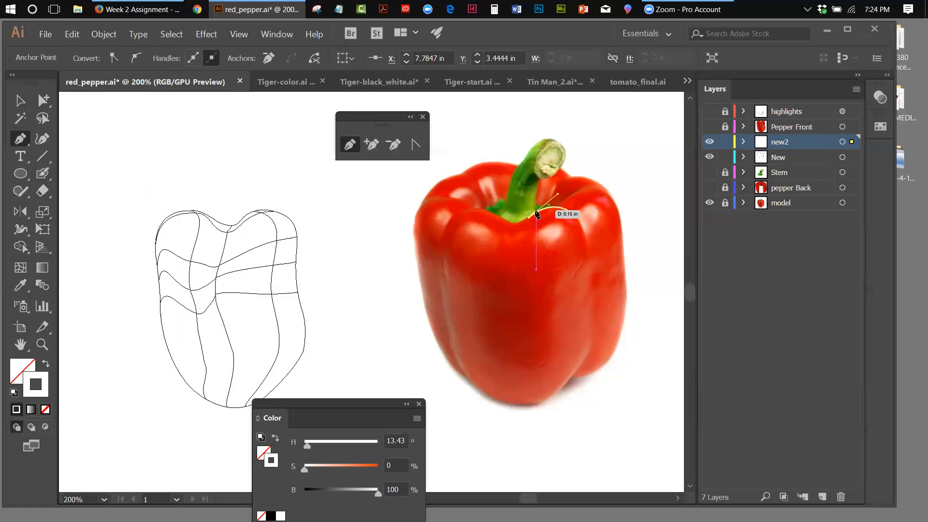
{"action": "left_click", "coordinate": [503, 220]}
{"action": "left_click_drag", "start_coordinate": [492, 204], "coordinate": [485, 204]}
{"action": "mouse_move", "coordinate": [489, 203]}
{"action": "left_mouse_down"}
{"action": "mouse_move", "coordinate": [490, 227]}
{"action": "mouse_move", "coordinate": [492, 210]}
{"action": "left_mouse_up"}
{"action": "mouse_move", "coordinate": [492, 207]}
{"action": "left_mouse_down"}
{"action": "mouse_move", "coordinate": [491, 247]}
{"action": "mouse_move", "coordinate": [499, 213]}
{"action": "mouse_move", "coordinate": [490, 208]}
{"action": "left_mouse_up"}
{"action": "left_click_drag", "start_coordinate": [488, 204], "coordinate": [487, 206]}
{"action": "left_click_drag", "start_coordinate": [488, 206], "coordinate": [450, 218]}
Continue the Pen path around the front left lobe to an anchor partway down the model pepper's left crease, and remove its outgoing handle
{"action": "left_click_drag", "start_coordinate": [440, 273], "coordinate": [440, 238]}
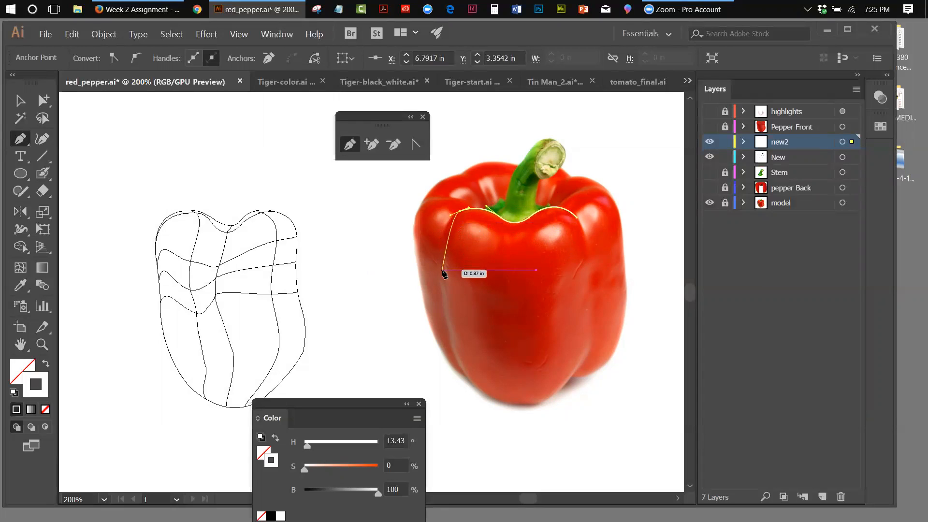
{"action": "left_click_drag", "start_coordinate": [442, 270], "coordinate": [451, 311]}
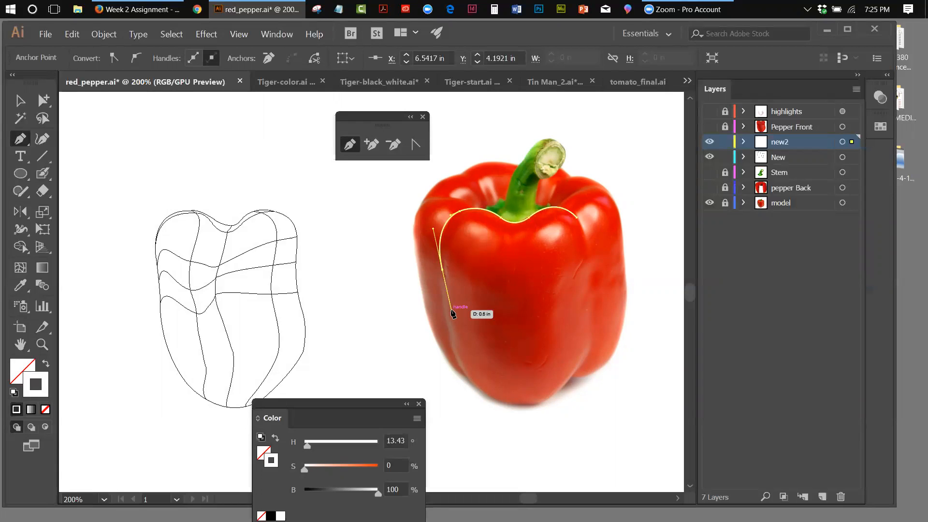
{"action": "left_click", "coordinate": [441, 268]}
{"action": "left_click", "coordinate": [20, 100]}
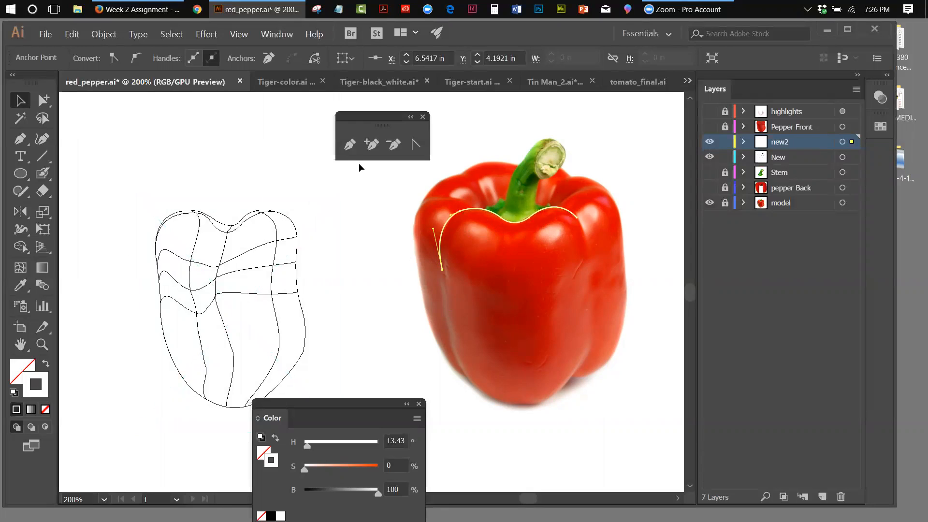
{"action": "left_click", "coordinate": [349, 145]}
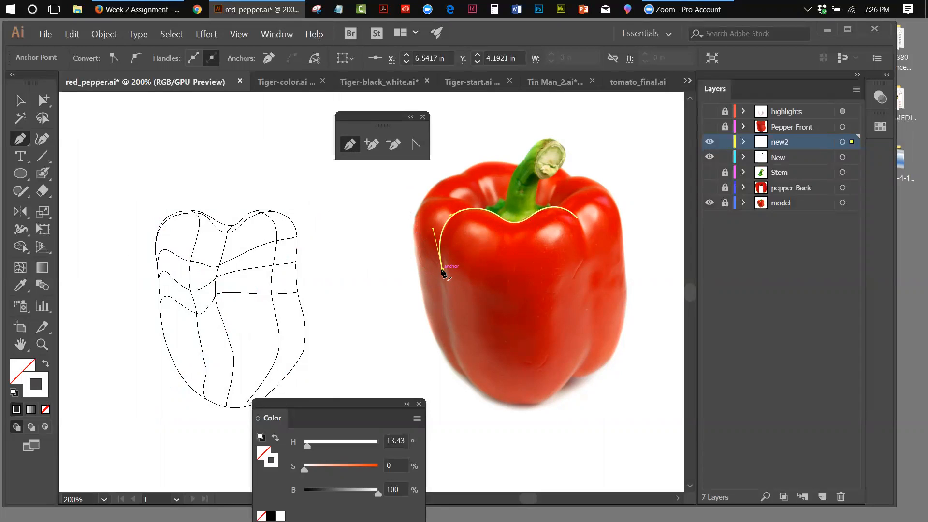
Continue the Pen path down the left crease and around the front section's bottom to its lower right, removing the last anchor's outgoing handle
{"action": "left_click", "coordinate": [450, 334]}
{"action": "left_click", "coordinate": [450, 353]}
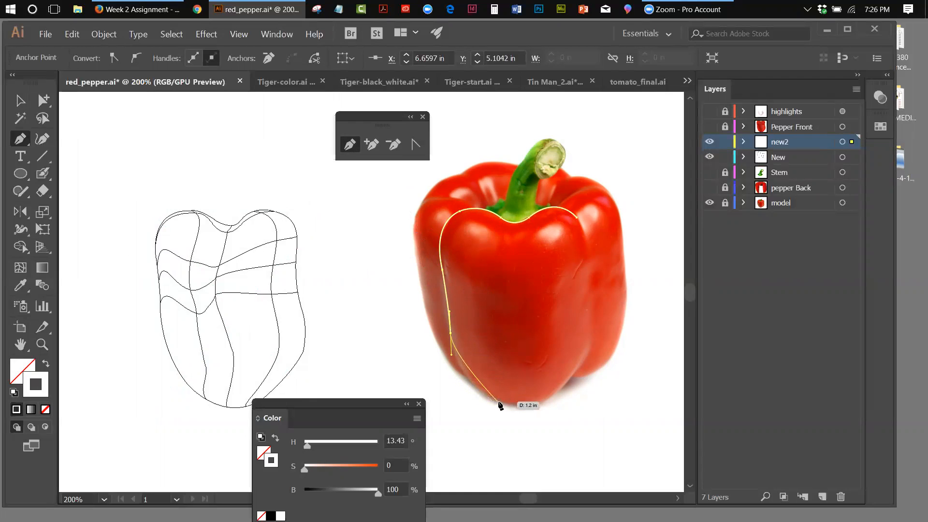
{"action": "left_click_drag", "start_coordinate": [497, 400], "coordinate": [530, 418]}
{"action": "left_click_drag", "start_coordinate": [532, 415], "coordinate": [531, 413]}
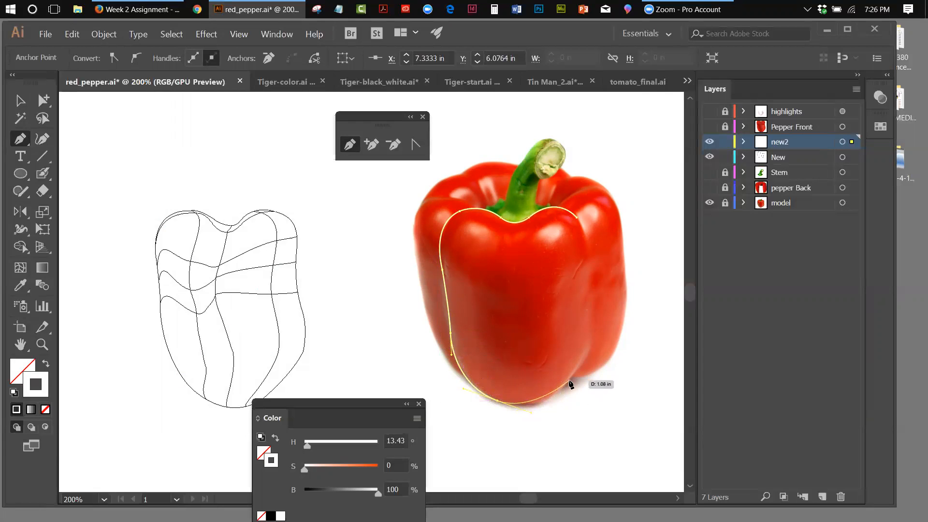
{"action": "left_click_drag", "start_coordinate": [568, 379], "coordinate": [588, 359]}
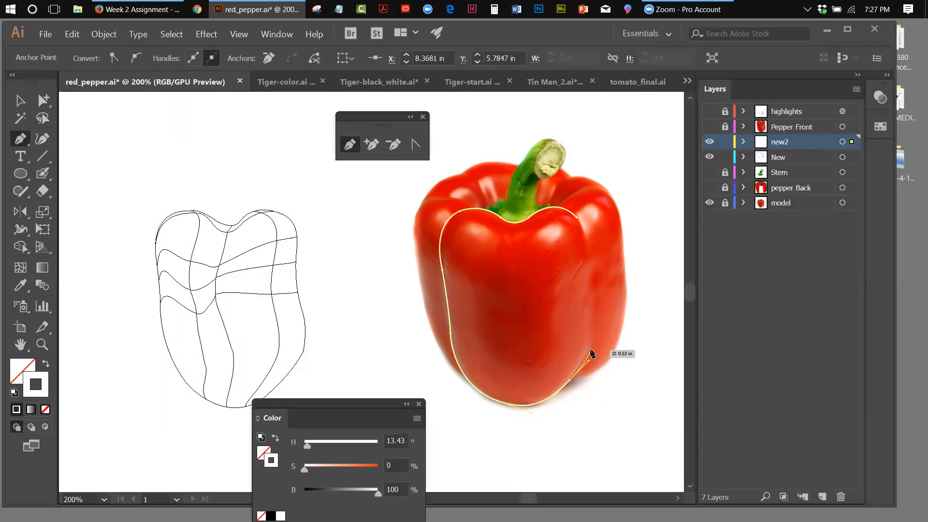
{"action": "left_click", "coordinate": [570, 379]}
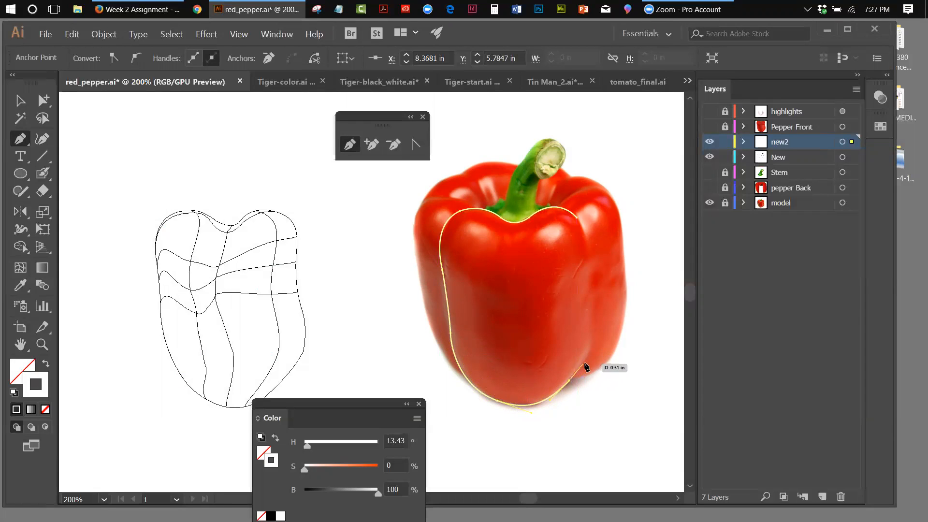
Extend the Pen path up the model pepper's right crease to an anchor about mid-height, undoing a misplaced curve and removing outgoing handles
{"action": "left_click_drag", "start_coordinate": [590, 346], "coordinate": [593, 342]}
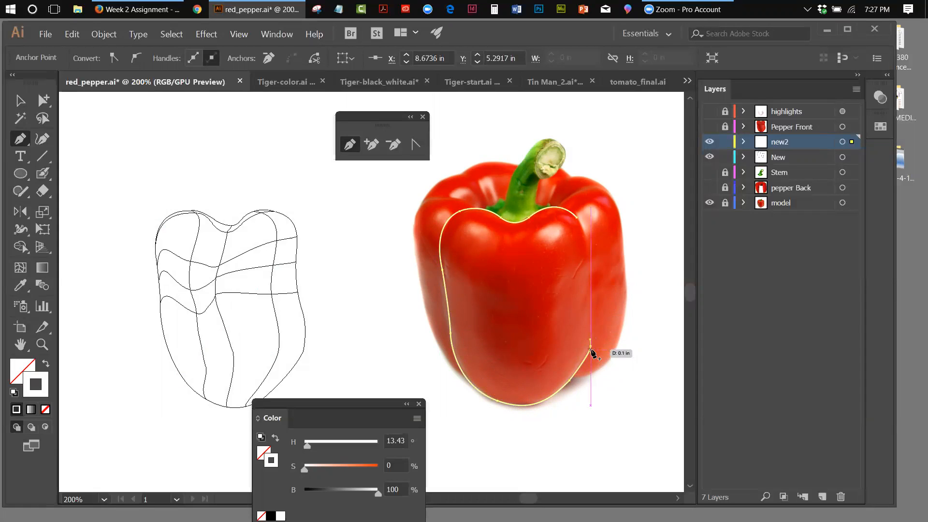
{"action": "left_click_drag", "start_coordinate": [595, 344], "coordinate": [592, 256]}
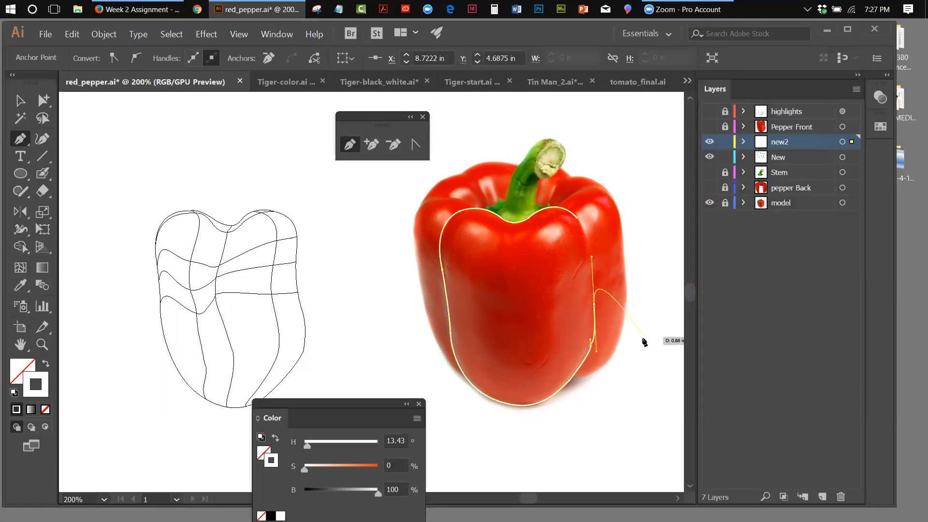
{"action": "key", "text": "ctrl+z"}
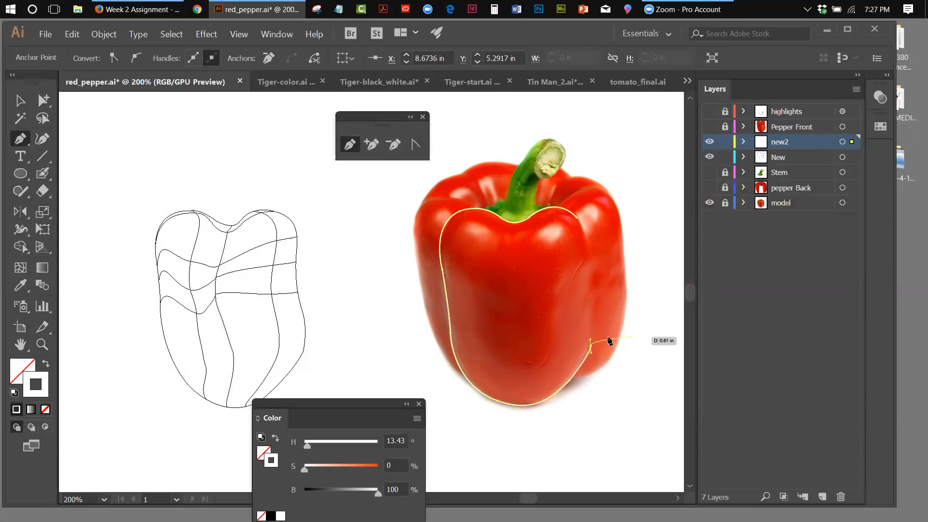
{"action": "left_click", "coordinate": [589, 341]}
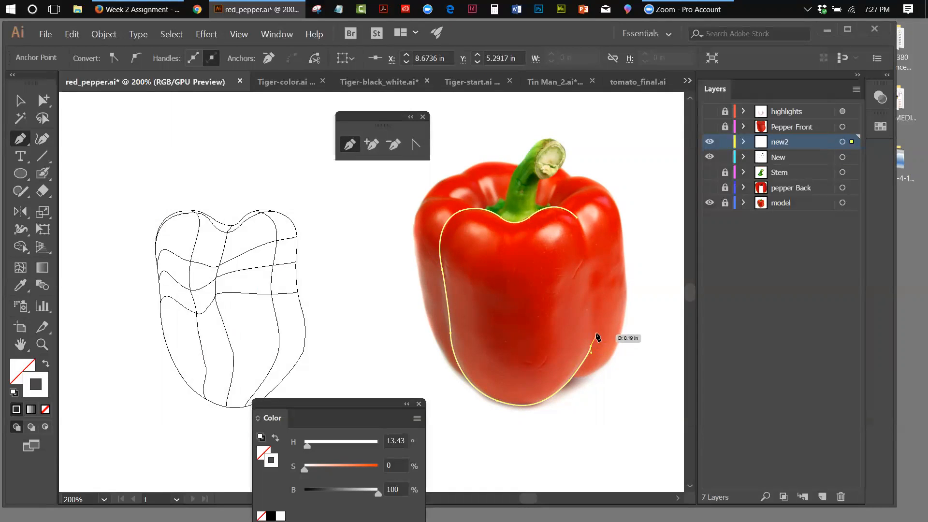
{"action": "left_click", "coordinate": [590, 294]}
{"action": "left_click_drag", "start_coordinate": [592, 291], "coordinate": [584, 251]}
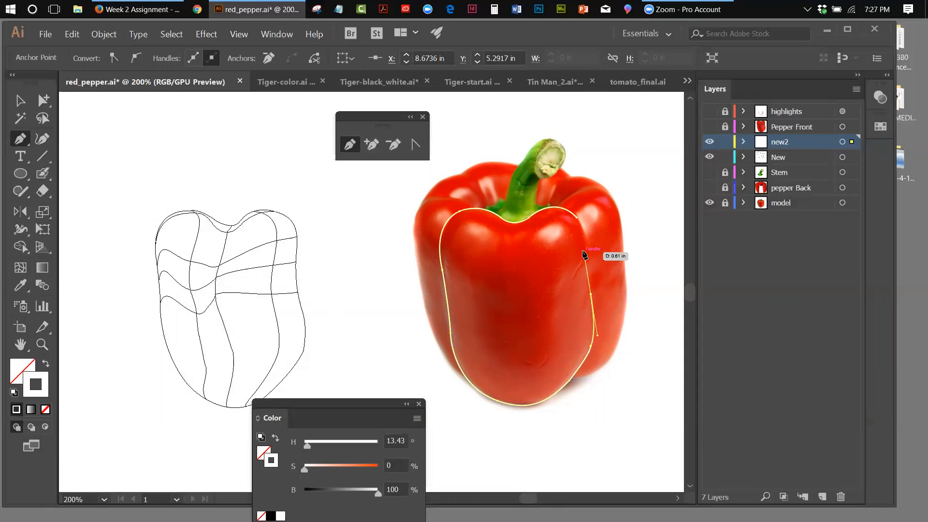
{"action": "left_click", "coordinate": [591, 294]}
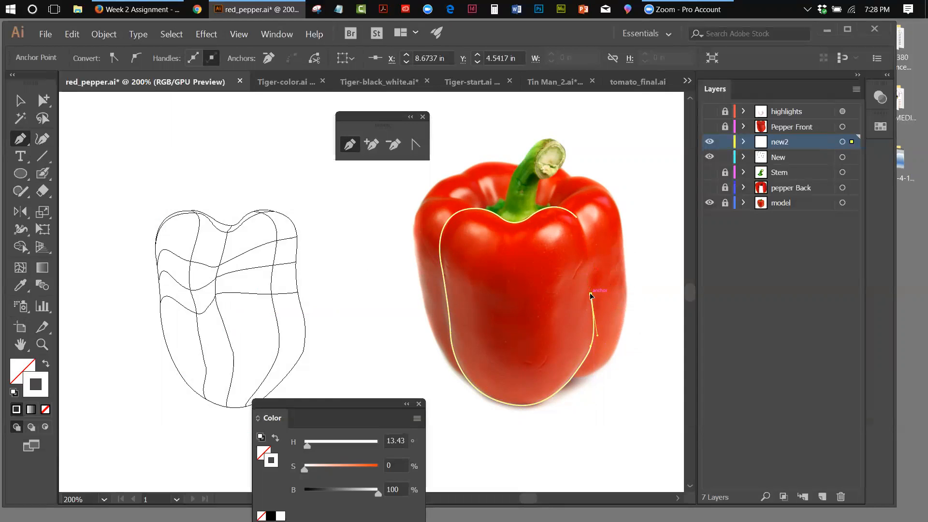
Continue the Pen path up the right crease, close it at its starting anchor on the front right lobe, and deselect it
{"action": "left_click", "coordinate": [591, 254]}
{"action": "mouse_move", "coordinate": [591, 234]}
{"action": "left_mouse_down"}
{"action": "mouse_move", "coordinate": [590, 221]}
{"action": "mouse_move", "coordinate": [595, 245]}
{"action": "left_mouse_up"}
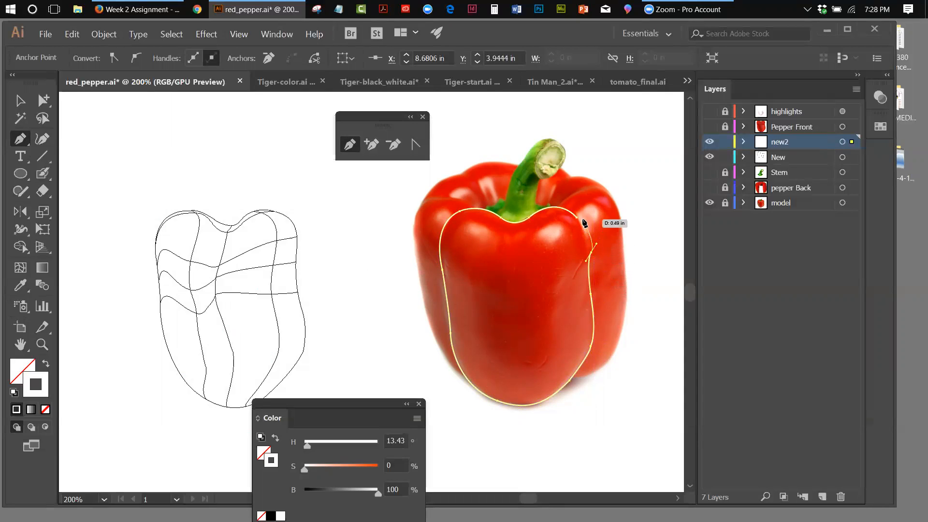
{"action": "left_click", "coordinate": [590, 252]}
{"action": "left_click", "coordinate": [578, 219]}
{"action": "left_click_drag", "start_coordinate": [563, 203], "coordinate": [555, 194]}
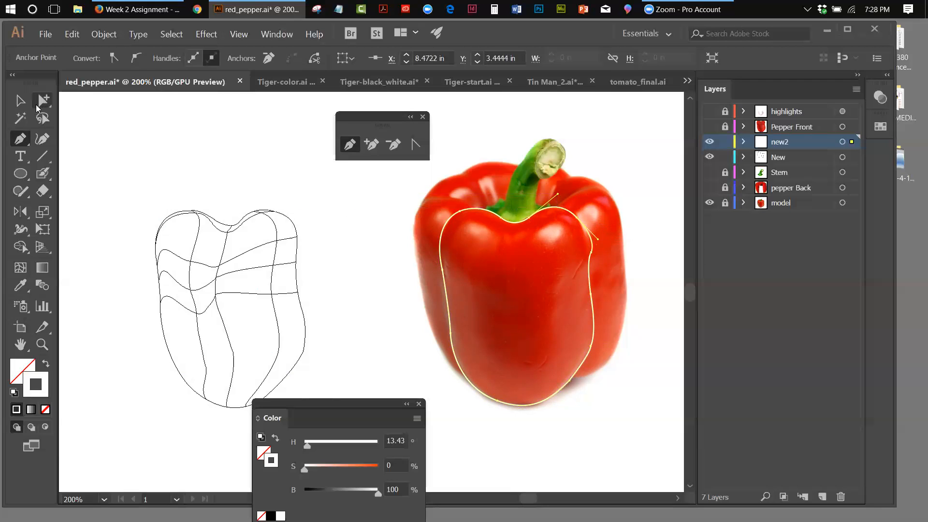
{"action": "left_click", "coordinate": [20, 100]}
{"action": "left_click", "coordinate": [657, 333]}
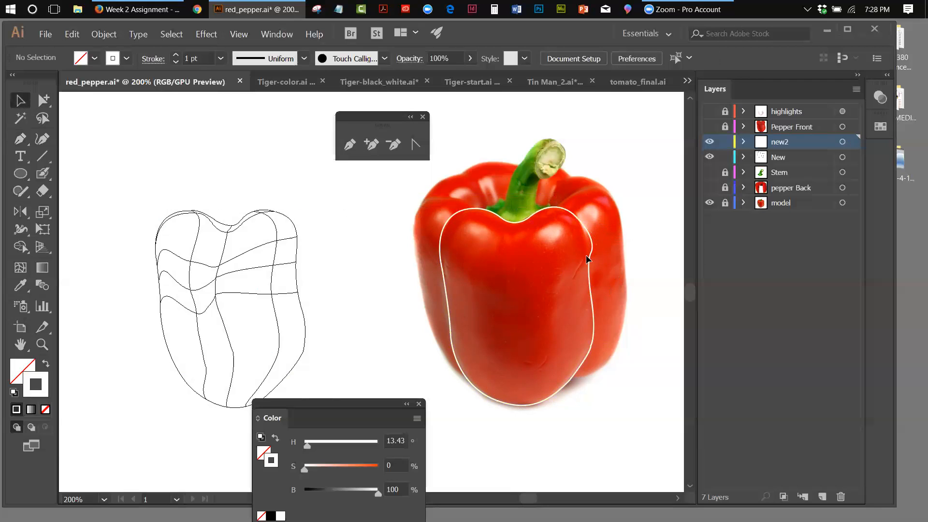
Select the closed outline and tear off the Direct Selection tool group as a floating panel below the Pen tool panel
{"action": "left_click", "coordinate": [593, 255]}
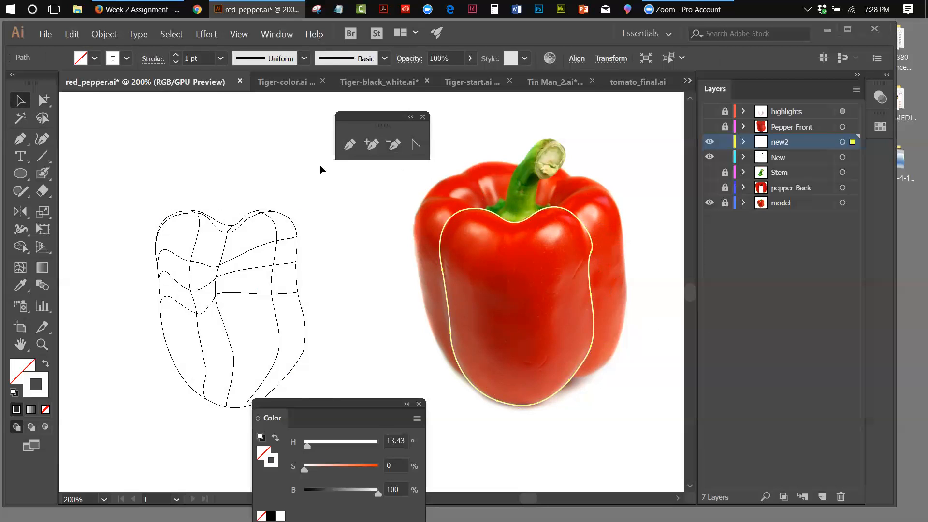
{"action": "left_click_drag", "start_coordinate": [43, 107], "coordinate": [372, 182]}
{"action": "left_click", "coordinate": [371, 207]}
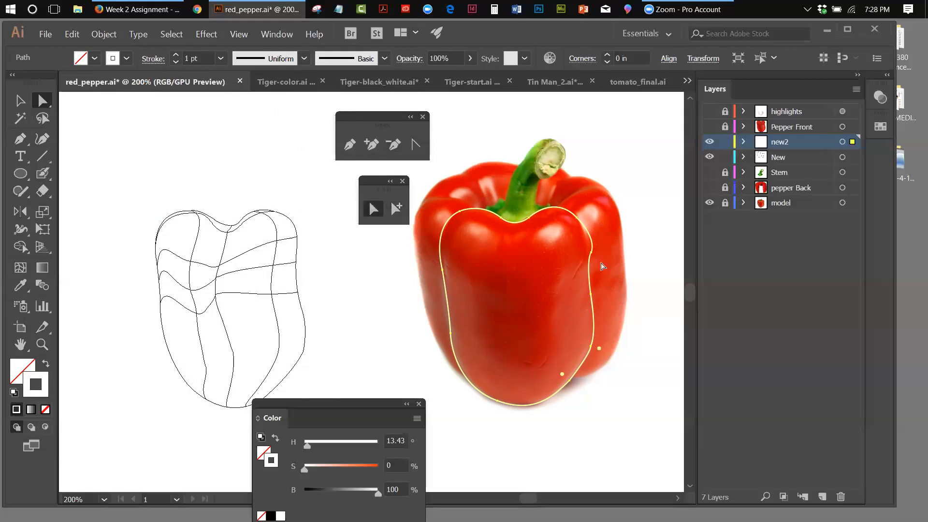
Adjust the handles around the anchor on the upper right crease to smooth the bulge in the outline, and deselect it
{"action": "left_click", "coordinate": [590, 253]}
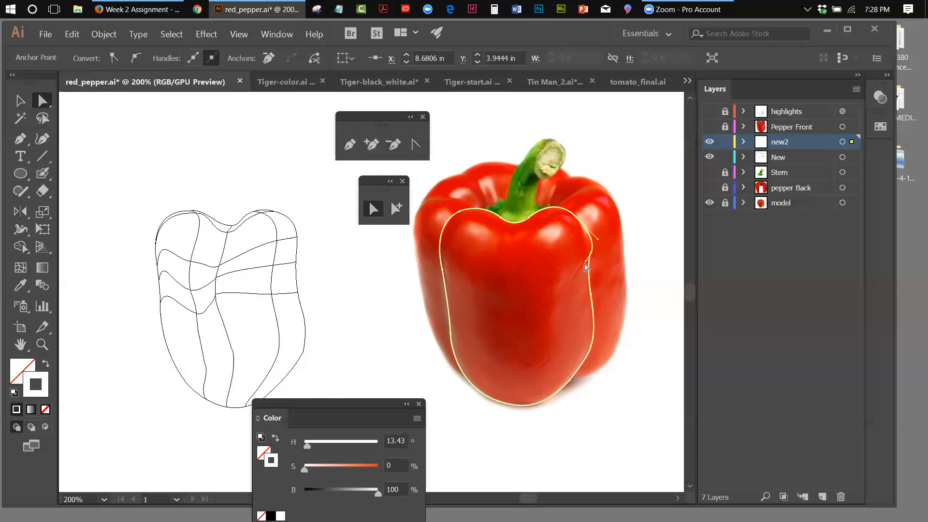
{"action": "left_click_drag", "start_coordinate": [584, 264], "coordinate": [589, 274]}
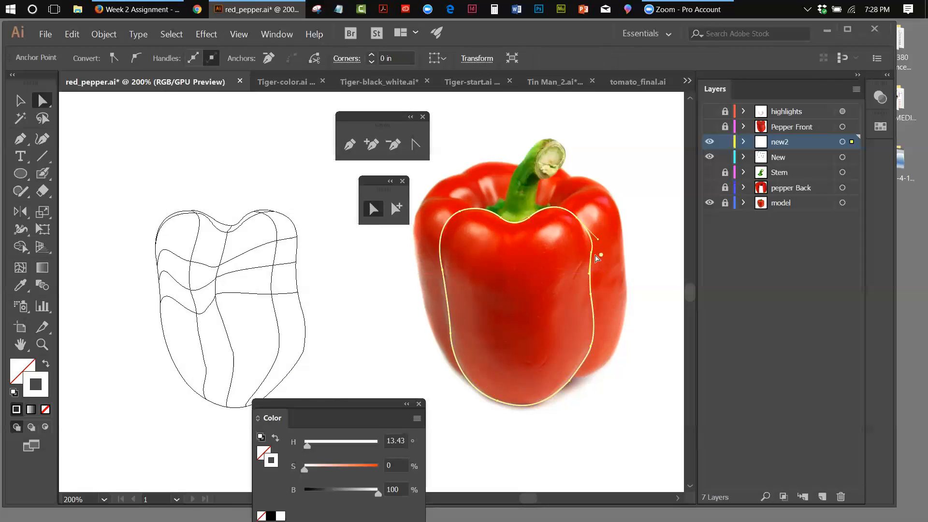
{"action": "left_click_drag", "start_coordinate": [600, 240], "coordinate": [595, 228]}
{"action": "left_click_drag", "start_coordinate": [594, 228], "coordinate": [593, 230]}
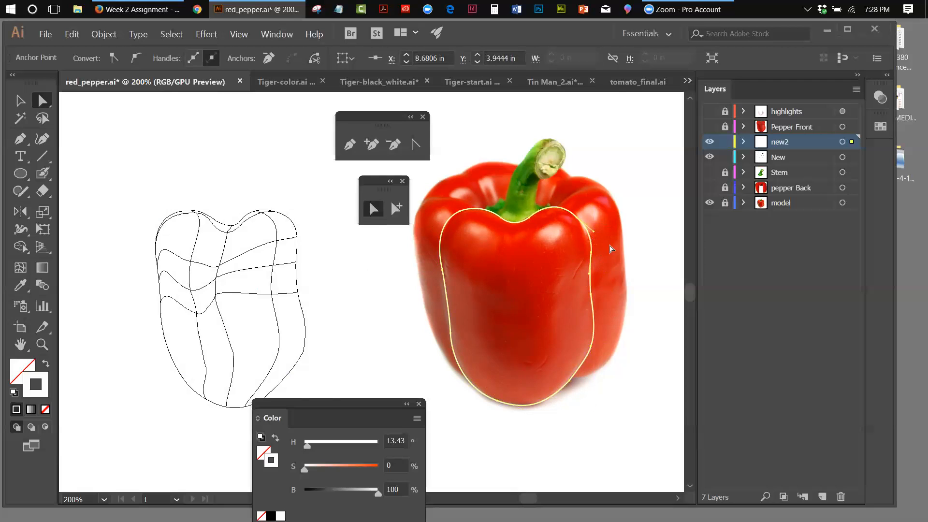
{"action": "left_click", "coordinate": [657, 295]}
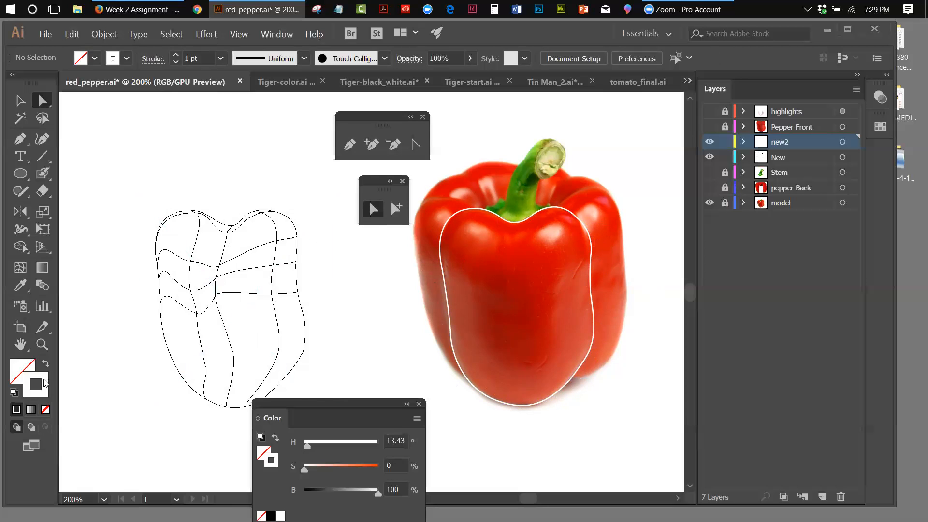
Give the closed outline a fill and no stroke, and sample the fill from the model pepper's red upper left area with the Eyedropper
{"action": "left_click", "coordinate": [46, 364]}
{"action": "left_click", "coordinate": [23, 366]}
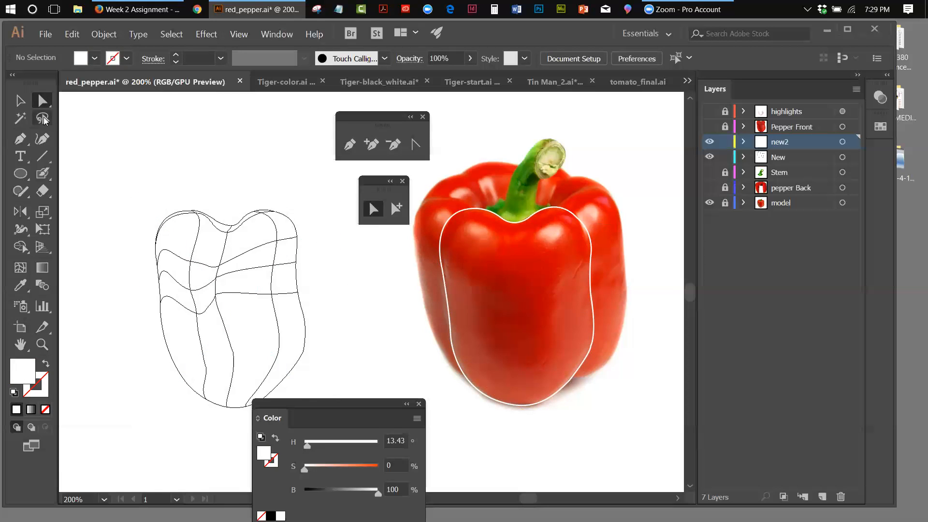
{"action": "left_click", "coordinate": [20, 101]}
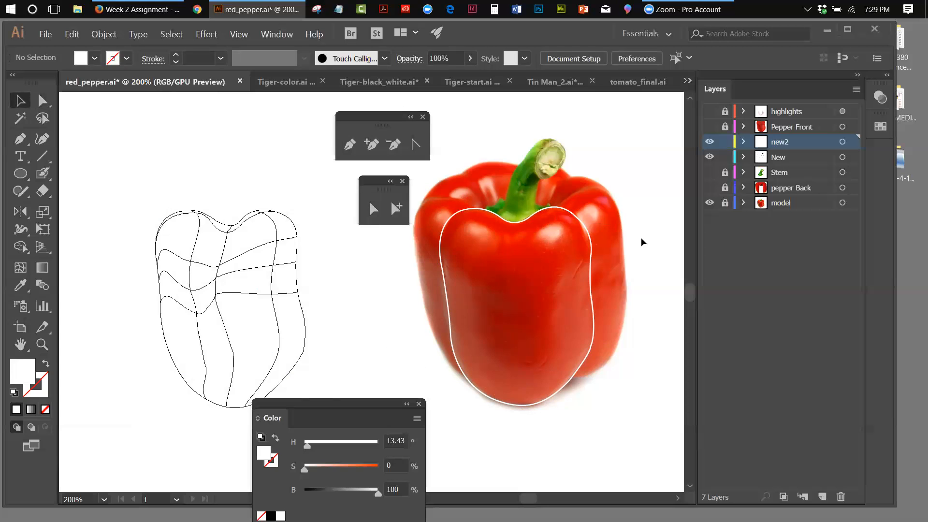
{"action": "left_click", "coordinate": [592, 252]}
{"action": "left_click", "coordinate": [46, 363]}
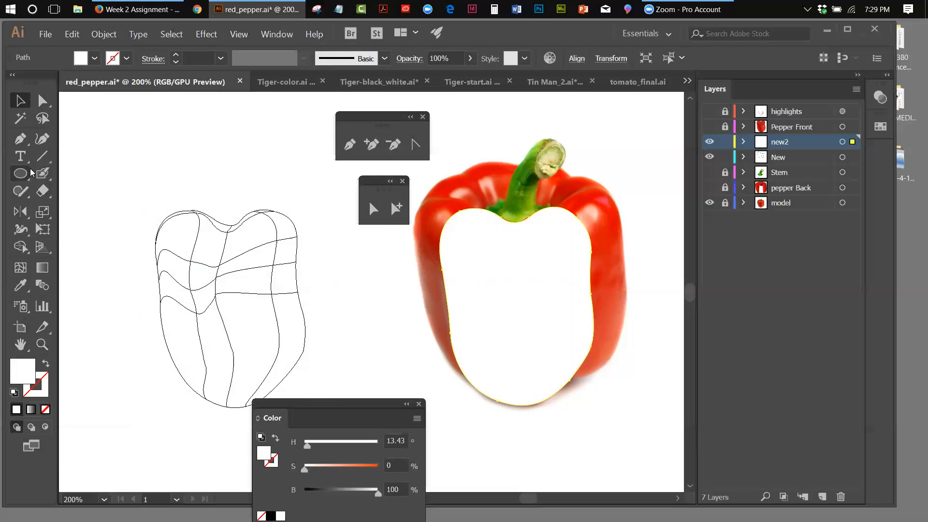
{"action": "left_click", "coordinate": [22, 285]}
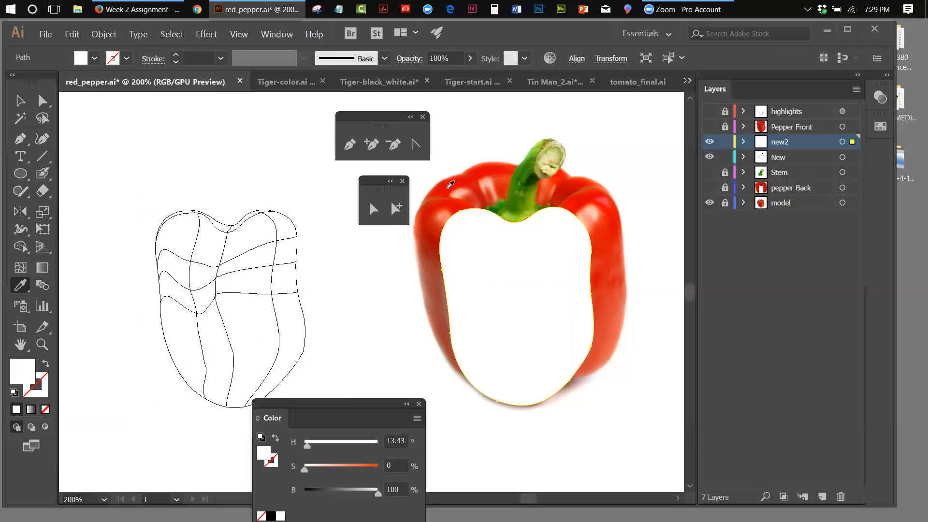
{"action": "left_click", "coordinate": [448, 188]}
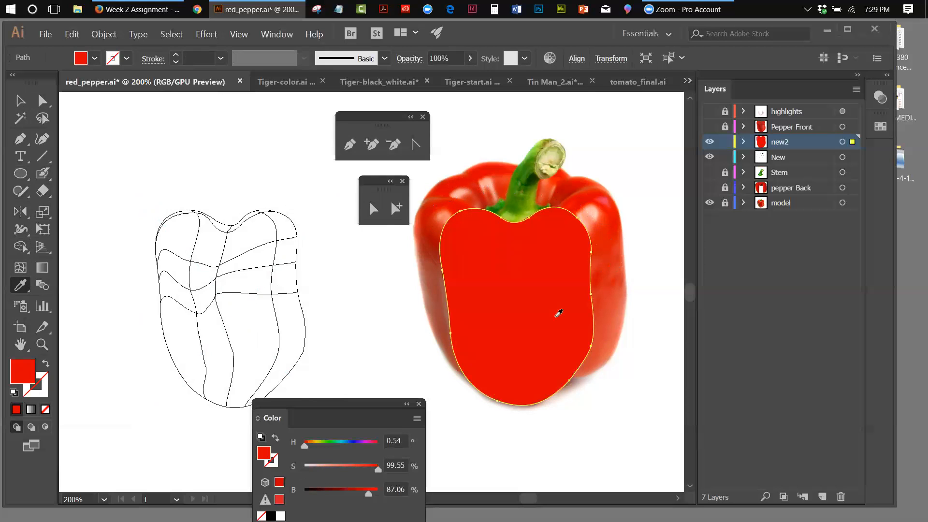
Move the red front shape off the model pepper onto the mesh line drawing
{"action": "left_click", "coordinate": [20, 100]}
{"action": "left_click", "coordinate": [378, 279]}
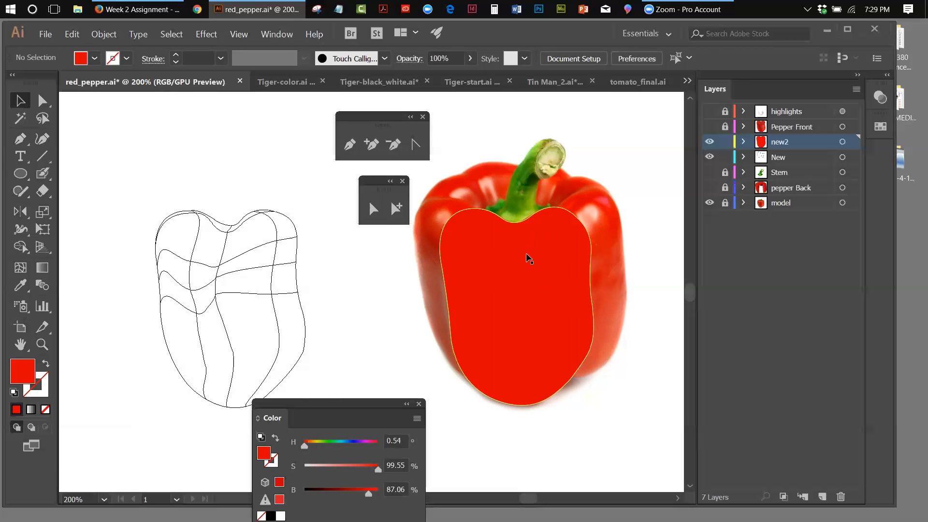
{"action": "mouse_move", "coordinate": [522, 224]}
{"action": "left_mouse_down"}
{"action": "mouse_move", "coordinate": [367, 265]}
{"action": "mouse_move", "coordinate": [269, 209]}
{"action": "mouse_move", "coordinate": [256, 214]}
{"action": "left_mouse_up"}
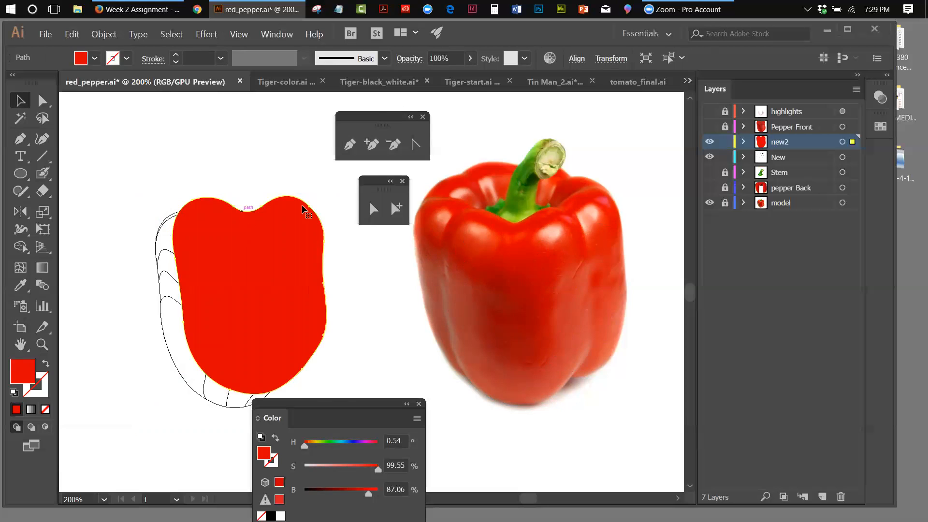
Move both floating tool panels to the model pepper's upper right, and separate the red shape from the line drawing, placing the drawing lower left
{"action": "left_click_drag", "start_coordinate": [375, 119], "coordinate": [622, 110]}
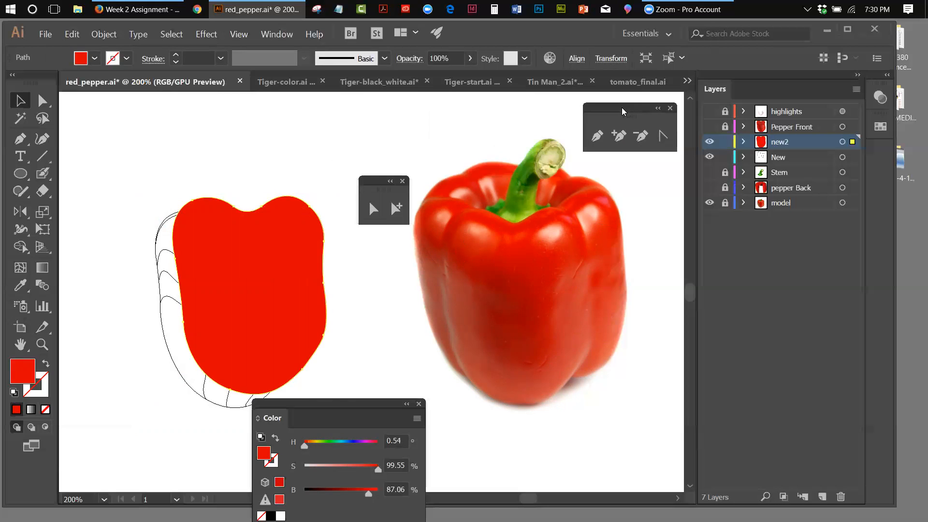
{"action": "left_click_drag", "start_coordinate": [364, 184], "coordinate": [636, 166]}
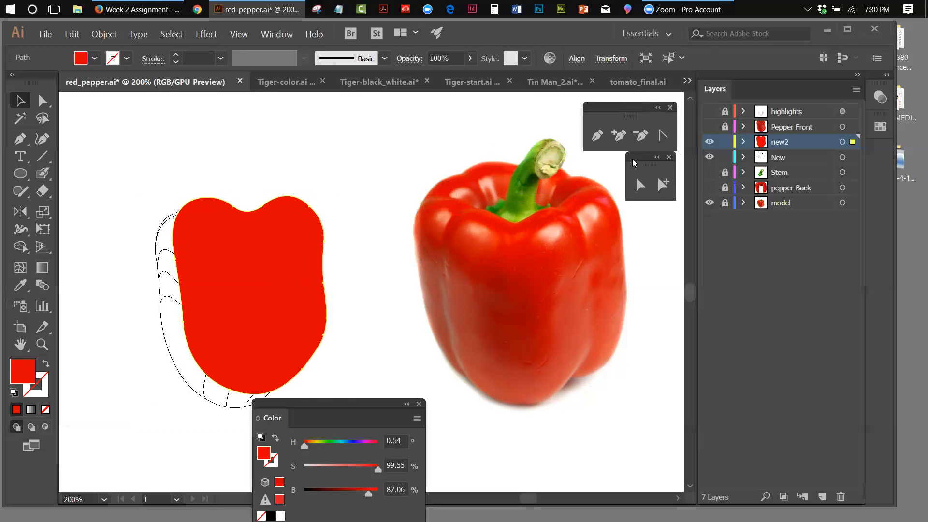
{"action": "left_click_drag", "start_coordinate": [246, 217], "coordinate": [338, 180]}
{"action": "mouse_move", "coordinate": [199, 221]}
{"action": "left_mouse_down"}
{"action": "mouse_move", "coordinate": [168, 231]}
{"action": "mouse_move", "coordinate": [132, 276]}
{"action": "left_mouse_up"}
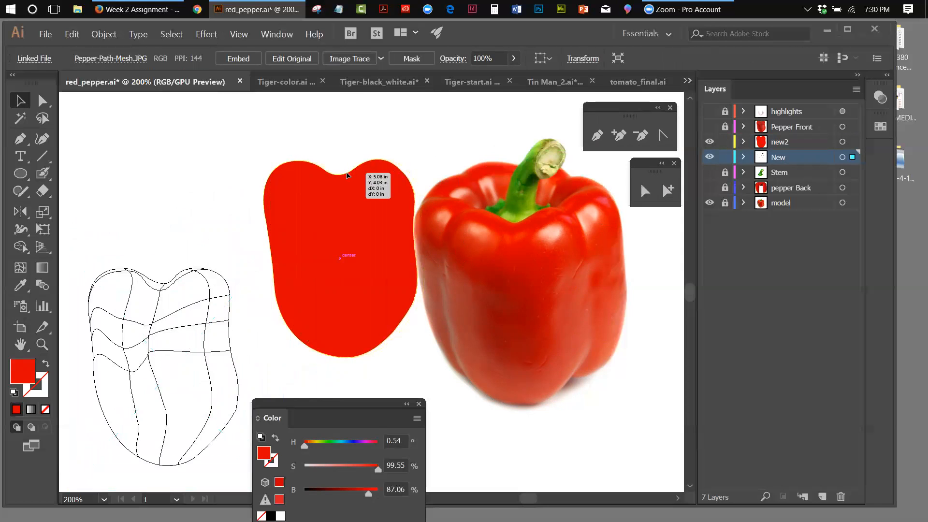
Select the red front shape and activate the Mesh tool for it
{"action": "left_click", "coordinate": [326, 220]}
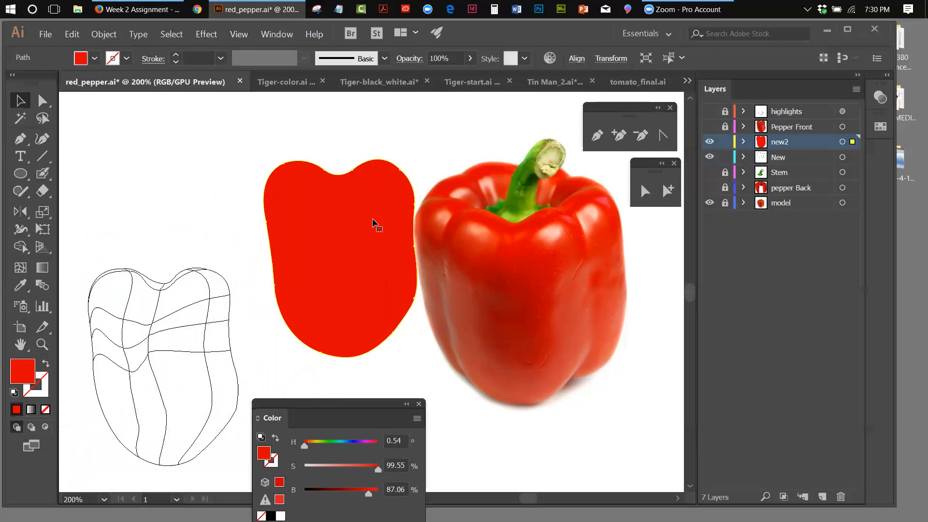
{"action": "left_click", "coordinate": [22, 272]}
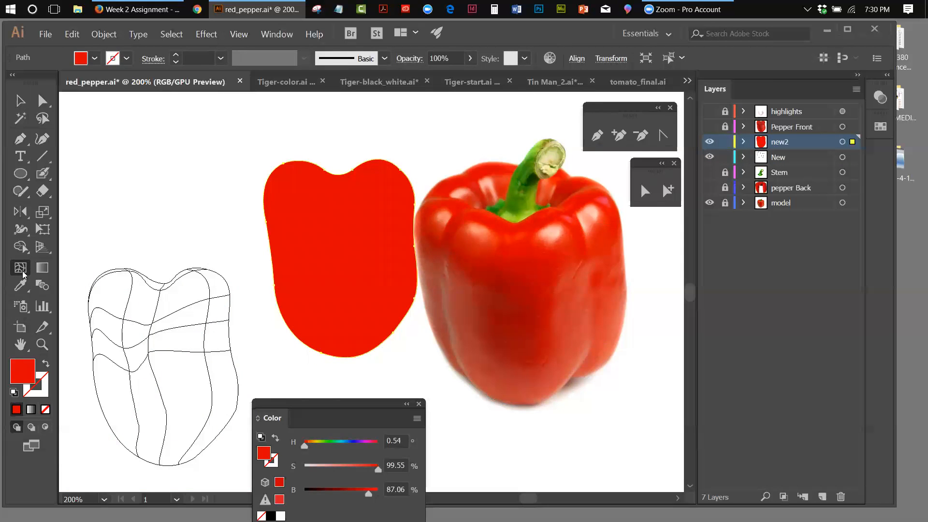
{"action": "left_click", "coordinate": [23, 272]}
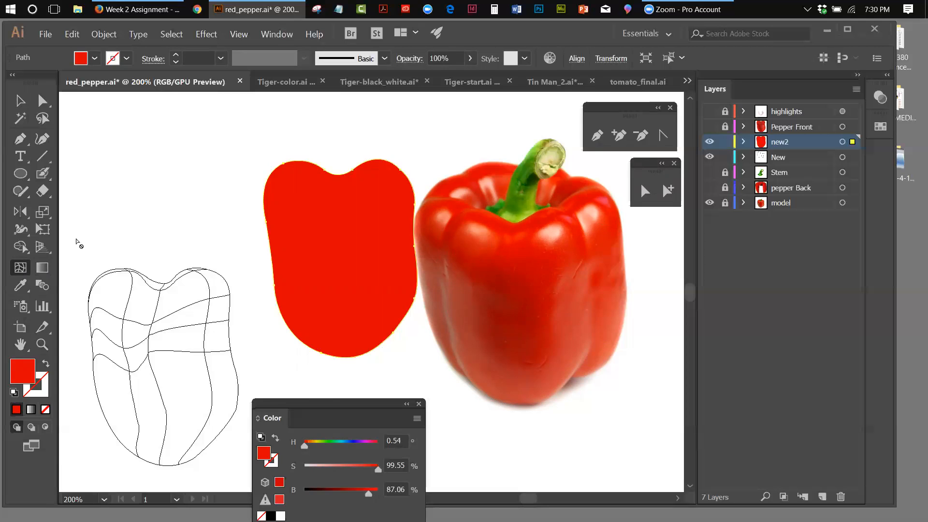
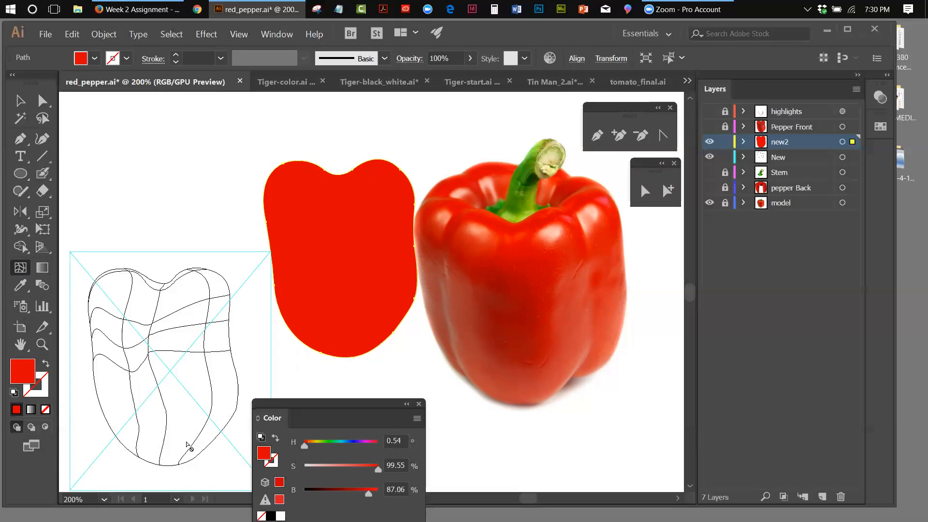
{"action": "left_click", "coordinate": [374, 164]}
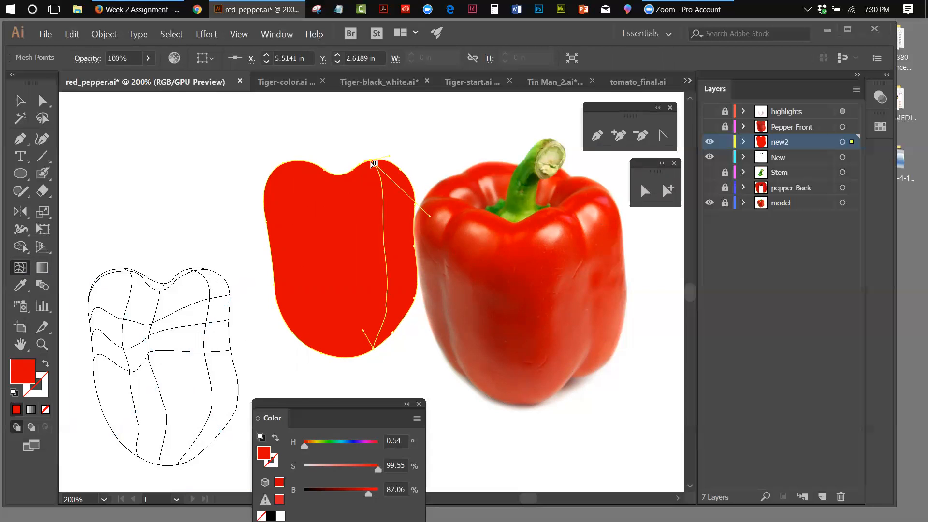
{"action": "left_click", "coordinate": [72, 35]}
{"action": "left_click", "coordinate": [76, 52]}
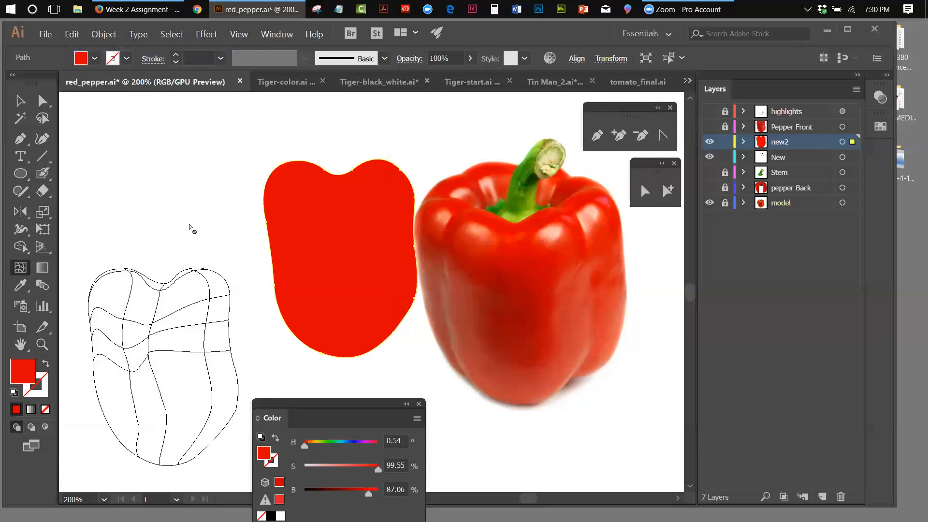
{"action": "left_click", "coordinate": [342, 178]}
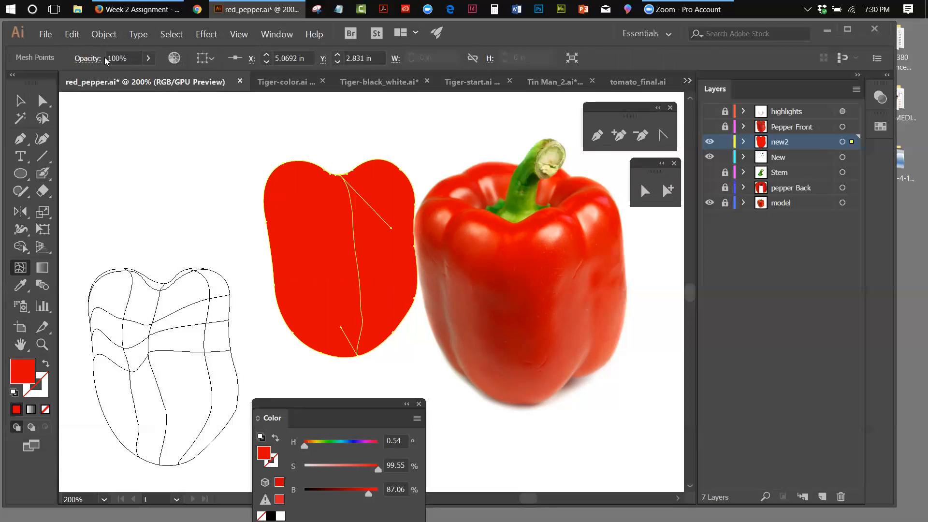
{"action": "left_click", "coordinate": [71, 34]}
{"action": "left_click", "coordinate": [85, 48]}
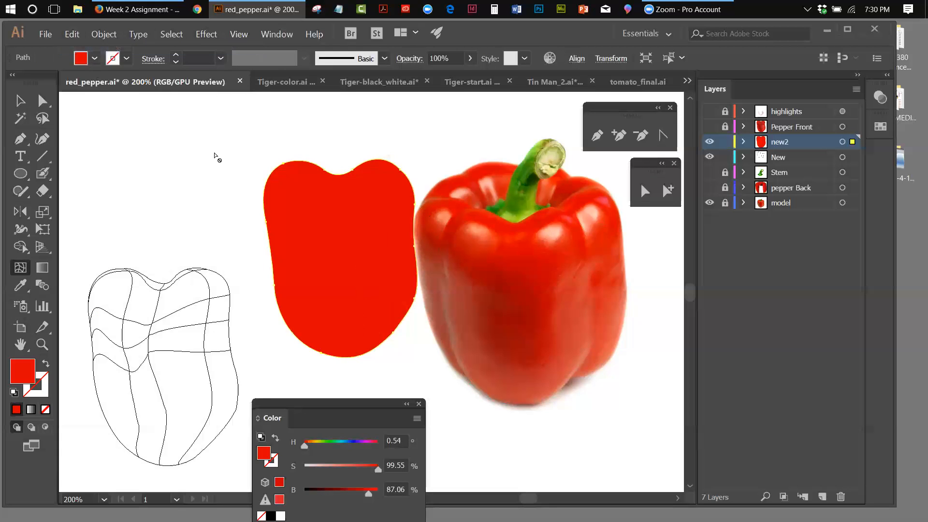
Add a vertical mesh line starting atop the red shape's left lobe, and adjust its upper and lower handles to bend it
{"action": "left_click", "coordinate": [301, 165]}
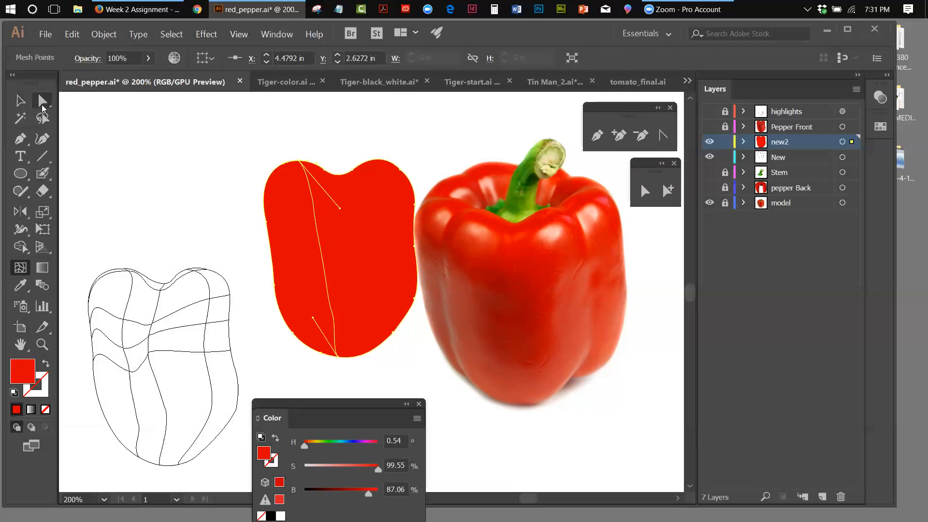
{"action": "left_click", "coordinate": [43, 101]}
{"action": "left_click_drag", "start_coordinate": [340, 211], "coordinate": [361, 173]}
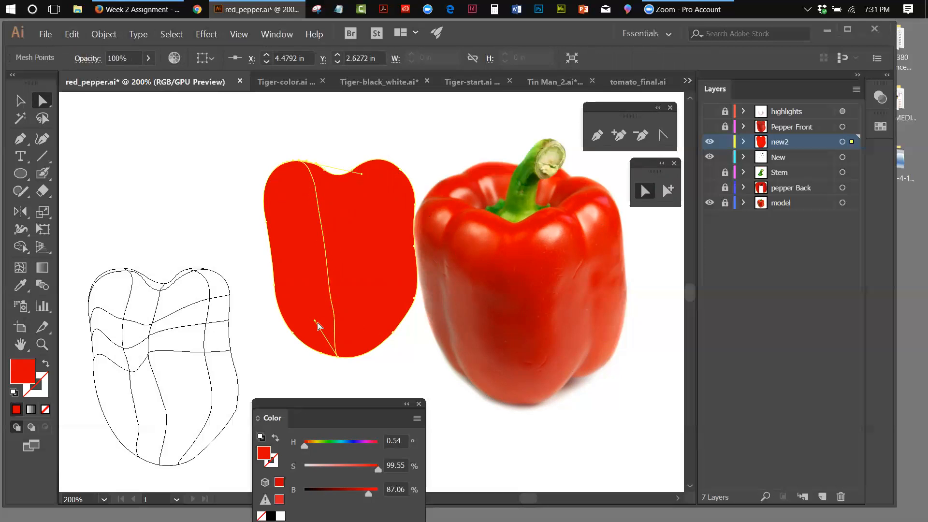
{"action": "mouse_move", "coordinate": [315, 322]}
{"action": "left_mouse_down"}
{"action": "mouse_move", "coordinate": [302, 329]}
{"action": "mouse_move", "coordinate": [300, 317]}
{"action": "left_mouse_up"}
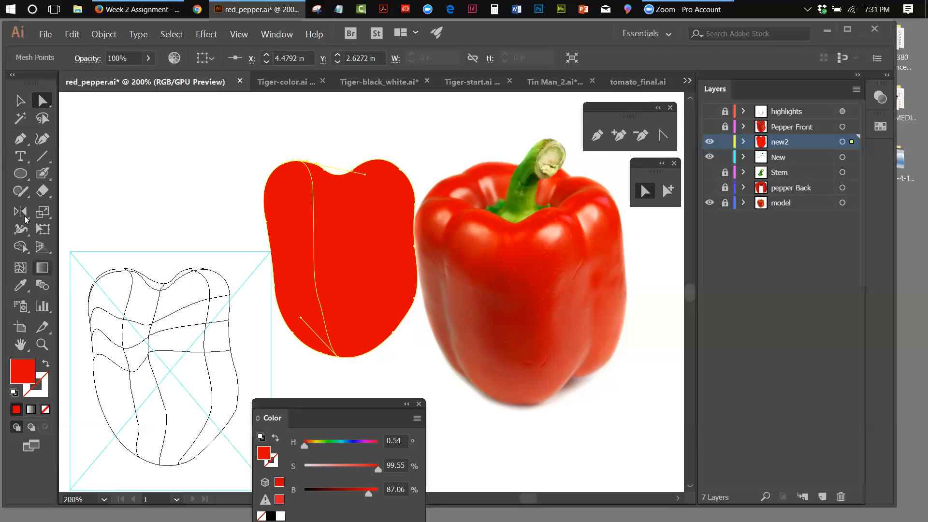
Try to add a horizontal mesh line across the upper part of the red shape from its right edge
{"action": "left_click", "coordinate": [20, 267]}
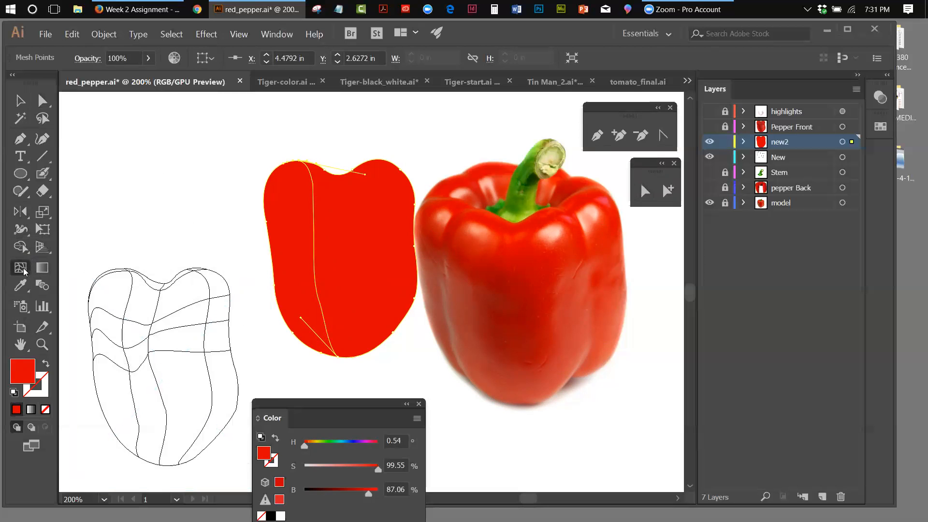
{"action": "left_click", "coordinate": [416, 203]}
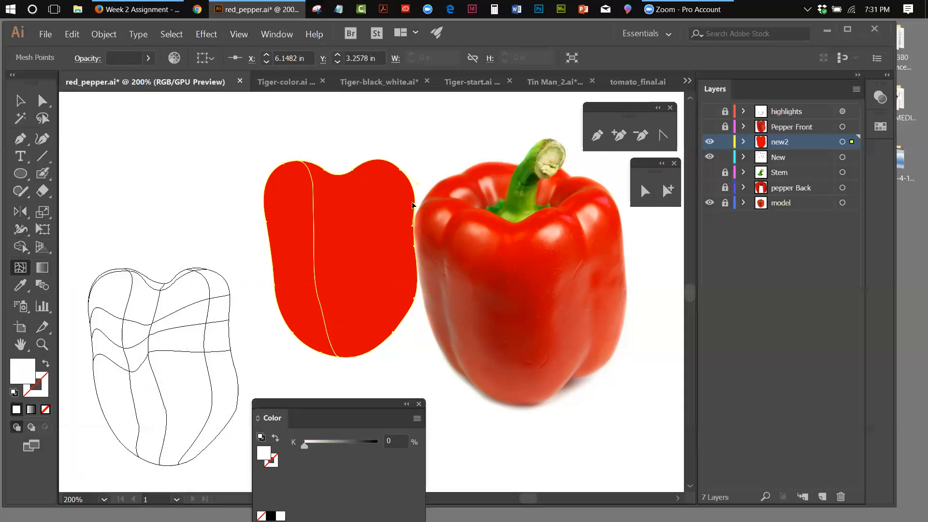
{"action": "left_click", "coordinate": [71, 35]}
{"action": "left_click", "coordinate": [72, 48]}
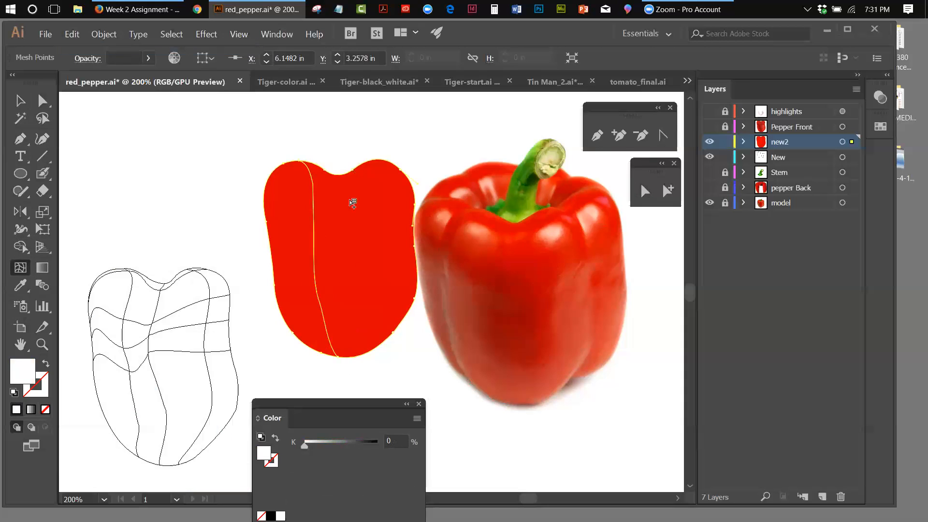
{"action": "left_click", "coordinate": [415, 198]}
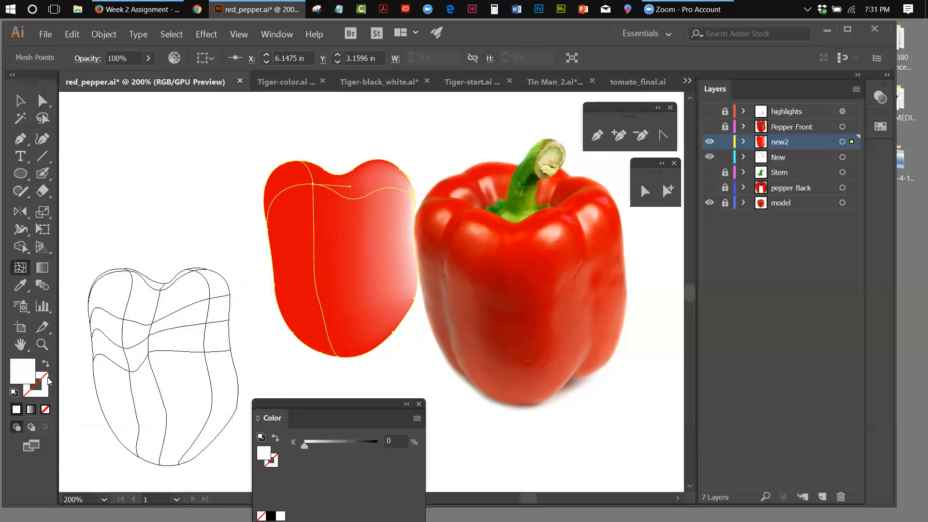
Float the Swatches panel over the lower right of the workspace, and apply the bright red R=252 G=6 B=6 swatch to the mesh
{"action": "left_click", "coordinate": [884, 129]}
{"action": "left_click_drag", "start_coordinate": [726, 117], "coordinate": [710, 308]}
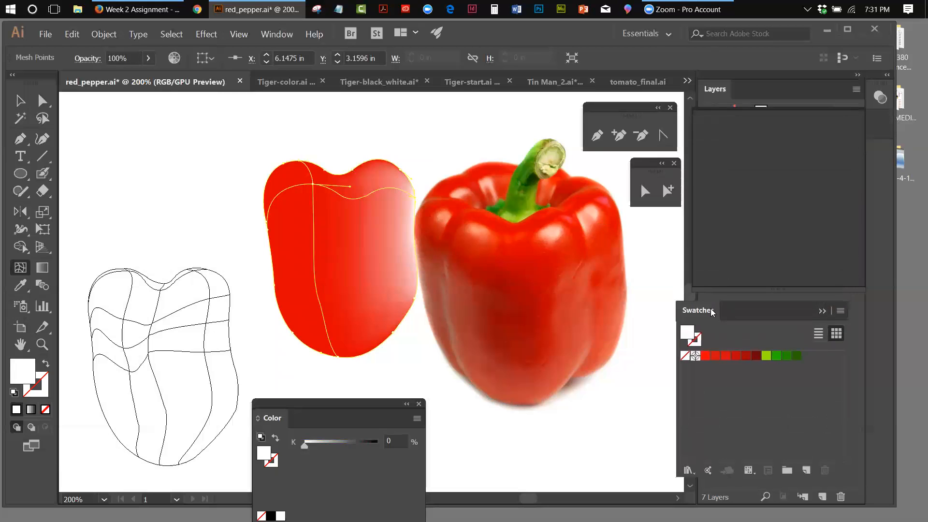
{"action": "left_click", "coordinate": [705, 356]}
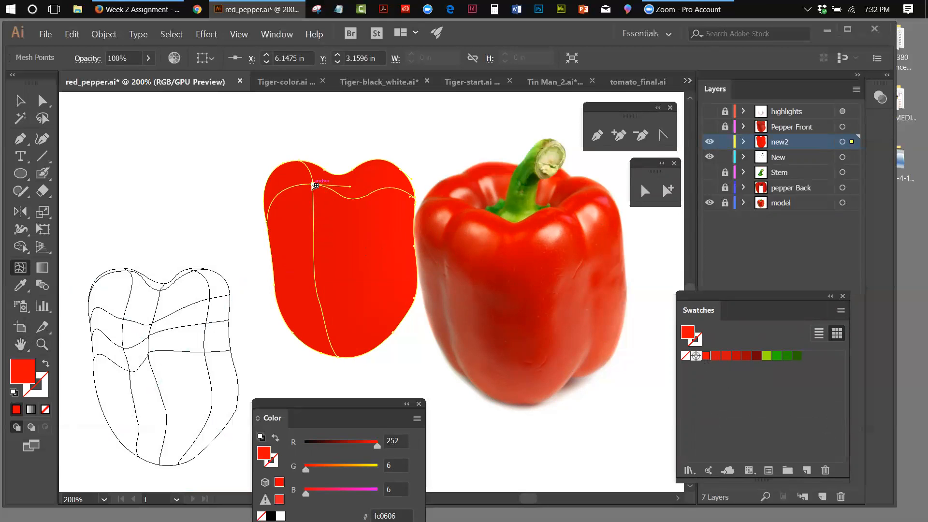
Undo the red recolouring and the horizontal mesh line
{"action": "left_click", "coordinate": [70, 37]}
{"action": "left_click", "coordinate": [77, 48]}
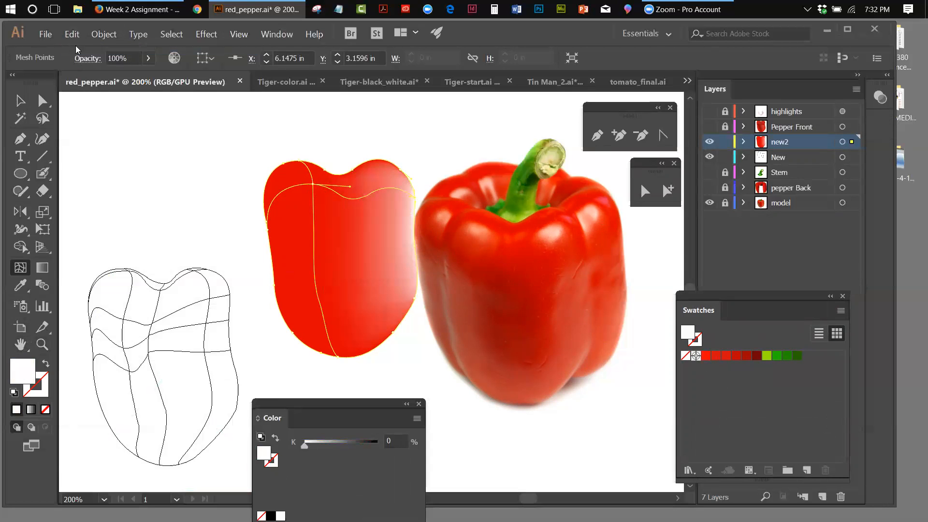
{"action": "left_click", "coordinate": [72, 35]}
{"action": "left_click", "coordinate": [80, 47]}
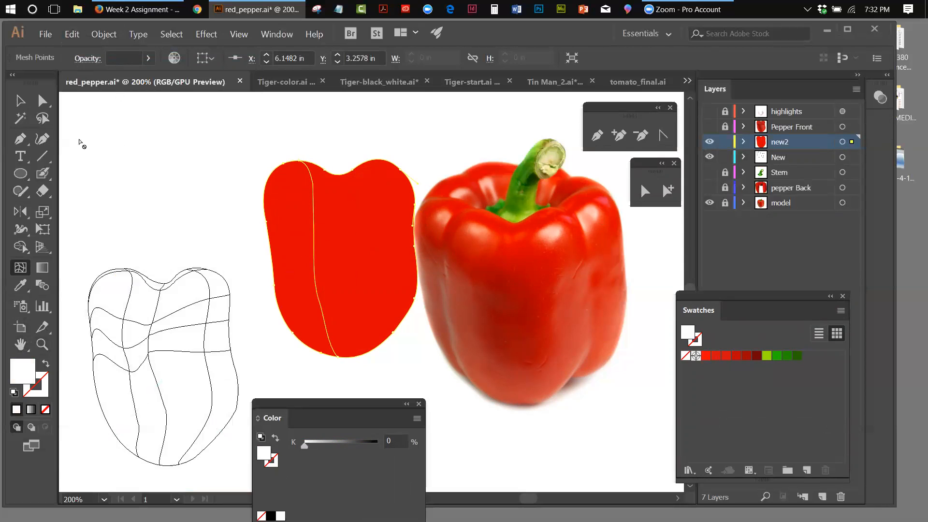
Add a vertical mesh line in the right lobe and a horizontal one just below the top edge, colouring its left intersection R=252 G=6 B=6
{"action": "left_click", "coordinate": [393, 165]}
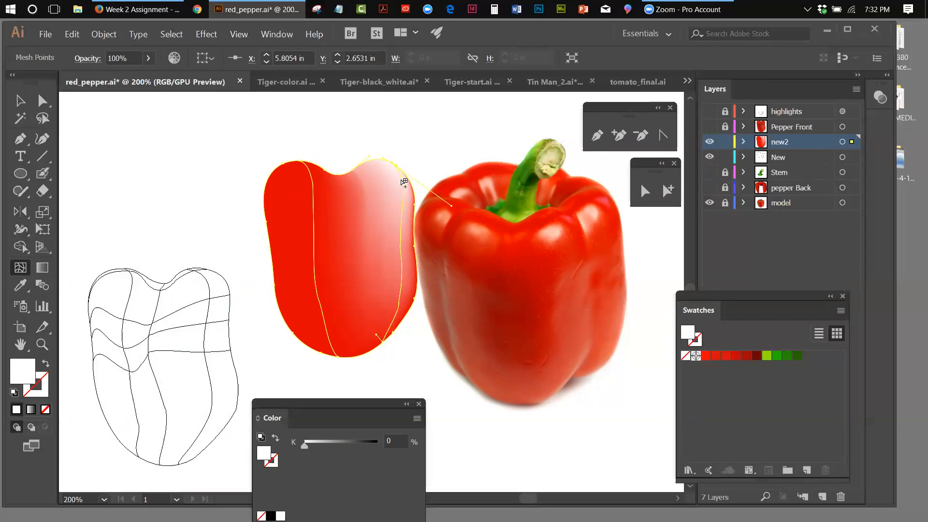
{"action": "left_click", "coordinate": [311, 173]}
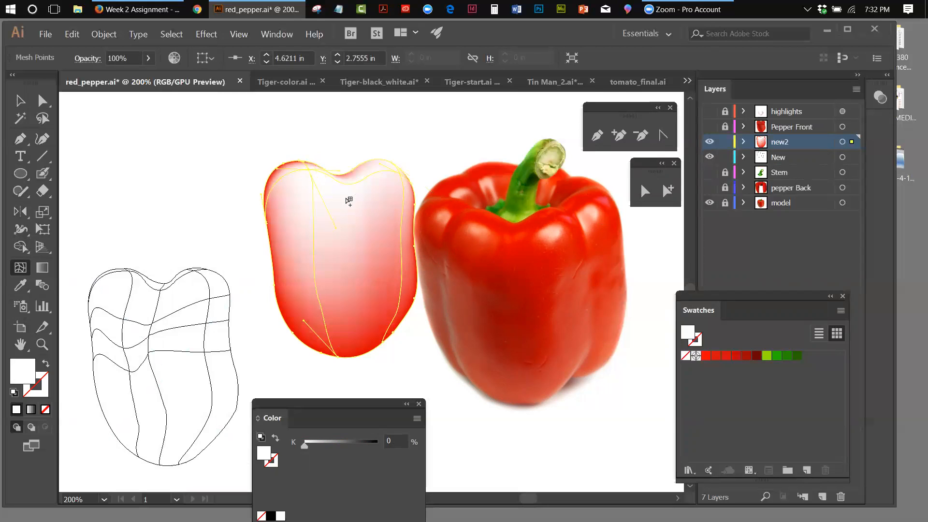
{"action": "left_click", "coordinate": [706, 355]}
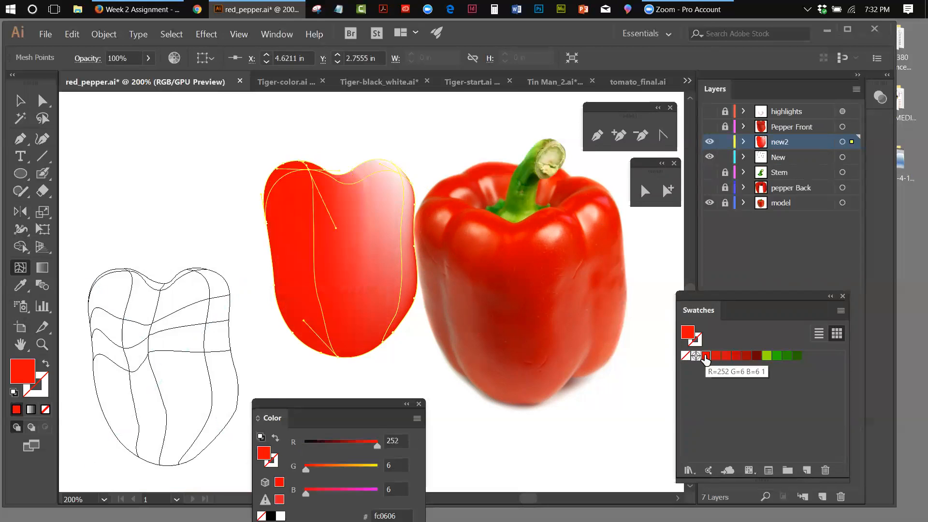
Colour the mesh intersection in the right lobe with the R=252 G=6 B=6 red swatch, and reselect the whole mesh
{"action": "left_click", "coordinate": [21, 100]}
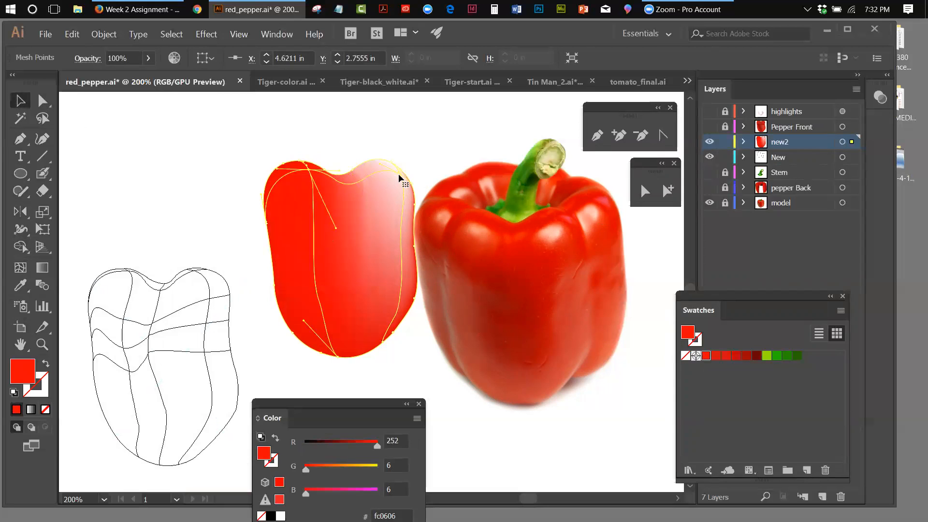
{"action": "left_click", "coordinate": [20, 268]}
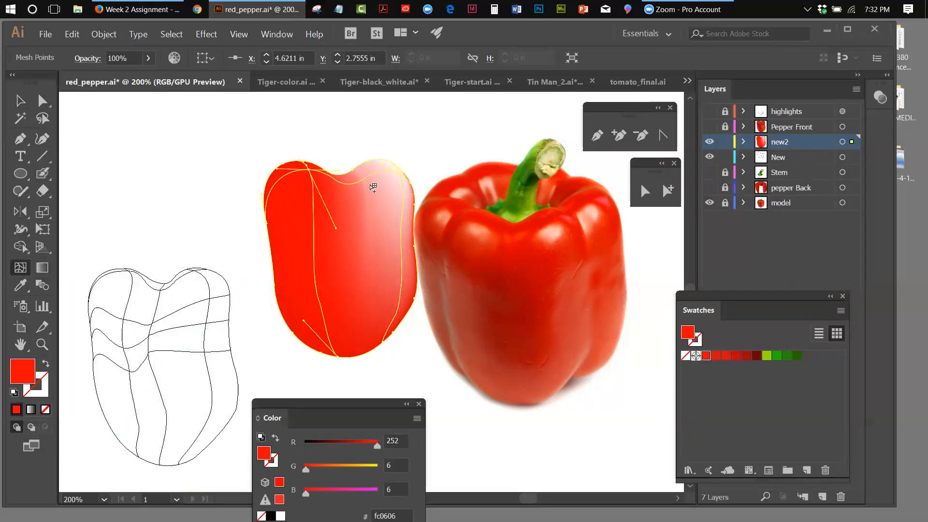
{"action": "left_click", "coordinate": [405, 175]}
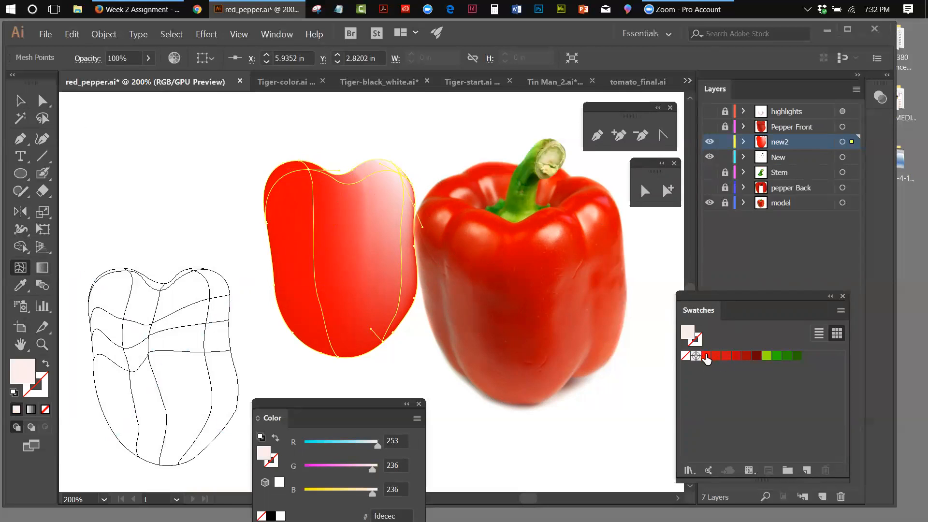
{"action": "left_click", "coordinate": [706, 356]}
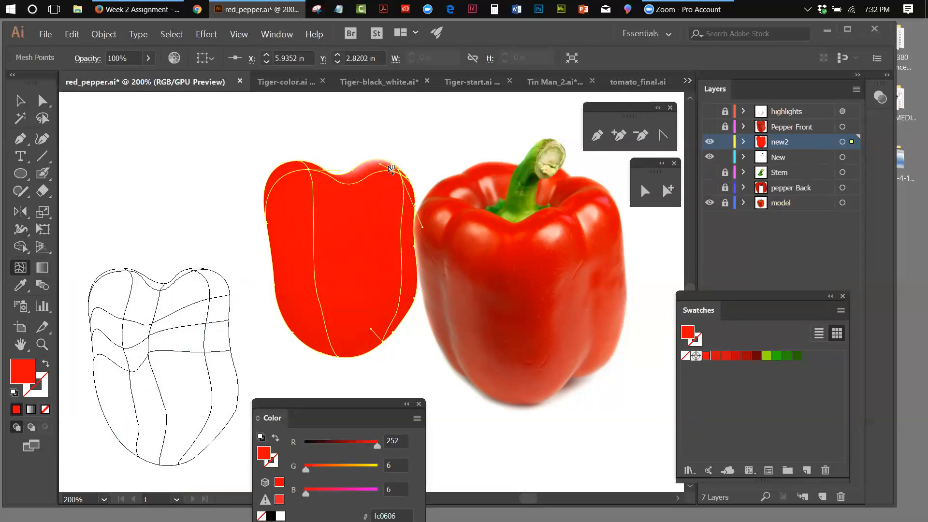
{"action": "left_click", "coordinate": [20, 100]}
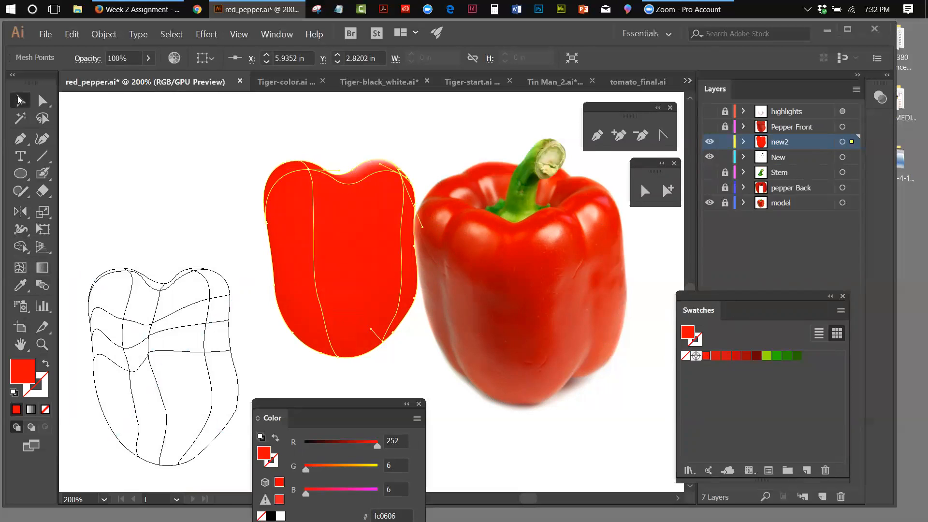
{"action": "left_click", "coordinate": [159, 116]}
{"action": "left_click", "coordinate": [327, 181]}
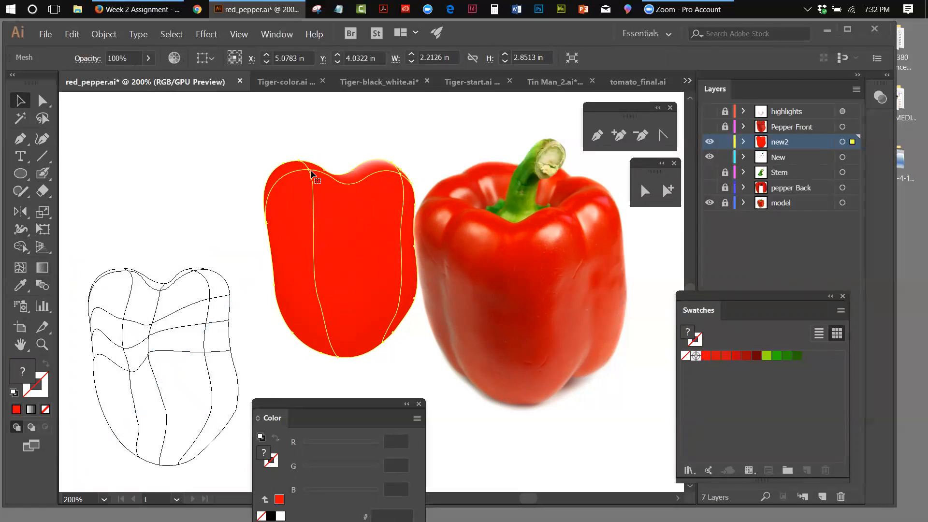
Reposition the left and right upper mesh intersections, adjusting the left point's handle so the horizontal line follows the top contour
{"action": "left_click", "coordinate": [20, 268]}
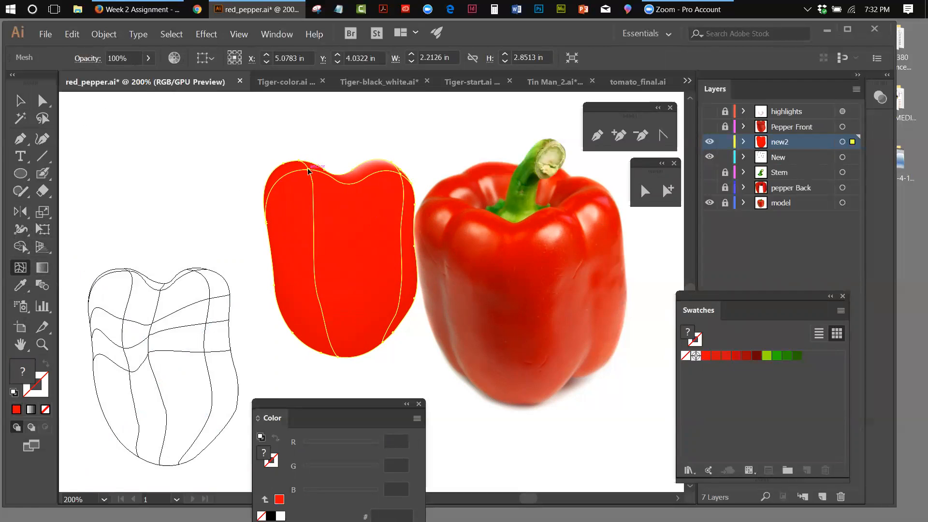
{"action": "left_click_drag", "start_coordinate": [307, 169], "coordinate": [306, 170]}
{"action": "left_click_drag", "start_coordinate": [305, 169], "coordinate": [312, 167]}
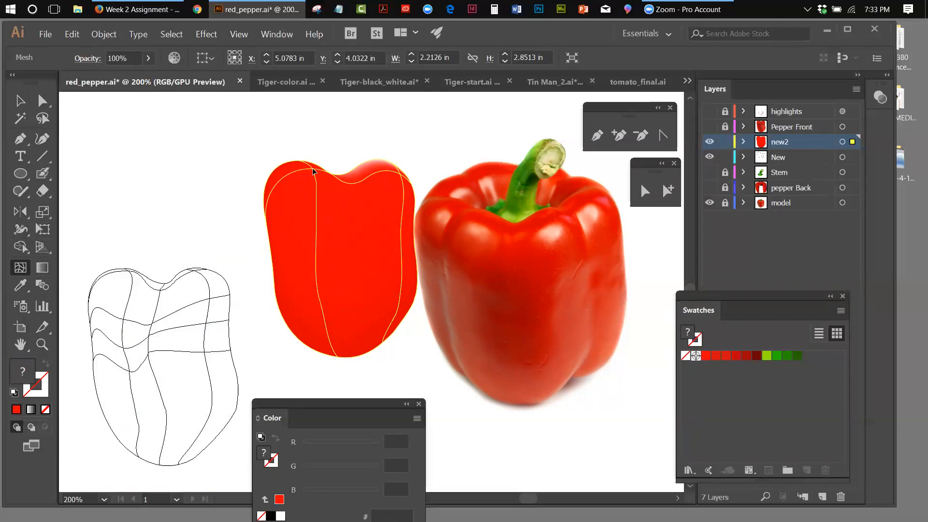
{"action": "left_click", "coordinate": [312, 167]}
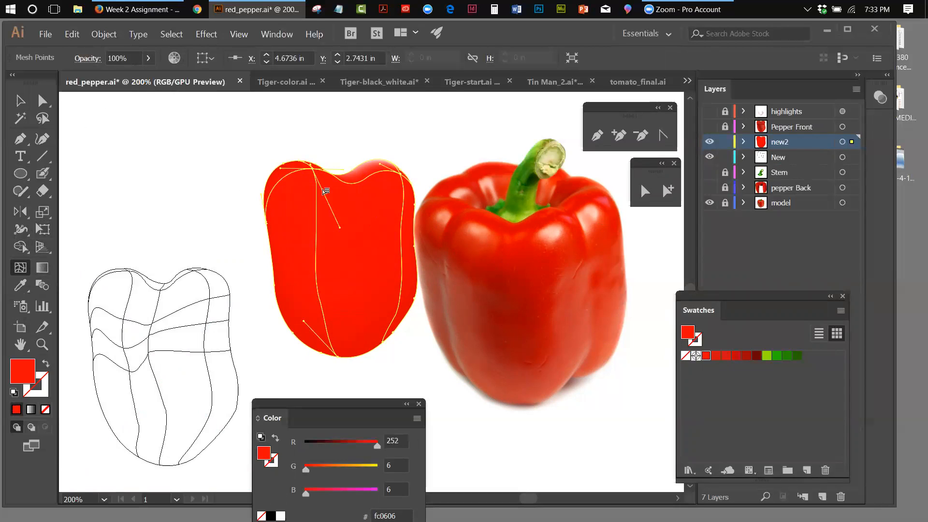
{"action": "left_click_drag", "start_coordinate": [282, 169], "coordinate": [276, 163]}
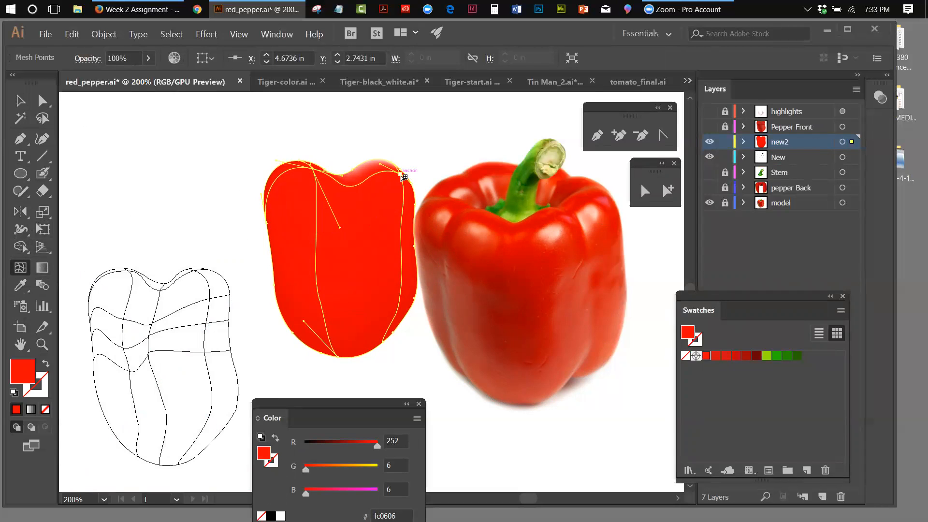
{"action": "left_click_drag", "start_coordinate": [404, 177], "coordinate": [396, 171]}
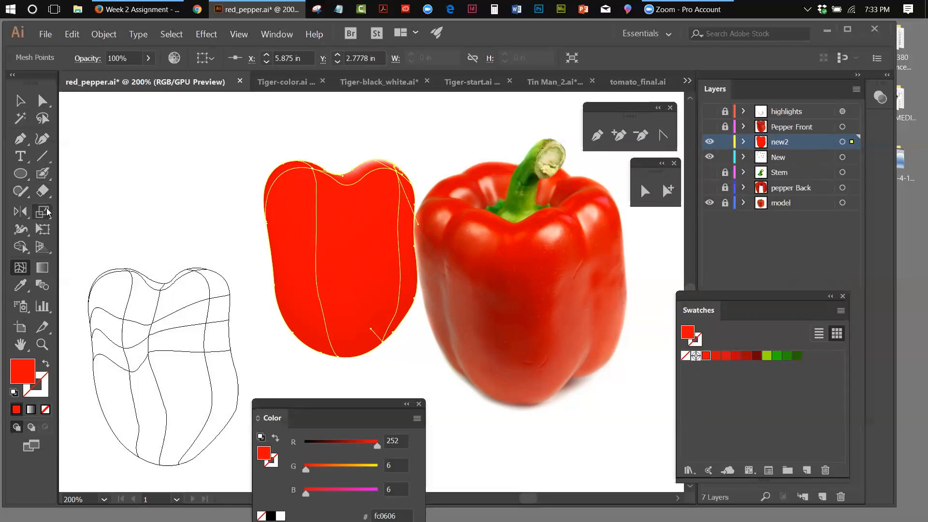
Add a vertical mesh line below the centre notch and a second horizontal mesh line across the shape's upper third
{"action": "left_click", "coordinate": [347, 184]}
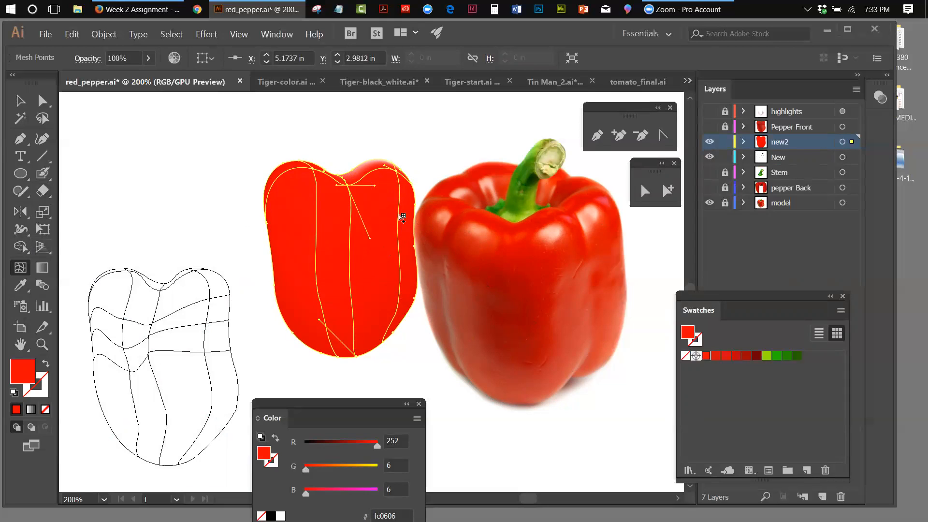
{"action": "left_click", "coordinate": [399, 214]}
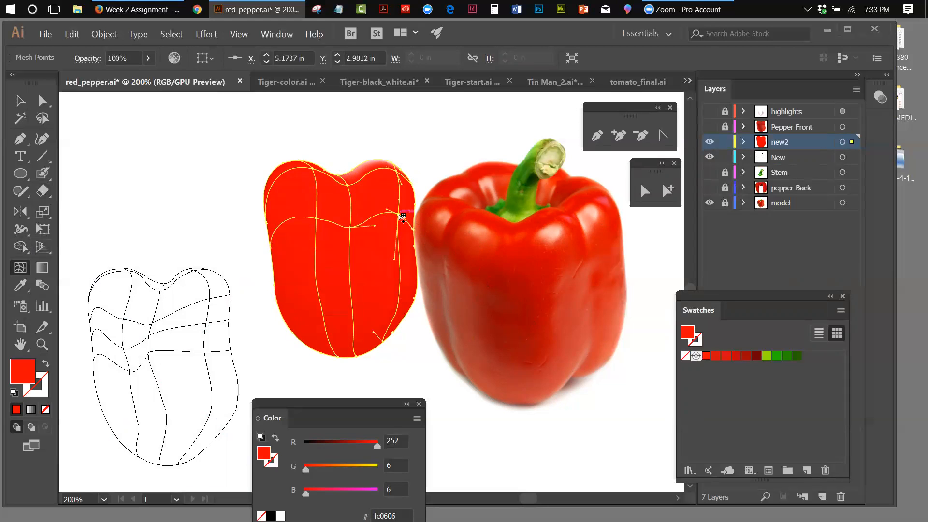
Add two more horizontal mesh lines across the red shape, one near mid-height and one in the lower third
{"action": "left_click", "coordinate": [399, 256]}
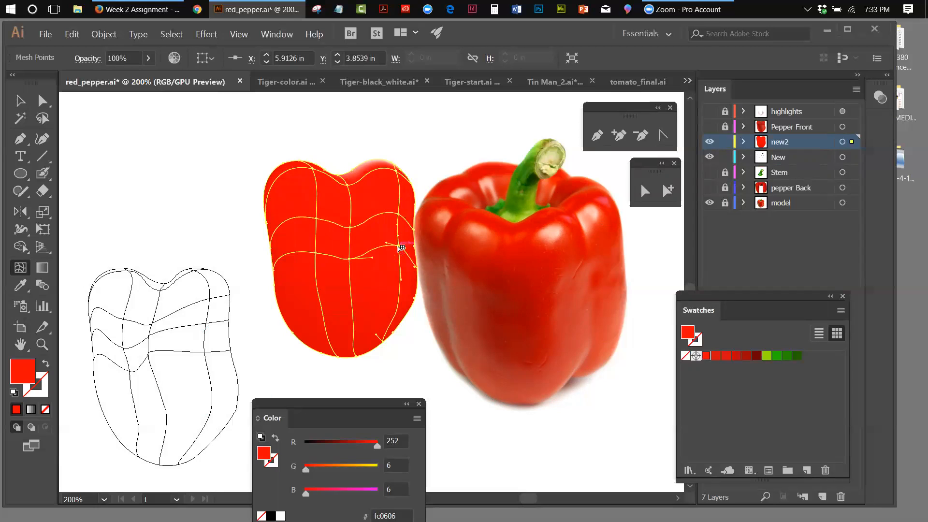
{"action": "left_click", "coordinate": [401, 292]}
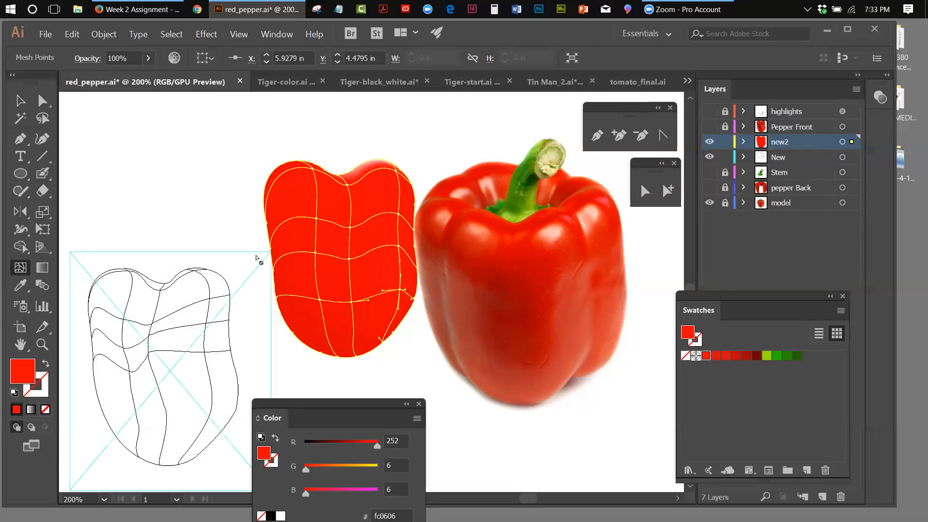
{"action": "left_click", "coordinate": [24, 103]}
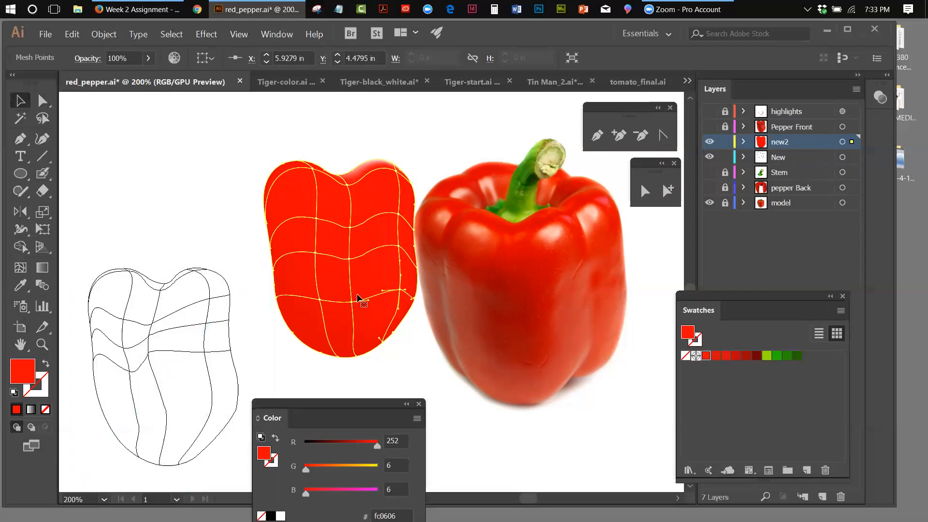
{"action": "mouse_move", "coordinate": [352, 304]}
{"action": "left_mouse_down"}
{"action": "mouse_move", "coordinate": [352, 296]}
{"action": "mouse_move", "coordinate": [349, 302]}
{"action": "left_mouse_up"}
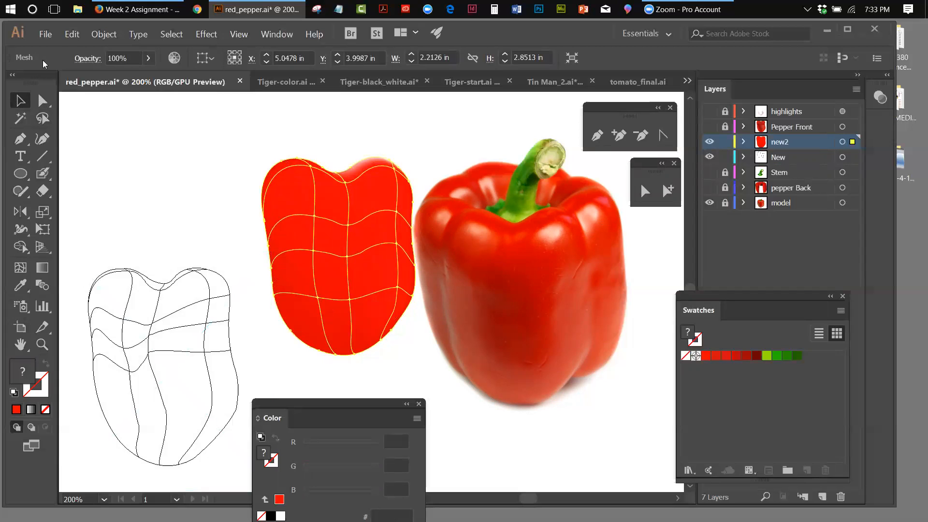
{"action": "left_click", "coordinate": [72, 34]}
{"action": "left_click", "coordinate": [75, 46]}
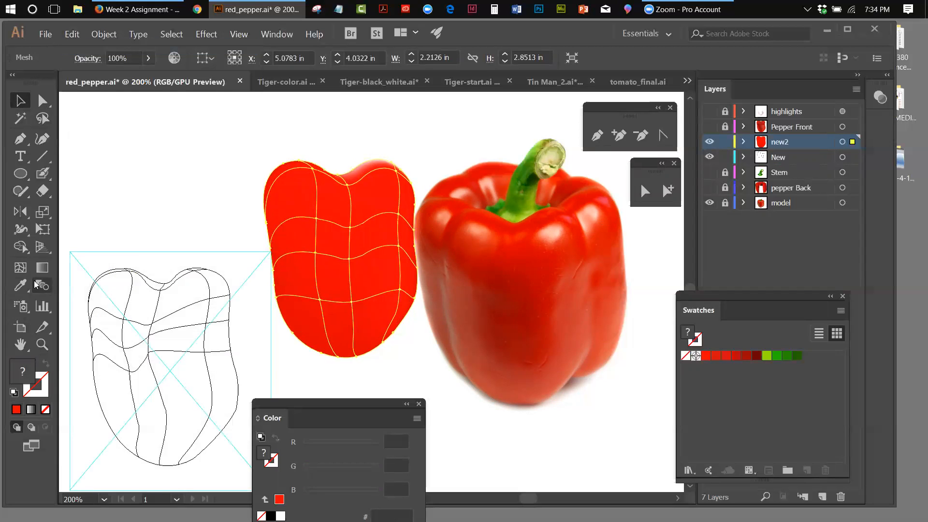
Reposition the mesh intersections on the centre vertical line, shifting them slightly left and raising the lowest one with the Mesh tool
{"action": "left_click", "coordinate": [20, 268]}
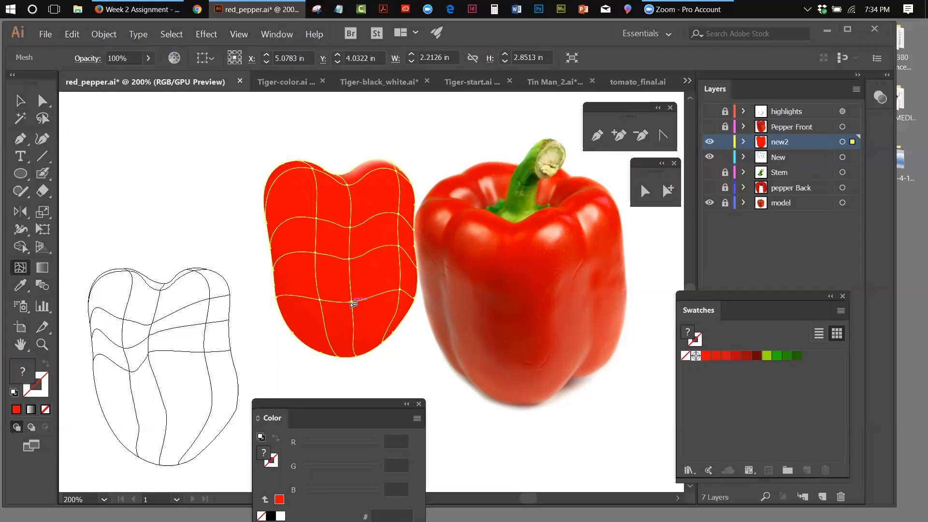
{"action": "left_click_drag", "start_coordinate": [353, 303], "coordinate": [342, 255]}
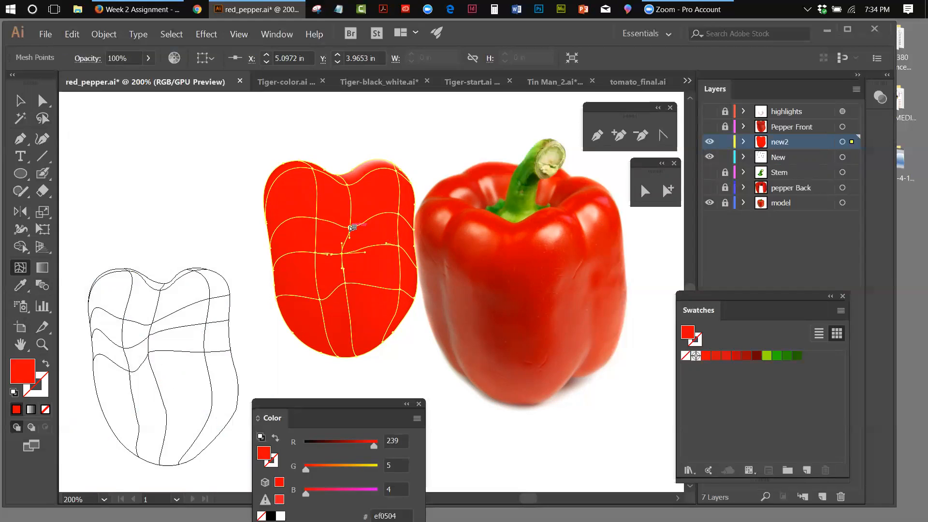
{"action": "left_click_drag", "start_coordinate": [353, 229], "coordinate": [344, 233]}
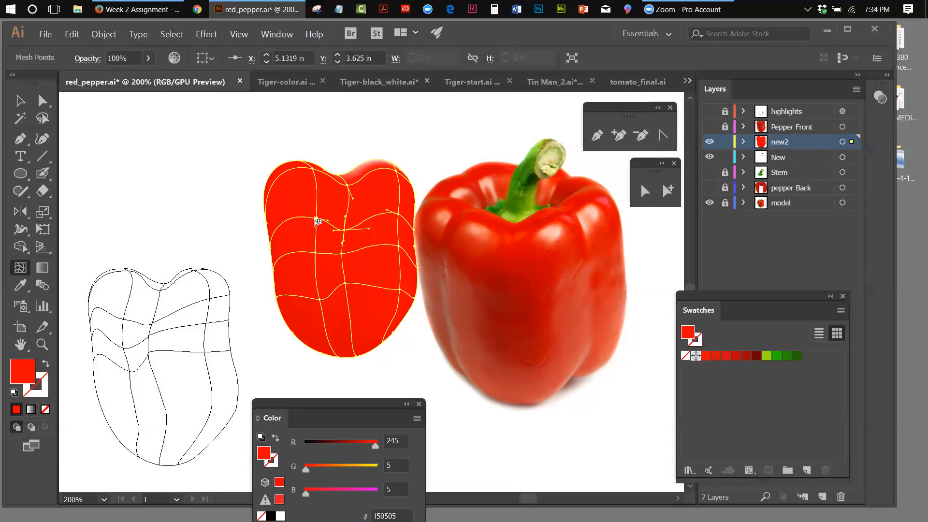
Shift the left vertical line's upper and middle mesh intersections leftward, lower the middle one and adjust its horizontal handle
{"action": "left_click_drag", "start_coordinate": [314, 221], "coordinate": [310, 220]}
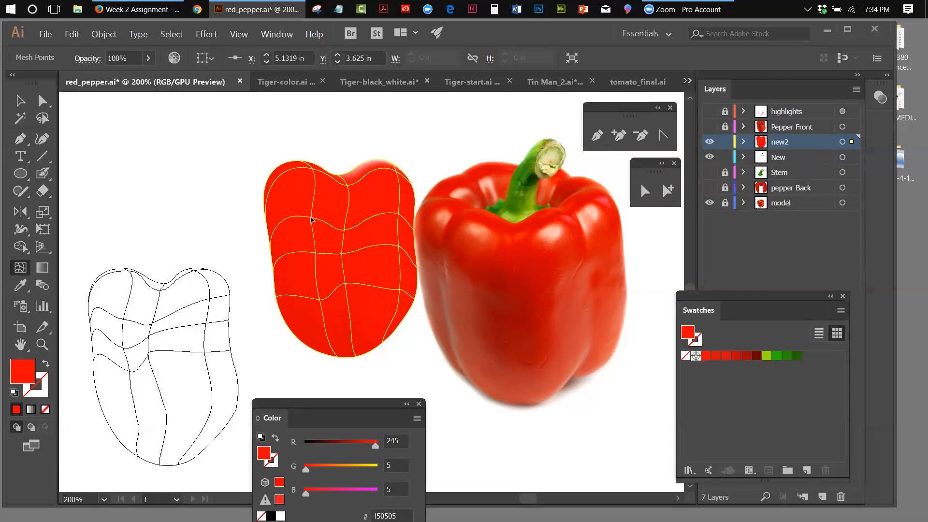
{"action": "left_click", "coordinate": [310, 220]}
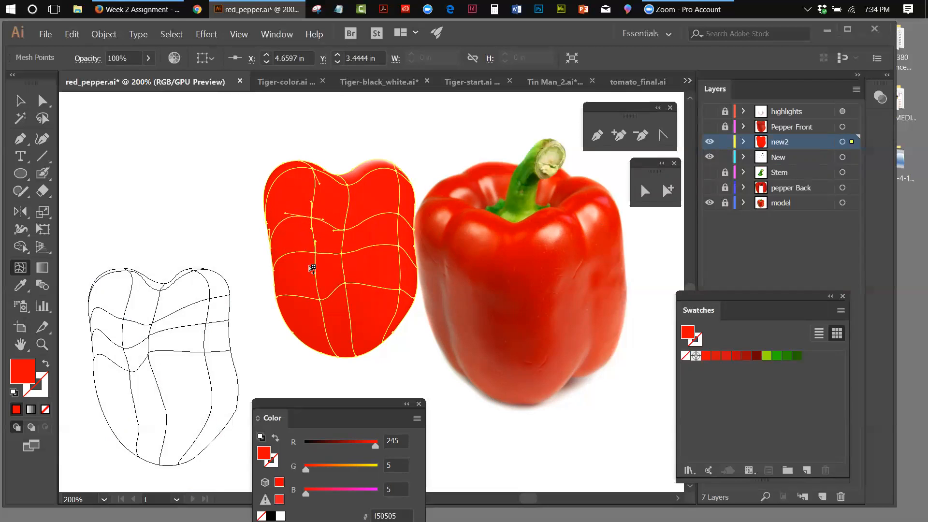
{"action": "left_click", "coordinate": [314, 252]}
{"action": "left_click_drag", "start_coordinate": [311, 258], "coordinate": [312, 260]}
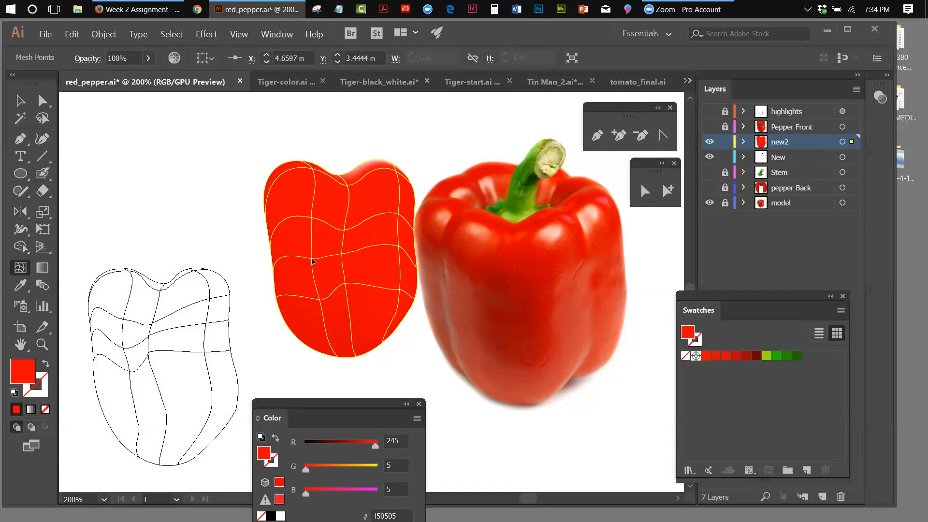
{"action": "left_click", "coordinate": [296, 260]}
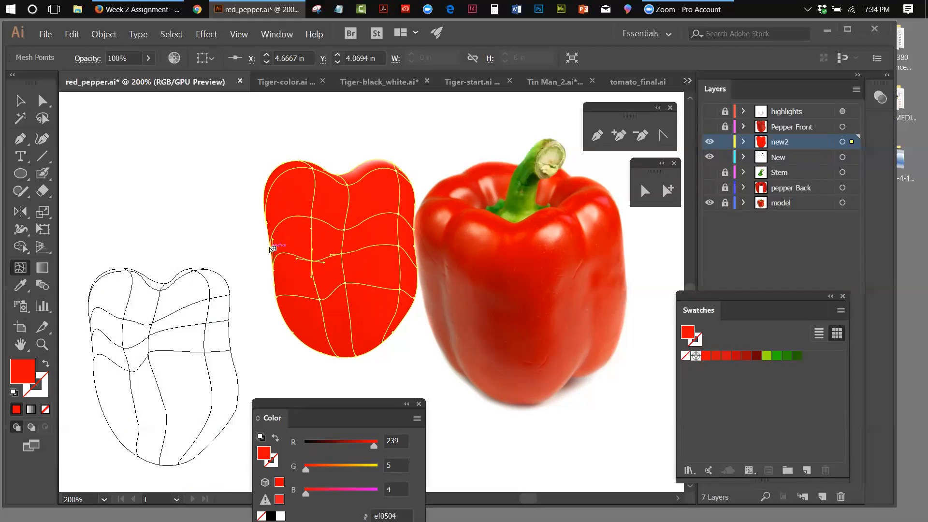
Raise the middle horizontal line's left edge point and adjust the upper-left intersection's handles, undoing the stray mesh lines added nearby
{"action": "left_click", "coordinate": [274, 247]}
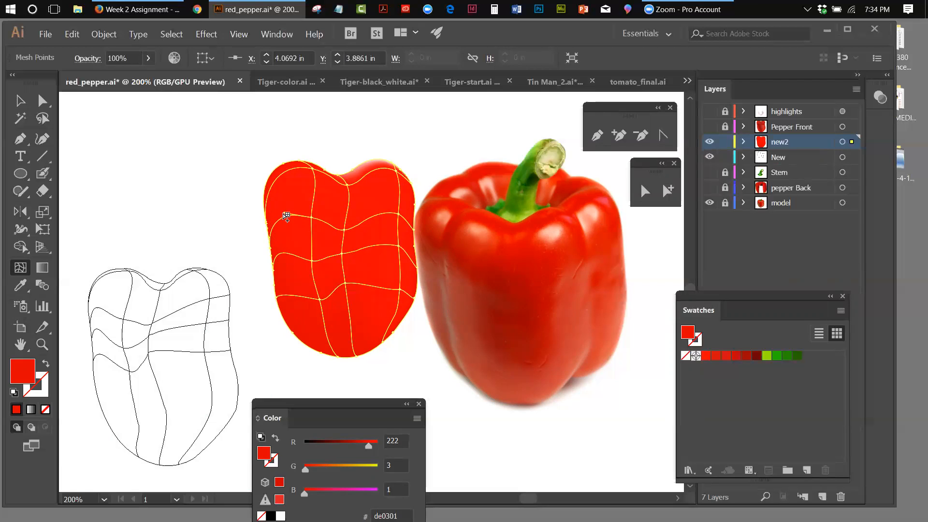
{"action": "left_click_drag", "start_coordinate": [285, 213], "coordinate": [276, 215]}
{"action": "left_click", "coordinate": [312, 216]}
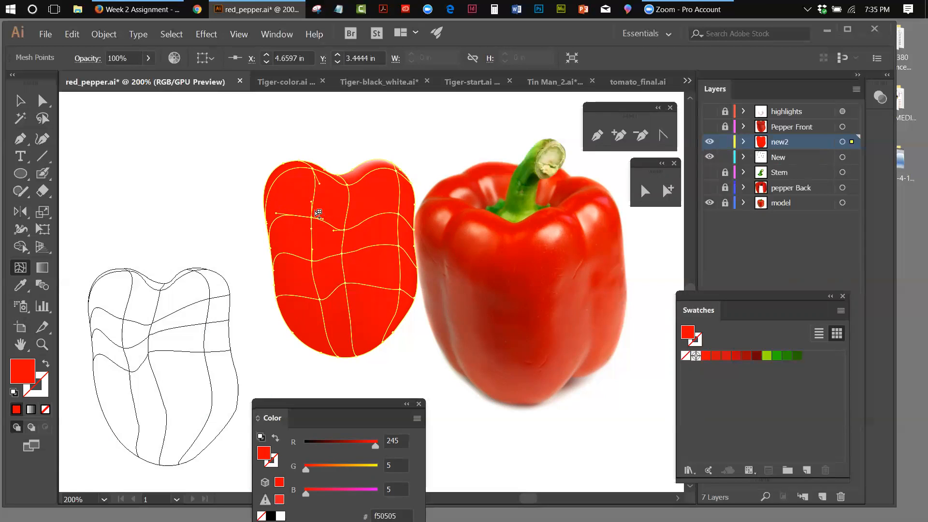
{"action": "left_click_drag", "start_coordinate": [315, 204], "coordinate": [314, 205]}
{"action": "left_click", "coordinate": [322, 188]}
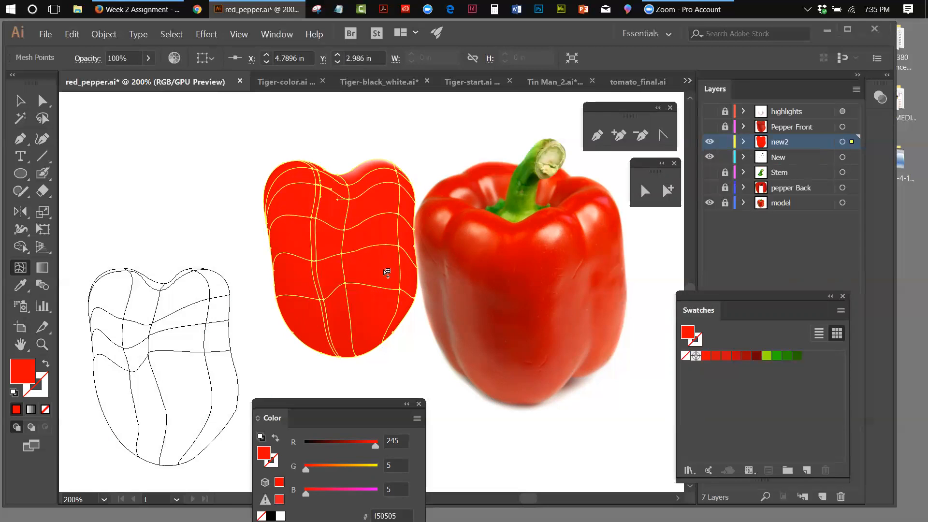
{"action": "key", "text": "ctrl+z"}
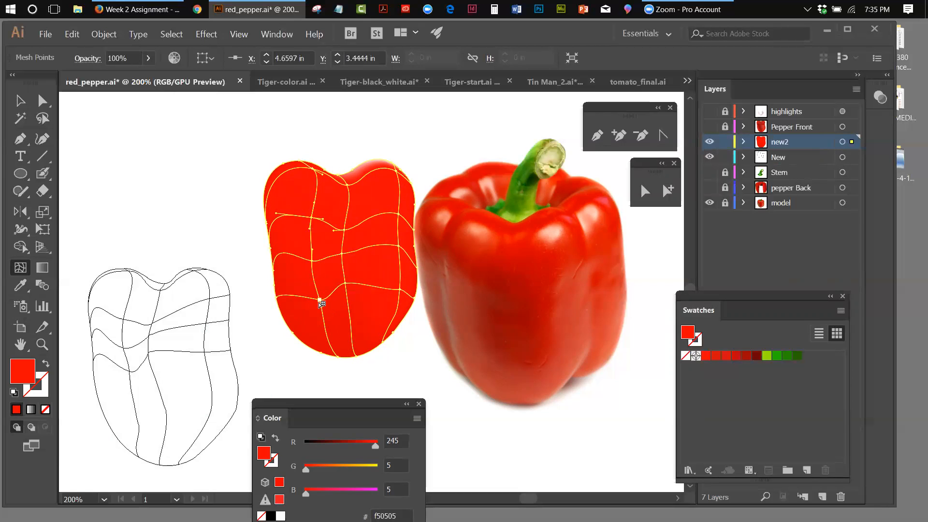
Raise the lowest horizontal line's left intersection and left edge point, and lift the upper intersection on the centre line
{"action": "left_click_drag", "start_coordinate": [319, 301], "coordinate": [314, 289]}
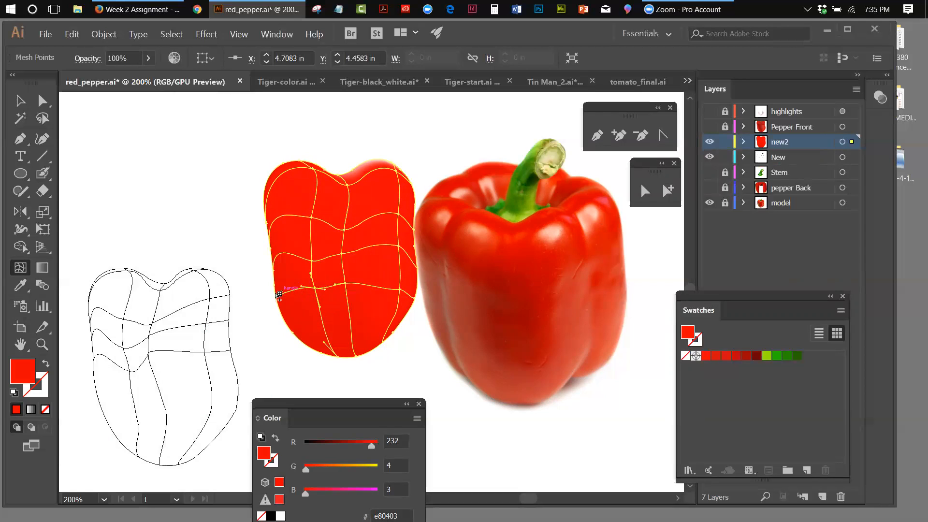
{"action": "left_click", "coordinate": [283, 292]}
{"action": "left_click_drag", "start_coordinate": [283, 294], "coordinate": [277, 279]}
{"action": "left_click_drag", "start_coordinate": [346, 284], "coordinate": [345, 224]}
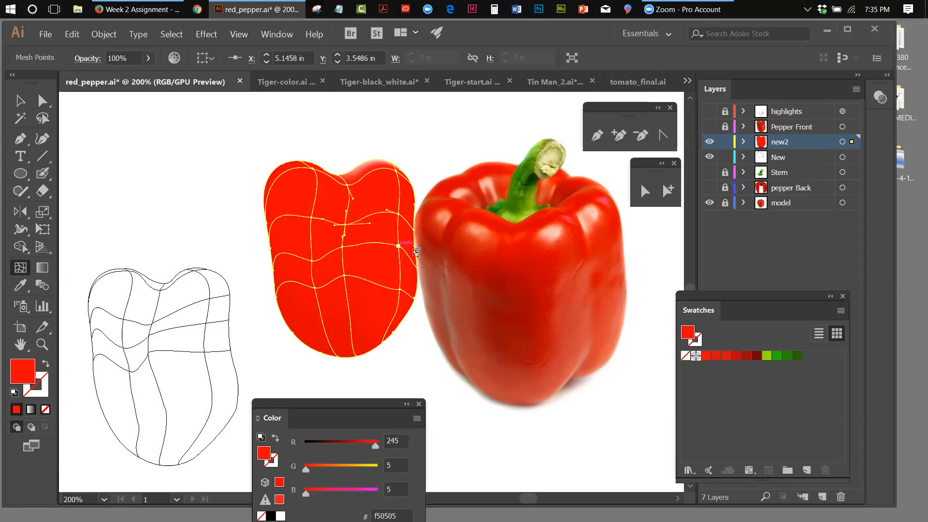
Raise the right edge points of the upper and middle horizontal mesh lines to flatten those lines toward the edge
{"action": "left_click", "coordinate": [416, 233]}
{"action": "left_click", "coordinate": [414, 214]}
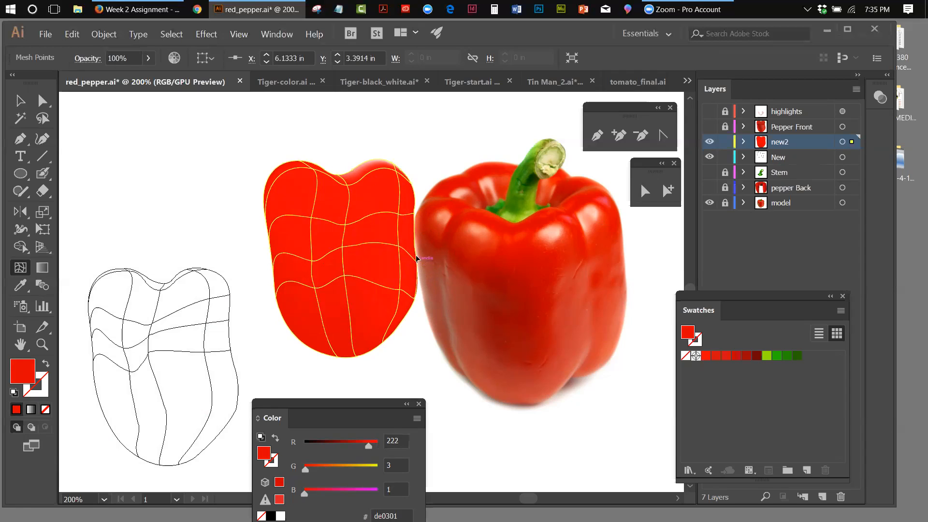
{"action": "left_click", "coordinate": [415, 278]}
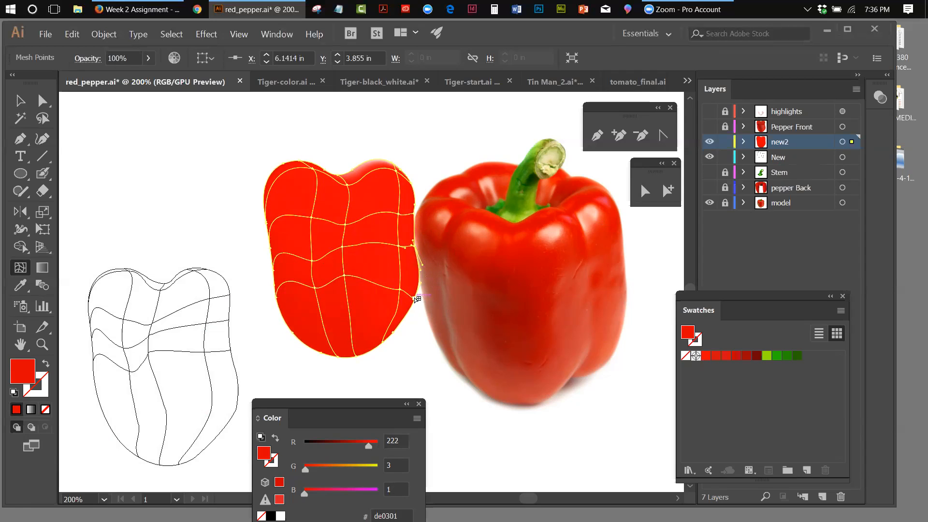
Reposition the lowest horizontal line's right edge point and its handles, undoing the extra mesh line added beside it
{"action": "left_click_drag", "start_coordinate": [414, 296], "coordinate": [415, 287]}
{"action": "left_click", "coordinate": [420, 303]}
{"action": "left_click_drag", "start_coordinate": [405, 312], "coordinate": [410, 314]}
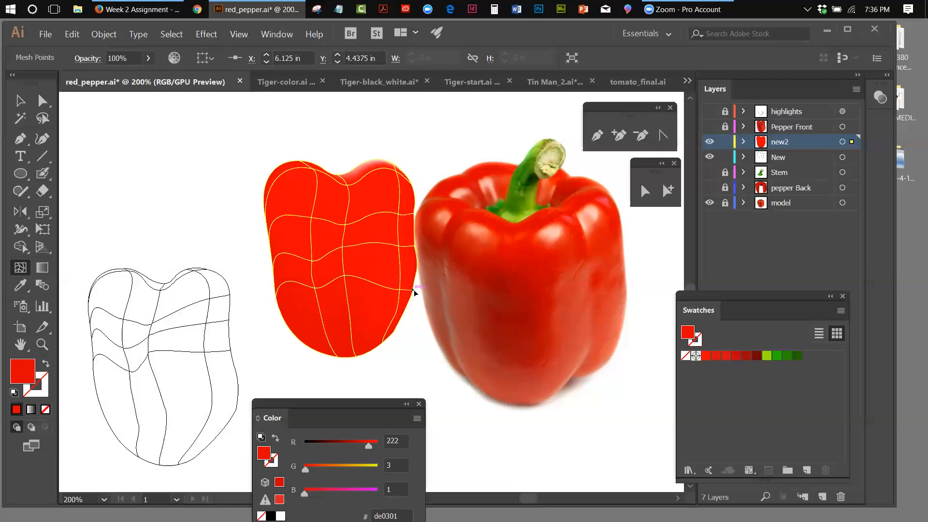
{"action": "left_click", "coordinate": [417, 291]}
{"action": "left_click", "coordinate": [419, 296]}
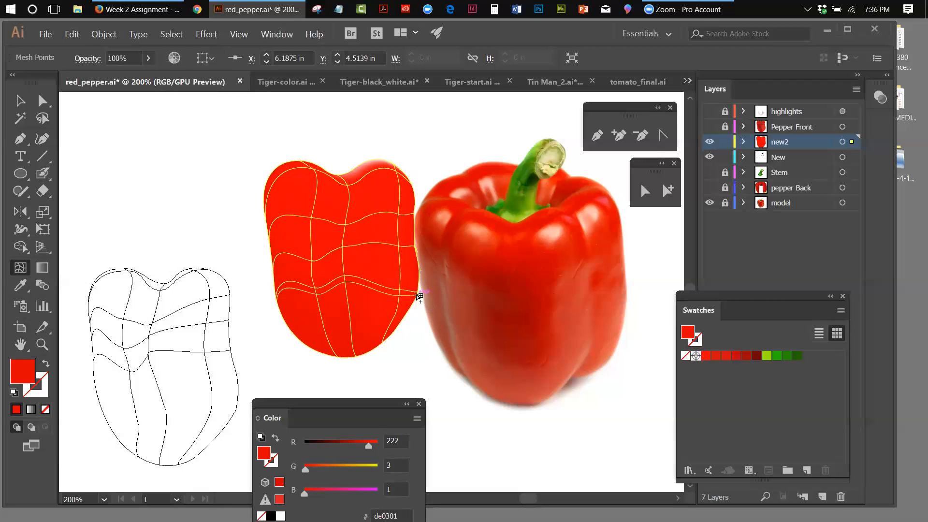
{"action": "key", "text": "ctrl+z"}
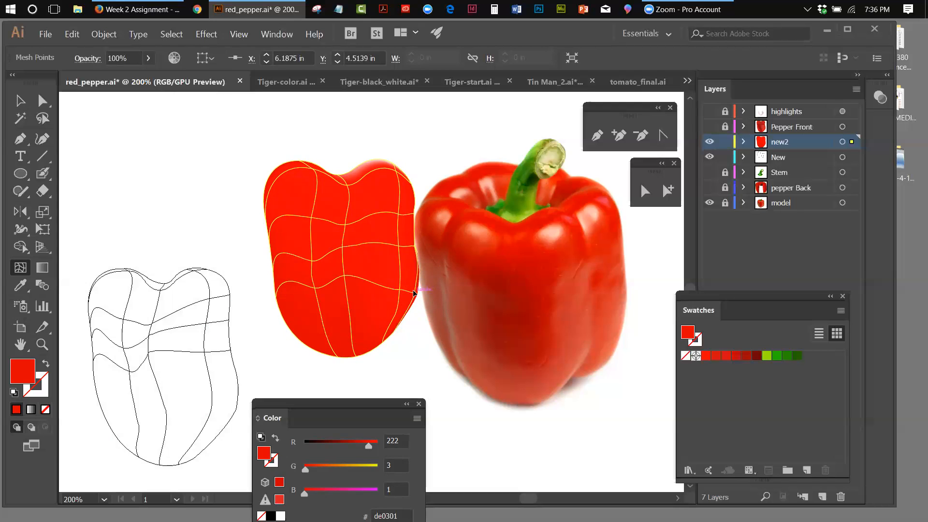
{"action": "left_click_drag", "start_coordinate": [414, 292], "coordinate": [412, 293]}
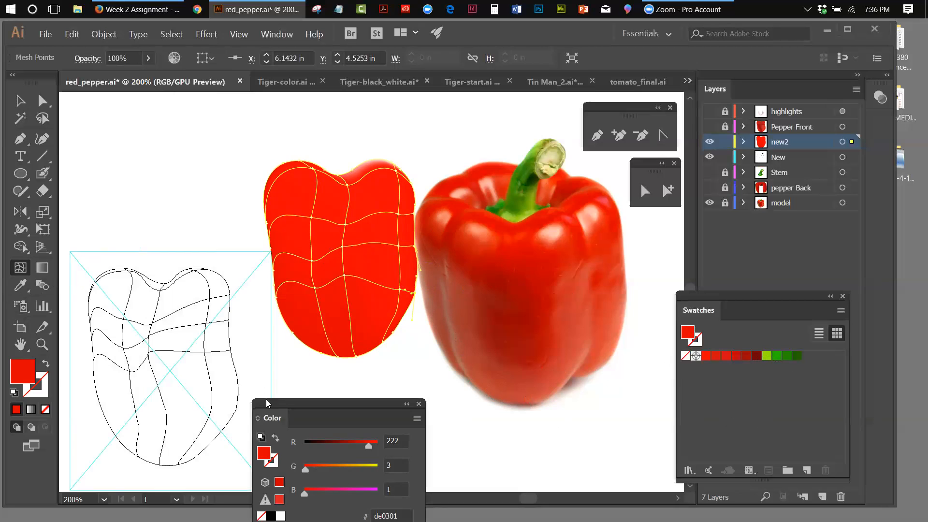
Move the Color panel clear of the artwork and switch its sliders to HSB
{"action": "left_click_drag", "start_coordinate": [274, 401], "coordinate": [630, 393]}
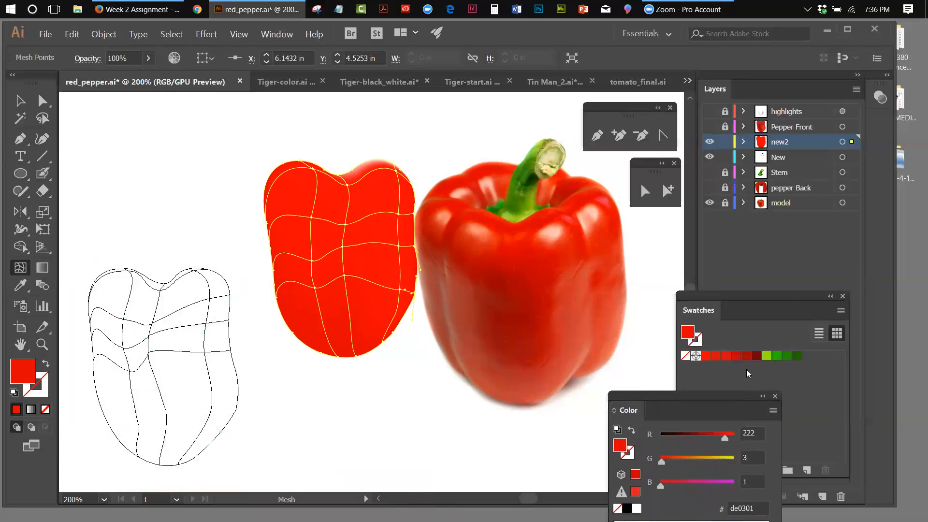
{"action": "left_click_drag", "start_coordinate": [688, 392], "coordinate": [702, 379]}
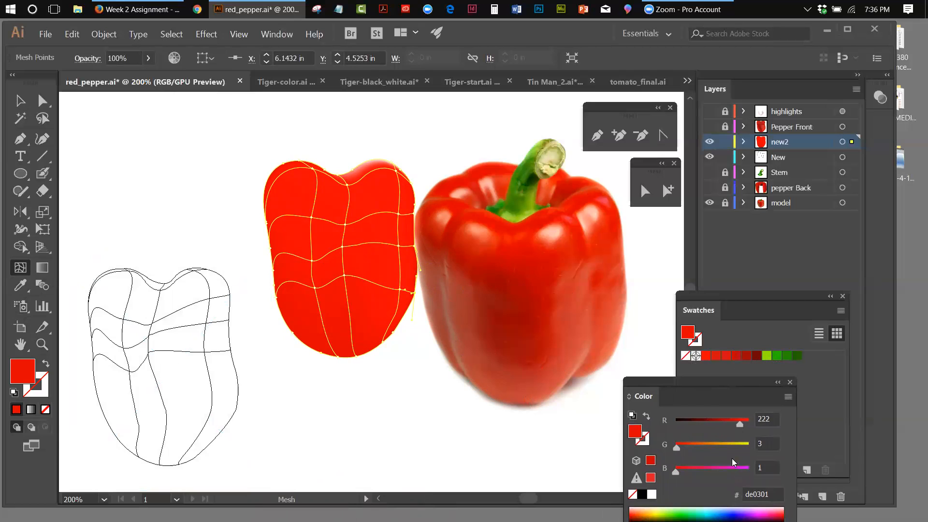
{"action": "left_click", "coordinate": [783, 399]}
{"action": "left_click", "coordinate": [816, 437]}
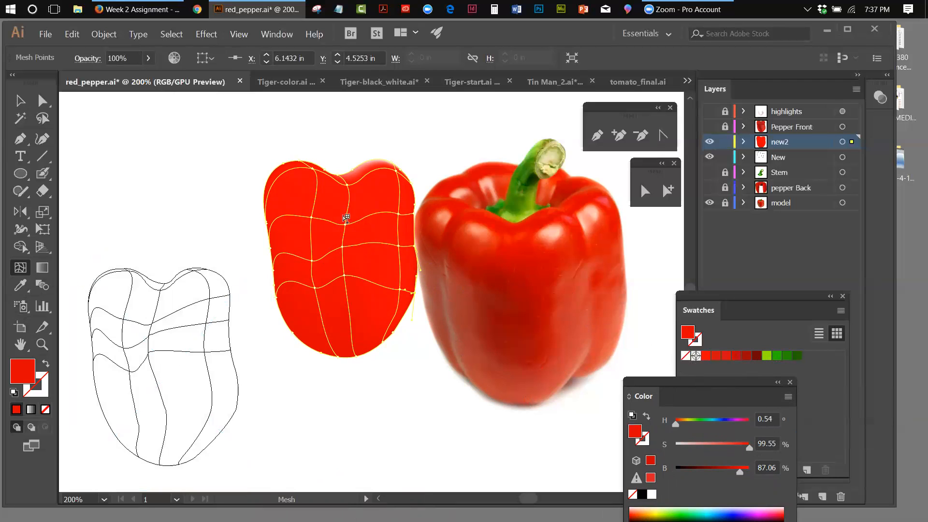
Move the whole red mesh onto the front lobe of the pepper photo
{"action": "left_click", "coordinate": [18, 101]}
{"action": "left_click", "coordinate": [232, 174]}
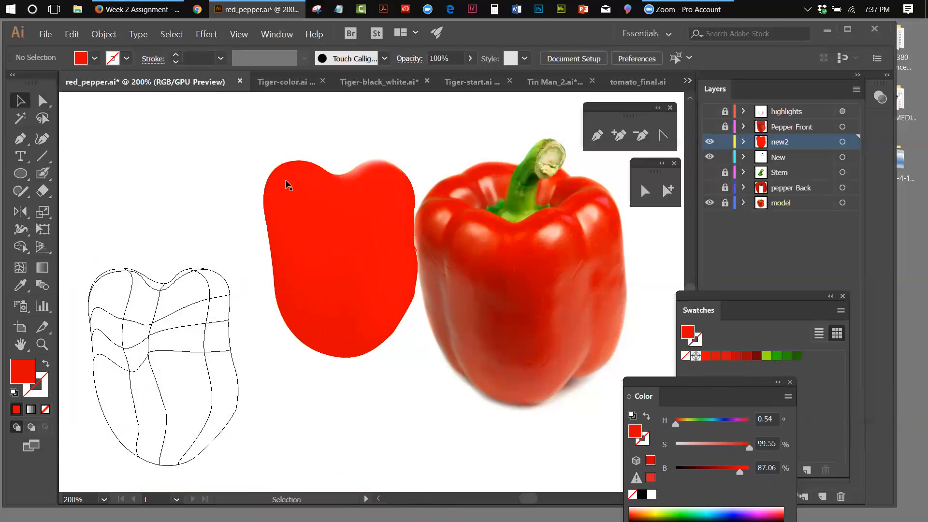
{"action": "left_click_drag", "start_coordinate": [347, 188], "coordinate": [522, 237]}
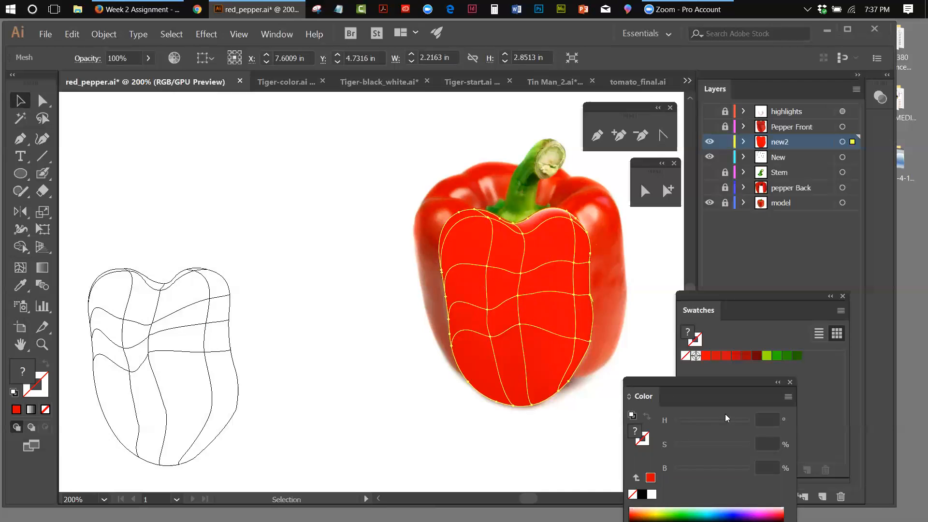
Move the Color panel beside the pepper and darken the centre line's upper mesh intersection to H=0, S=100, B=67.06
{"action": "left_click_drag", "start_coordinate": [703, 383], "coordinate": [720, 223]}
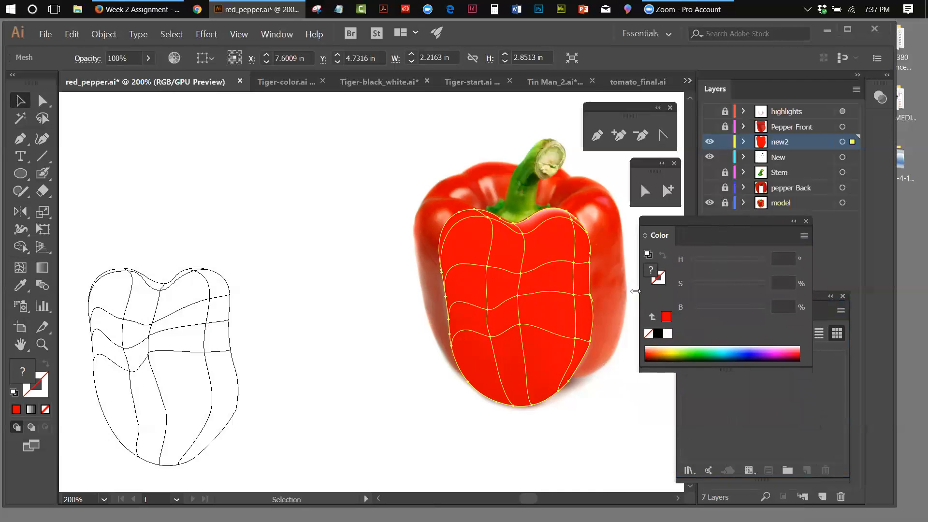
{"action": "left_click", "coordinate": [20, 268]}
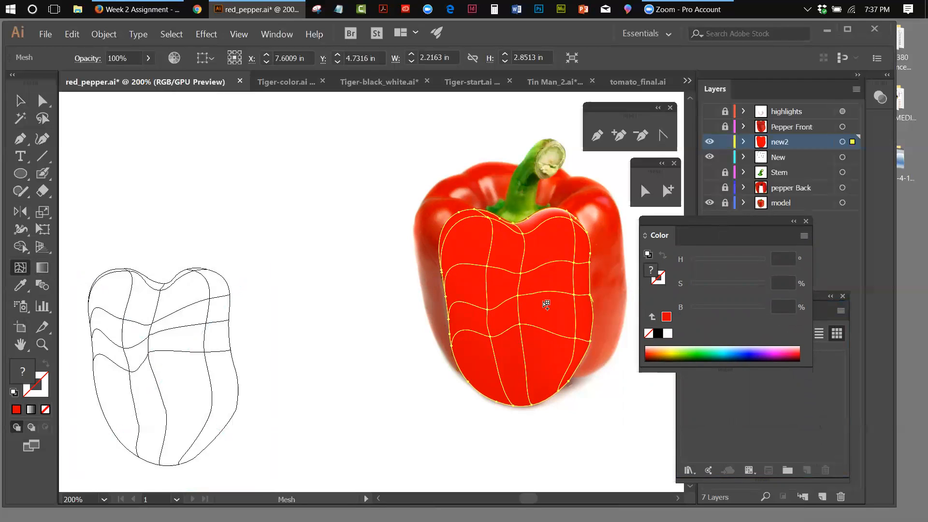
{"action": "left_click", "coordinate": [520, 273]}
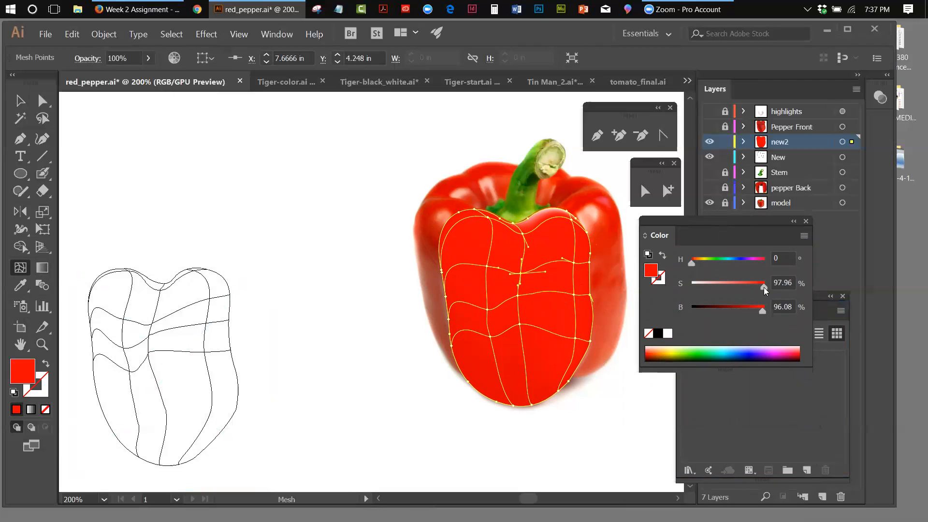
{"action": "left_click_drag", "start_coordinate": [761, 287], "coordinate": [733, 287]}
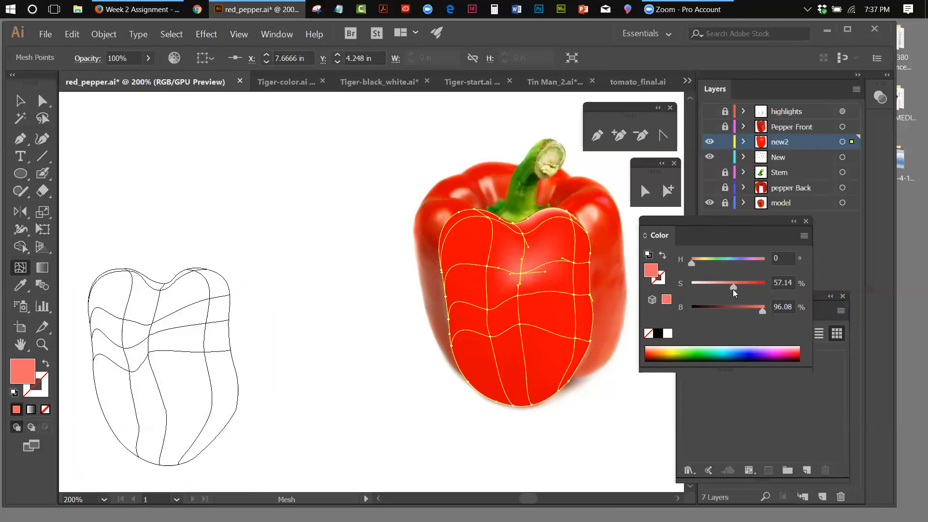
{"action": "left_click_drag", "start_coordinate": [733, 287], "coordinate": [738, 314]}
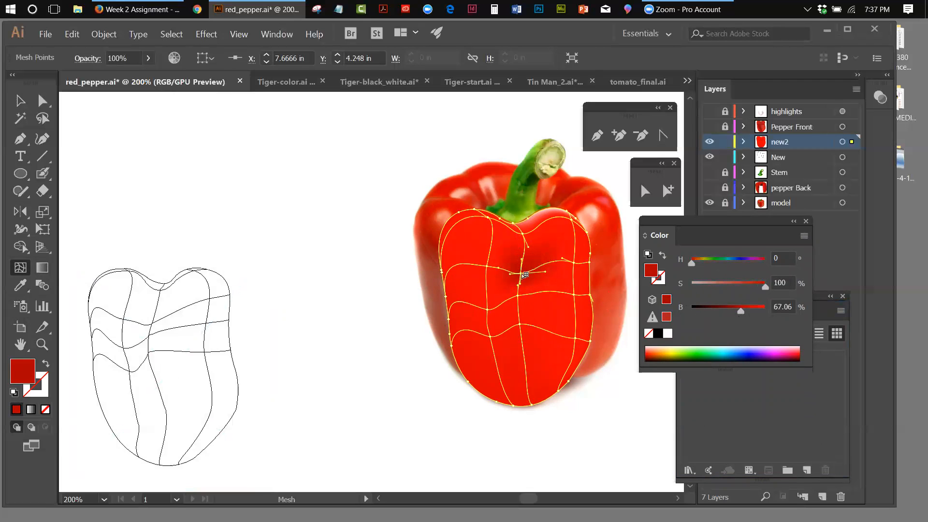
Darken the centre line's middle mesh intersection to B=65.88 and its lower one to B=70.2, undoing the accidental extra mesh line
{"action": "left_click", "coordinate": [520, 297]}
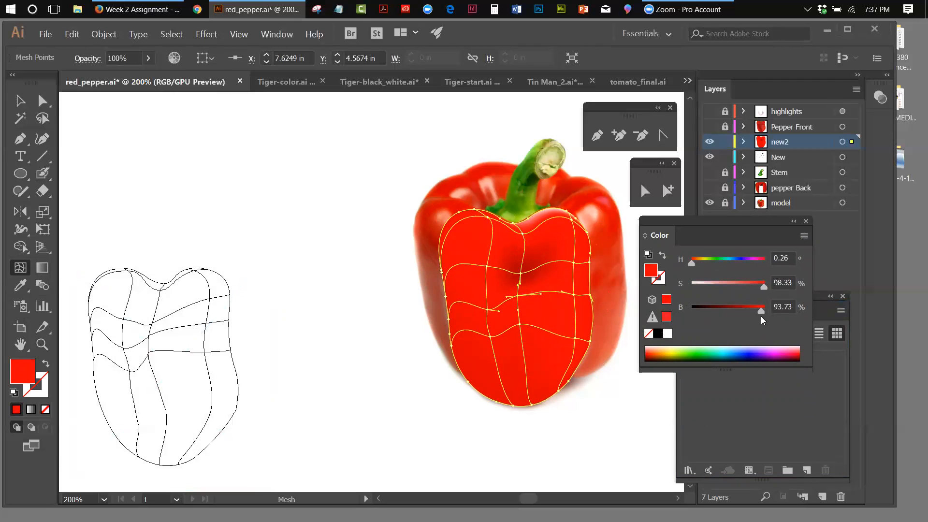
{"action": "left_click_drag", "start_coordinate": [759, 311], "coordinate": [739, 311]}
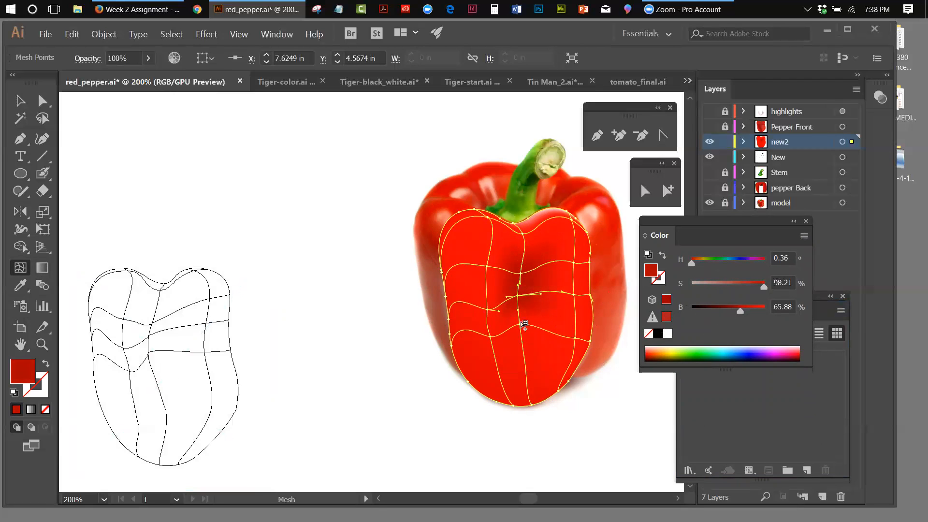
{"action": "left_click", "coordinate": [518, 325]}
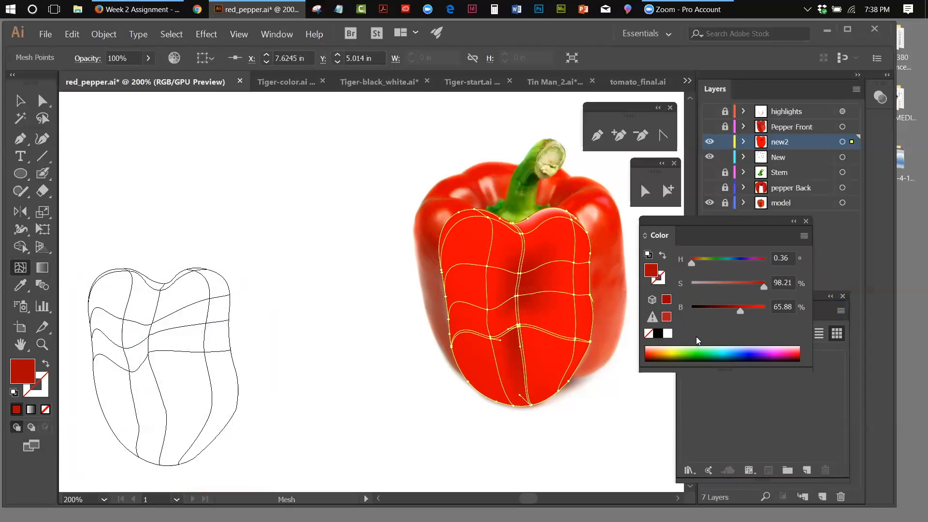
{"action": "key", "text": "ctrl+z"}
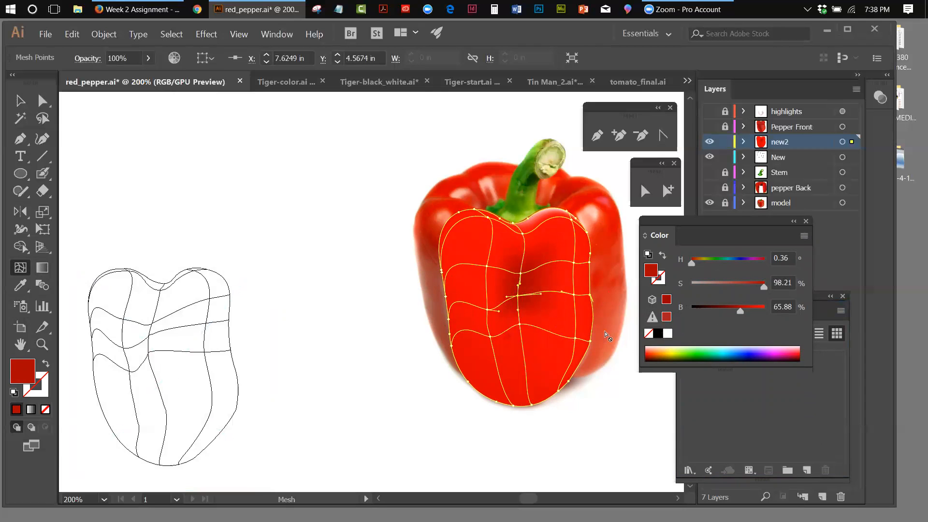
{"action": "left_click", "coordinate": [520, 325]}
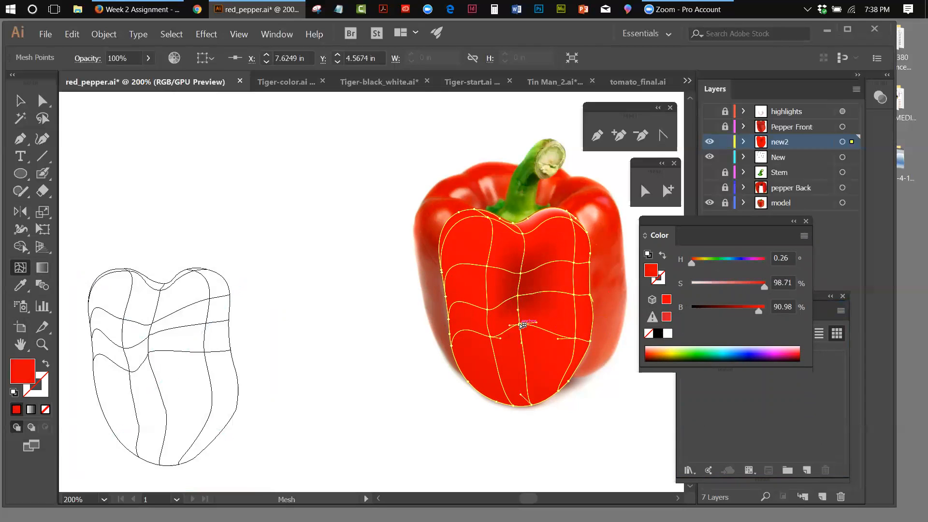
{"action": "left_click_drag", "start_coordinate": [757, 309], "coordinate": [741, 309]}
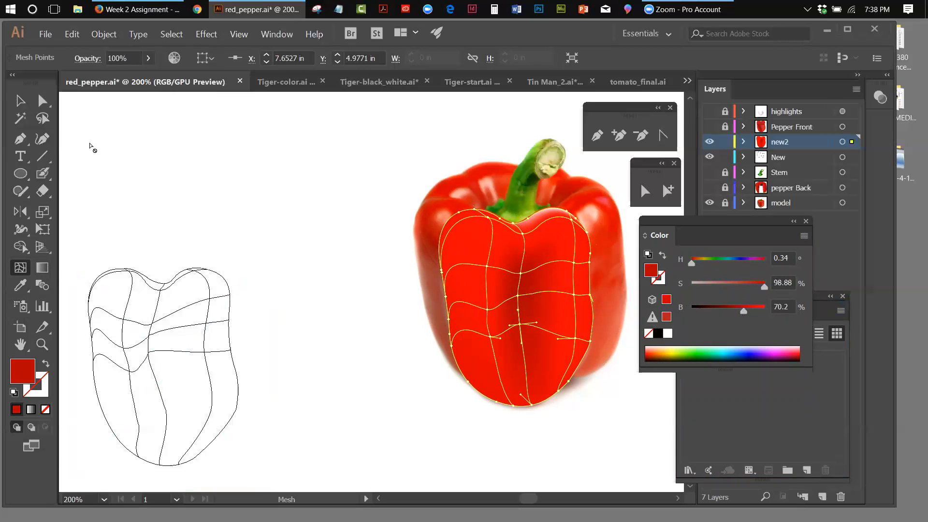
Deselect the mesh and show the Pepper Front layer for comparison
{"action": "left_click", "coordinate": [20, 100]}
{"action": "left_click", "coordinate": [190, 155]}
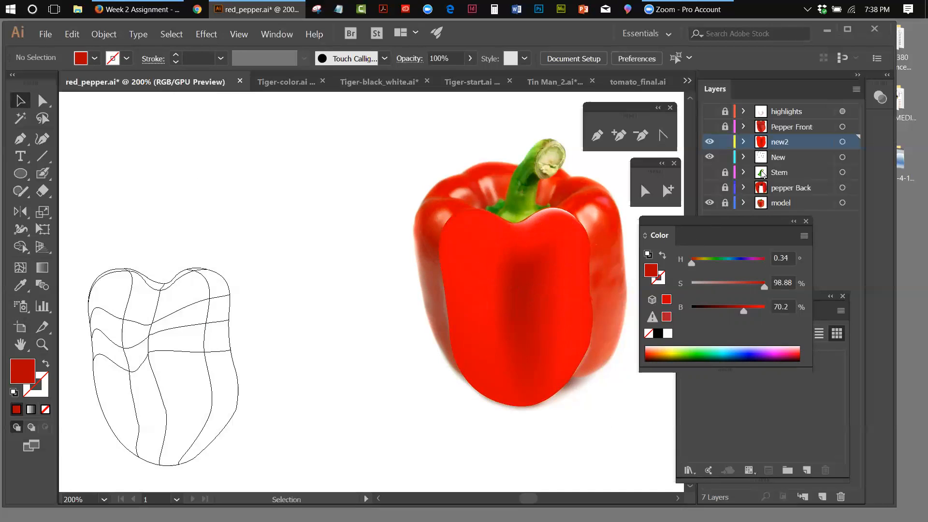
{"action": "left_click", "coordinate": [710, 126]}
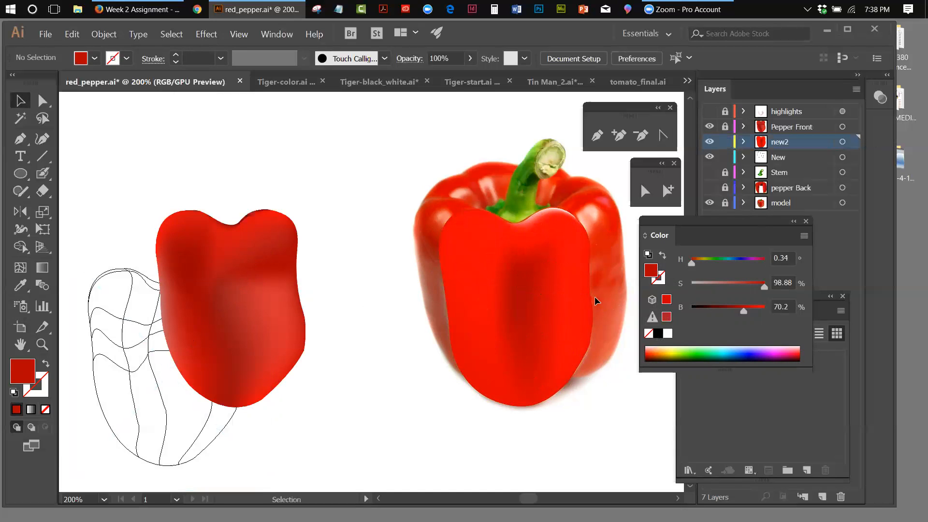
Darken the mesh's bottom edge points, the left vertical line's to B=67.84 and the centre line's to B=61.96
{"action": "left_click", "coordinate": [20, 267]}
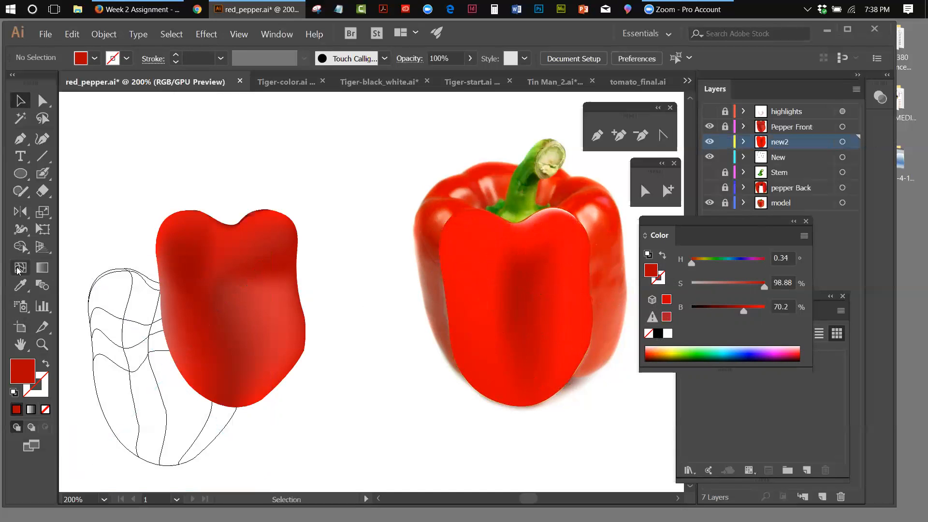
{"action": "left_click", "coordinate": [517, 408]}
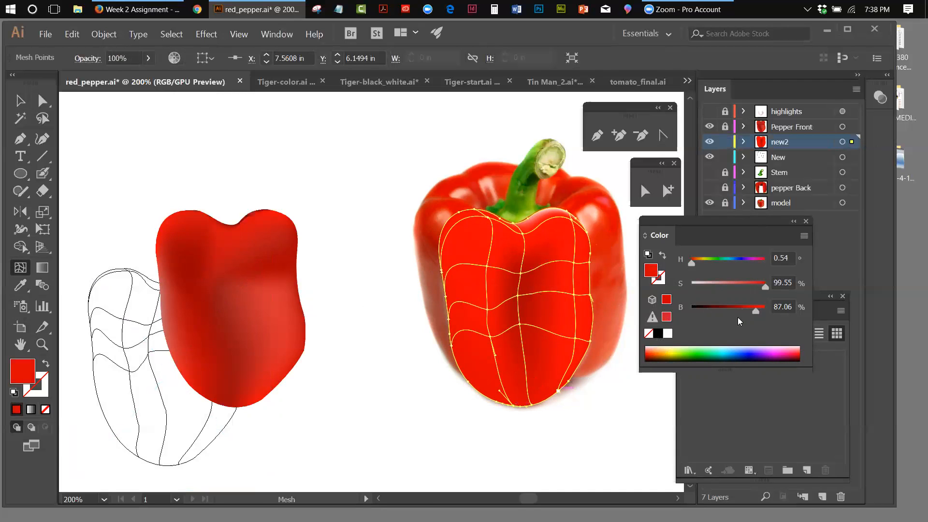
{"action": "left_click_drag", "start_coordinate": [755, 311], "coordinate": [740, 312]}
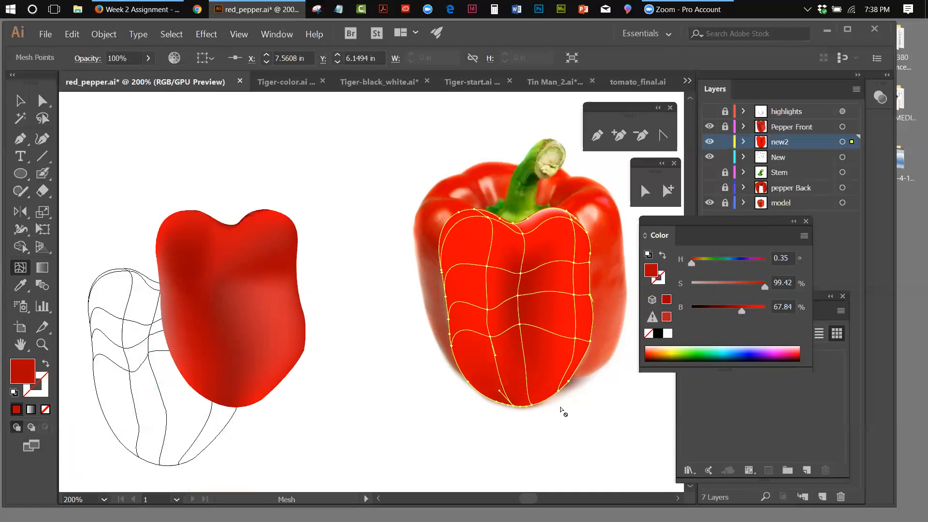
{"action": "left_click", "coordinate": [531, 405]}
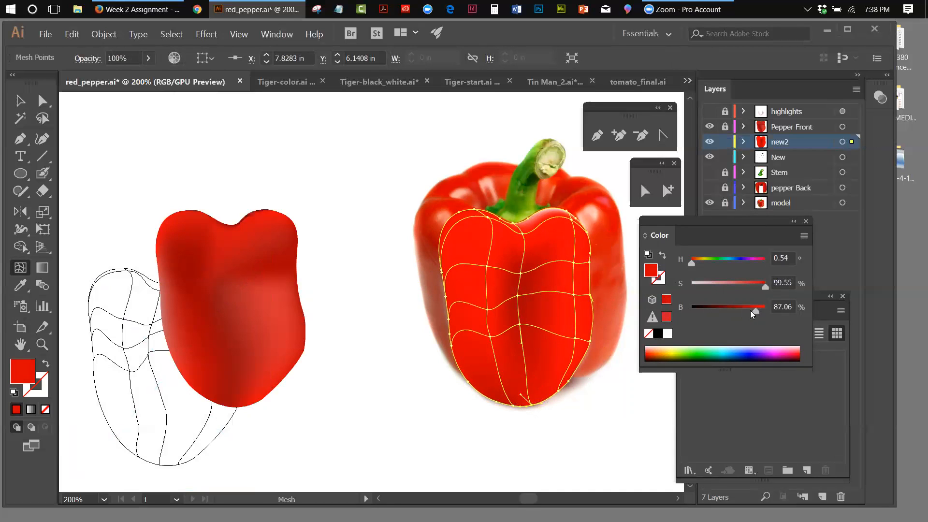
{"action": "left_click_drag", "start_coordinate": [753, 311], "coordinate": [736, 310]}
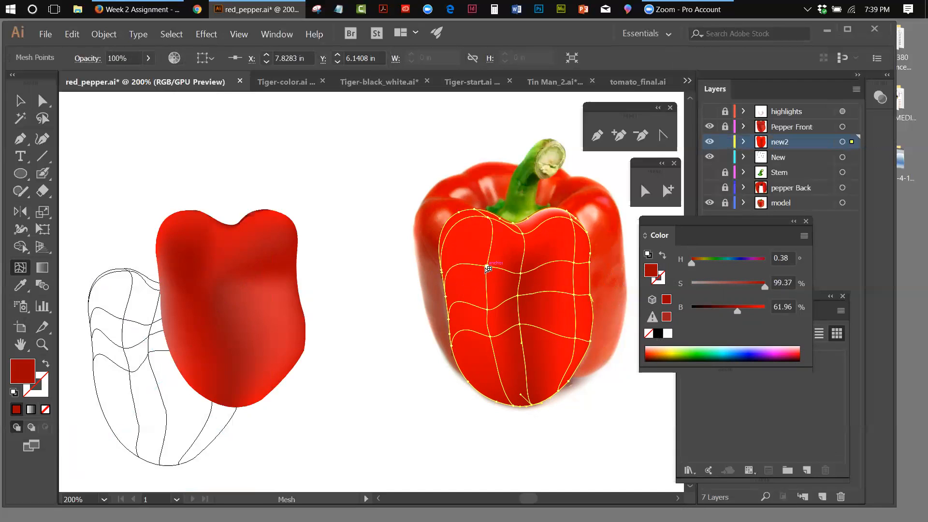
Shift the left vertical line's upper intersection slightly down and outward, and darken it to B=81.96
{"action": "left_click", "coordinate": [488, 268]}
{"action": "left_click_drag", "start_coordinate": [487, 268], "coordinate": [481, 272]}
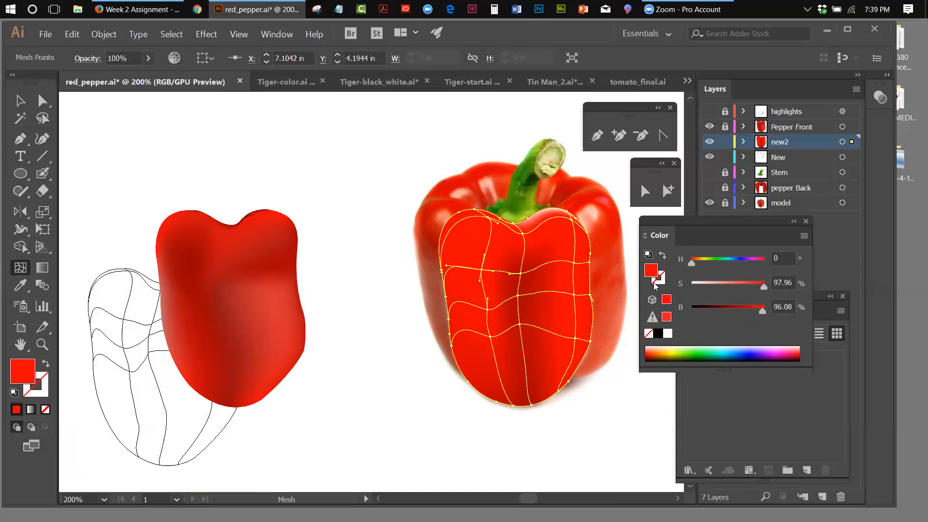
{"action": "left_click_drag", "start_coordinate": [761, 310], "coordinate": [751, 312]}
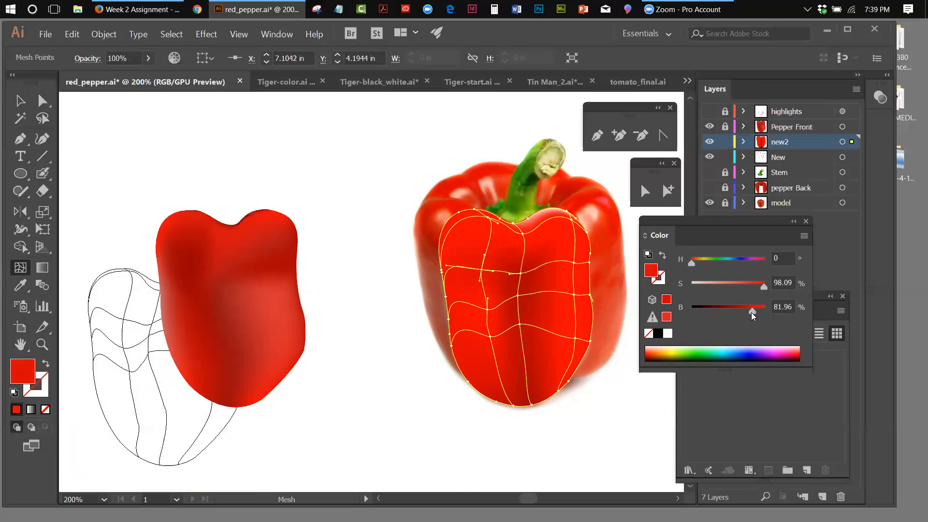
Nudge the left vertical line's topmost intersection outward and lower its saturation to S=69.84 for a highlight
{"action": "left_click", "coordinate": [490, 222]}
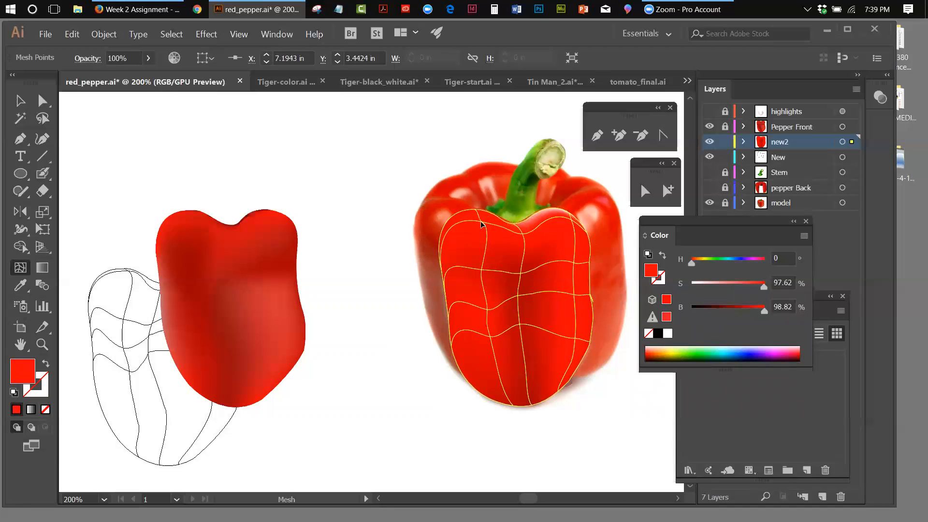
{"action": "left_click", "coordinate": [483, 221]}
{"action": "left_click_drag", "start_coordinate": [761, 286], "coordinate": [741, 286]}
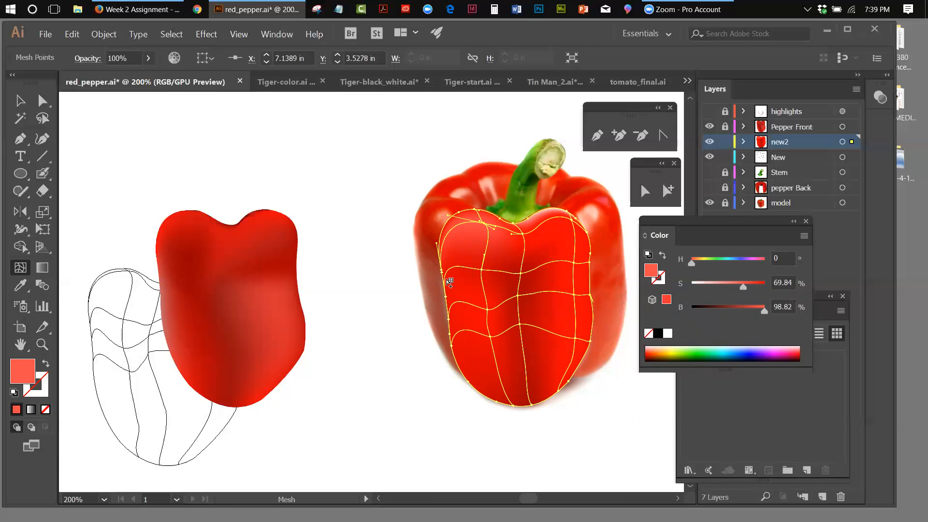
Darken the left edge point near the middle horizontal line to B=58.04 and the left vertical line's top edge point to B=74.12
{"action": "left_click", "coordinate": [451, 300]}
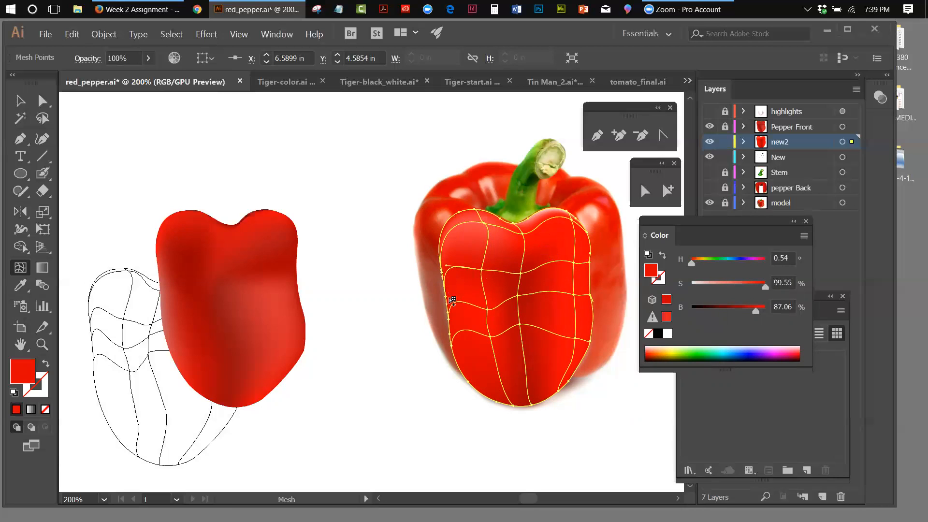
{"action": "left_click_drag", "start_coordinate": [753, 310], "coordinate": [733, 311]}
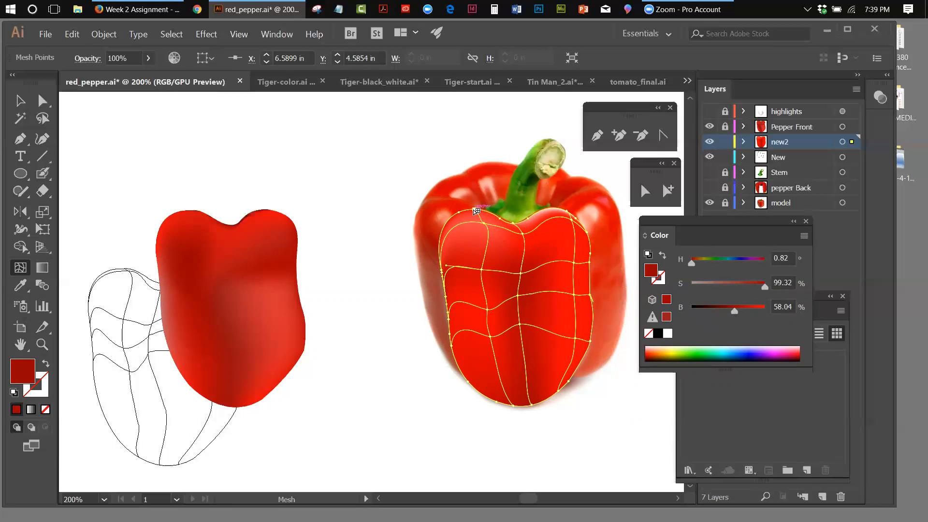
{"action": "left_click", "coordinate": [476, 211]}
{"action": "left_click_drag", "start_coordinate": [755, 309], "coordinate": [745, 308]}
{"action": "left_click", "coordinate": [20, 100]}
{"action": "left_click", "coordinate": [254, 123]}
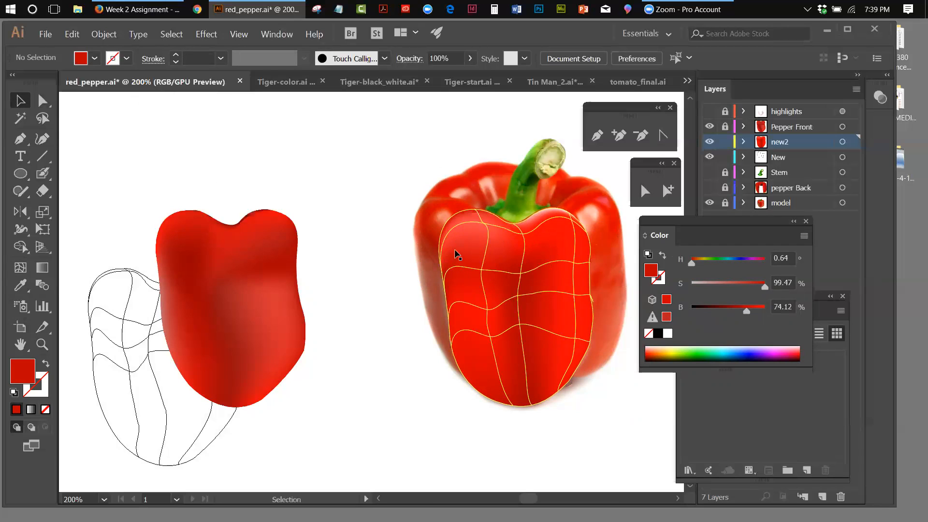
Darken the two closely spaced left edge points at the upper horizontal line to about B=77 and B=54.12
{"action": "left_click", "coordinate": [27, 273]}
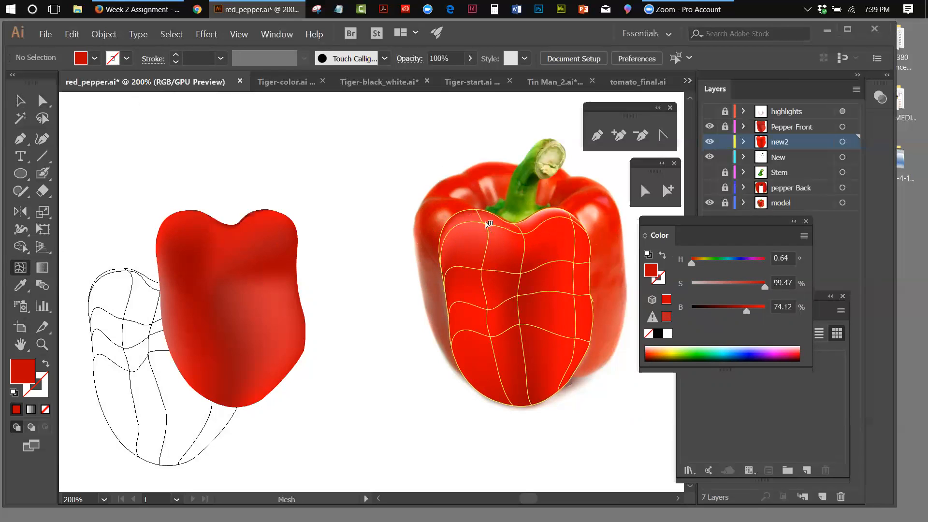
{"action": "left_click", "coordinate": [487, 224]}
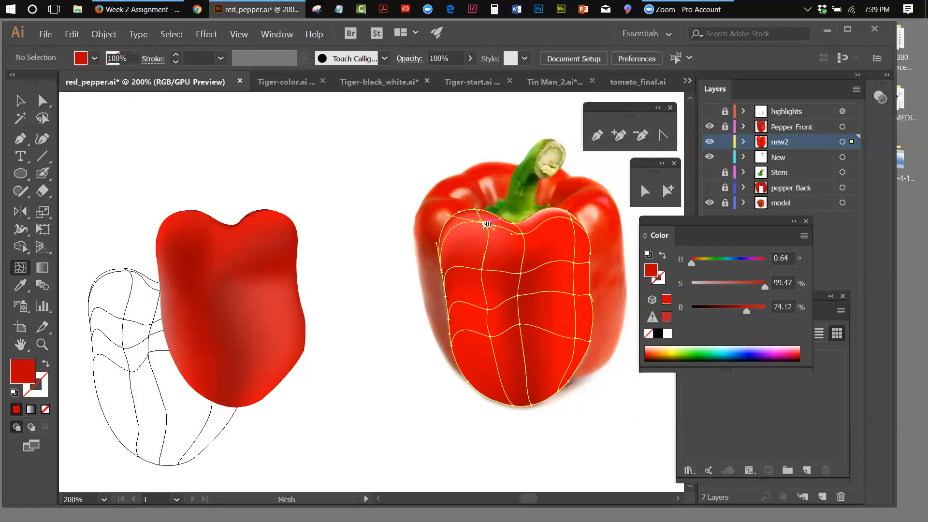
{"action": "left_click", "coordinate": [444, 270]}
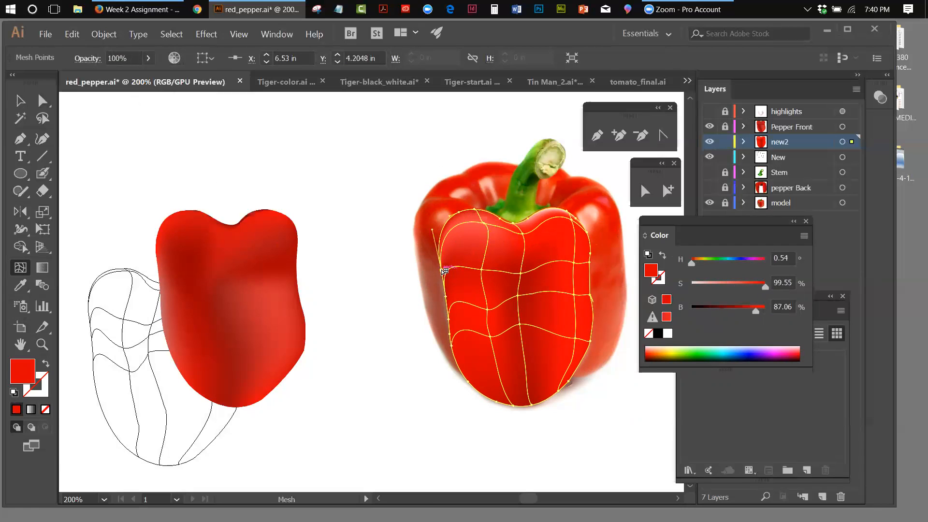
{"action": "left_click_drag", "start_coordinate": [756, 310], "coordinate": [744, 306]}
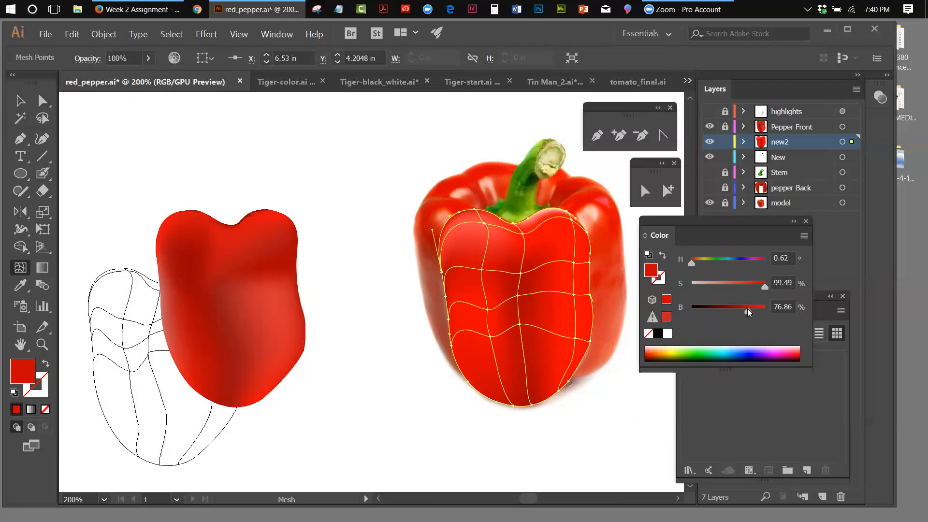
{"action": "mouse_move", "coordinate": [746, 310]}
{"action": "left_mouse_down"}
{"action": "mouse_move", "coordinate": [726, 310]}
{"action": "mouse_move", "coordinate": [747, 310]}
{"action": "left_mouse_up"}
{"action": "left_click", "coordinate": [441, 271]}
{"action": "left_click_drag", "start_coordinate": [754, 310], "coordinate": [730, 308]}
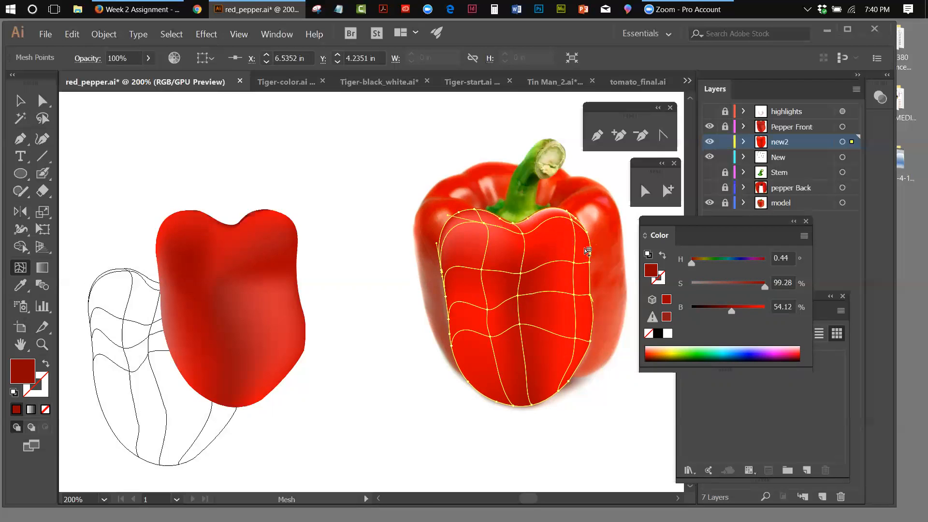
Darken the right edge point of the upper horizontal line to B=76.08, and set the colour sliders to HSB for the anchor just above
{"action": "left_click", "coordinate": [591, 263]}
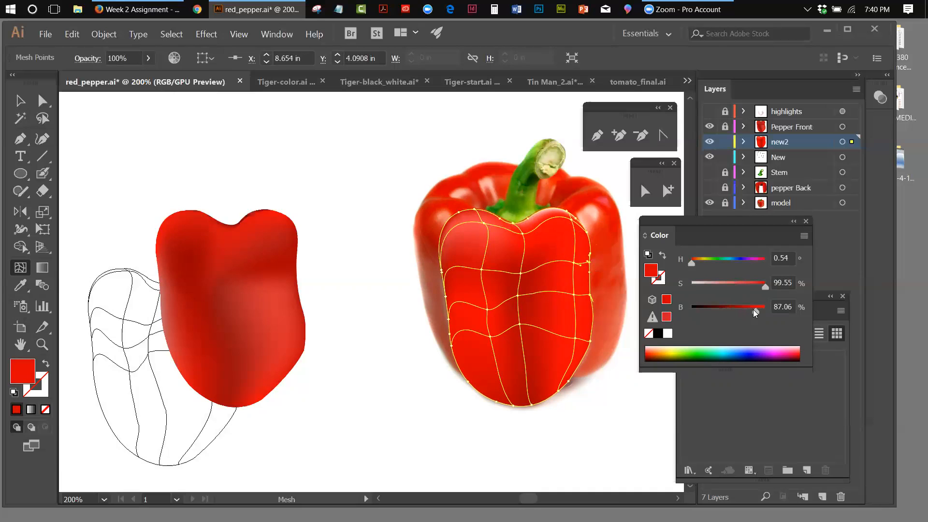
{"action": "left_click_drag", "start_coordinate": [756, 312], "coordinate": [747, 315]}
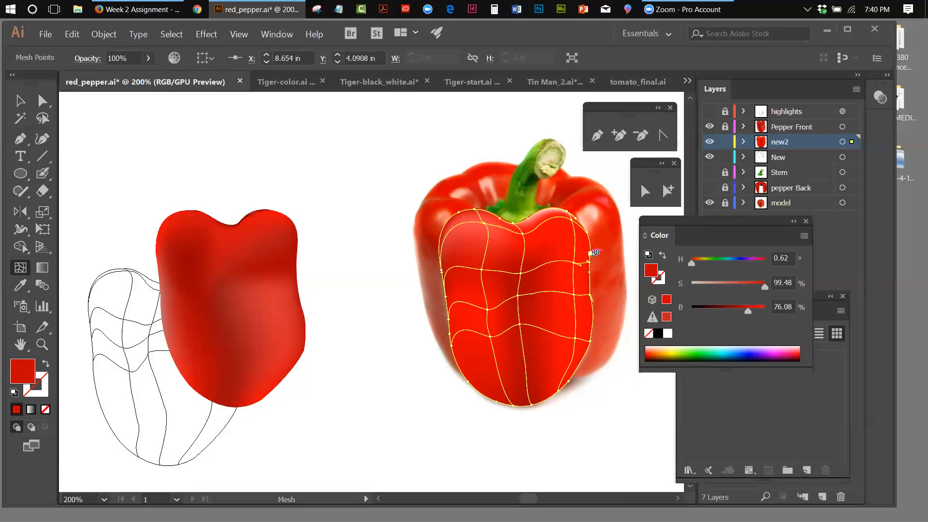
{"action": "left_click", "coordinate": [592, 255]}
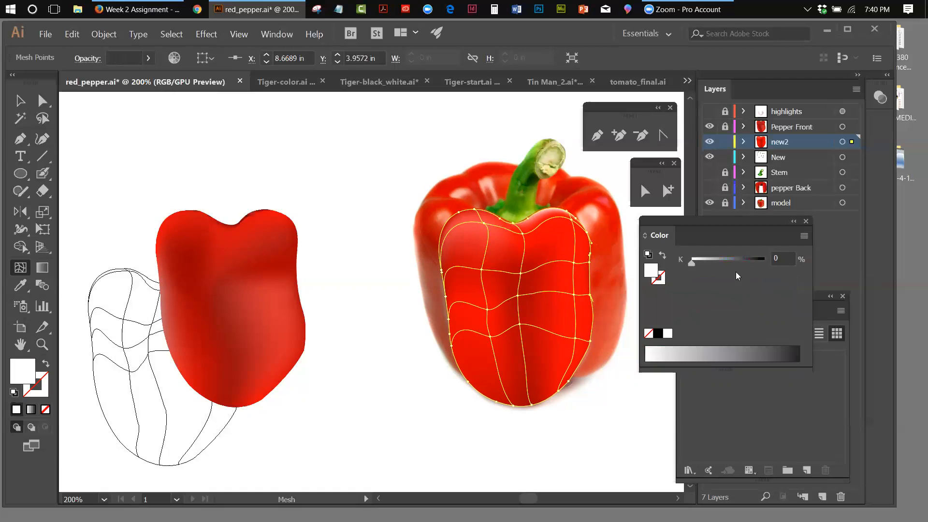
{"action": "left_click", "coordinate": [804, 235]}
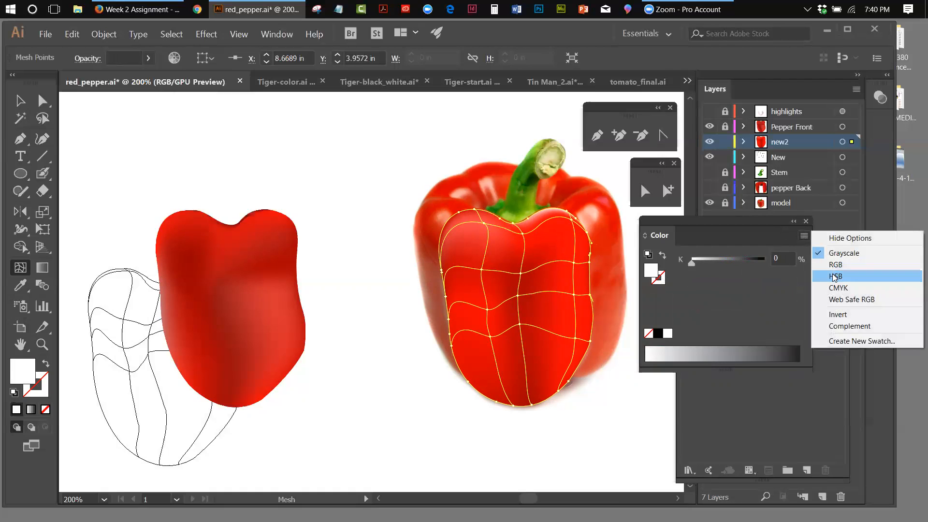
{"action": "left_click", "coordinate": [821, 277]}
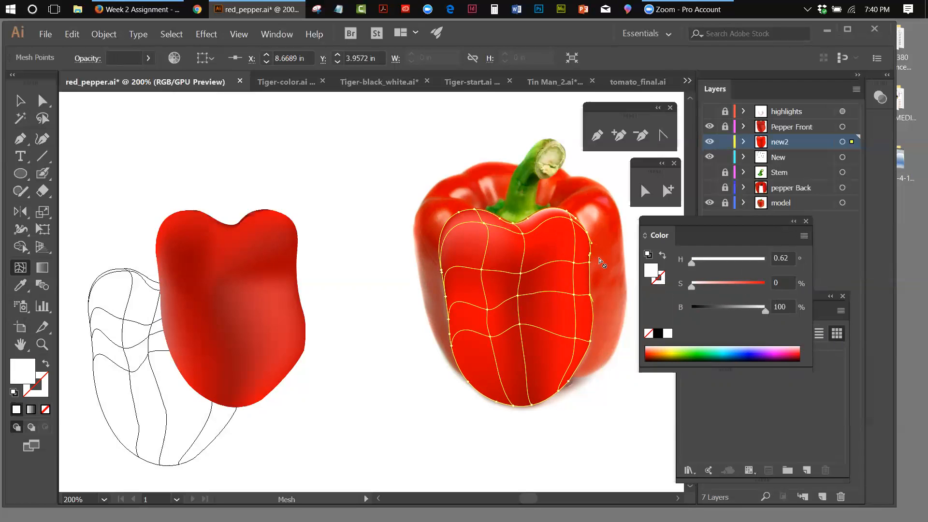
Lower the saturation of the topmost horizontal line's right edge point to S=77.03 and the right vertical line's top intersection to S=73.81
{"action": "left_click", "coordinate": [589, 235]}
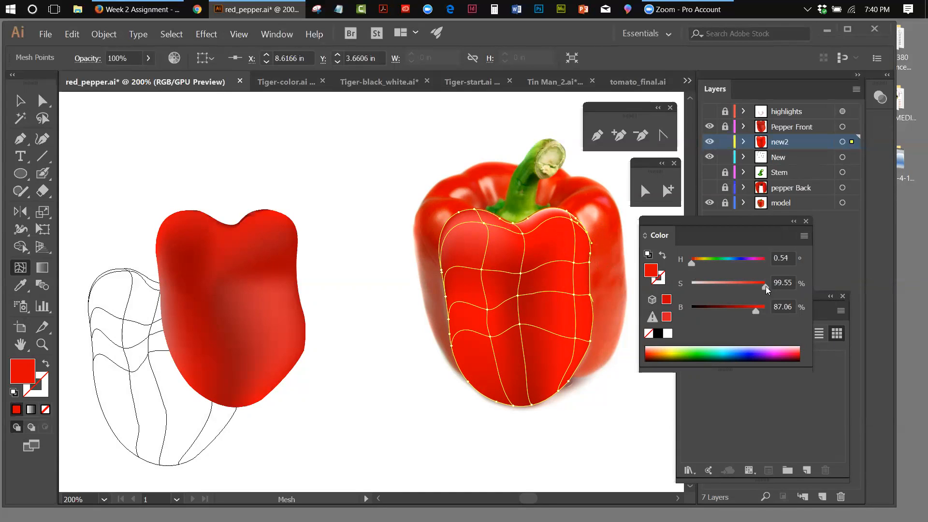
{"action": "left_click_drag", "start_coordinate": [764, 287], "coordinate": [748, 288]}
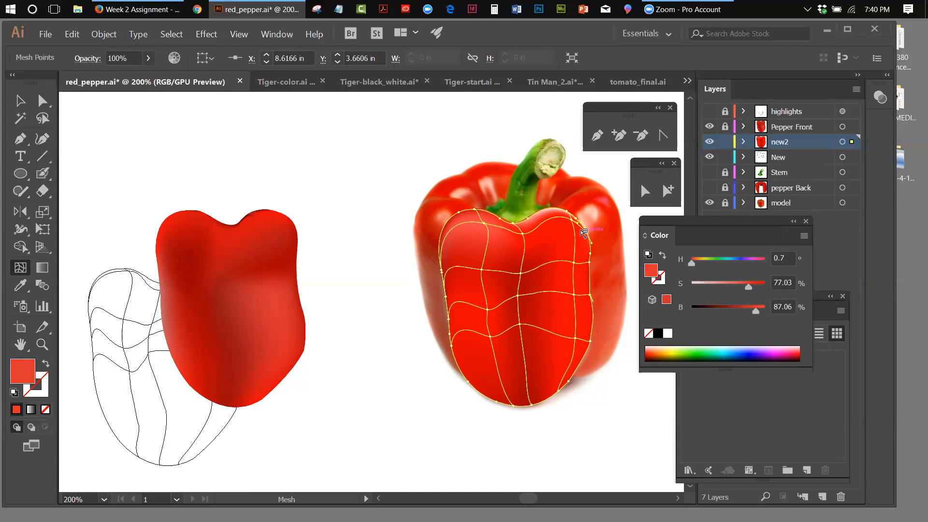
{"action": "left_click", "coordinate": [571, 225]}
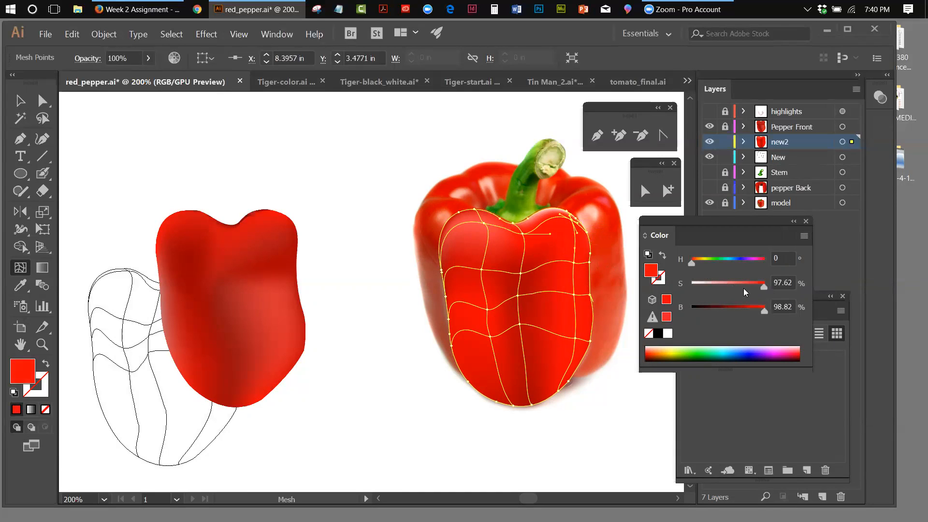
{"action": "left_click_drag", "start_coordinate": [764, 286], "coordinate": [746, 289]}
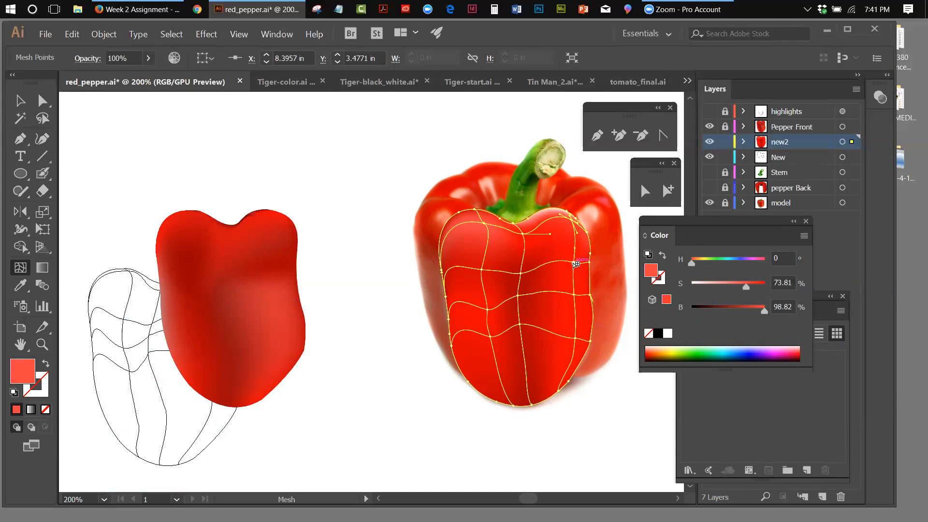
Darken the intersection of the right vertical line and the upper horizontal line to B=83.92
{"action": "left_click", "coordinate": [573, 263]}
{"action": "left_click_drag", "start_coordinate": [764, 311], "coordinate": [748, 312]}
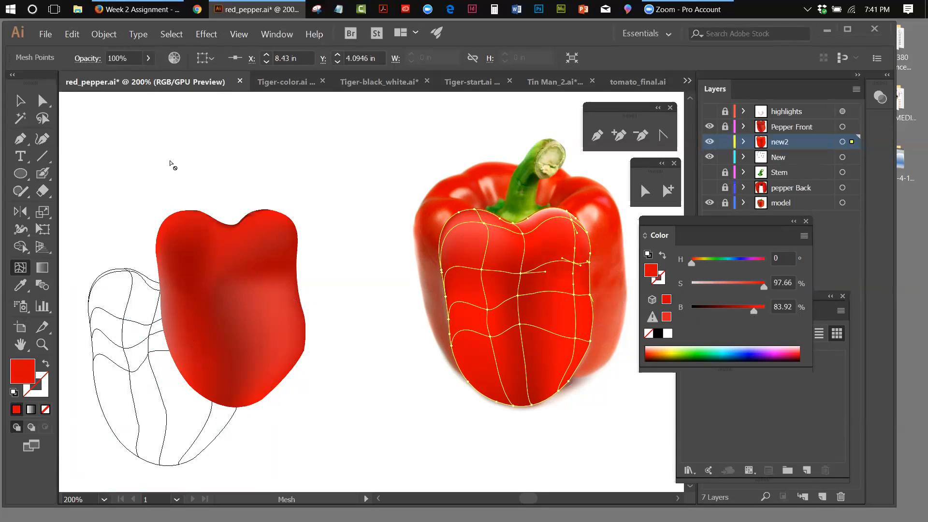
Recolour the intersection of the left vertical line and the lowest horizontal line with the red swatch of B=72.94
{"action": "left_click", "coordinate": [21, 100]}
{"action": "left_click", "coordinate": [279, 146]}
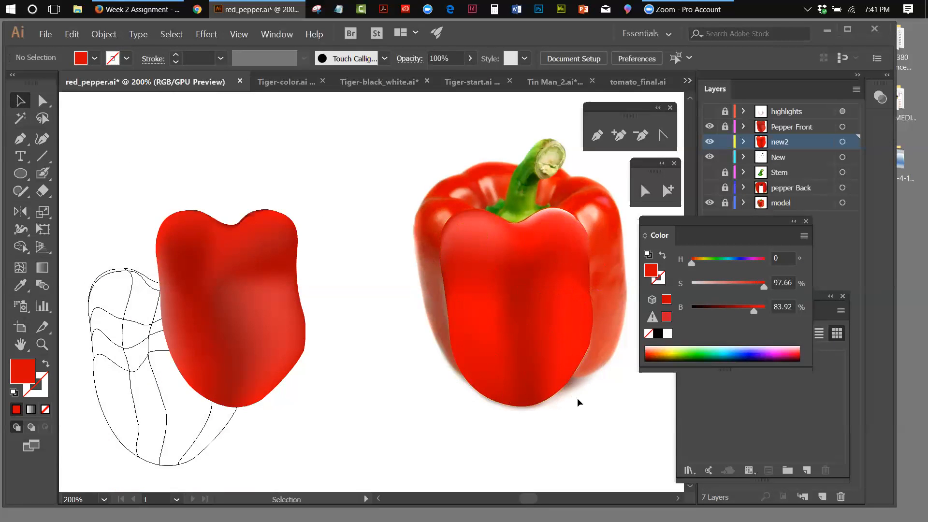
{"action": "left_click", "coordinate": [528, 363]}
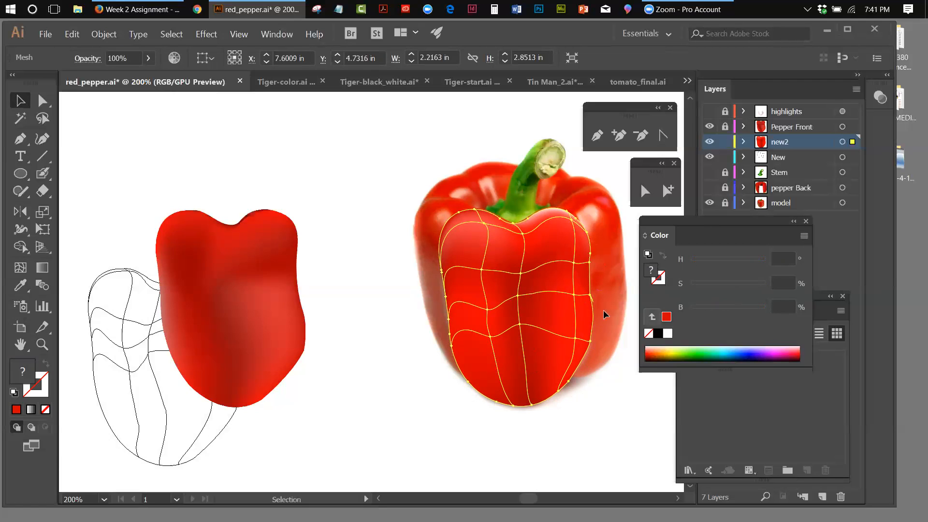
{"action": "left_click", "coordinate": [20, 269]}
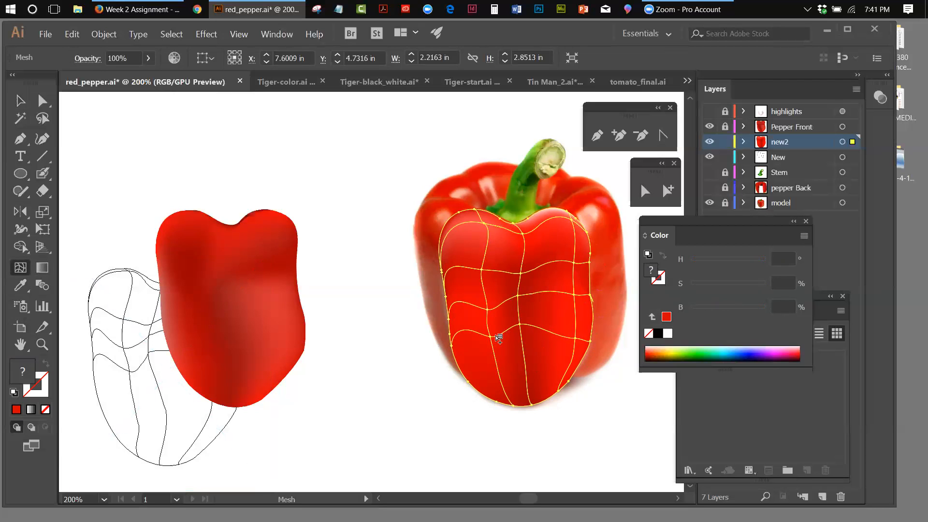
{"action": "left_click", "coordinate": [493, 338]}
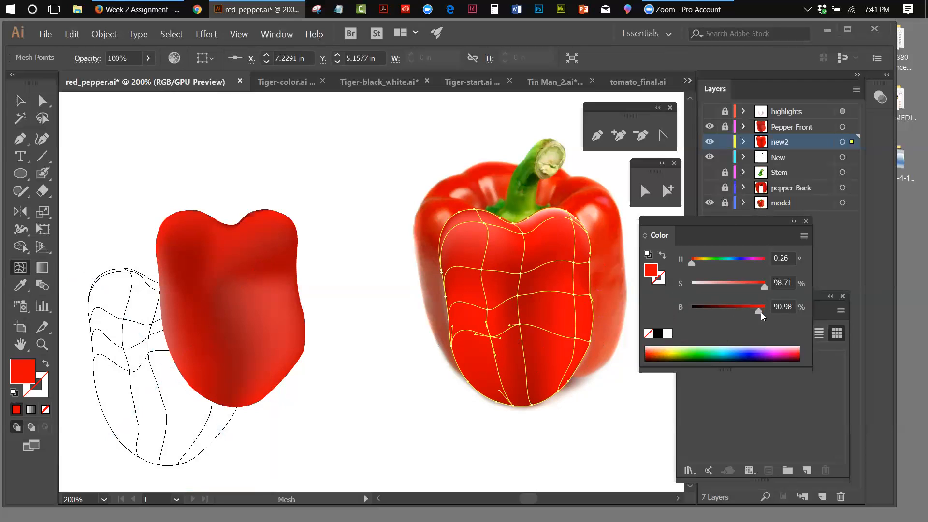
{"action": "left_click_drag", "start_coordinate": [707, 218], "coordinate": [773, 118]}
{"action": "left_click", "coordinate": [756, 356]}
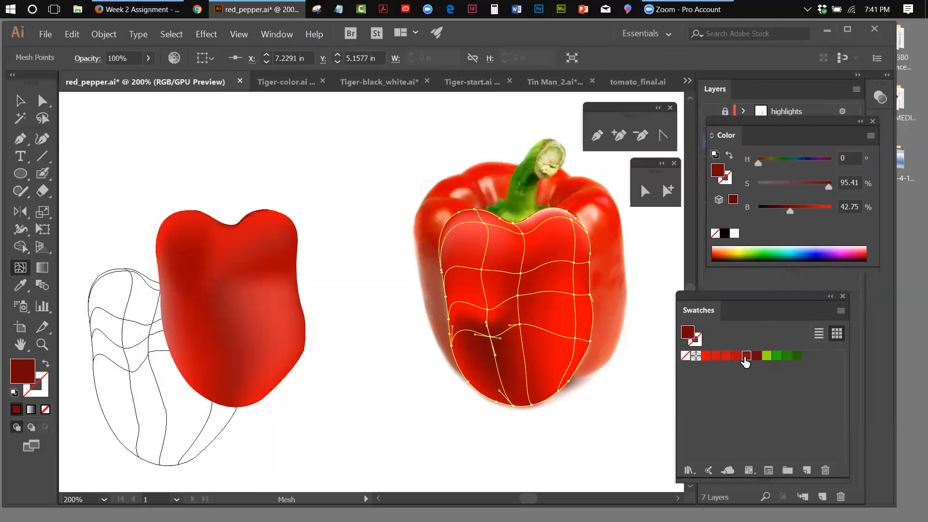
{"action": "left_click", "coordinate": [745, 357]}
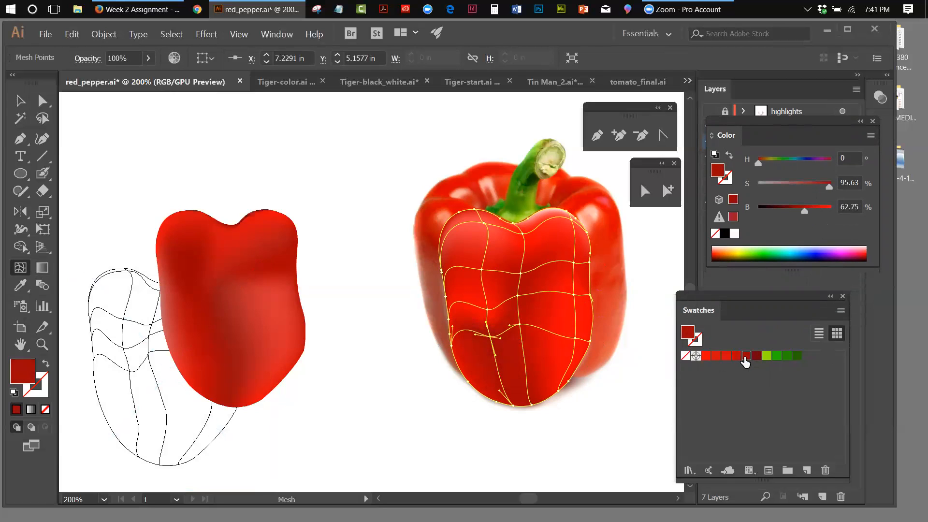
{"action": "left_click", "coordinate": [736, 356]}
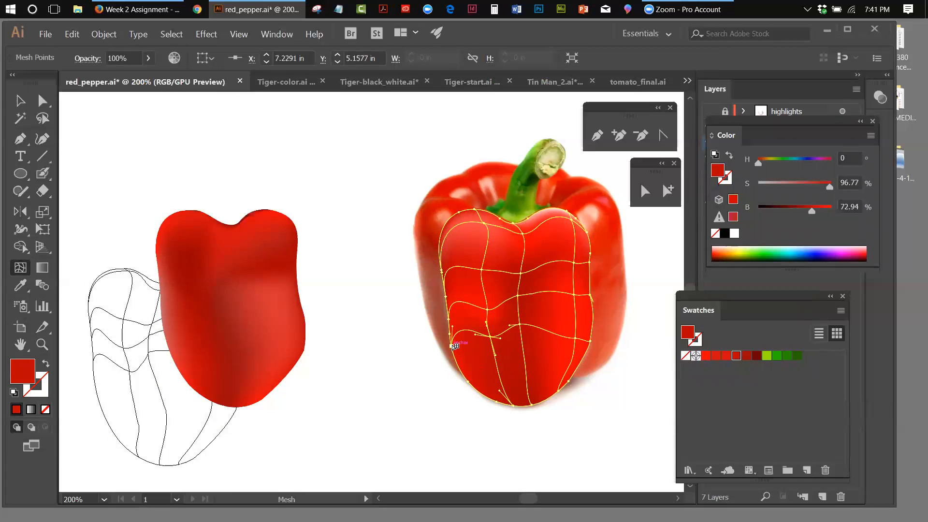
Apply the dark red swatch of B=62.75 to the lowest horizontal line's left edge point and lower its right edge point's saturation to S=78.83
{"action": "left_click", "coordinate": [453, 346]}
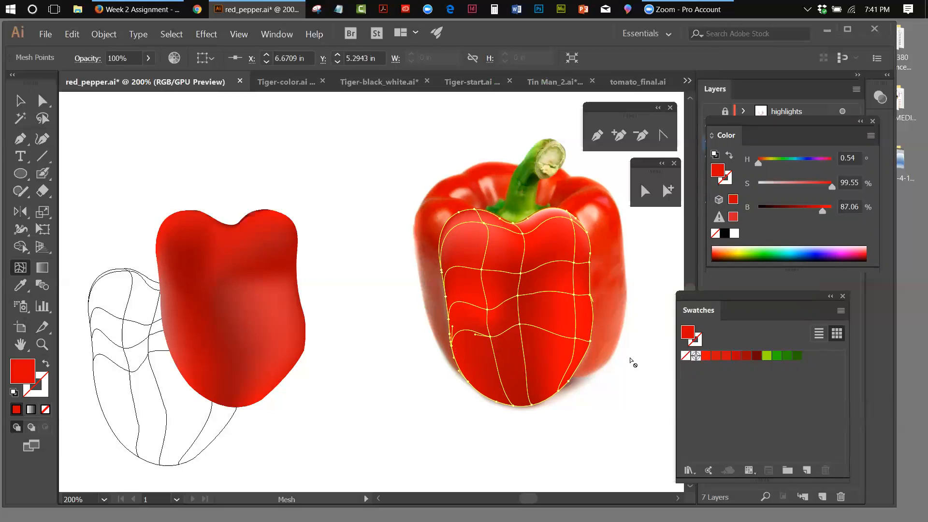
{"action": "left_click", "coordinate": [745, 356]}
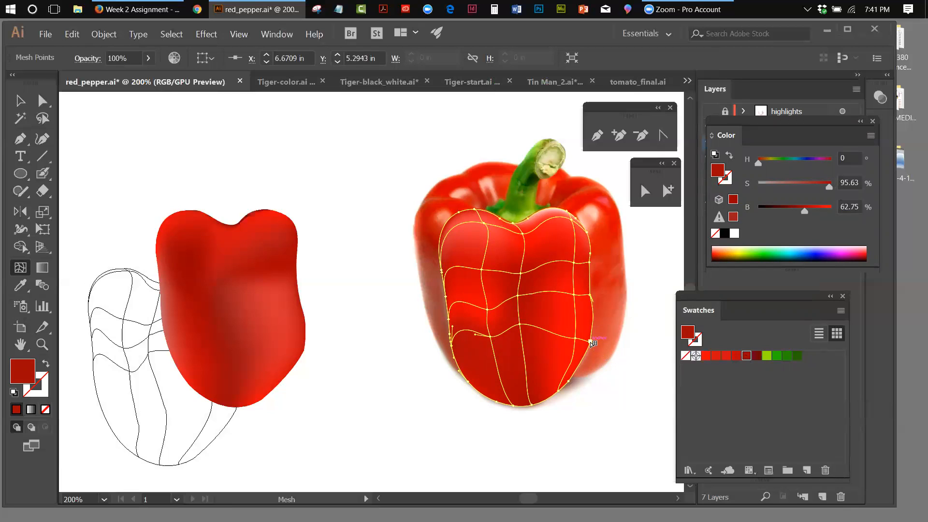
{"action": "left_click", "coordinate": [593, 343]}
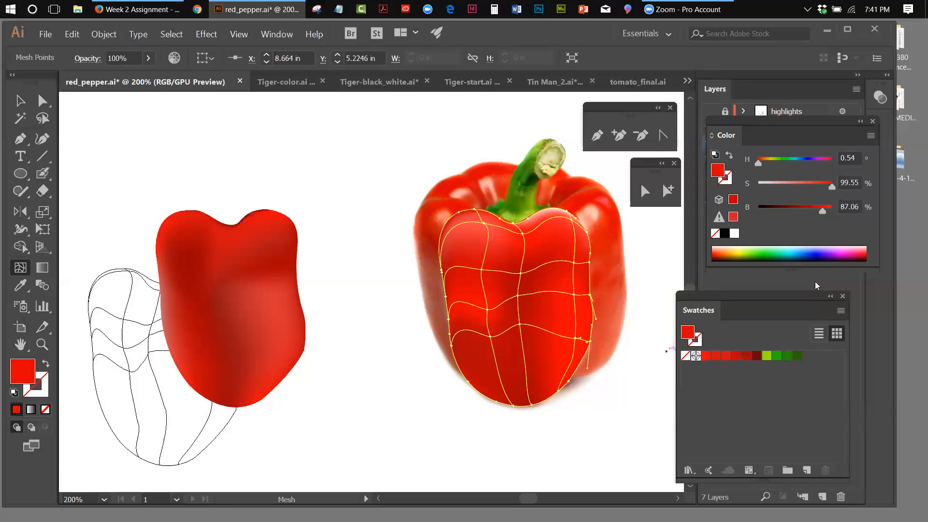
{"action": "left_click_drag", "start_coordinate": [833, 186], "coordinate": [813, 187]}
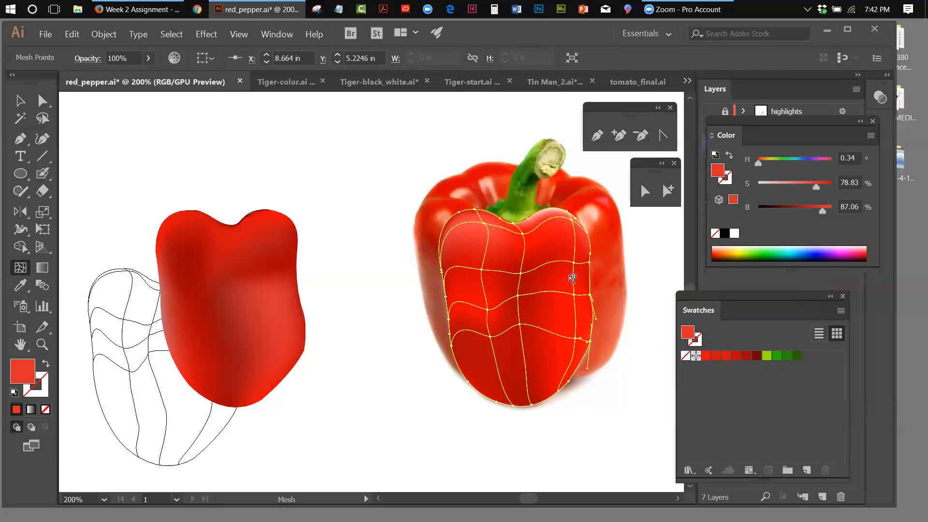
Apply the B=72.94 red swatch to the third horizontal line's right edge point and move the mesh off the photo, overlapping the finished pepper front
{"action": "left_click", "coordinate": [593, 295]}
{"action": "left_click", "coordinate": [736, 356]}
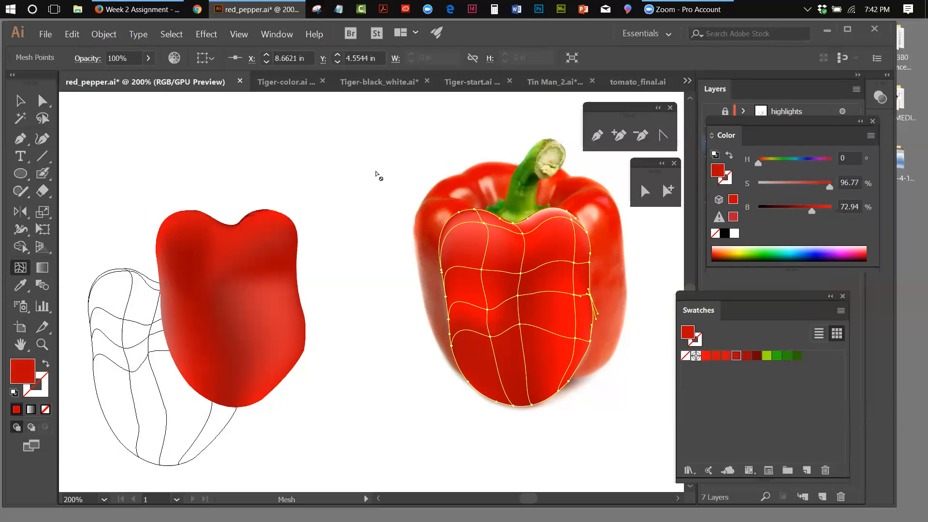
{"action": "left_click", "coordinate": [20, 100]}
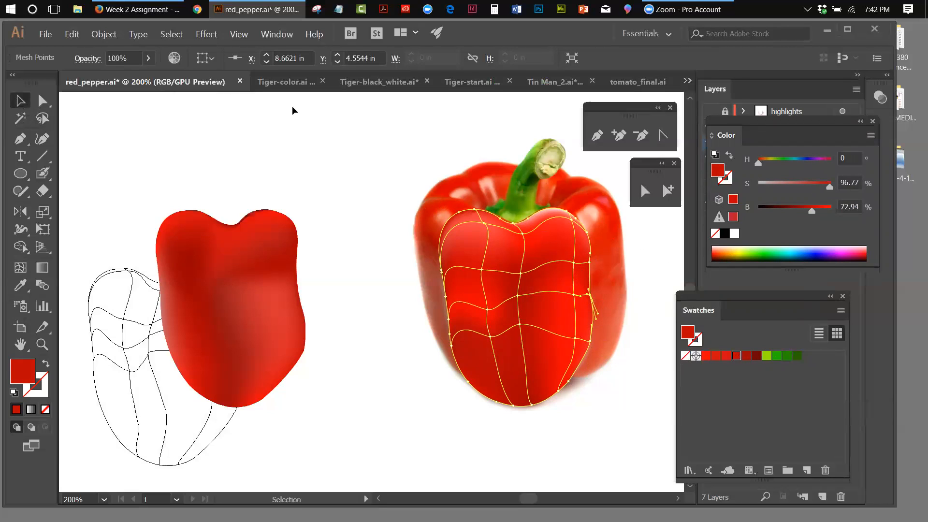
{"action": "left_click", "coordinate": [292, 109]}
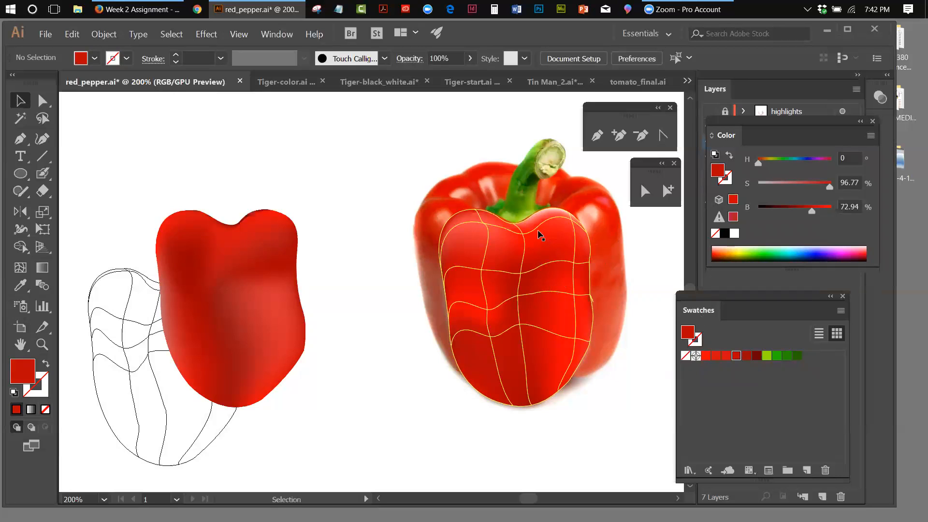
{"action": "left_click_drag", "start_coordinate": [537, 230], "coordinate": [354, 204]}
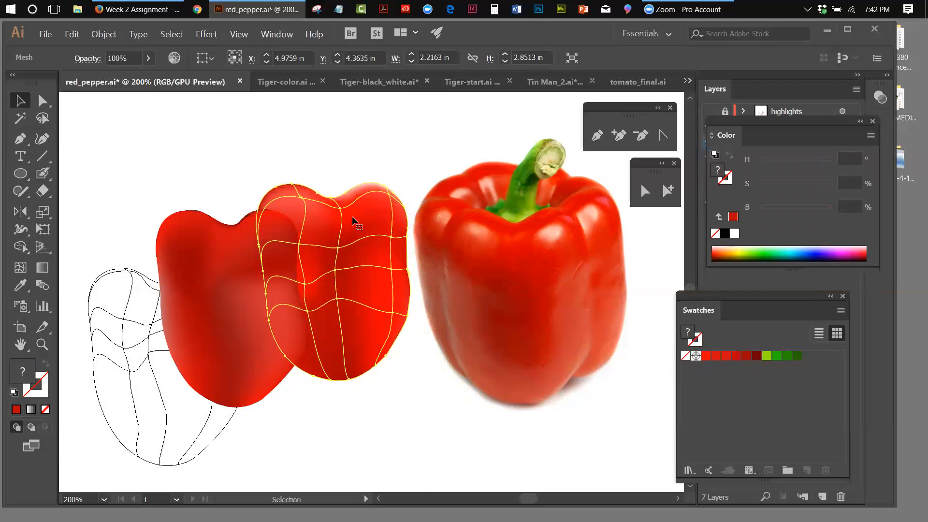
{"action": "left_click_drag", "start_coordinate": [352, 213], "coordinate": [352, 188]}
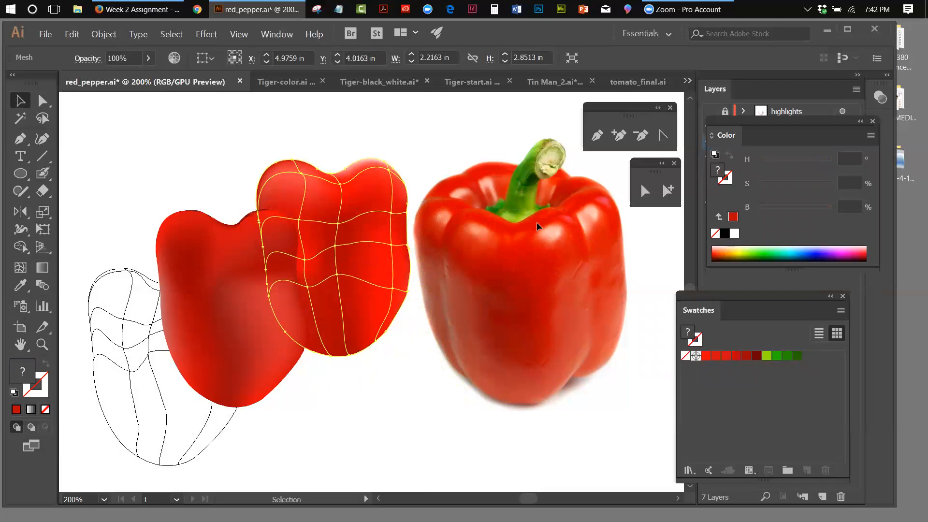
Recolour the intersection of the middle vertical line and the topmost horizontal line with the red swatch of B=72.94
{"action": "left_click", "coordinate": [20, 267]}
{"action": "left_click", "coordinate": [340, 184]}
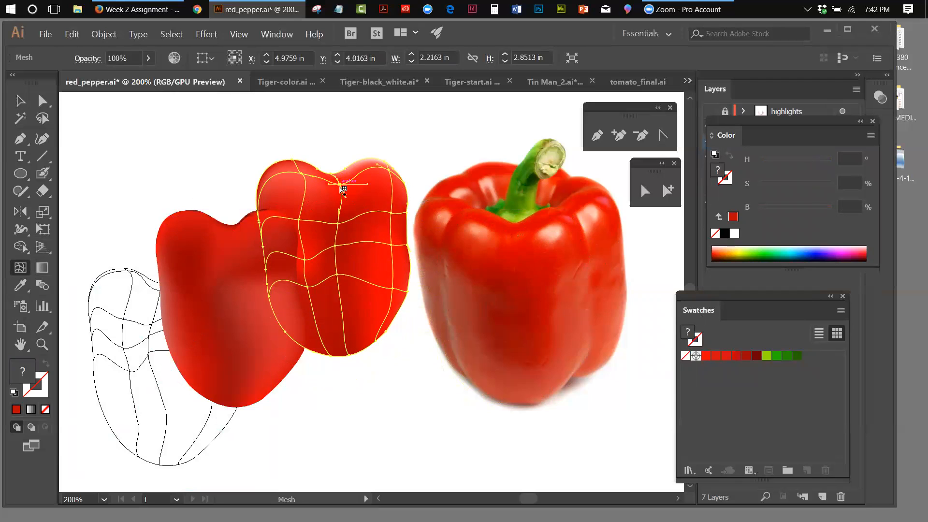
{"action": "left_click", "coordinate": [757, 356]}
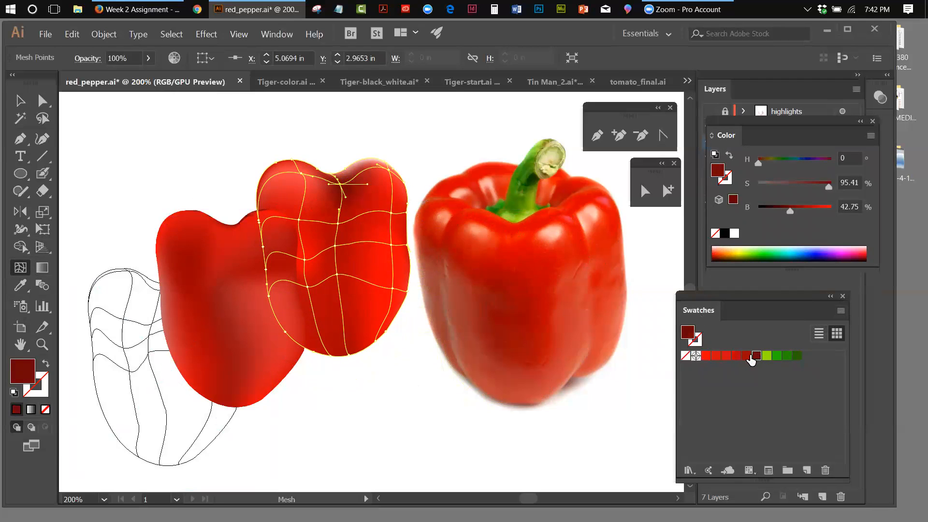
{"action": "left_click", "coordinate": [745, 357]}
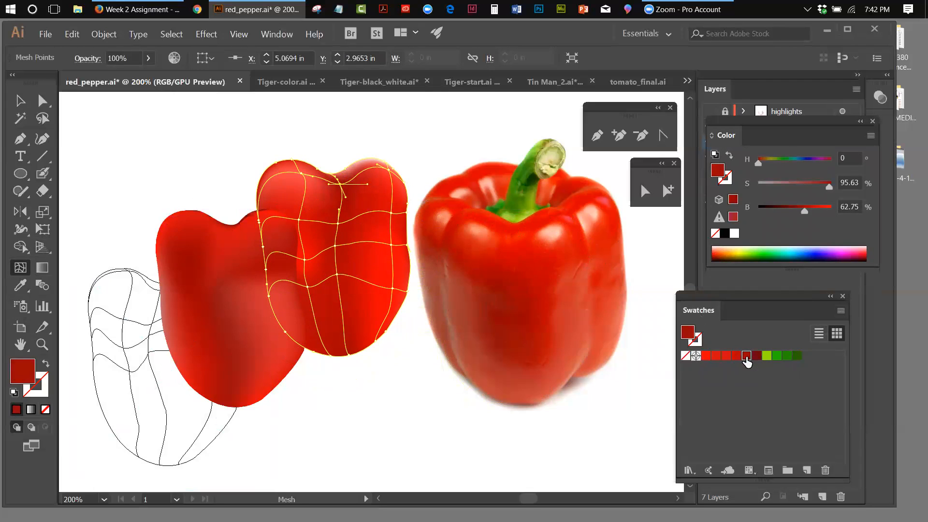
{"action": "left_click", "coordinate": [736, 357]}
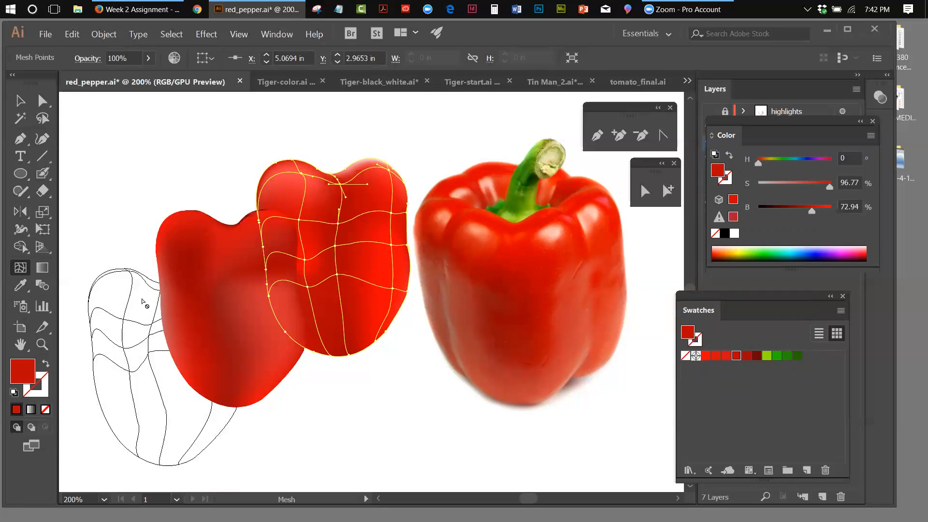
Deselect the mesh and hide the Pepper Front layer
{"action": "key", "text": "v"}
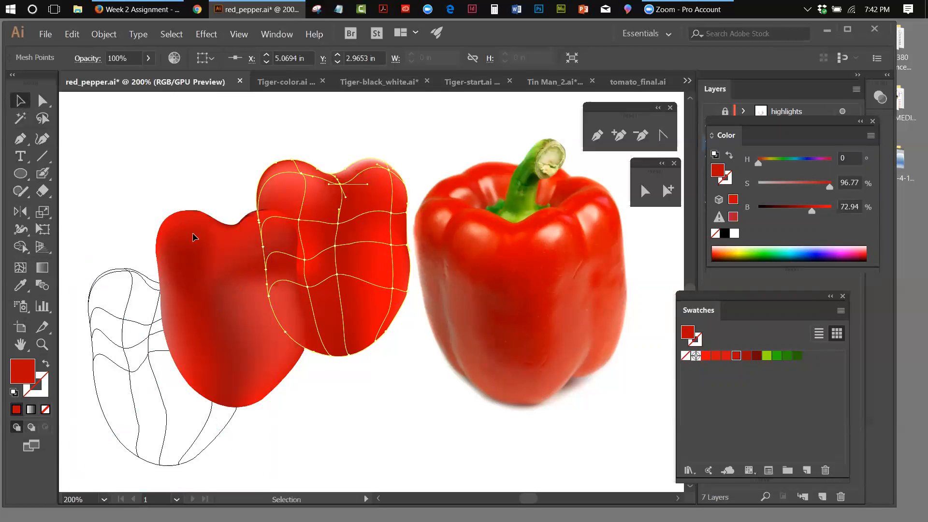
{"action": "left_click", "coordinate": [145, 224]}
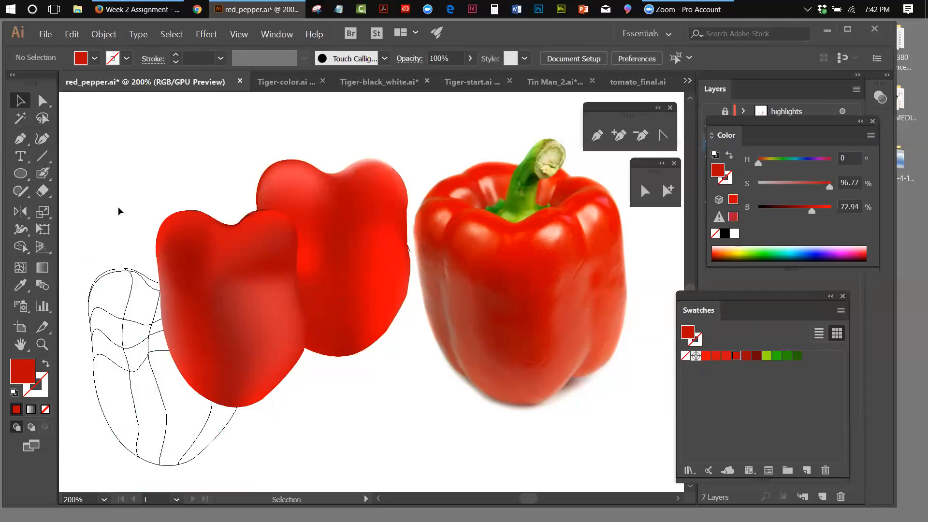
{"action": "left_click_drag", "start_coordinate": [776, 132], "coordinate": [825, 224]}
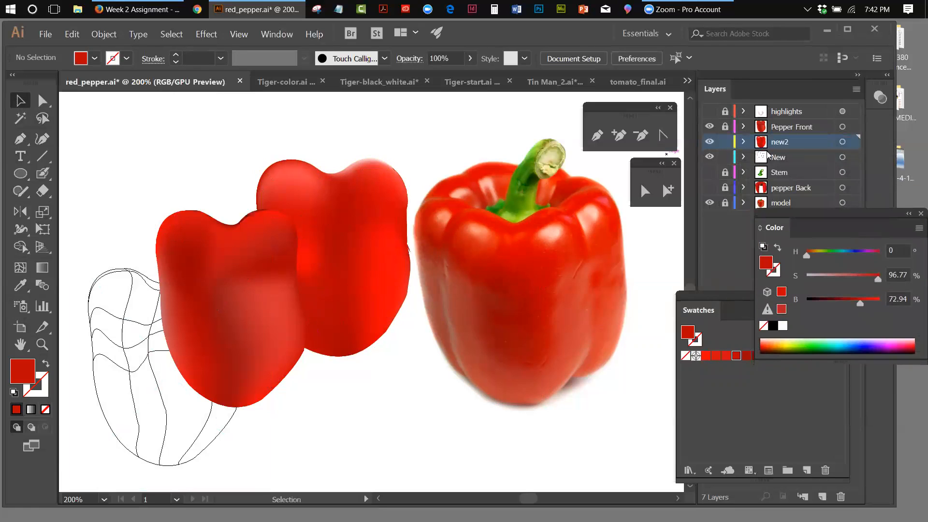
{"action": "left_click", "coordinate": [708, 127]}
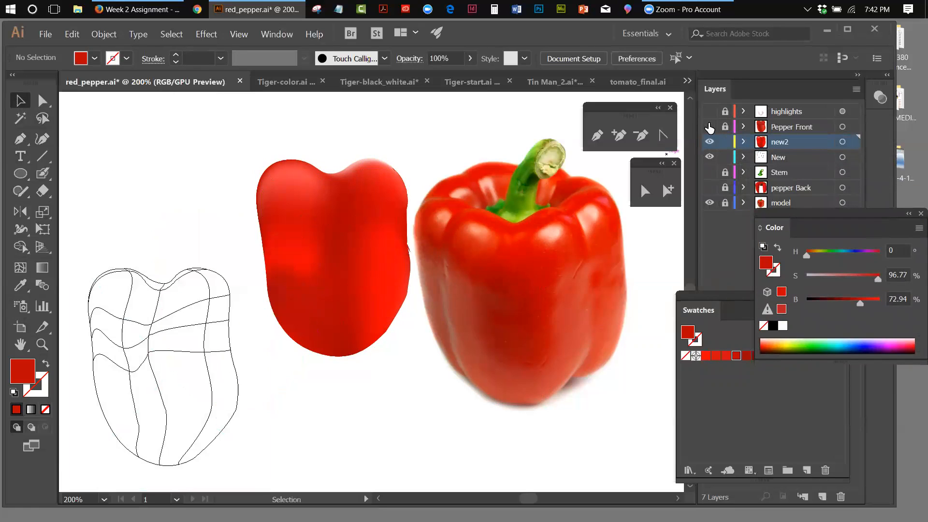
Lower the saturation of the right vertical line's intersection with the lowest horizontal line to S=63.89 and its bottom edge point to S=59.01
{"action": "left_click", "coordinate": [345, 184]}
{"action": "left_click", "coordinate": [24, 271]}
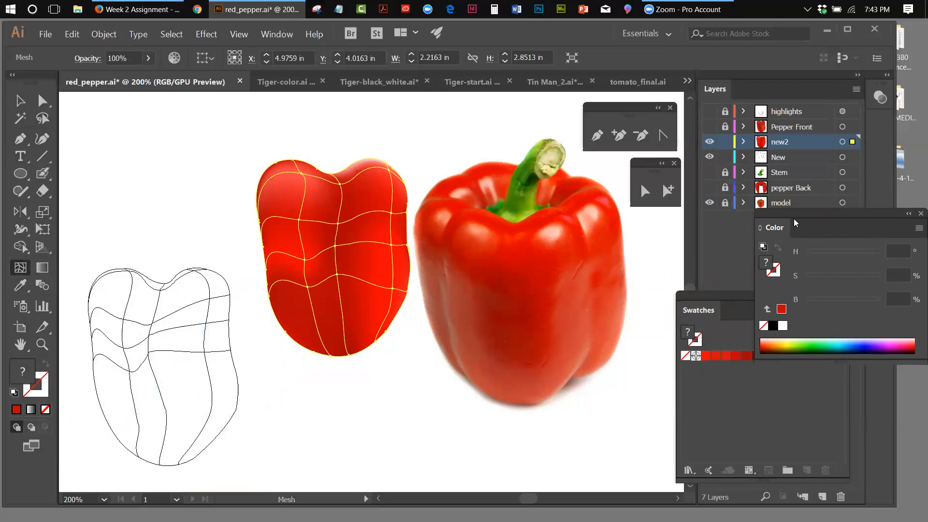
{"action": "left_click_drag", "start_coordinate": [799, 215], "coordinate": [839, 219]}
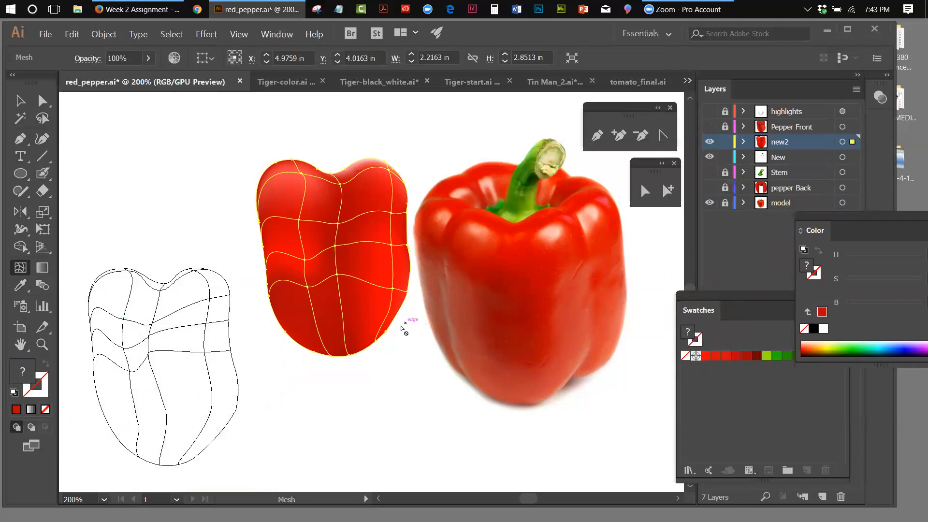
{"action": "left_click", "coordinate": [395, 290]}
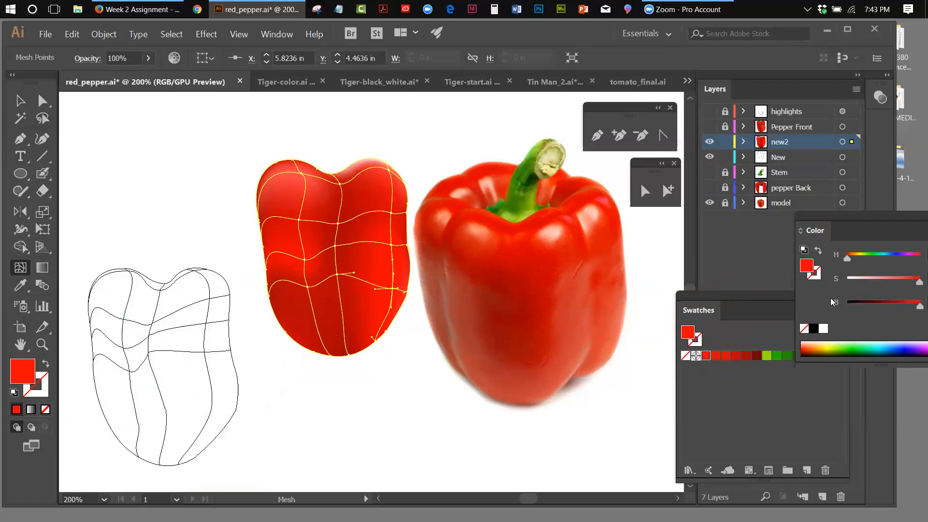
{"action": "left_click_drag", "start_coordinate": [840, 221], "coordinate": [709, 216]}
{"action": "left_click_drag", "start_coordinate": [789, 278], "coordinate": [765, 279]}
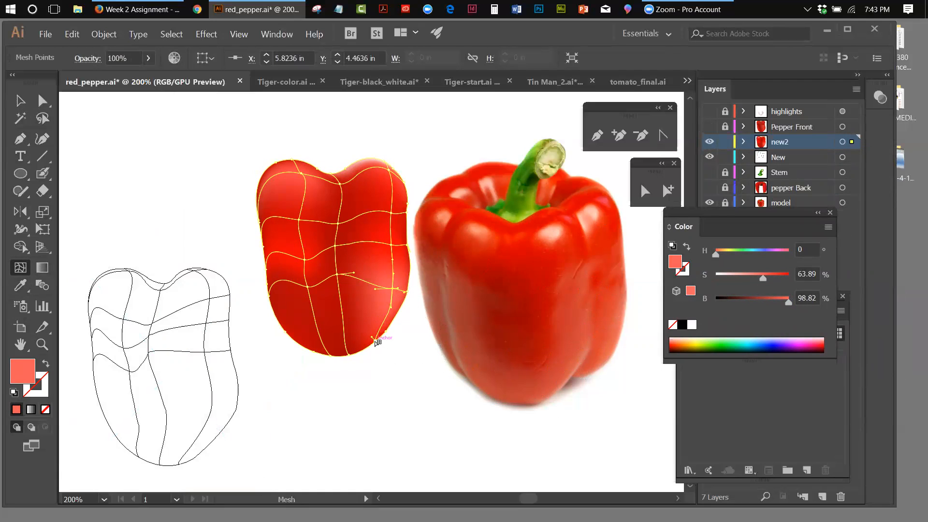
{"action": "left_click", "coordinate": [375, 340]}
{"action": "left_click_drag", "start_coordinate": [790, 275], "coordinate": [759, 282]}
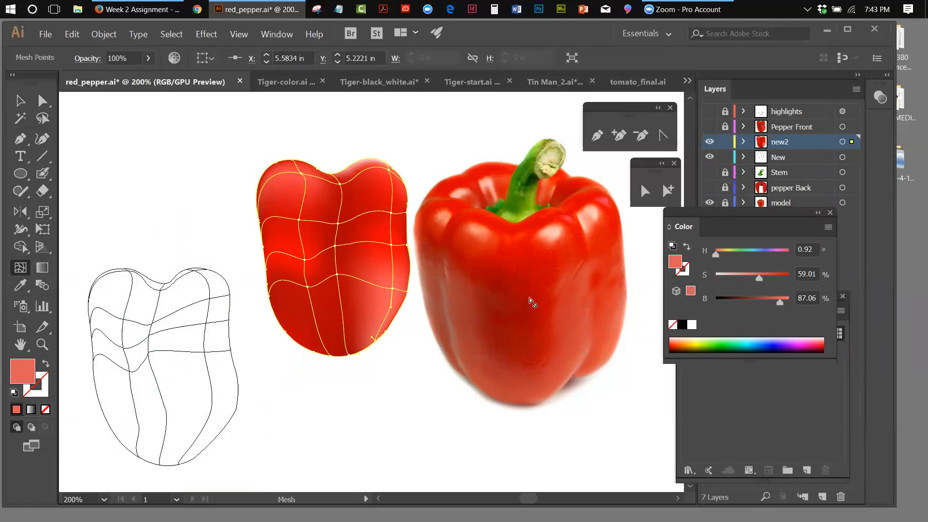
Select the right edge point of the third horizontal mesh line
{"action": "left_click", "coordinate": [407, 245]}
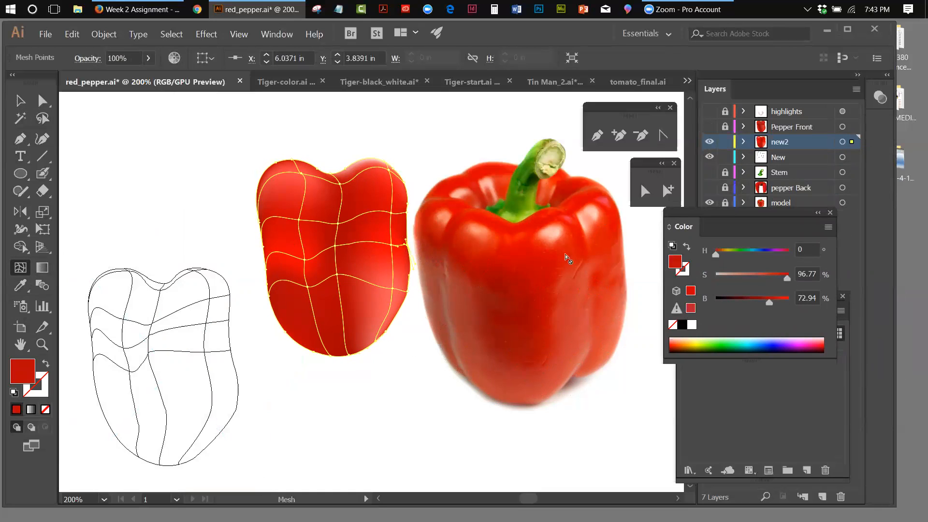
Lower the saturation of the selected right-edge mesh point to about 34% and the bottom mesh point right of center to 71%
{"action": "left_click_drag", "start_coordinate": [787, 277], "coordinate": [747, 281]}
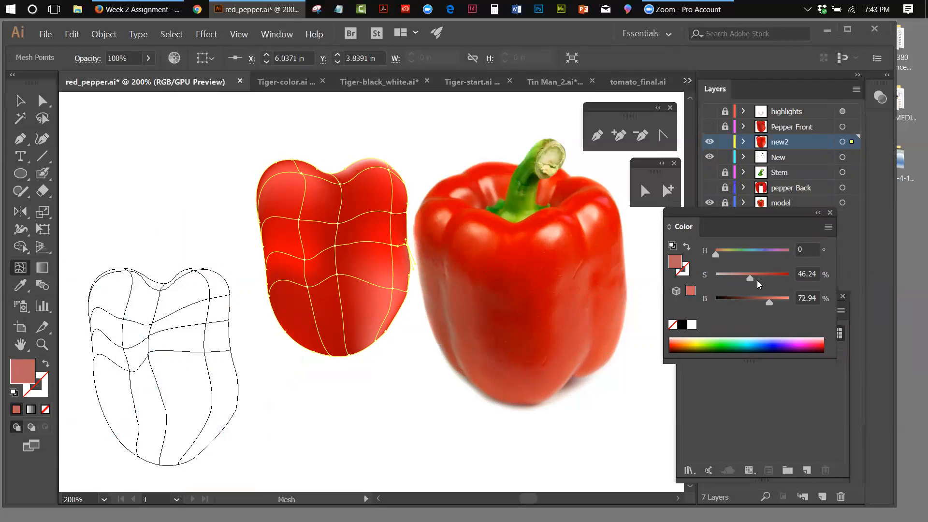
{"action": "left_click_drag", "start_coordinate": [748, 277], "coordinate": [741, 277]}
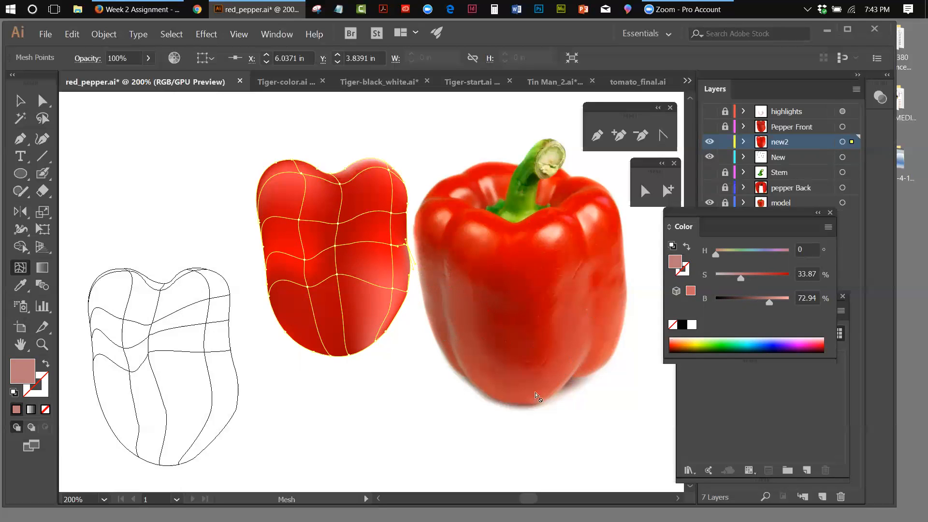
{"action": "left_click", "coordinate": [352, 355]}
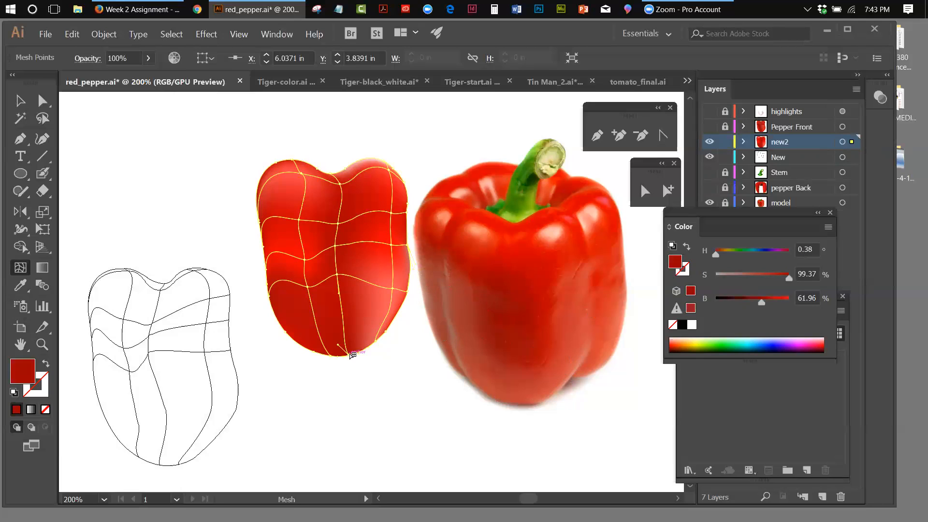
{"action": "left_click_drag", "start_coordinate": [789, 279], "coordinate": [766, 280]}
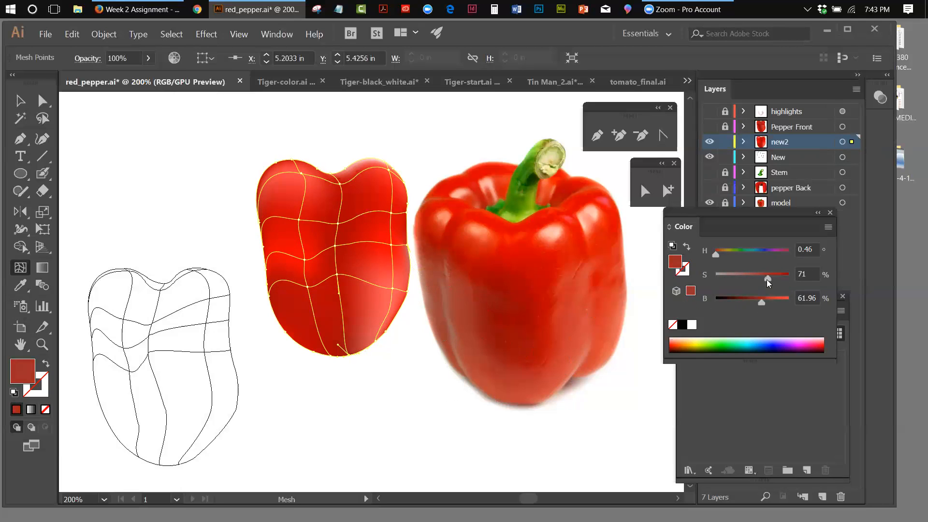
Lower the saturation of the bottom mesh point left of center to about 65% and the lower-left edge point to about 47%
{"action": "left_click", "coordinate": [332, 356]}
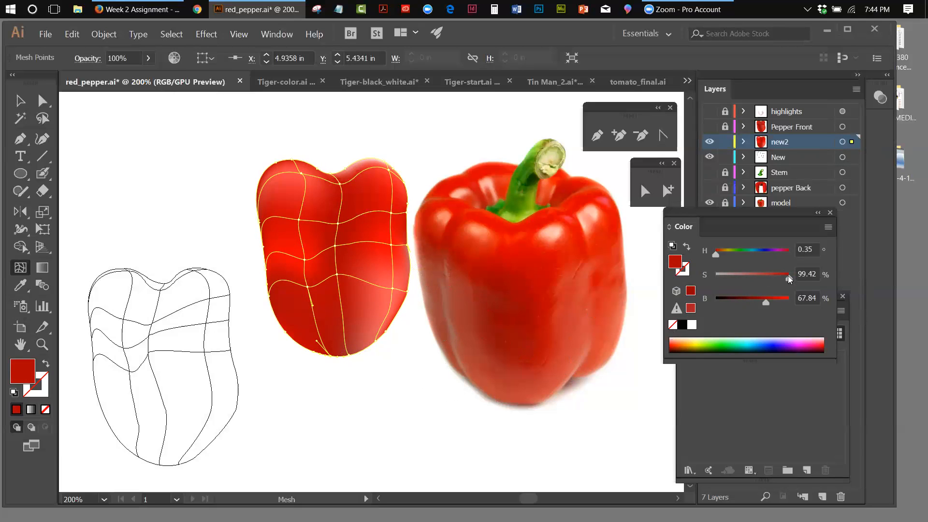
{"action": "left_click_drag", "start_coordinate": [788, 275], "coordinate": [764, 280]}
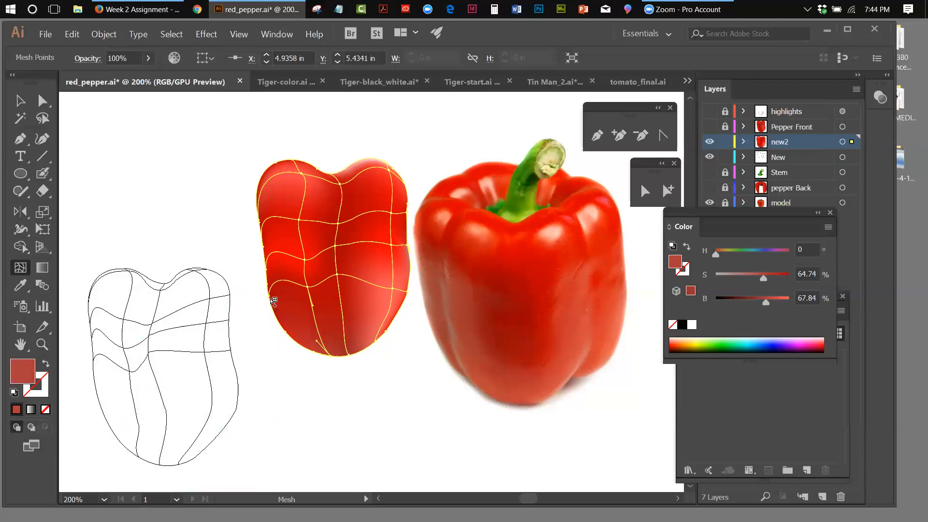
{"action": "left_click", "coordinate": [272, 296]}
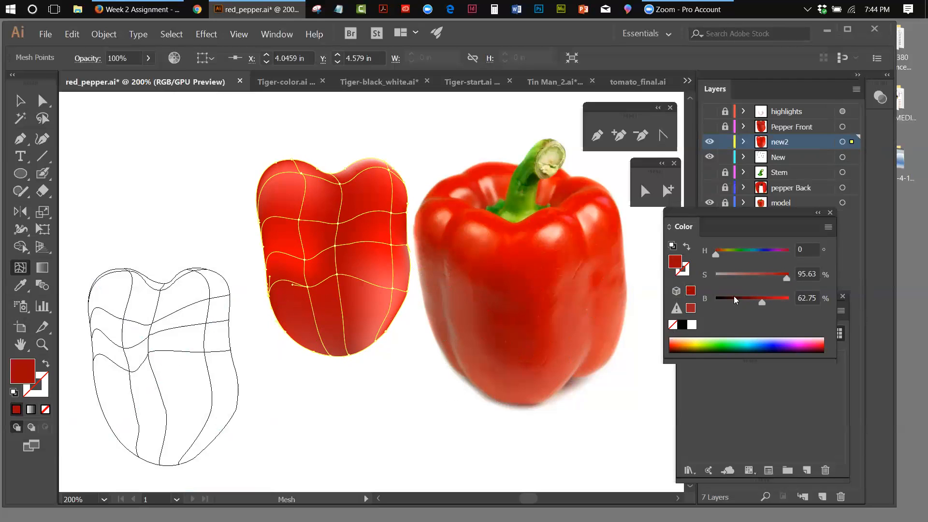
{"action": "left_click_drag", "start_coordinate": [786, 278], "coordinate": [749, 276]}
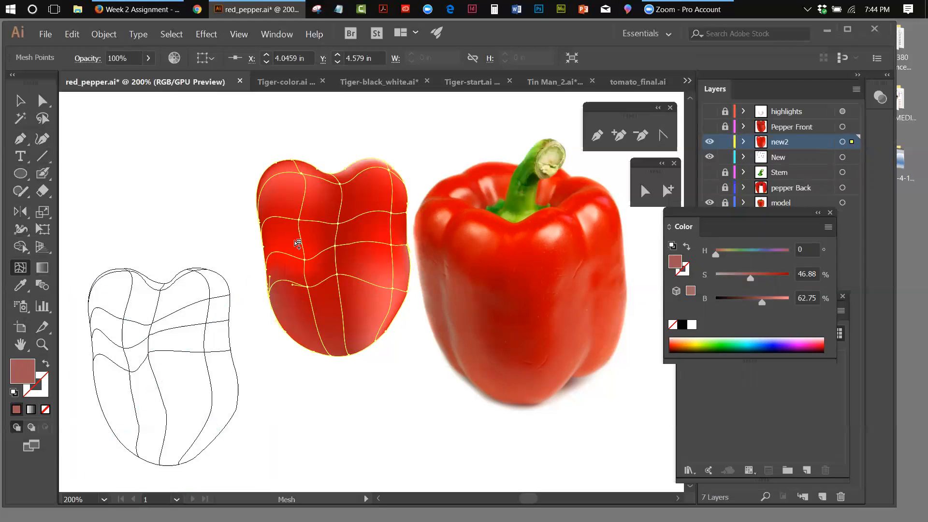
Add a mesh point on the curved line in the pepper's lower left, coloring it swatch red with about 69% saturation
{"action": "left_click", "coordinate": [282, 281]}
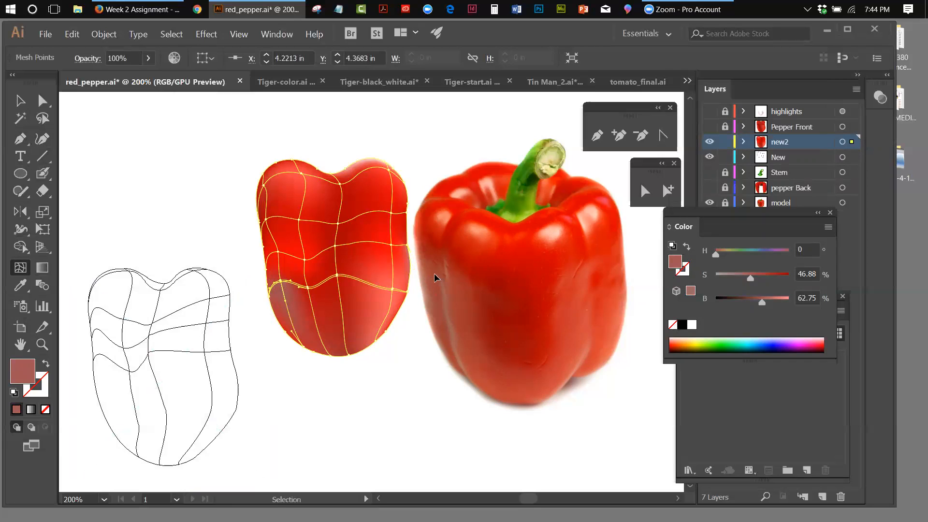
{"action": "key", "text": "ctrl+z"}
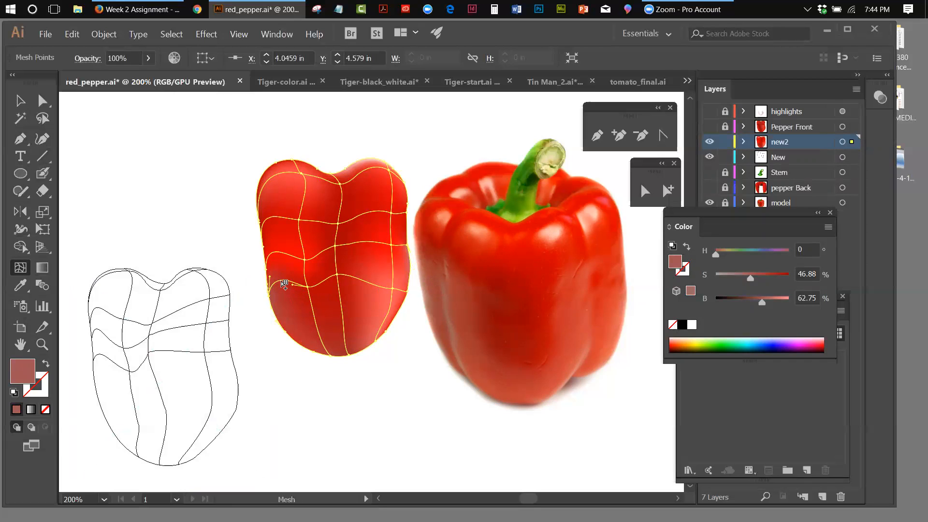
{"action": "left_click", "coordinate": [284, 283]}
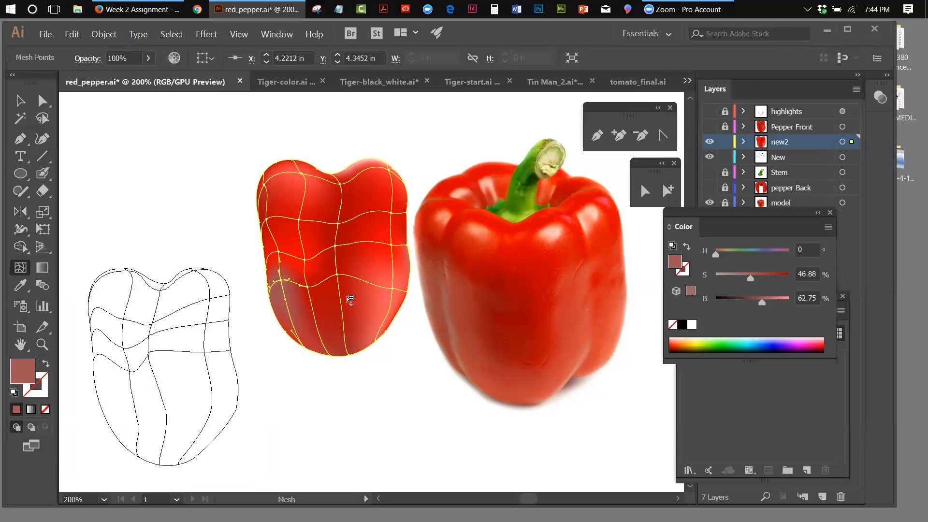
{"action": "left_click_drag", "start_coordinate": [711, 214], "coordinate": [737, 126]}
{"action": "left_click", "coordinate": [715, 355]}
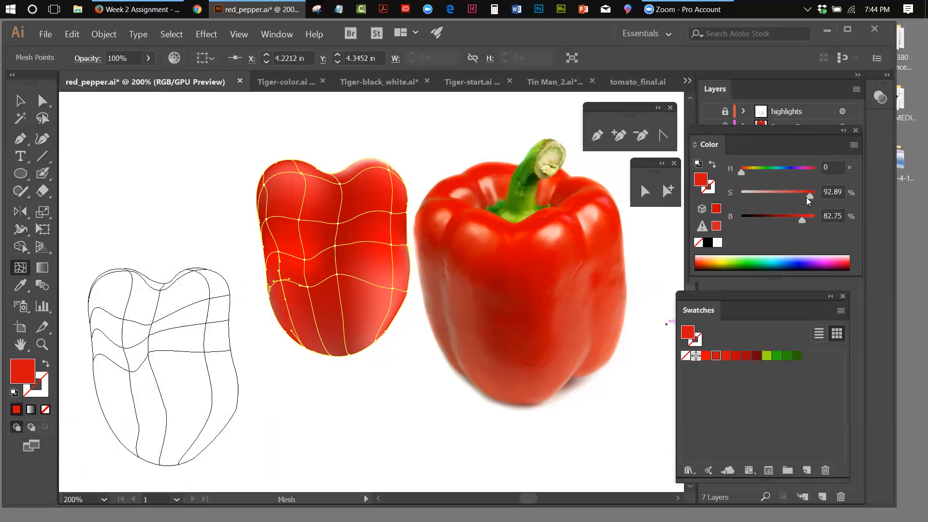
{"action": "left_click_drag", "start_coordinate": [809, 194], "coordinate": [791, 195]}
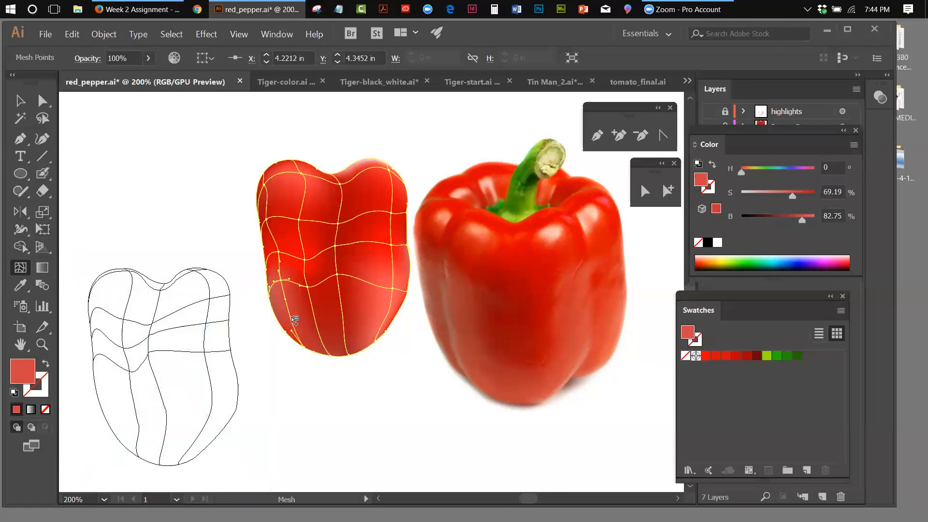
Add a mesh point lower on the new vertical mesh line and color it swatch red with about 65% saturation
{"action": "left_click", "coordinate": [293, 321]}
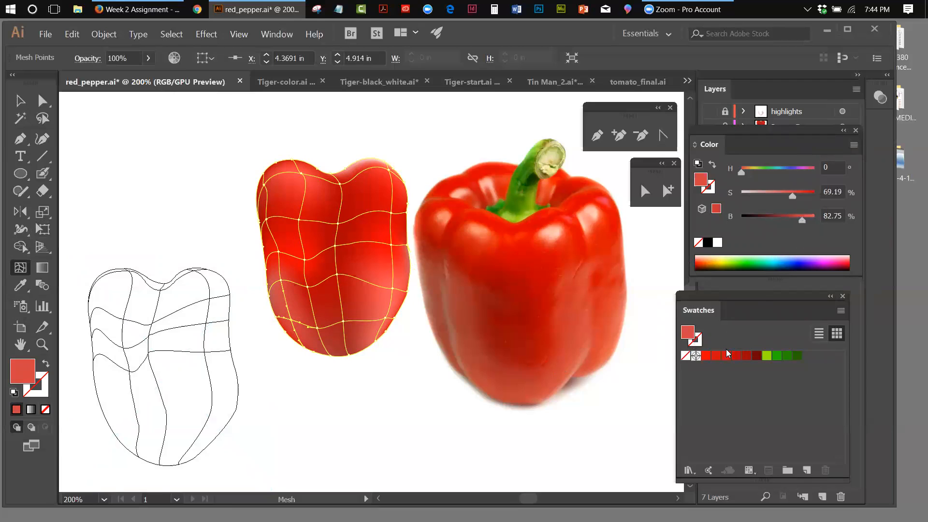
{"action": "left_click", "coordinate": [716, 357]}
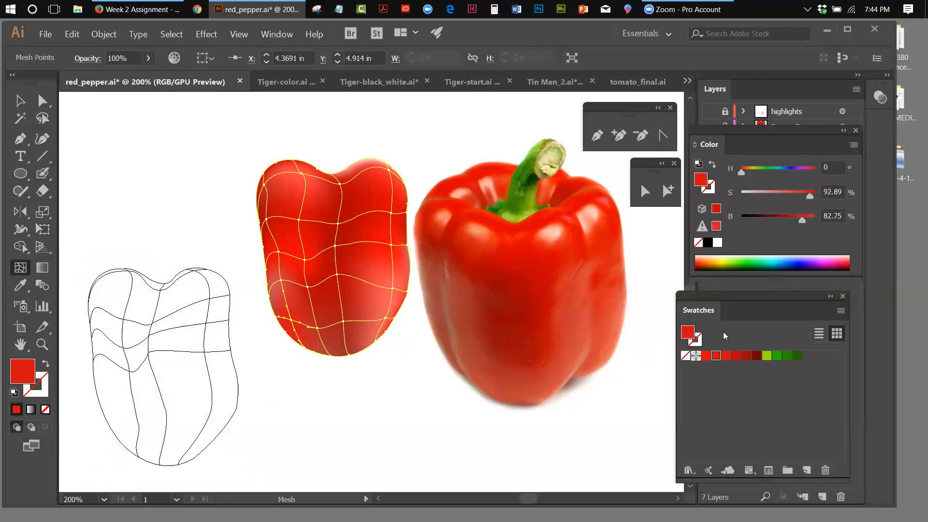
{"action": "left_click_drag", "start_coordinate": [810, 195], "coordinate": [788, 197]}
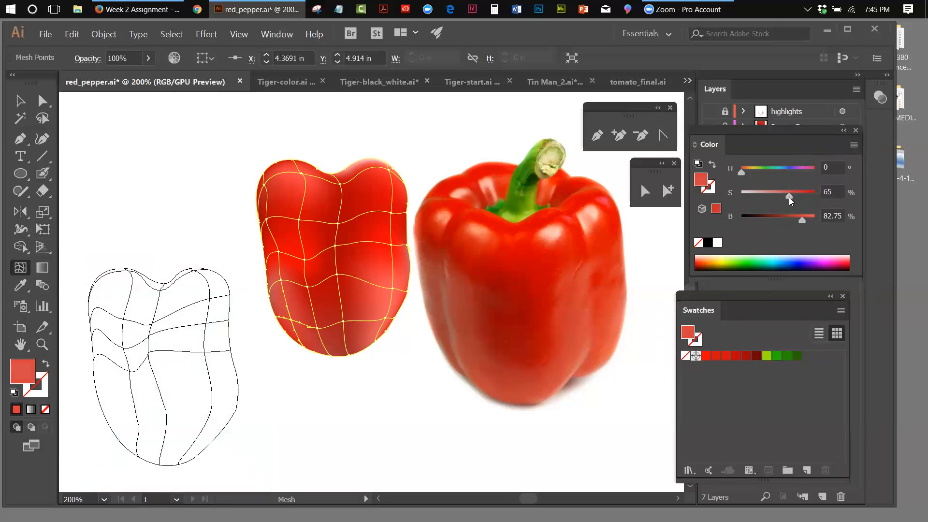
Move the red mesh shape over the front lobe of the pepper photo and deselect it
{"action": "left_click", "coordinate": [20, 101]}
{"action": "left_click", "coordinate": [151, 145]}
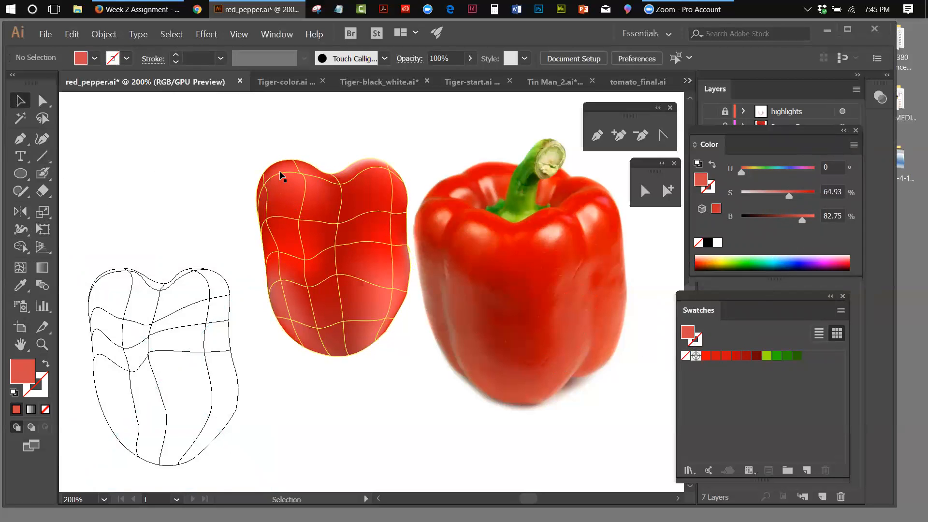
{"action": "left_click_drag", "start_coordinate": [279, 172], "coordinate": [459, 221]}
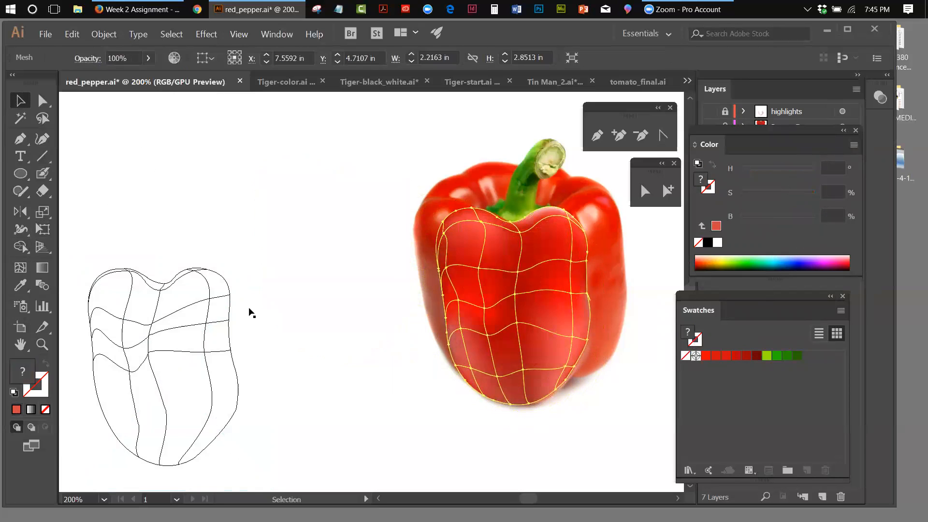
{"action": "left_click", "coordinate": [272, 330]}
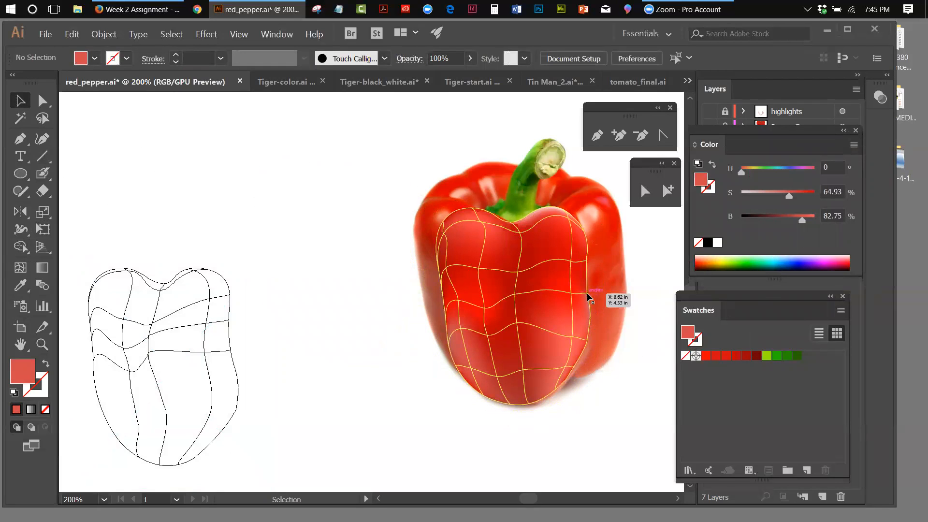
Lower the saturation of the mesh point near the lower-right edge of the front lobe to about 59%
{"action": "left_click", "coordinate": [588, 297]}
{"action": "left_click", "coordinate": [20, 267]}
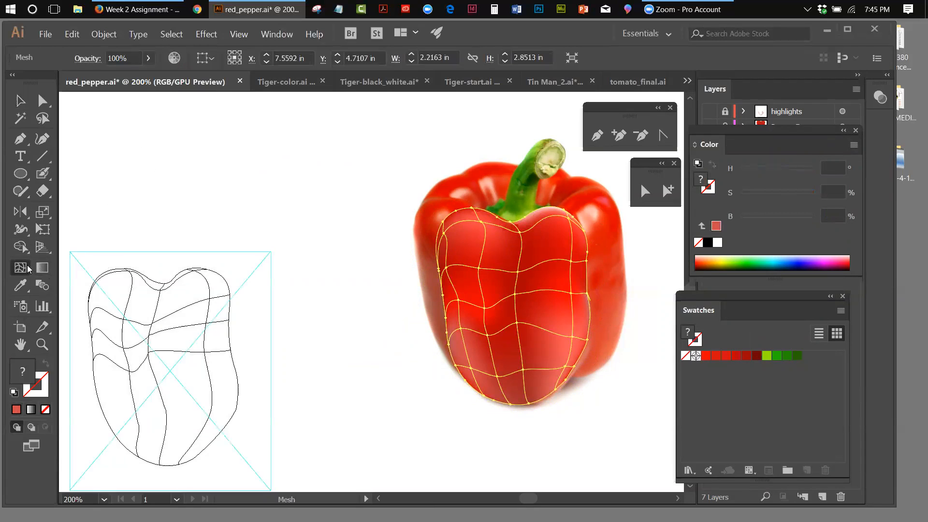
{"action": "left_click", "coordinate": [575, 367]}
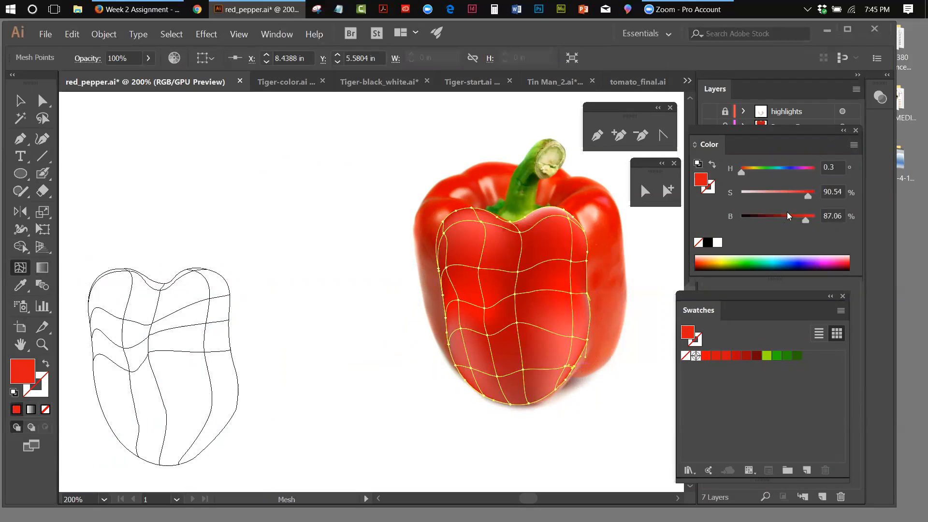
{"action": "left_click_drag", "start_coordinate": [809, 195], "coordinate": [786, 194]}
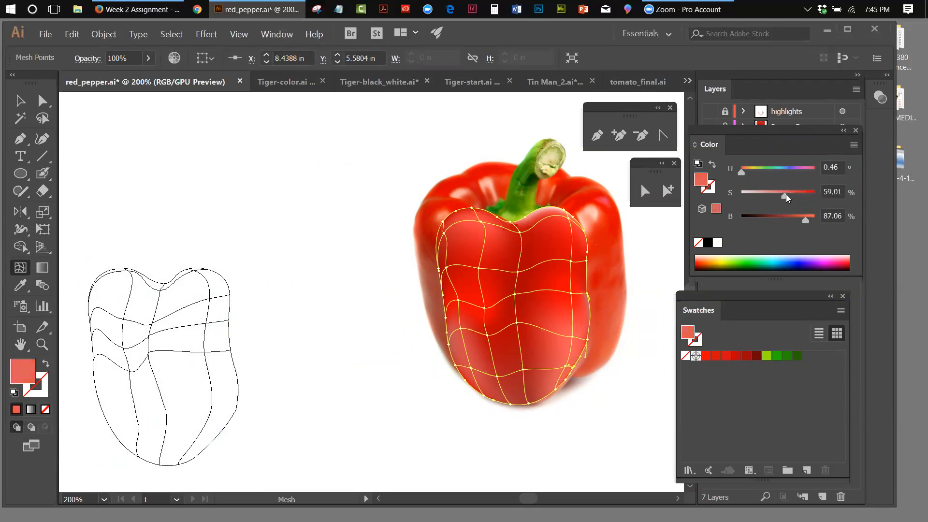
Lower the saturation of the next mesh point up the right edge to about 64%, and deselect the mesh
{"action": "left_click", "coordinate": [590, 340]}
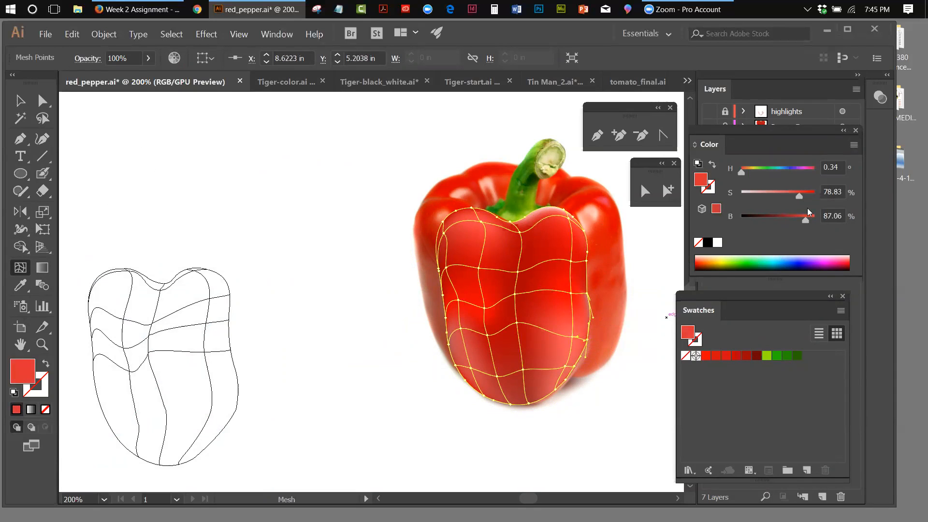
{"action": "left_click_drag", "start_coordinate": [800, 197], "coordinate": [787, 196]}
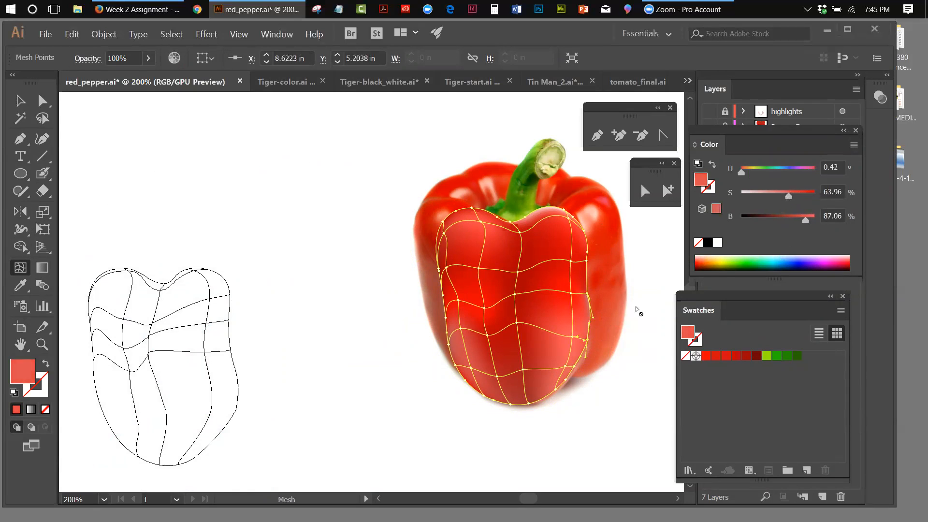
{"action": "left_click", "coordinate": [20, 100]}
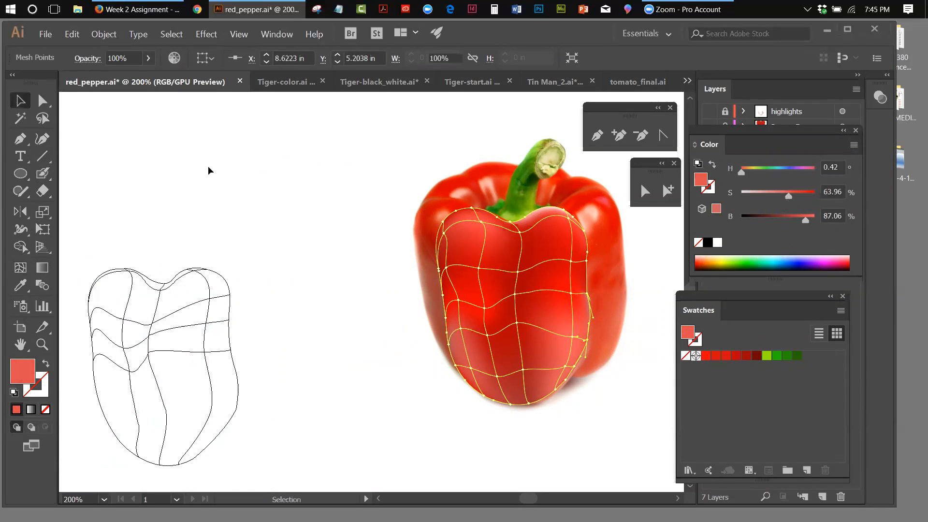
{"action": "left_click", "coordinate": [210, 171]}
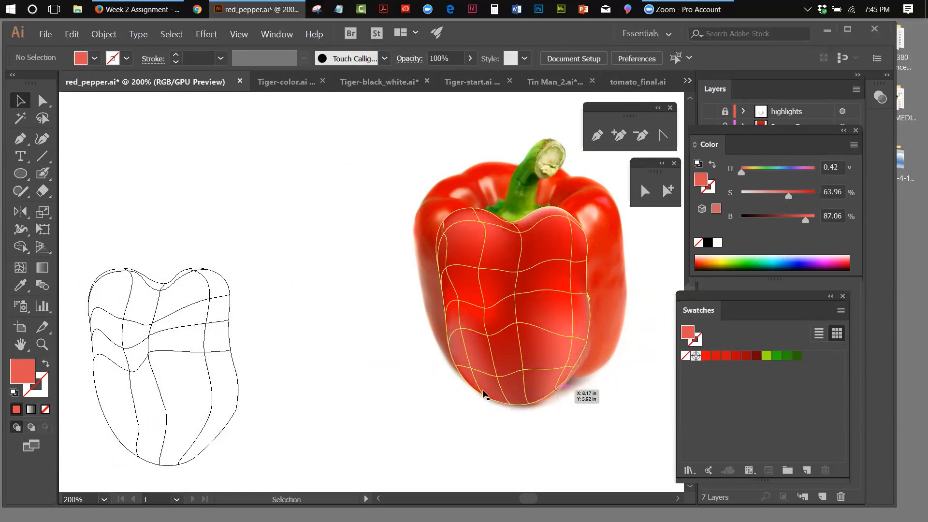
Lower the saturation of the bottom-right edge mesh point to about 51%, and deselect the mesh
{"action": "left_click", "coordinate": [20, 268]}
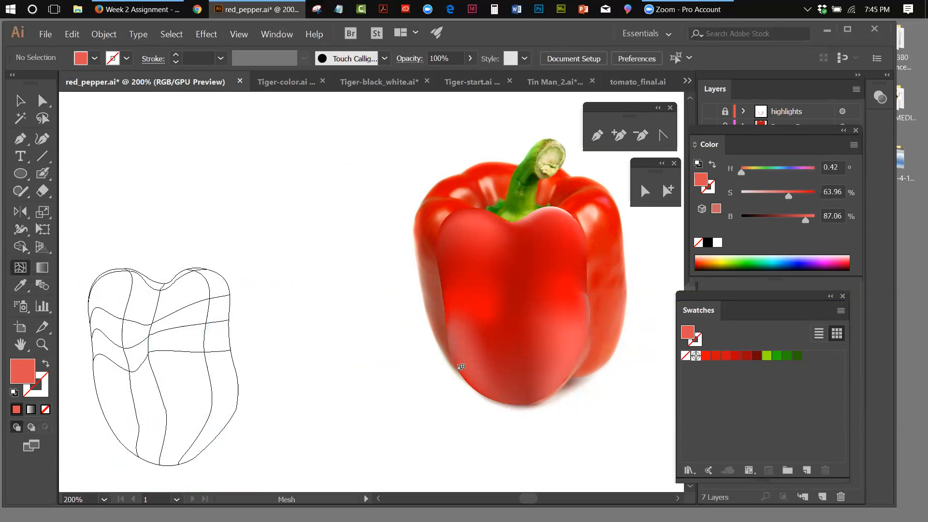
{"action": "left_click", "coordinate": [557, 392]}
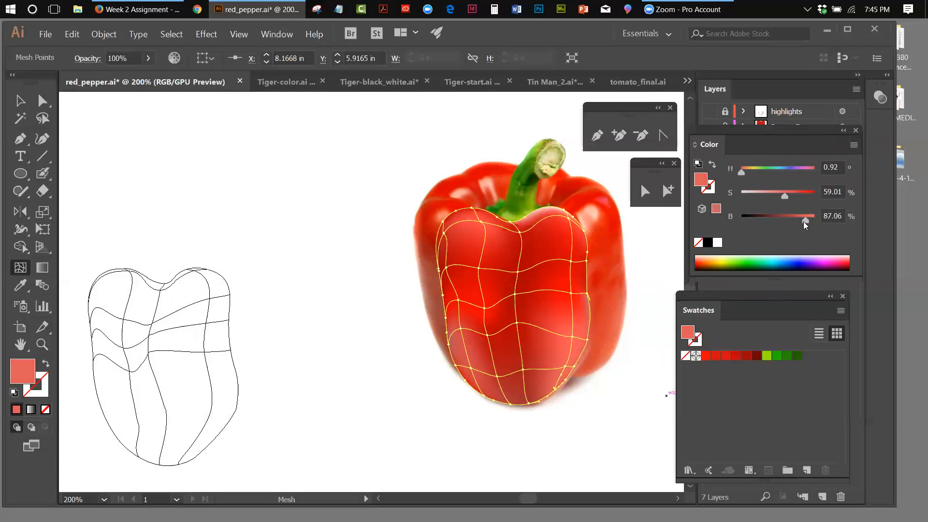
{"action": "left_click_drag", "start_coordinate": [784, 196], "coordinate": [779, 197]}
{"action": "left_click", "coordinate": [20, 102]}
{"action": "left_click", "coordinate": [354, 232]}
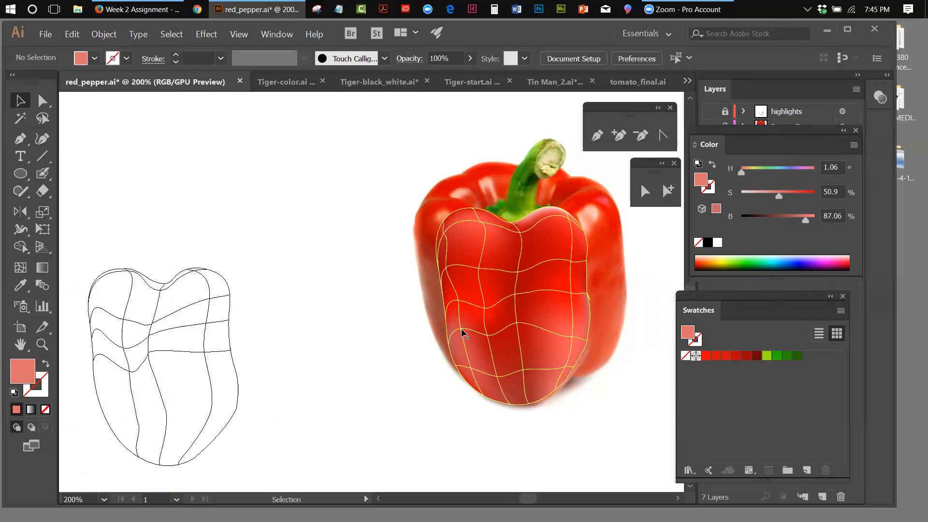
Lower the saturation of the mesh point near the middle of the lobe's left side to about 81%, and deselect the mesh
{"action": "left_click", "coordinate": [460, 303]}
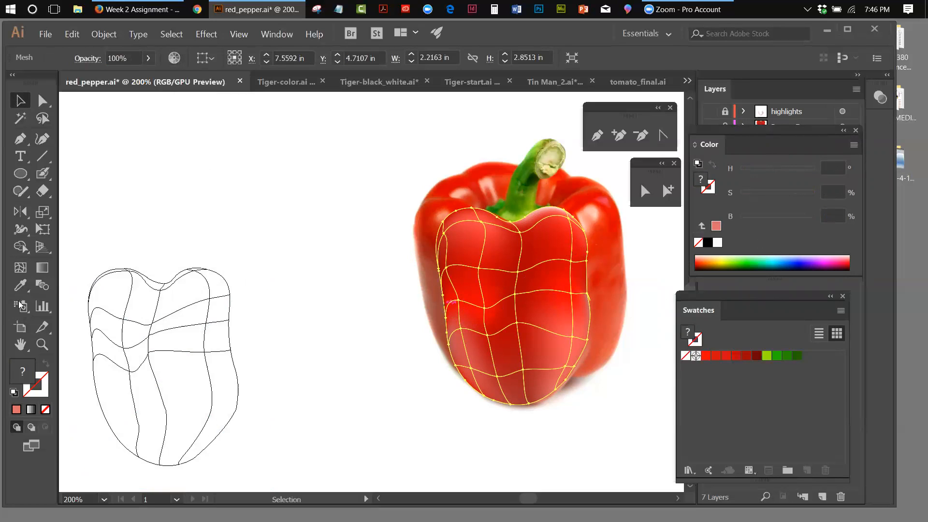
{"action": "left_click", "coordinate": [20, 267]}
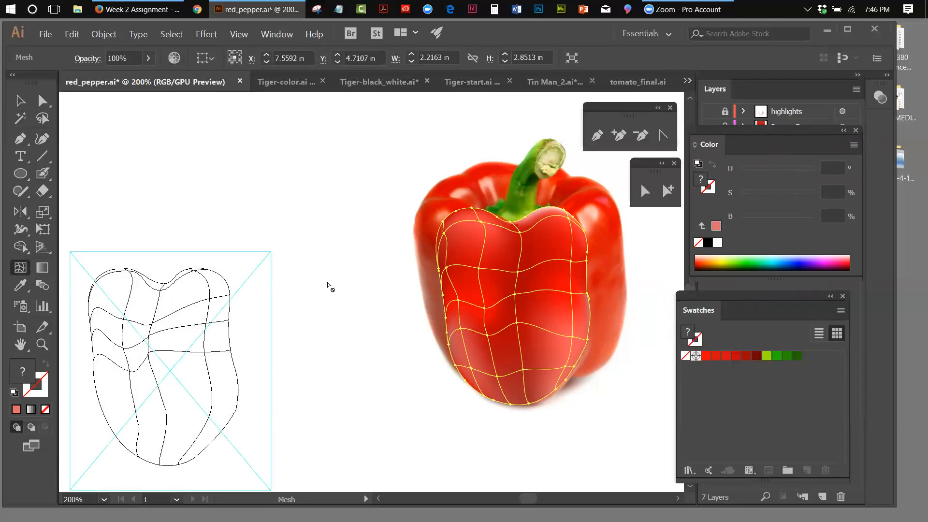
{"action": "left_click", "coordinate": [461, 300]}
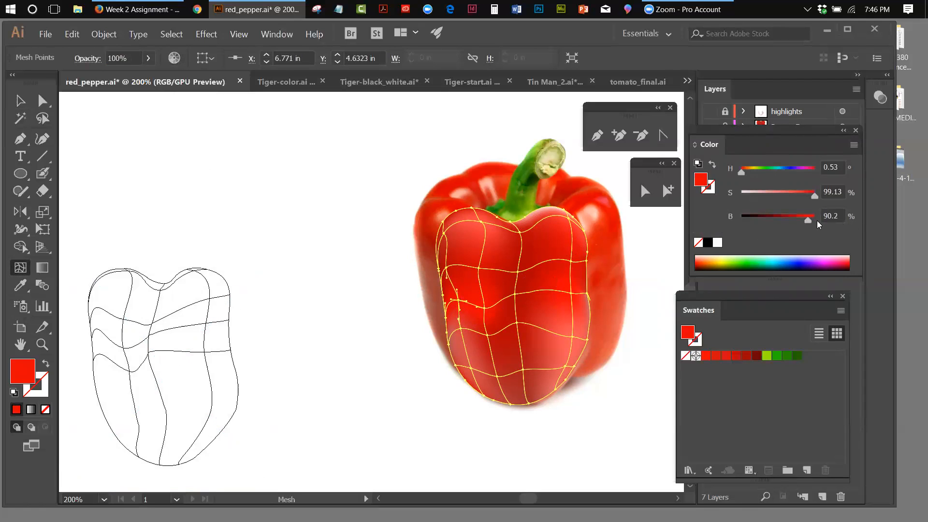
{"action": "left_click_drag", "start_coordinate": [811, 196], "coordinate": [799, 194]}
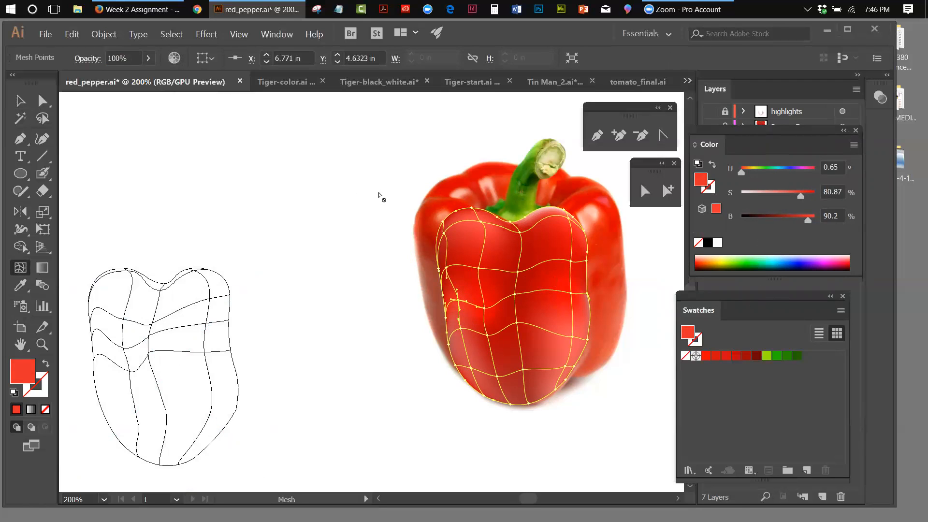
{"action": "left_click", "coordinate": [20, 100]}
{"action": "left_click", "coordinate": [180, 149]}
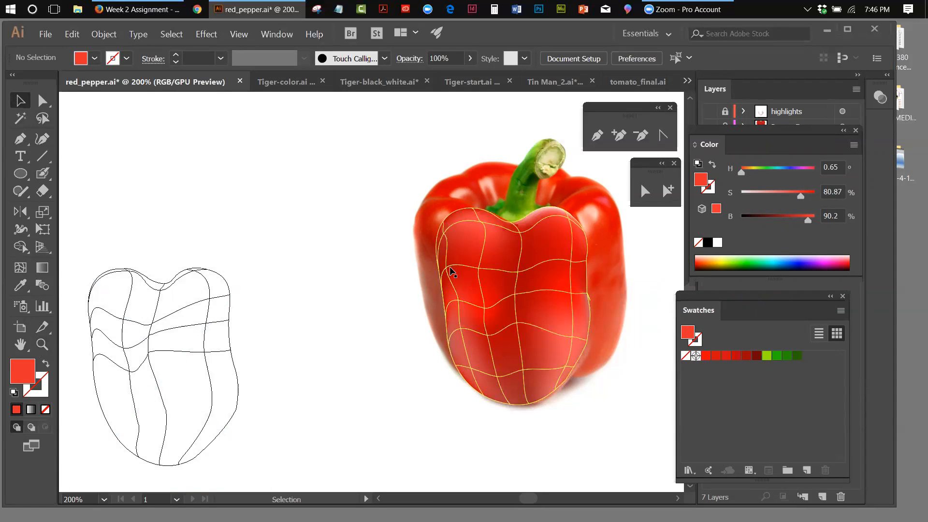
Raise the brightness of the mesh point on the lobe's upper-left side to about 77%, and deselect the mesh
{"action": "left_click", "coordinate": [21, 267]}
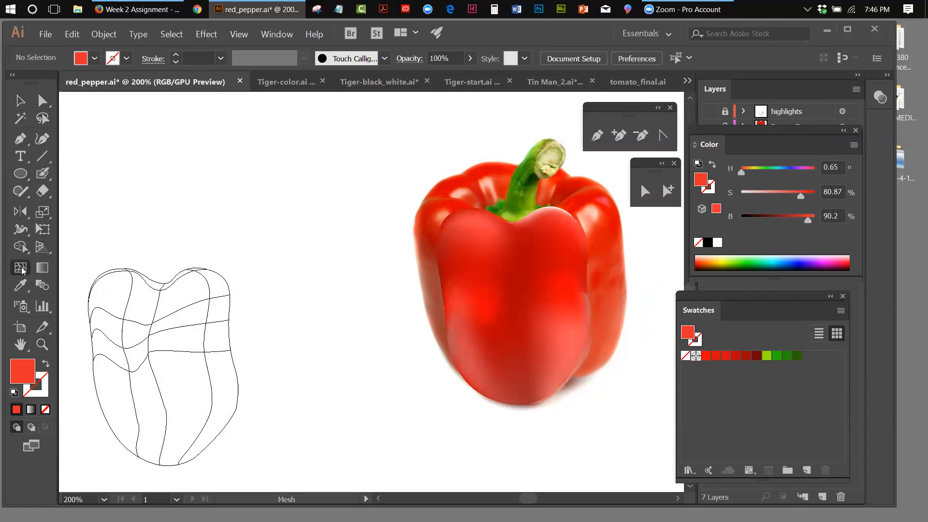
{"action": "left_click", "coordinate": [450, 268]}
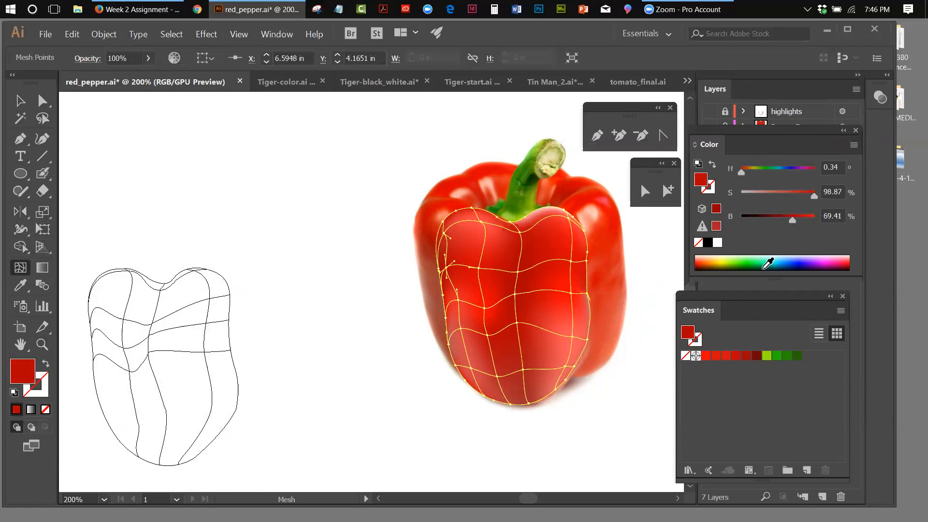
{"action": "left_click_drag", "start_coordinate": [793, 221], "coordinate": [799, 220]}
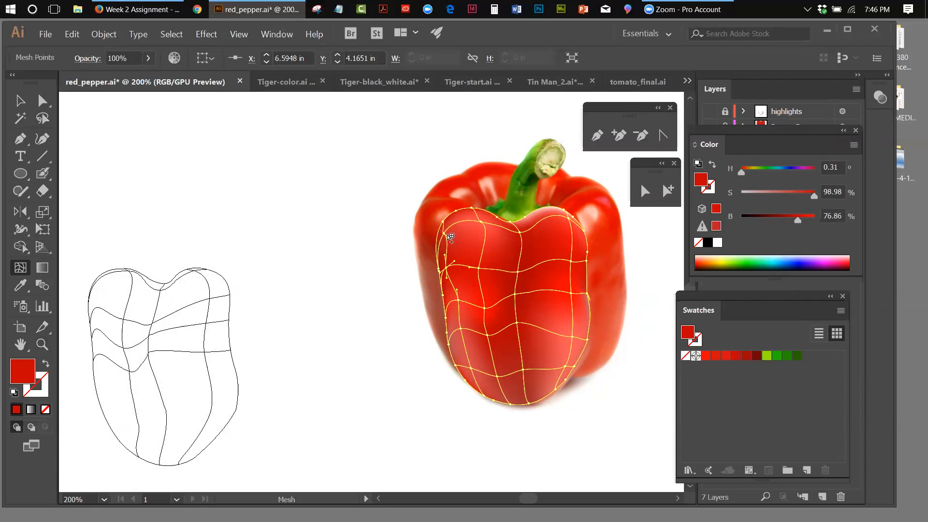
{"action": "left_click_drag", "start_coordinate": [445, 236], "coordinate": [440, 235]}
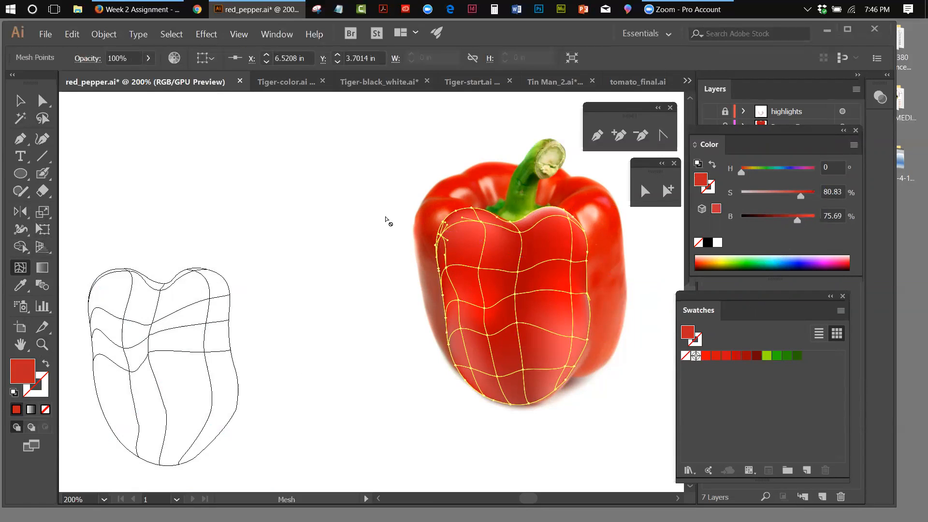
{"action": "left_click", "coordinate": [19, 100]}
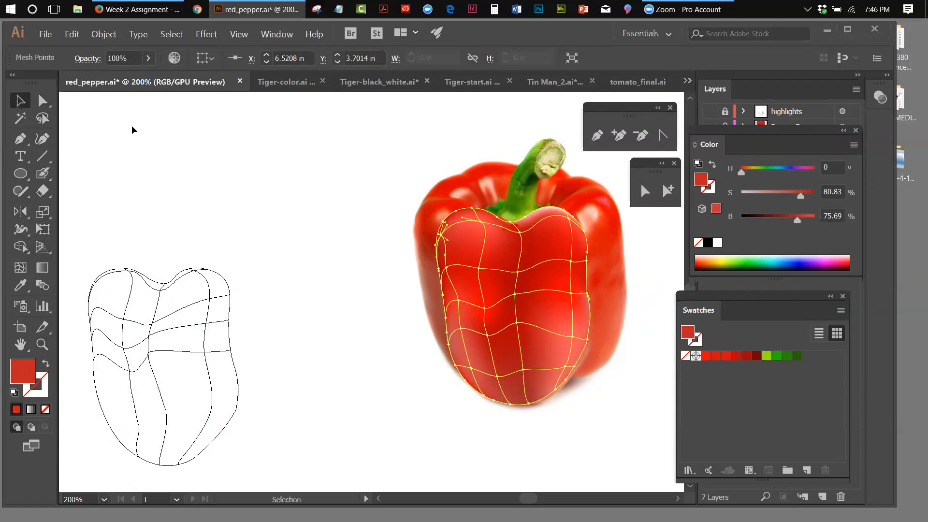
{"action": "left_click", "coordinate": [131, 127]}
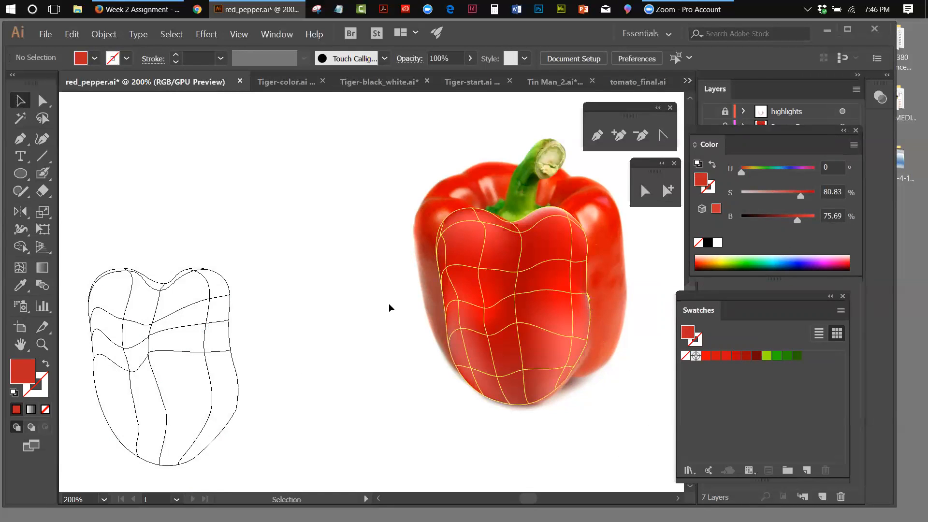
Pull in the lower direction handle of the mesh point midway down the lobe's right edge to follow the pepper's outline
{"action": "left_click", "coordinate": [20, 270]}
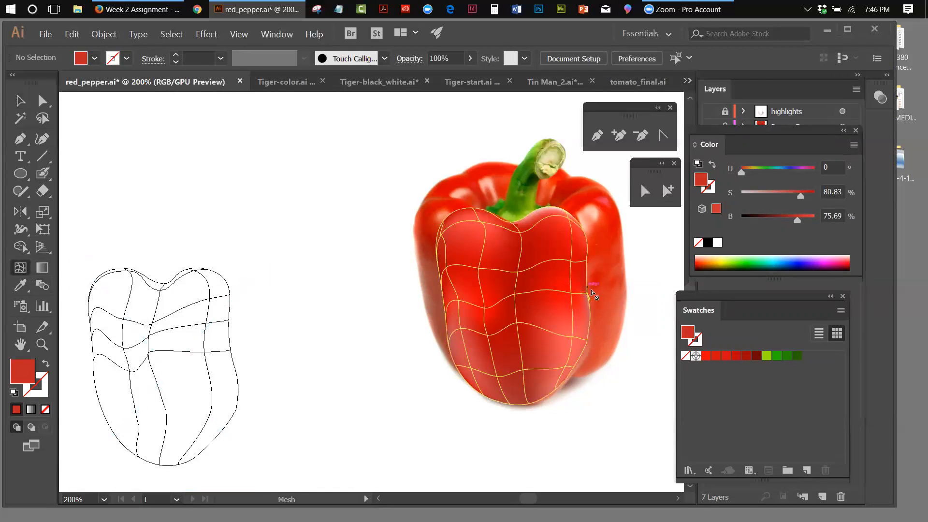
{"action": "left_click", "coordinate": [604, 301]}
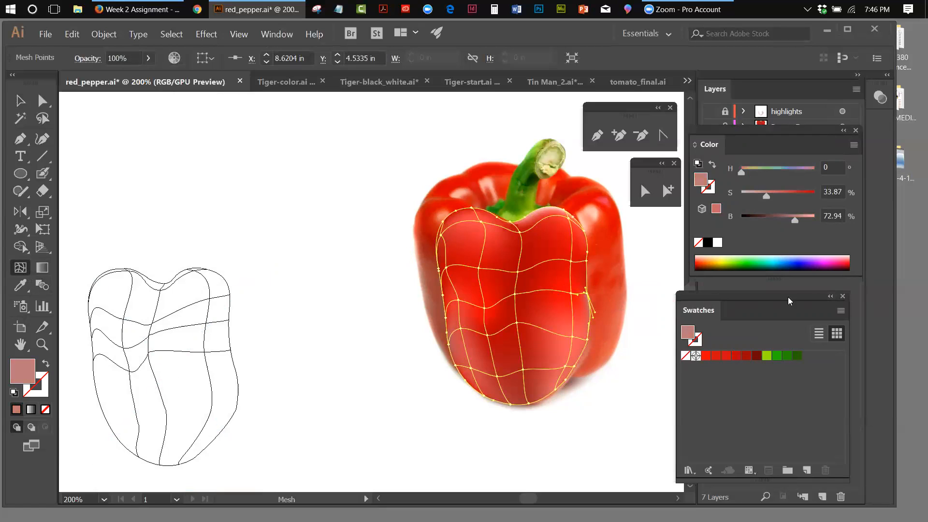
{"action": "left_click_drag", "start_coordinate": [594, 312], "coordinate": [592, 318]}
{"action": "left_click_drag", "start_coordinate": [595, 322], "coordinate": [589, 317]}
Recolor the middle right-edge mesh point with the second red swatch (saturation 92.89%, brightness 82.75%), and deselect the mesh
{"action": "left_click", "coordinate": [725, 355]}
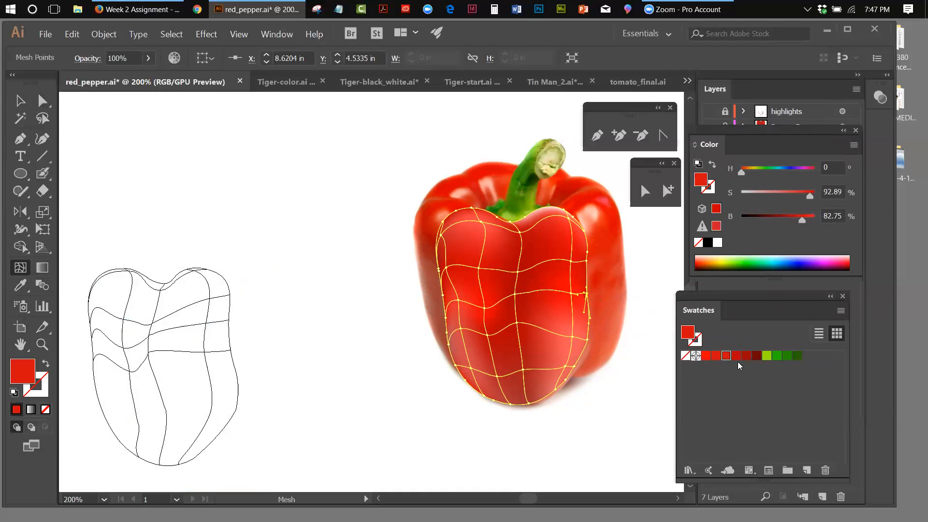
{"action": "left_click", "coordinate": [717, 357]}
{"action": "left_click", "coordinate": [21, 100]}
{"action": "left_click", "coordinate": [206, 134]}
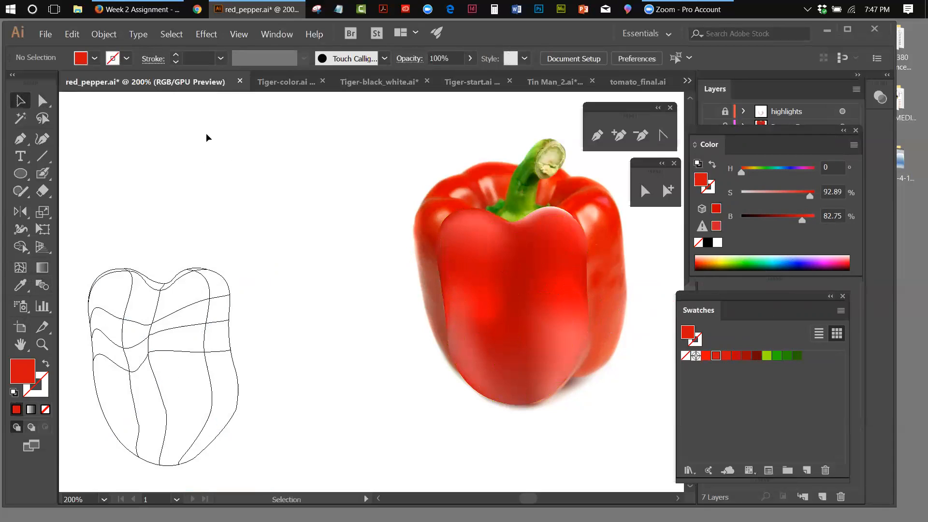
Raise the brightness of the middle right-edge mesh point to about 89%, and adjust the color of the point above it
{"action": "left_click", "coordinate": [589, 283]}
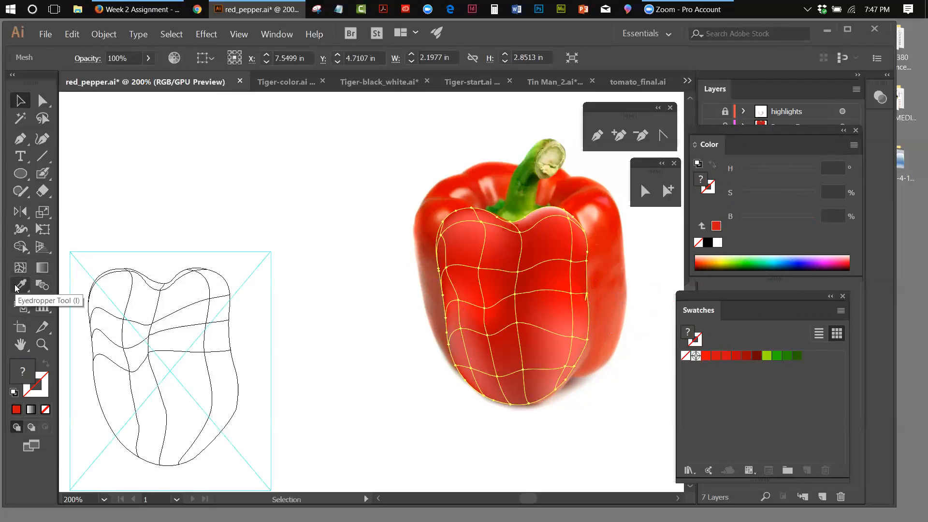
{"action": "left_click", "coordinate": [20, 268]}
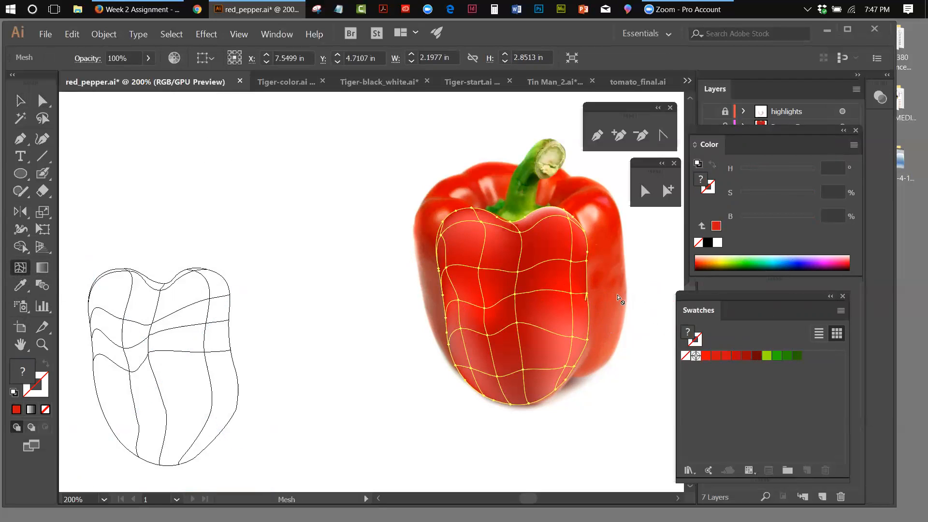
{"action": "left_click", "coordinate": [585, 294]}
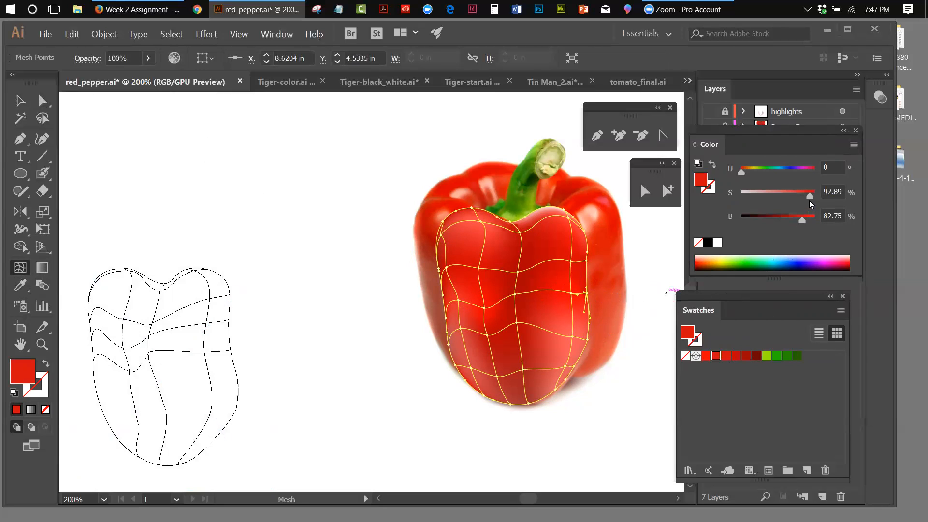
{"action": "left_click", "coordinate": [800, 220]}
{"action": "left_click", "coordinate": [802, 220]}
{"action": "left_click", "coordinate": [805, 220]}
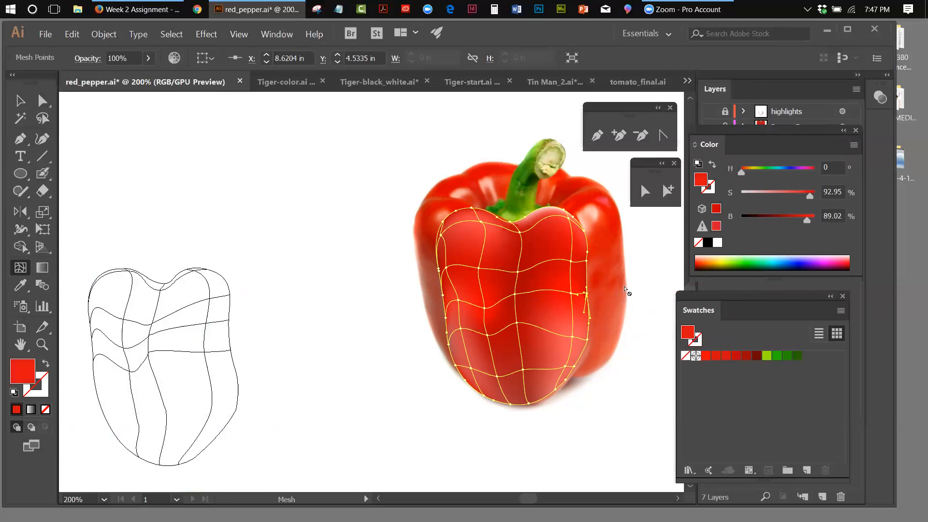
{"action": "left_click", "coordinate": [590, 261]}
{"action": "left_click_drag", "start_coordinate": [798, 220], "coordinate": [811, 196]}
Recolor the white mesh point on the lobe's top-right edge with the bright red swatch fc0606, and deselect the mesh
{"action": "left_click", "coordinate": [567, 212]}
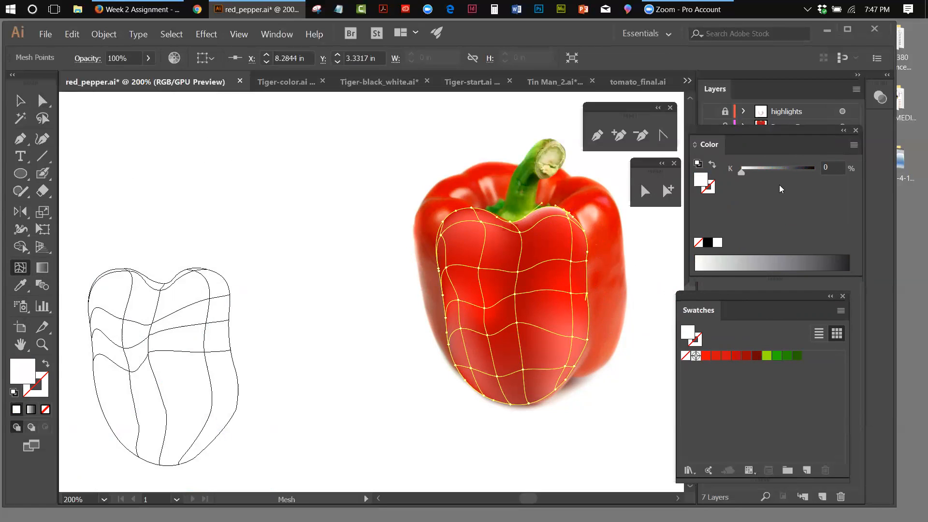
{"action": "left_click", "coordinate": [706, 356]}
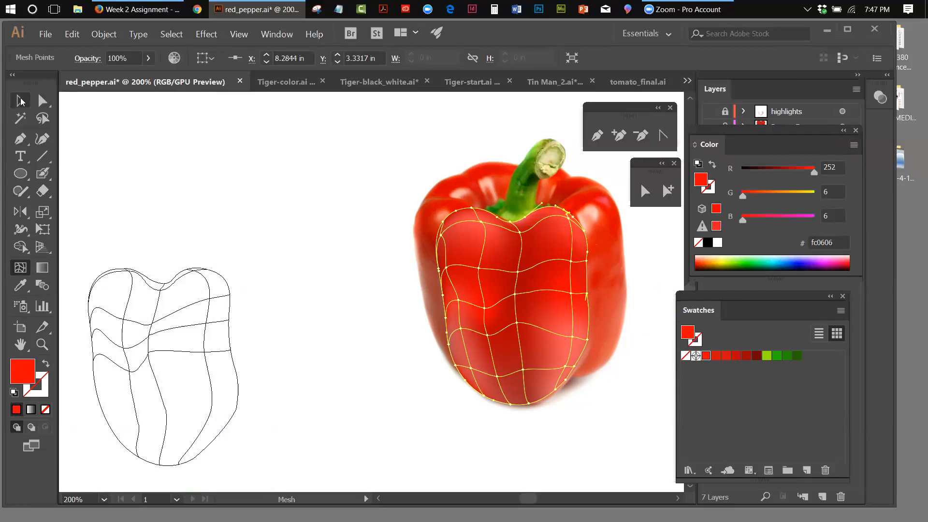
{"action": "left_click", "coordinate": [20, 100]}
{"action": "left_click", "coordinate": [244, 121]}
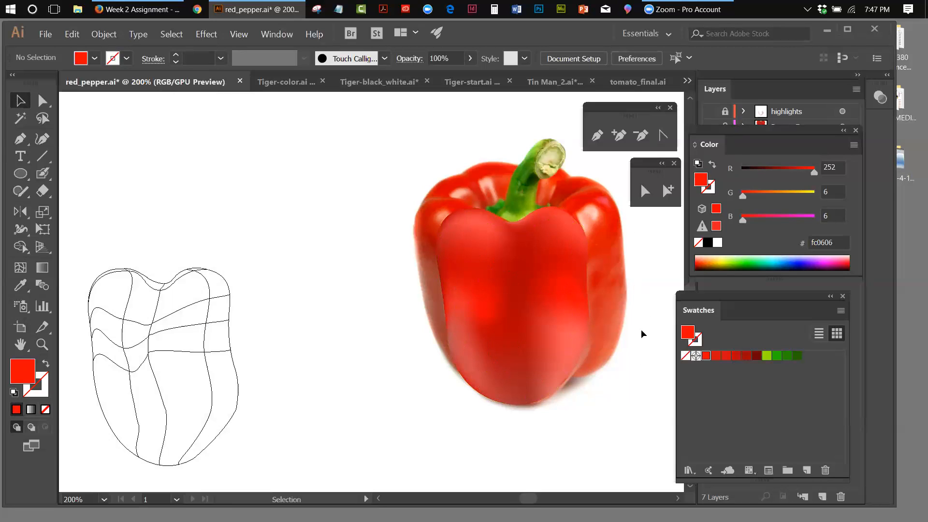
Switch the color sliders to HSB and lower the middle right-edge mesh point's saturation to about 83%, deselecting the mesh
{"action": "left_click", "coordinate": [590, 275]}
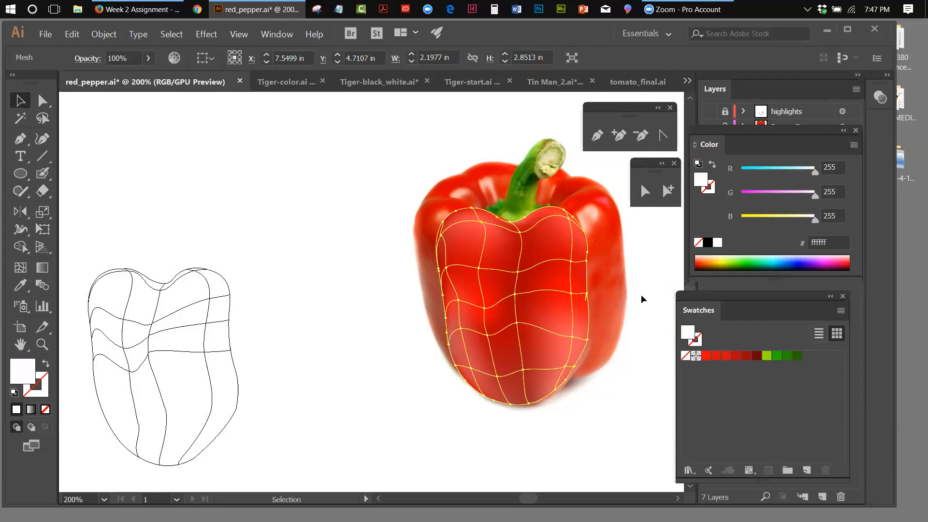
{"action": "key", "text": "u"}
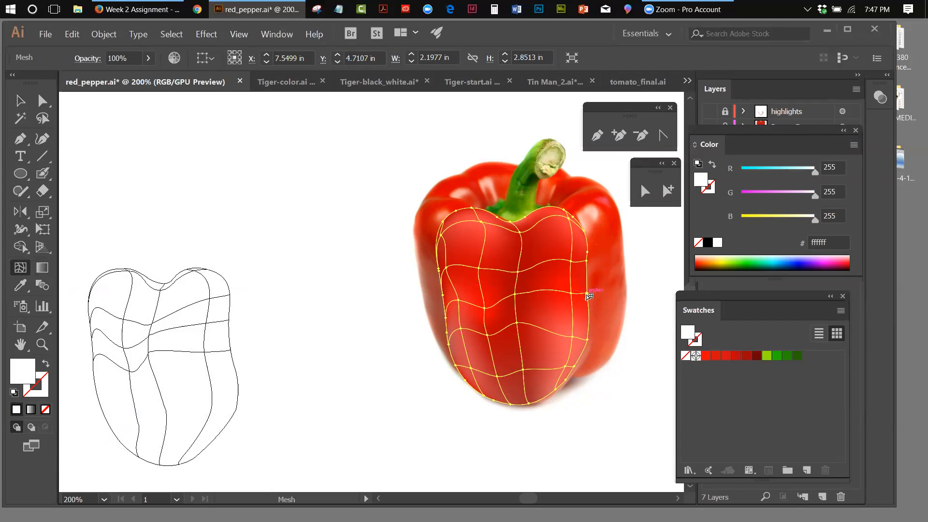
{"action": "left_click", "coordinate": [588, 294]}
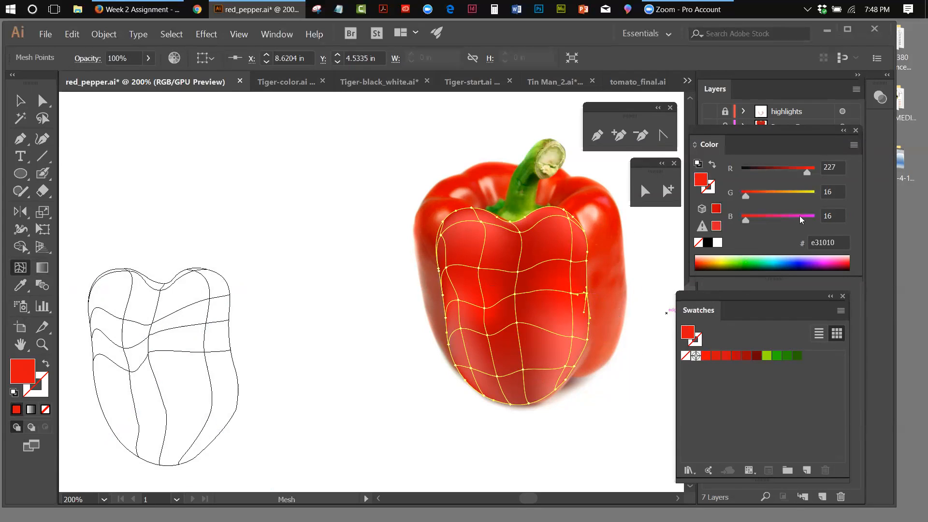
{"action": "left_click", "coordinate": [853, 145]}
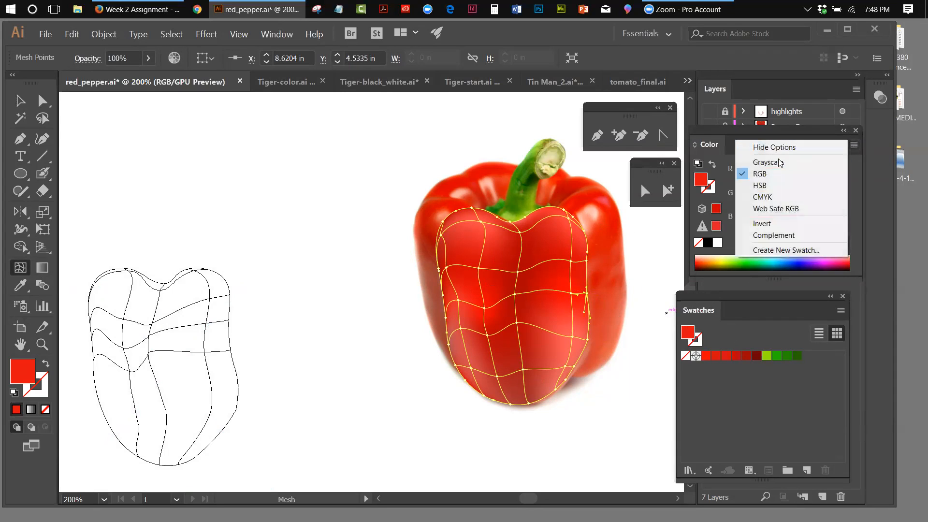
{"action": "left_click", "coordinate": [763, 185]}
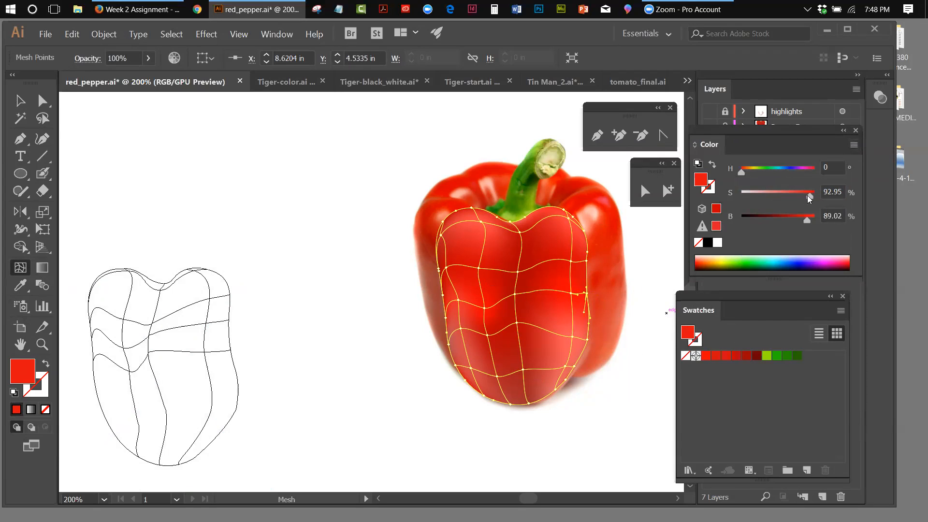
{"action": "left_click_drag", "start_coordinate": [807, 195], "coordinate": [799, 196]}
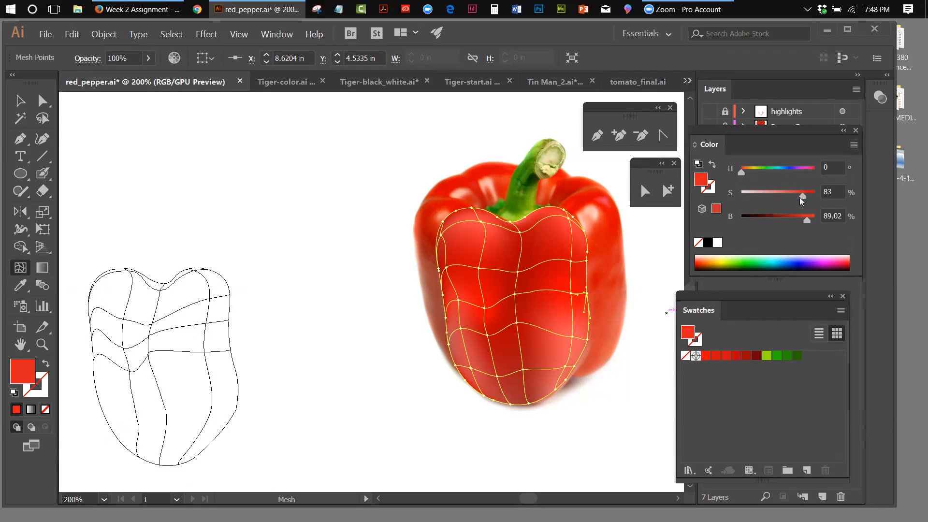
{"action": "key", "text": "v"}
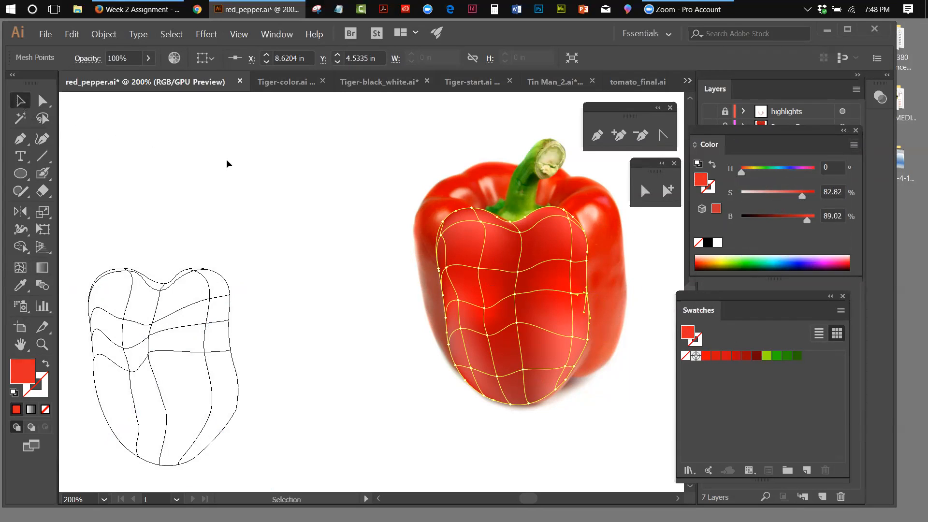
{"action": "left_click", "coordinate": [226, 159]}
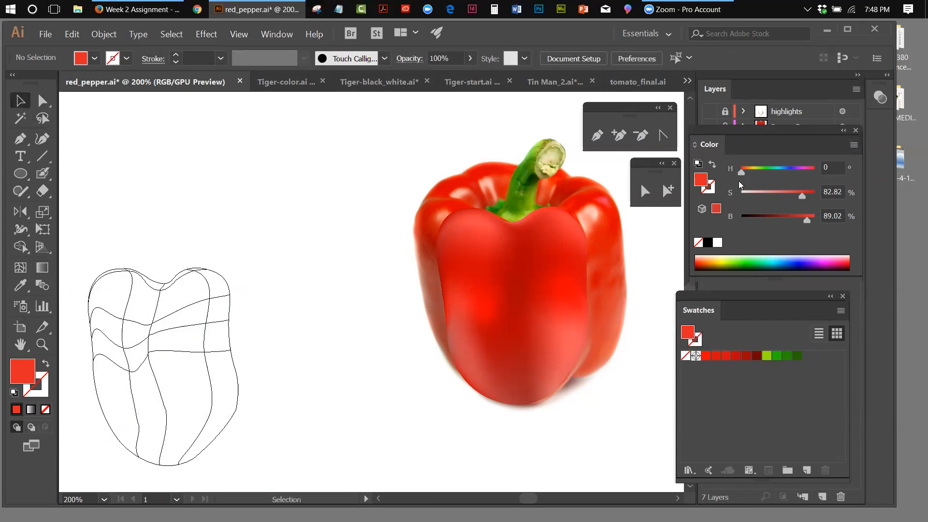
Collapse the Color and Swatches panels and move the Color panel clear of the layer list
{"action": "left_click", "coordinate": [843, 130]}
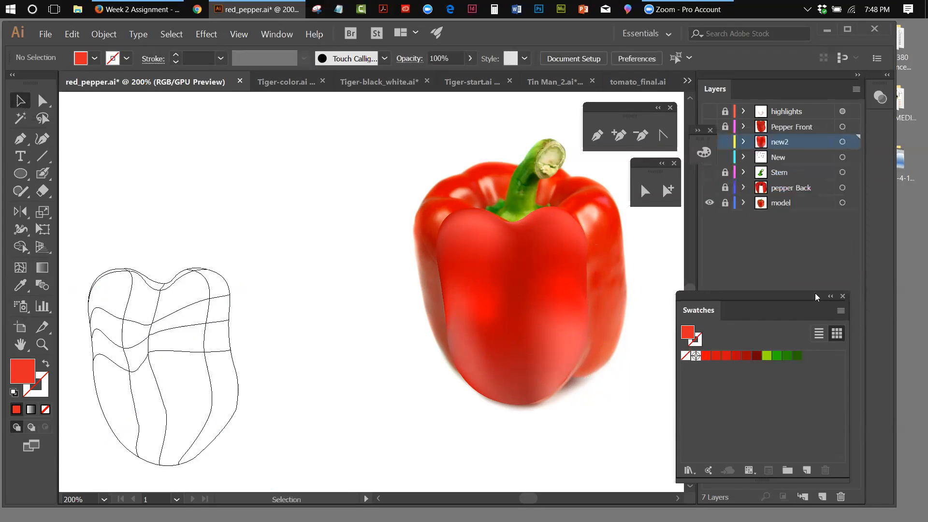
{"action": "left_click", "coordinate": [829, 297]}
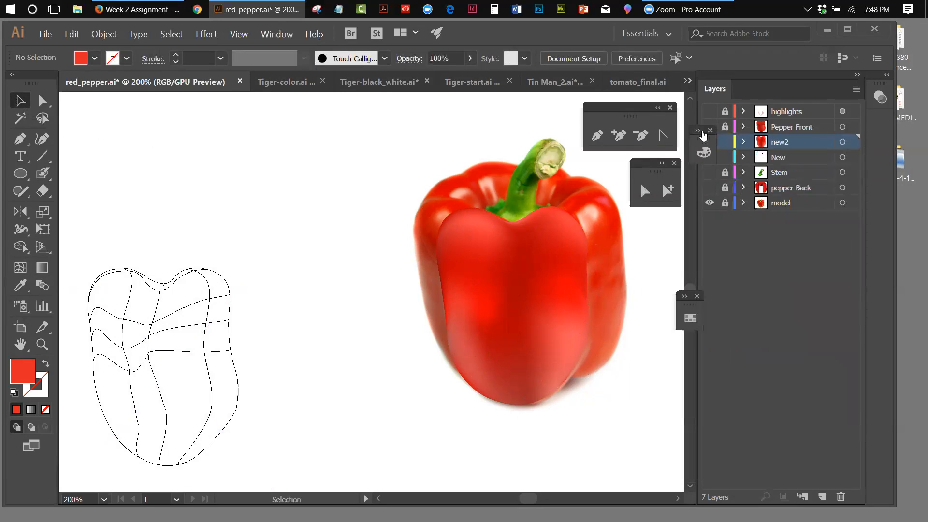
{"action": "left_click_drag", "start_coordinate": [703, 135], "coordinate": [805, 374]}
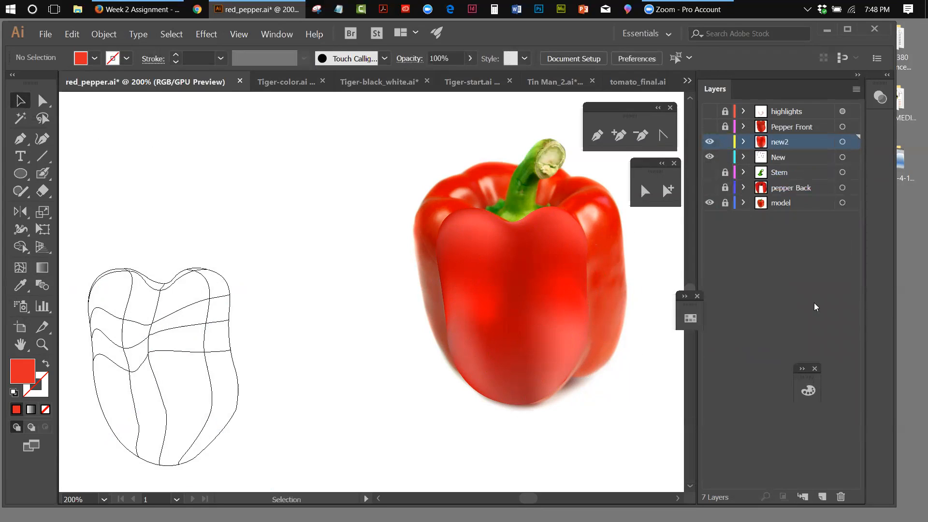
Hide the model reference layer and show the pepper Back layer, leaving Pepper Front hidden
{"action": "left_click", "coordinate": [709, 202]}
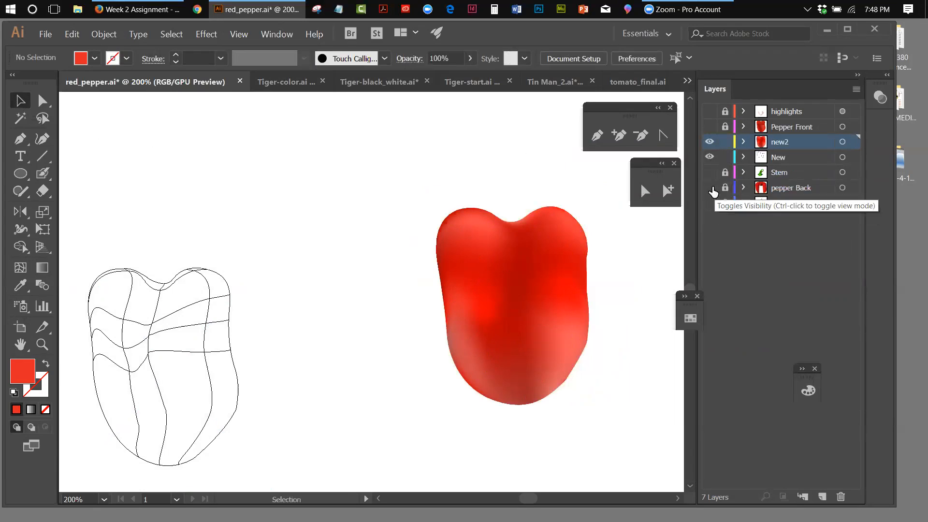
{"action": "left_click", "coordinate": [709, 187]}
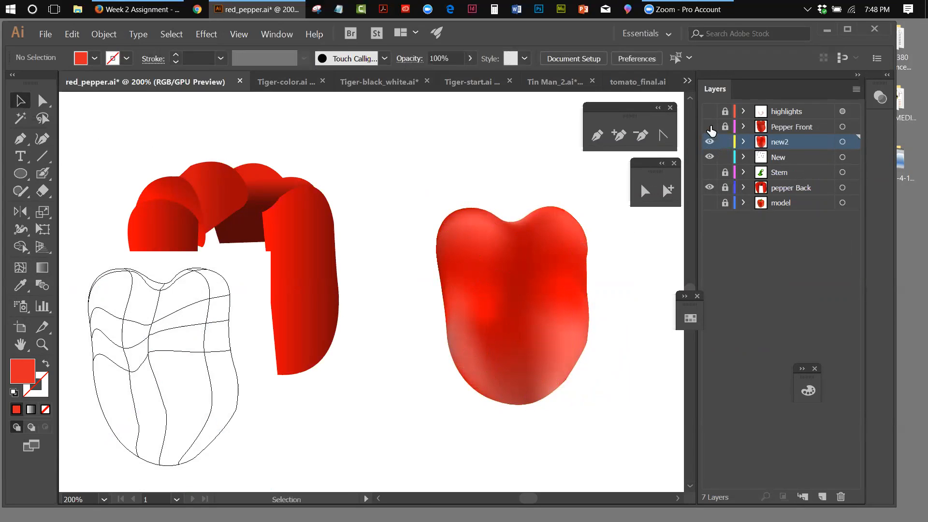
{"action": "left_click", "coordinate": [709, 128]}
{"action": "left_click", "coordinate": [709, 128]}
Move the unfilled mesh outline away below the pepper and place the shaded front lobe onto the pepper back
{"action": "mouse_move", "coordinate": [167, 285]}
{"action": "left_mouse_down"}
{"action": "mouse_move", "coordinate": [332, 442]}
{"action": "mouse_move", "coordinate": [460, 470]}
{"action": "mouse_move", "coordinate": [473, 487]}
{"action": "left_mouse_up"}
{"action": "left_click", "coordinate": [518, 288]}
{"action": "left_click_drag", "start_coordinate": [524, 276], "coordinate": [242, 266]}
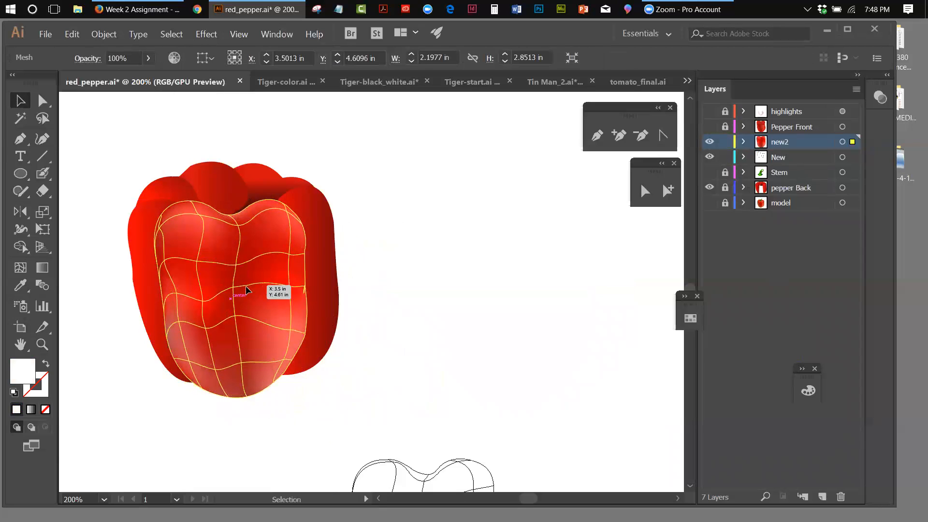
{"action": "left_click", "coordinate": [433, 277]}
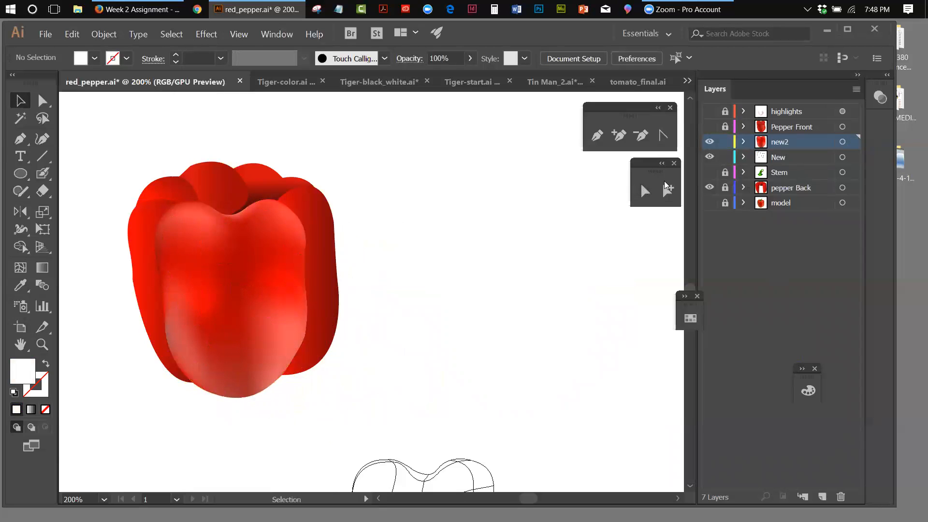
Show the Stem and highlights layers, and shift the shaded lobe slightly down to meet the base of the stem
{"action": "left_click", "coordinate": [708, 172]}
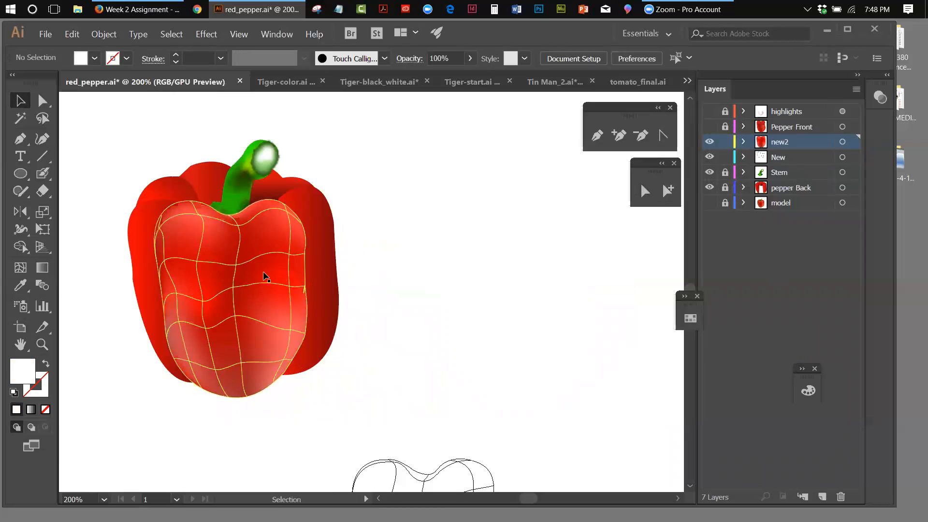
{"action": "mouse_move", "coordinate": [229, 269]}
{"action": "left_mouse_down"}
{"action": "mouse_move", "coordinate": [233, 295]}
{"action": "mouse_move", "coordinate": [232, 286]}
{"action": "left_mouse_up"}
{"action": "left_click", "coordinate": [501, 246]}
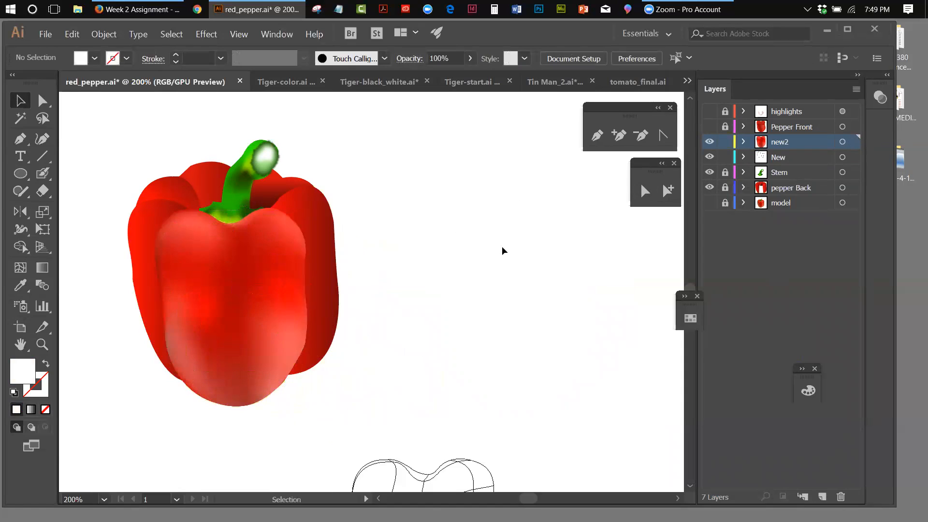
{"action": "left_click", "coordinate": [709, 112]}
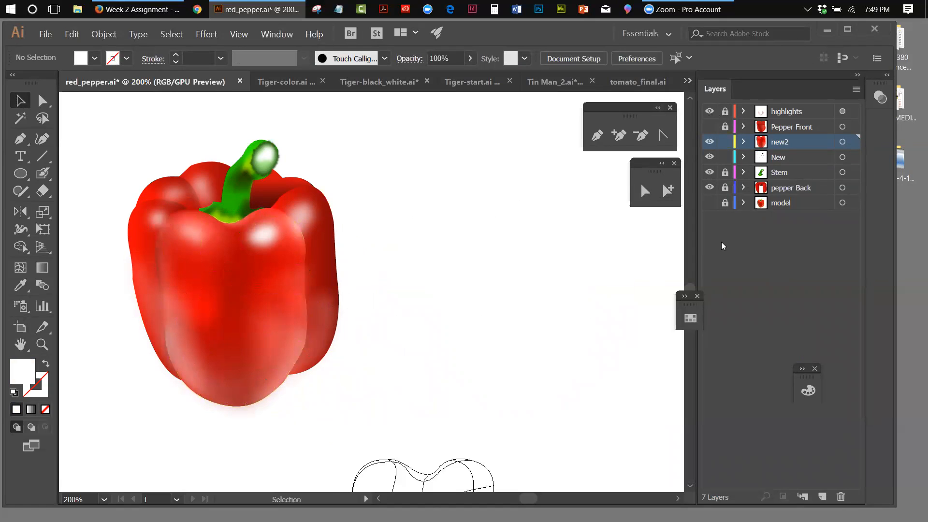
Show the model reference layer and select the mesh point in the left-centre of the shaded front lobe
{"action": "left_click", "coordinate": [710, 203]}
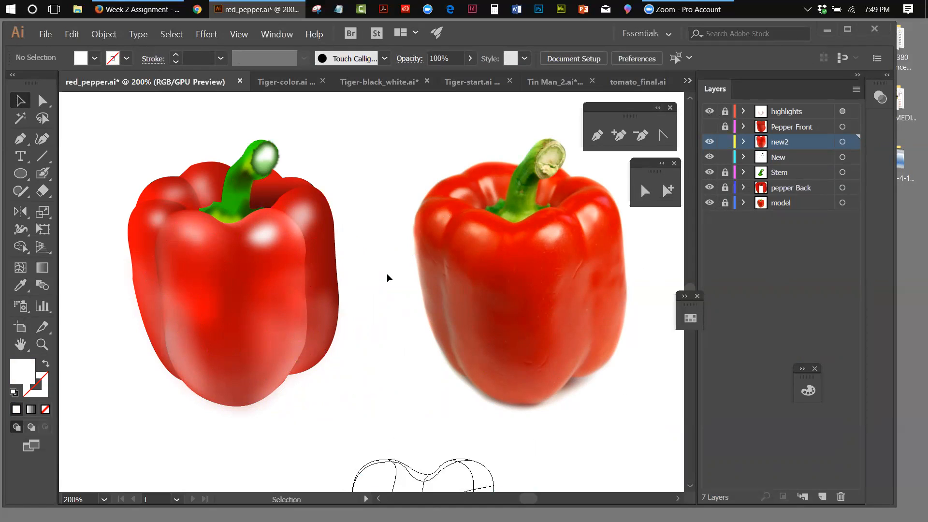
{"action": "left_click", "coordinate": [260, 312]}
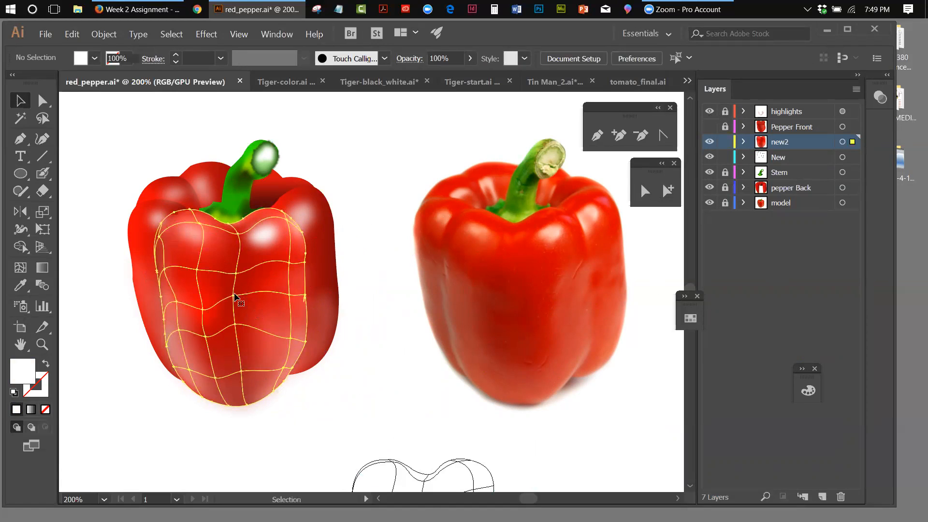
{"action": "left_click", "coordinate": [20, 273]}
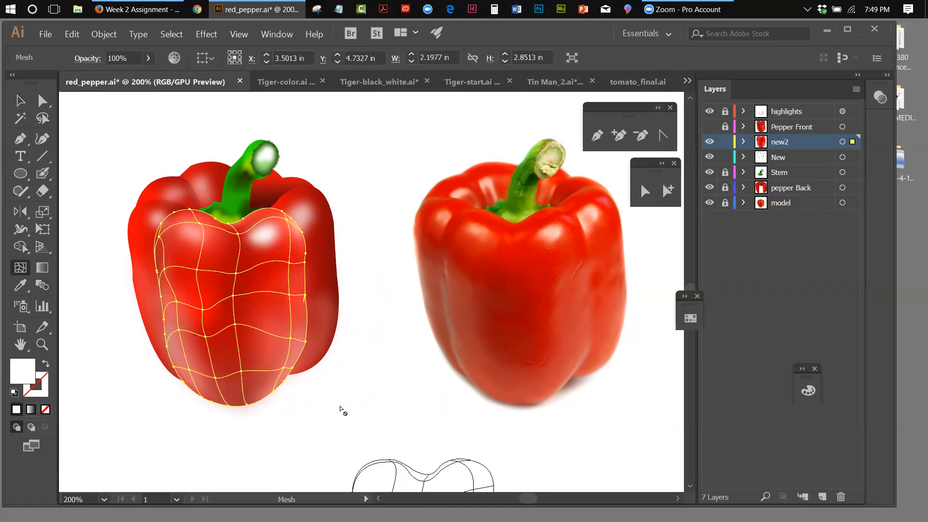
{"action": "left_click", "coordinate": [205, 310]}
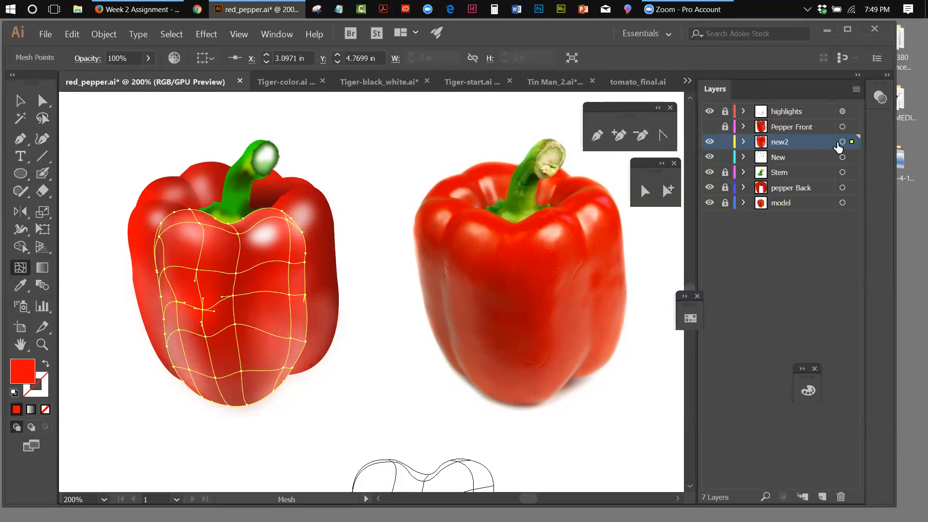
Open the Color panel as a floating panel beside the reference pepper, using HSB color sliders
{"action": "left_click", "coordinate": [270, 38]}
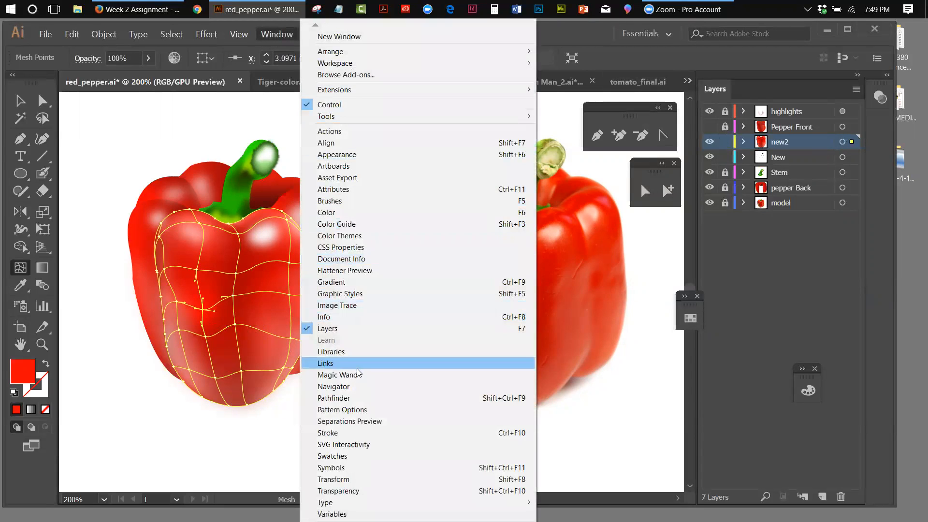
{"action": "left_click", "coordinate": [353, 213]}
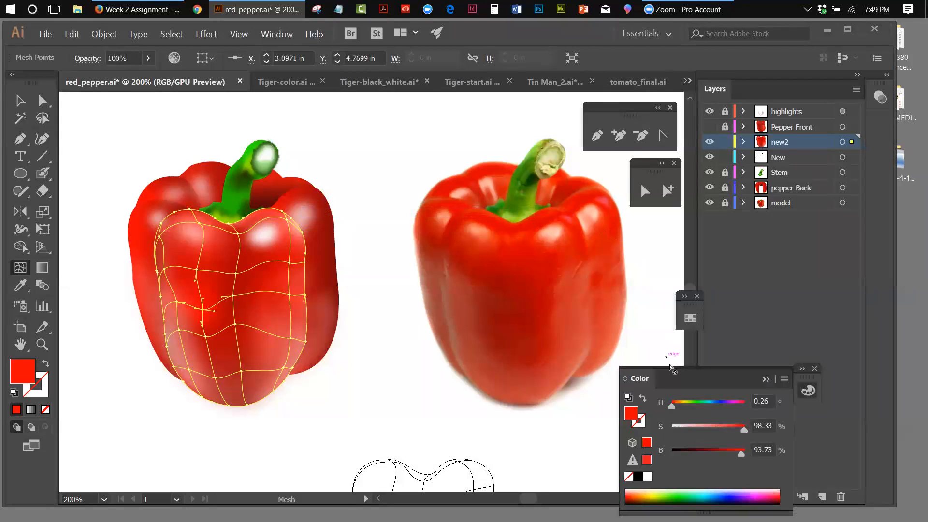
{"action": "left_click_drag", "start_coordinate": [649, 375], "coordinate": [639, 183]}
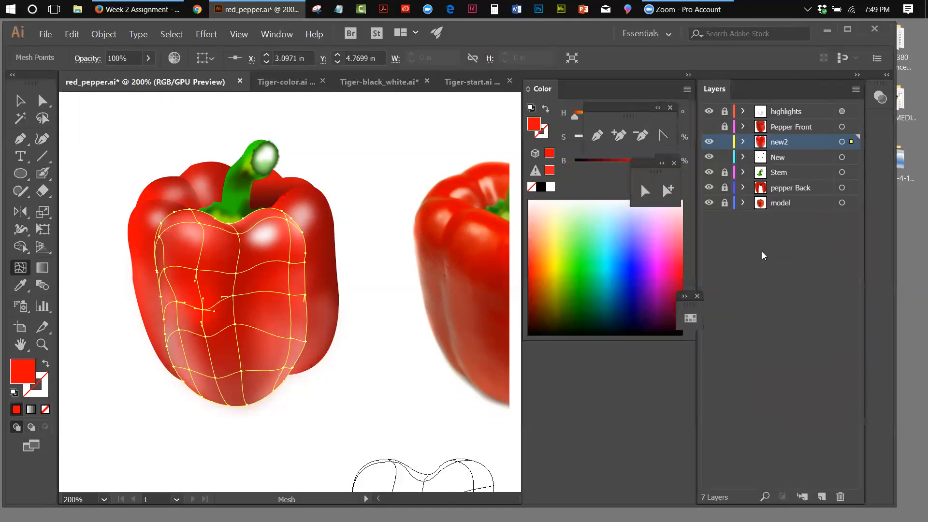
{"action": "left_click_drag", "start_coordinate": [542, 89], "coordinate": [639, 260]}
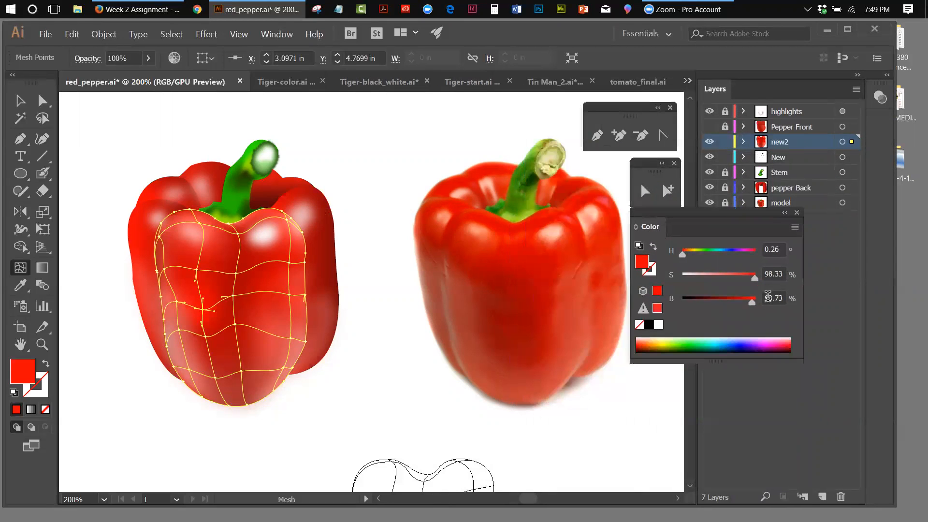
{"action": "left_click", "coordinate": [795, 227]}
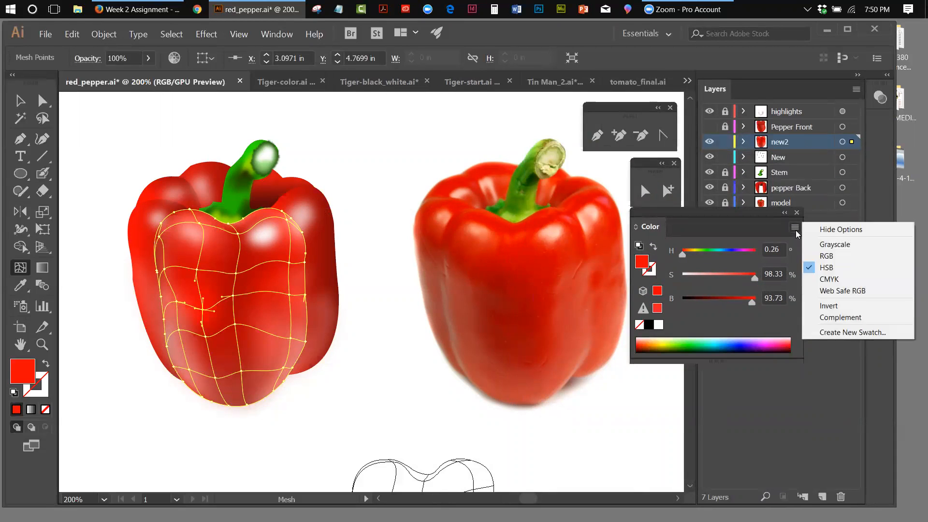
{"action": "left_click", "coordinate": [825, 268]}
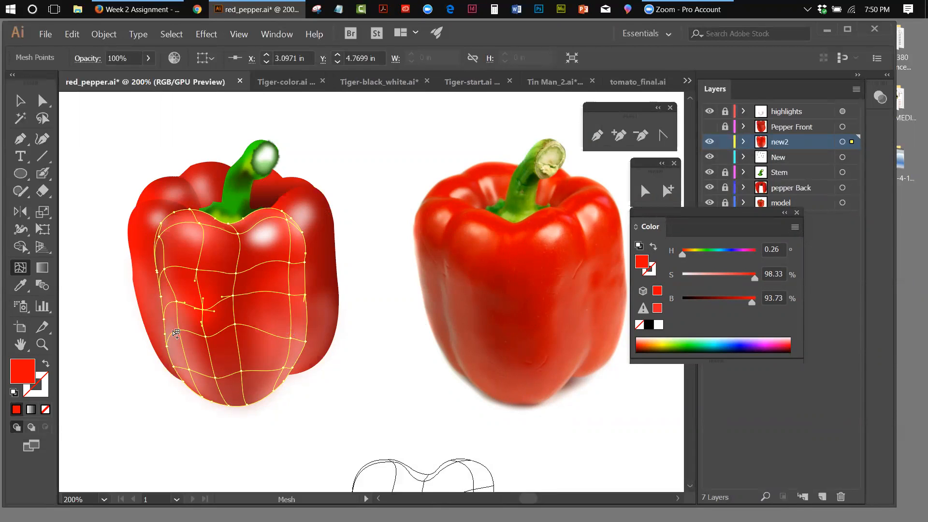
Darken the selected left-centre mesh point to 76.86% brightness and deselect the lobe
{"action": "left_click_drag", "start_coordinate": [750, 301], "coordinate": [738, 302]}
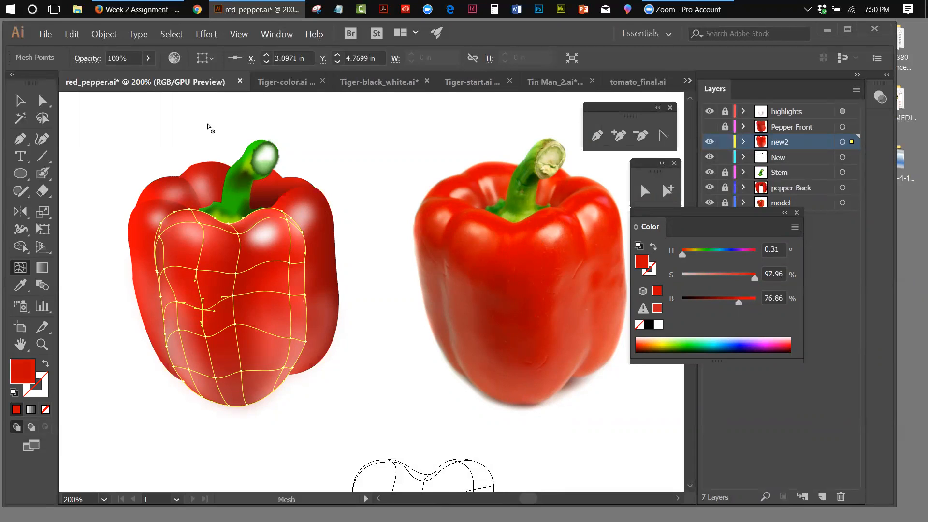
{"action": "left_click", "coordinate": [22, 103]}
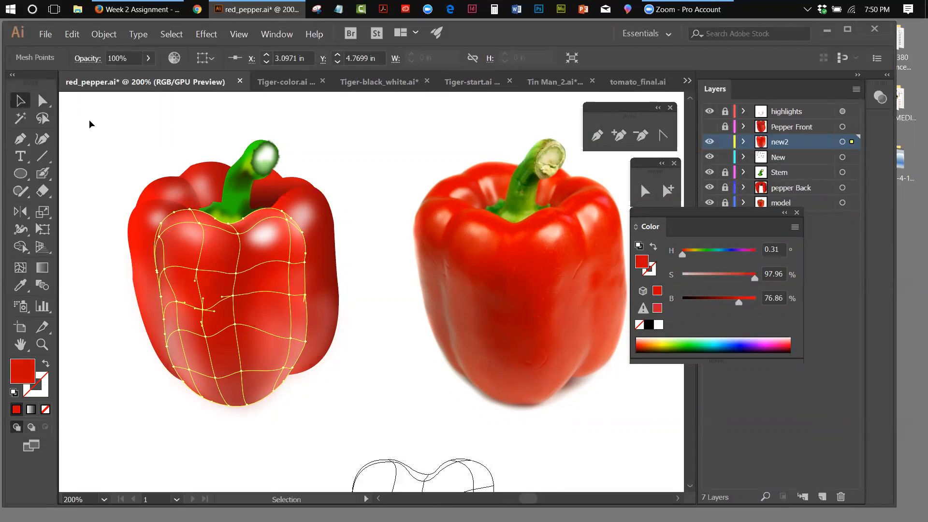
{"action": "left_click", "coordinate": [89, 120]}
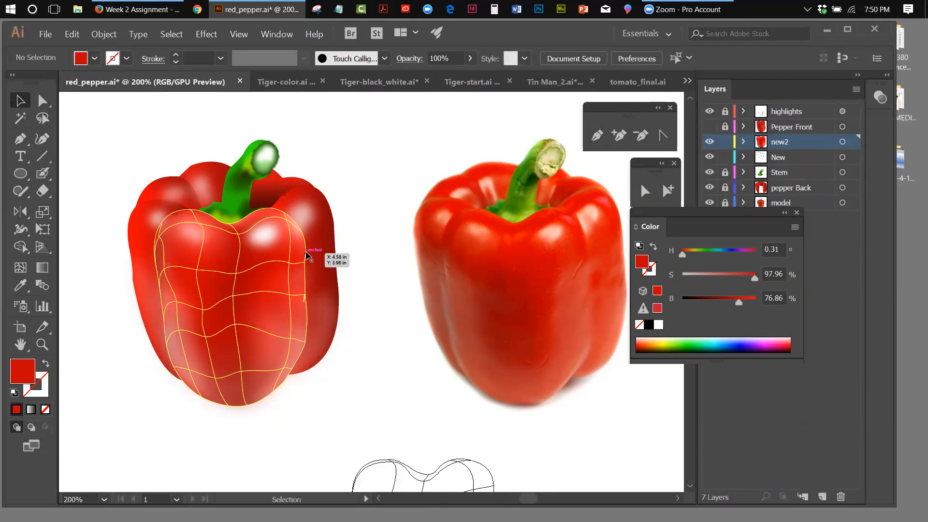
Add a mesh line across the upper part of the front lobe and darken its right-edge point to 72.94% brightness
{"action": "left_click", "coordinate": [24, 272]}
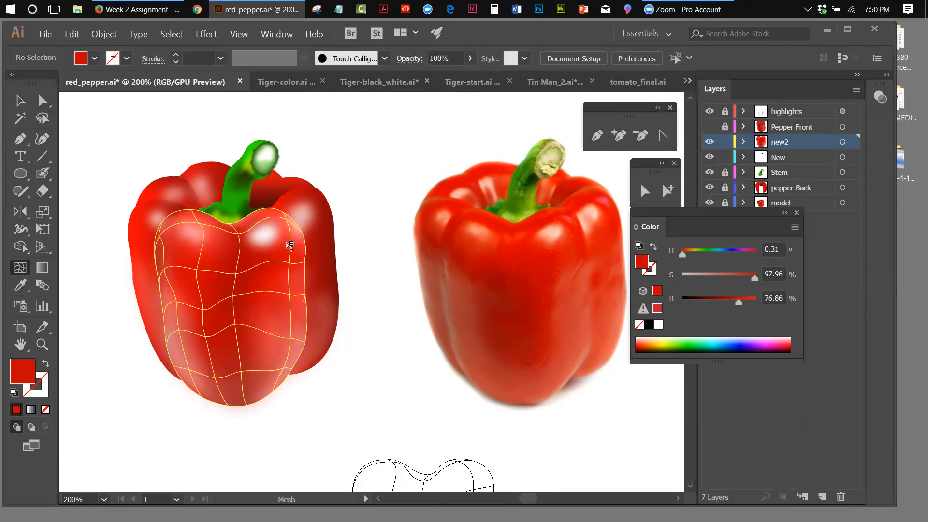
{"action": "left_click", "coordinate": [290, 246]}
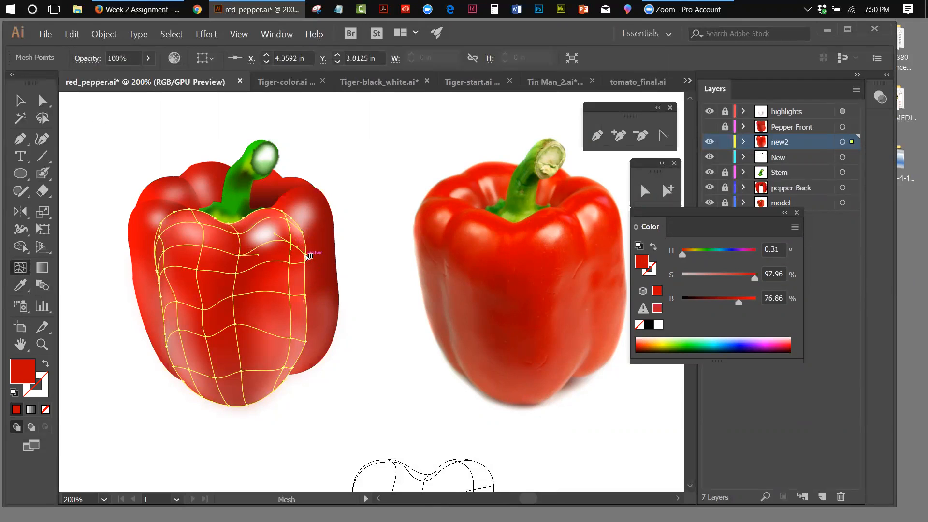
{"action": "left_click", "coordinate": [308, 256]}
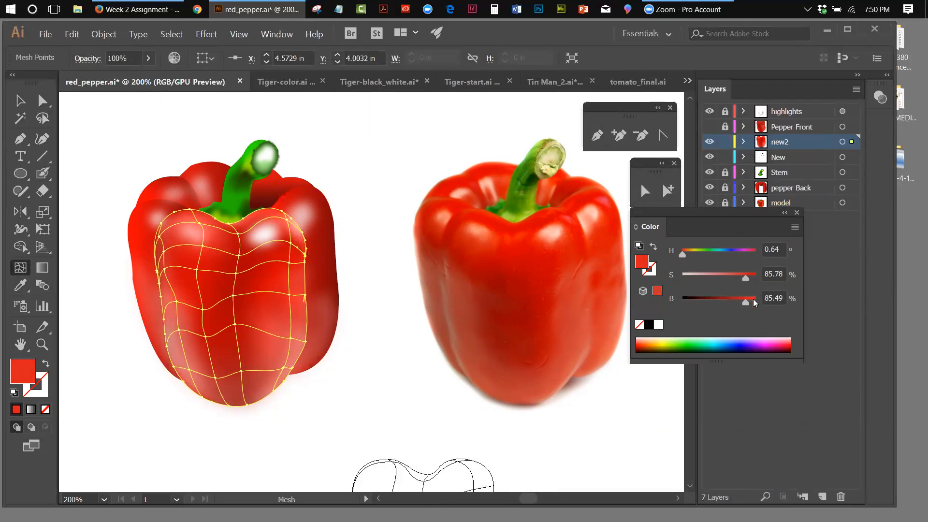
{"action": "left_click_drag", "start_coordinate": [745, 302], "coordinate": [735, 303]}
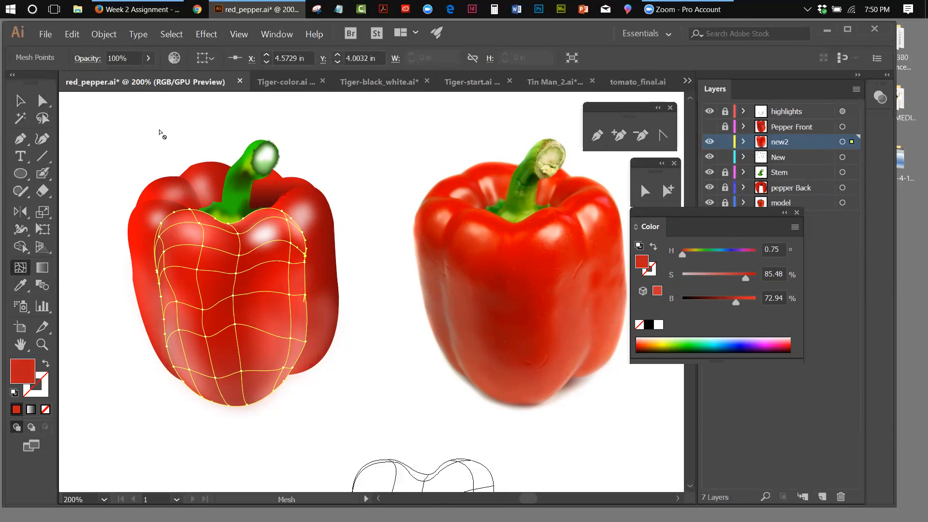
{"action": "left_click", "coordinate": [23, 100]}
{"action": "left_click", "coordinate": [373, 155]}
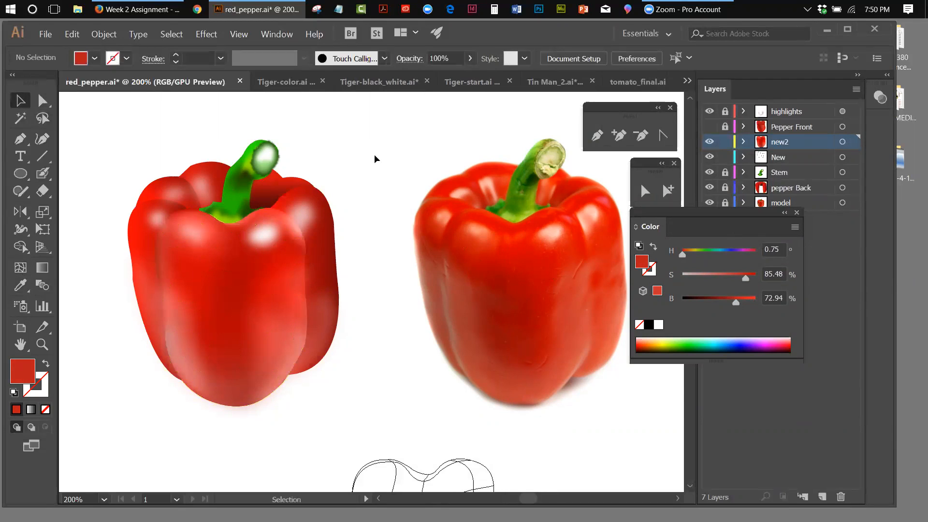
Select the lobe's lower right-edge mesh point and arrange the Color panel below the layer list with a floating Swatches panel beside it
{"action": "left_click", "coordinate": [303, 259]}
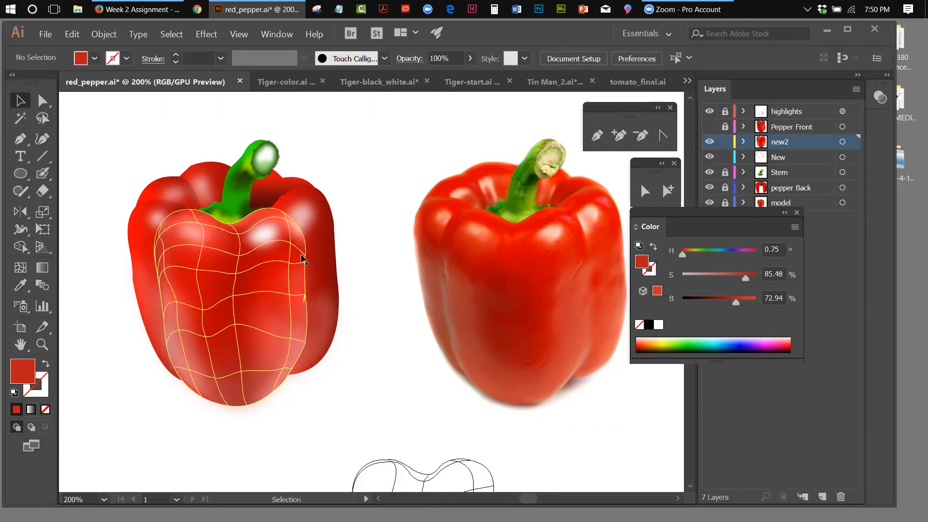
{"action": "left_click", "coordinate": [67, 332]}
{"action": "left_click", "coordinate": [306, 344]}
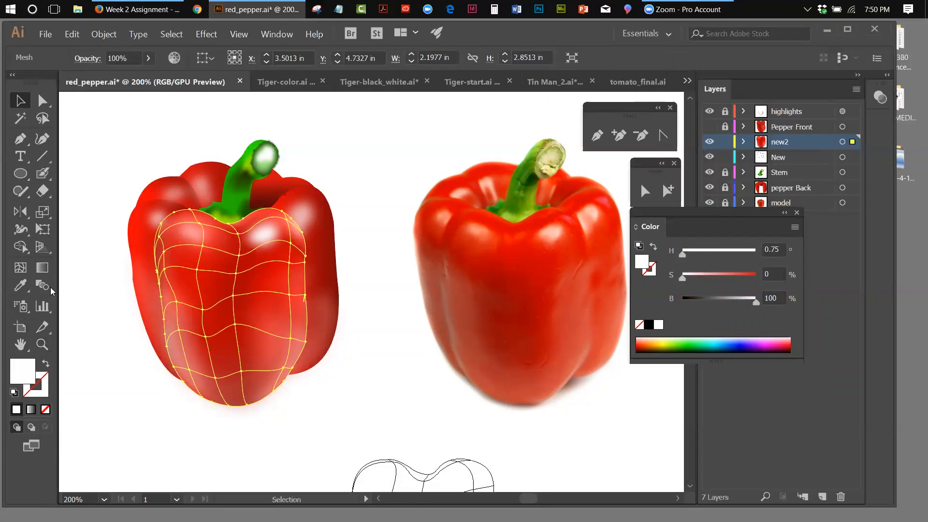
{"action": "left_click", "coordinate": [24, 271]}
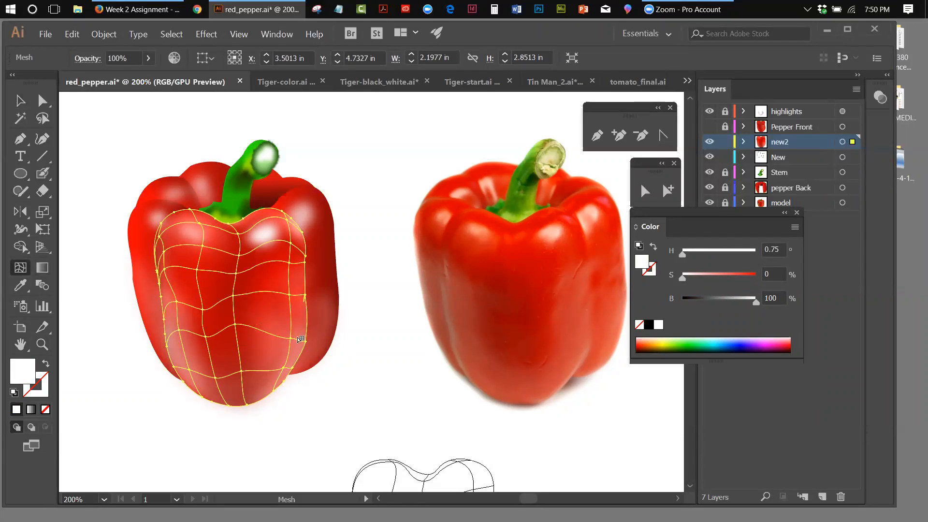
{"action": "left_click", "coordinate": [305, 342]}
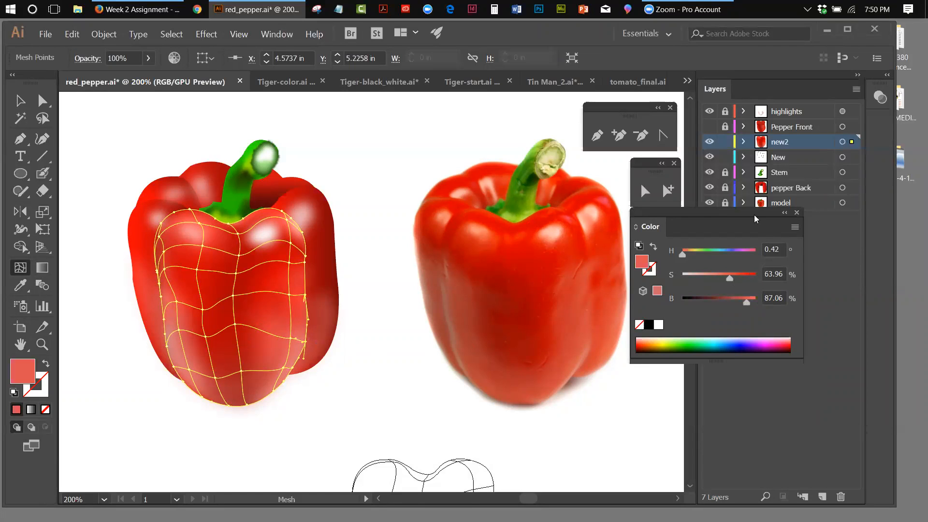
{"action": "left_click_drag", "start_coordinate": [682, 215], "coordinate": [766, 240]}
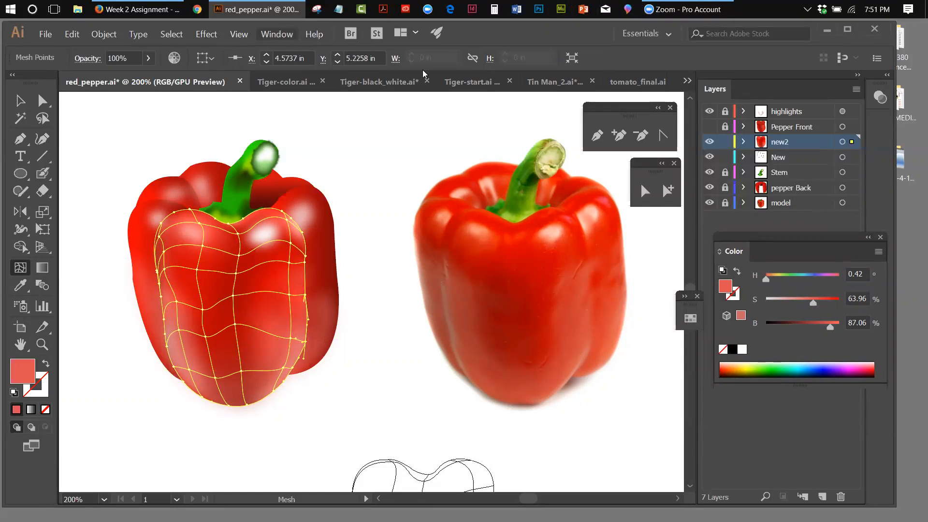
{"action": "left_click", "coordinate": [694, 318]}
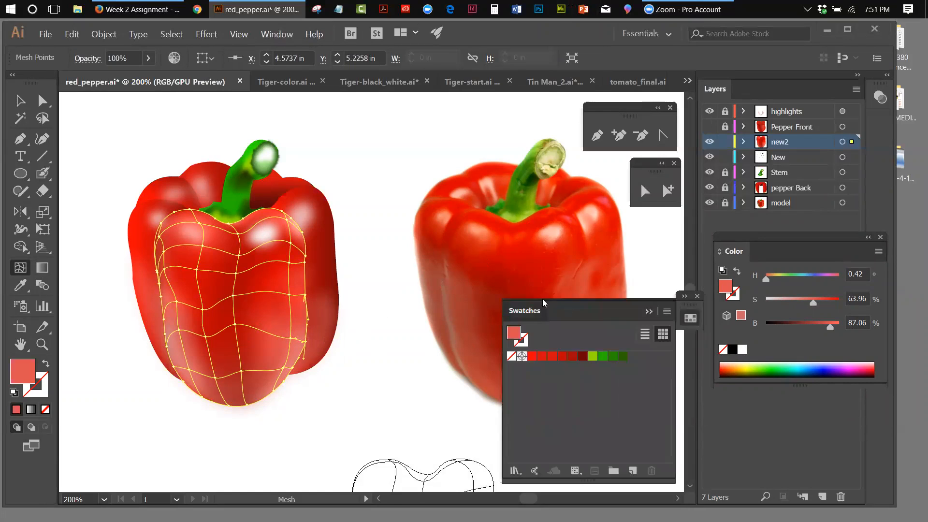
{"action": "left_click_drag", "start_coordinate": [542, 298], "coordinate": [579, 222]}
Recolor the selected lower right-edge mesh point with the bright red swatch (H 0, S 92.89, B 82.75) and deselect
{"action": "left_click", "coordinate": [580, 287]}
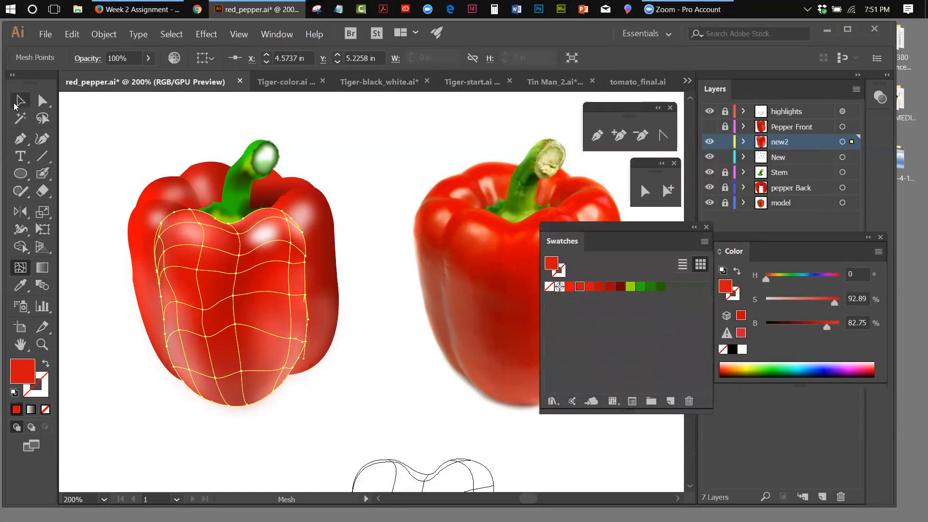
{"action": "left_click", "coordinate": [20, 100]}
{"action": "left_click", "coordinate": [332, 156]}
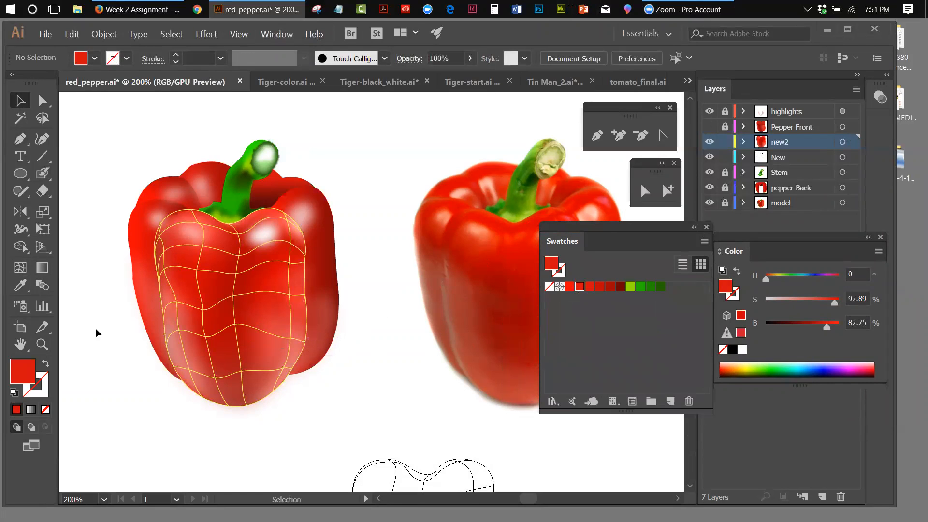
Recolor the front lobe's lower right-edge mesh point with the darkest red swatch, R=109 G=5 B=5, and deselect
{"action": "left_click", "coordinate": [20, 268]}
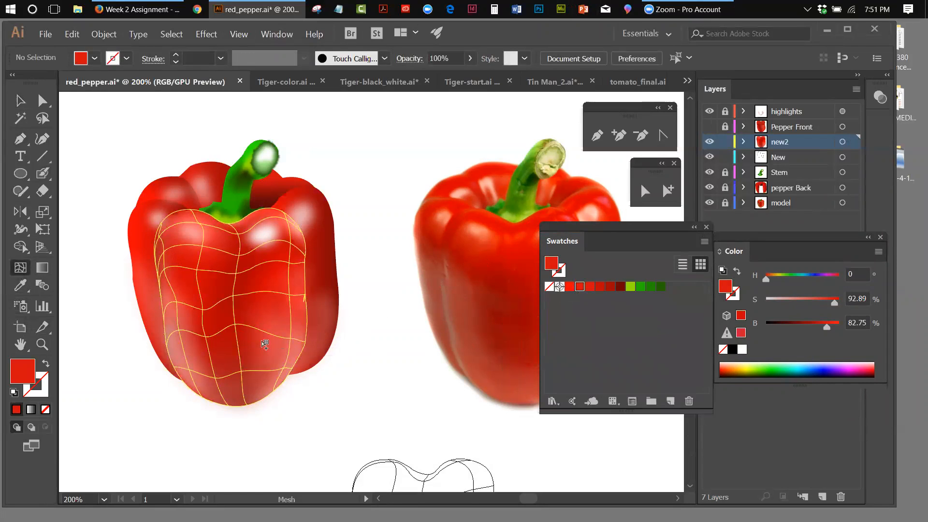
{"action": "left_click", "coordinate": [307, 344]}
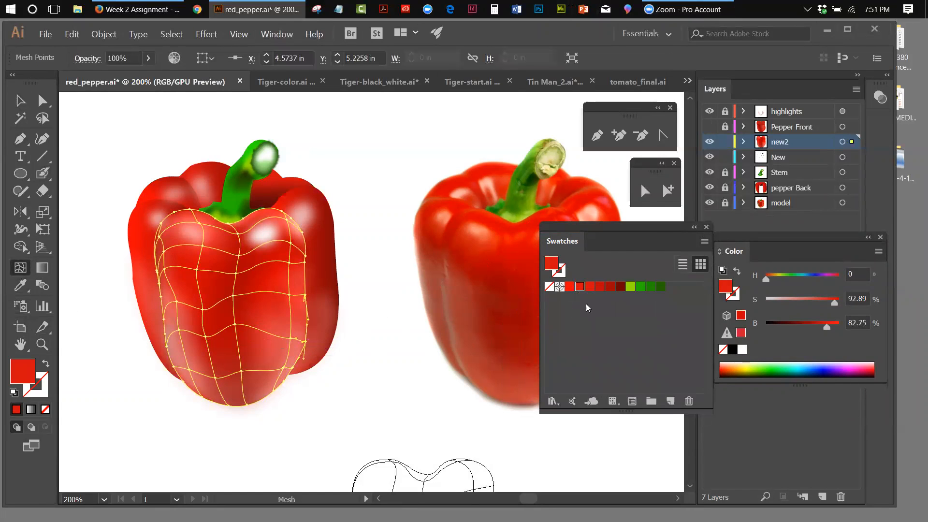
{"action": "left_click", "coordinate": [609, 289]}
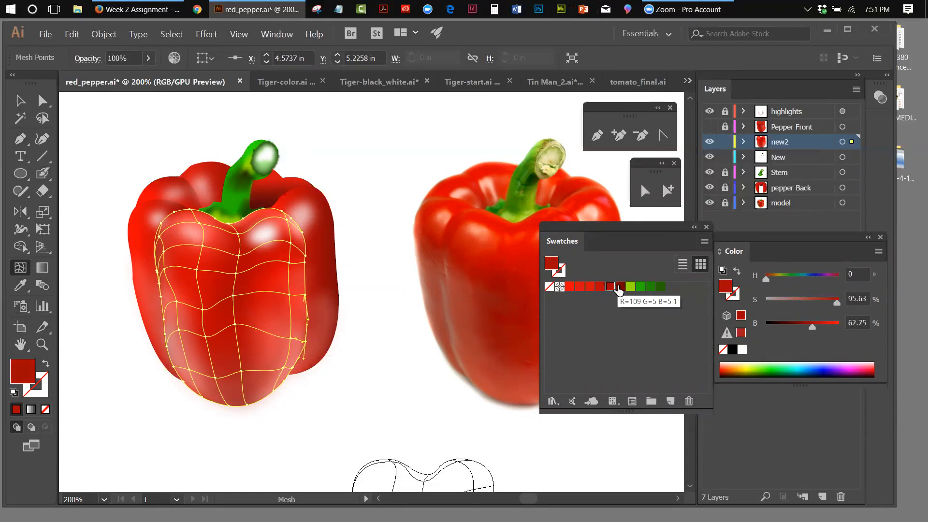
{"action": "left_click", "coordinate": [620, 287]}
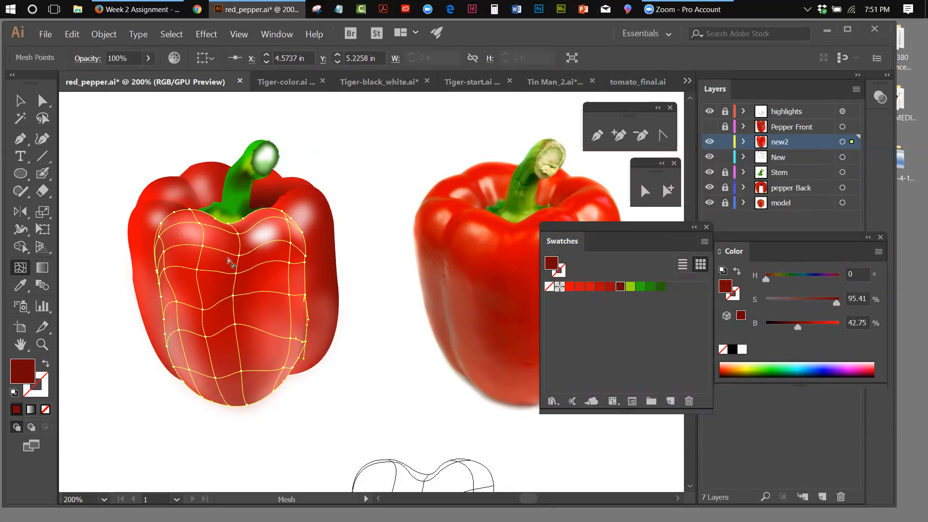
{"action": "left_click", "coordinate": [19, 100]}
{"action": "left_click", "coordinate": [358, 182]}
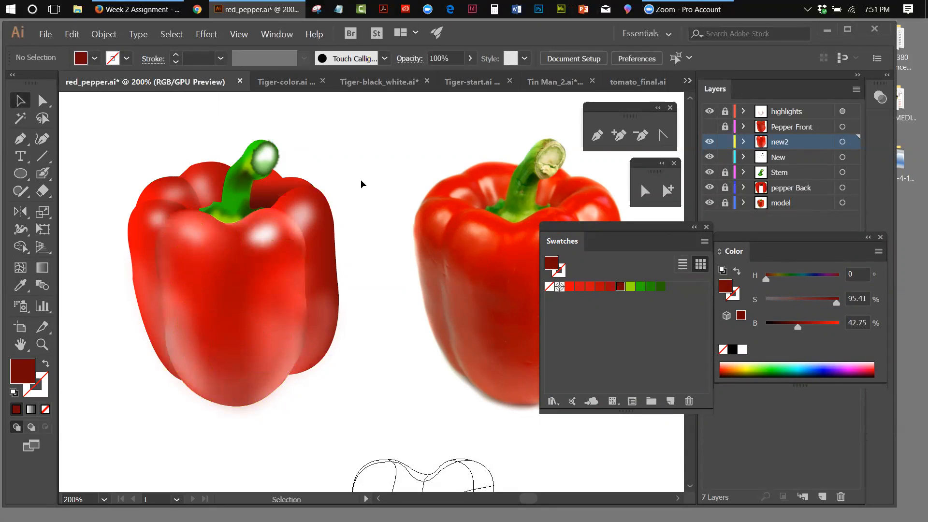
Fill the entire front lobe mesh with the medium-dark red swatch (H 0, S 96.77, B 72.94) and deselect it
{"action": "left_click", "coordinate": [307, 342]}
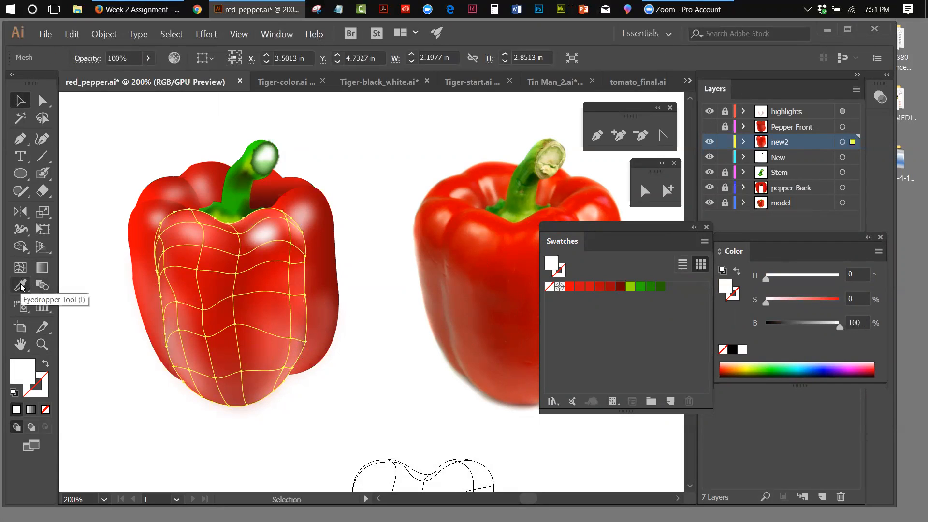
{"action": "left_click", "coordinate": [20, 267]}
{"action": "left_click", "coordinate": [600, 286]}
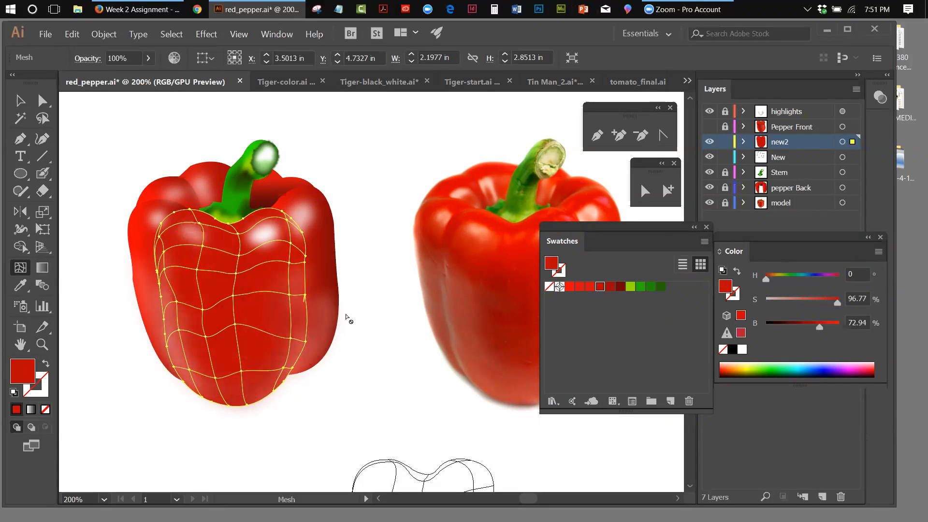
{"action": "left_click", "coordinate": [22, 102]}
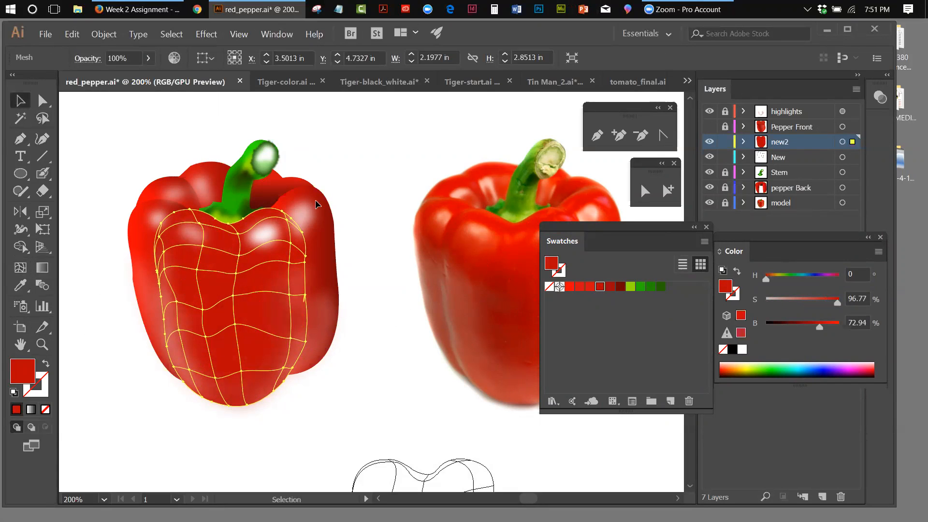
{"action": "left_click", "coordinate": [373, 208]}
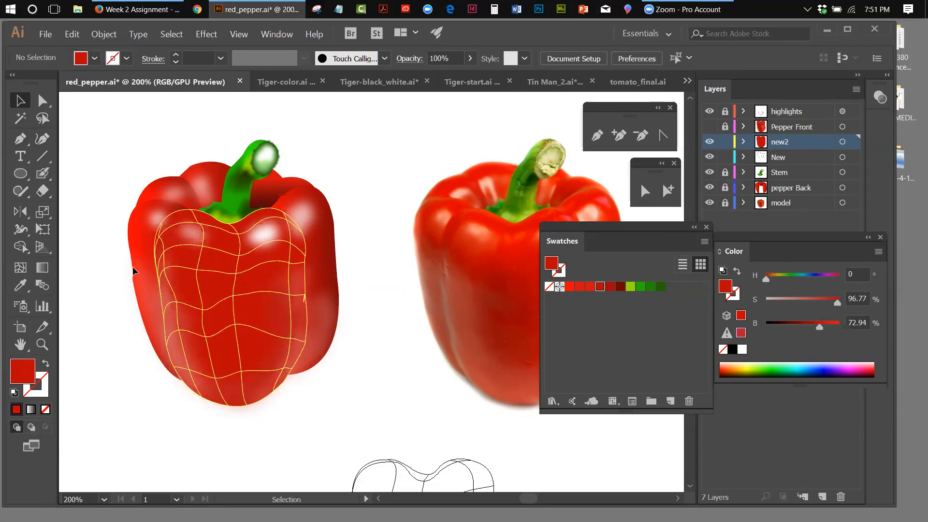
Darken the front lobe's upper right-edge mesh point to 69.02% brightness and deselect the mesh
{"action": "left_click", "coordinate": [20, 267]}
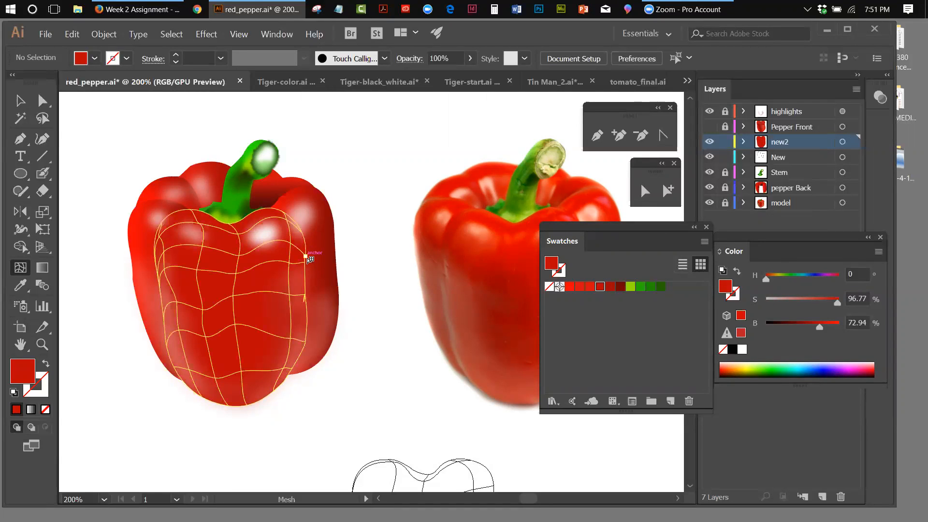
{"action": "left_click", "coordinate": [306, 257]}
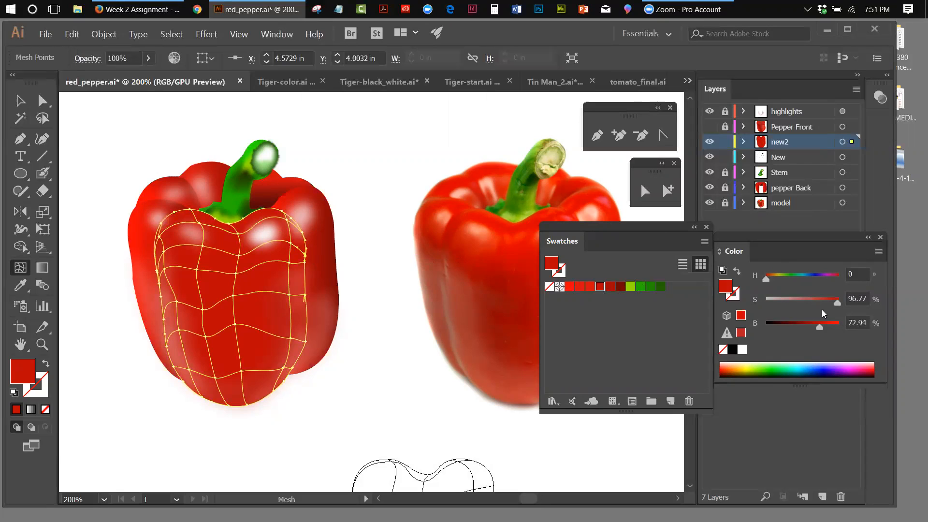
{"action": "left_click_drag", "start_coordinate": [822, 329], "coordinate": [816, 329]}
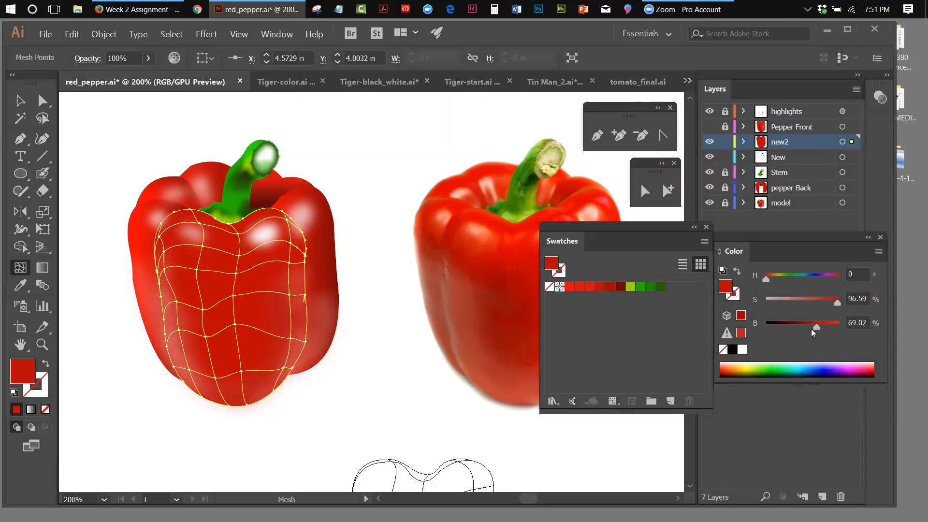
{"action": "left_click", "coordinate": [23, 103]}
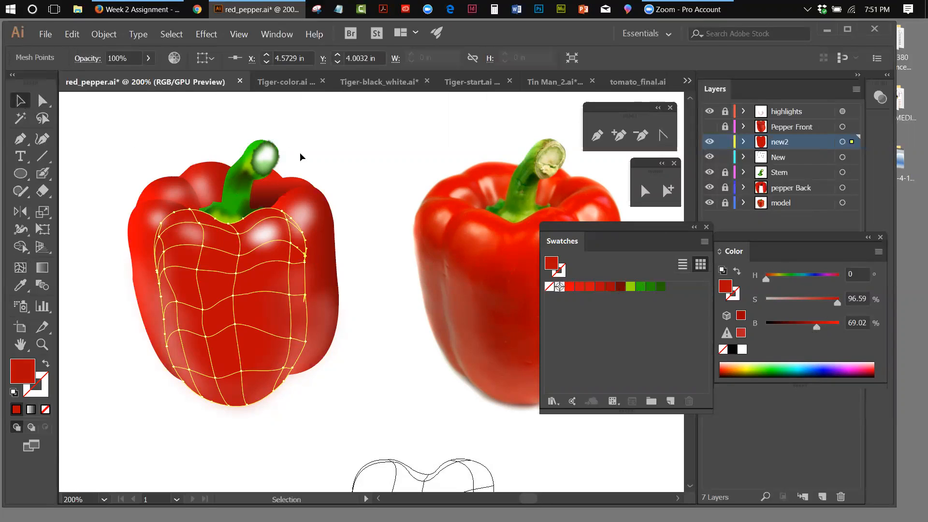
{"action": "left_click", "coordinate": [365, 196]}
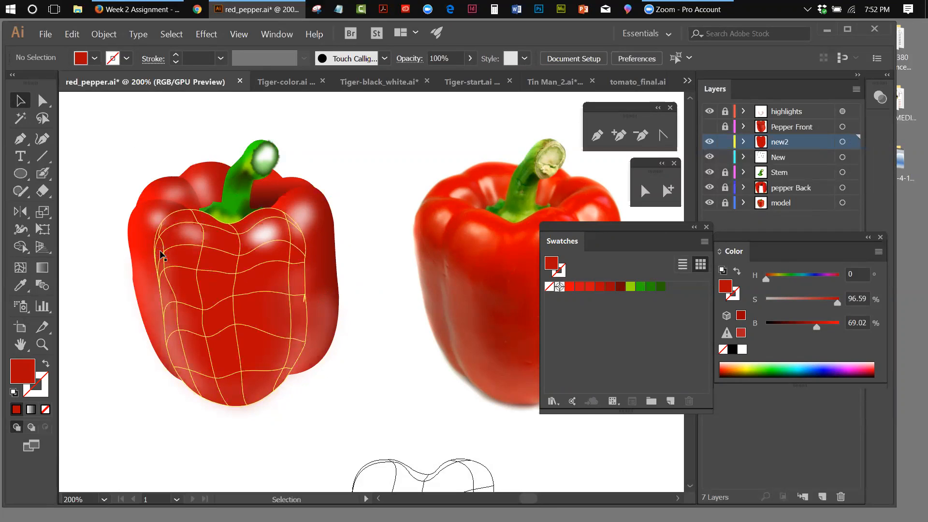
Brighten the front lobe's upper left-edge mesh point to 76.08% brightness and deselect the mesh
{"action": "left_click", "coordinate": [20, 266]}
{"action": "left_click", "coordinate": [160, 239]}
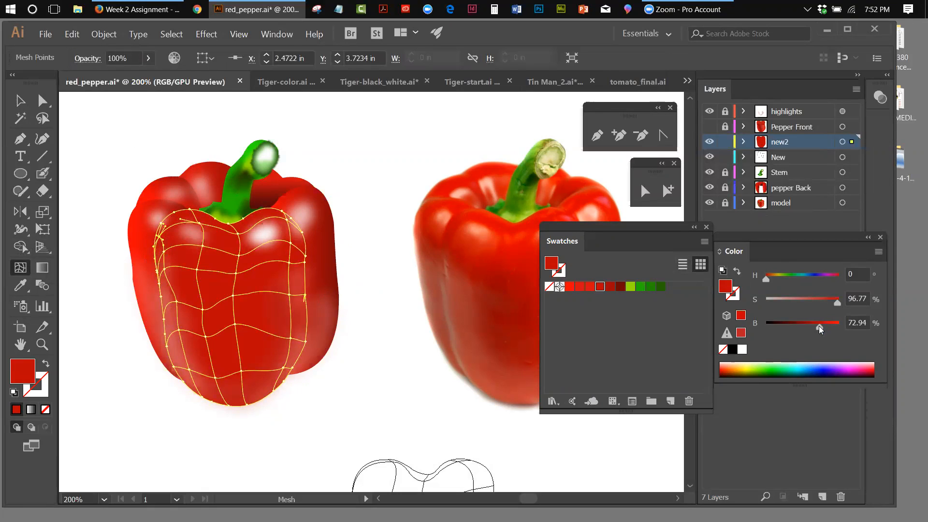
{"action": "left_click_drag", "start_coordinate": [819, 326], "coordinate": [821, 327]}
{"action": "left_click", "coordinate": [20, 102]}
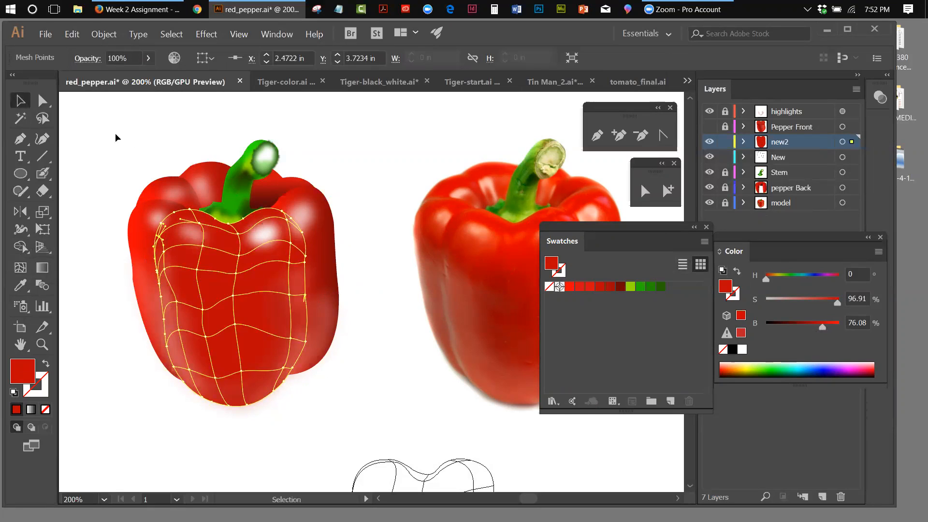
{"action": "left_click", "coordinate": [115, 134]}
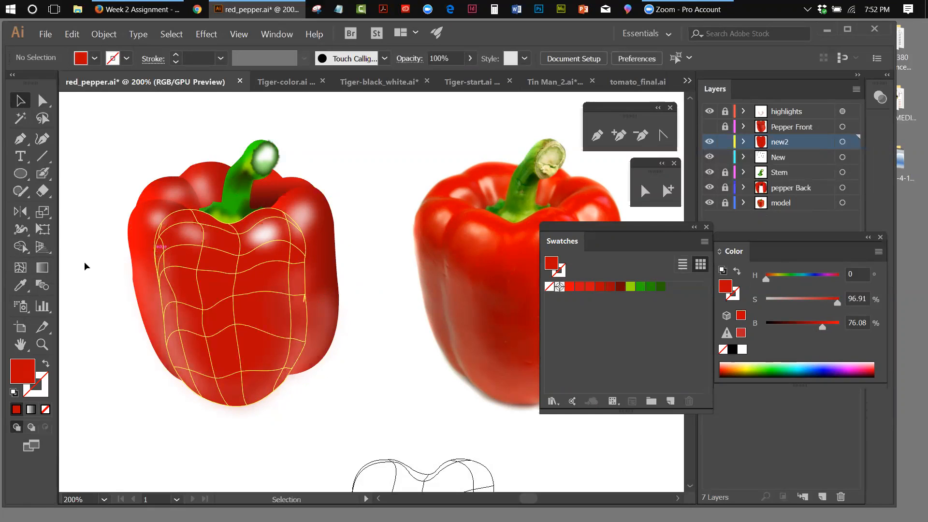
Brighten the next mesh point down the front lobe's left edge to 78.82% brightness and deselect the mesh
{"action": "left_click", "coordinate": [19, 273]}
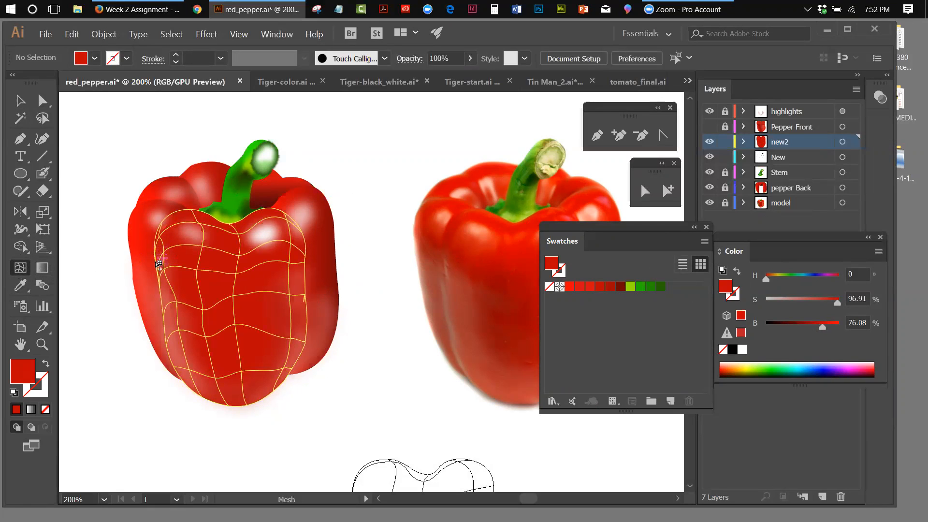
{"action": "left_click", "coordinate": [161, 238]}
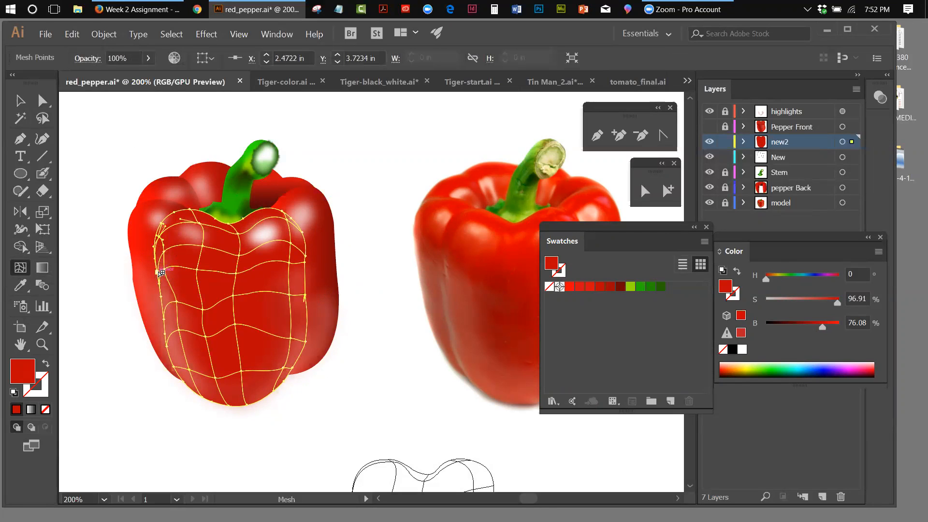
{"action": "left_click", "coordinate": [160, 272]}
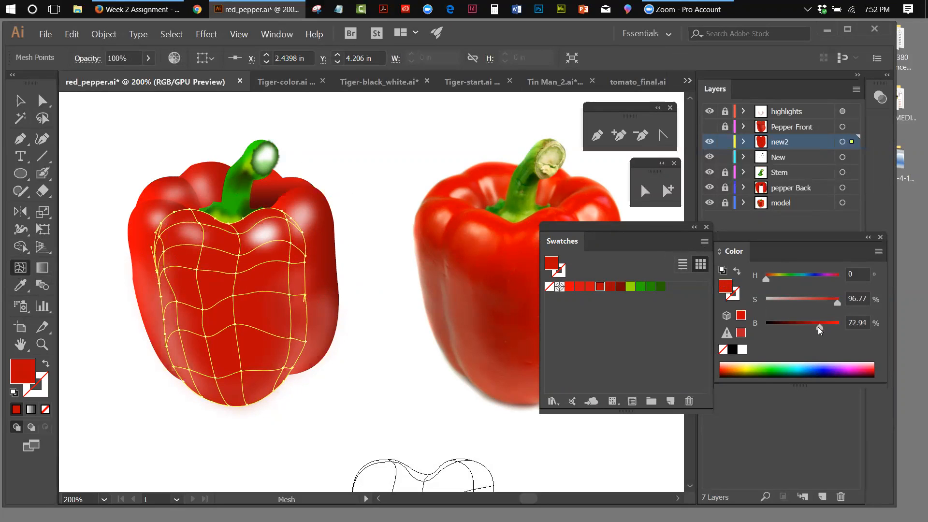
{"action": "left_click_drag", "start_coordinate": [819, 327], "coordinate": [820, 327]}
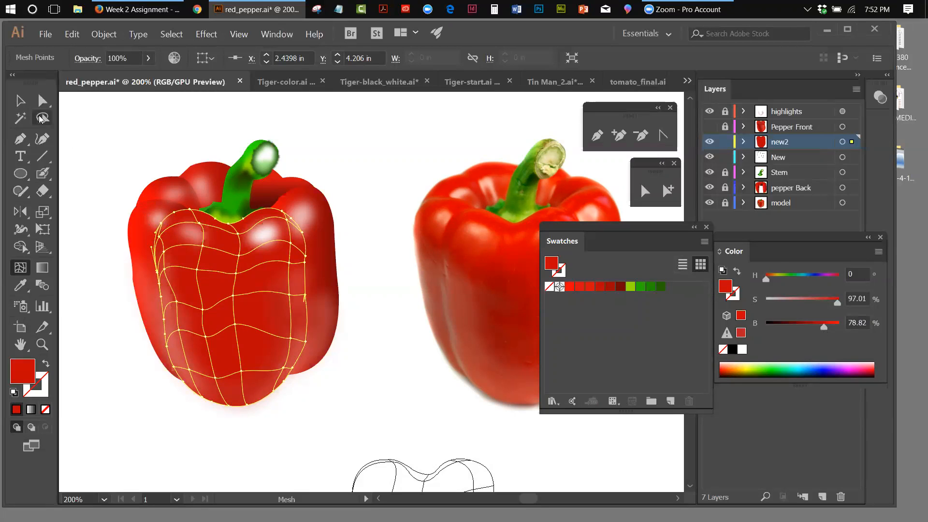
{"action": "left_click", "coordinate": [20, 100]}
{"action": "left_click", "coordinate": [95, 119]}
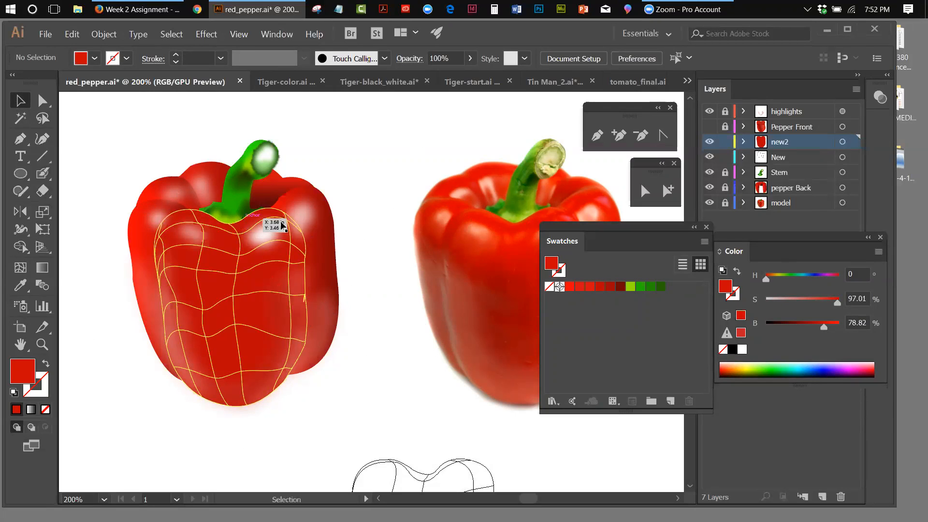
Move the floating Swatches panel farther off the reference pepper and check the color of the lobe's upper-middle mesh point
{"action": "left_click_drag", "start_coordinate": [574, 228], "coordinate": [605, 238]}
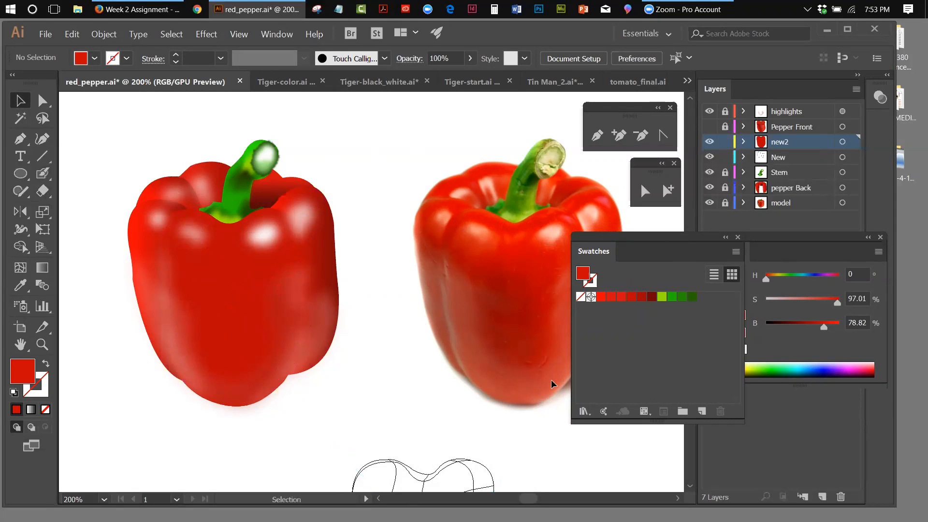
{"action": "left_click", "coordinate": [23, 268]}
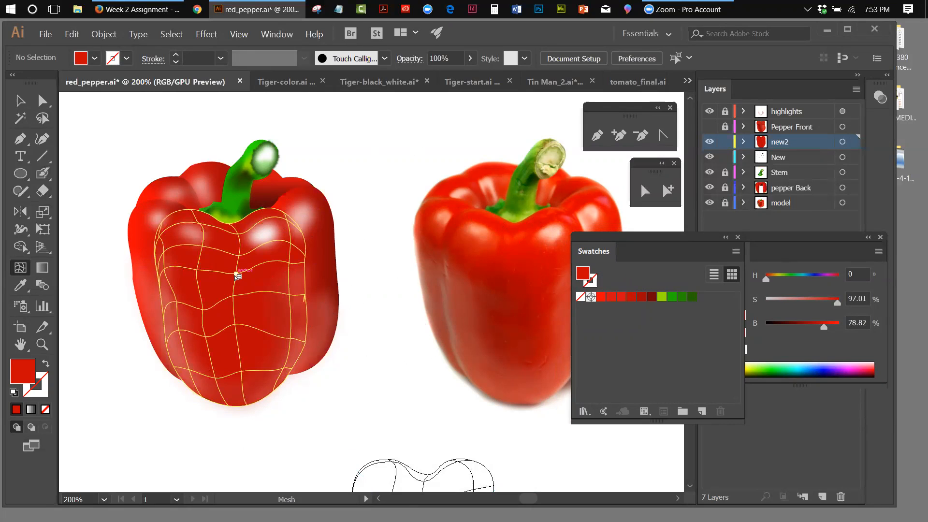
{"action": "left_click", "coordinate": [238, 272]}
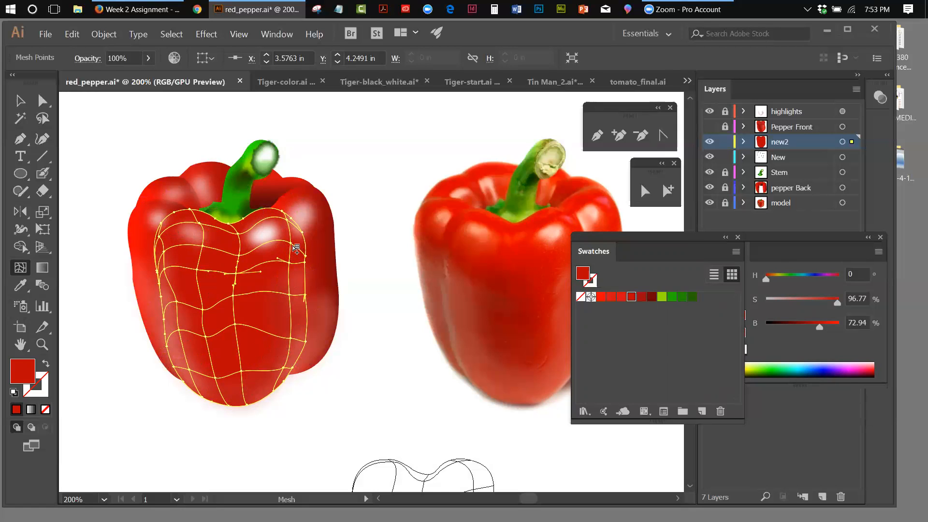
{"action": "key", "text": "v"}
{"action": "left_click", "coordinate": [288, 123]}
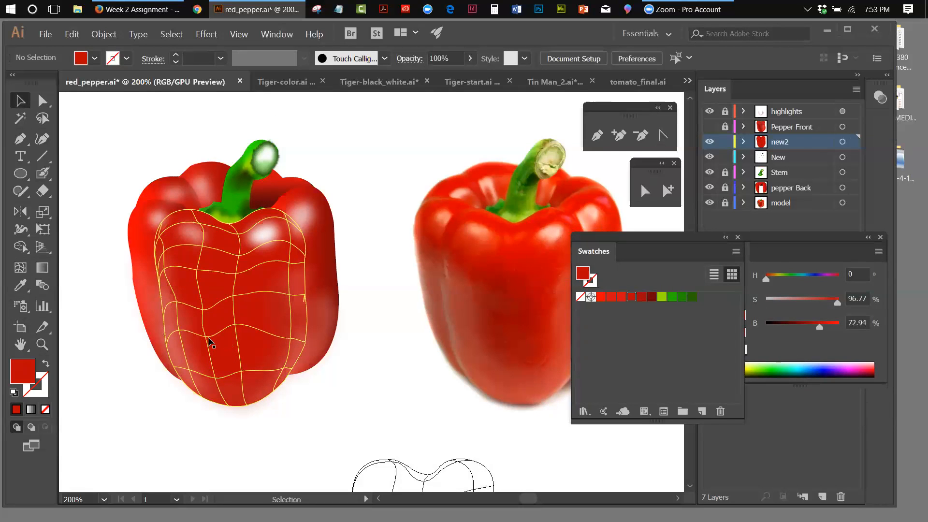
Darken two mesh points on the lobe's left-center vertical line: the lower one to 65.1% brightness, the one above to 63.14%
{"action": "left_click", "coordinate": [20, 267]}
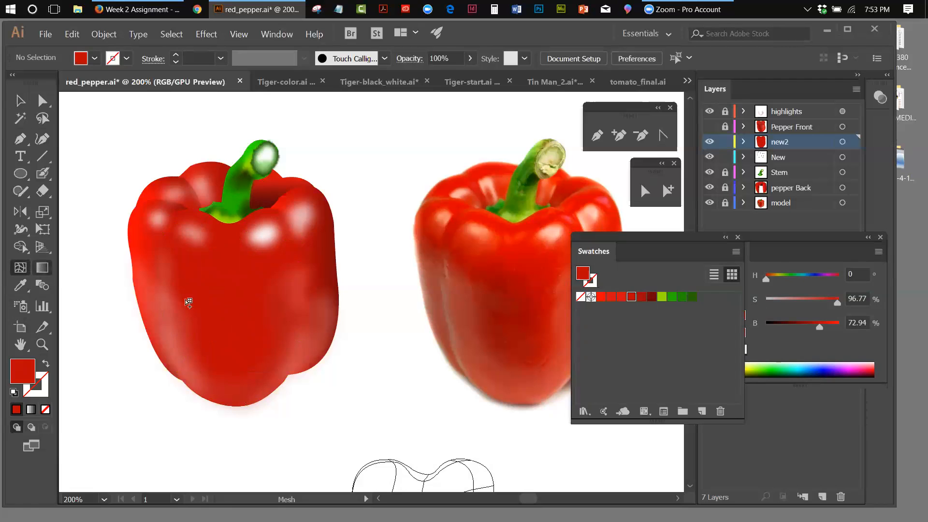
{"action": "left_click", "coordinate": [210, 336]}
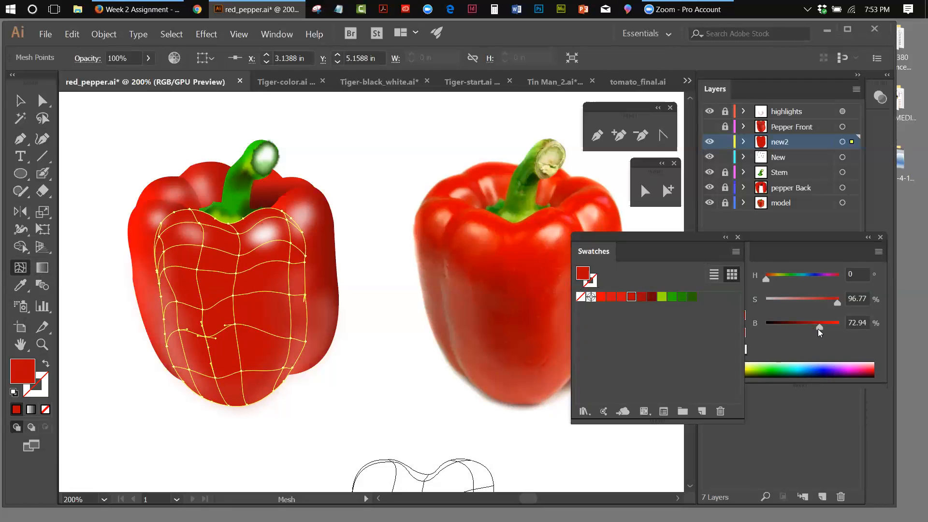
{"action": "left_click_drag", "start_coordinate": [820, 330], "coordinate": [813, 332]}
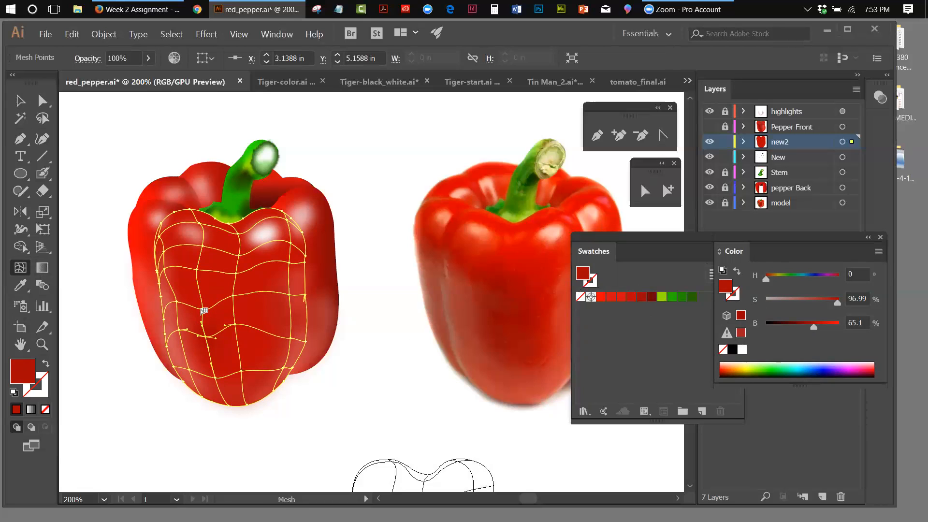
{"action": "left_click", "coordinate": [202, 308]}
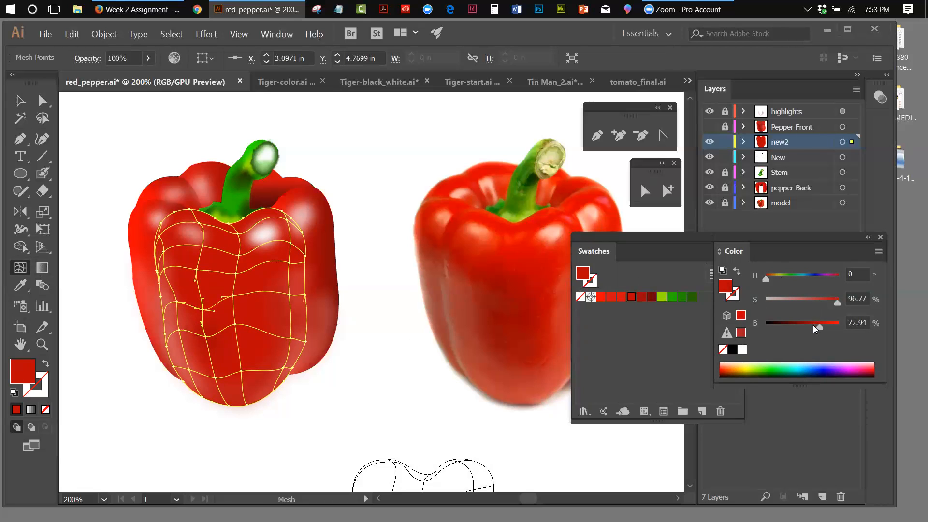
{"action": "left_click_drag", "start_coordinate": [818, 329], "coordinate": [811, 332]}
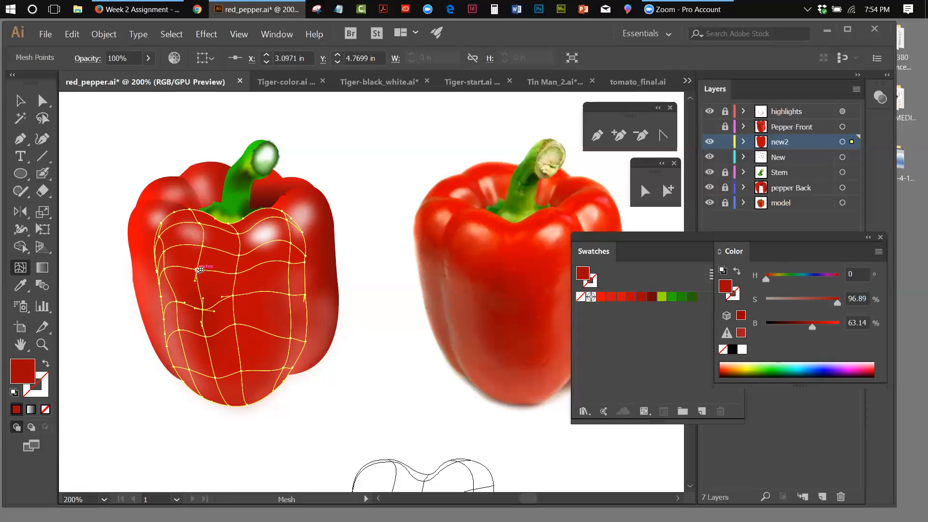
Darken the upper left-center mesh point to 63.92% brightness and the lobe's central mesh point to 61.96%, and deselect
{"action": "left_click", "coordinate": [200, 269]}
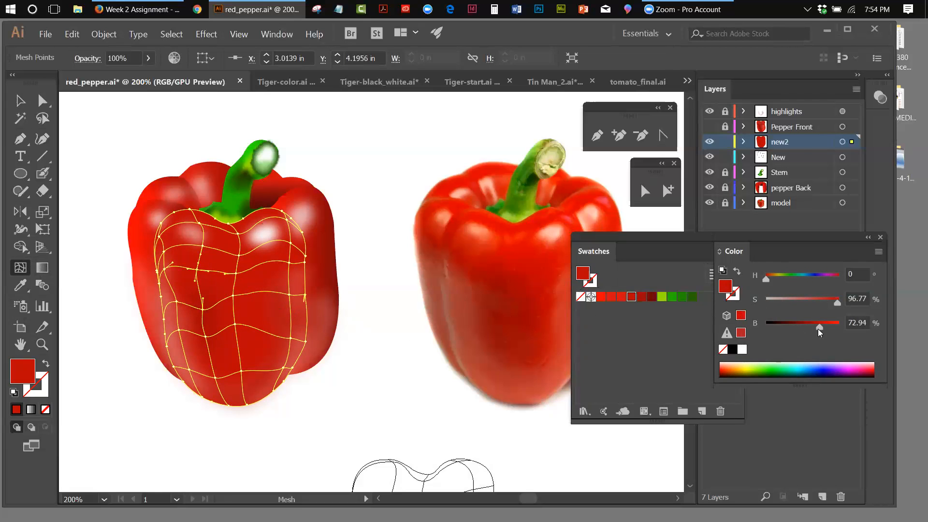
{"action": "left_click_drag", "start_coordinate": [819, 331], "coordinate": [813, 332]}
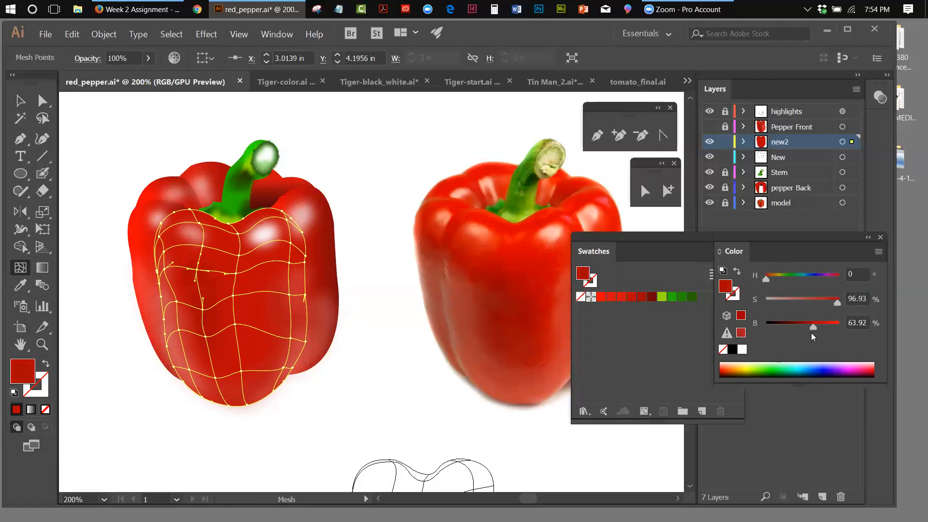
{"action": "left_click", "coordinate": [236, 297]}
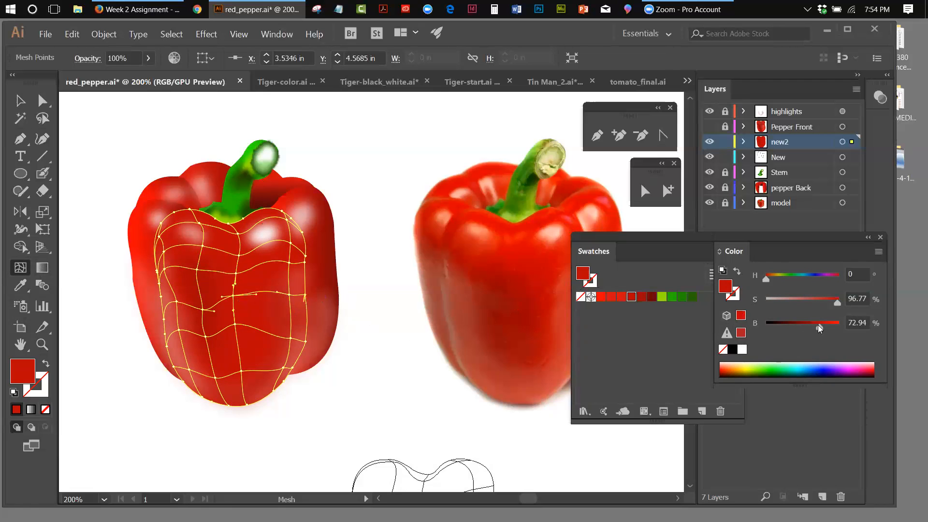
{"action": "left_click_drag", "start_coordinate": [820, 330], "coordinate": [812, 330]}
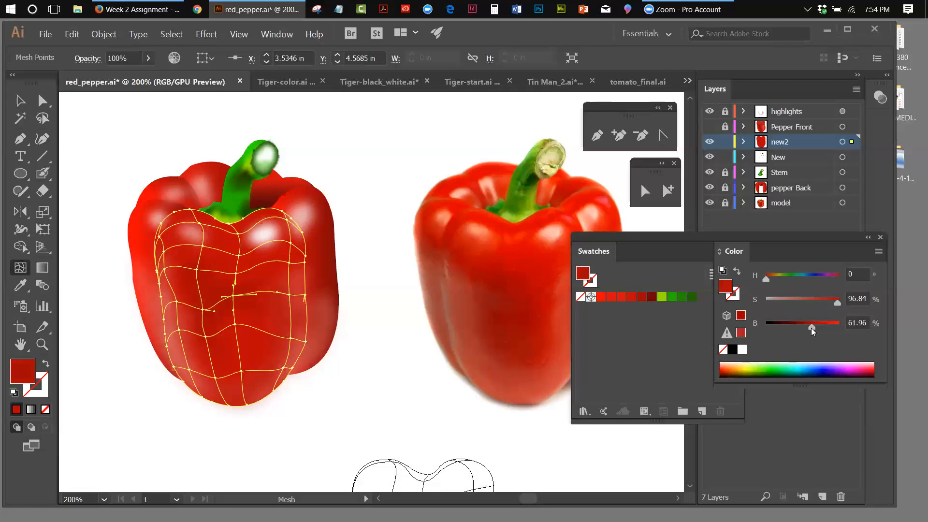
{"action": "key", "text": "v"}
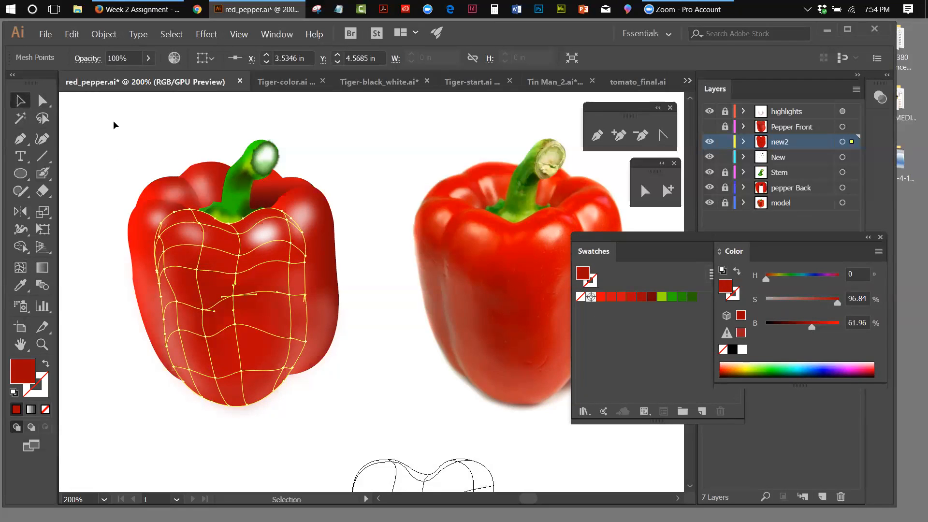
{"action": "left_click", "coordinate": [115, 125]}
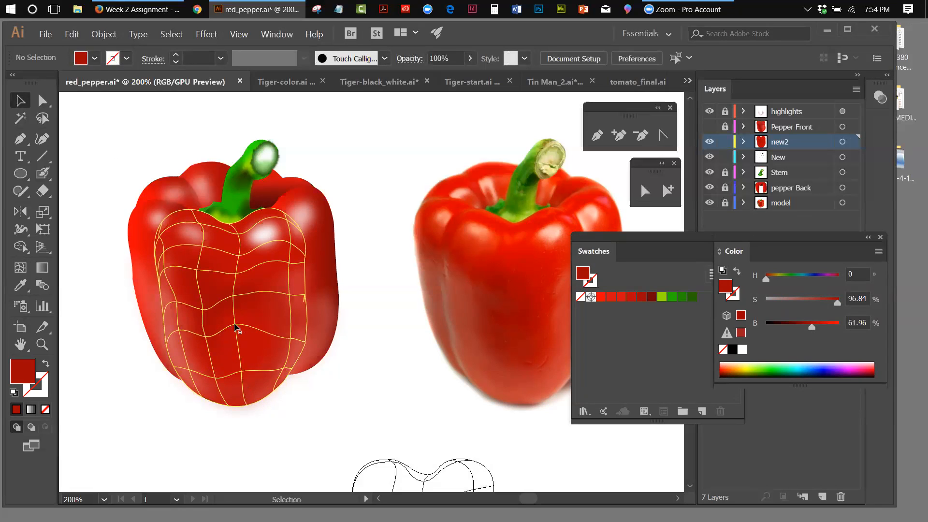
Darken the mesh point directly below the lobe's center to 69.02% brightness and deselect the mesh
{"action": "left_click", "coordinate": [20, 267]}
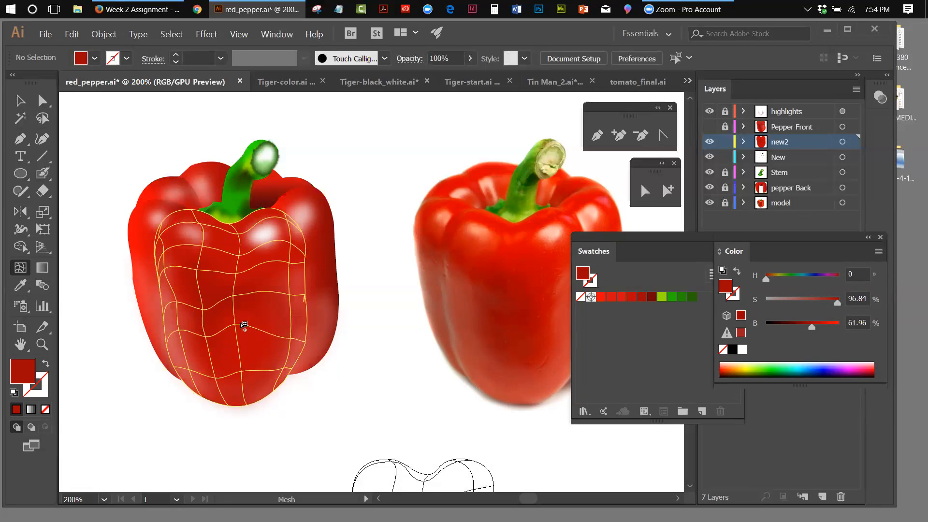
{"action": "left_click", "coordinate": [236, 328]}
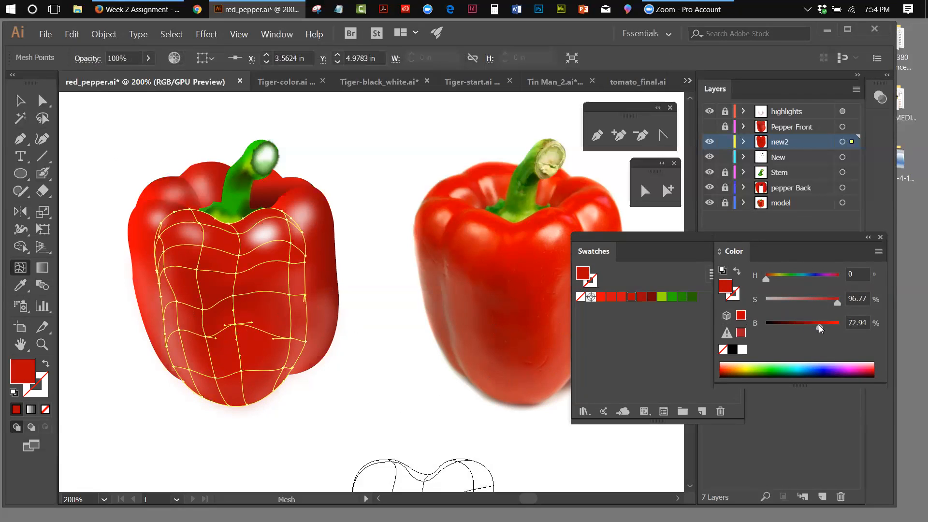
{"action": "left_click_drag", "start_coordinate": [820, 328], "coordinate": [815, 334]}
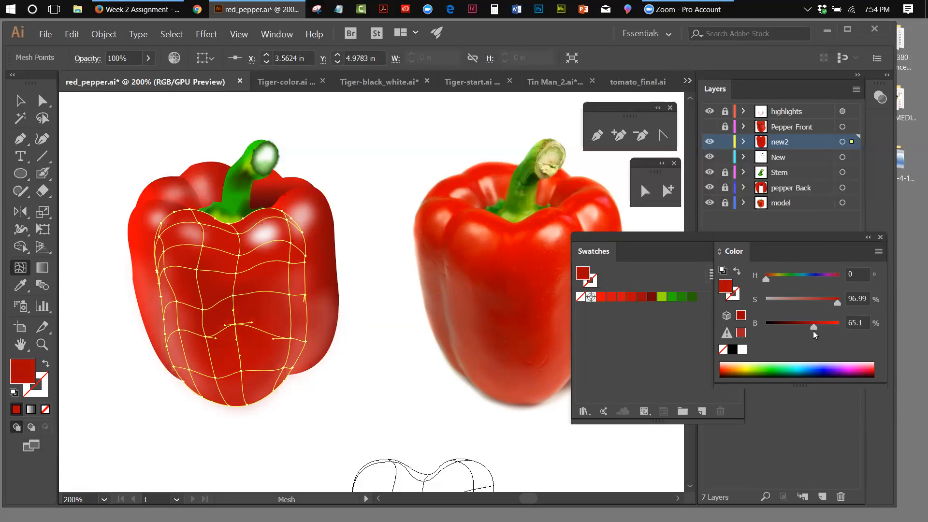
{"action": "left_click_drag", "start_coordinate": [814, 328], "coordinate": [816, 328]}
{"action": "left_click", "coordinate": [16, 100]}
{"action": "left_click", "coordinate": [105, 106]}
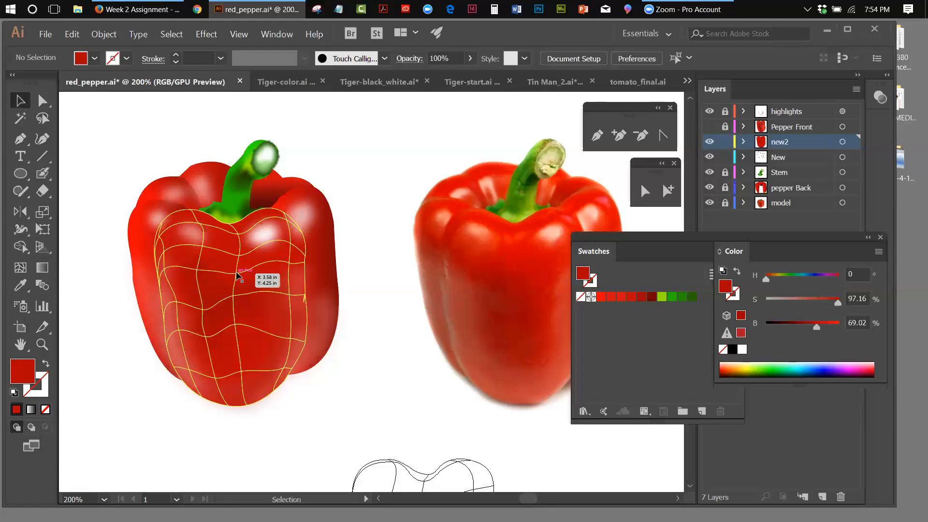
Recolor the mesh point directly above the lobe's center with the dark red swatch R=160 G=7 B=7
{"action": "key", "text": "u"}
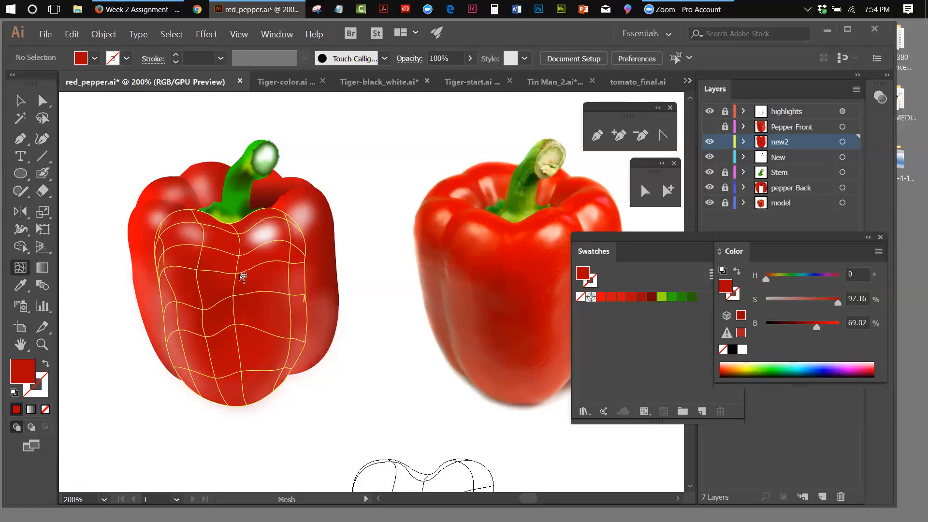
{"action": "left_click", "coordinate": [238, 274]}
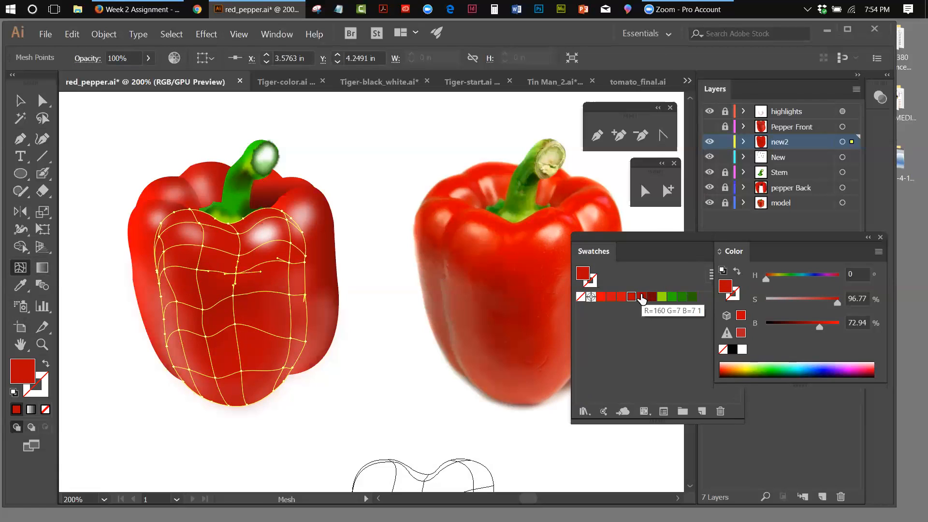
{"action": "left_click", "coordinate": [641, 296]}
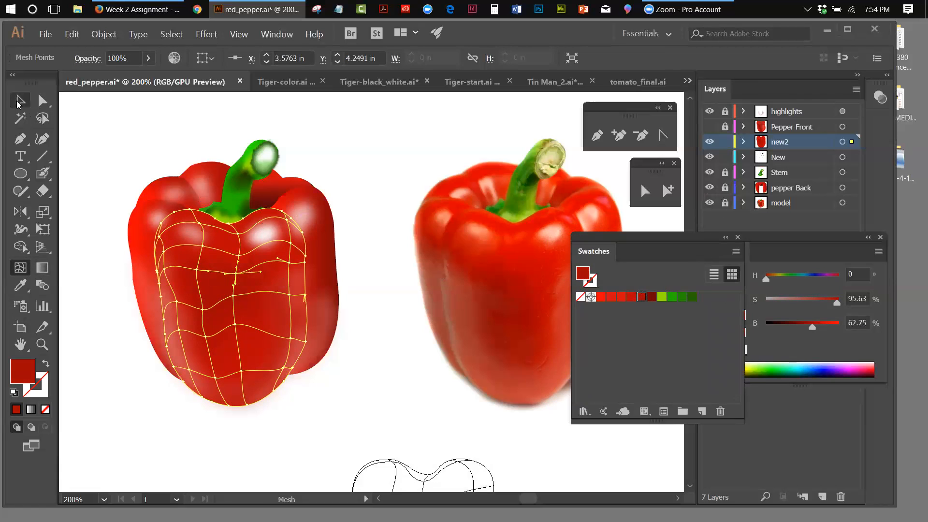
Deselect the pepper mesh and rearrange the workspace, with the Swatches panel off the reference photo and a wider application window
{"action": "left_click", "coordinate": [19, 101]}
{"action": "left_click", "coordinate": [82, 121]}
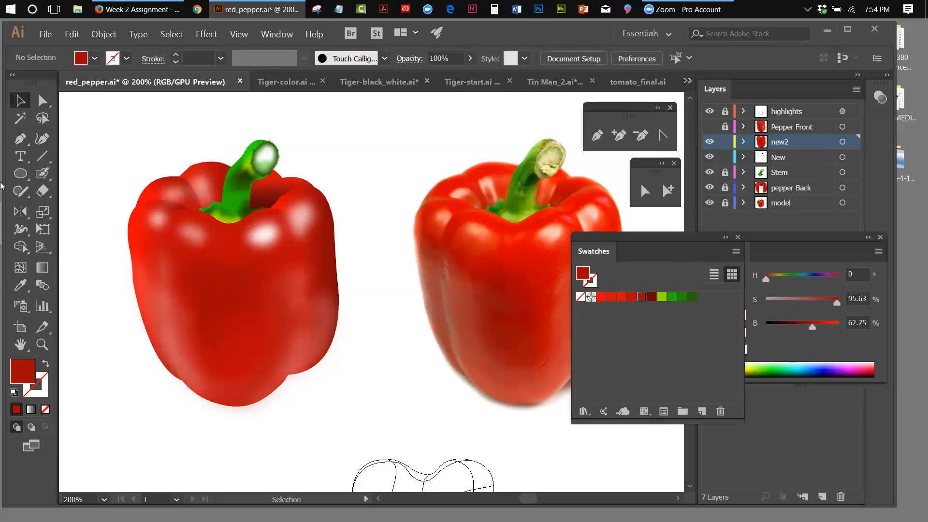
{"action": "left_click_drag", "start_coordinate": [634, 243], "coordinate": [797, 266]}
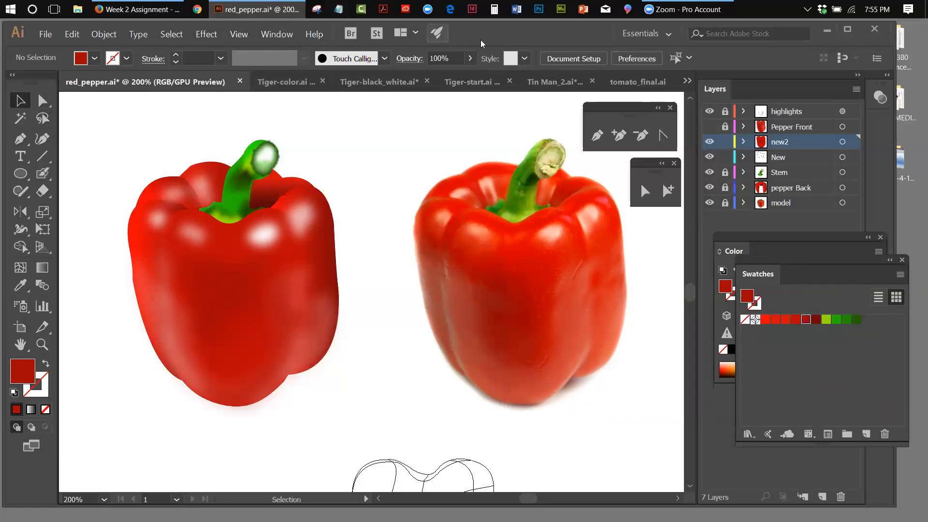
{"action": "left_click_drag", "start_coordinate": [512, 36], "coordinate": [493, 45]}
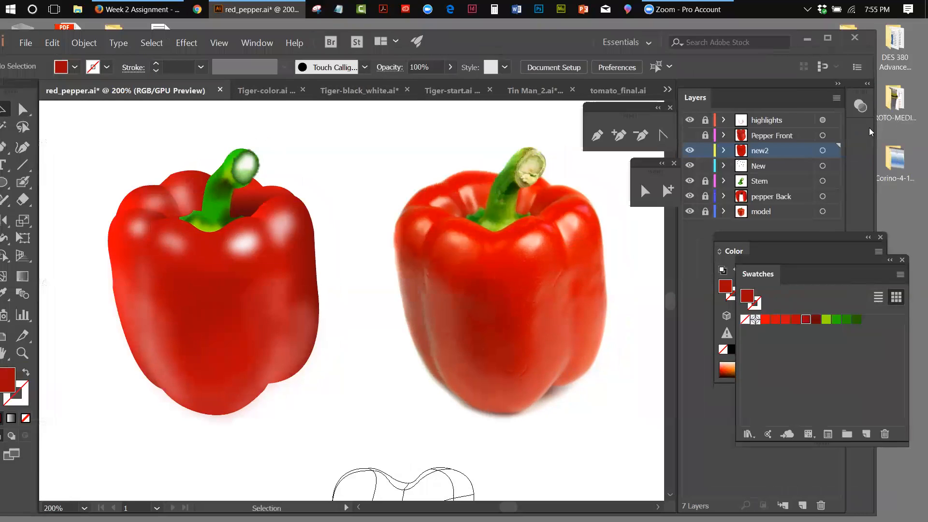
{"action": "left_click_drag", "start_coordinate": [875, 125], "coordinate": [927, 127]}
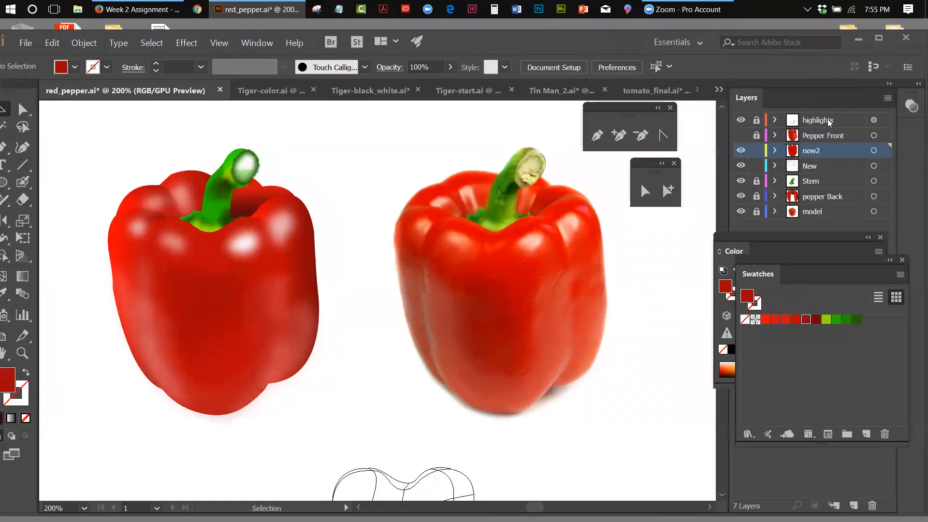
Review the tomato_final.ai and Tiger-color.ai examples, showing the tiger artwork in Preview instead of Outline mode
{"action": "left_click", "coordinate": [652, 91]}
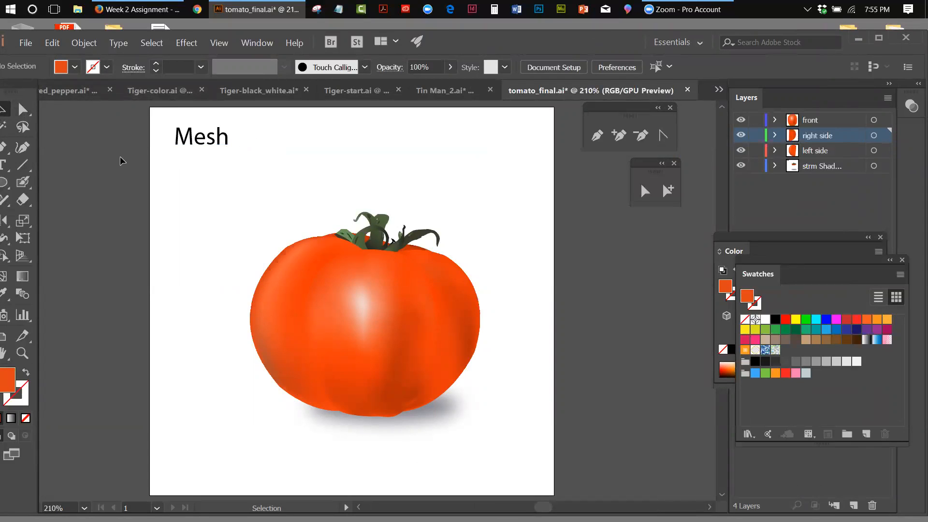
{"action": "left_click", "coordinate": [135, 91]}
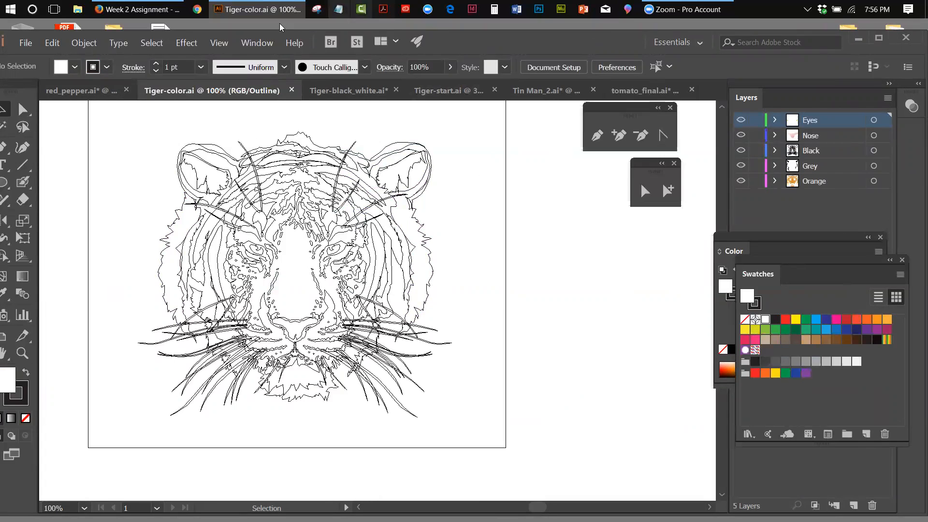
{"action": "left_click", "coordinate": [219, 43]}
{"action": "left_click", "coordinate": [223, 57]}
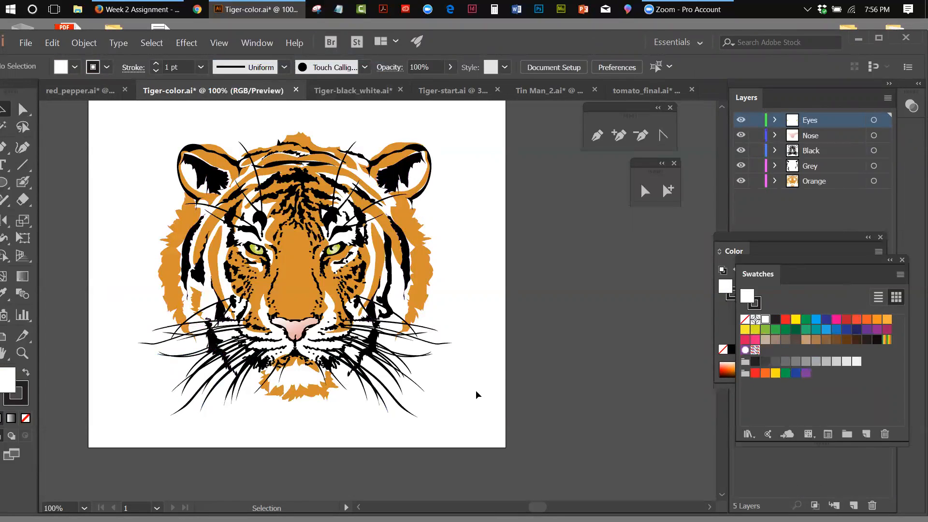
{"action": "left_click", "coordinate": [95, 91]}
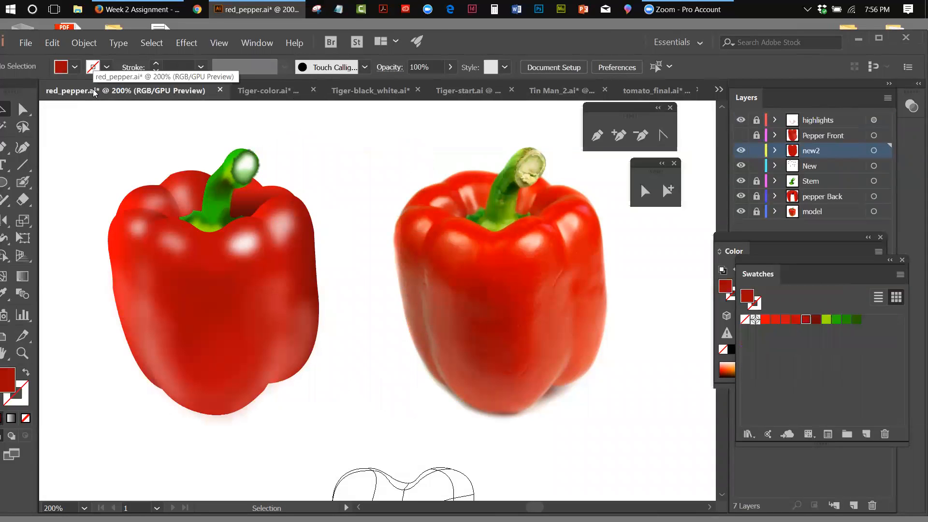
{"action": "left_click", "coordinate": [254, 92]}
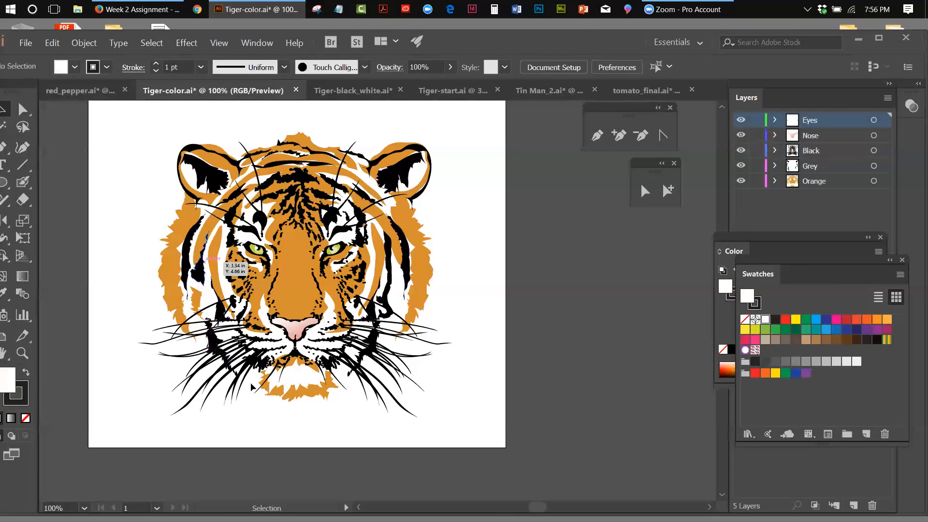
Switch to the browser's Week 2 Assignment page, read through its description to Instructions & Requirements, and return to Illustrator
{"action": "left_click", "coordinate": [148, 10]}
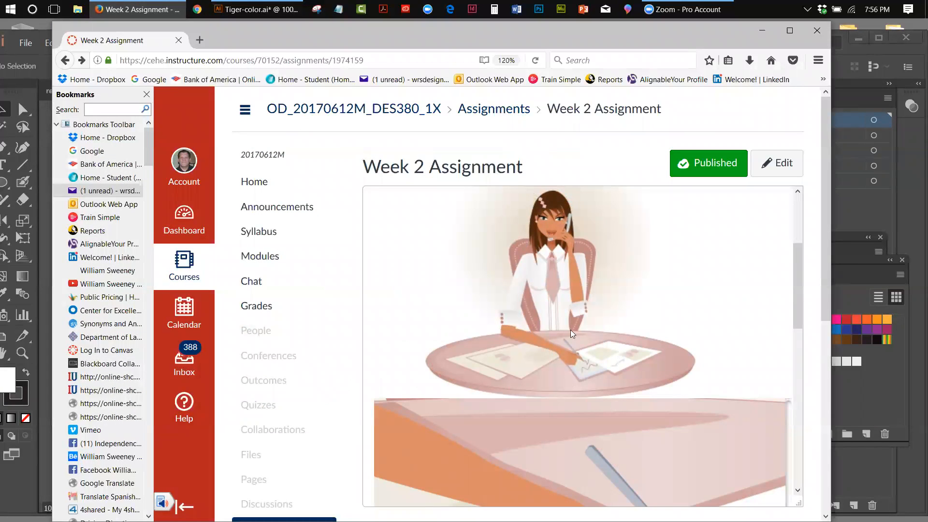
{"action": "left_click_drag", "start_coordinate": [797, 258], "coordinate": [812, 207]}
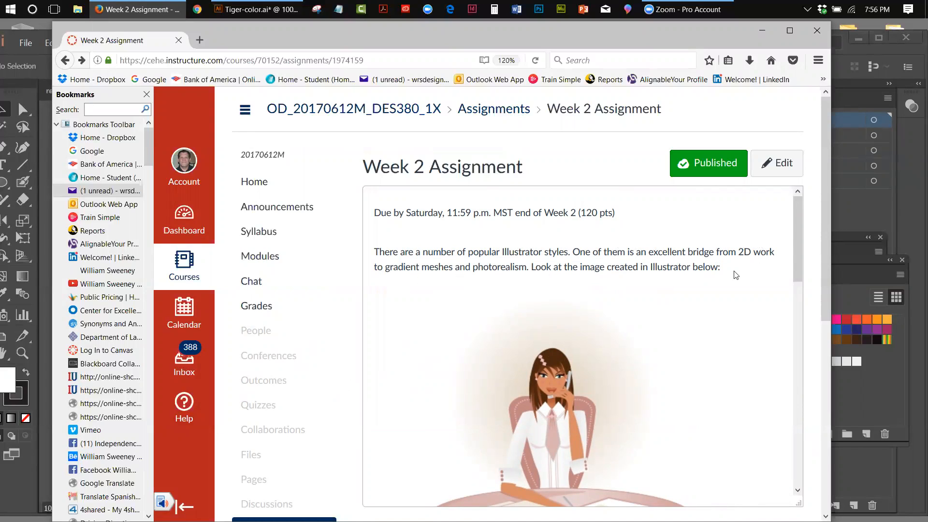
{"action": "left_click_drag", "start_coordinate": [797, 241], "coordinate": [822, 396]}
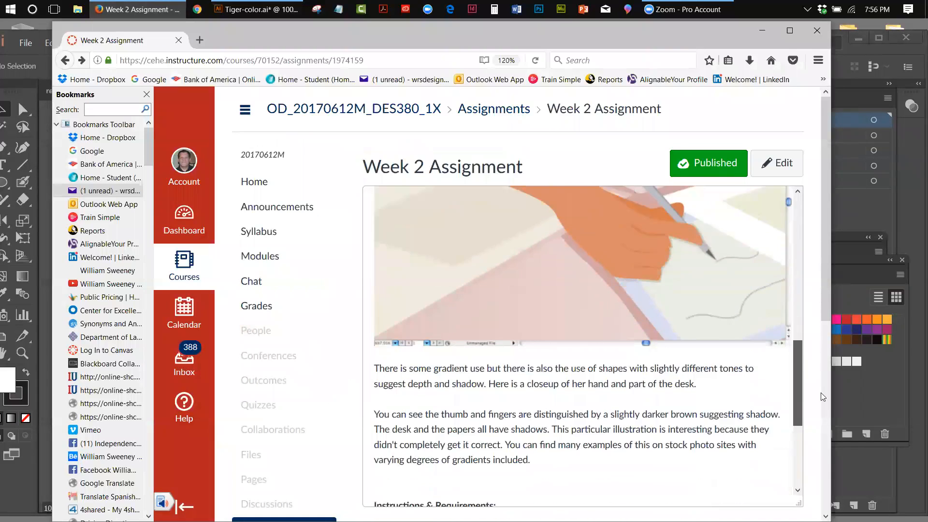
{"action": "scroll", "coordinate": [544, 352], "scroll_direction": "down", "scroll_amount": 3}
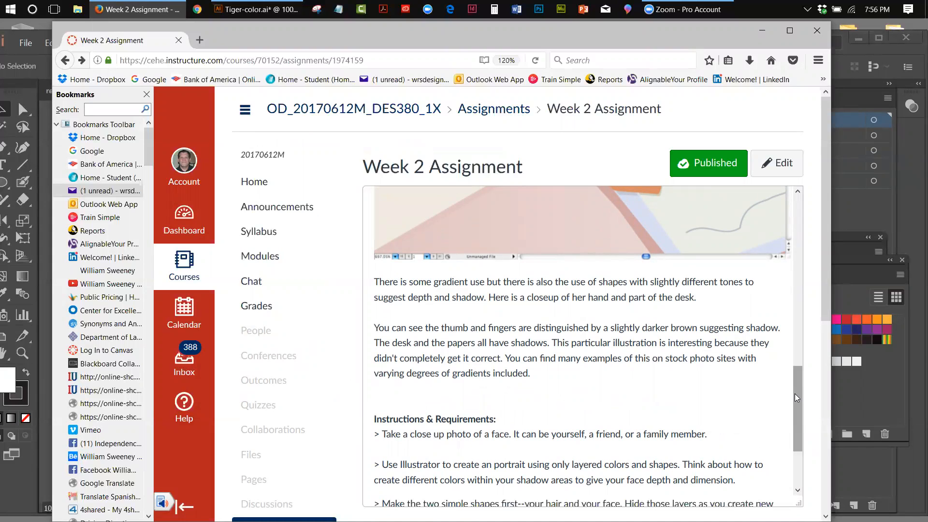
{"action": "left_click", "coordinate": [751, 38]}
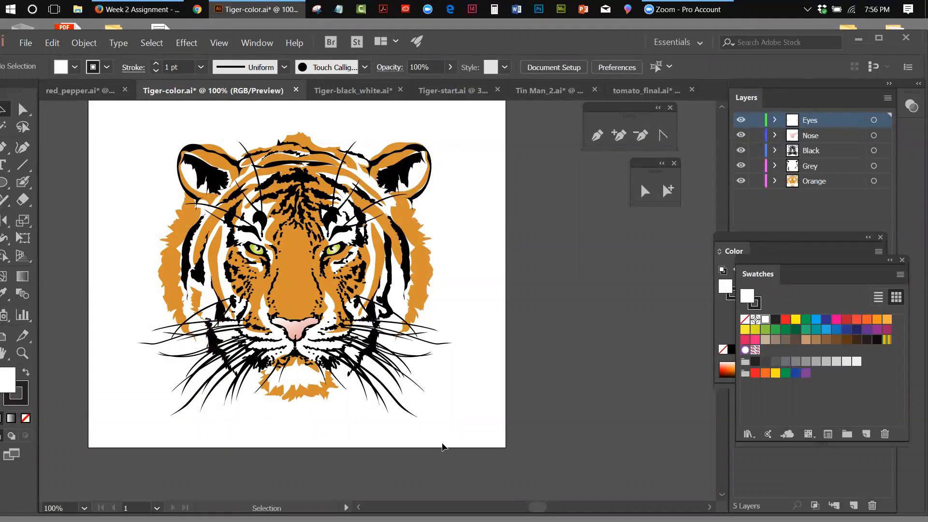
Open the Tiger-black_white.ai document and toggle the orange layer's visibility to inspect its artwork
{"action": "left_click", "coordinate": [368, 92]}
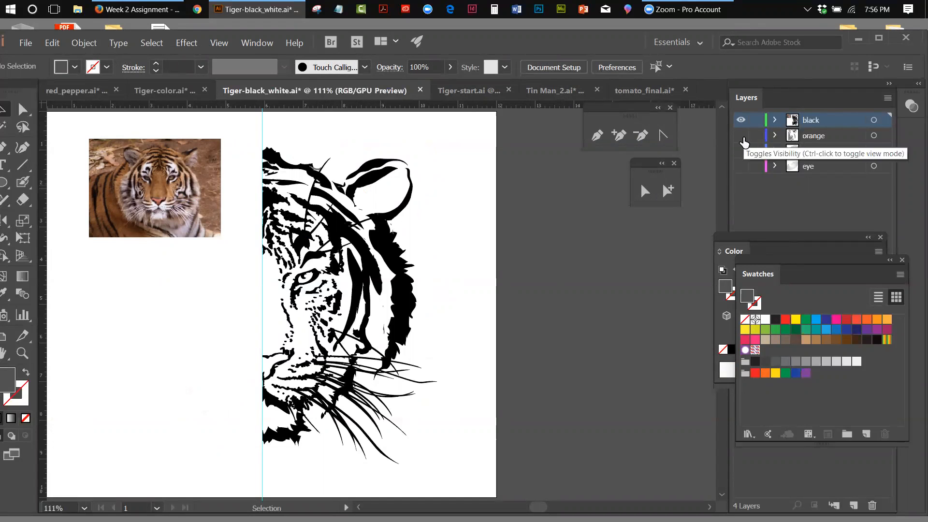
{"action": "left_click", "coordinate": [743, 138]}
{"action": "left_click", "coordinate": [743, 137]}
{"action": "left_click", "coordinate": [742, 137]}
{"action": "left_click", "coordinate": [743, 138]}
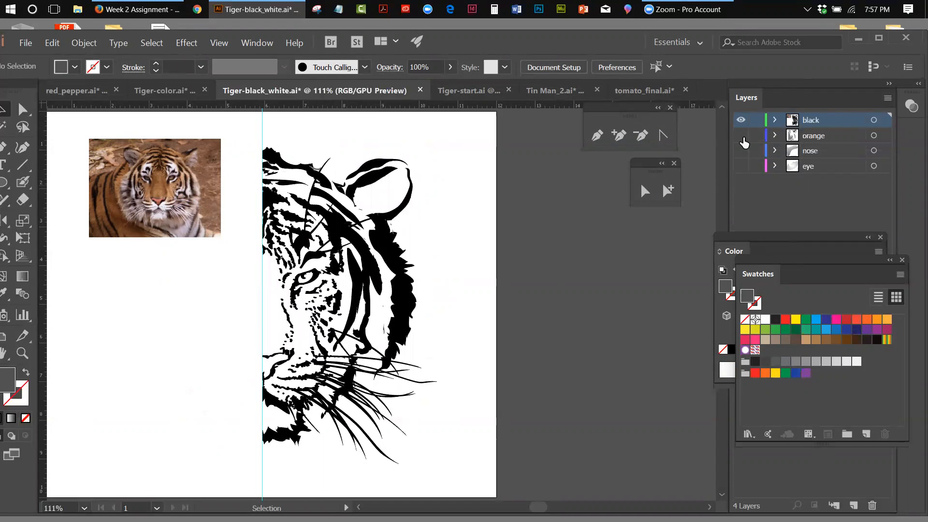
Move the bengal tiger reference photo off the artboard into the empty canvas to the right of the half tiger face
{"action": "left_click", "coordinate": [143, 140]}
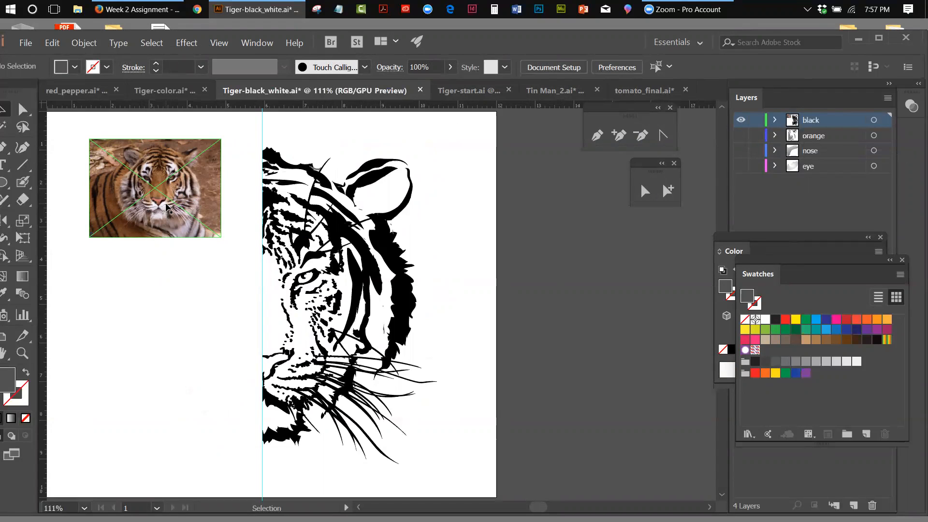
{"action": "left_click", "coordinate": [259, 193]}
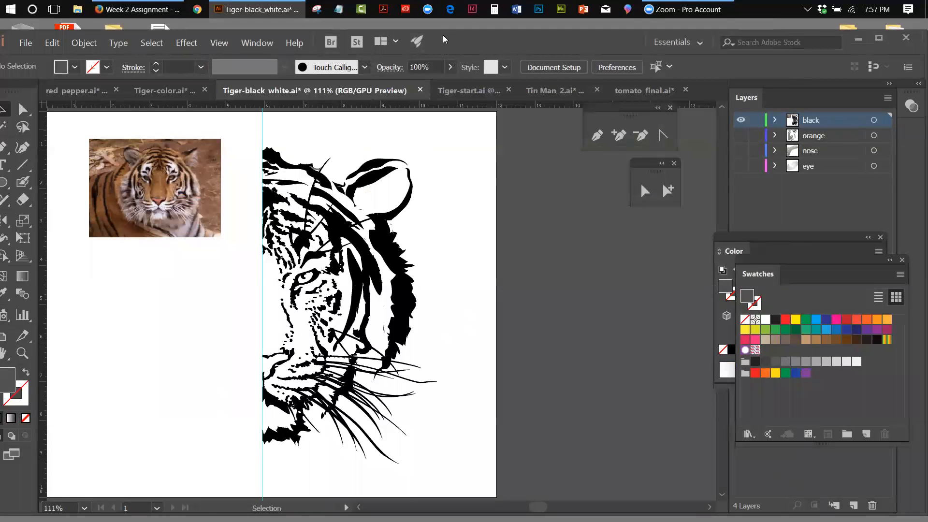
{"action": "left_click_drag", "start_coordinate": [442, 39], "coordinate": [465, 34]}
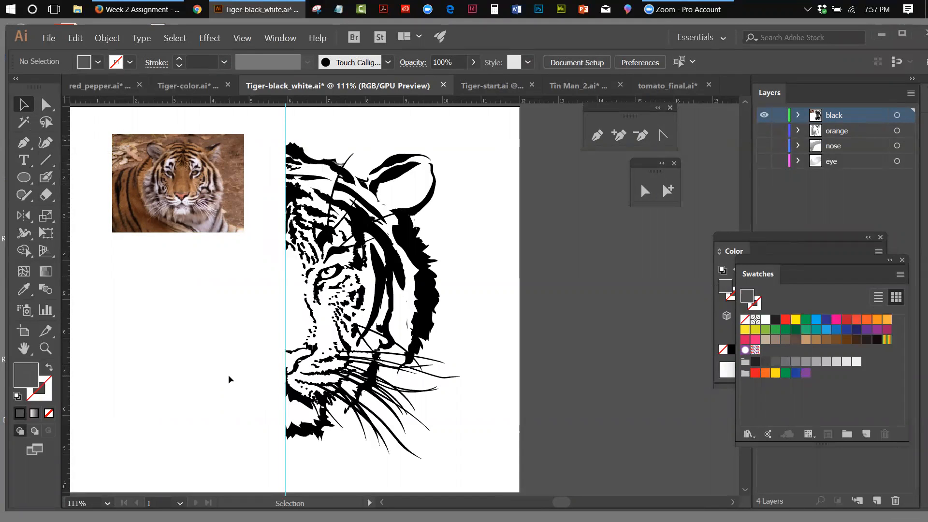
{"action": "left_click_drag", "start_coordinate": [143, 161], "coordinate": [623, 263]}
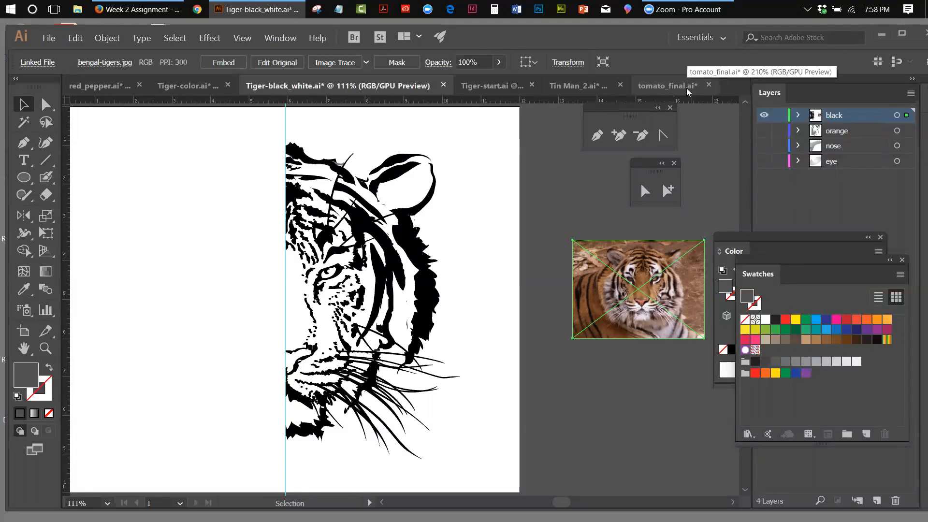
Undock tomato_final.ai into a floating window and close it without saving changes
{"action": "left_click_drag", "start_coordinate": [687, 92], "coordinate": [250, 101]}
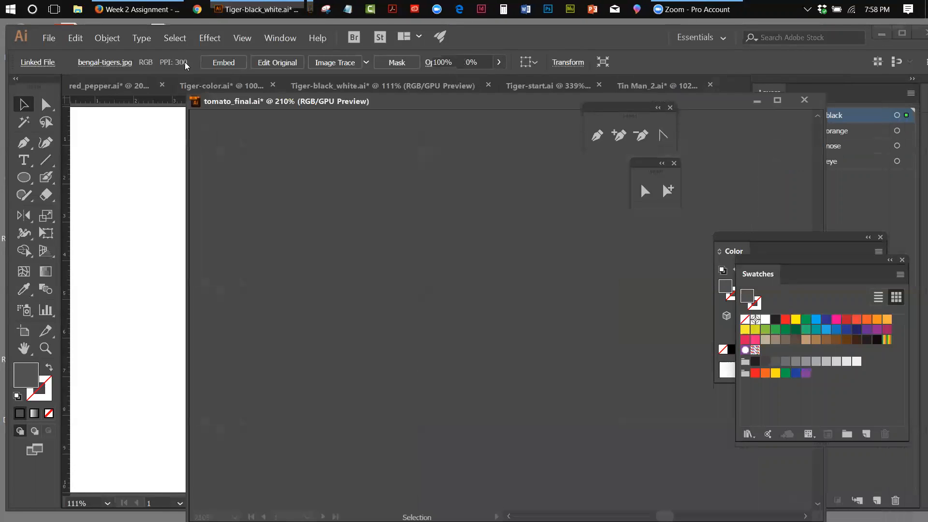
{"action": "mouse_move", "coordinate": [178, 27]}
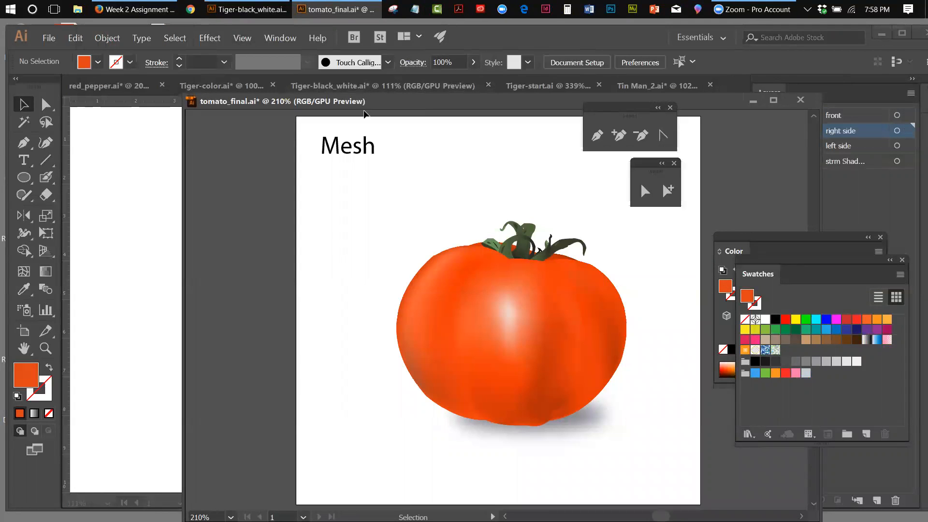
{"action": "left_click_drag", "start_coordinate": [461, 106], "coordinate": [791, 95]}
{"action": "left_click_drag", "start_coordinate": [697, 90], "coordinate": [154, 96]}
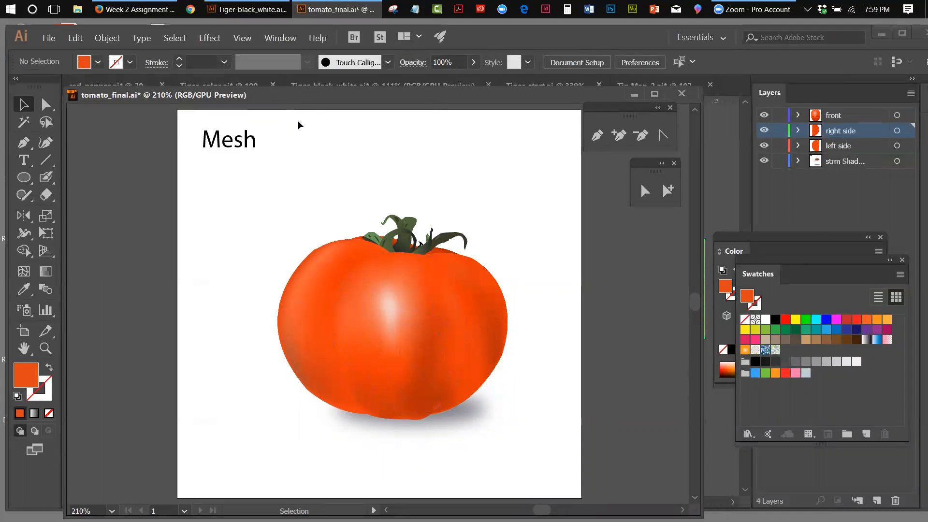
{"action": "left_click", "coordinate": [681, 94]}
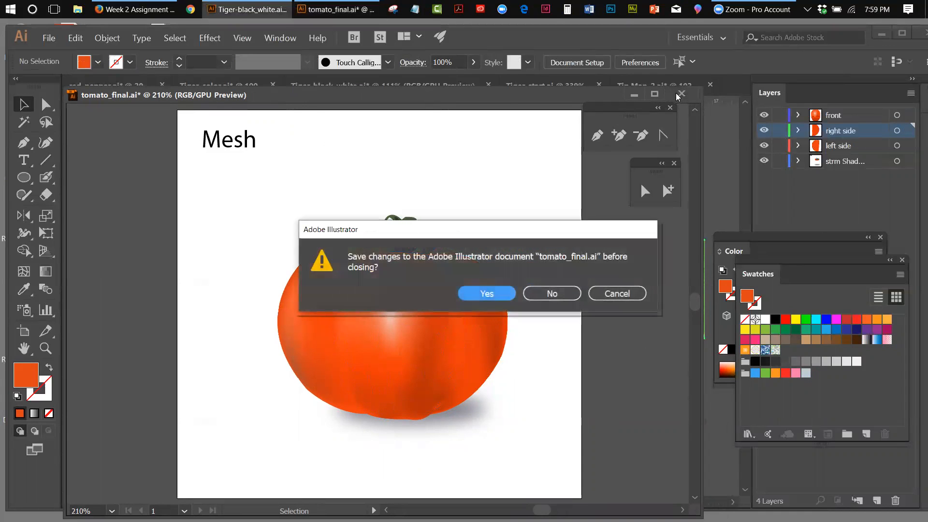
{"action": "left_click", "coordinate": [549, 292]}
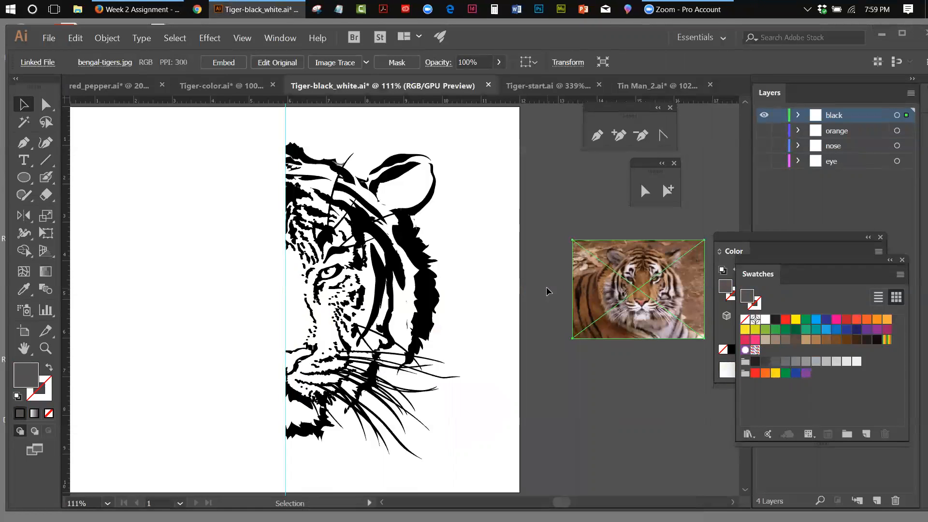
Return to the red_pepper.ai document and check the front lobe's mesh object, leaving it deselected
{"action": "left_click", "coordinate": [110, 88]}
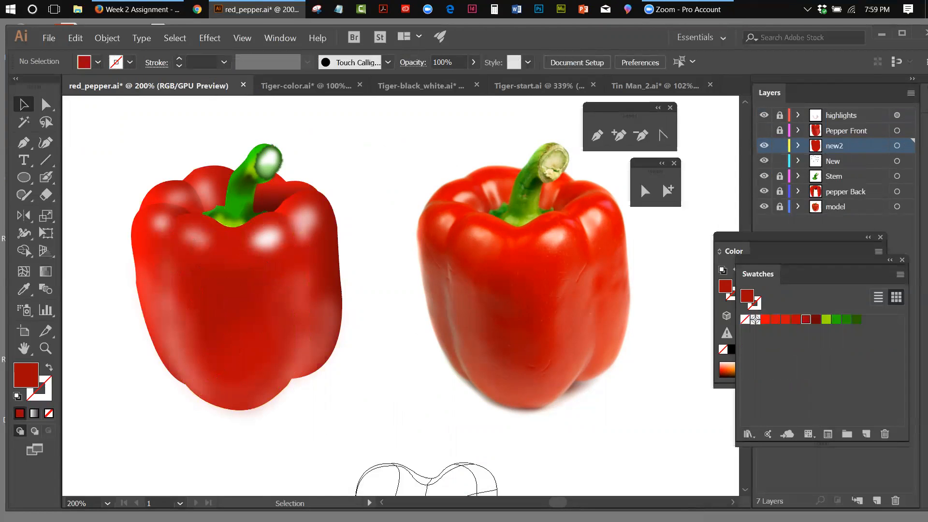
{"action": "mouse_move", "coordinate": [241, 303]}
{"action": "left_mouse_down"}
{"action": "mouse_move", "coordinate": [425, 358]}
{"action": "mouse_move", "coordinate": [519, 350]}
{"action": "mouse_move", "coordinate": [510, 338]}
{"action": "mouse_move", "coordinate": [232, 298]}
{"action": "left_mouse_up"}
{"action": "left_click", "coordinate": [348, 315]}
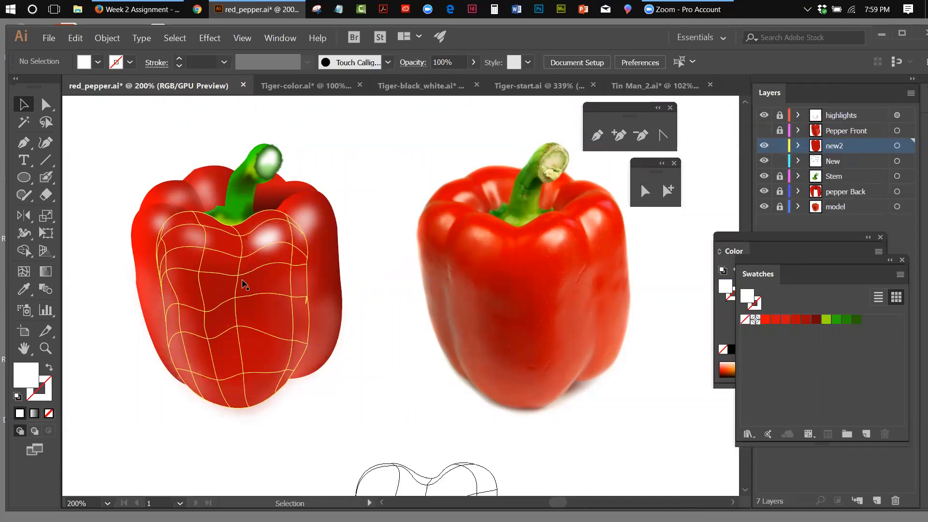
{"action": "left_click_drag", "start_coordinate": [240, 280], "coordinate": [243, 278]}
{"action": "left_click", "coordinate": [377, 338]}
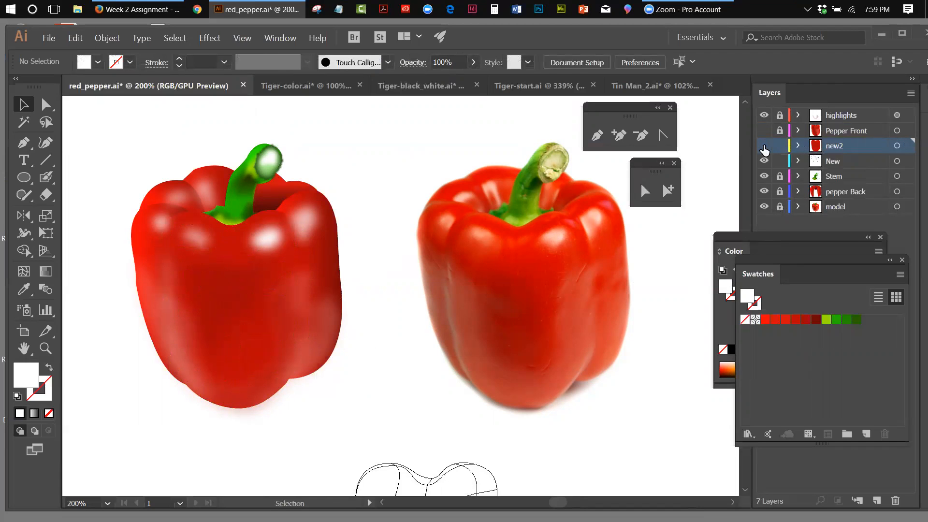
Show the Pepper Front layer and move the new2 layer directly above it, toggling new2 to compare the two front lobes
{"action": "left_click", "coordinate": [764, 146]}
{"action": "left_click", "coordinate": [763, 131]}
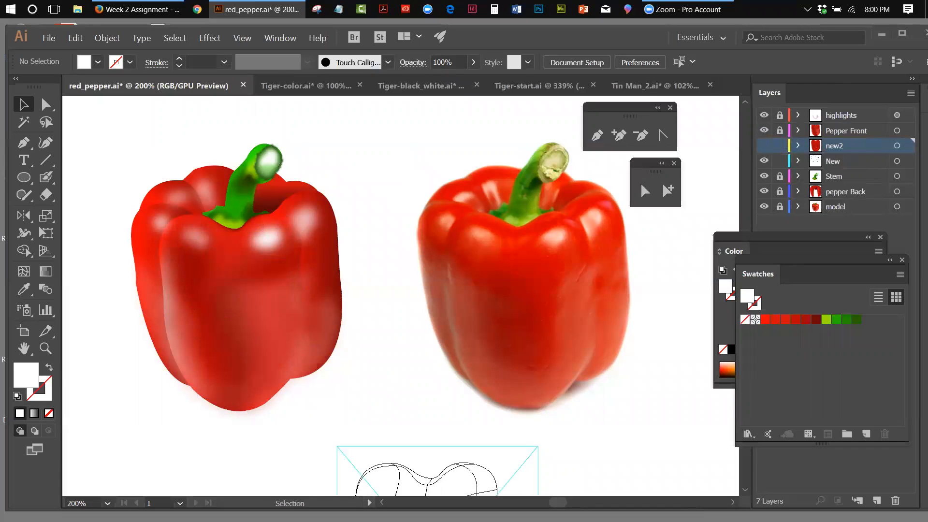
{"action": "left_click", "coordinate": [764, 146]}
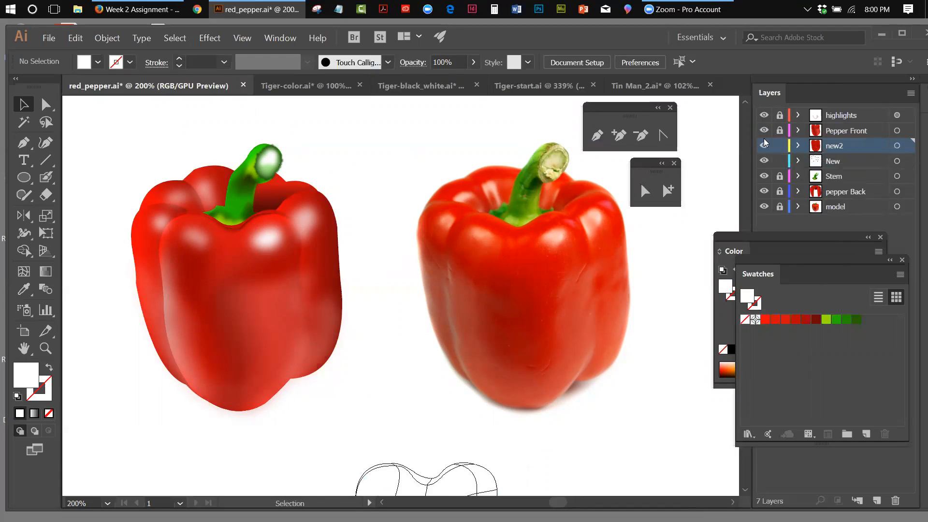
{"action": "left_click_drag", "start_coordinate": [839, 149], "coordinate": [842, 126]}
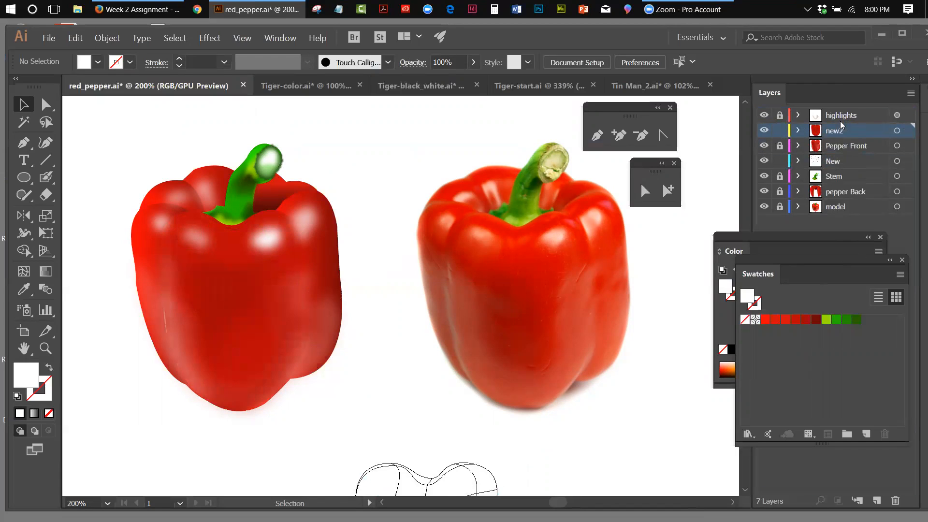
{"action": "left_click", "coordinate": [763, 132]}
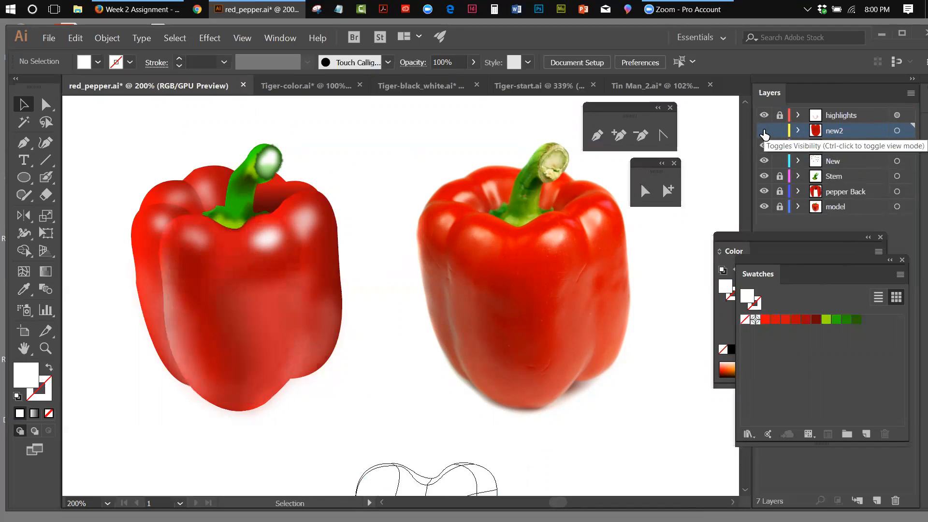
{"action": "left_click", "coordinate": [764, 132]}
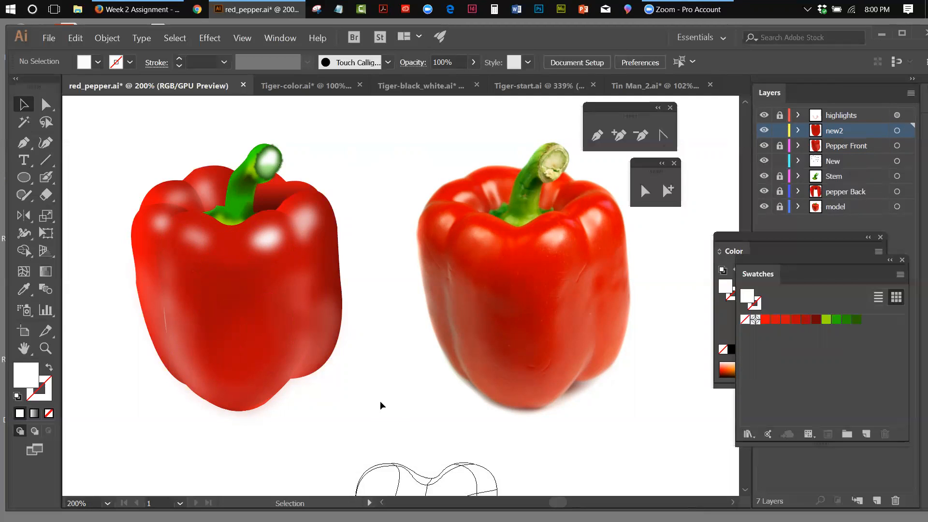
{"action": "left_click_drag", "start_coordinate": [275, 286], "coordinate": [273, 283]}
{"action": "left_click", "coordinate": [385, 277]}
{"action": "left_click_drag", "start_coordinate": [236, 315], "coordinate": [233, 316]}
{"action": "left_click", "coordinate": [390, 337]}
Move the Swatches panel off the Color panel so both are fully accessible side by side
{"action": "left_click_drag", "start_coordinate": [765, 264], "coordinate": [562, 251]}
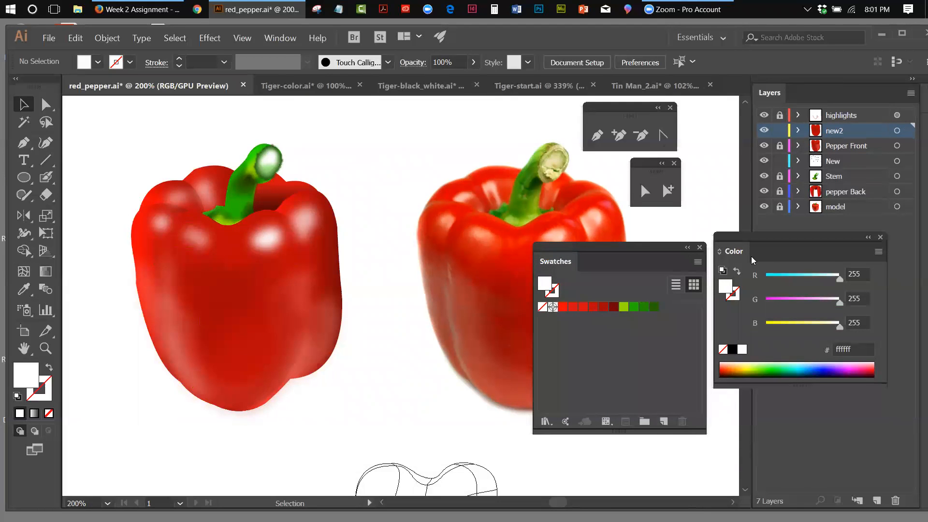
{"action": "left_click_drag", "start_coordinate": [790, 233], "coordinate": [796, 229]}
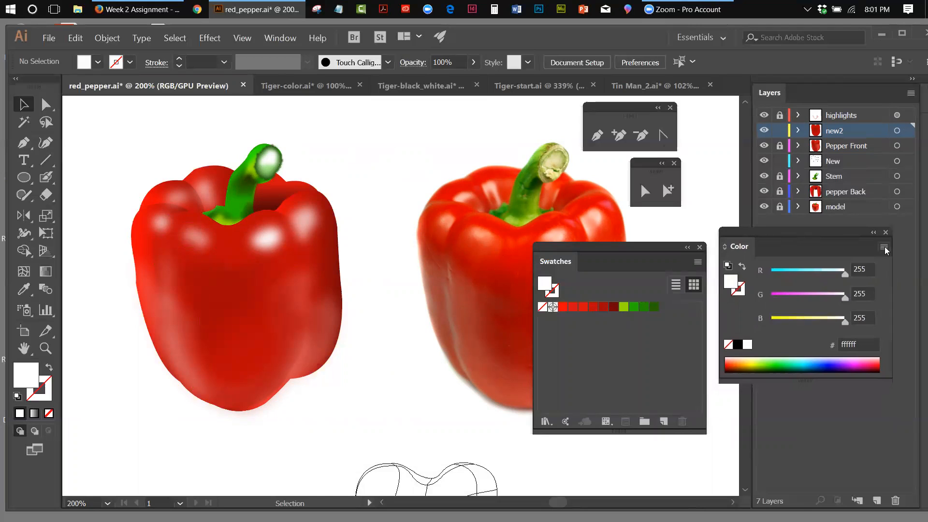
Switch the color sliders to HSB and inspect the color of the mesh point near the middle of the pepper's front lobe
{"action": "left_click", "coordinate": [883, 246]}
{"action": "left_click", "coordinate": [800, 287]}
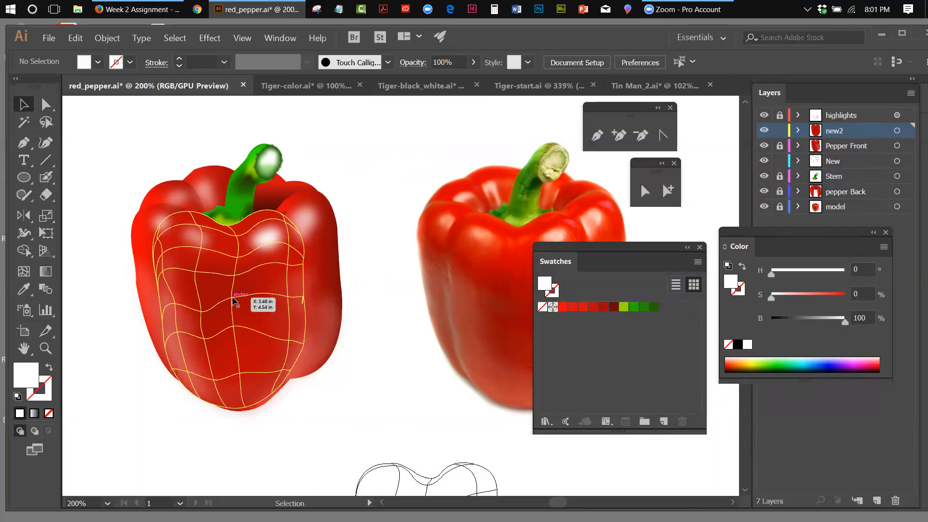
{"action": "left_click", "coordinate": [234, 300]}
{"action": "left_click", "coordinate": [23, 271]}
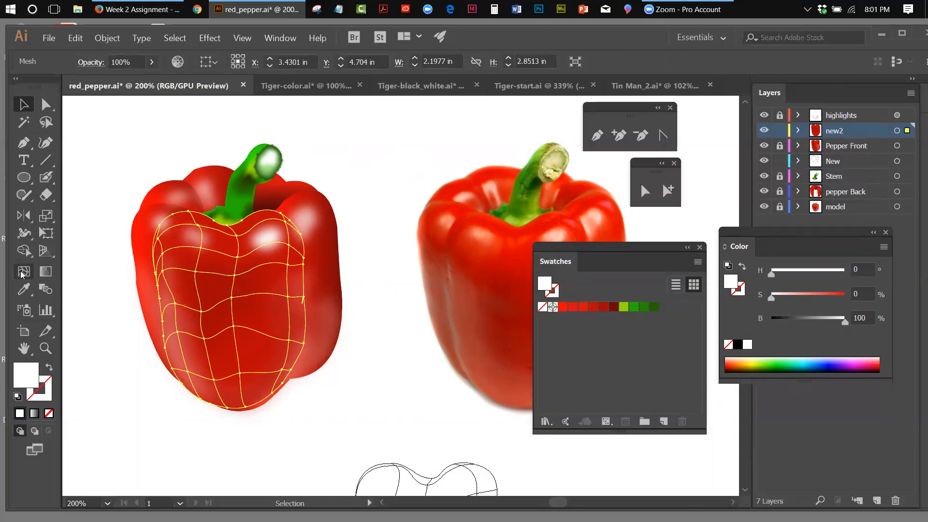
{"action": "left_click", "coordinate": [233, 297]}
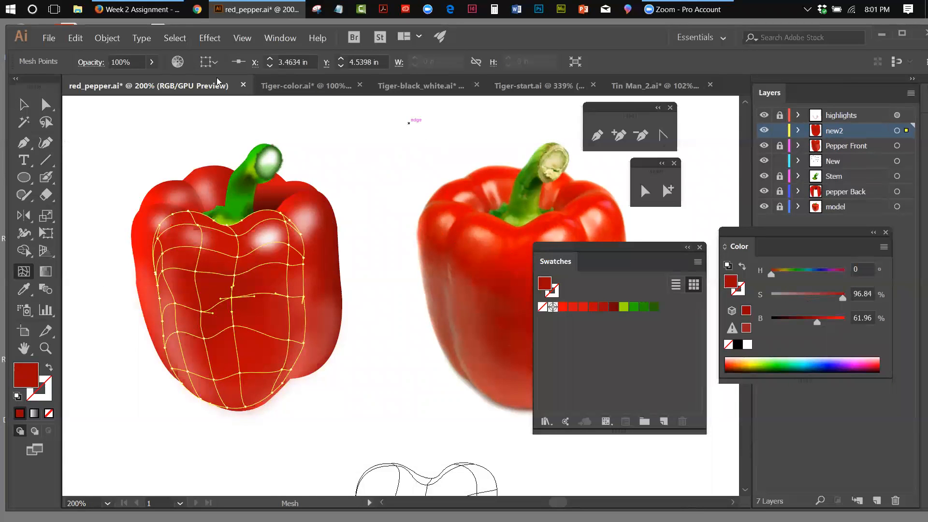
Close red_pepper.ai without saving changes and bring up the Tiger-color.ai document
{"action": "left_click", "coordinate": [246, 85]}
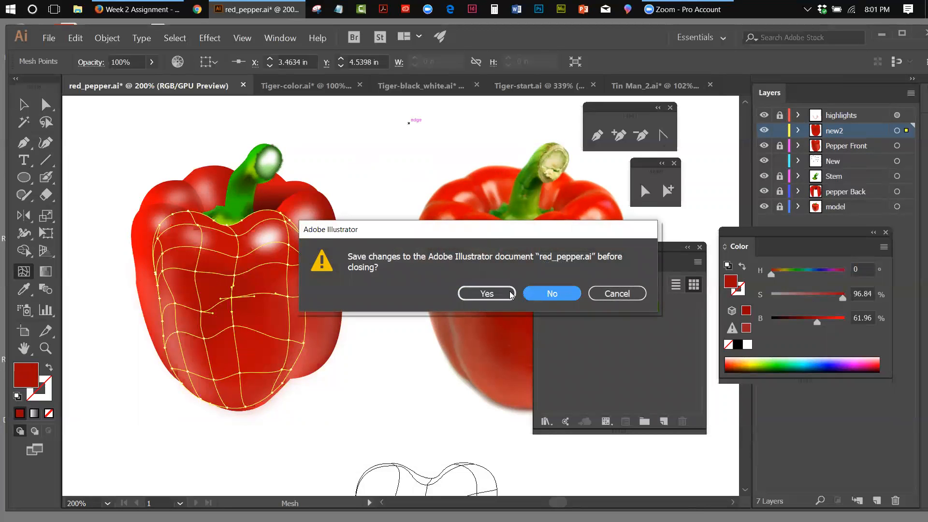
{"action": "left_click", "coordinate": [545, 294]}
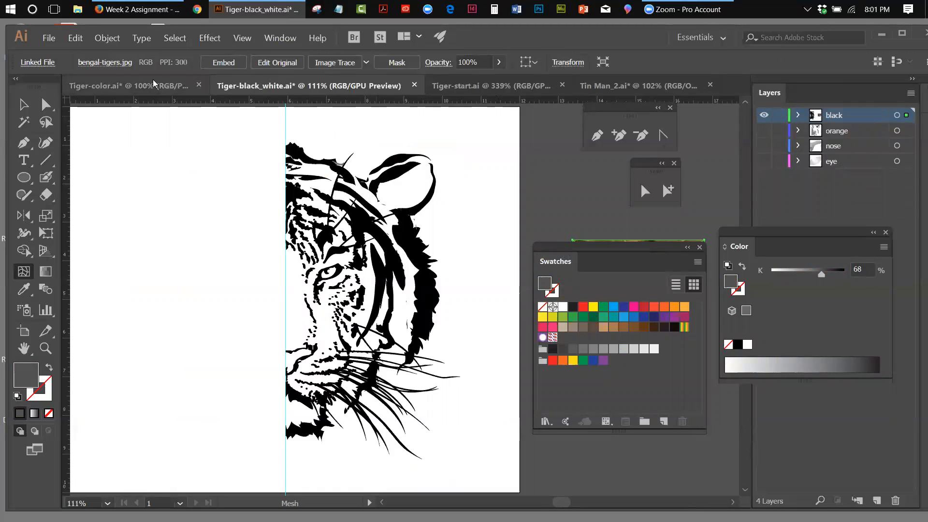
{"action": "left_click", "coordinate": [164, 85]}
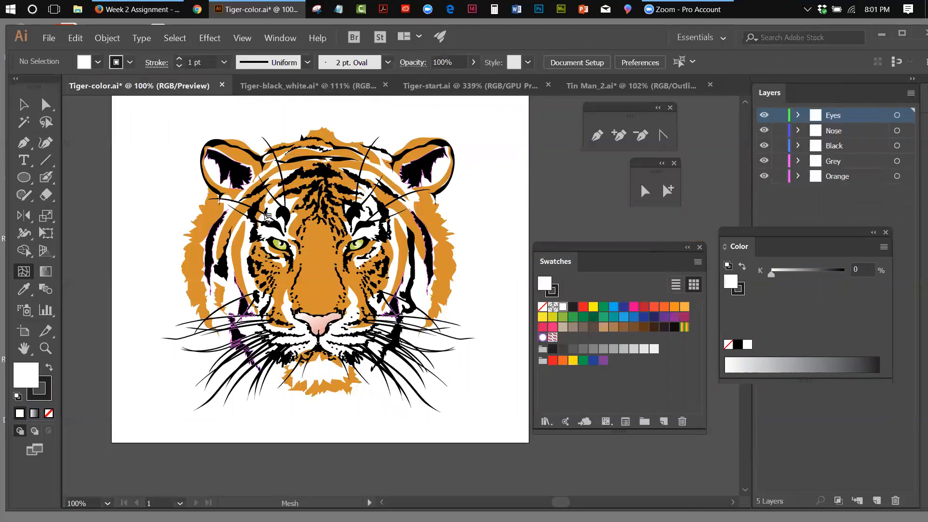
Switch to the Week 2 Assignment page in Firefox, review its example illustration and the instructions and requirements, and return to Illustrator
{"action": "left_click", "coordinate": [159, 9]}
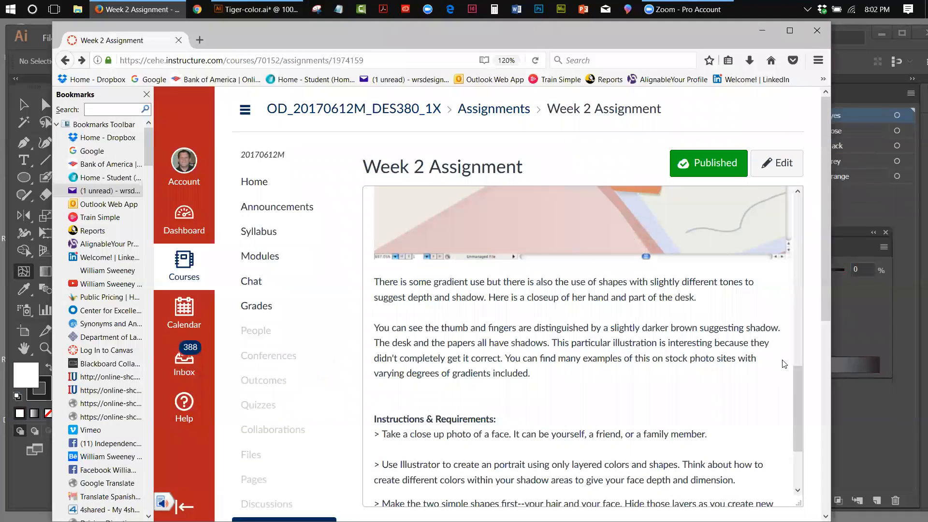
{"action": "scroll", "coordinate": [795, 362], "scroll_direction": "up", "scroll_amount": 1}
{"action": "left_click_drag", "start_coordinate": [796, 351], "coordinate": [792, 242]}
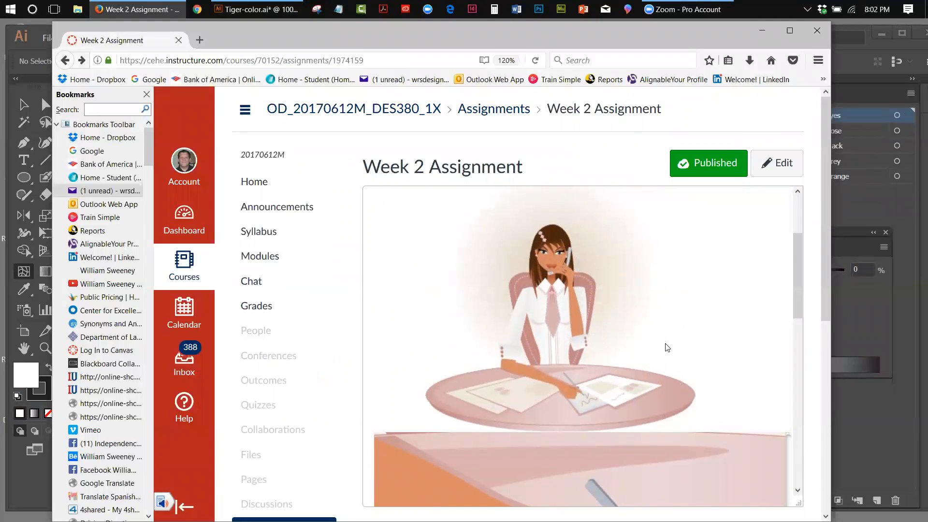
{"action": "left_click_drag", "start_coordinate": [796, 243], "coordinate": [580, 391]}
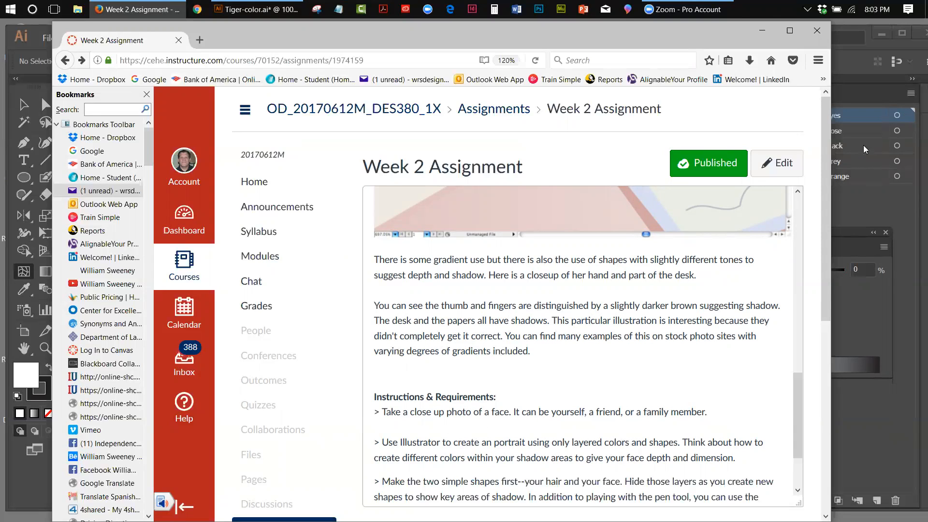
{"action": "left_click", "coordinate": [764, 31]}
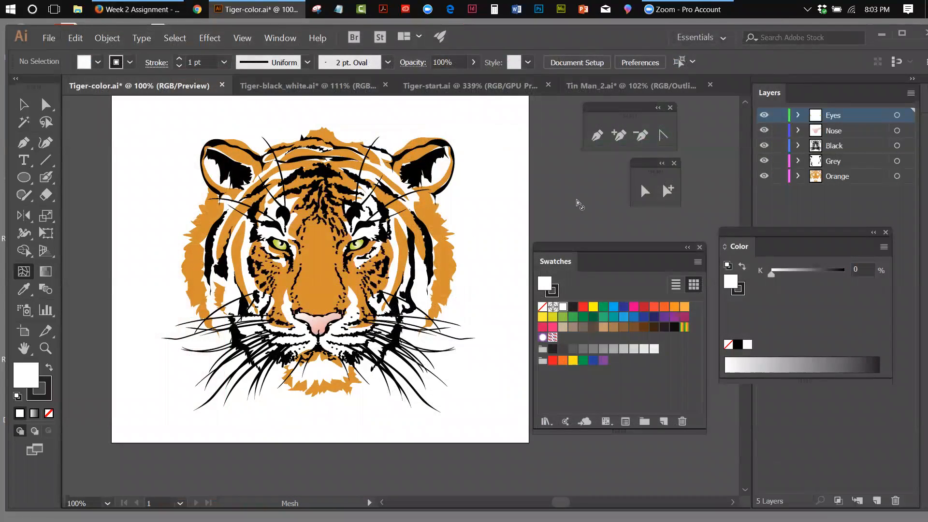
{"action": "left_click", "coordinate": [147, 10]}
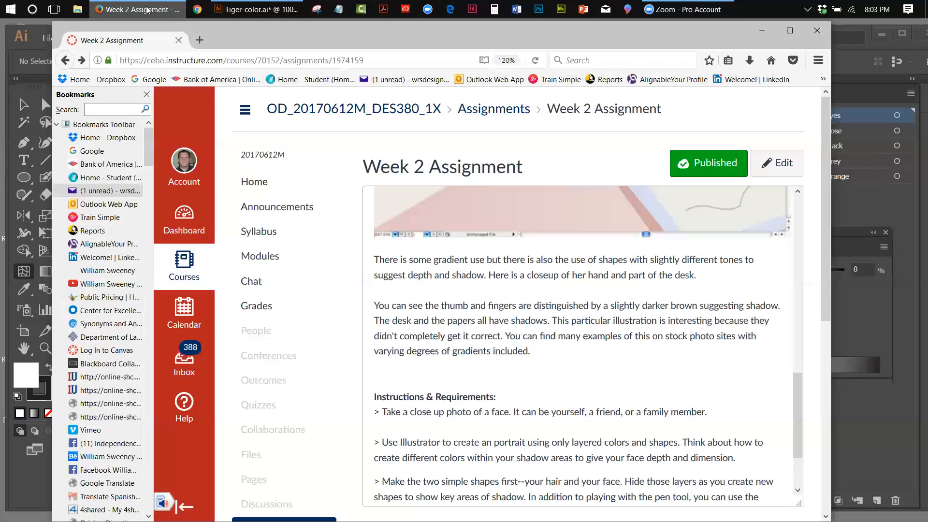
{"action": "left_click_drag", "start_coordinate": [797, 420], "coordinate": [793, 274]}
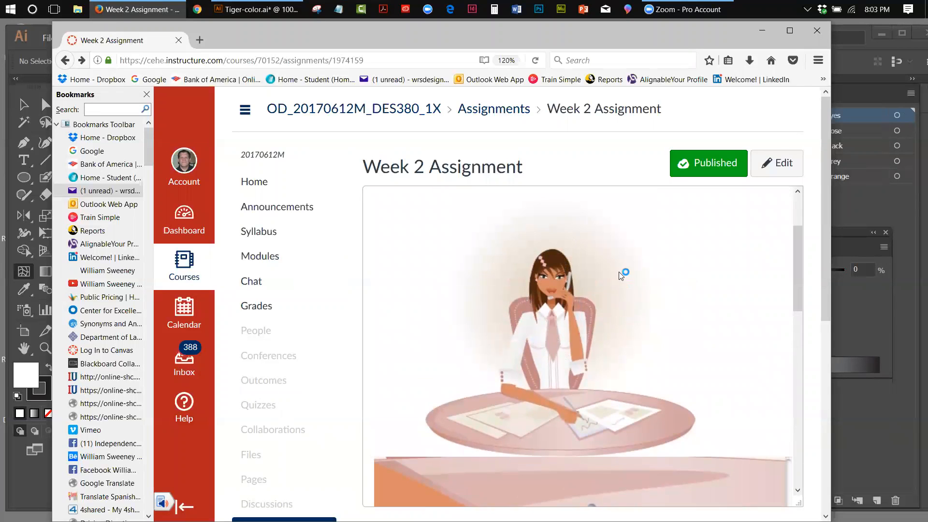
{"action": "left_click", "coordinate": [762, 31]}
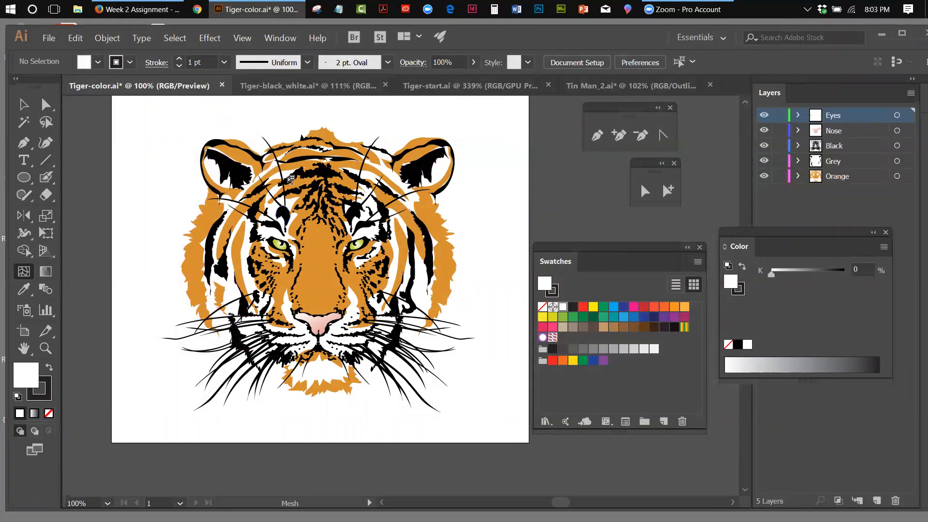
Bring up Tiger-black_white.ai and rearrange the Color and Swatches panels so the layer list and artwork stay clear
{"action": "left_click", "coordinate": [278, 85]}
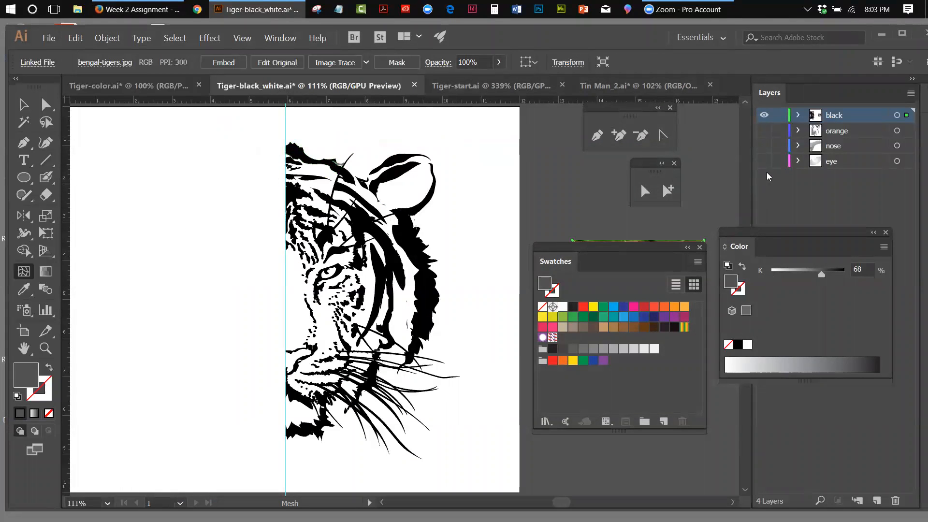
{"action": "left_click_drag", "start_coordinate": [769, 233], "coordinate": [770, 256]}
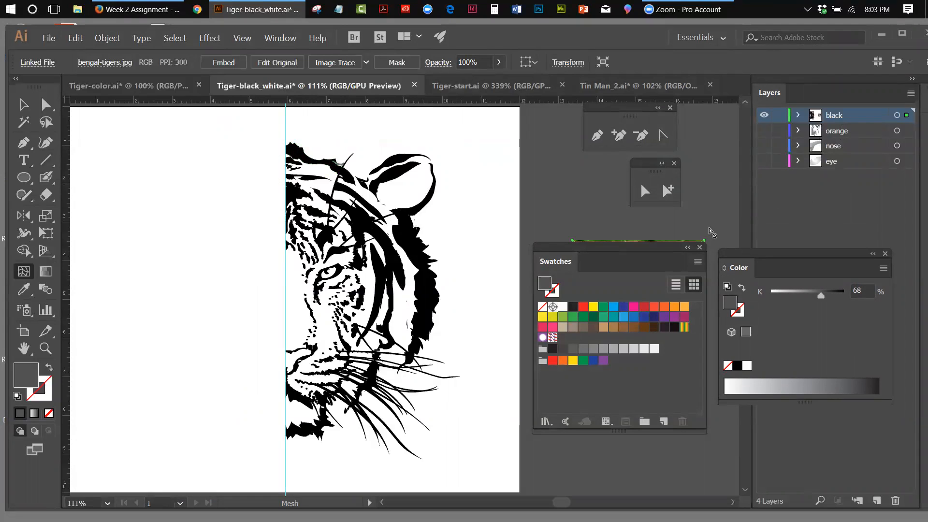
{"action": "mouse_move", "coordinate": [661, 248]}
{"action": "left_mouse_down"}
{"action": "mouse_move", "coordinate": [644, 276]}
{"action": "mouse_move", "coordinate": [671, 246]}
{"action": "left_mouse_up"}
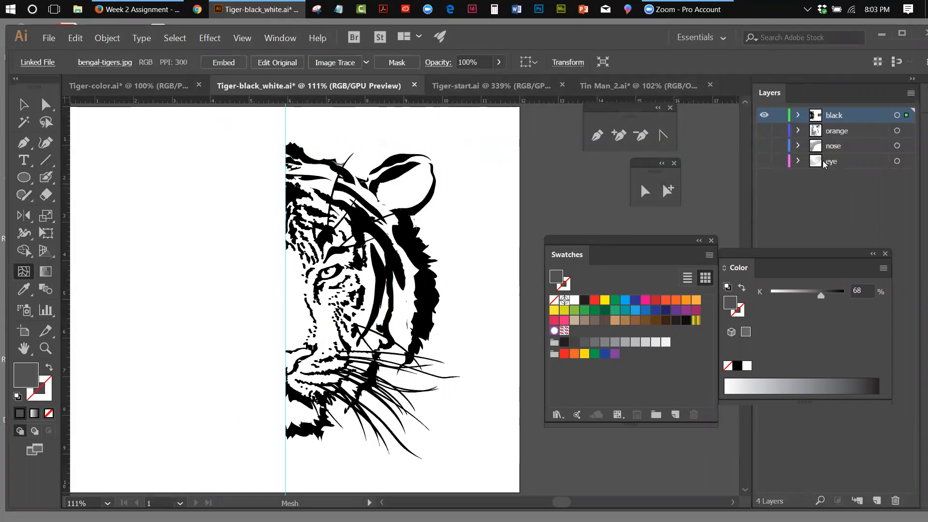
Show the eye, nose and orange layers to examine the tiger's grey shading, and hide them again so only black is shown
{"action": "left_click", "coordinate": [764, 162]}
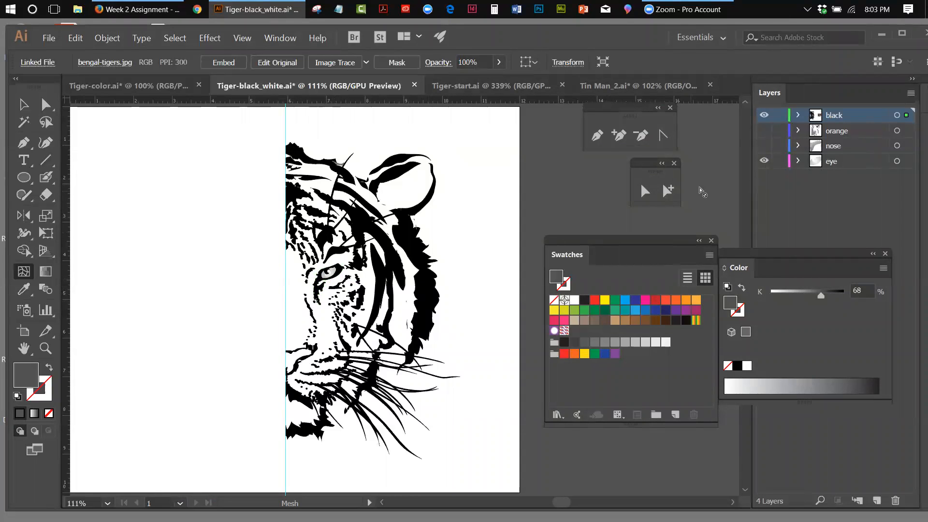
{"action": "left_click", "coordinate": [763, 145]}
{"action": "left_click", "coordinate": [765, 131]}
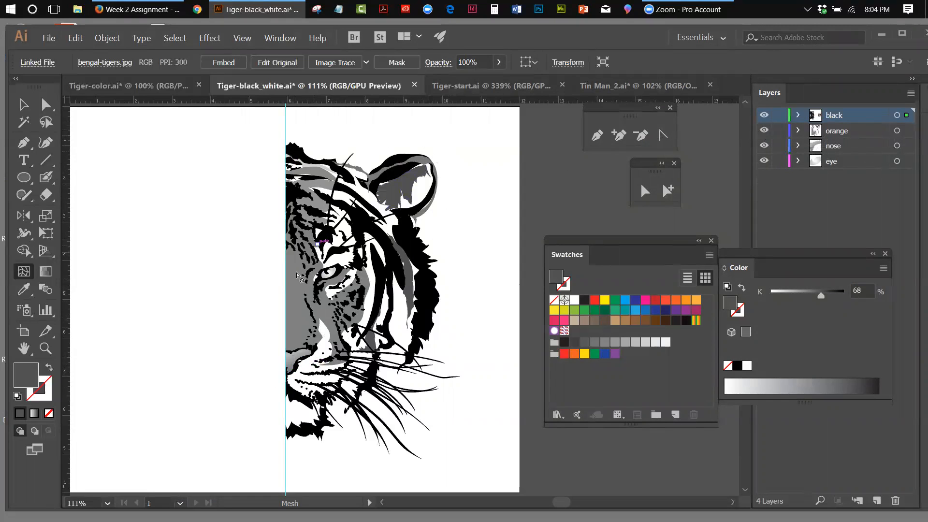
{"action": "left_click", "coordinate": [763, 131]}
{"action": "left_click", "coordinate": [763, 145]}
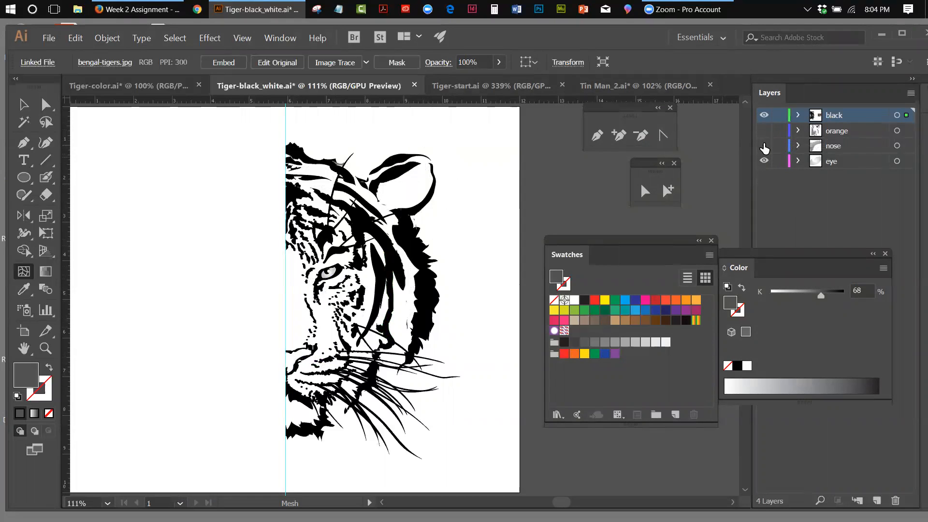
{"action": "left_click", "coordinate": [764, 161]}
{"action": "mouse_move", "coordinate": [586, 240]}
{"action": "left_mouse_down"}
{"action": "mouse_move", "coordinate": [610, 235]}
{"action": "mouse_move", "coordinate": [592, 235]}
{"action": "left_mouse_up"}
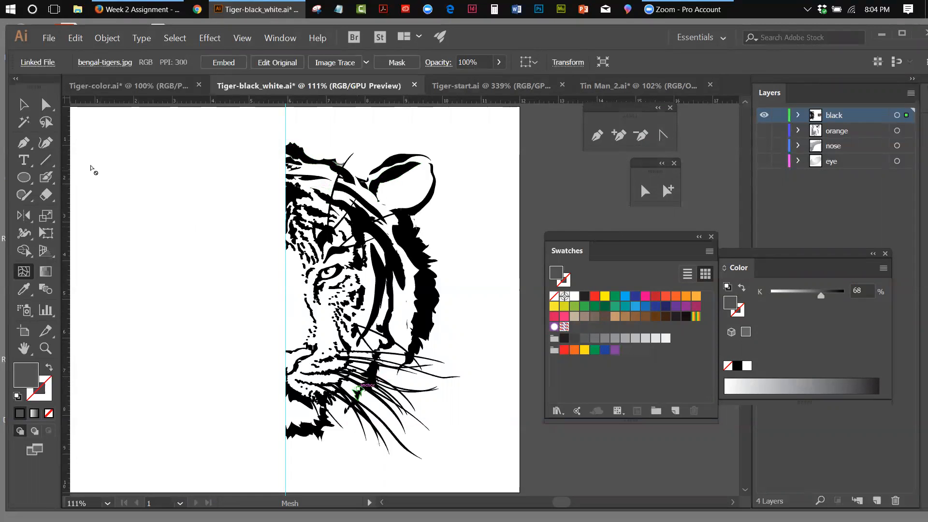
Select the black half-face group of the tiger and make a reflected copy across the vertical axis
{"action": "left_click", "coordinate": [24, 105]}
{"action": "left_click", "coordinate": [343, 209]}
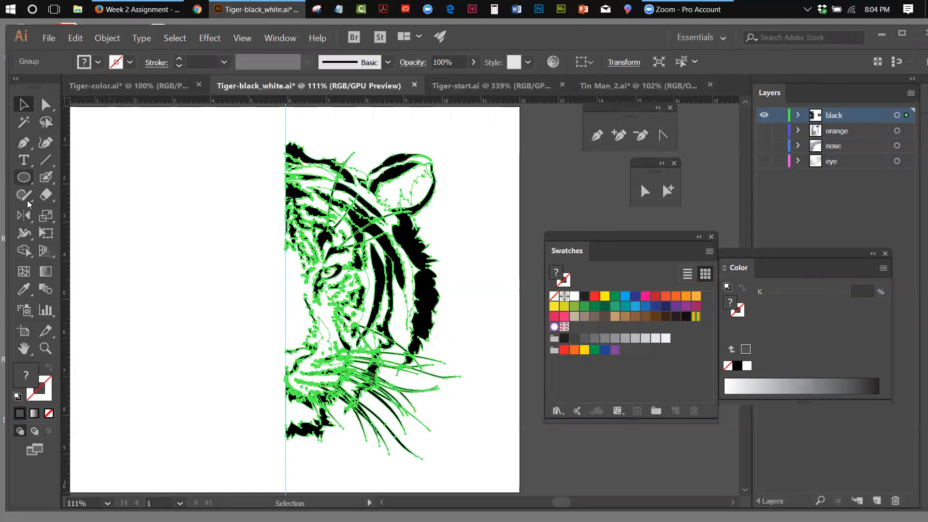
{"action": "left_click", "coordinate": [28, 217]}
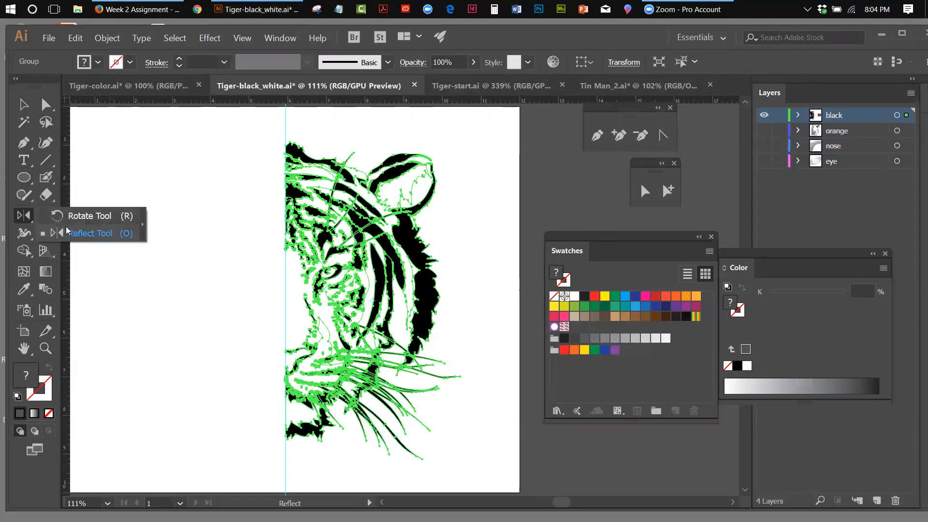
{"action": "left_click", "coordinate": [28, 217]}
{"action": "double_click", "coordinate": [28, 217]}
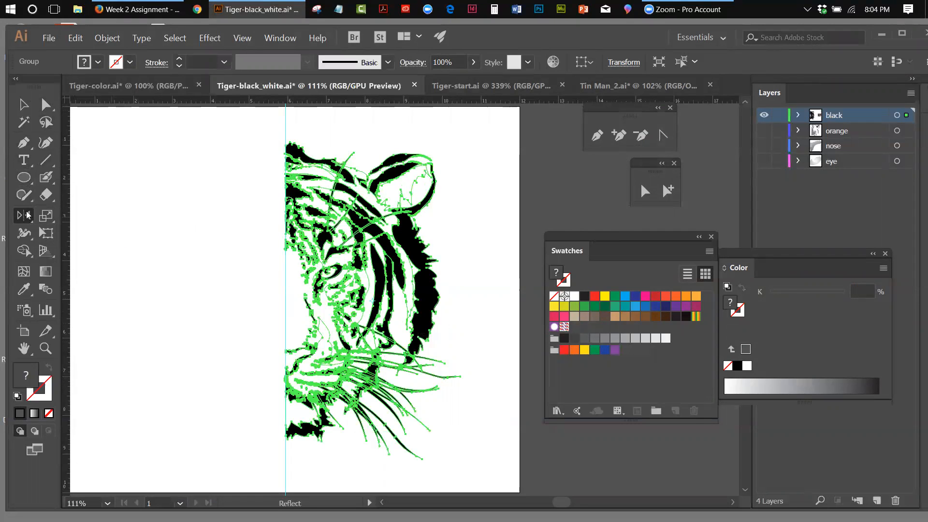
{"action": "left_click_drag", "start_coordinate": [598, 220], "coordinate": [605, 156]}
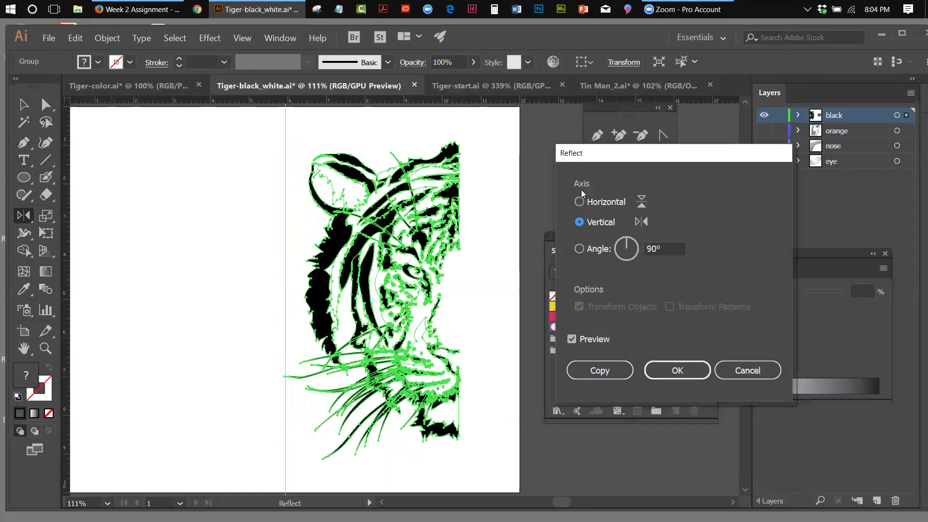
{"action": "left_click", "coordinate": [599, 370]}
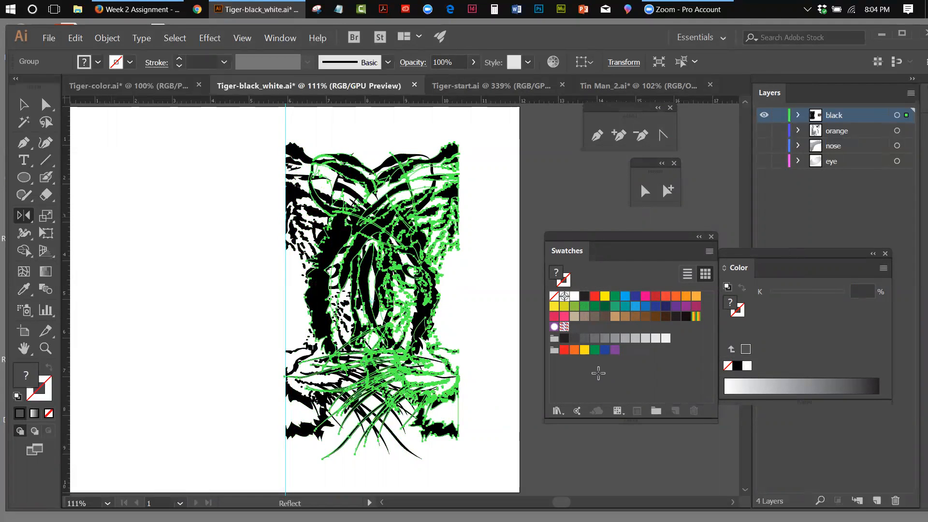
Nudge the reflected half-face left until it meets the original at the vertical centre guide, and leave the artwork deselected
{"action": "key", "text": "shift+Left"}
{"action": "key", "text": "shift+Left"}
{"action": "key", "text": "shift+Left"}
{"action": "key", "text": "shift+Left"}
{"action": "key", "text": "shift+Left"}
{"action": "key", "text": "shift+Left"}
{"action": "key", "text": "shift+Left"}
{"action": "key", "text": "shift+Left"}
{"action": "key", "text": "shift+Left"}
{"action": "key", "text": "shift+Left"}
{"action": "key", "text": "shift+Left"}
{"action": "key", "text": "shift+Left"}
{"action": "key", "text": "shift+Left"}
{"action": "key", "text": "shift+Left"}
{"action": "key", "text": "shift+Left"}
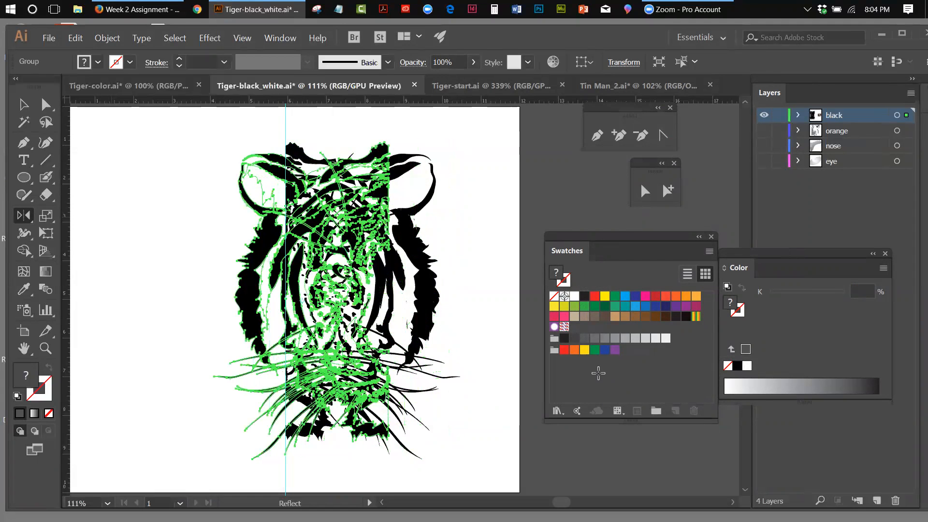
{"action": "key", "text": "shift+Left"}
{"action": "key", "text": "shift+Left"}
{"action": "key", "text": "shift+Left"}
{"action": "key", "text": "shift+Left"}
{"action": "key", "text": "shift+Left"}
{"action": "key", "text": "shift+Left"}
{"action": "key", "text": "shift+Left"}
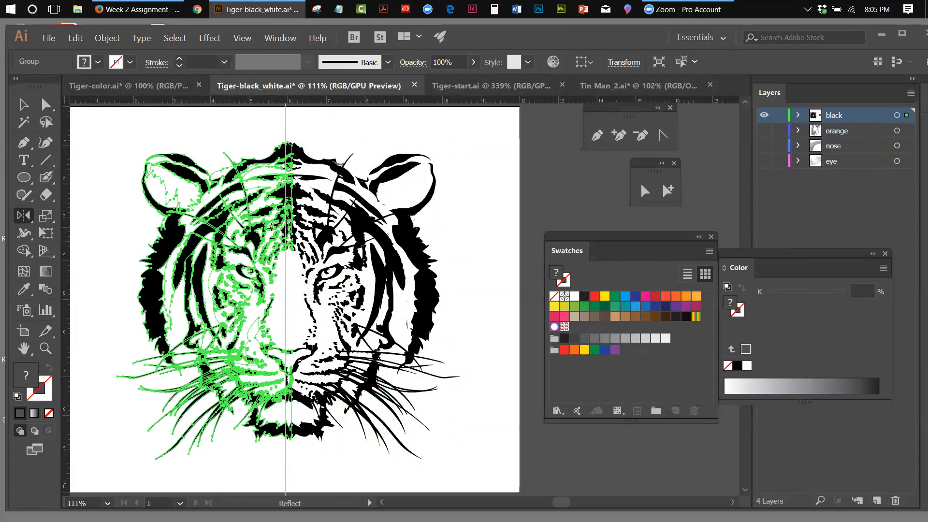
{"action": "key", "text": "Left"}
{"action": "key", "text": "Left"}
{"action": "key", "text": "Left"}
{"action": "key", "text": "Left"}
{"action": "key", "text": "Left"}
{"action": "key", "text": "Left"}
{"action": "key", "text": "Left"}
{"action": "key", "text": "Left"}
{"action": "key", "text": "Left"}
{"action": "key", "text": "Left"}
{"action": "key", "text": "Left"}
{"action": "key", "text": "Left"}
{"action": "key", "text": "Left"}
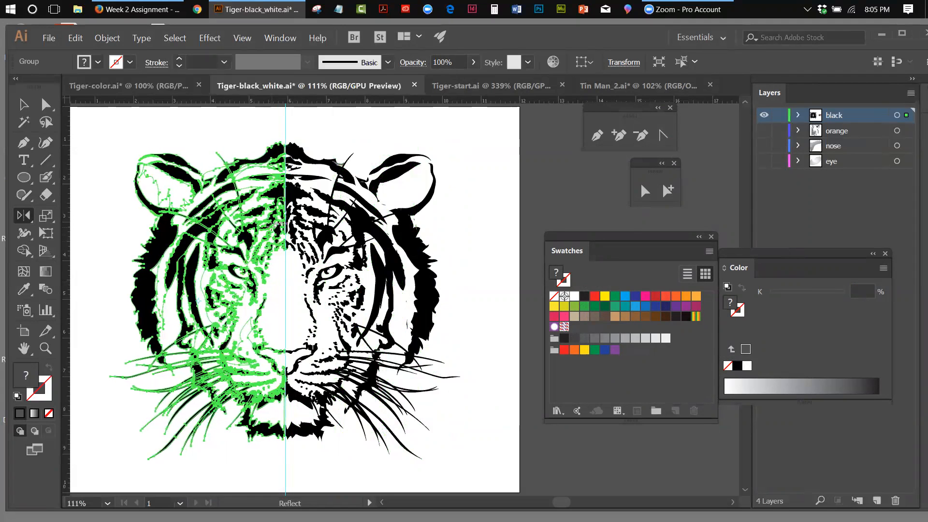
{"action": "key", "text": "Right"}
{"action": "key", "text": "Right"}
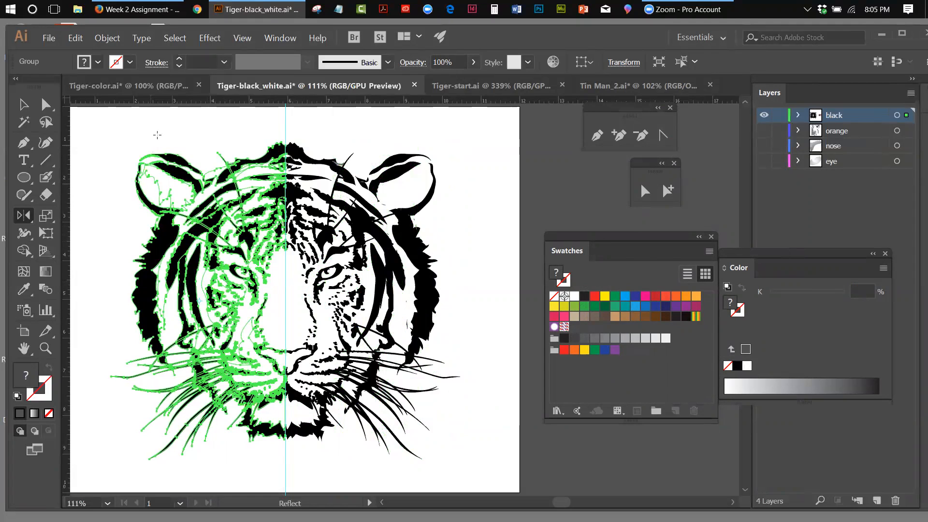
{"action": "left_click", "coordinate": [28, 108]}
{"action": "left_click", "coordinate": [132, 124]}
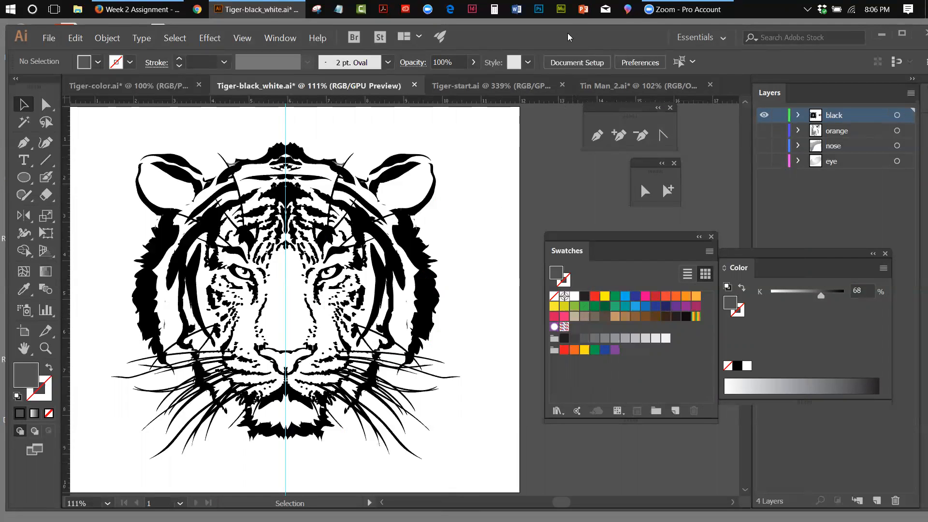
Bring up Tiger-start.ai in a resized window and show the trace layer to view the tiger photo's face up close
{"action": "double_click", "coordinate": [549, 33]}
{"action": "left_click", "coordinate": [462, 85]}
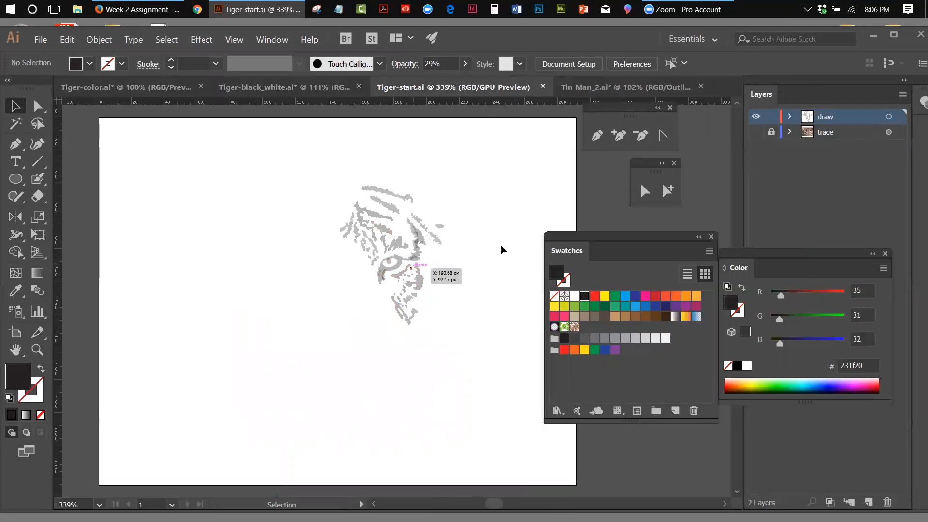
{"action": "left_click", "coordinate": [756, 133]}
{"action": "left_click", "coordinate": [755, 133]}
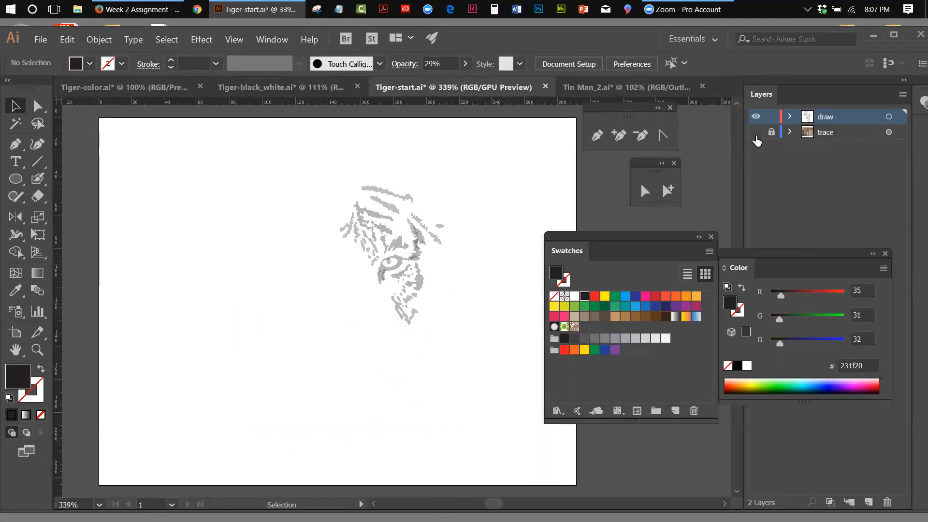
{"action": "left_click", "coordinate": [755, 132]}
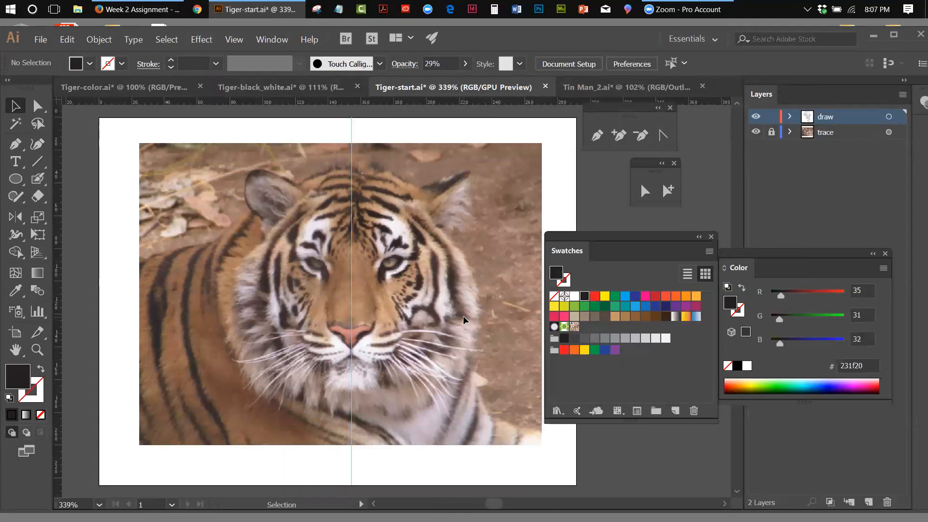
{"action": "left_click", "coordinate": [38, 350]}
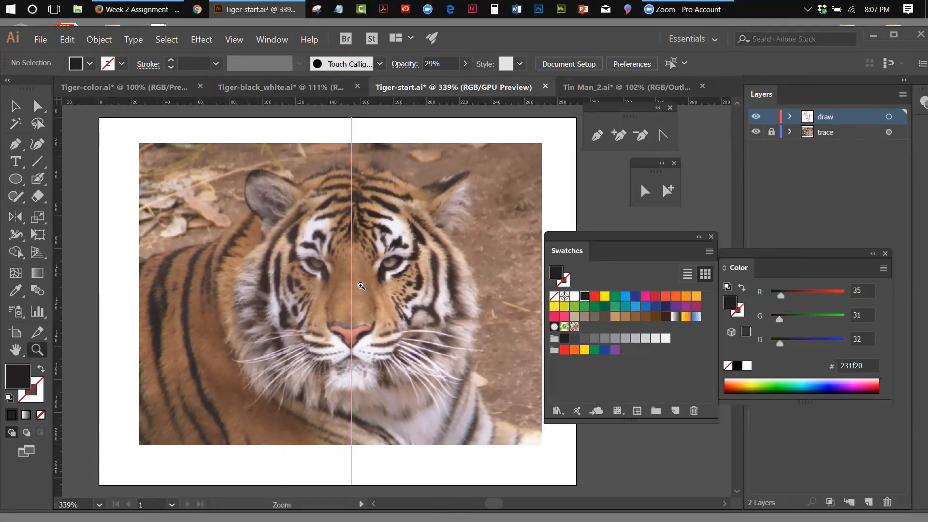
{"action": "left_click", "coordinate": [428, 287]}
{"action": "left_click", "coordinate": [391, 305]}
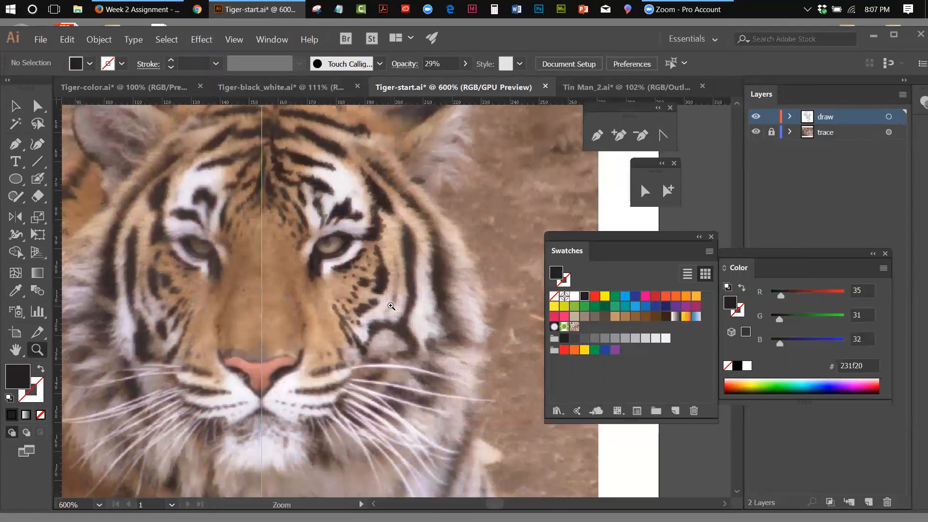
Paint short Blob Brush strokes across the top of the dark vertical cheek stripe beside the open eye on the draw layer
{"action": "left_click", "coordinate": [390, 306]}
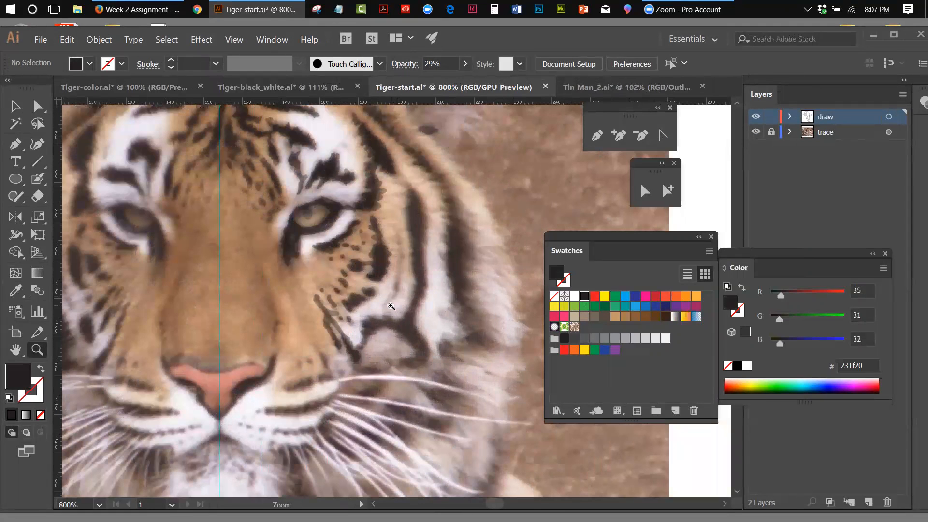
{"action": "left_click", "coordinate": [36, 179]}
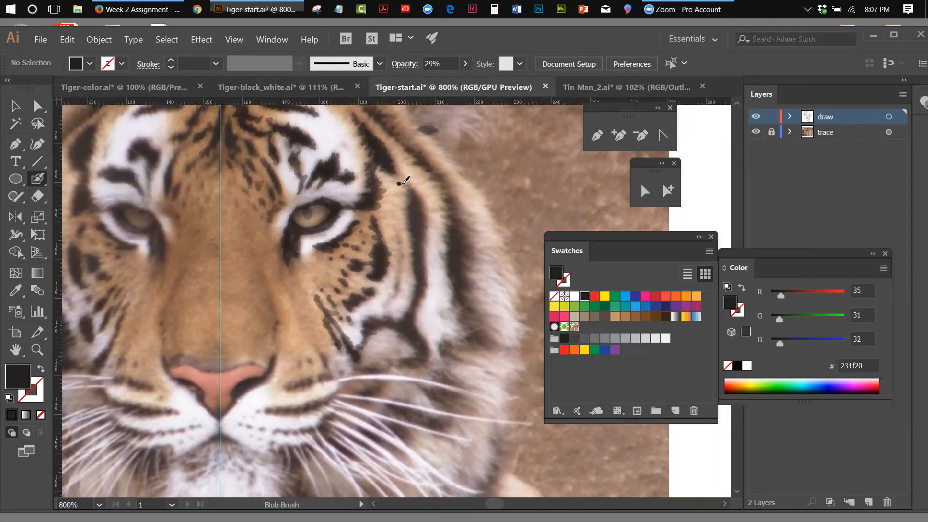
{"action": "left_click_drag", "start_coordinate": [399, 183], "coordinate": [410, 182]}
{"action": "key", "text": "shift+x"}
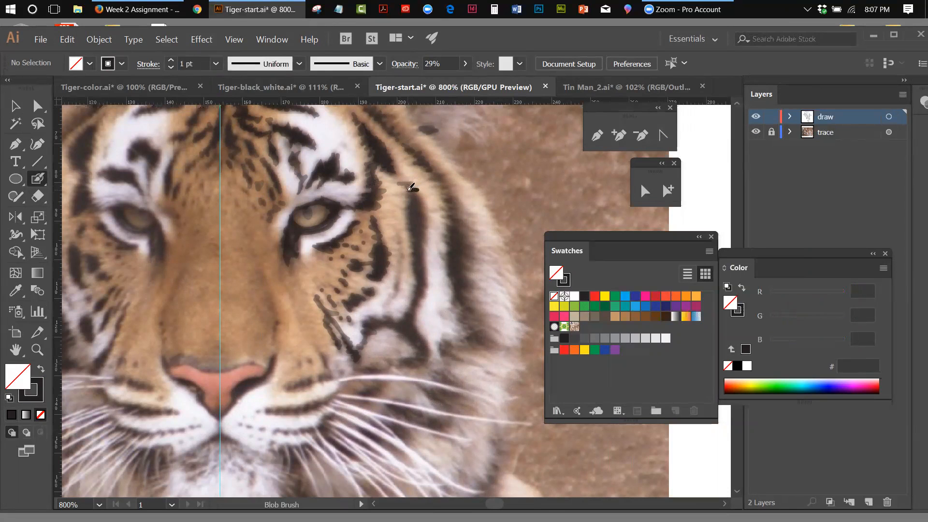
{"action": "mouse_move", "coordinate": [416, 188]}
{"action": "left_mouse_down"}
{"action": "mouse_move", "coordinate": [407, 187]}
{"action": "mouse_move", "coordinate": [424, 200]}
{"action": "mouse_move", "coordinate": [416, 197]}
{"action": "left_mouse_up"}
{"action": "mouse_move", "coordinate": [421, 200]}
{"action": "left_mouse_down"}
{"action": "mouse_move", "coordinate": [413, 200]}
{"action": "mouse_move", "coordinate": [426, 204]}
{"action": "left_mouse_up"}
{"action": "mouse_move", "coordinate": [34, 183]}
{"action": "left_mouse_down"}
{"action": "mouse_move", "coordinate": [73, 181]}
{"action": "mouse_move", "coordinate": [89, 200]}
{"action": "left_mouse_up"}
{"action": "left_click", "coordinate": [14, 105]}
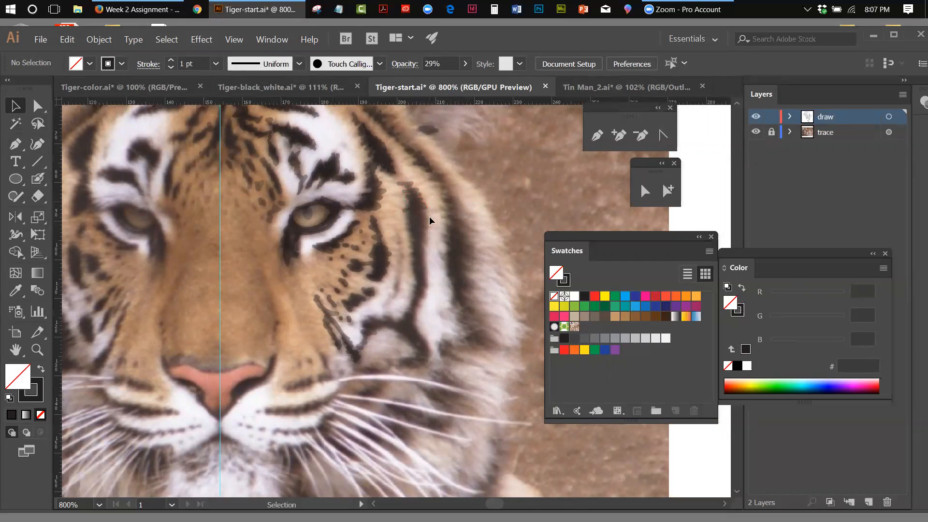
Paint a short stroke across the middle of the cheek stripe with the Paintbrush
{"action": "left_click", "coordinate": [38, 178]}
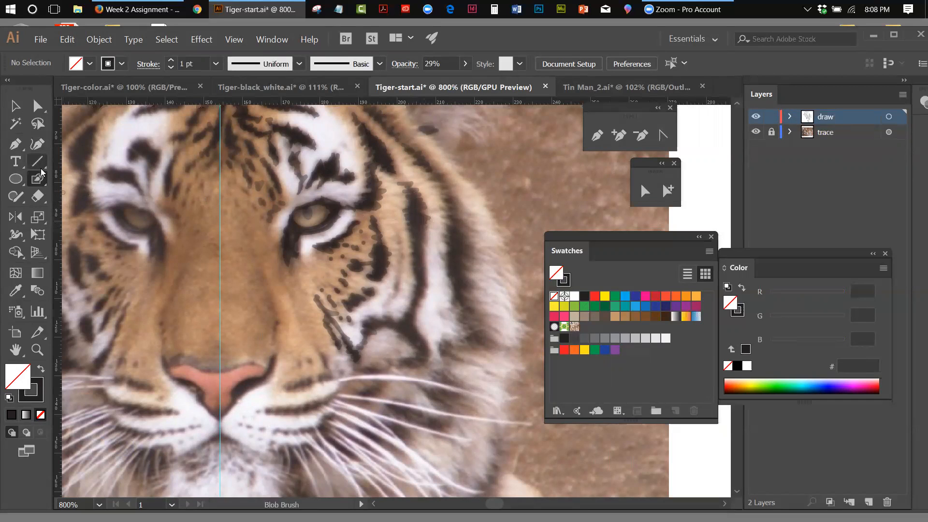
{"action": "left_click_drag", "start_coordinate": [41, 177], "coordinate": [87, 178]}
{"action": "left_click", "coordinate": [426, 290]}
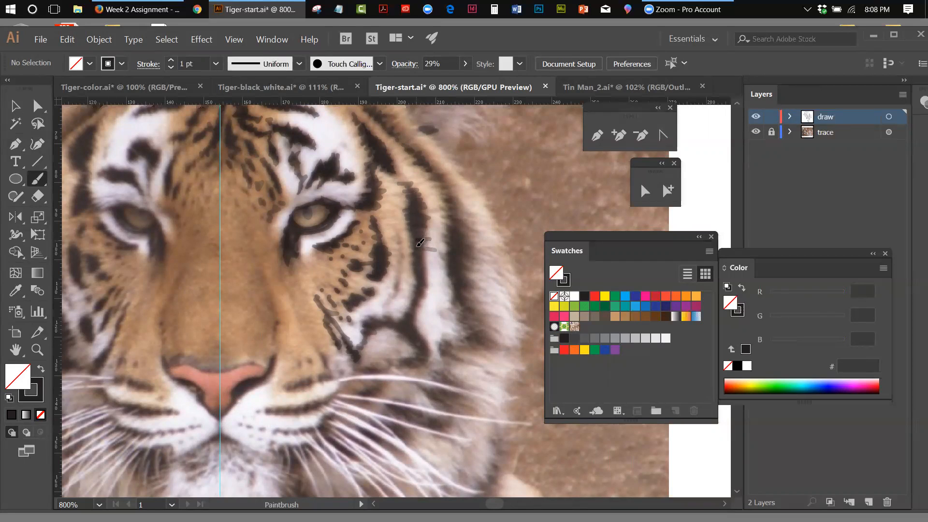
Select the short Paintbrush path on the cheek stripe, move it slightly down along the stripe and leave it deselected
{"action": "left_click", "coordinate": [15, 105]}
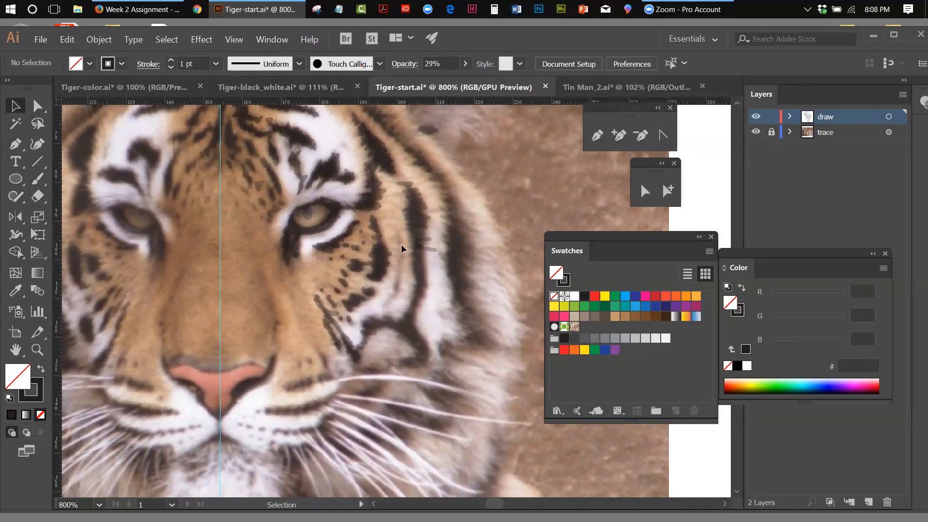
{"action": "left_click", "coordinate": [432, 248]}
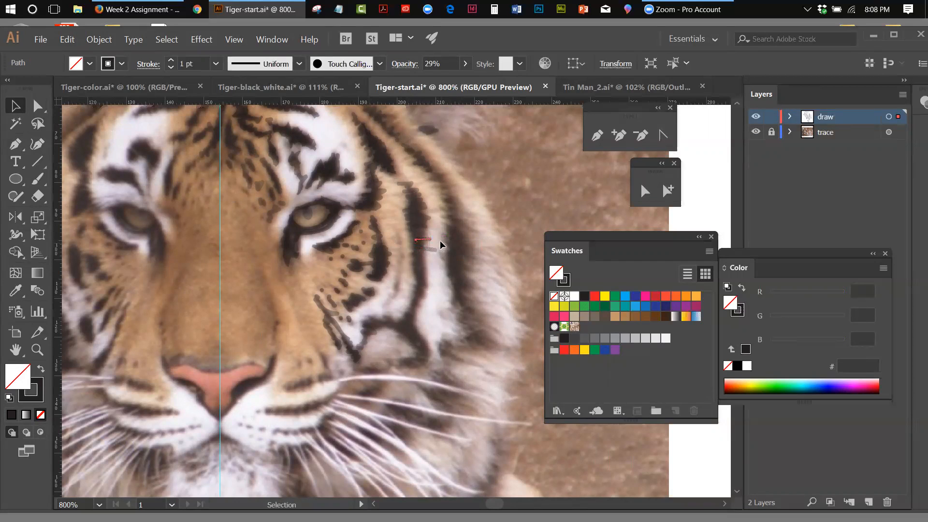
{"action": "left_click", "coordinate": [478, 241]}
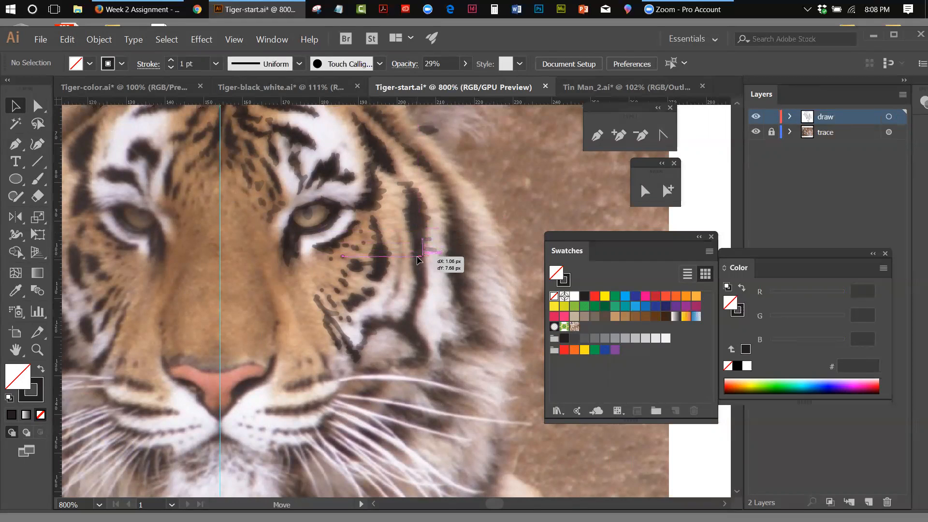
{"action": "left_click", "coordinate": [420, 255]}
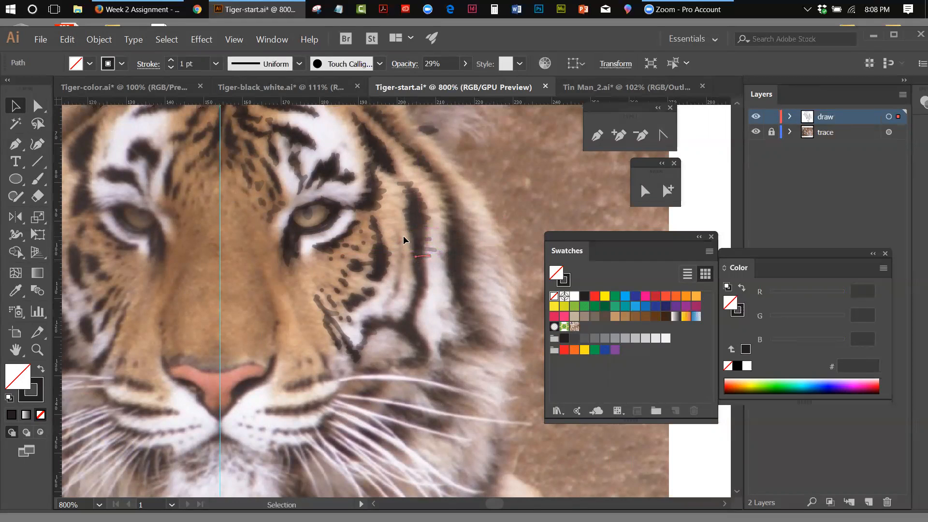
{"action": "left_click", "coordinate": [457, 267]}
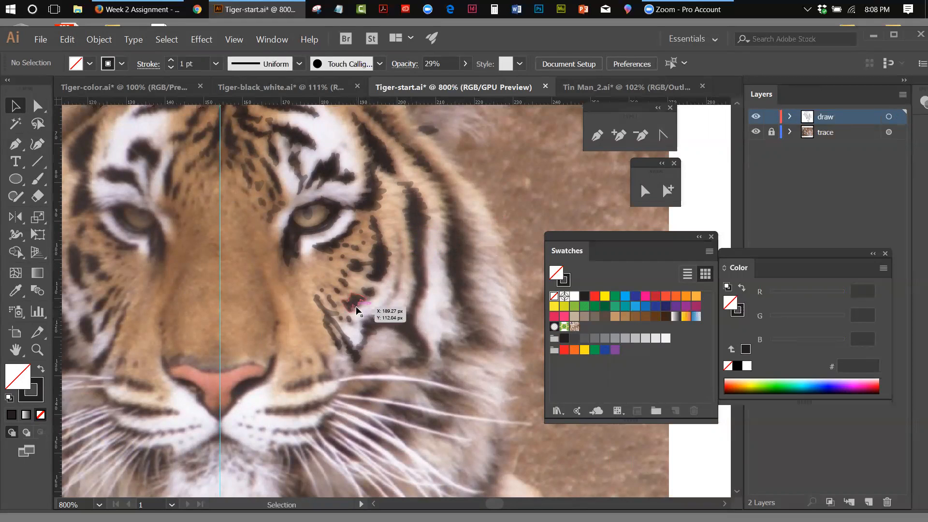
Switch back to the Blob Brush and paint short back-and-forth strokes down the rest of the dark cheek stripe
{"action": "left_click", "coordinate": [38, 179]}
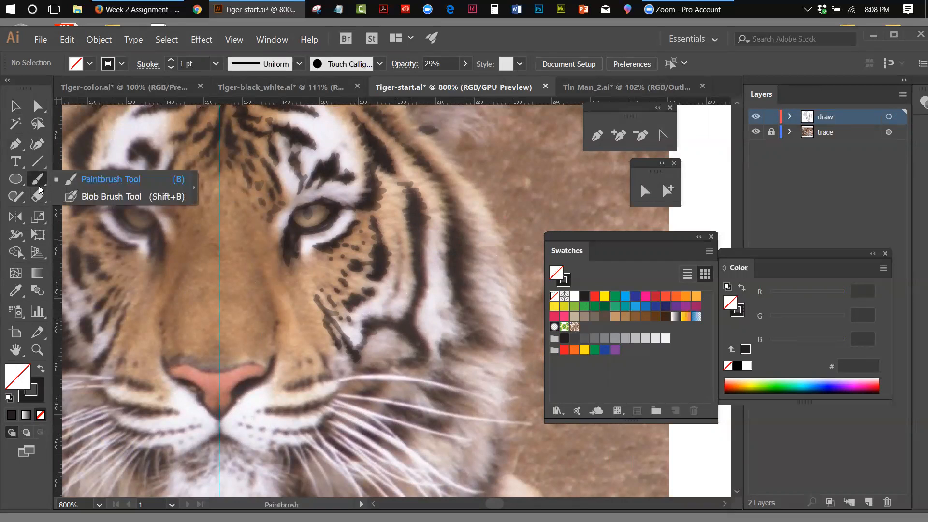
{"action": "left_click", "coordinate": [64, 198]}
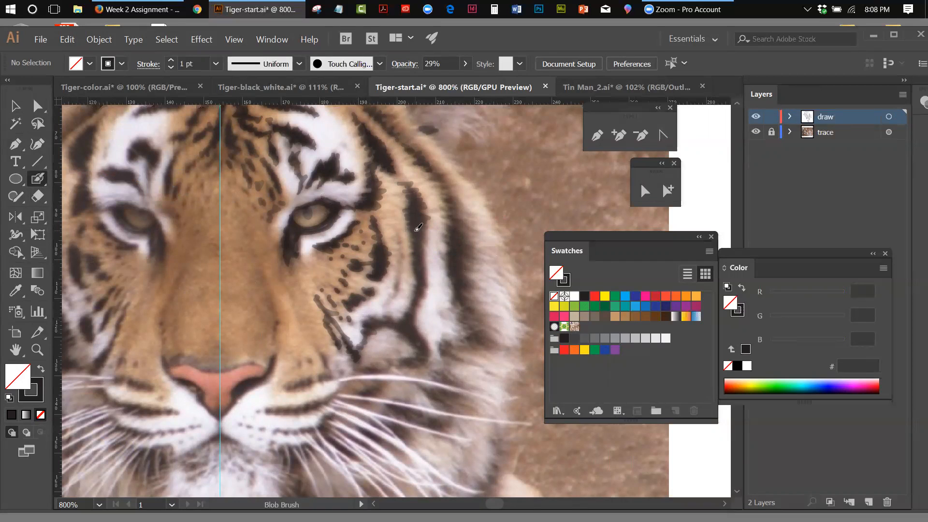
{"action": "left_click_drag", "start_coordinate": [428, 222], "coordinate": [414, 227]}
{"action": "left_click_drag", "start_coordinate": [415, 239], "coordinate": [425, 240]}
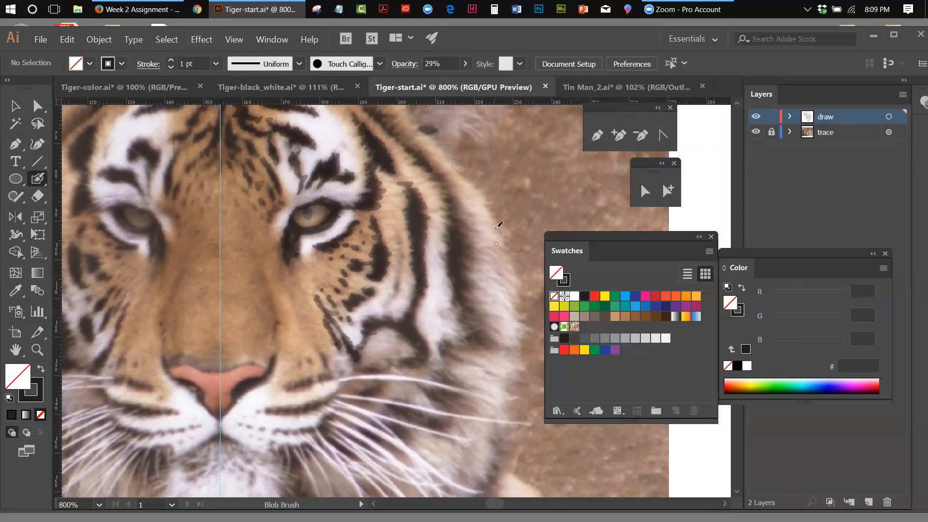
Hide the trace layer, compare the traced strokes with the artwork in Tiger-black_white.ai, and show the photo in Tiger-start.ai again
{"action": "left_click", "coordinate": [756, 132]}
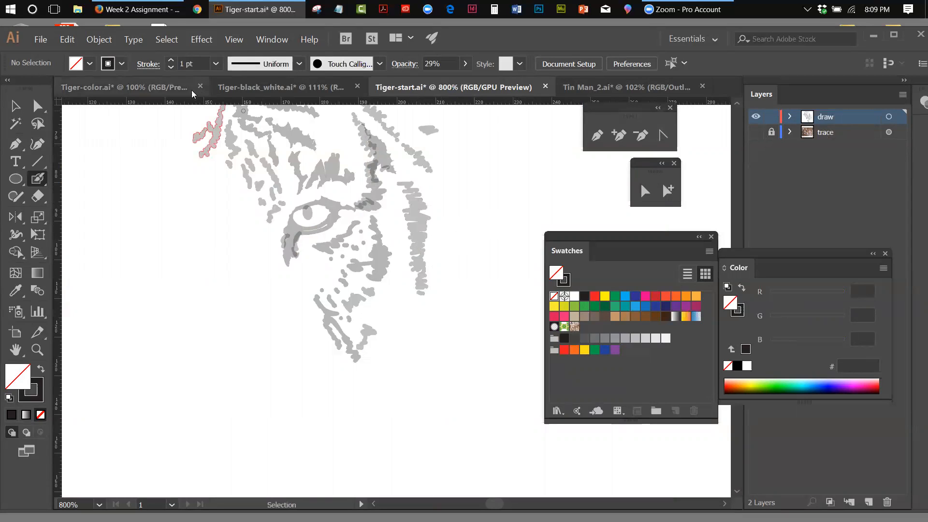
{"action": "left_click", "coordinate": [264, 89]}
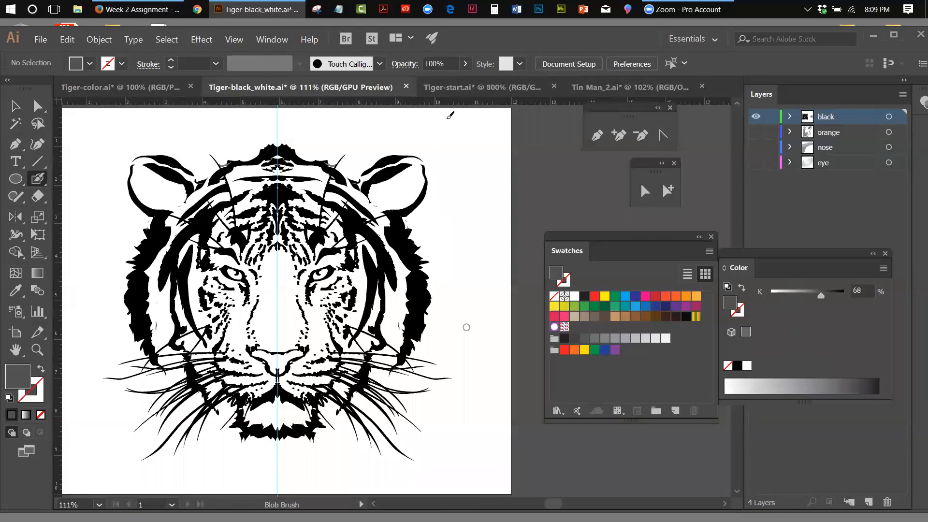
{"action": "left_click", "coordinate": [452, 87]}
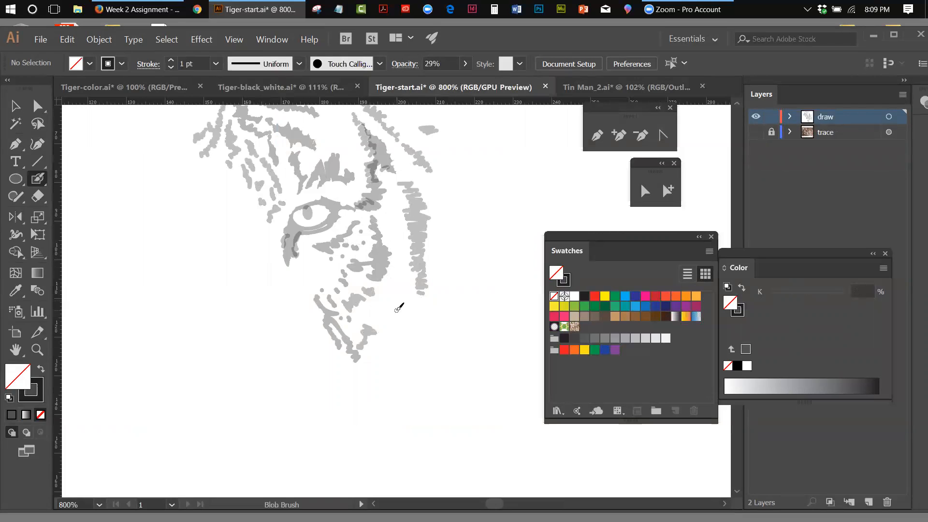
{"action": "left_click", "coordinate": [310, 91]}
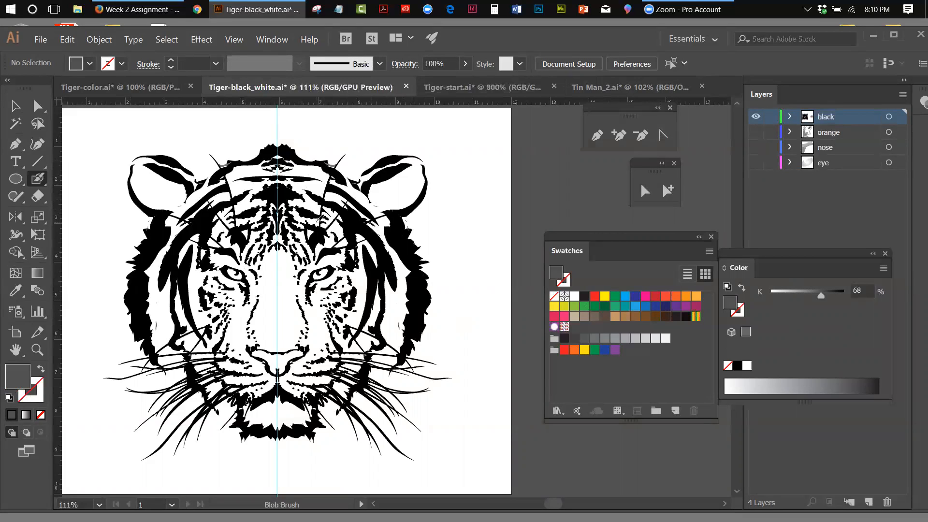
{"action": "left_click", "coordinate": [14, 106]}
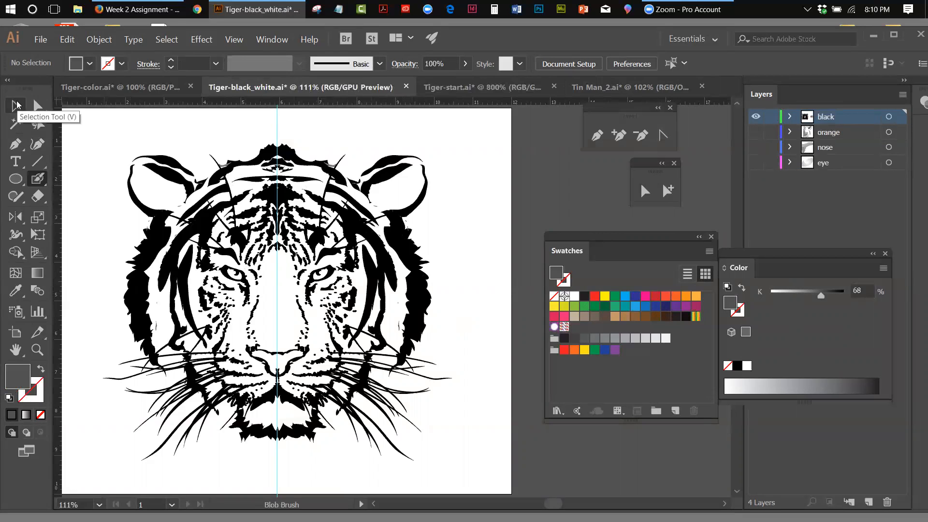
{"action": "left_click", "coordinate": [462, 93]}
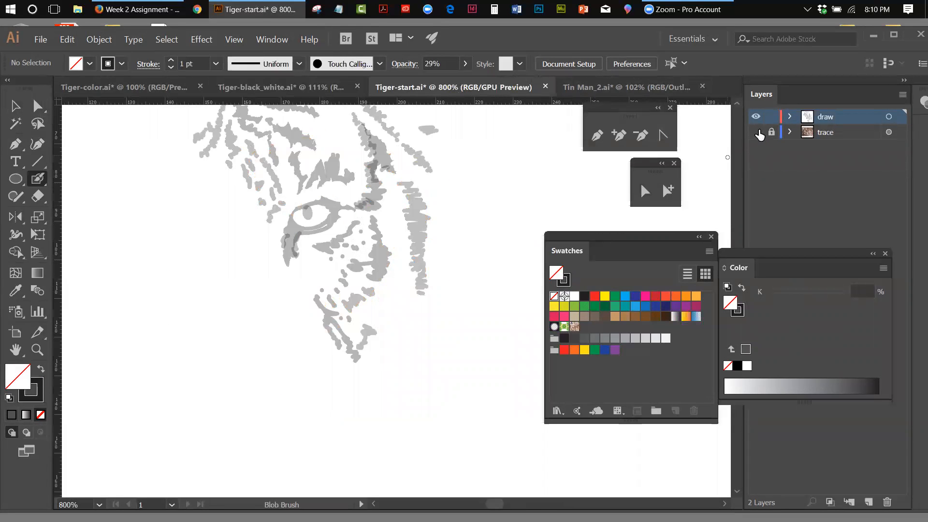
{"action": "left_click", "coordinate": [756, 132]}
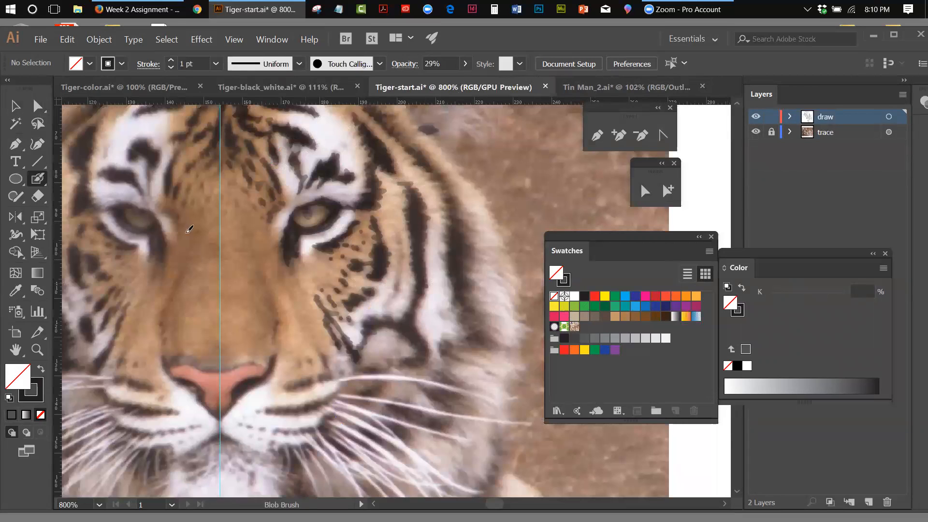
Draw one curved whisker with the Pen tool from the muzzle out past the cheek, moving the Swatches panel off the photo
{"action": "left_click", "coordinate": [13, 151]}
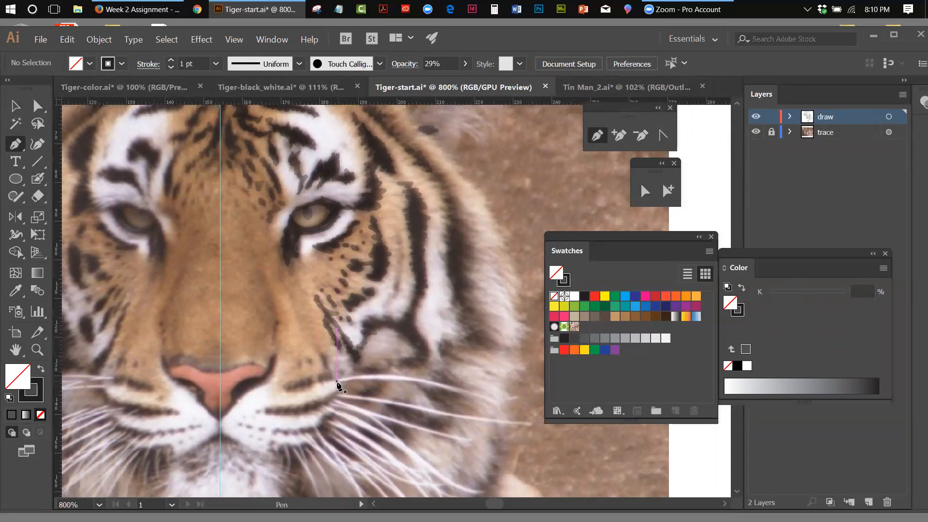
{"action": "left_click", "coordinate": [337, 381]}
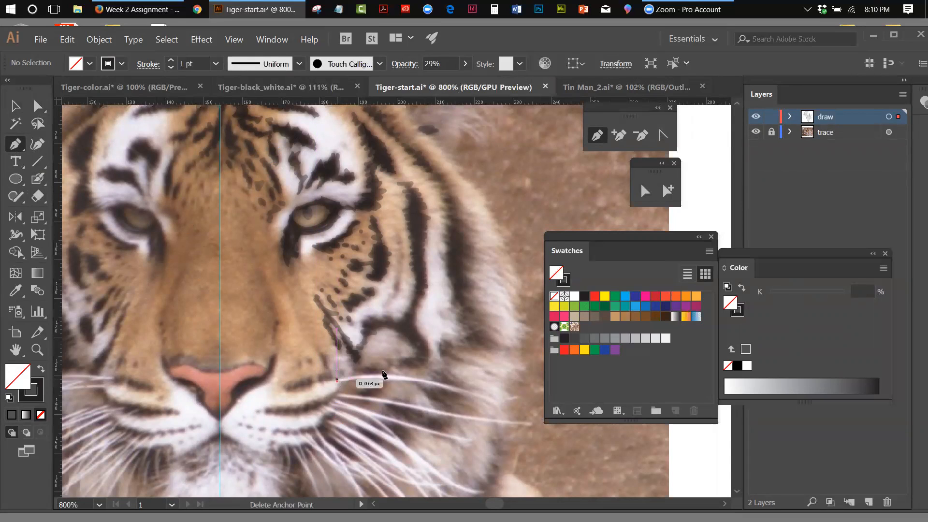
{"action": "mouse_move", "coordinate": [497, 403]}
{"action": "left_mouse_down"}
{"action": "mouse_move", "coordinate": [555, 435]}
{"action": "mouse_move", "coordinate": [606, 443]}
{"action": "left_mouse_up"}
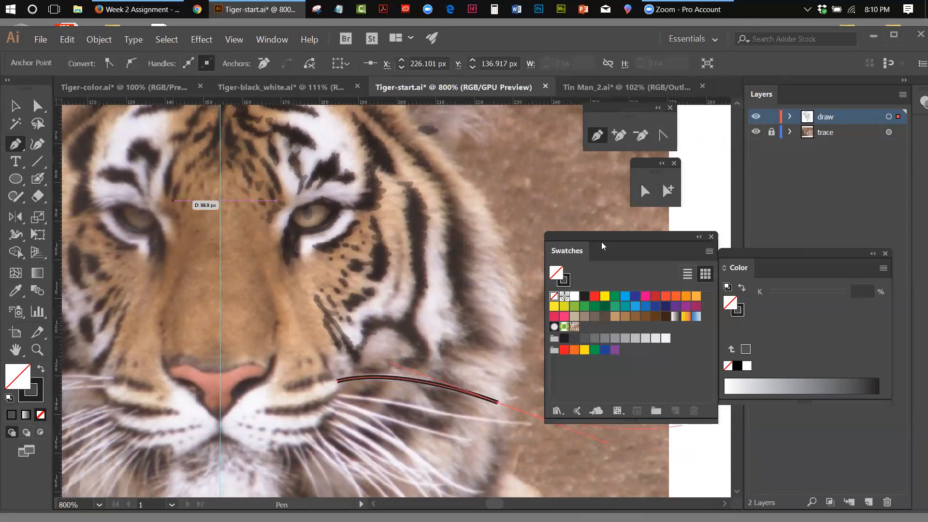
{"action": "left_click_drag", "start_coordinate": [601, 243], "coordinate": [773, 237]}
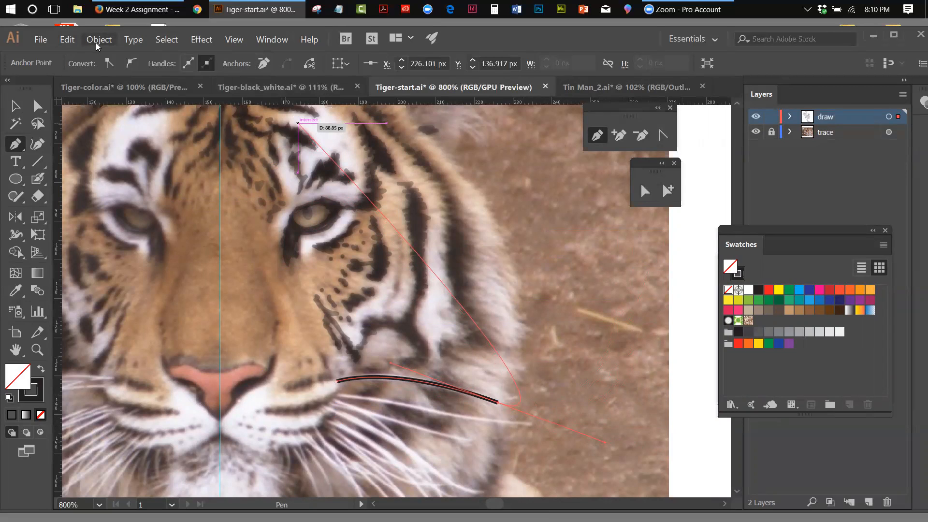
{"action": "left_click", "coordinate": [13, 107]}
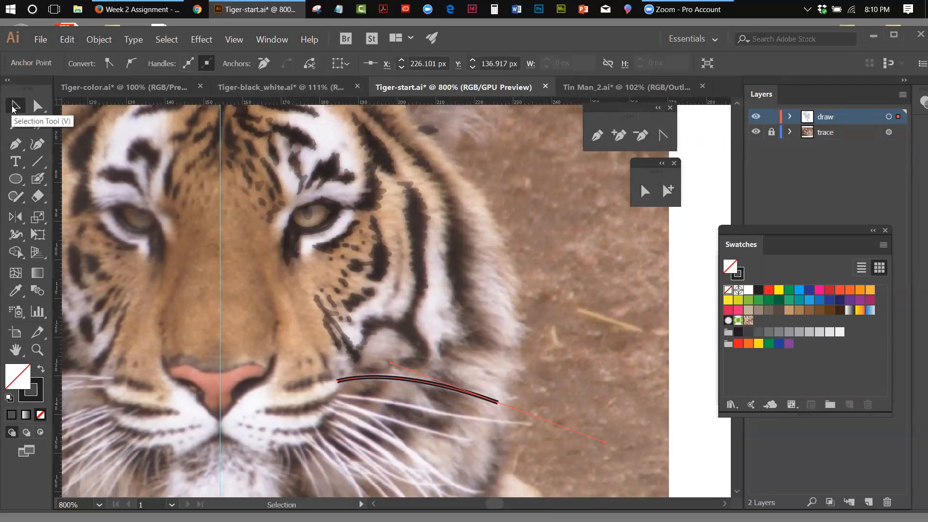
Try a 2 pt stroke weight on the whisker and set it back to 1 pt
{"action": "left_click_drag", "start_coordinate": [484, 38], "coordinate": [501, 38]}
{"action": "left_click", "coordinate": [289, 38]}
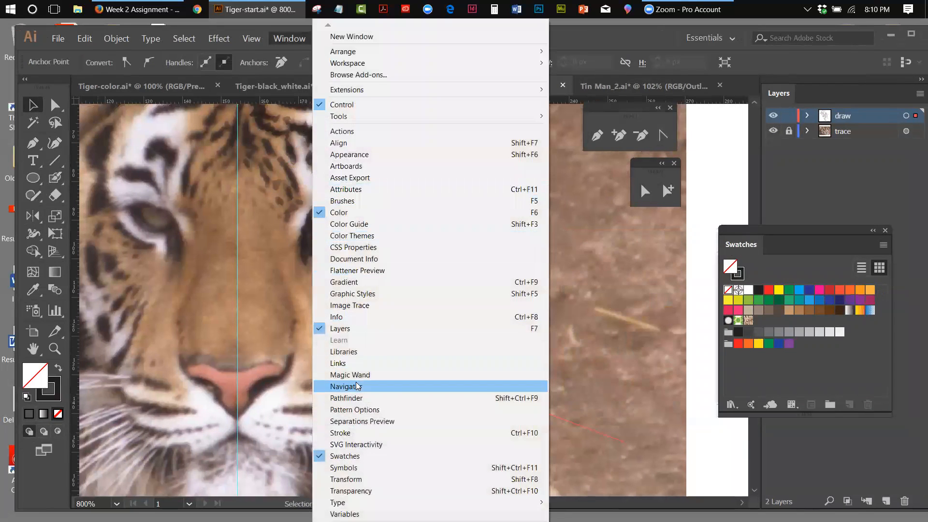
{"action": "left_click", "coordinate": [346, 433]}
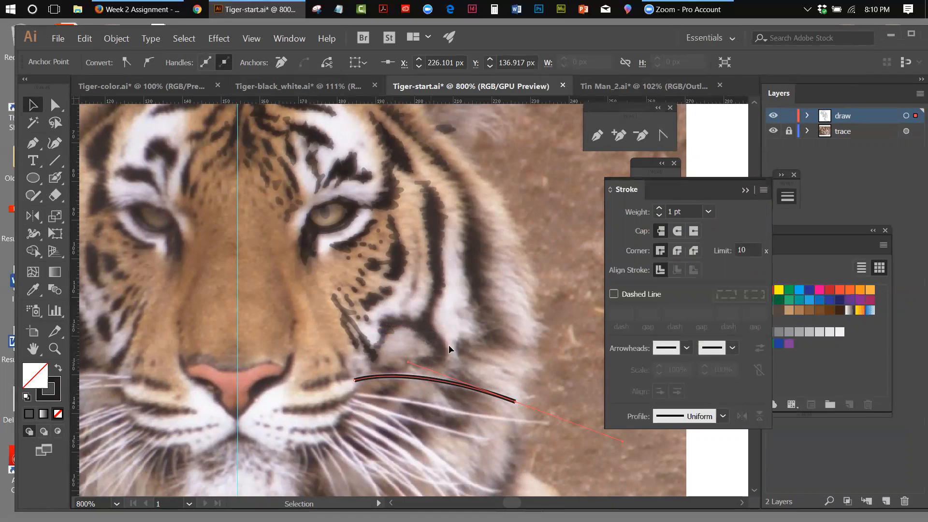
{"action": "left_click", "coordinate": [659, 209]}
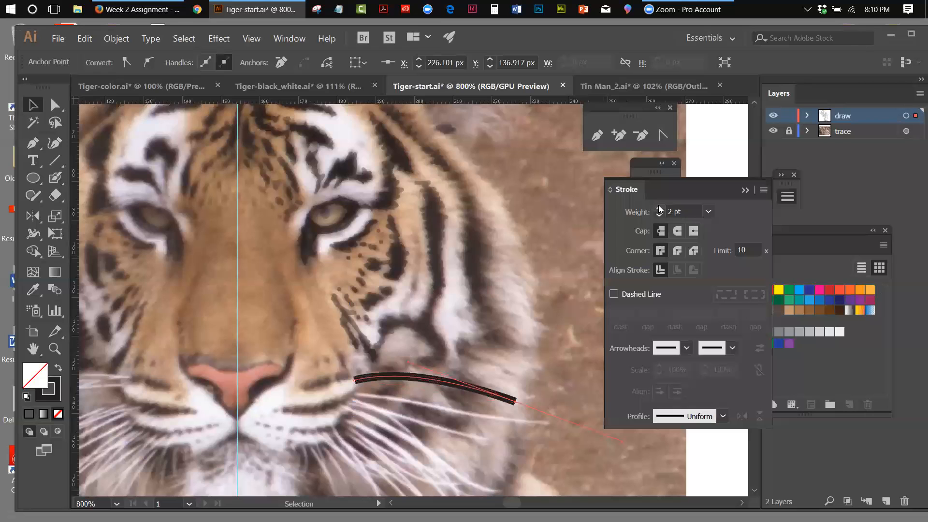
{"action": "left_click", "coordinate": [659, 215]}
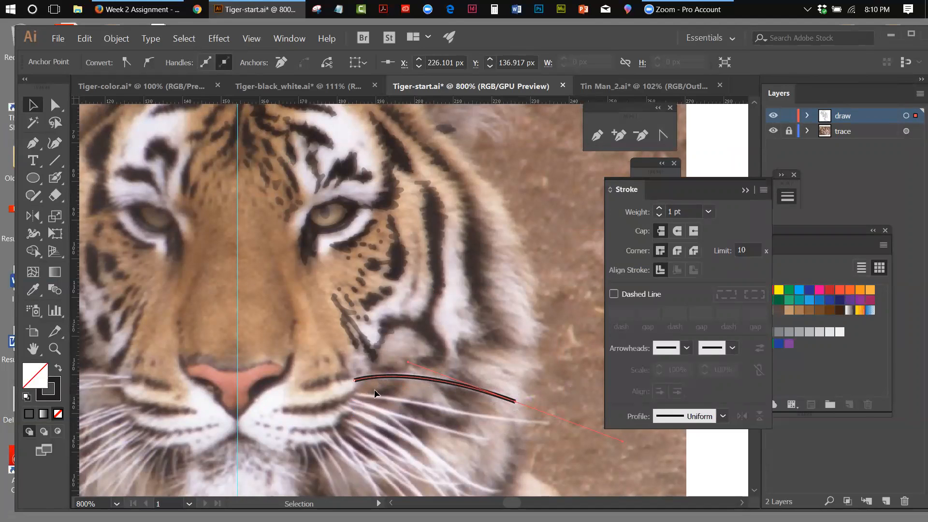
Convert the whisker's stroke into a filled shape with Outline Stroke
{"action": "left_click", "coordinate": [116, 39]}
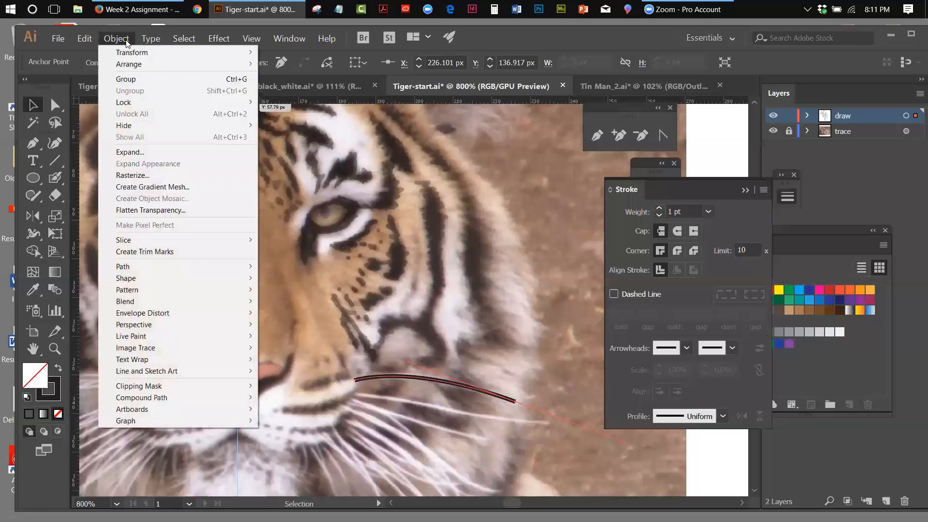
{"action": "mouse_move", "coordinate": [121, 267]}
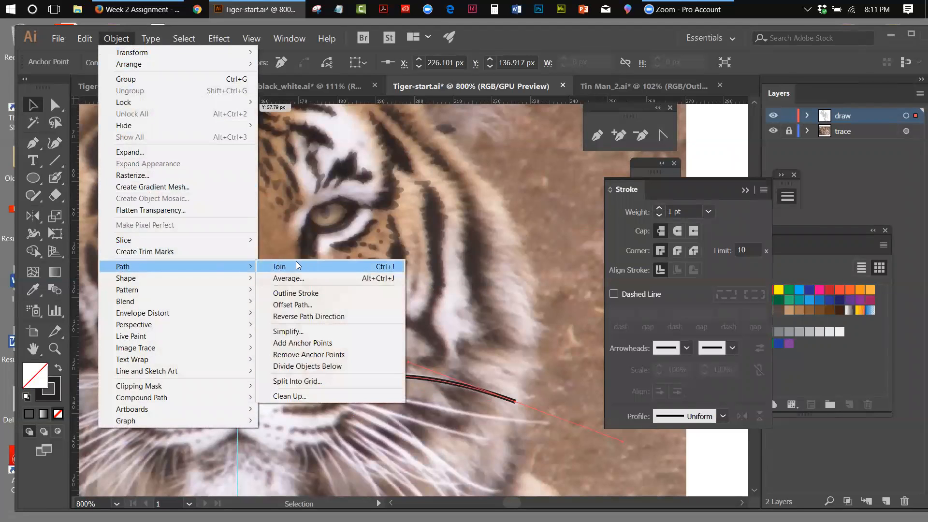
{"action": "left_click", "coordinate": [295, 293]}
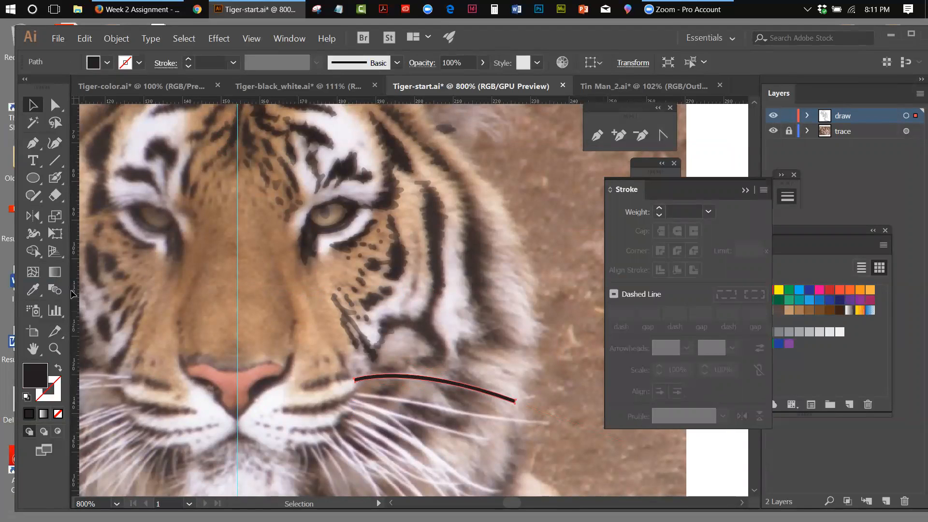
Pull the anchor point at the outlined whisker's outer end outward with Direct Selection to taper it to a point
{"action": "left_click", "coordinate": [57, 111]}
{"action": "left_click_drag", "start_coordinate": [169, 128], "coordinate": [208, 115]}
{"action": "left_click_drag", "start_coordinate": [63, 82], "coordinate": [559, 279]}
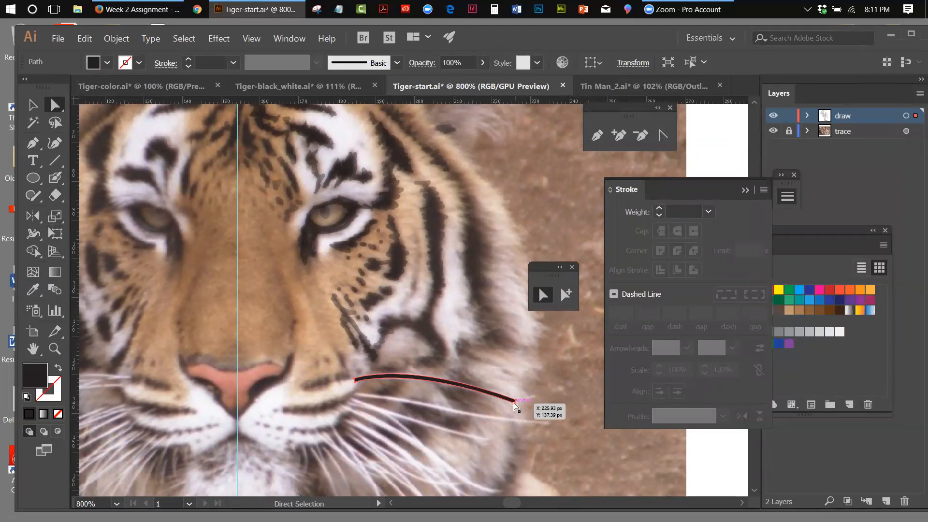
{"action": "mouse_move", "coordinate": [515, 405]}
{"action": "left_mouse_down"}
{"action": "mouse_move", "coordinate": [528, 392]}
{"action": "mouse_move", "coordinate": [525, 407]}
{"action": "left_mouse_up"}
{"action": "left_click", "coordinate": [549, 353]}
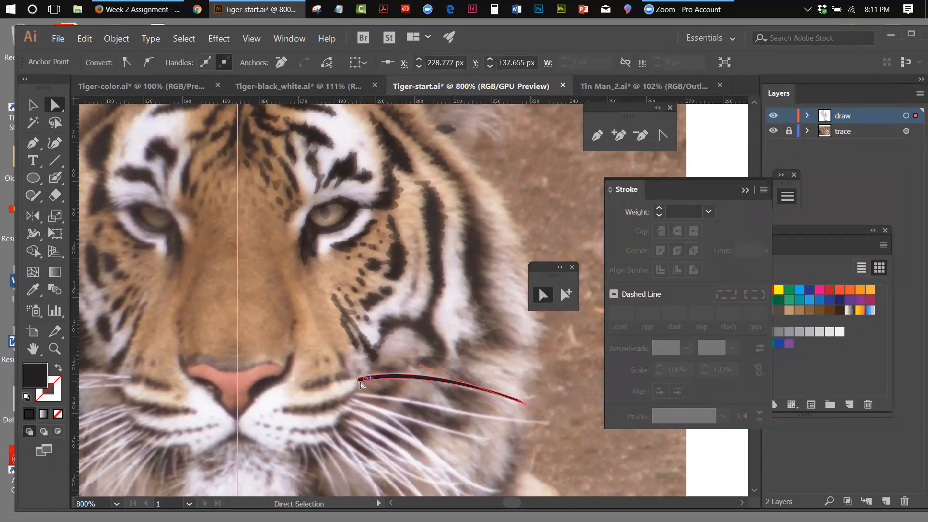
Pull the outlined whisker's outer tip slightly farther out, move the floating selection tools up off the whisker area, and deselect the whisker
{"action": "left_click_drag", "start_coordinate": [358, 383], "coordinate": [354, 385]}
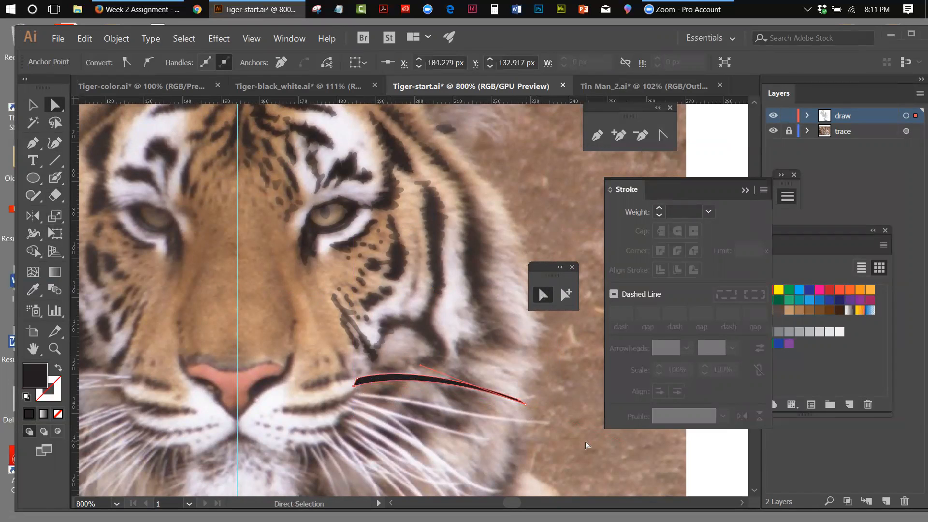
{"action": "key", "text": "ctrl+z"}
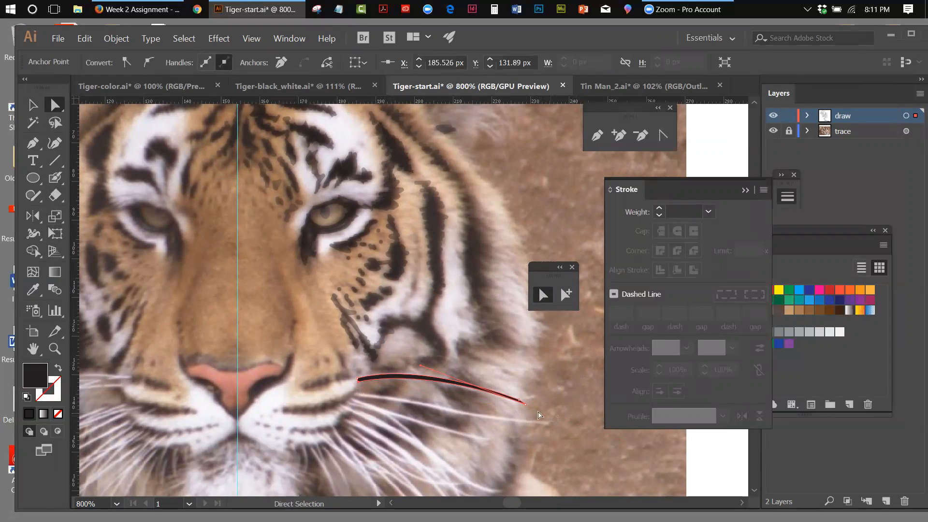
{"action": "left_click_drag", "start_coordinate": [527, 410], "coordinate": [530, 405]}
{"action": "left_click_drag", "start_coordinate": [541, 271], "coordinate": [544, 187]}
{"action": "left_click", "coordinate": [33, 105]}
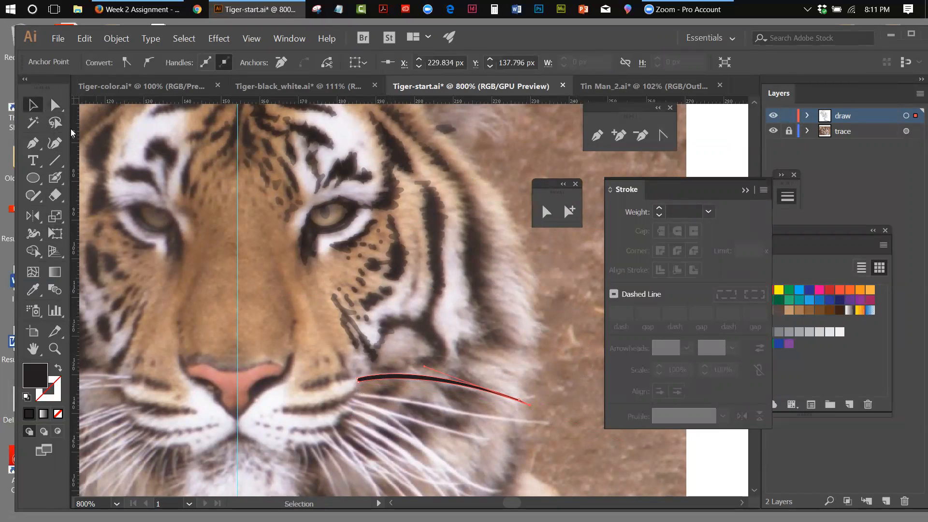
{"action": "left_click", "coordinate": [554, 305]}
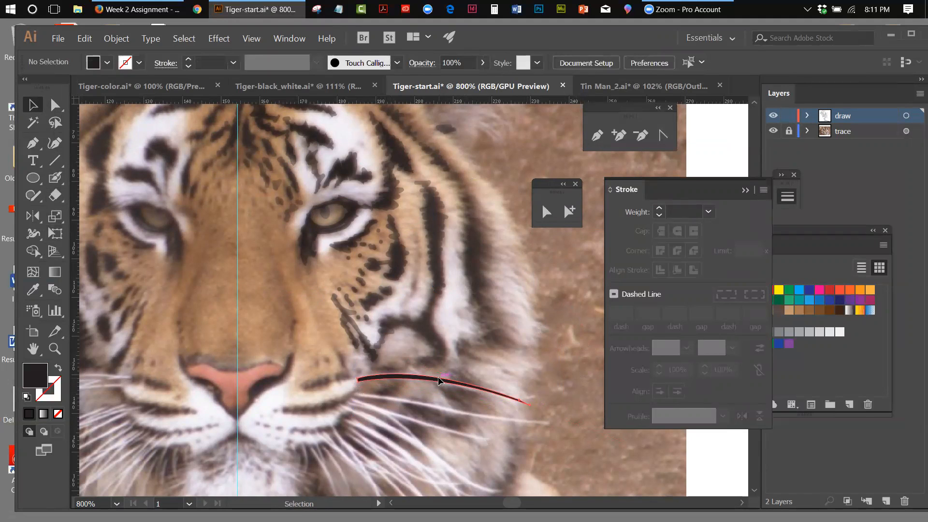
Select the whole whisker and nudge it slightly left so its inner end starts on the tiger's muzzle
{"action": "left_click_drag", "start_coordinate": [439, 381], "coordinate": [440, 394]}
{"action": "key", "text": "Up"}
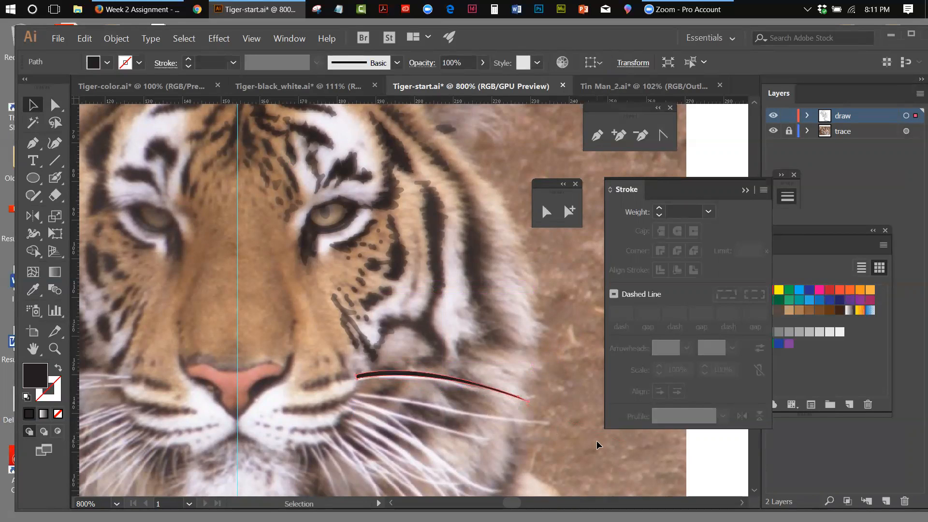
{"action": "key", "text": "Down"}
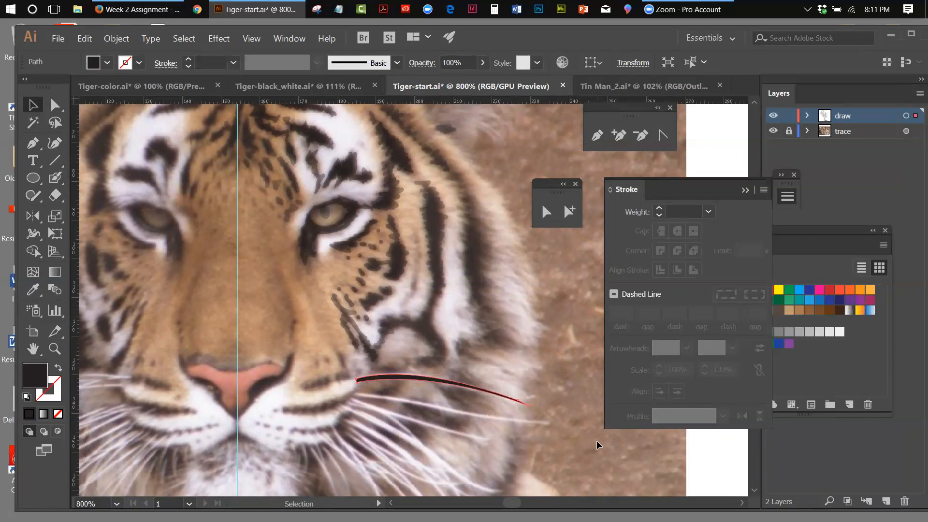
{"action": "key", "text": "Left"}
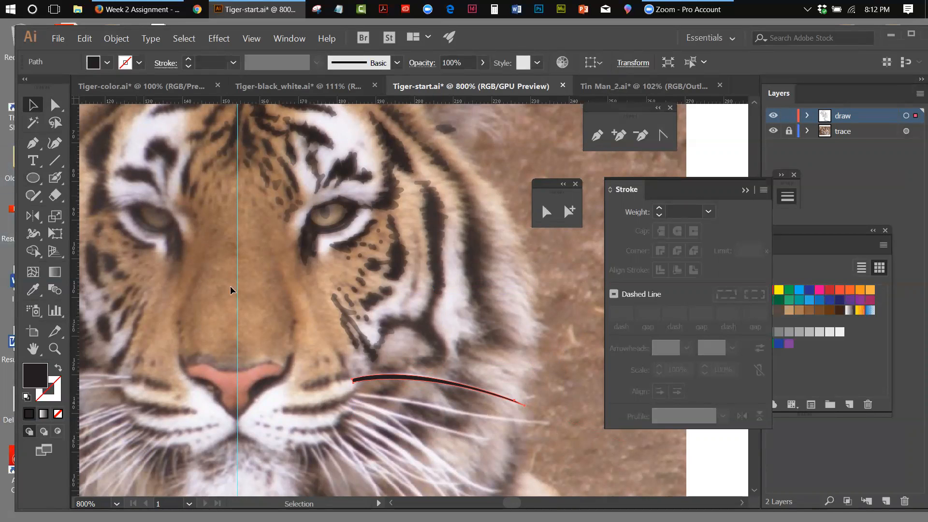
Fit the artboard in the window and compare the traced face with the finished Tiger-black_white.ai drawing
{"action": "left_click", "coordinate": [261, 39]}
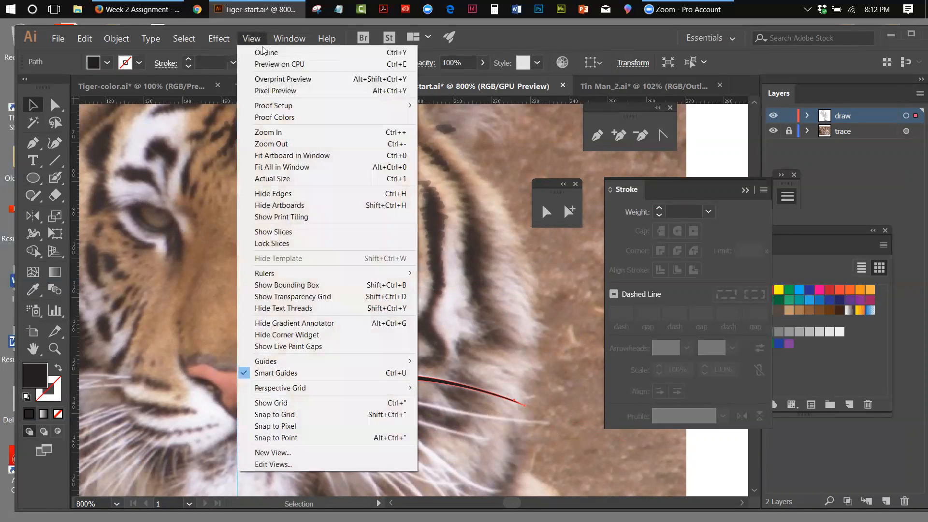
{"action": "left_click", "coordinate": [274, 157]}
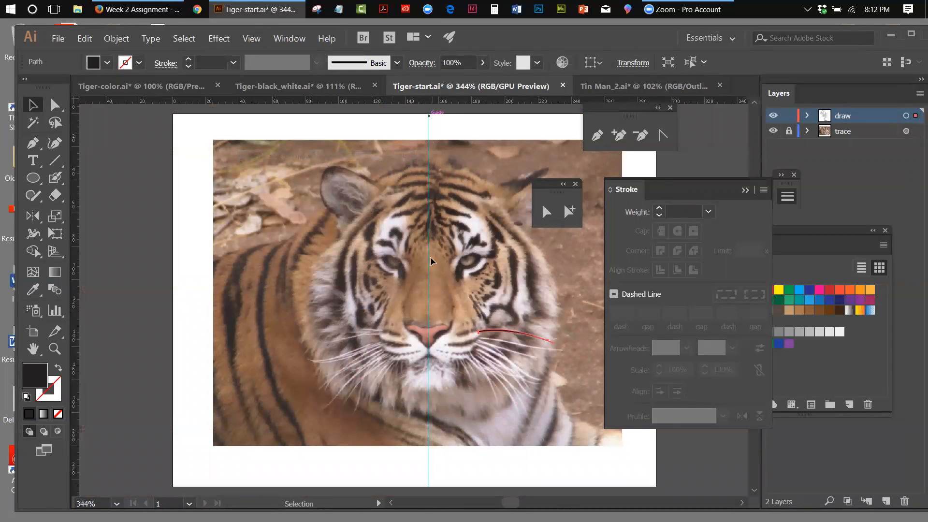
{"action": "left_click_drag", "start_coordinate": [434, 200], "coordinate": [459, 220]}
{"action": "left_click", "coordinate": [298, 86]}
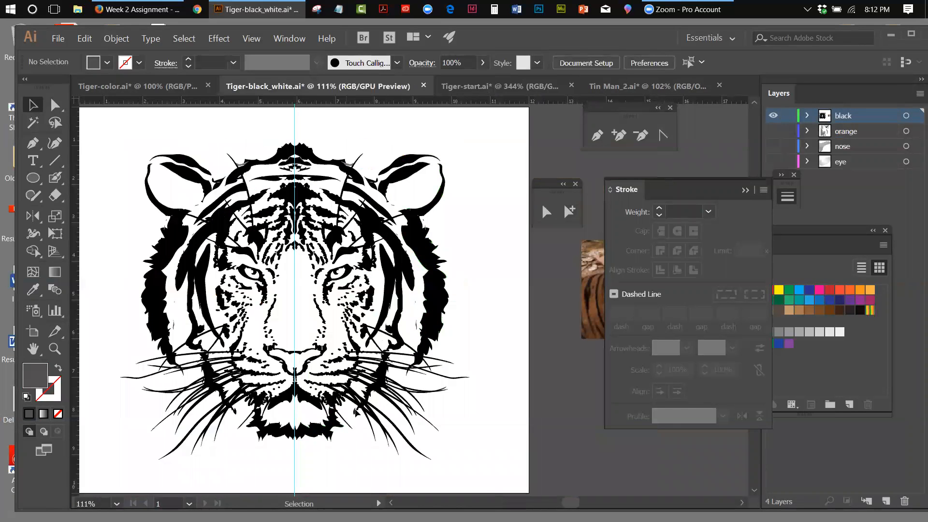
{"action": "left_click", "coordinate": [497, 86]}
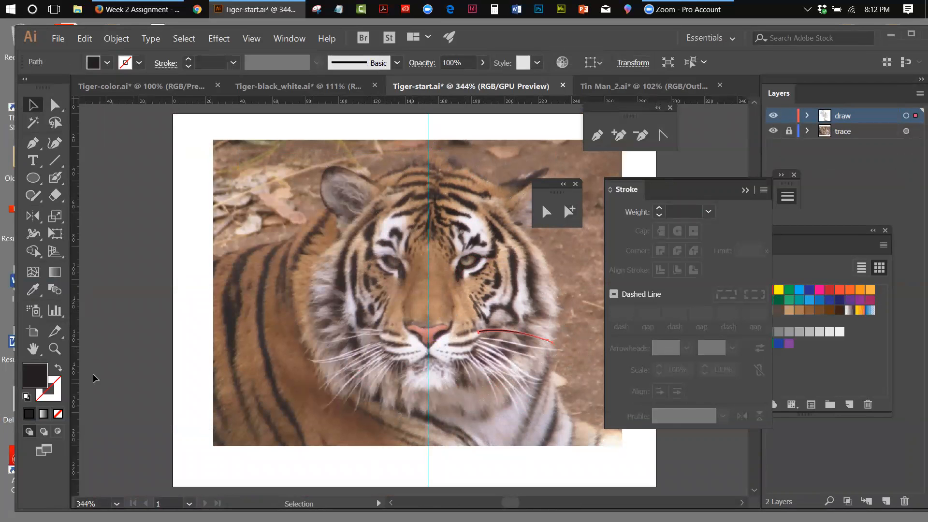
Start tracing the right half of the nose with the Pen tool, from the centre guide along the upper edge and around the outer nostril corner
{"action": "left_click", "coordinate": [54, 352]}
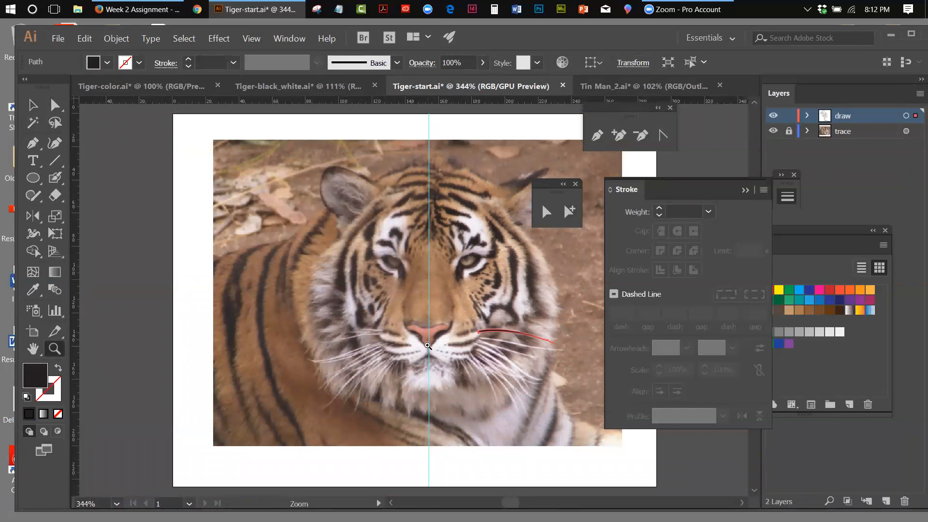
{"action": "left_click", "coordinate": [428, 345]}
{"action": "left_click", "coordinate": [431, 292]}
{"action": "left_click", "coordinate": [419, 291]}
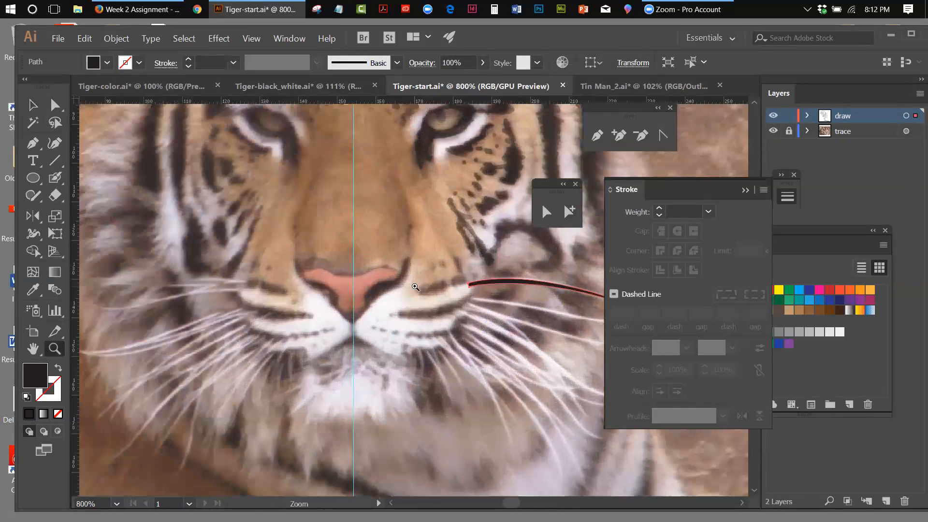
{"action": "left_click", "coordinate": [418, 291]}
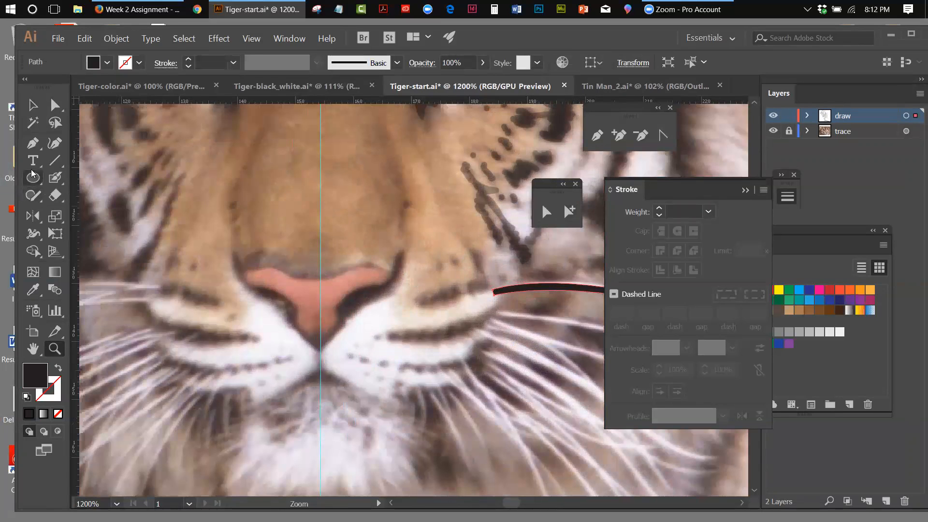
{"action": "left_click", "coordinate": [592, 140]}
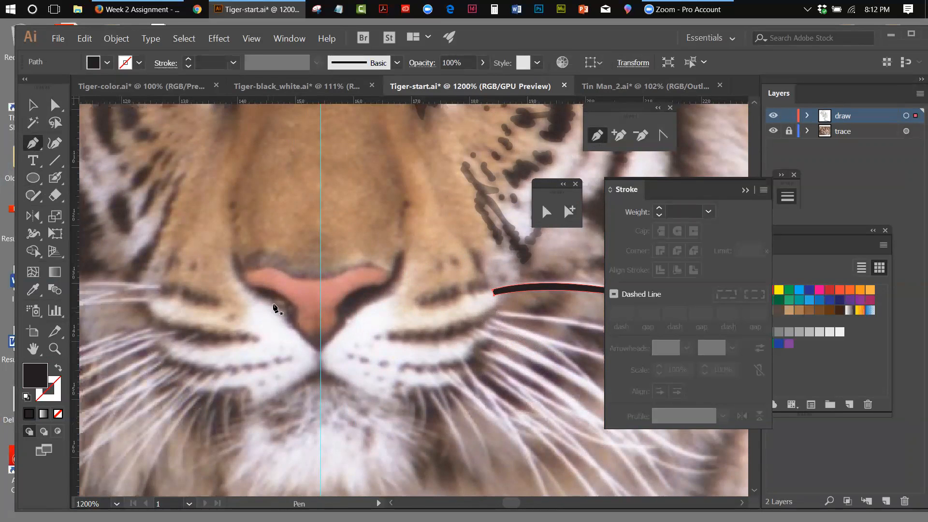
{"action": "mouse_move", "coordinate": [321, 276]}
{"action": "left_mouse_down"}
{"action": "mouse_move", "coordinate": [389, 265]}
{"action": "mouse_move", "coordinate": [368, 268]}
{"action": "left_mouse_up"}
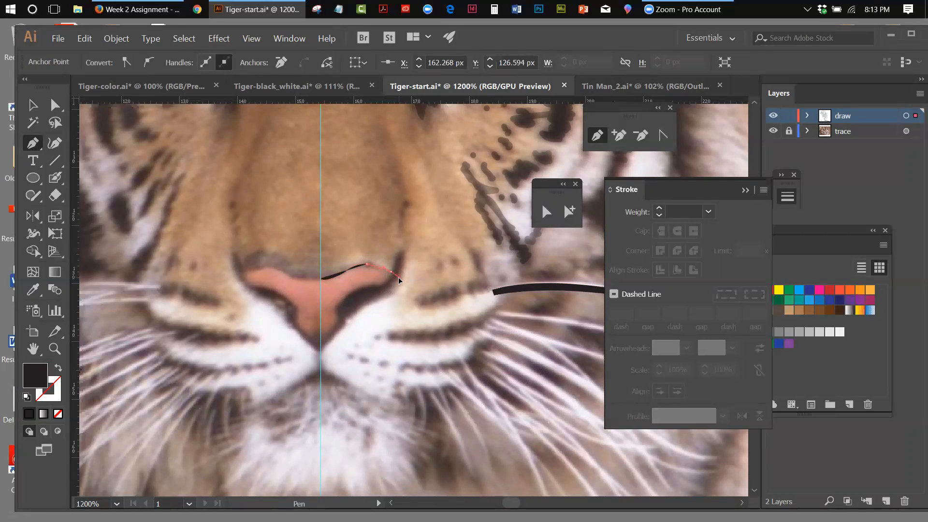
{"action": "left_click", "coordinate": [392, 273]}
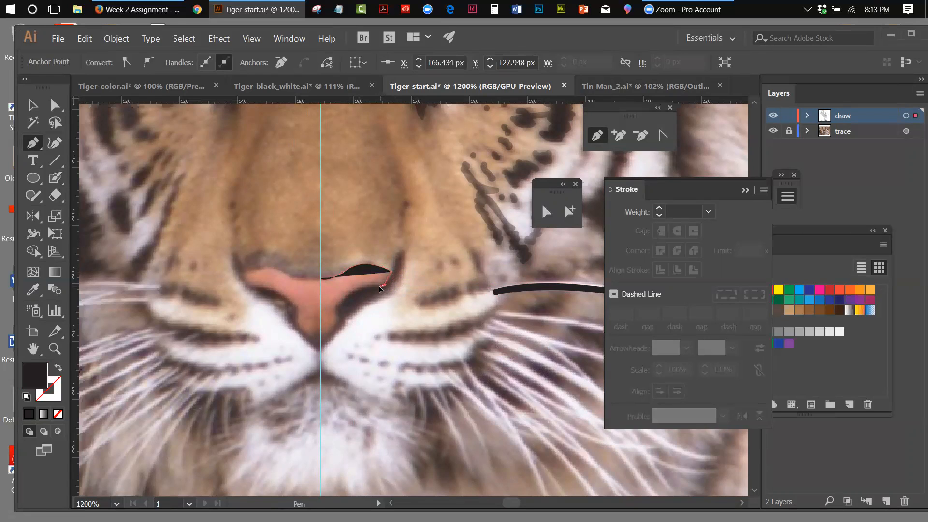
{"action": "left_click", "coordinate": [385, 285]}
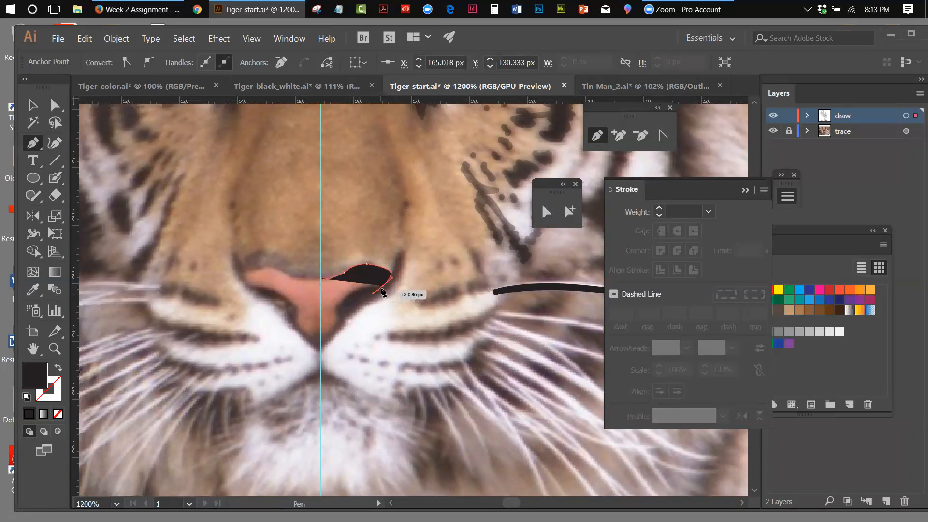
Continue the nose path back along the nostril's lower edge and down the side toward the nose's lowest point
{"action": "left_click_drag", "start_coordinate": [369, 290], "coordinate": [360, 291]}
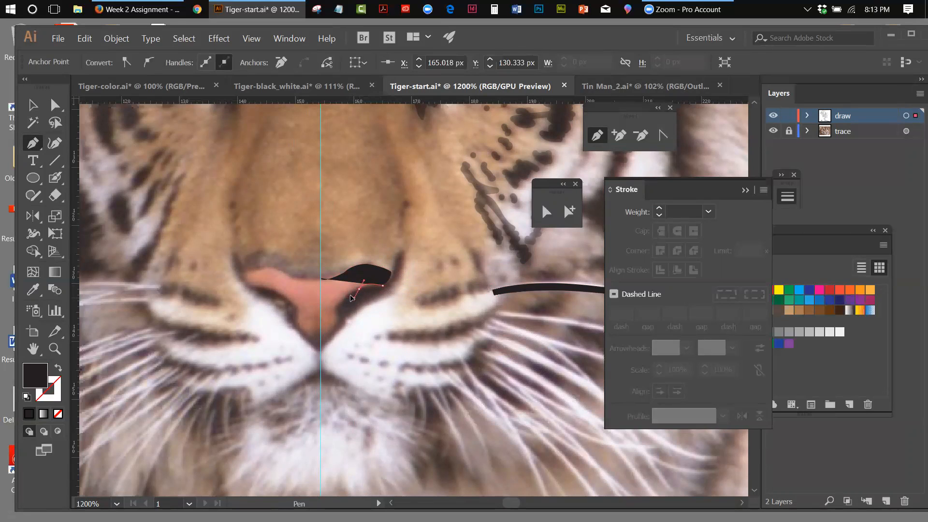
{"action": "left_click_drag", "start_coordinate": [345, 274], "coordinate": [353, 304]}
{"action": "left_click_drag", "start_coordinate": [353, 296], "coordinate": [339, 311]}
{"action": "left_click_drag", "start_coordinate": [339, 317], "coordinate": [332, 340]}
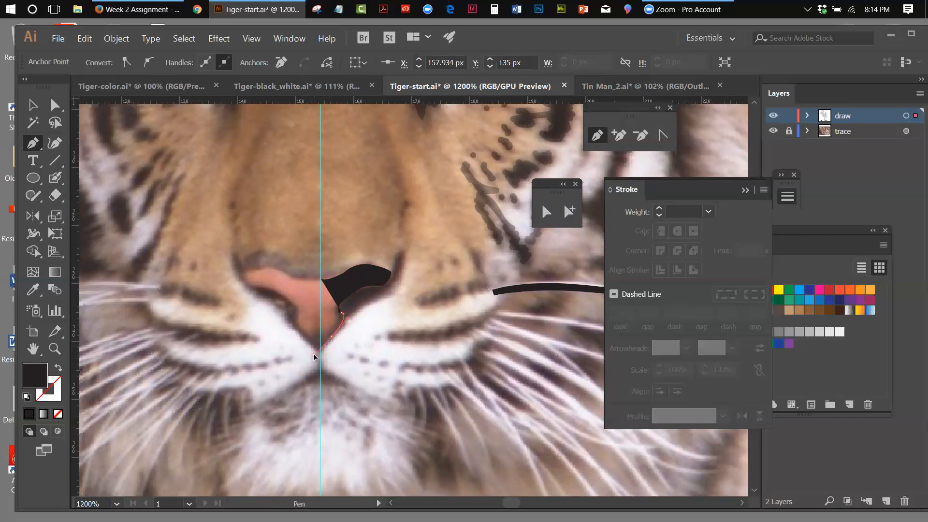
{"action": "left_click_drag", "start_coordinate": [314, 357], "coordinate": [313, 358]}
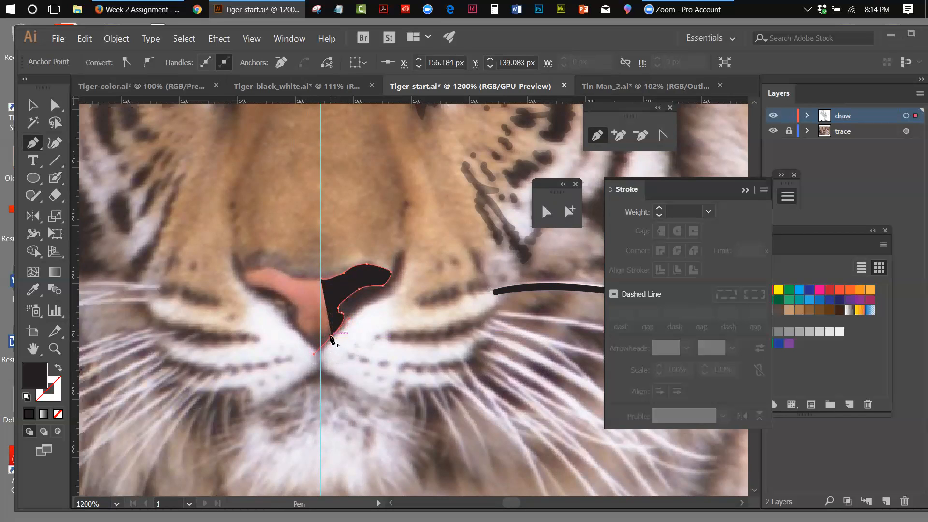
{"action": "left_click", "coordinate": [320, 348]}
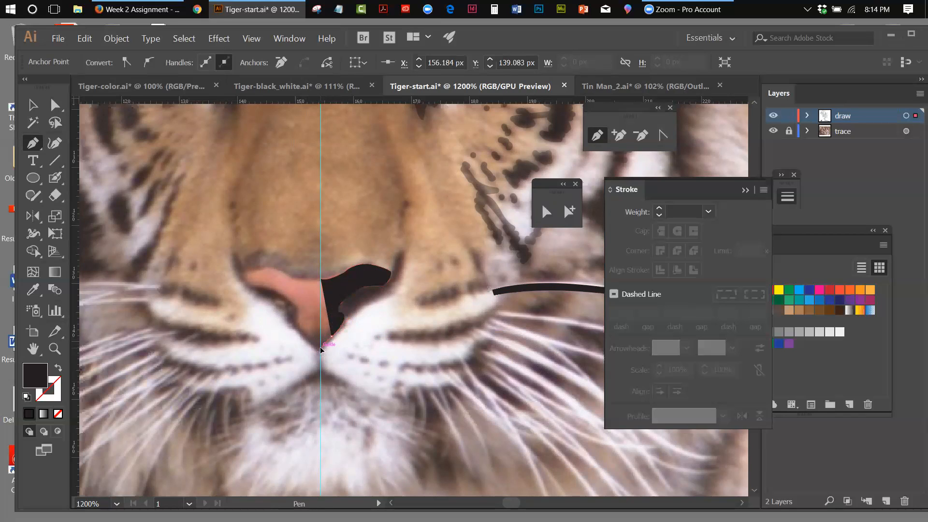
Bring the path to the centre guide at the nose's lowest point, close it at the starting anchor, and deselect the half-nose shape
{"action": "left_click_drag", "start_coordinate": [321, 349], "coordinate": [323, 352]}
{"action": "left_click_drag", "start_coordinate": [322, 275], "coordinate": [321, 280]}
{"action": "key", "text": "v"}
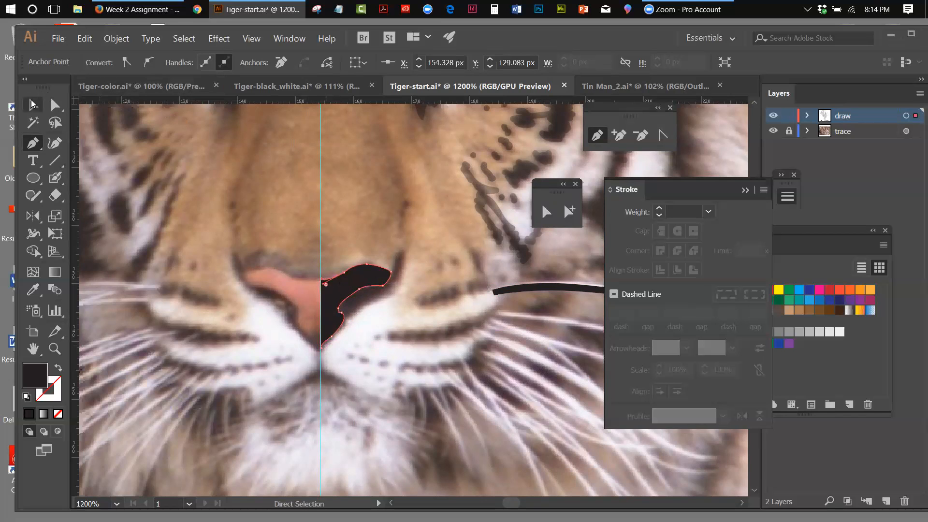
{"action": "left_click", "coordinate": [478, 324]}
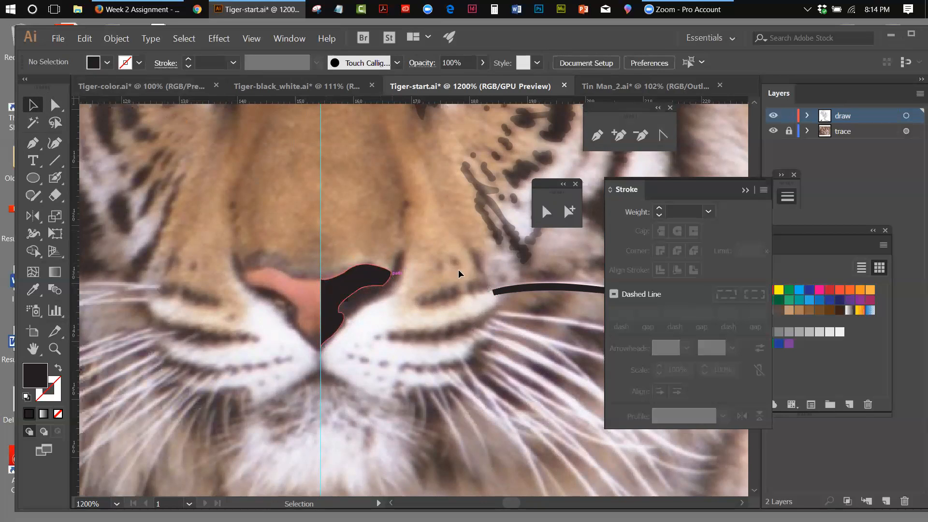
Close the floating Stroke, Swatches and Color panels and relocate the pen and selection tool palettes away from the working half of the tiger's face
{"action": "mouse_move", "coordinate": [703, 191]}
{"action": "left_mouse_down"}
{"action": "mouse_move", "coordinate": [721, 238]}
{"action": "mouse_move", "coordinate": [762, 207]}
{"action": "mouse_move", "coordinate": [762, 182]}
{"action": "left_mouse_up"}
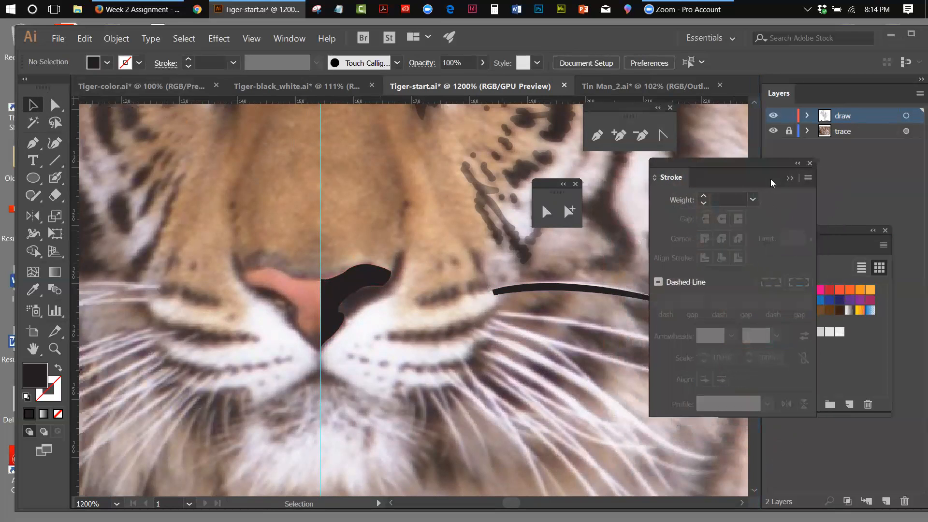
{"action": "left_click", "coordinate": [792, 171]}
{"action": "left_click_drag", "start_coordinate": [817, 236], "coordinate": [643, 170]}
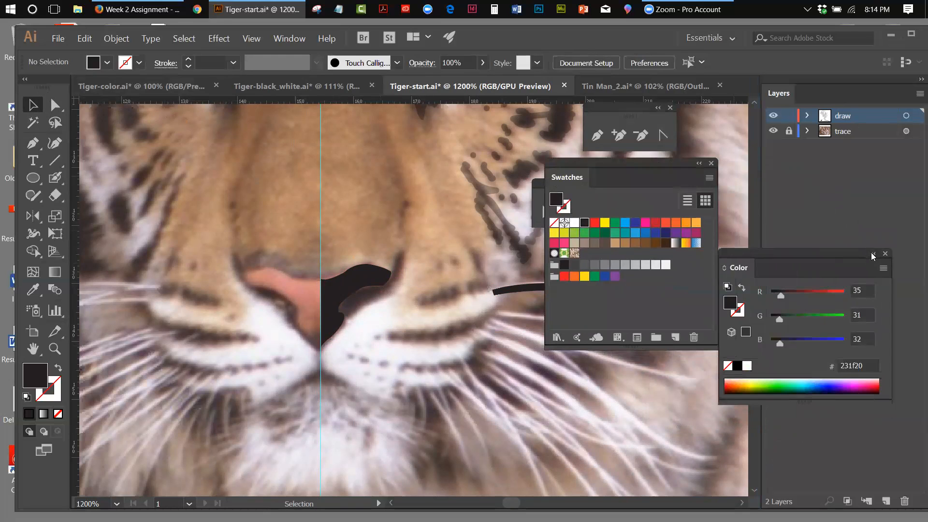
{"action": "left_click", "coordinate": [872, 254]}
{"action": "double_click", "coordinate": [665, 166]}
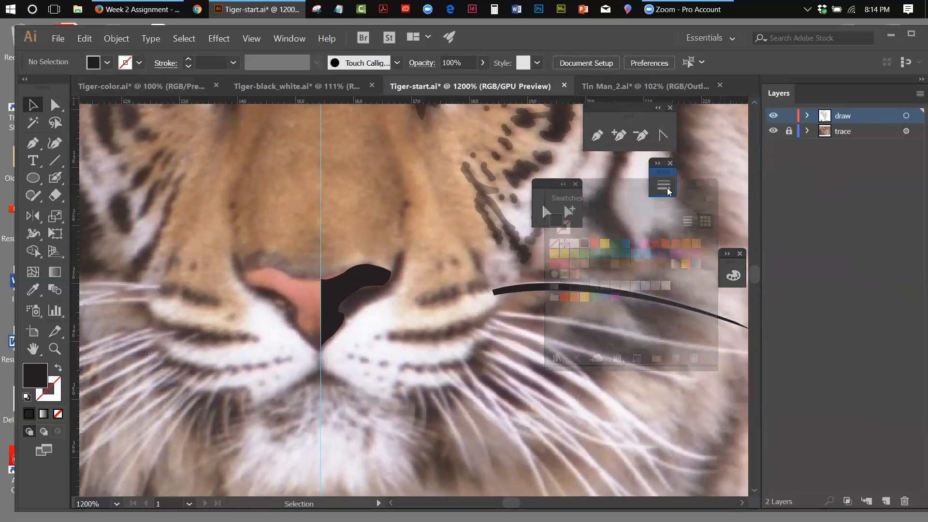
{"action": "left_click", "coordinate": [671, 164]}
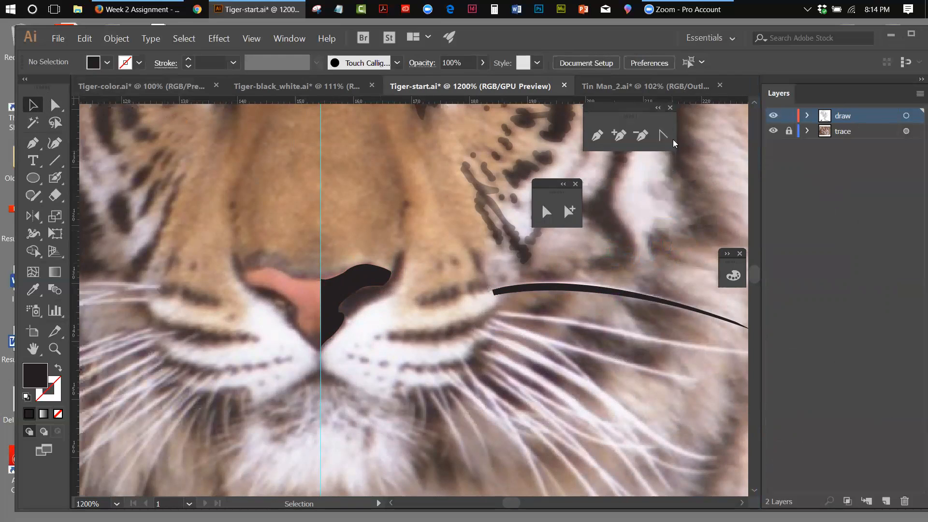
{"action": "left_click_drag", "start_coordinate": [613, 111], "coordinate": [175, 130]}
{"action": "left_click_drag", "start_coordinate": [542, 183], "coordinate": [159, 208]}
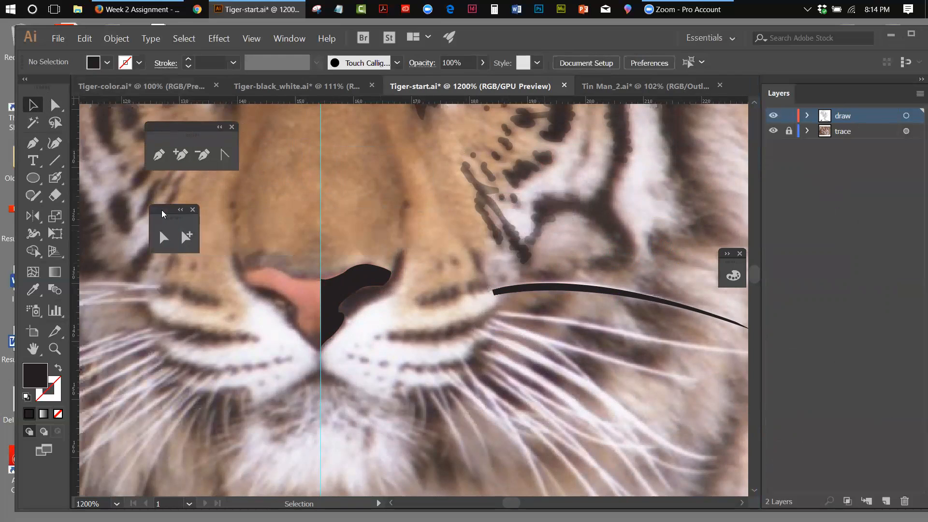
{"action": "left_click", "coordinate": [741, 253]}
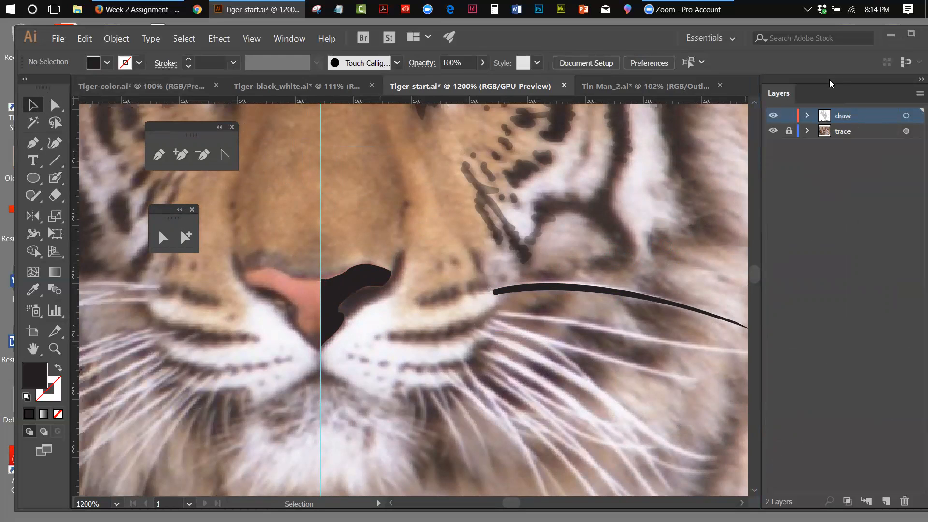
Undock the Layers panel and add a new layer named nose_wiskers above the draw layer
{"action": "left_click_drag", "start_coordinate": [787, 93], "coordinate": [638, 128]}
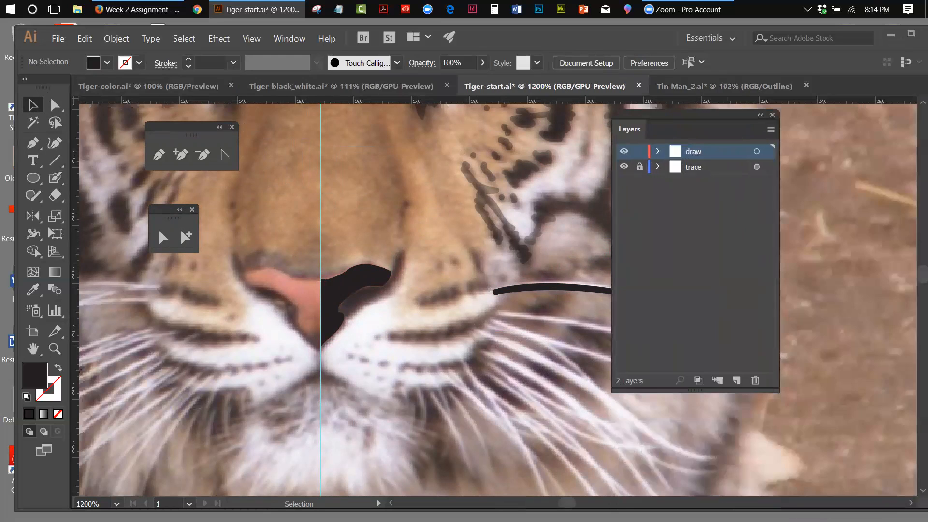
{"action": "left_click", "coordinate": [736, 380]}
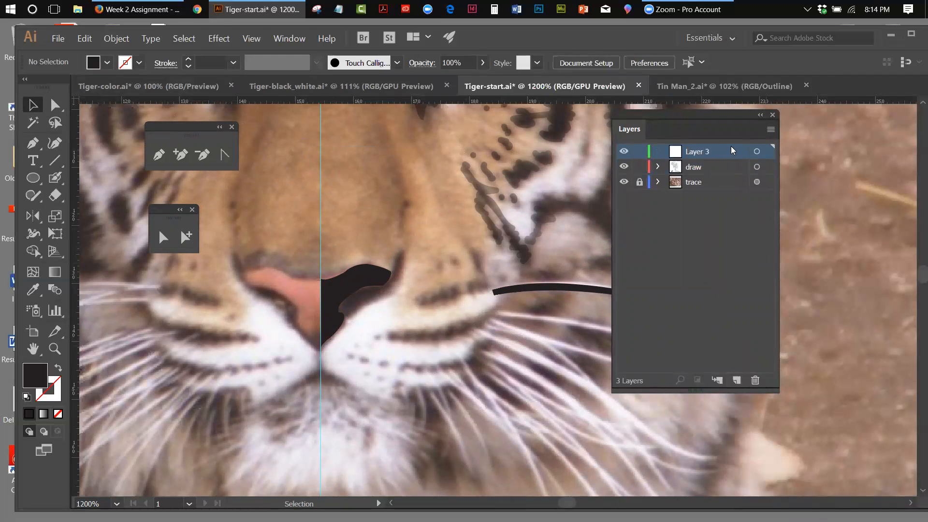
{"action": "double_click", "coordinate": [708, 152]}
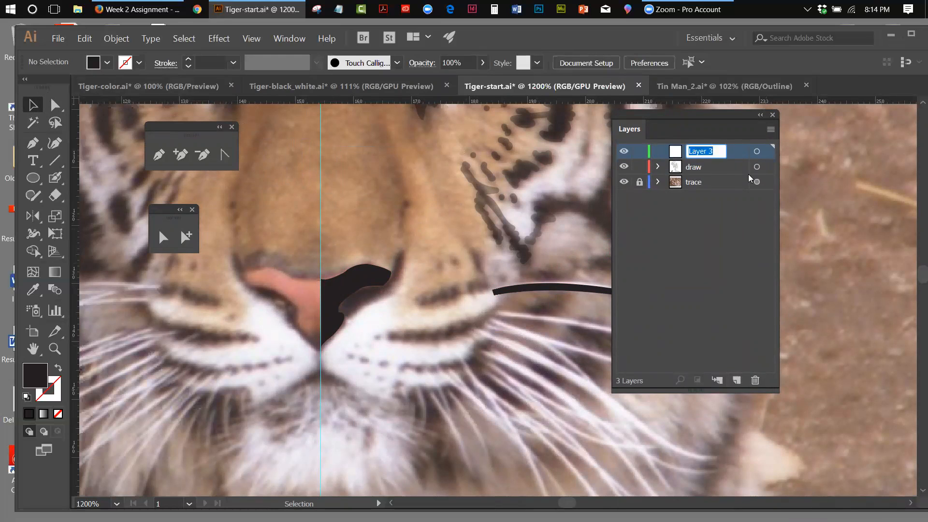
{"action": "type", "text": "nose_wiskers"}
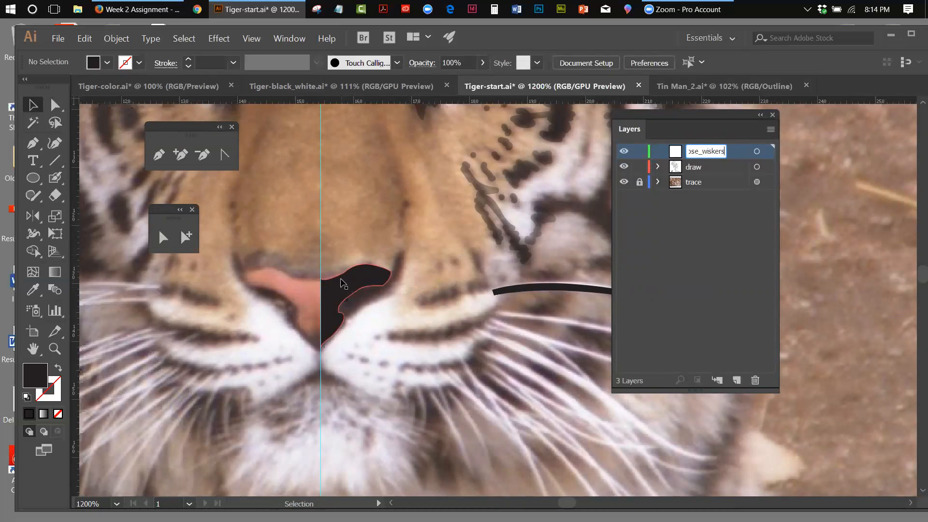
Transfer the black nose shape and the whisker from the draw layer to the nose_wiskers layer, and hide that layer
{"action": "left_click", "coordinate": [343, 283]}
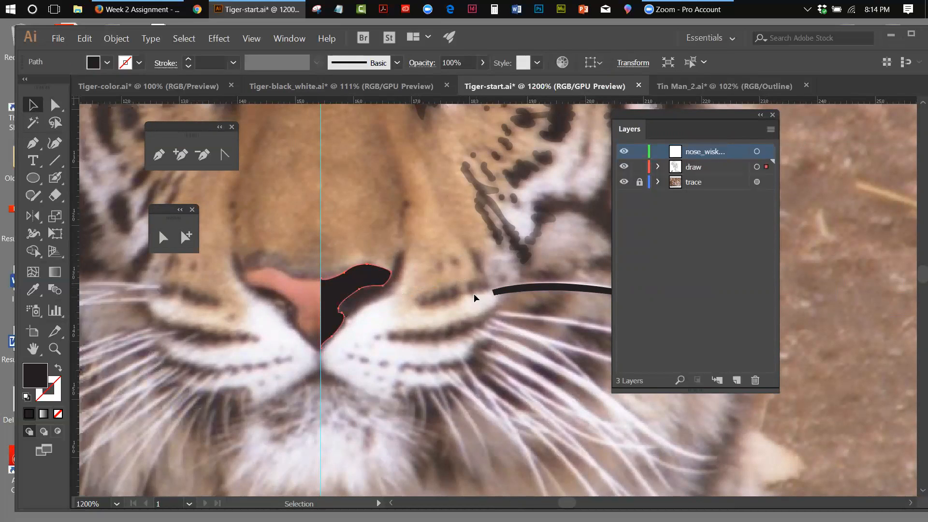
{"action": "left_click", "coordinate": [532, 290], "text": "shift"}
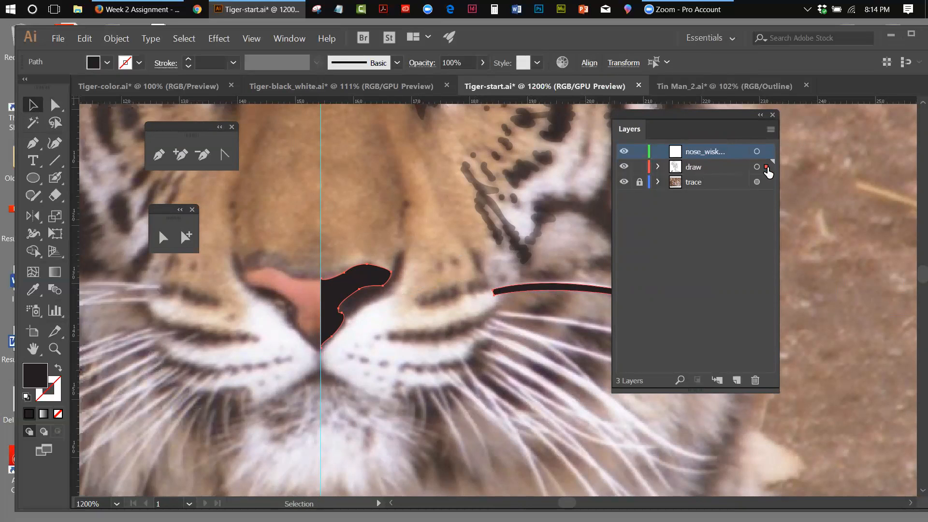
{"action": "left_click_drag", "start_coordinate": [765, 167], "coordinate": [766, 152]}
{"action": "left_click", "coordinate": [624, 151]}
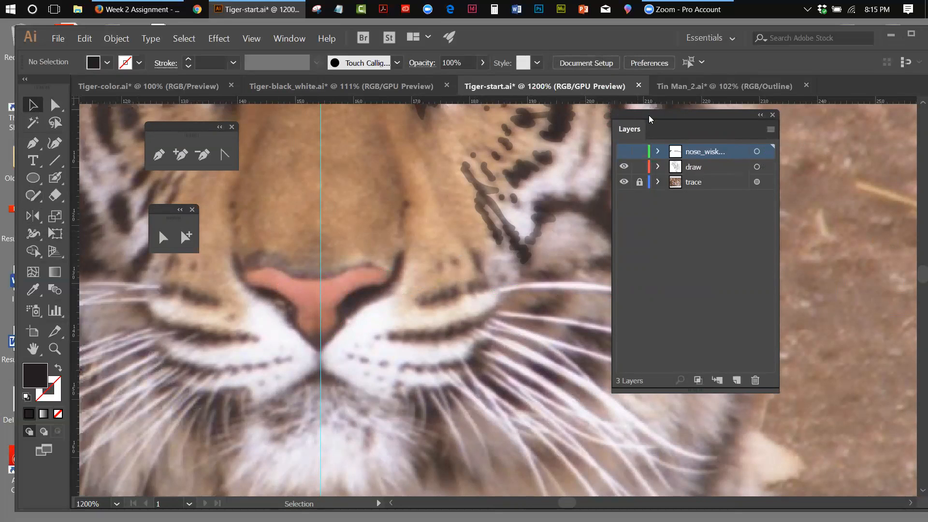
{"action": "left_click_drag", "start_coordinate": [649, 118], "coordinate": [745, 126]}
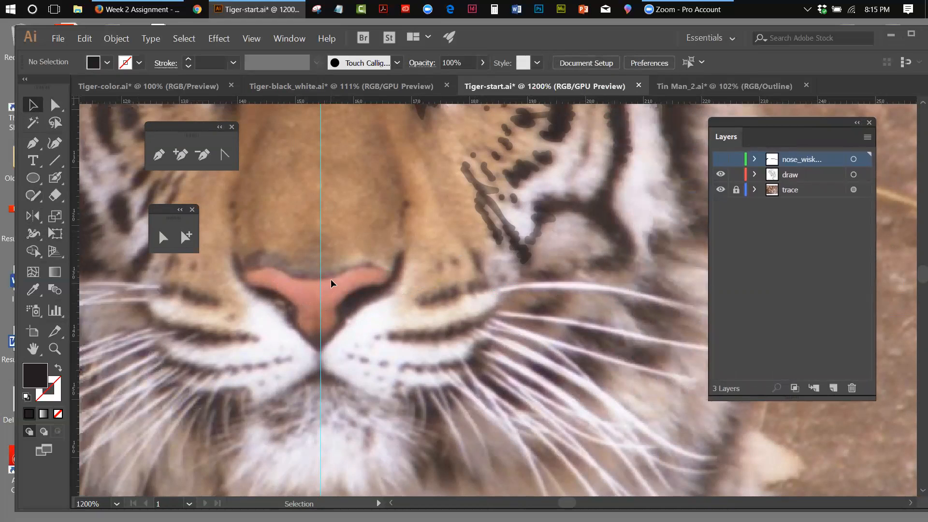
On the draw layer, paint small spots and a short stripe on the cheek beside the nose using a smaller Blob Brush with black stroke and no fill
{"action": "key", "text": "shift+b"}
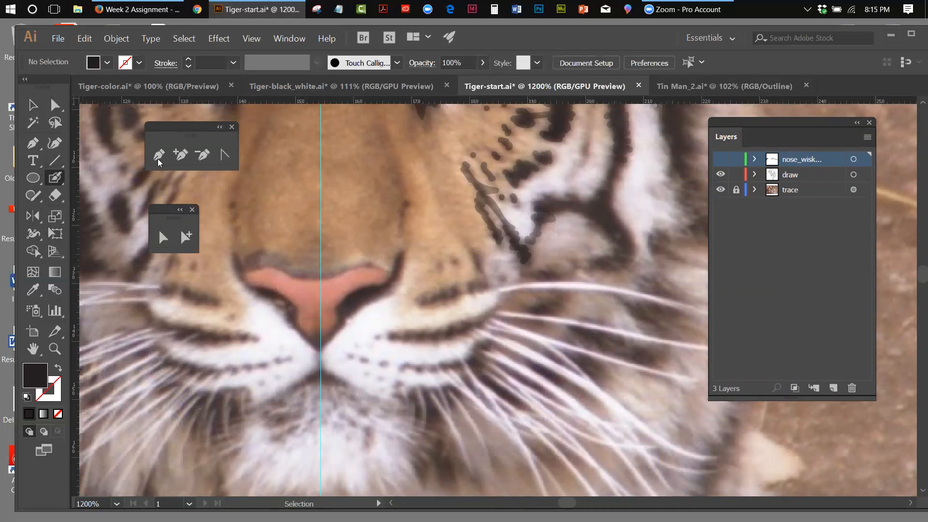
{"action": "left_click", "coordinate": [793, 175]}
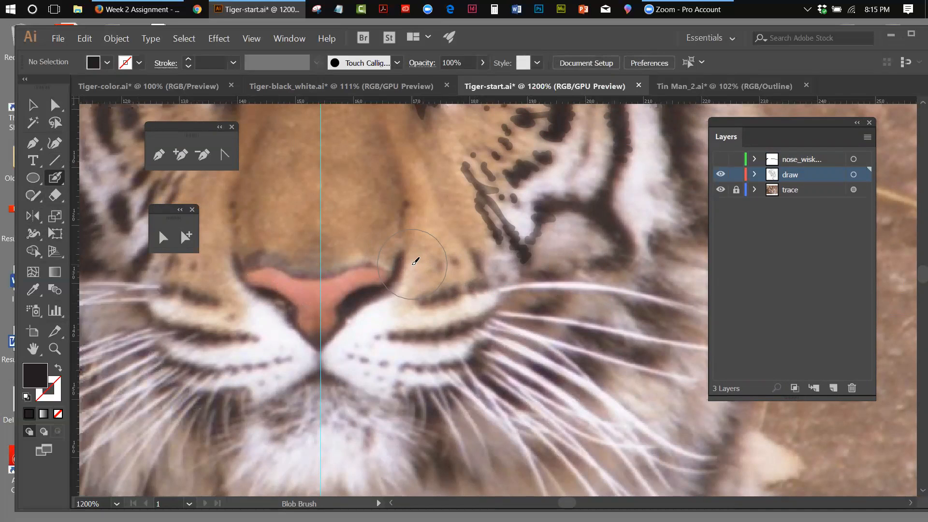
{"action": "key", "text": "shift+x"}
{"action": "key", "text": "bracketleft"}
{"action": "key", "text": "bracketleft"}
{"action": "key", "text": "bracketleft"}
{"action": "key", "text": "bracketleft"}
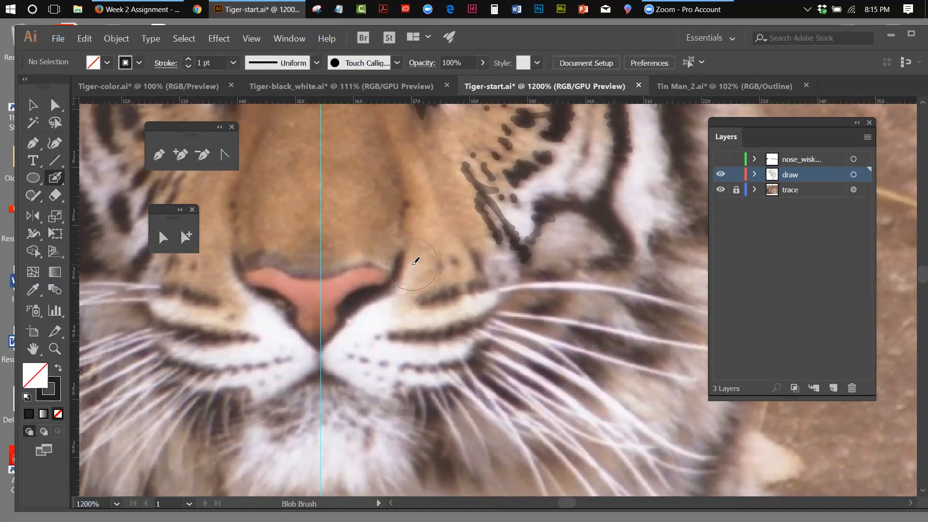
{"action": "key", "text": "bracketleft"}
{"action": "key", "text": "bracketleft"}
{"action": "key", "text": "bracketleft"}
{"action": "key", "text": "bracketleft"}
{"action": "key", "text": "bracketleft"}
{"action": "key", "text": "bracketright"}
{"action": "key", "text": "bracketright"}
{"action": "key", "text": "bracketright"}
{"action": "key", "text": "bracketright"}
{"action": "key", "text": "bracketleft"}
{"action": "key", "text": "bracketleft"}
{"action": "key", "text": "bracketleft"}
{"action": "key", "text": "bracketleft"}
{"action": "key", "text": "bracketleft"}
{"action": "left_click_drag", "start_coordinate": [452, 255], "coordinate": [458, 260]}
{"action": "left_click_drag", "start_coordinate": [466, 244], "coordinate": [481, 271]}
{"action": "left_click", "coordinate": [441, 264]}
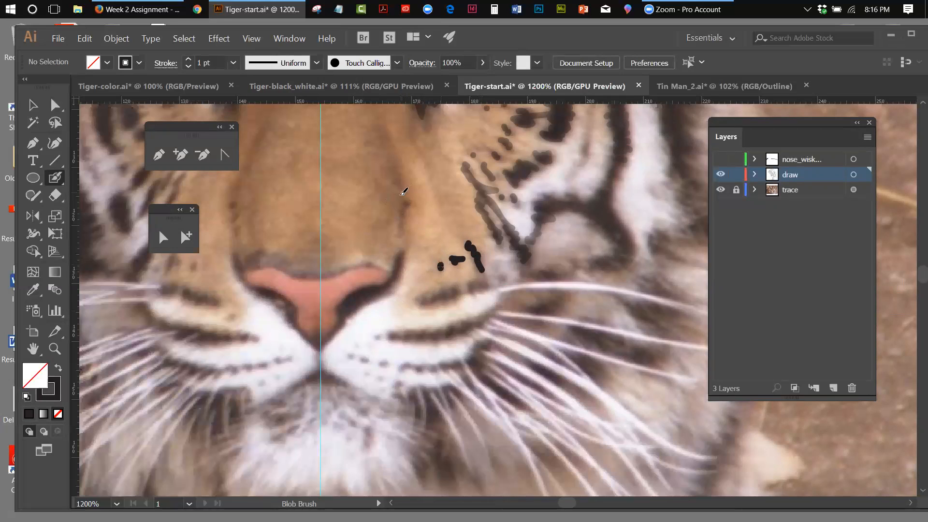
Paint the spots along the side of the nose bridge and the dark nostril edge running down to the mouth
{"action": "left_click", "coordinate": [405, 202]}
{"action": "left_click_drag", "start_coordinate": [405, 202], "coordinate": [401, 215]}
{"action": "left_click", "coordinate": [398, 224]}
{"action": "mouse_move", "coordinate": [402, 250]}
{"action": "left_mouse_down"}
{"action": "mouse_move", "coordinate": [387, 291]}
{"action": "mouse_move", "coordinate": [354, 289]}
{"action": "mouse_move", "coordinate": [337, 313]}
{"action": "mouse_move", "coordinate": [342, 320]}
{"action": "mouse_move", "coordinate": [386, 291]}
{"action": "mouse_move", "coordinate": [345, 309]}
{"action": "mouse_move", "coordinate": [358, 290]}
{"action": "mouse_move", "coordinate": [386, 293]}
{"action": "mouse_move", "coordinate": [401, 253]}
{"action": "mouse_move", "coordinate": [403, 277]}
{"action": "mouse_move", "coordinate": [389, 290]}
{"action": "mouse_move", "coordinate": [399, 270]}
{"action": "mouse_move", "coordinate": [345, 314]}
{"action": "mouse_move", "coordinate": [324, 345]}
{"action": "left_mouse_up"}
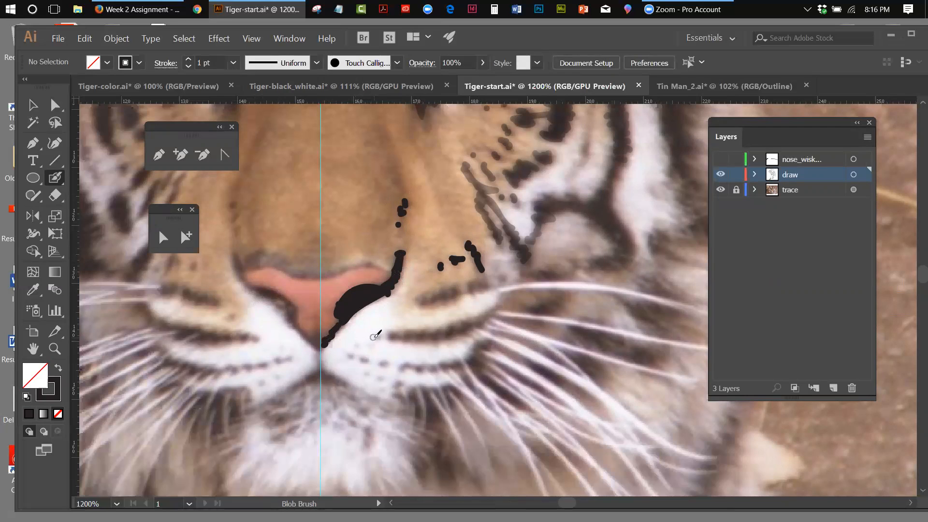
Dot the small black whisker spots onto the white muzzle beside the centre guide
{"action": "left_click", "coordinate": [376, 337]}
{"action": "left_click", "coordinate": [363, 360]}
{"action": "left_click", "coordinate": [351, 357]}
{"action": "left_click", "coordinate": [351, 347]}
{"action": "left_click", "coordinate": [382, 363]}
{"action": "left_click", "coordinate": [371, 373]}
Trim the grey cheek markings with the Eraser and paint more black Blob Brush marks below them on the cheek
{"action": "left_click", "coordinate": [55, 195]}
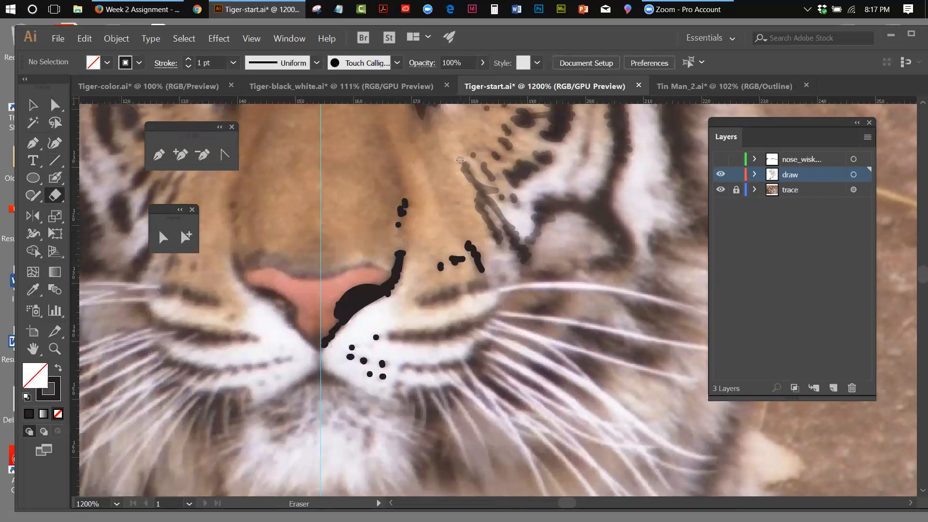
{"action": "mouse_move", "coordinate": [459, 162]}
{"action": "left_mouse_down"}
{"action": "mouse_move", "coordinate": [465, 154]}
{"action": "mouse_move", "coordinate": [490, 196]}
{"action": "left_mouse_up"}
{"action": "left_click_drag", "start_coordinate": [493, 186], "coordinate": [499, 187]}
{"action": "left_click", "coordinate": [55, 178]}
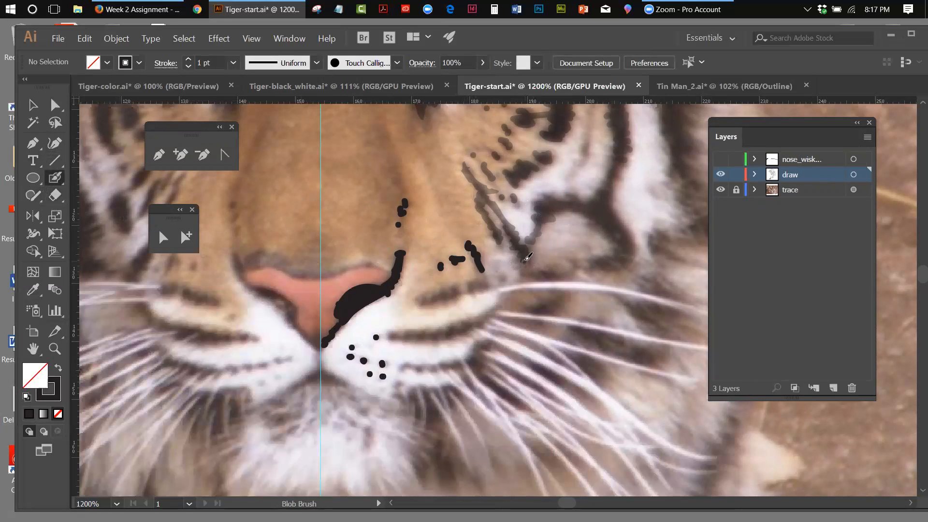
{"action": "mouse_move", "coordinate": [529, 262]}
{"action": "left_mouse_down"}
{"action": "mouse_move", "coordinate": [523, 279]}
{"action": "mouse_move", "coordinate": [503, 270]}
{"action": "mouse_move", "coordinate": [471, 292]}
{"action": "mouse_move", "coordinate": [452, 291]}
{"action": "left_mouse_up"}
Draw a short curved Paintbrush stroke on the nose bridge and select it to compare it with the grey Blob Brush cheek marking
{"action": "left_click", "coordinate": [60, 177]}
{"action": "left_click", "coordinate": [123, 178]}
{"action": "mouse_move", "coordinate": [397, 159]}
{"action": "left_mouse_down"}
{"action": "mouse_move", "coordinate": [363, 170]}
{"action": "mouse_move", "coordinate": [356, 203]}
{"action": "left_mouse_up"}
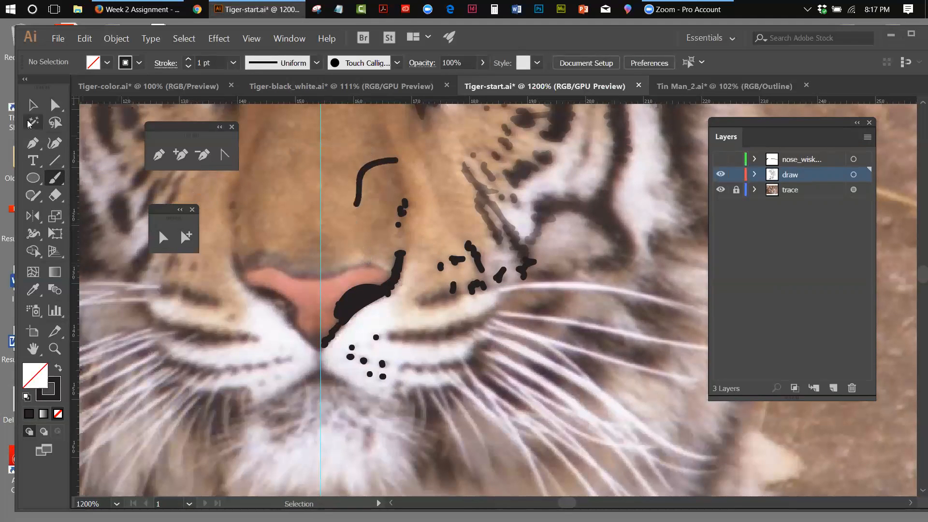
{"action": "left_click", "coordinate": [33, 104]}
{"action": "left_click", "coordinate": [359, 172]}
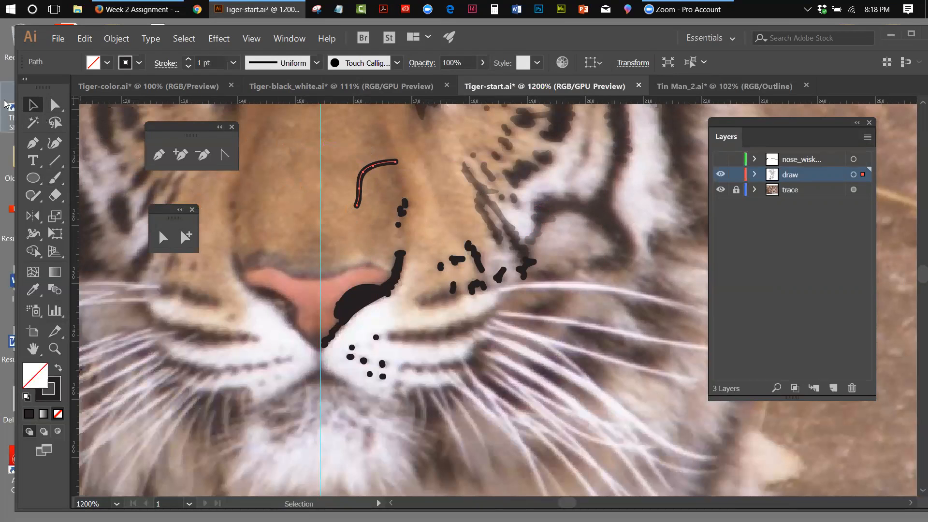
{"action": "left_click", "coordinate": [478, 196]}
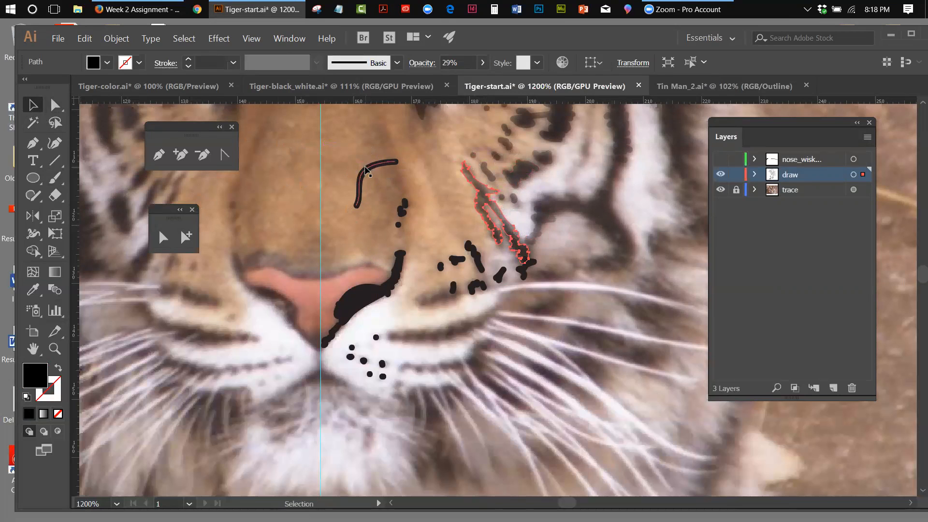
{"action": "left_click", "coordinate": [369, 165]}
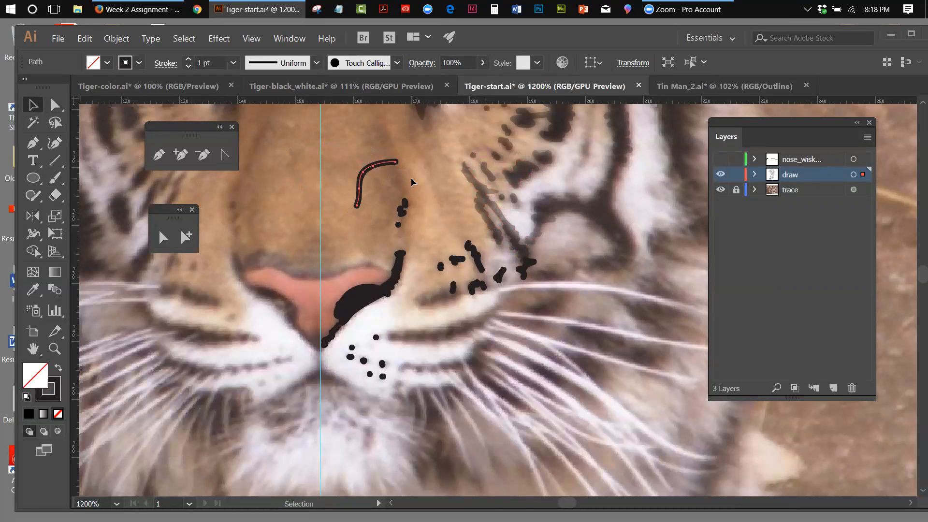
Convert the curved Paintbrush stroke to a filled shape with Outline Stroke and delete it
{"action": "left_click", "coordinate": [117, 39]}
{"action": "mouse_move", "coordinate": [152, 268]}
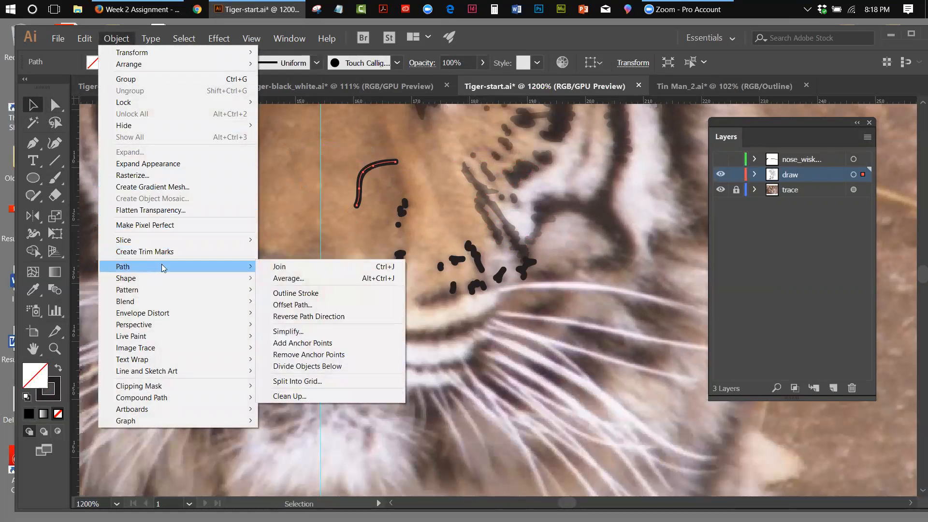
{"action": "left_click", "coordinate": [275, 296]}
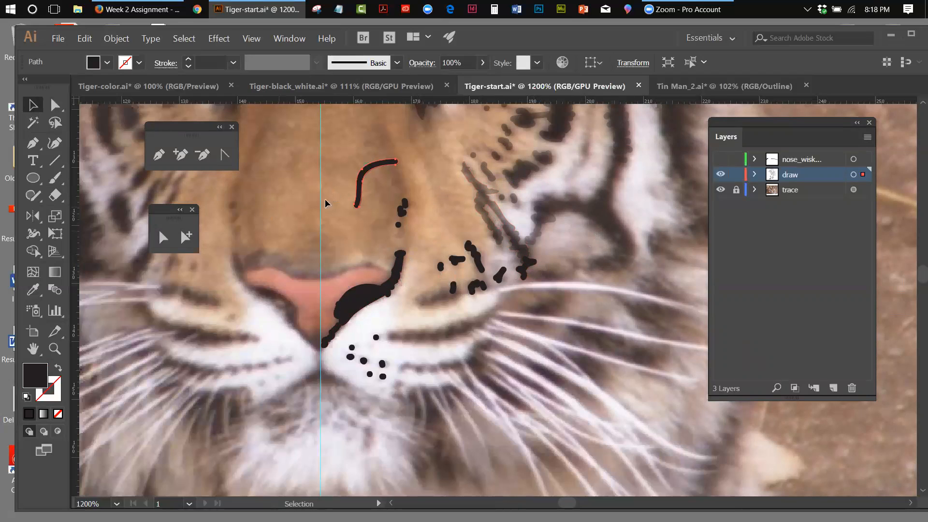
{"action": "key", "text": "Delete"}
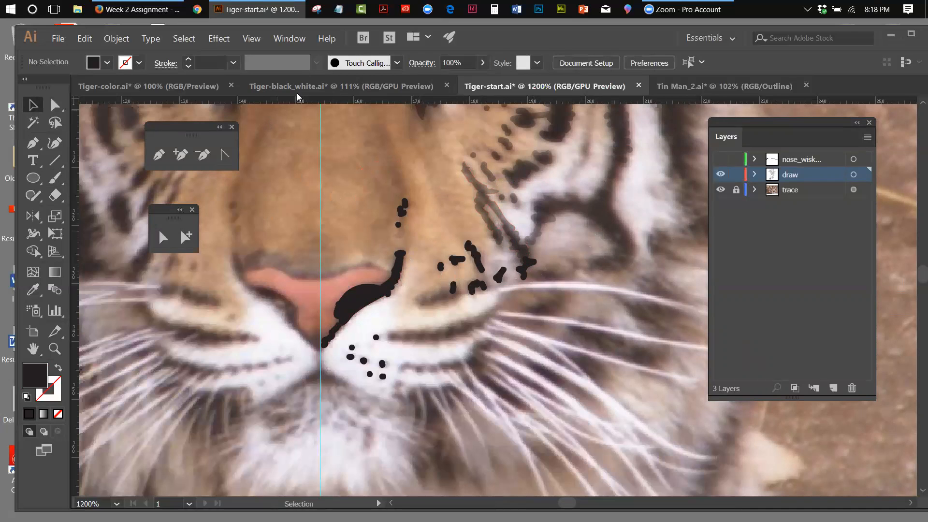
{"action": "left_click", "coordinate": [253, 38]}
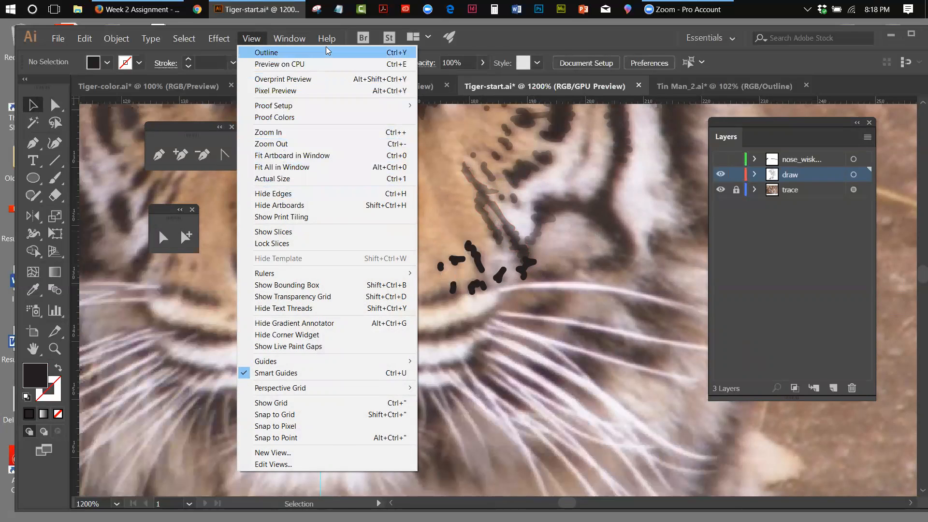
{"action": "left_click", "coordinate": [507, 30]}
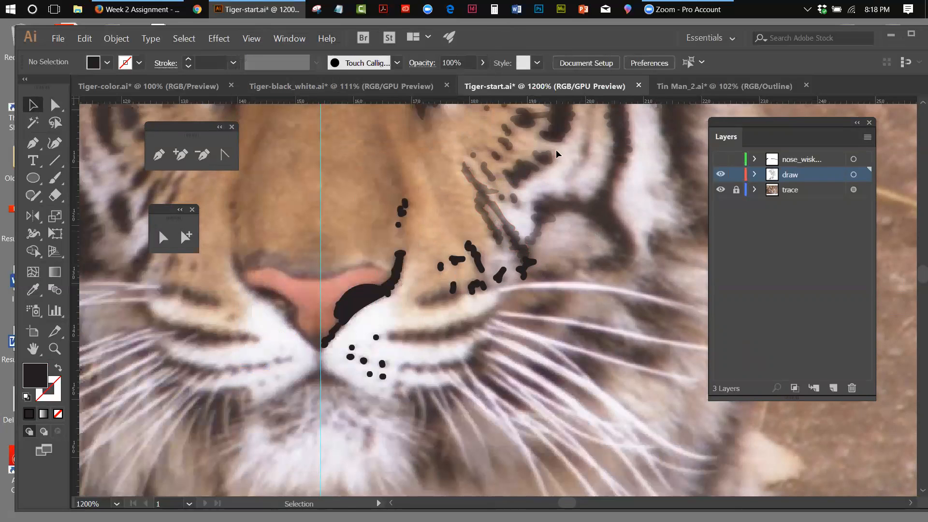
Move the Layers panel and pen tool palette aside, activate the Eraser, and zoom the artwork out to 800%
{"action": "left_click_drag", "start_coordinate": [757, 121], "coordinate": [786, 124]}
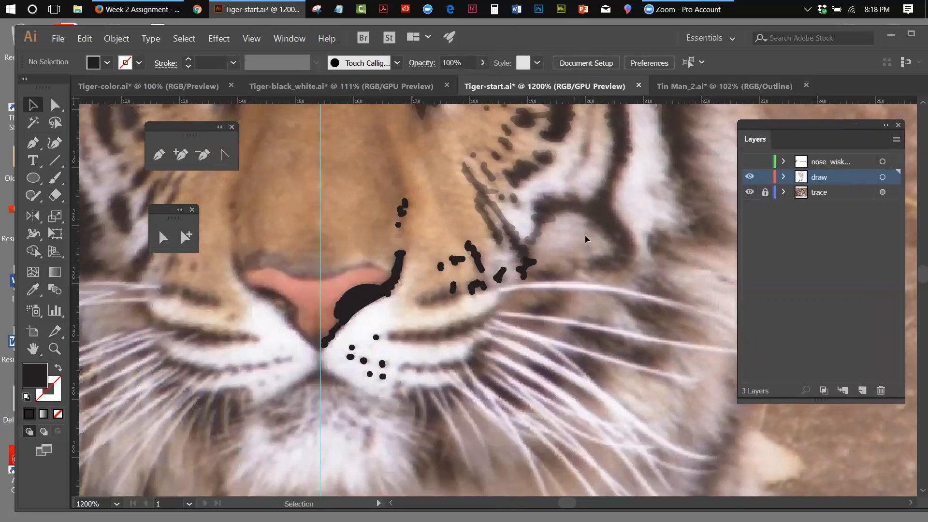
{"action": "left_click", "coordinate": [37, 178]}
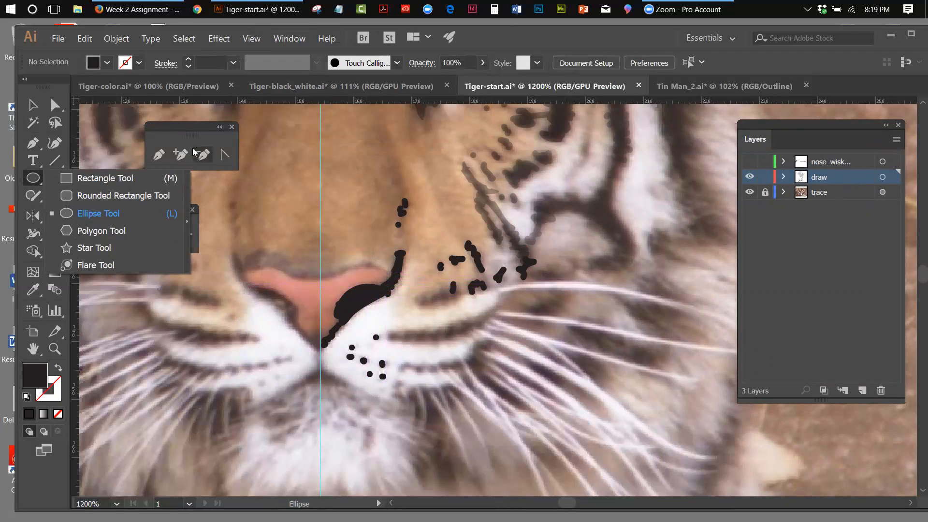
{"action": "left_click_drag", "start_coordinate": [186, 127], "coordinate": [261, 100]}
{"action": "left_click", "coordinate": [55, 195]}
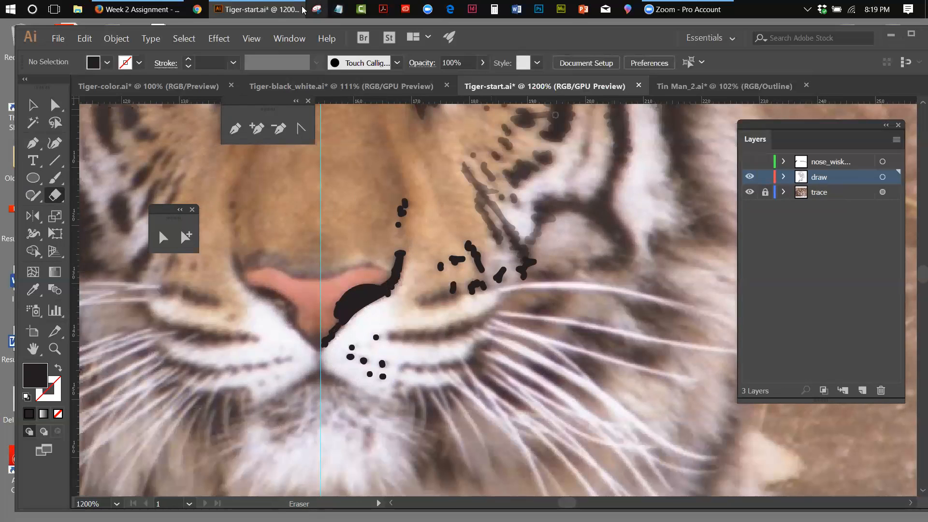
{"action": "left_click", "coordinate": [256, 40]}
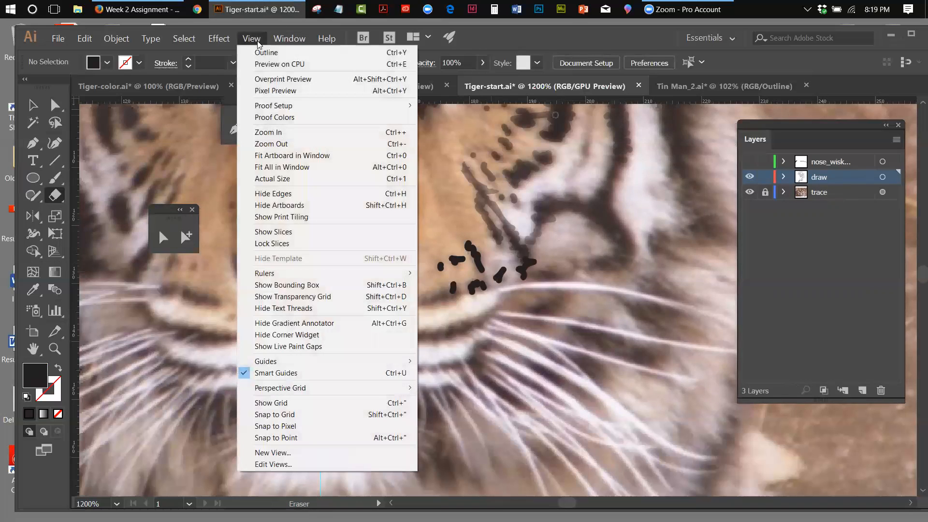
{"action": "left_click", "coordinate": [270, 144]}
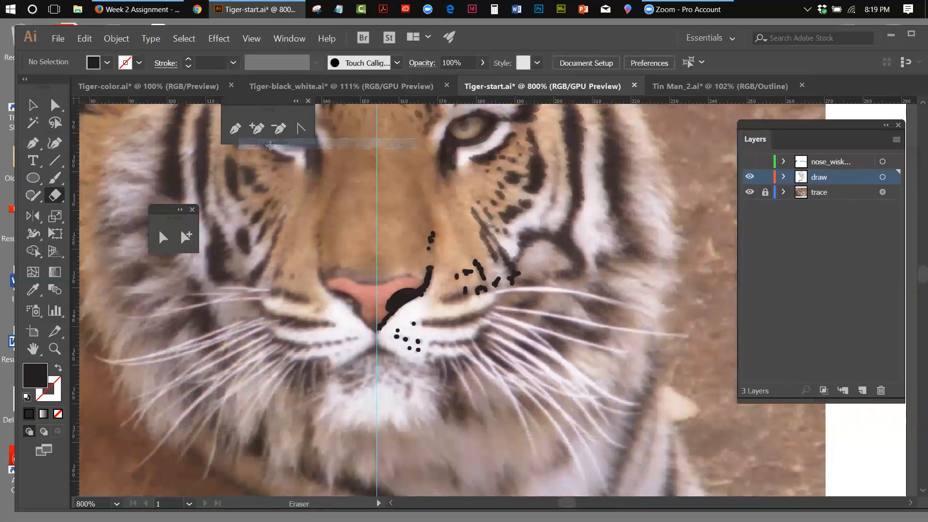
Fit the Tiger-start artboard in the window and hide the trace layer to show only the drawn markings
{"action": "left_click", "coordinate": [256, 39]}
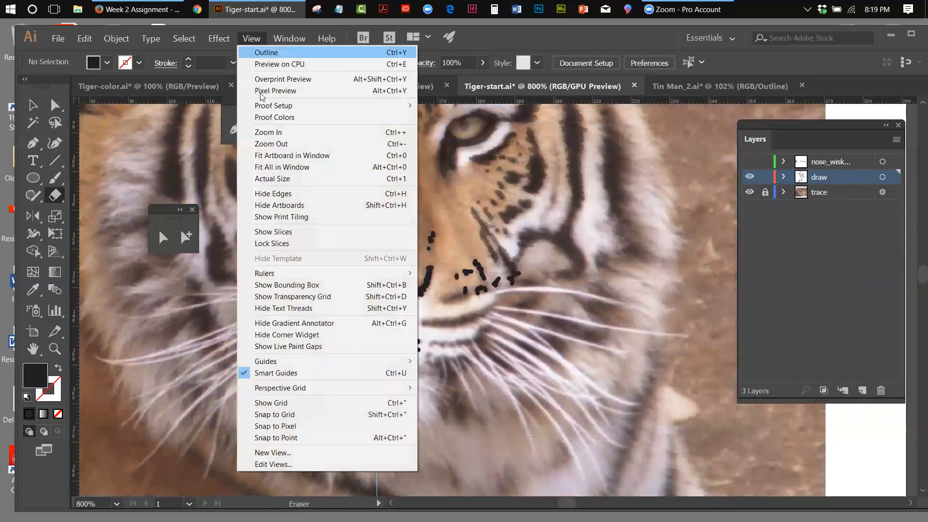
{"action": "left_click", "coordinate": [269, 155]}
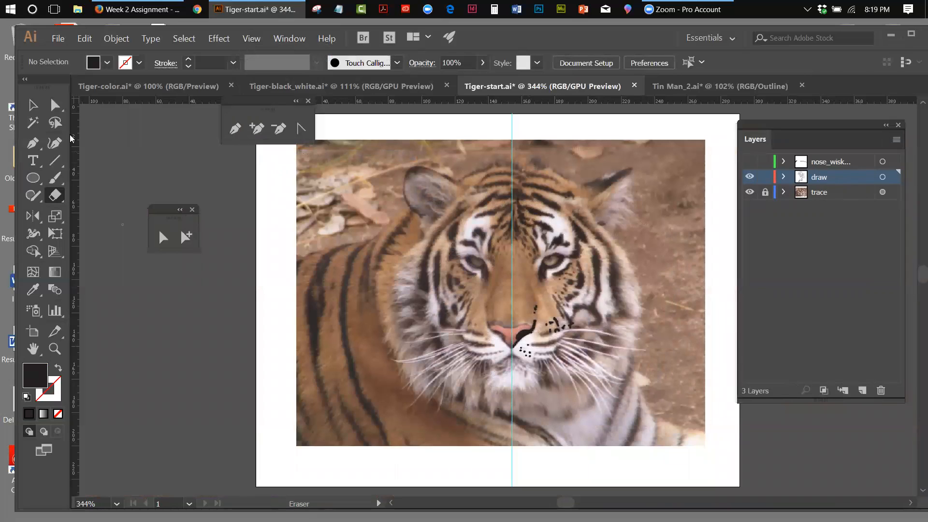
{"action": "left_click", "coordinate": [33, 105]}
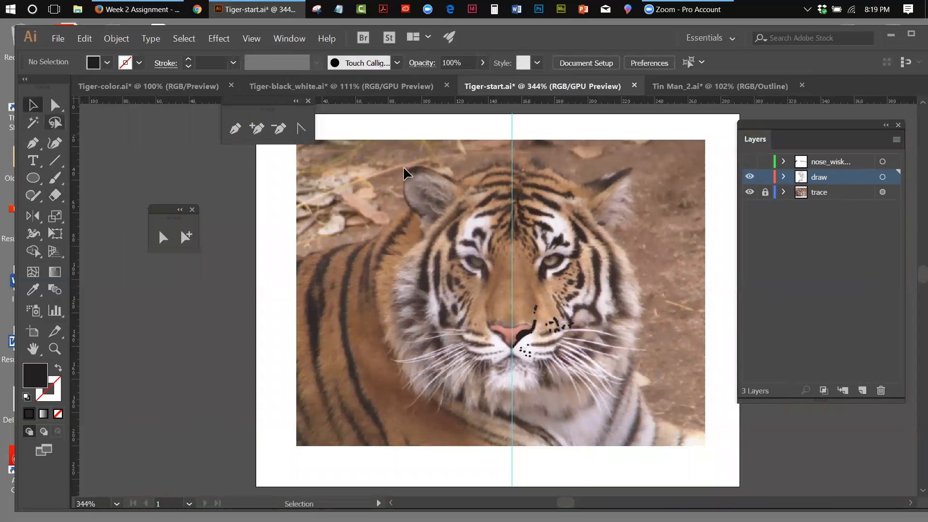
{"action": "left_click", "coordinate": [749, 193]}
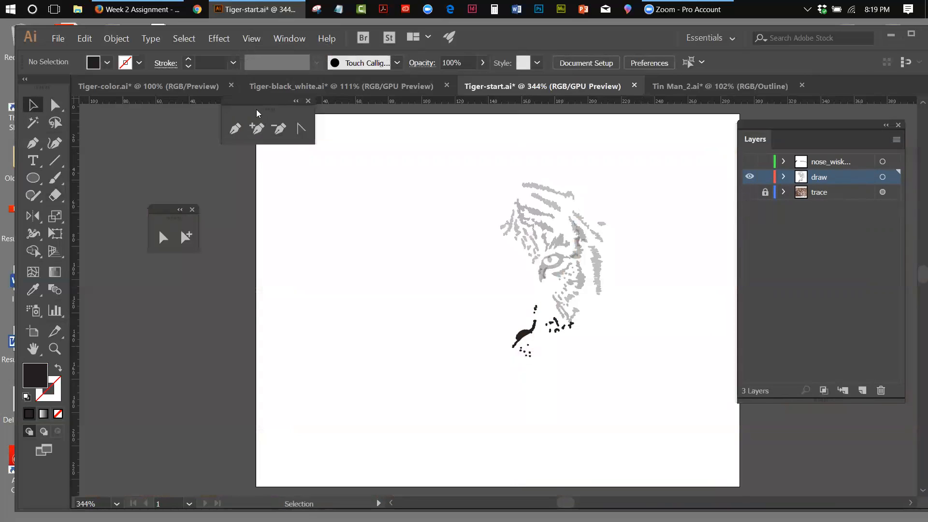
View the Tiger-black_white artwork, move the pen tool palette off it, and switch to the Tiger-color document
{"action": "left_click", "coordinate": [260, 88]}
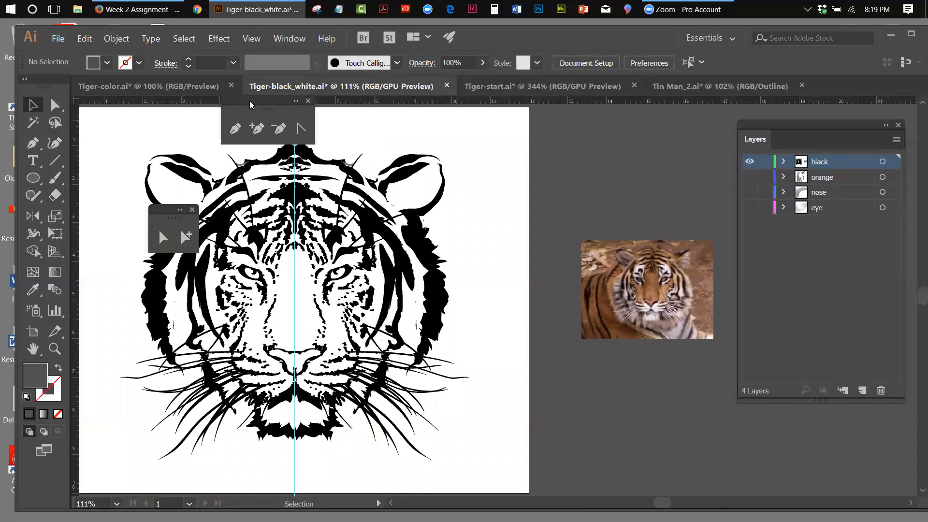
{"action": "left_click_drag", "start_coordinate": [250, 100], "coordinate": [574, 140]}
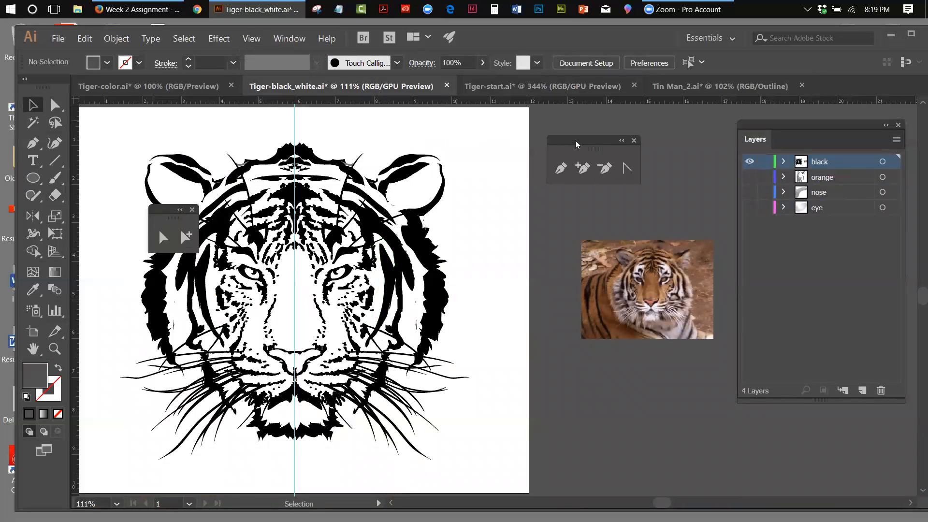
{"action": "left_click", "coordinate": [150, 87]}
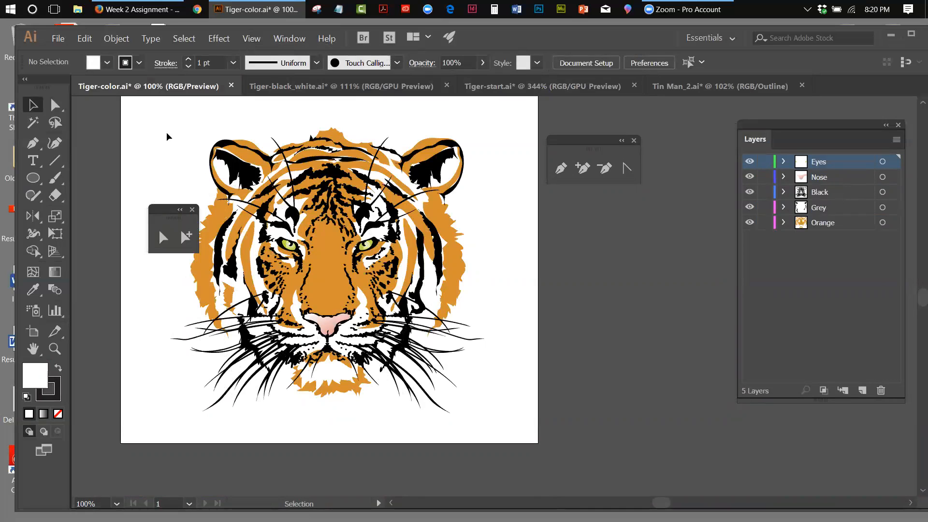
Choose Adobe PDF as the Save As format for Tiger-color, review the Illustrator Default PDF options, and cancel
{"action": "left_click", "coordinate": [89, 43]}
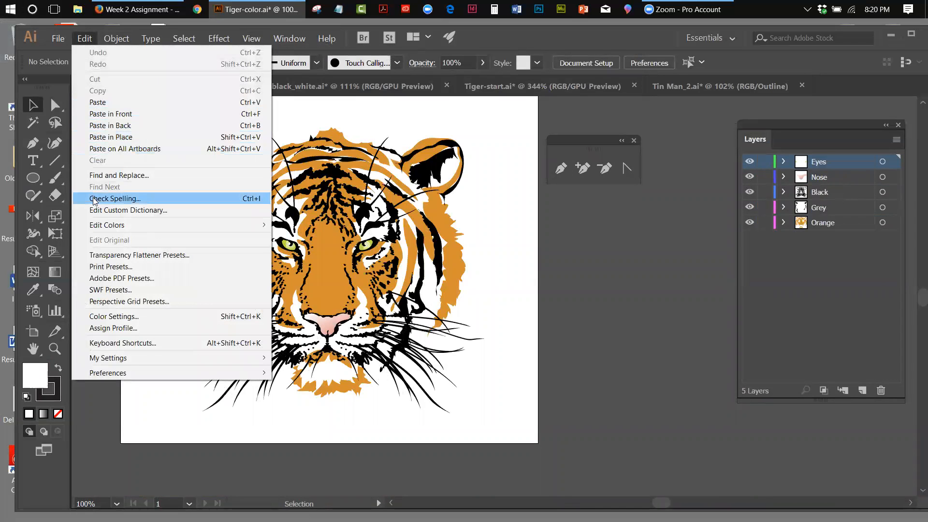
{"action": "mouse_move", "coordinate": [58, 38]}
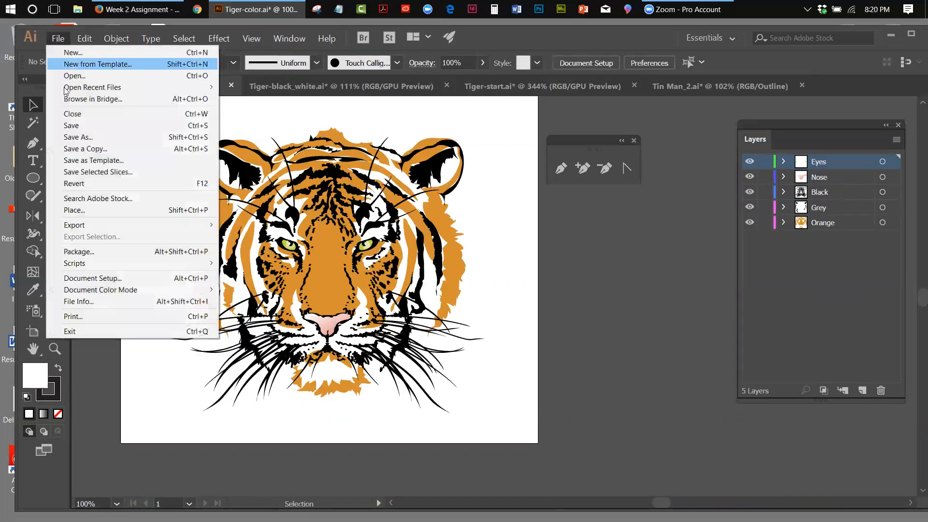
{"action": "left_click", "coordinate": [73, 137]}
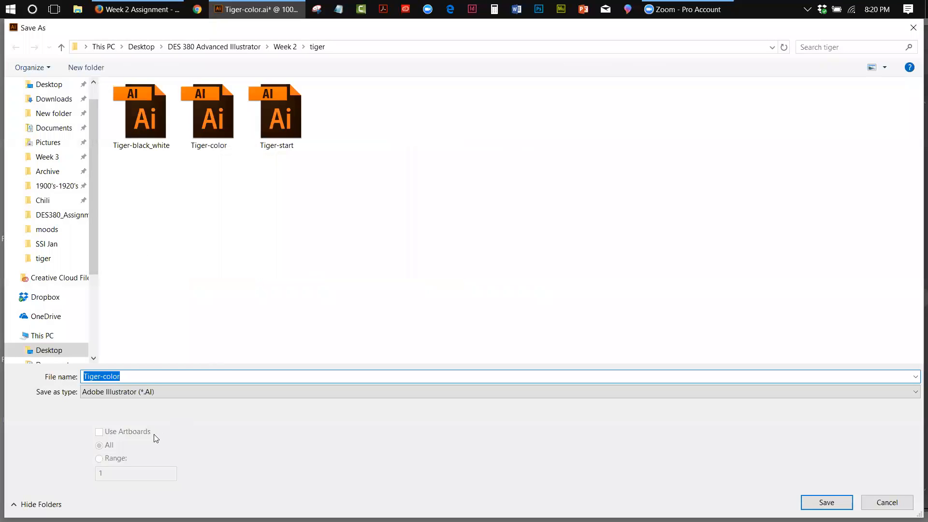
{"action": "left_click", "coordinate": [118, 392]}
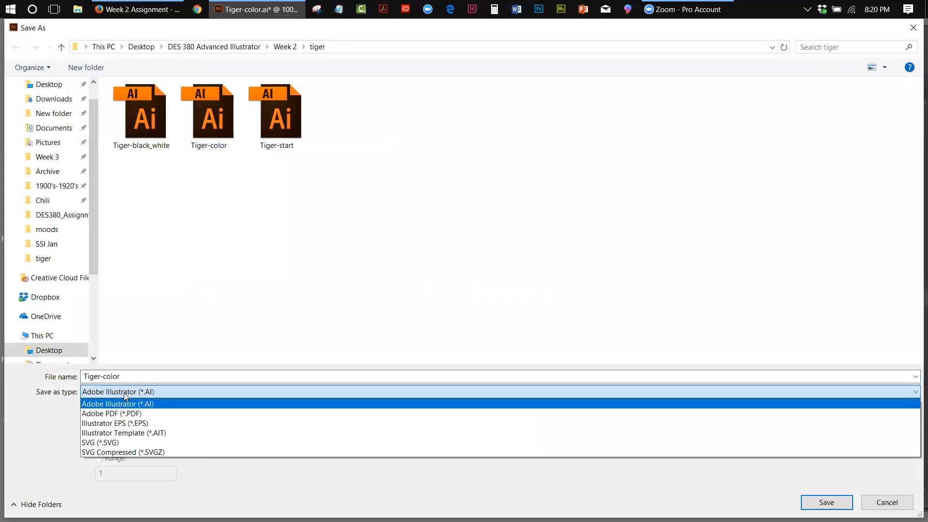
{"action": "left_click", "coordinate": [127, 414]}
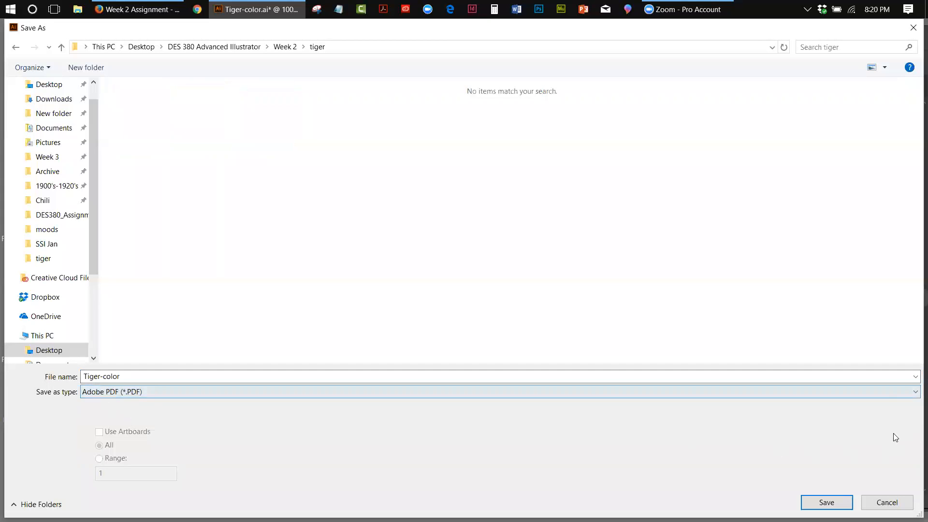
{"action": "left_click", "coordinate": [820, 500]}
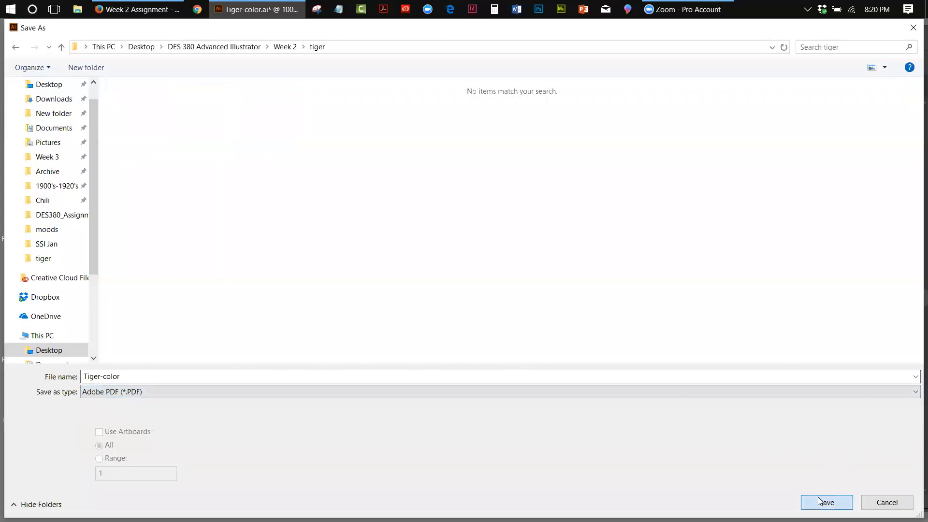
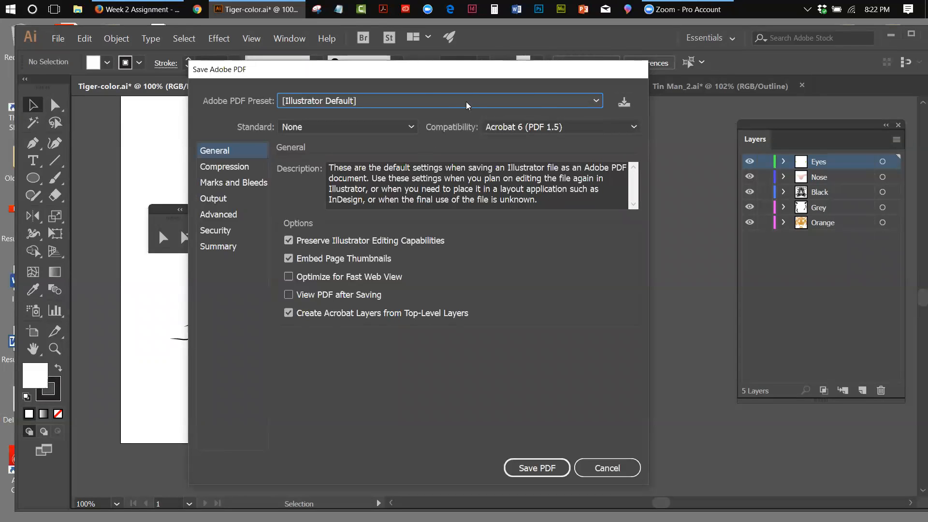
{"action": "left_click_drag", "start_coordinate": [369, 76], "coordinate": [334, 100]}
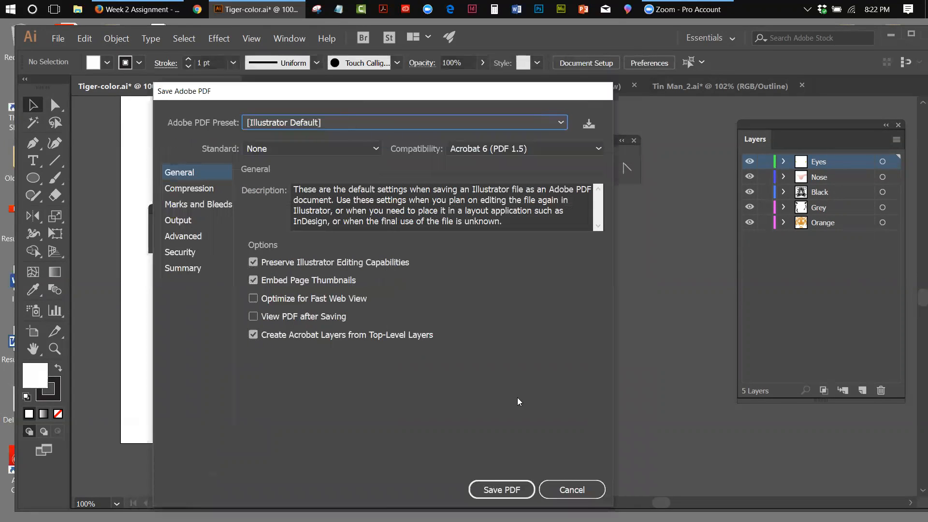
{"action": "left_click", "coordinate": [580, 492]}
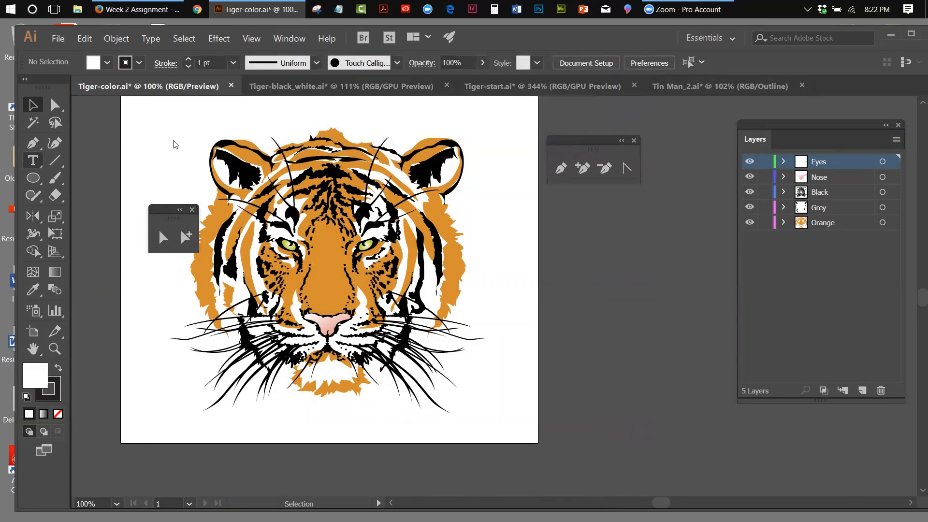
Add a point text reading "Tiger" in the blank artboard area beside the tiger's ear
{"action": "left_click", "coordinate": [164, 128]}
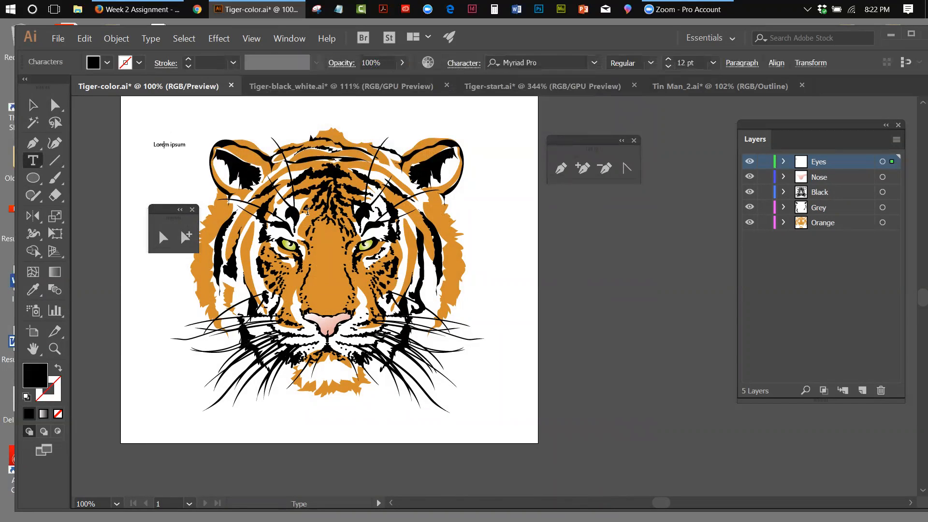
{"action": "left_click_drag", "start_coordinate": [186, 146], "coordinate": [103, 143]}
{"action": "type", "text": "Tiger"}
{"action": "left_click", "coordinate": [33, 104]}
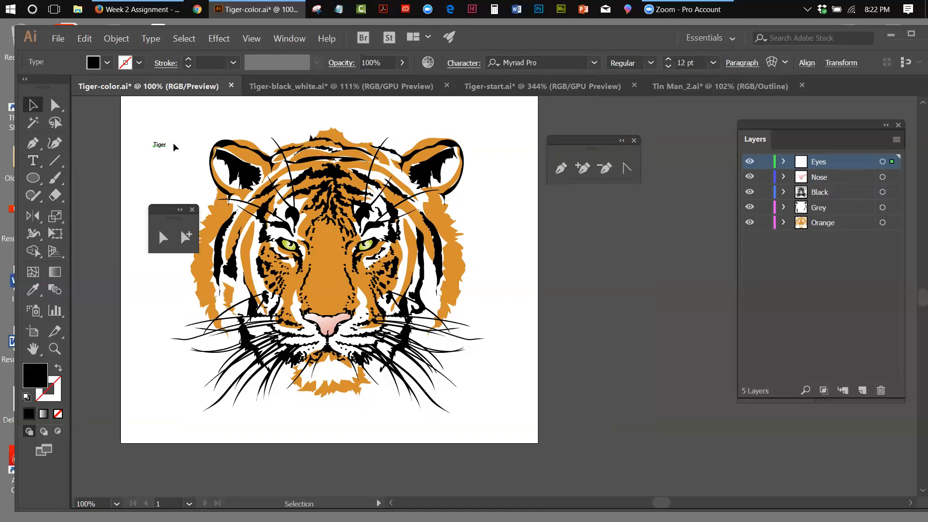
Open the Character panel and set the Tiger text's font to Spumante
{"action": "left_click", "coordinate": [288, 38]}
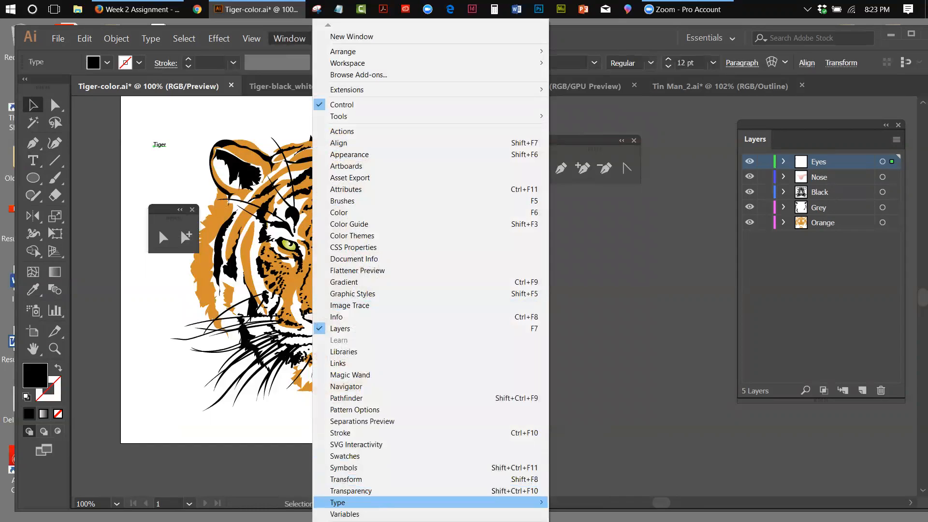
{"action": "mouse_move", "coordinate": [377, 502]}
{"action": "left_click", "coordinate": [609, 434]}
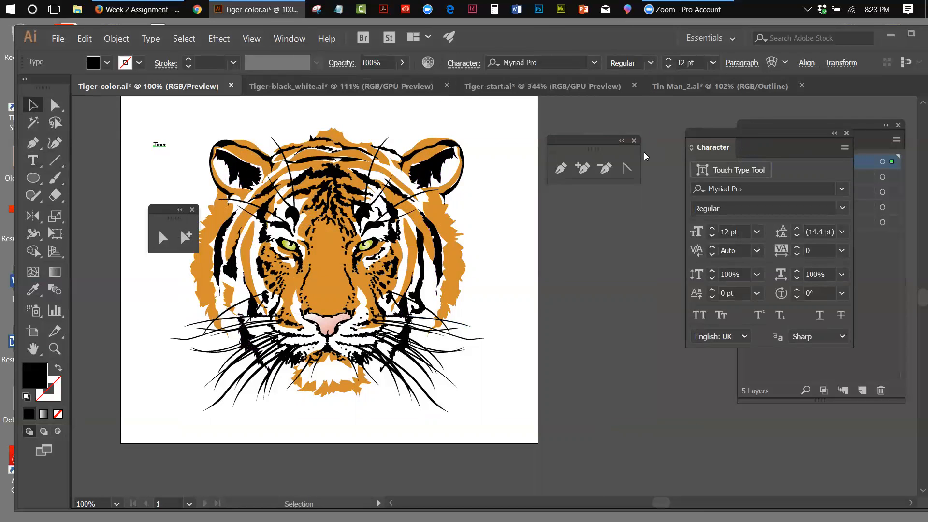
{"action": "left_click_drag", "start_coordinate": [727, 137], "coordinate": [277, 138]}
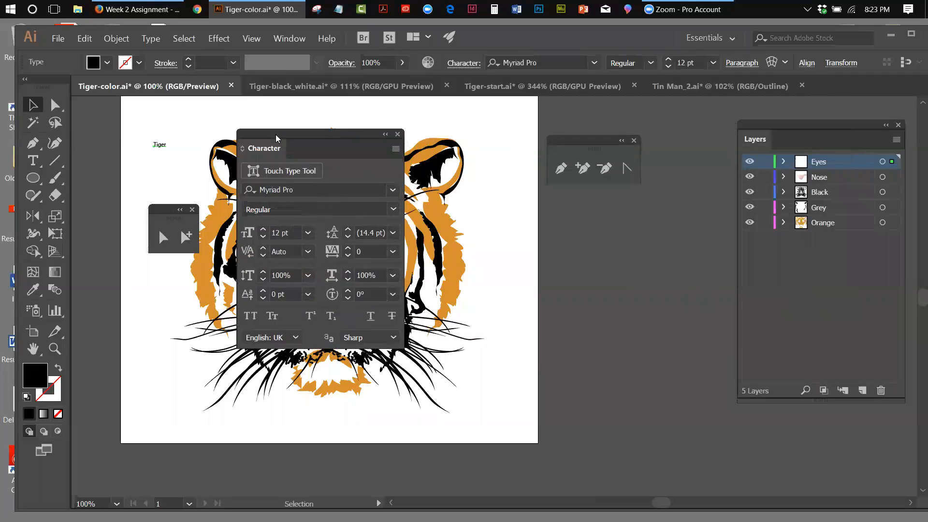
{"action": "double_click", "coordinate": [161, 145]}
{"action": "left_click_drag", "start_coordinate": [176, 145], "coordinate": [121, 146]}
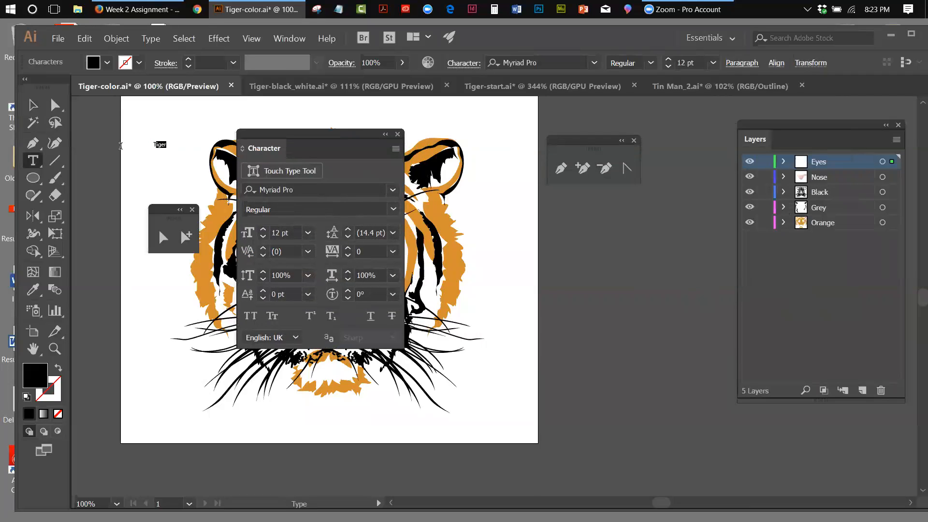
{"action": "left_click", "coordinate": [393, 190]}
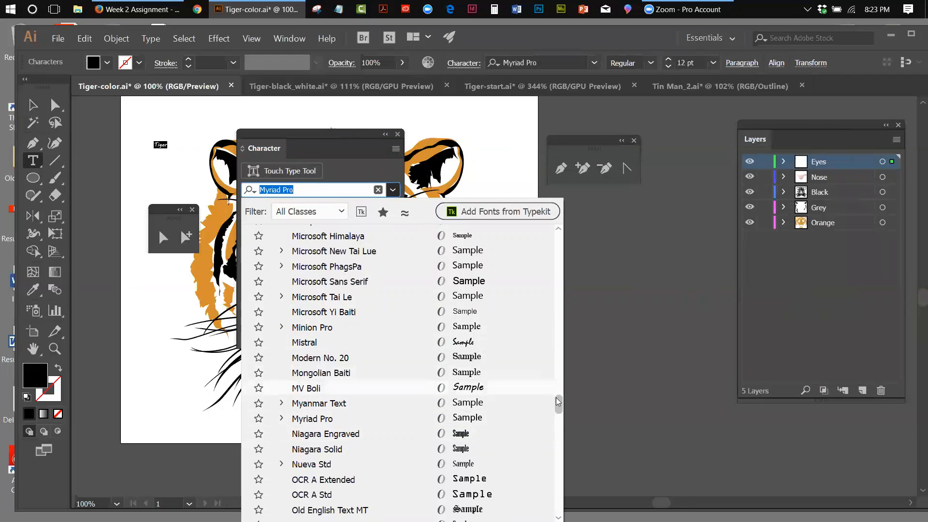
{"action": "left_click_drag", "start_coordinate": [558, 404], "coordinate": [551, 450]}
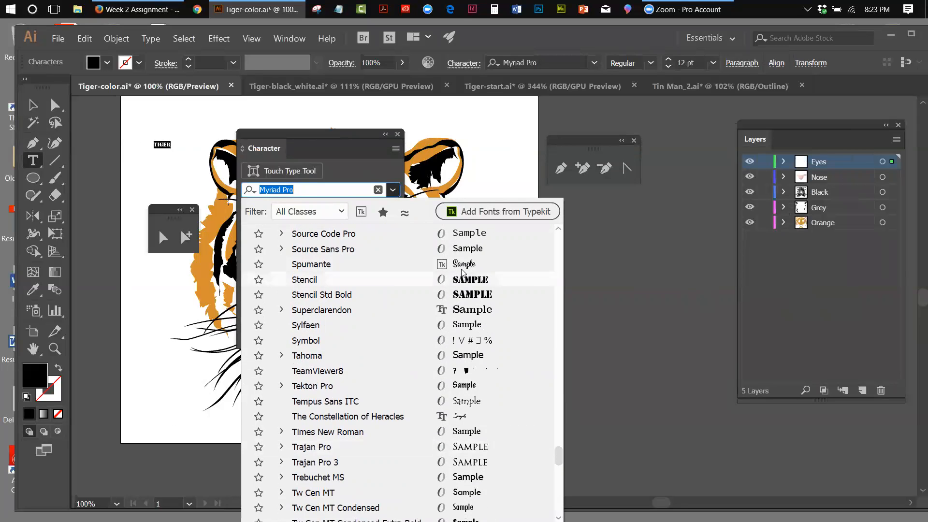
{"action": "left_click", "coordinate": [311, 264]}
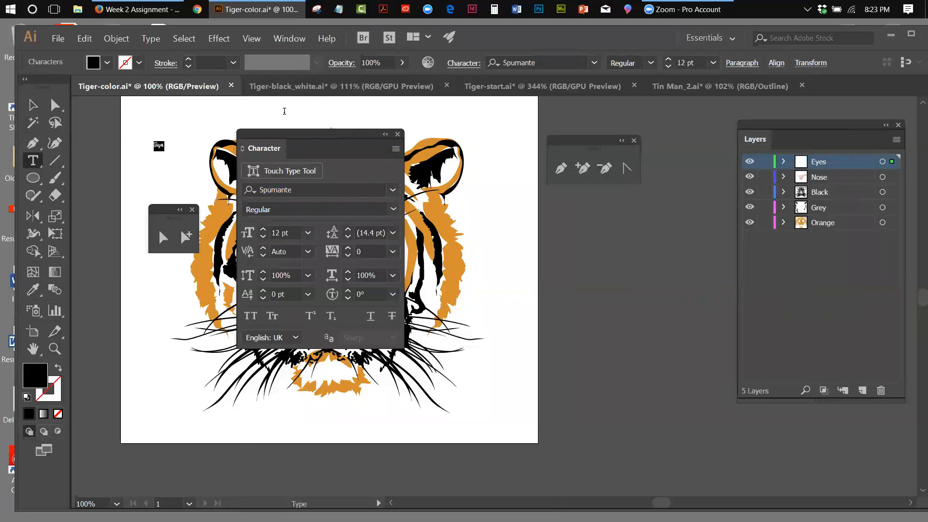
Enlarge the Tiger text to about 96 pt with Free Transform and move it above the tiger's ear
{"action": "left_click_drag", "start_coordinate": [536, 178], "coordinate": [589, 189]}
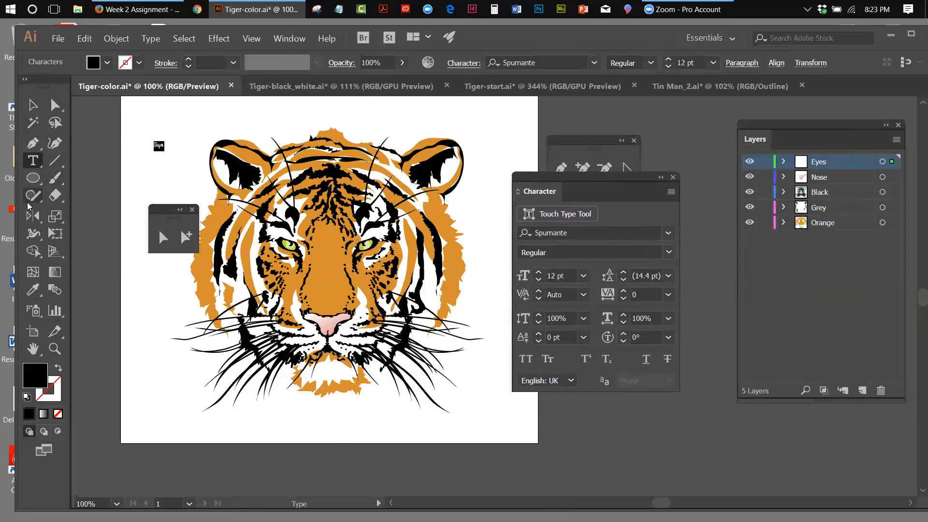
{"action": "left_click", "coordinate": [55, 233]}
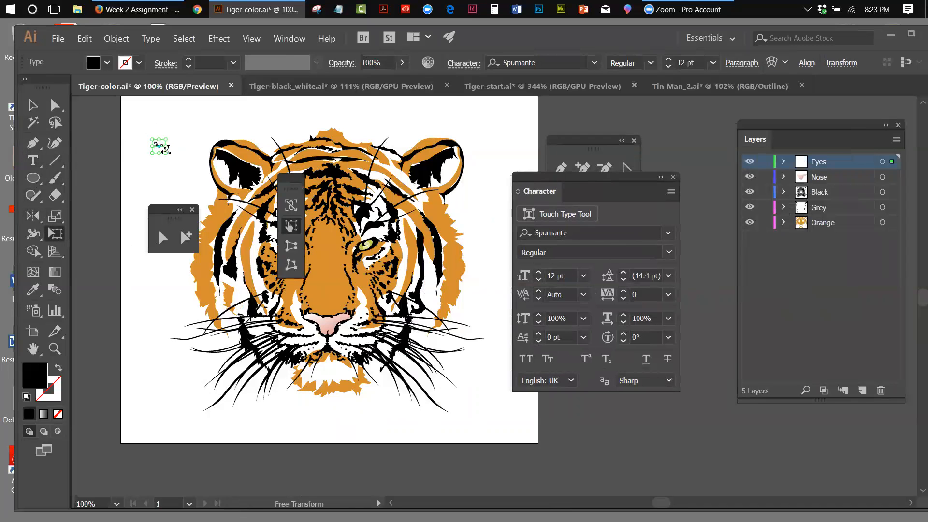
{"action": "left_click_drag", "start_coordinate": [164, 148], "coordinate": [372, 247]}
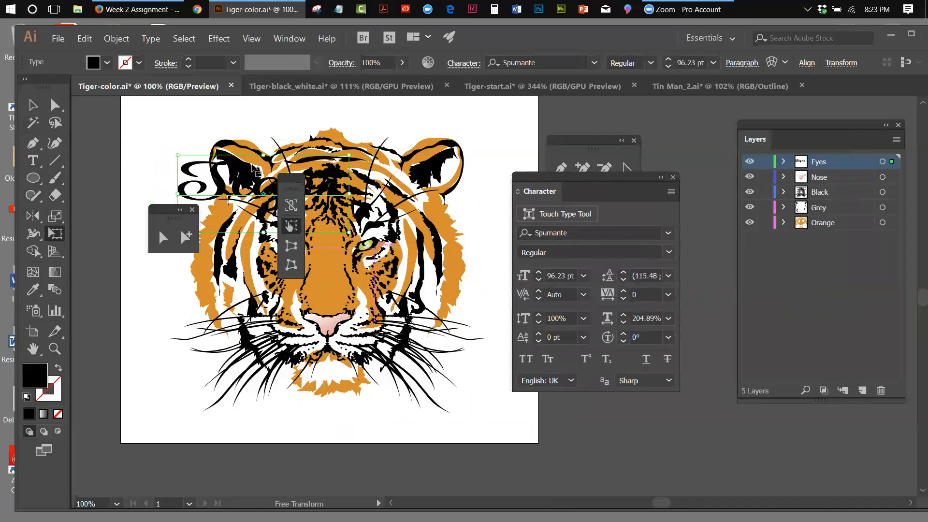
{"action": "left_click", "coordinate": [32, 104]}
{"action": "left_click_drag", "start_coordinate": [223, 179], "coordinate": [187, 119]}
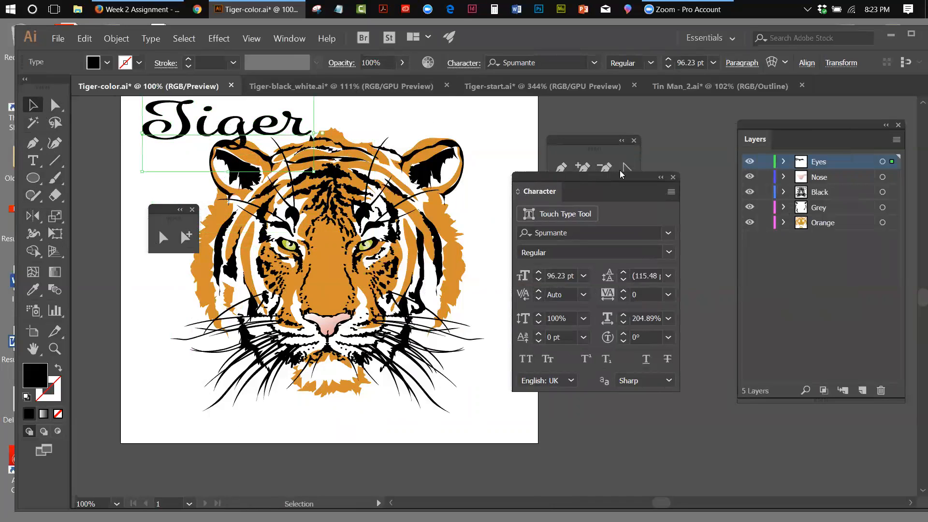
Collapse the Character panel and move it and the pen tool palette clear of the artboard
{"action": "left_click", "coordinate": [661, 178]}
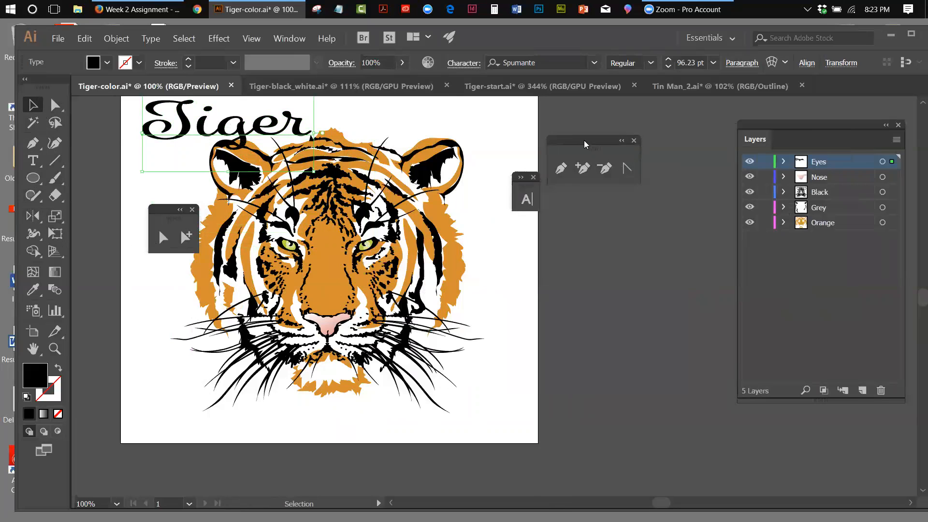
{"action": "left_click_drag", "start_coordinate": [584, 140], "coordinate": [614, 146]}
{"action": "left_click_drag", "start_coordinate": [534, 185], "coordinate": [649, 237]}
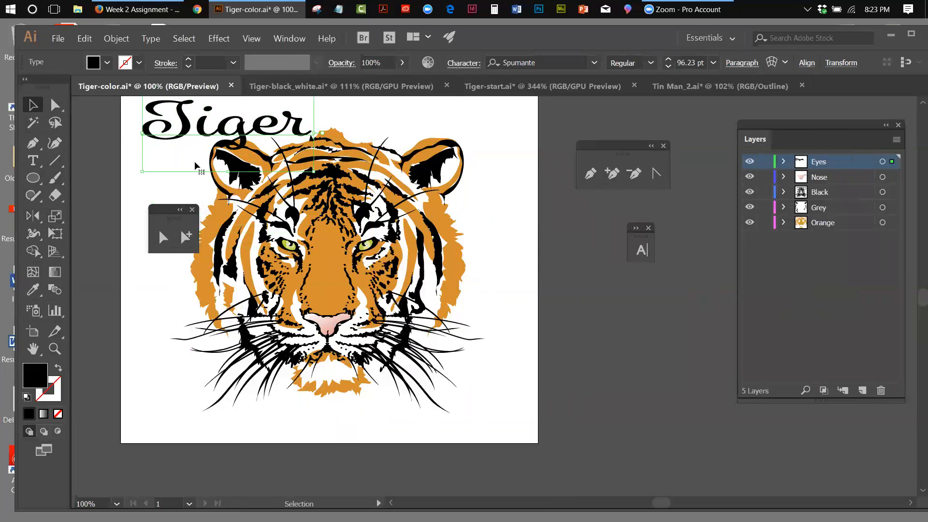
Move the Tiger text below the tiger's chin and deselect it
{"action": "left_click", "coordinate": [650, 326]}
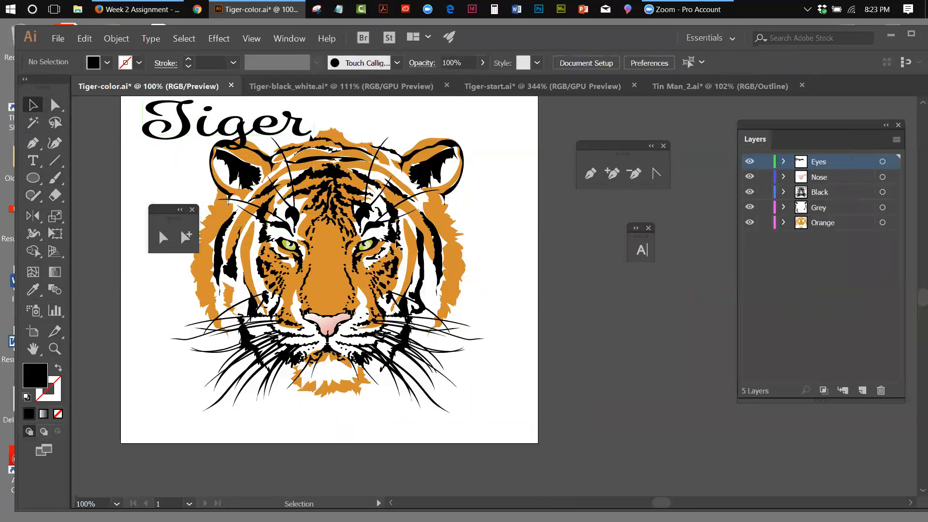
{"action": "left_click_drag", "start_coordinate": [192, 132], "coordinate": [296, 430]}
{"action": "left_click", "coordinate": [452, 466]}
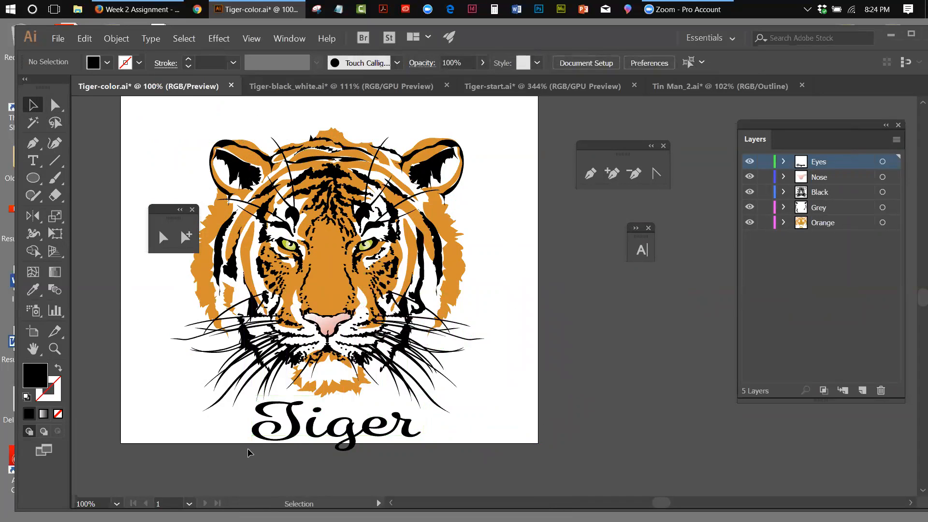
Try saving the Tiger-color artwork as an Adobe PDF, opening the PDF save options and cancelling them
{"action": "left_click", "coordinate": [413, 437]}
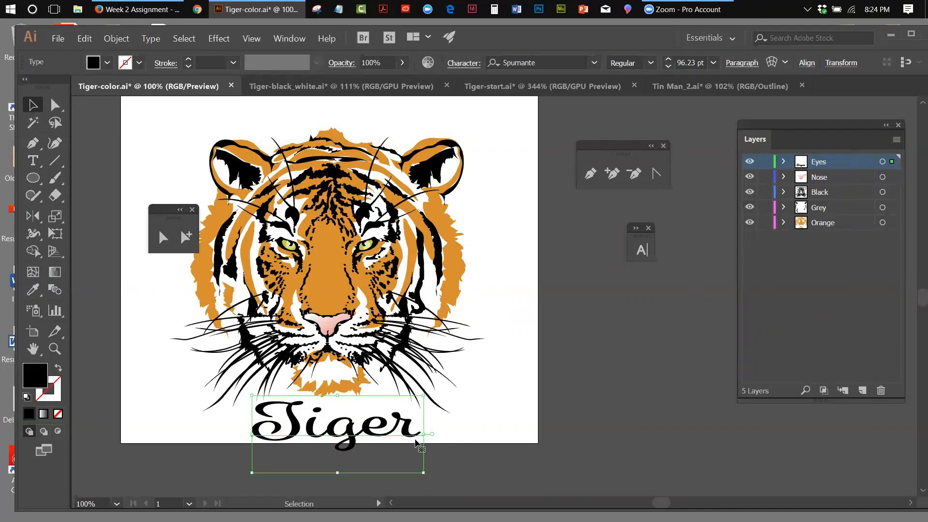
{"action": "left_click", "coordinate": [55, 39]}
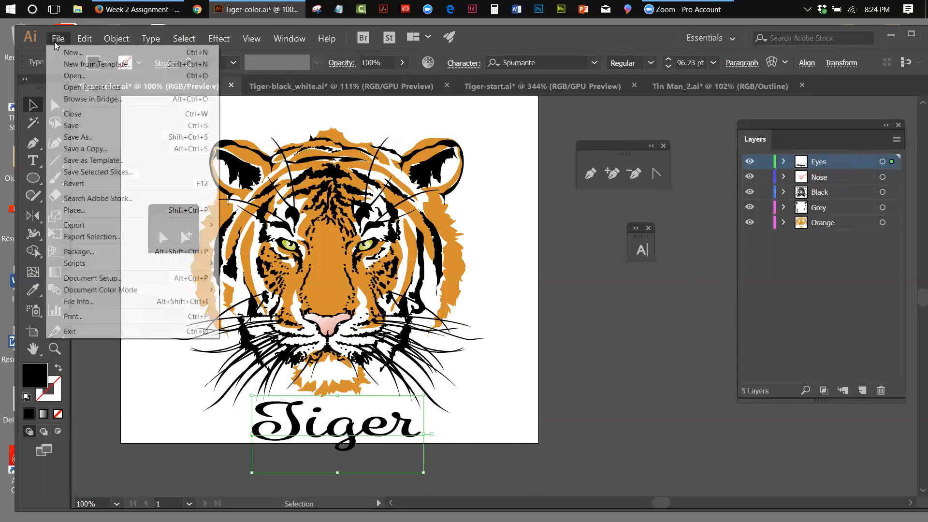
{"action": "left_click", "coordinate": [83, 138]}
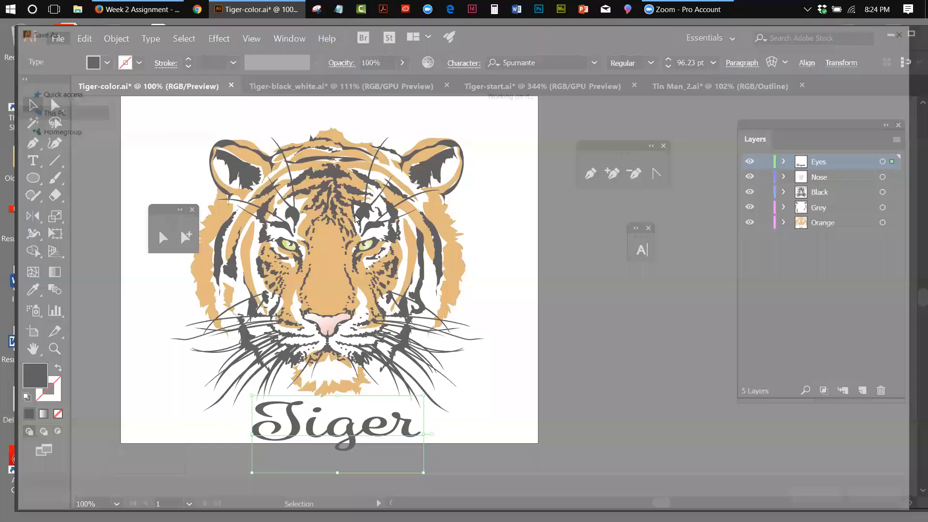
{"action": "left_click", "coordinate": [154, 392]}
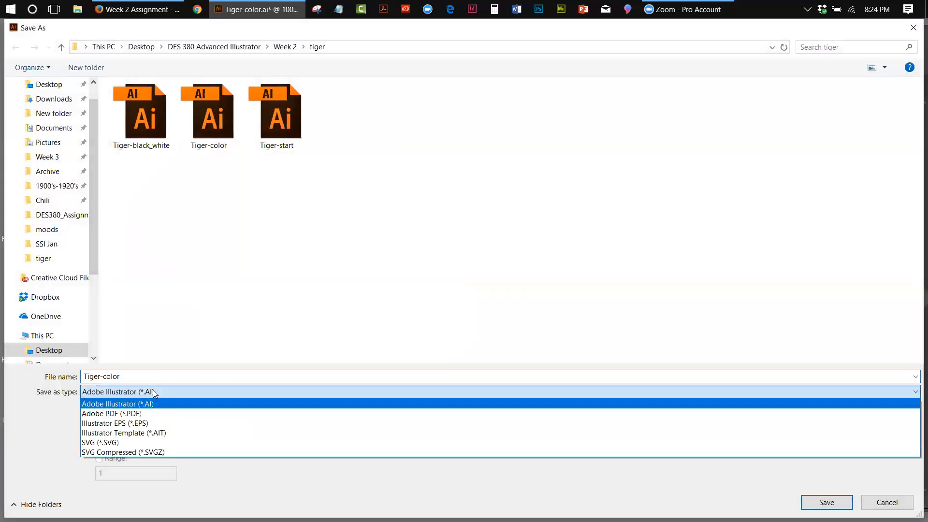
{"action": "left_click", "coordinate": [132, 413]}
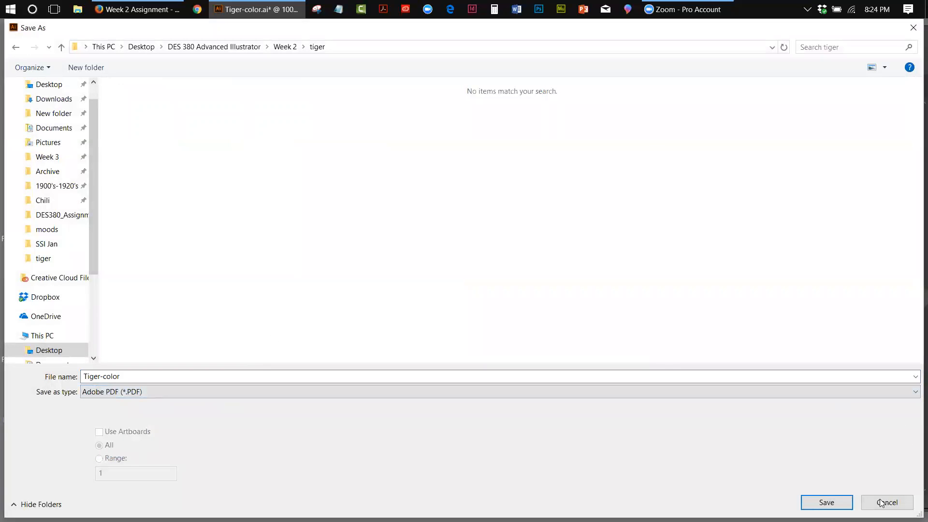
{"action": "left_click", "coordinate": [826, 502]}
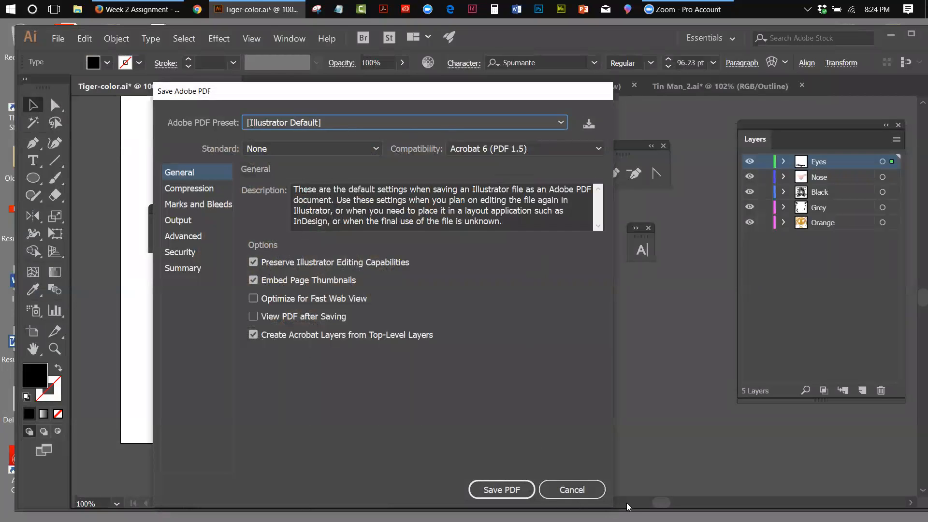
{"action": "left_click_drag", "start_coordinate": [492, 94], "coordinate": [494, 58]}
{"action": "left_click", "coordinate": [594, 458]}
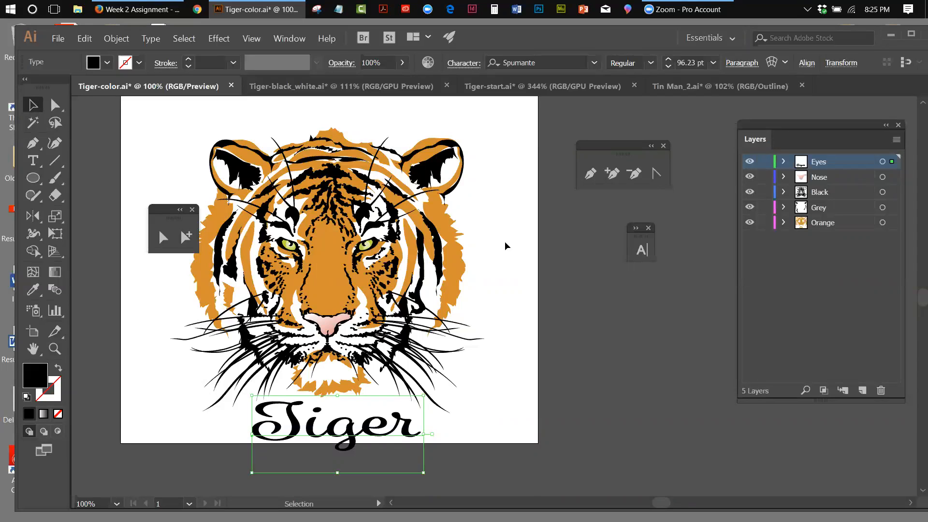
Convert the Tiger text to outlines and ungroup its letters
{"action": "left_click", "coordinate": [151, 39]}
{"action": "left_click", "coordinate": [178, 225]}
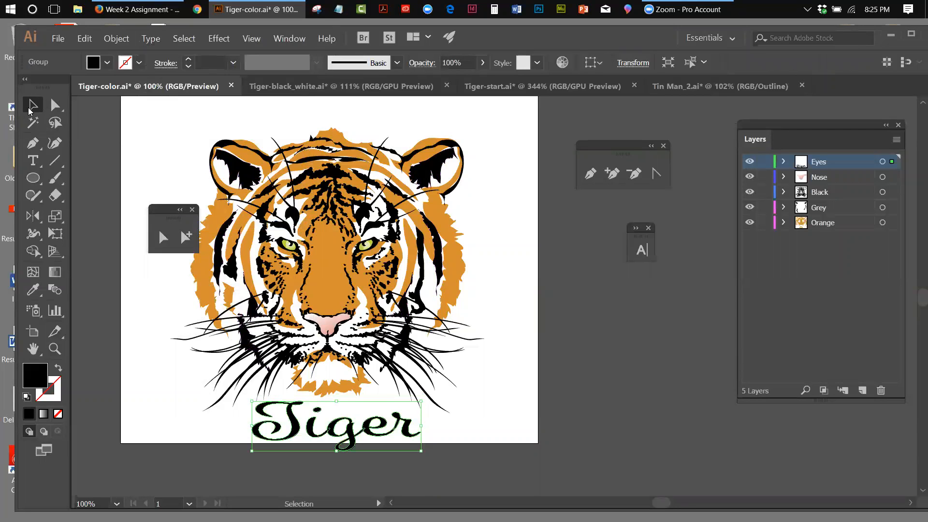
{"action": "left_click", "coordinate": [116, 153]}
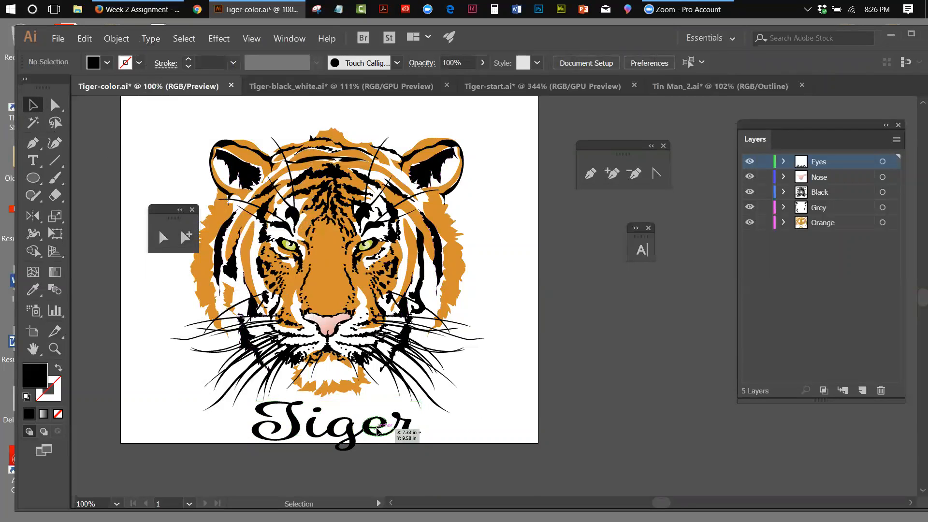
{"action": "left_click", "coordinate": [401, 429]}
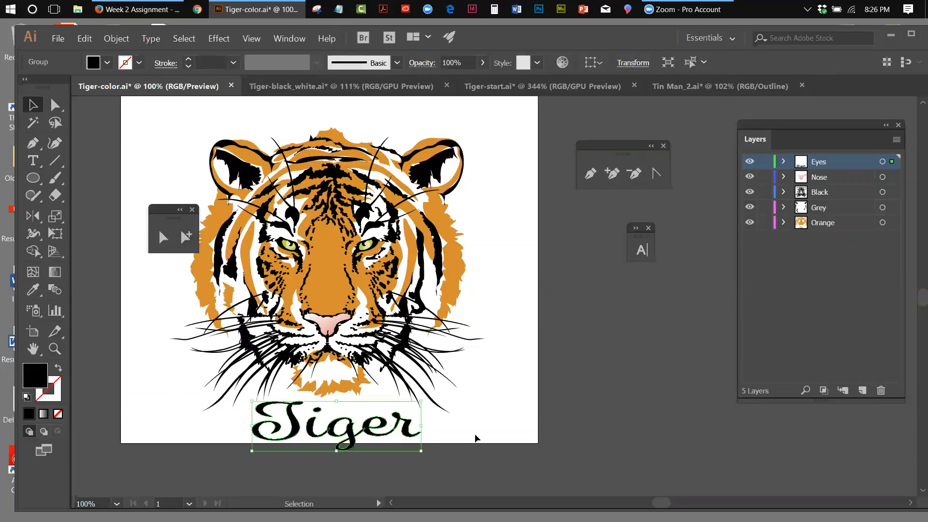
{"action": "left_click", "coordinate": [116, 38]}
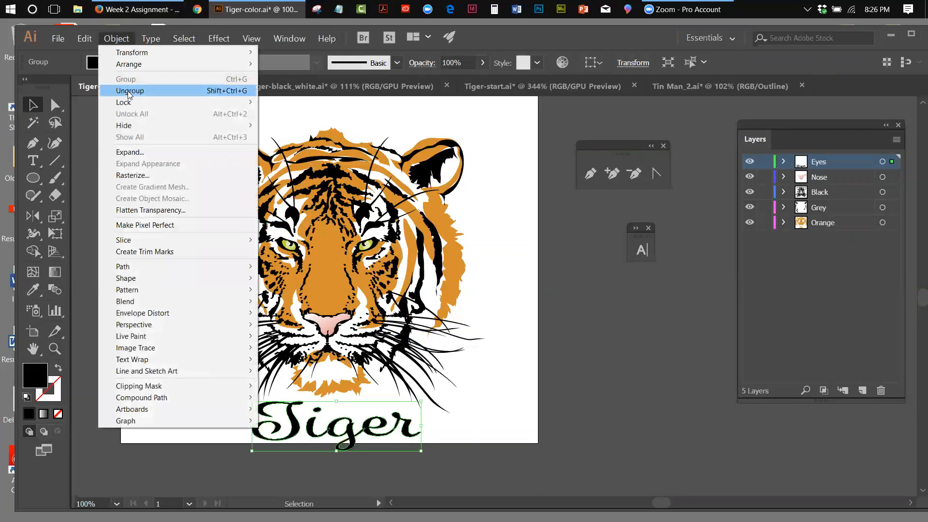
{"action": "left_click", "coordinate": [128, 87]}
Spread the letters e, r and g of the Tiger title apart as separate shapes, with e raised above r
{"action": "left_click", "coordinate": [393, 449]}
{"action": "left_click_drag", "start_coordinate": [382, 427], "coordinate": [502, 381]}
{"action": "left_click_drag", "start_coordinate": [414, 430], "coordinate": [515, 426]}
{"action": "left_click_drag", "start_coordinate": [352, 439], "coordinate": [410, 432]}
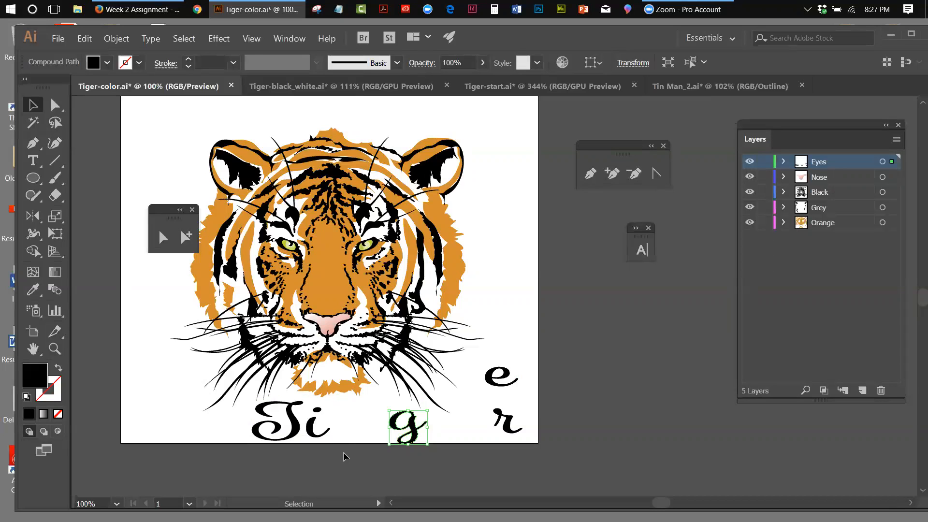
Switch to the web browser and open Week 3 Assignment from the course's assignment list
{"action": "left_click", "coordinate": [137, 9]}
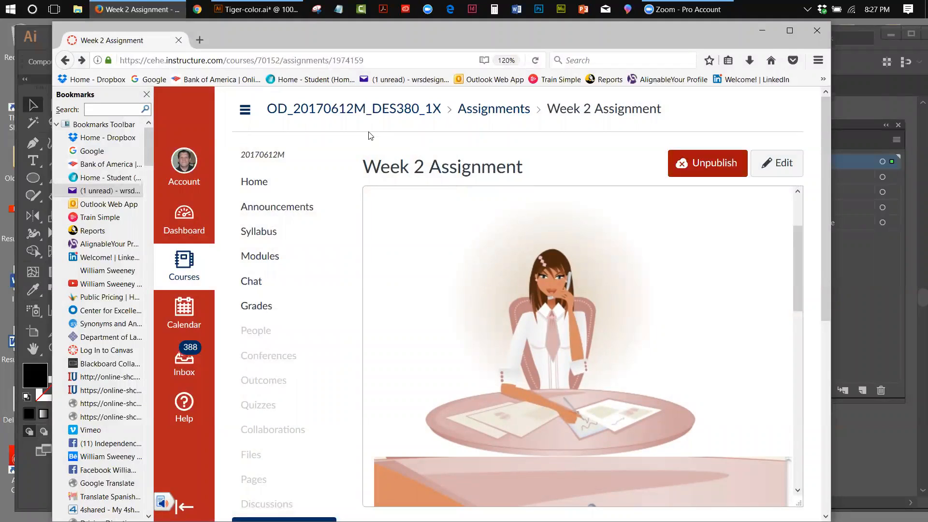
{"action": "left_click_drag", "start_coordinate": [827, 191], "coordinate": [830, 323]}
{"action": "left_click", "coordinate": [290, 300]}
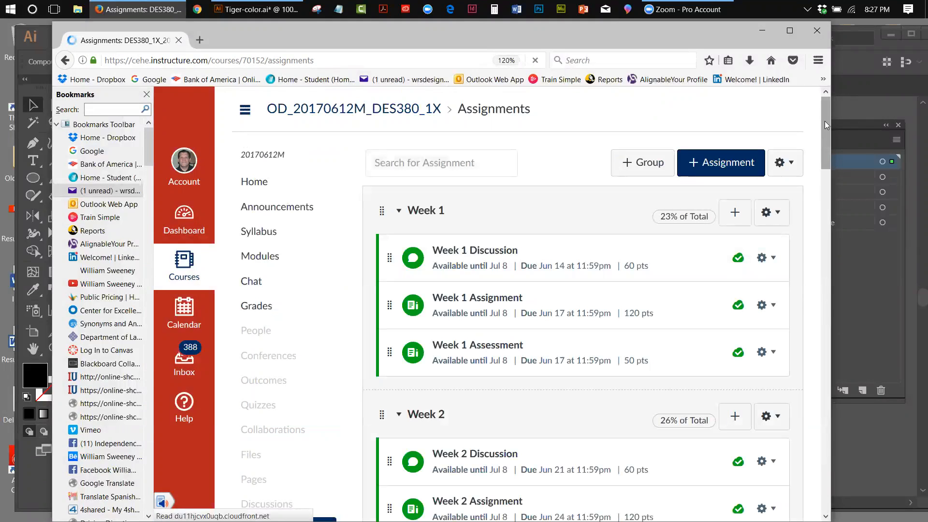
{"action": "scroll", "coordinate": [820, 184], "scroll_direction": "down", "scroll_amount": 10}
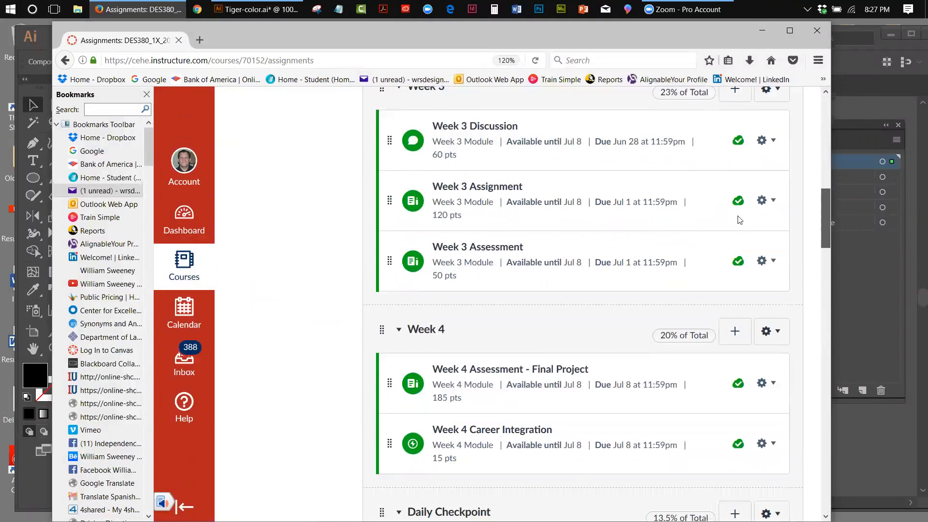
{"action": "left_click", "coordinate": [481, 191]}
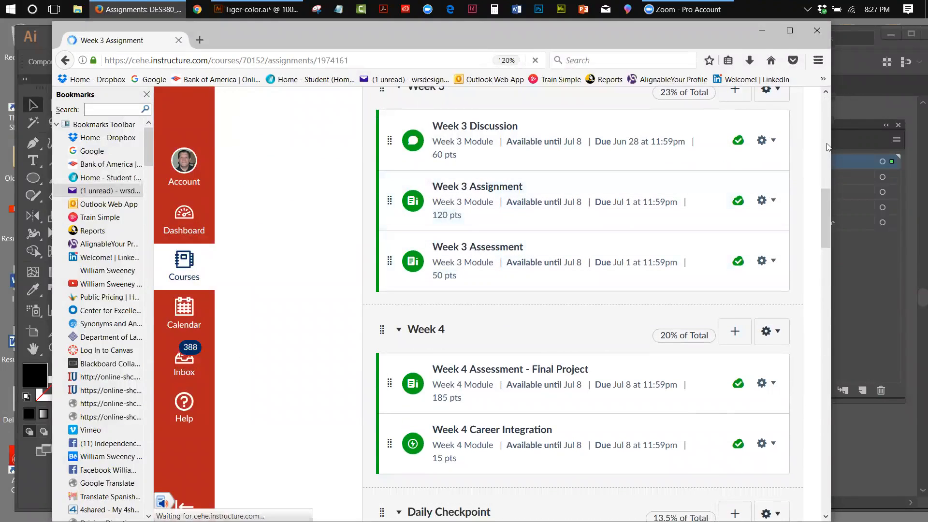
Read the Week 3 Assignment's DVD cover design instructions, including the template and submission requirements
{"action": "left_click_drag", "start_coordinate": [823, 111], "coordinate": [823, 133]}
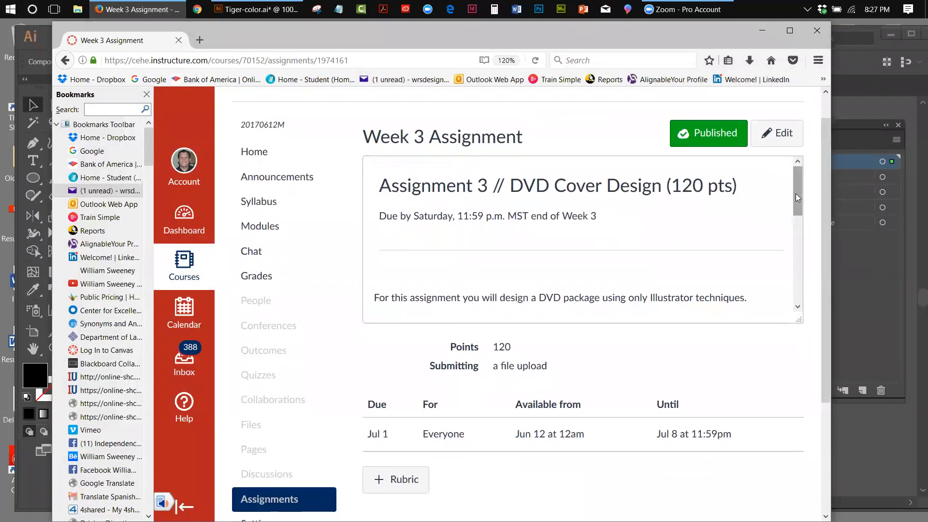
{"action": "left_click_drag", "start_coordinate": [797, 193], "coordinate": [798, 213]}
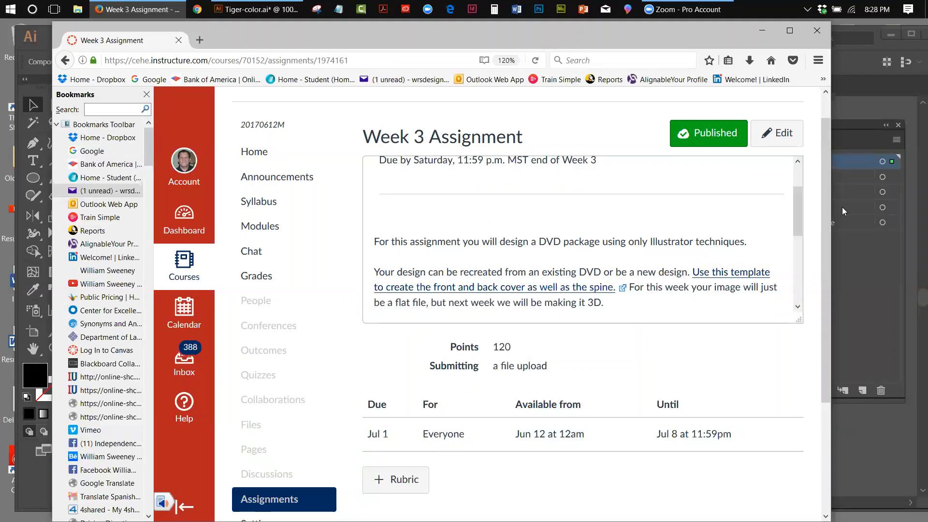
{"action": "left_click_drag", "start_coordinate": [796, 210], "coordinate": [797, 212]}
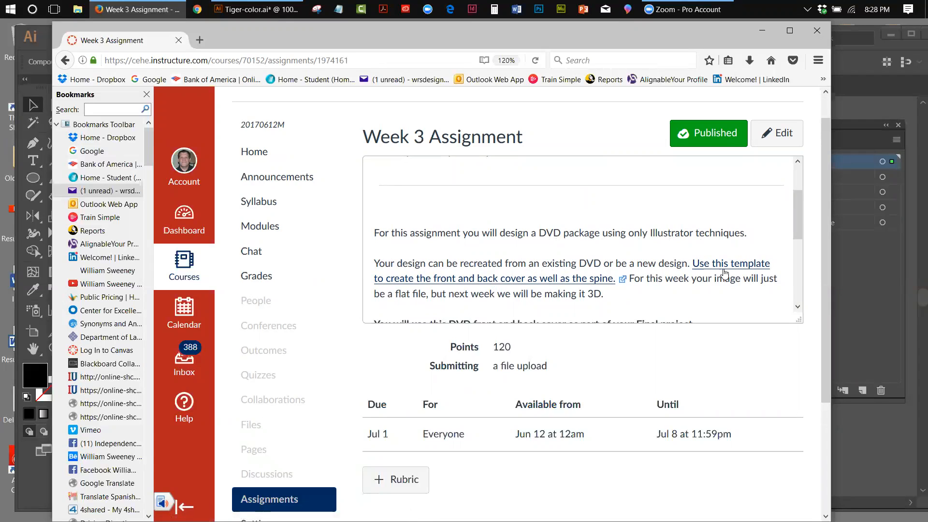
{"action": "scroll", "coordinate": [801, 220], "scroll_direction": "down", "scroll_amount": 2}
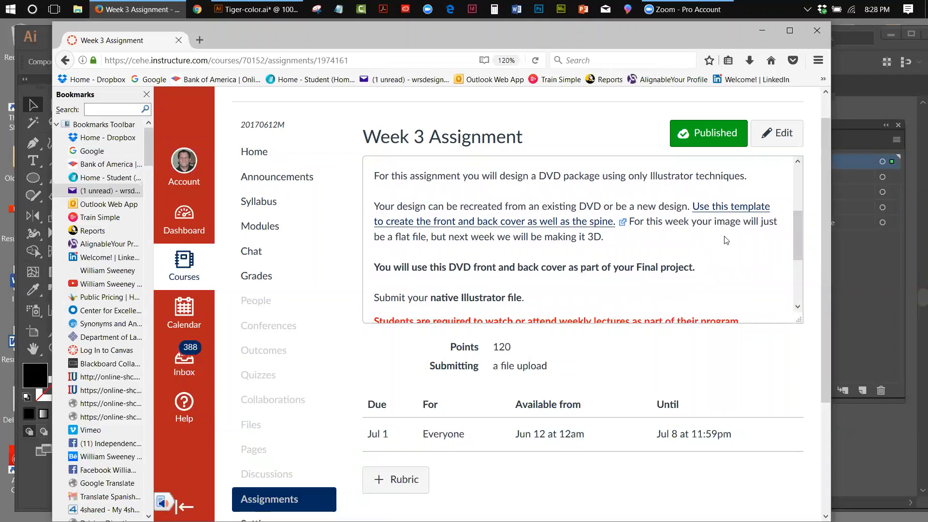
{"action": "left_click_drag", "start_coordinate": [797, 225], "coordinate": [799, 226]}
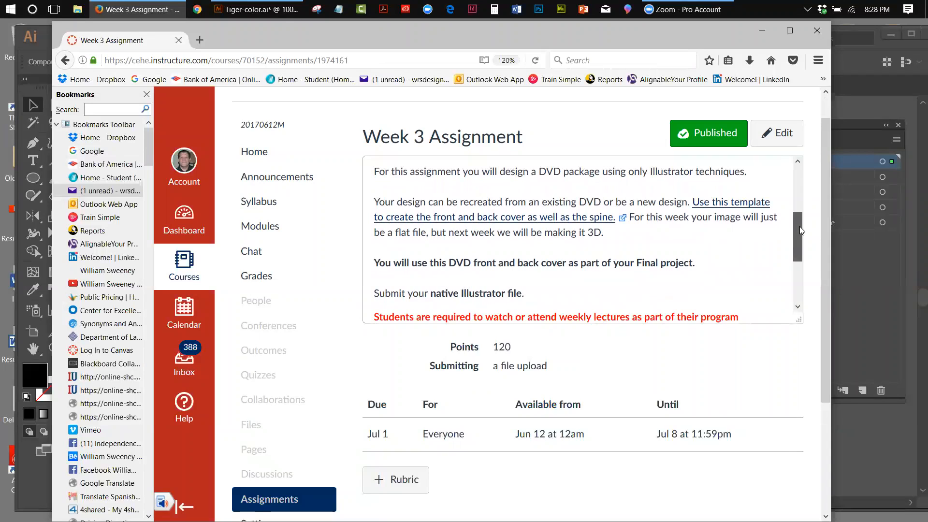
{"action": "left_click_drag", "start_coordinate": [799, 227], "coordinate": [804, 247]}
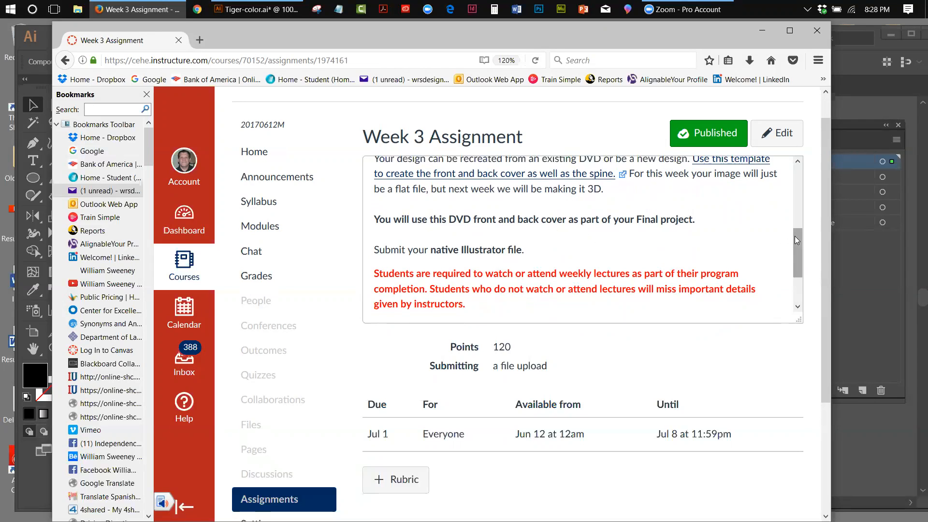
{"action": "left_click_drag", "start_coordinate": [794, 236], "coordinate": [796, 240]}
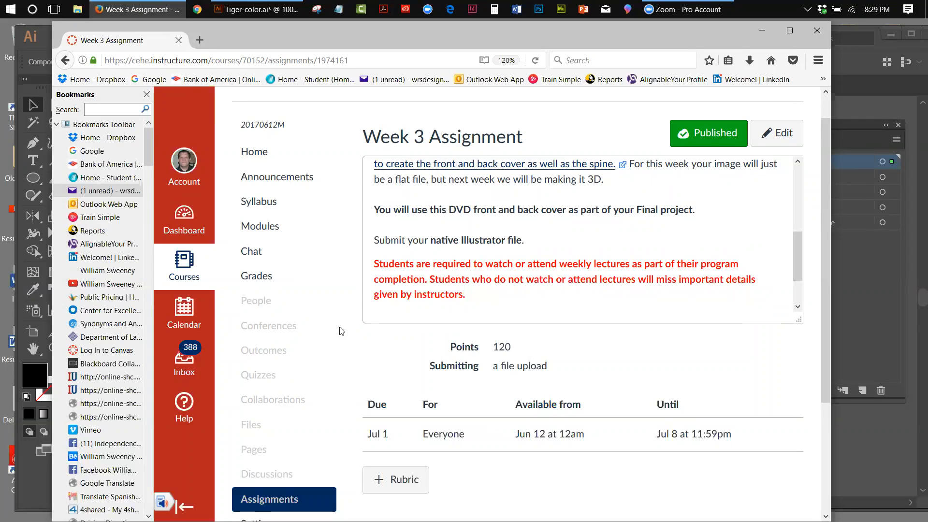
Return to the assignment list, open Week 3 Assessment and read its instructions on turning DVD sections into symbols
{"action": "key", "text": "alt+Left"}
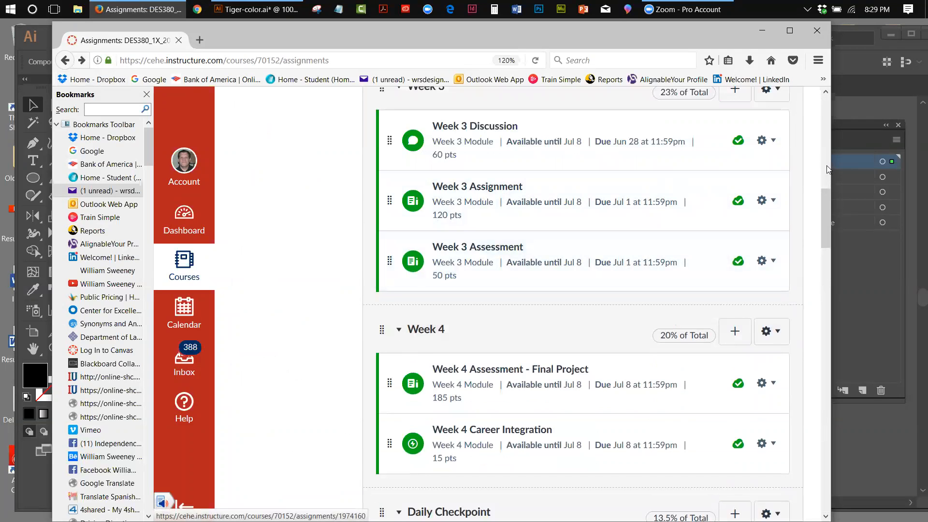
{"action": "left_click", "coordinate": [479, 248]}
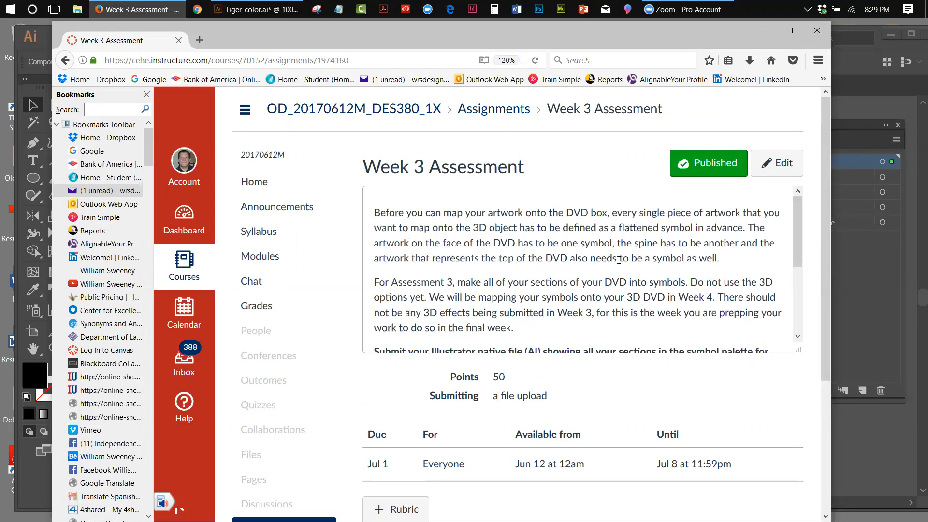
{"action": "left_click_drag", "start_coordinate": [795, 235], "coordinate": [798, 252]}
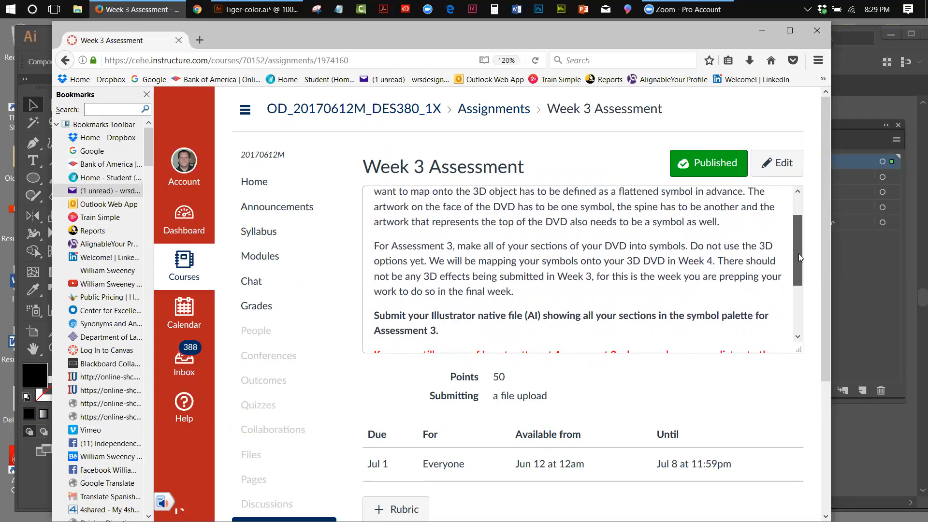
{"action": "scroll", "coordinate": [798, 253], "scroll_direction": "down", "scroll_amount": 1}
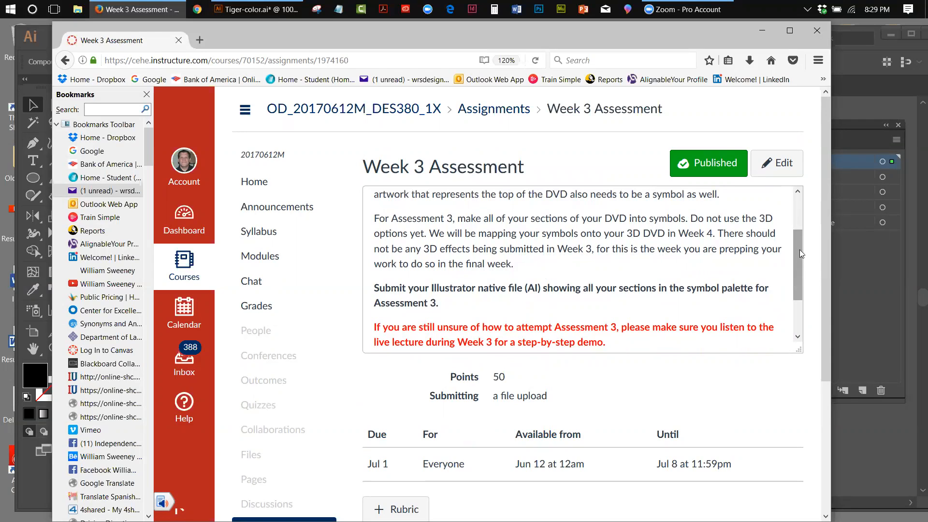
{"action": "left_click_drag", "start_coordinate": [797, 247], "coordinate": [814, 209]}
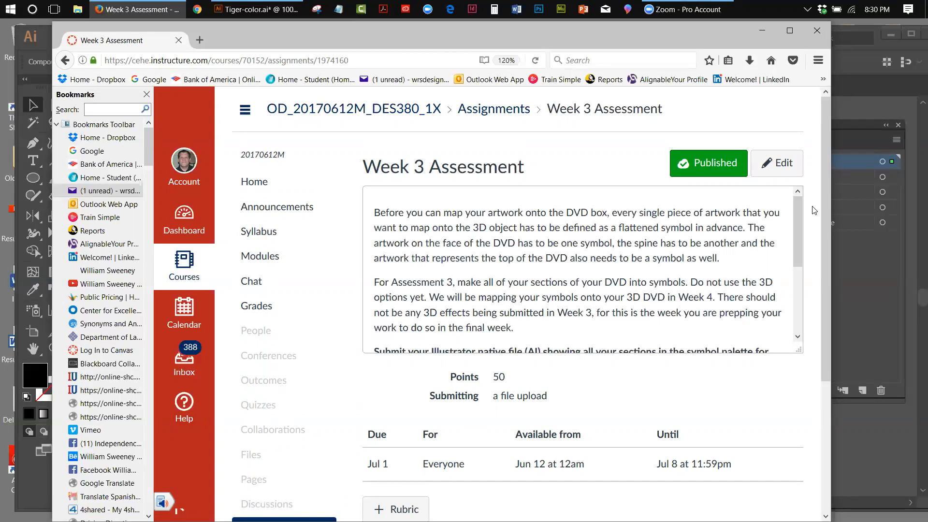
Return to Illustrator, deselect the letter g and close the Tiger-color document without saving its changes
{"action": "left_click", "coordinate": [759, 36]}
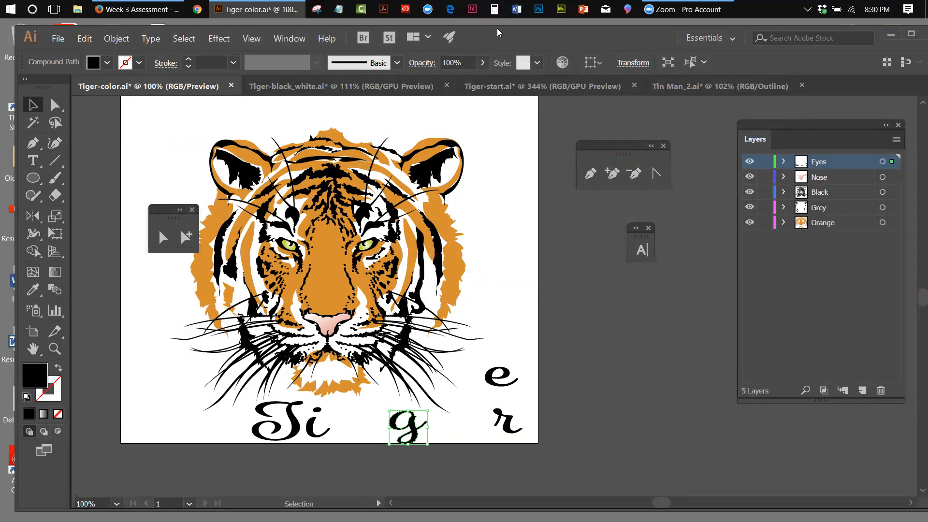
{"action": "left_click_drag", "start_coordinate": [497, 32], "coordinate": [471, 34]}
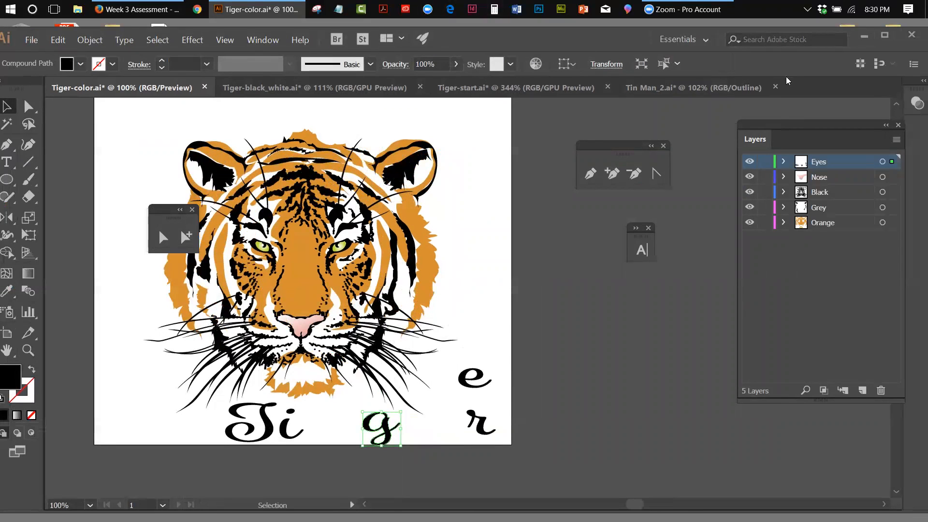
{"action": "left_click", "coordinate": [600, 114]}
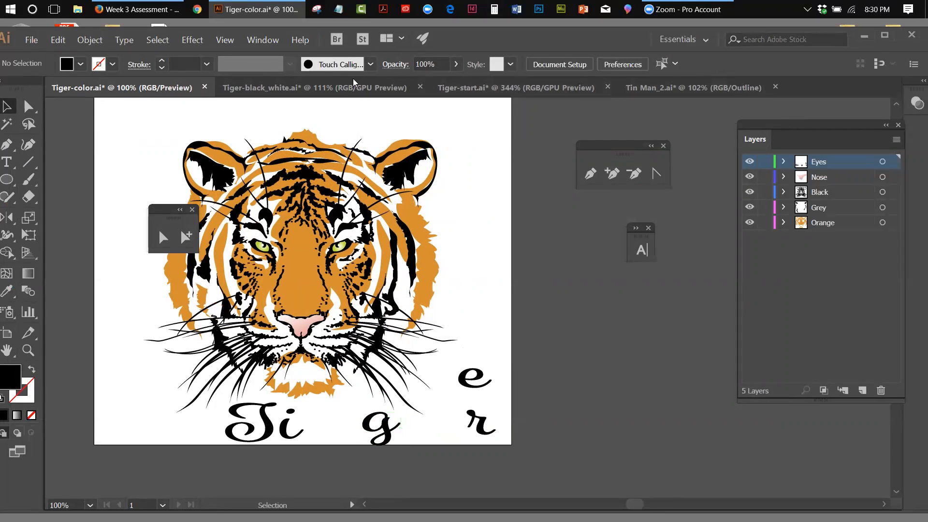
{"action": "left_click", "coordinate": [204, 88]}
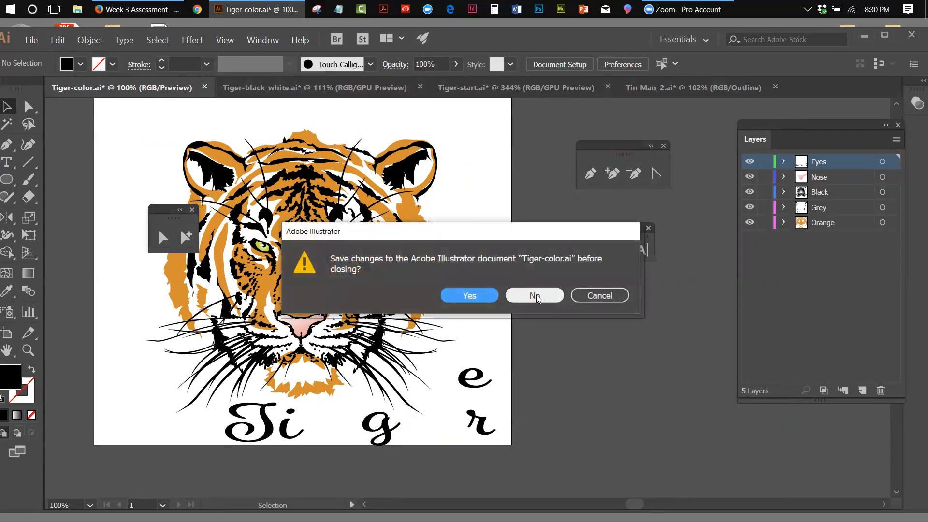
{"action": "left_click", "coordinate": [534, 296]}
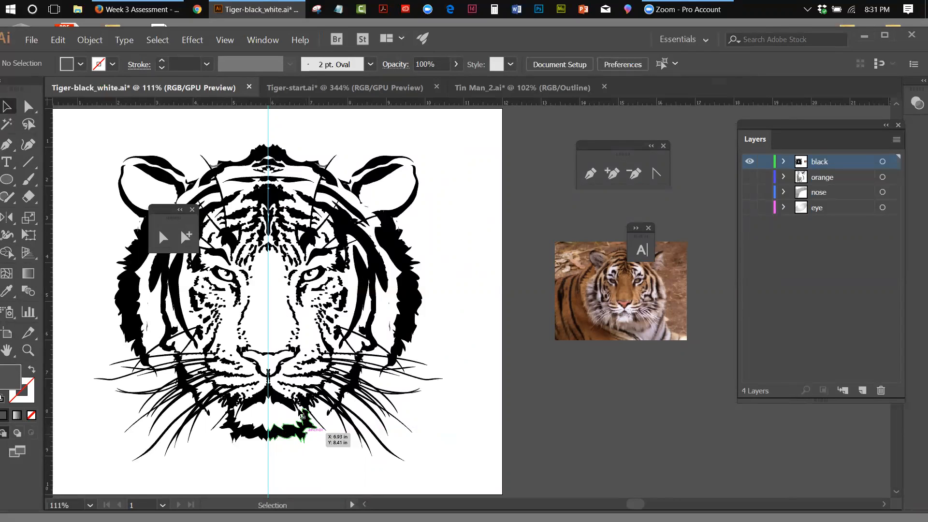
Move the direct selection tool palette off the tiger's face and switch to the Tiger-start document
{"action": "left_click_drag", "start_coordinate": [164, 216], "coordinate": [486, 208]}
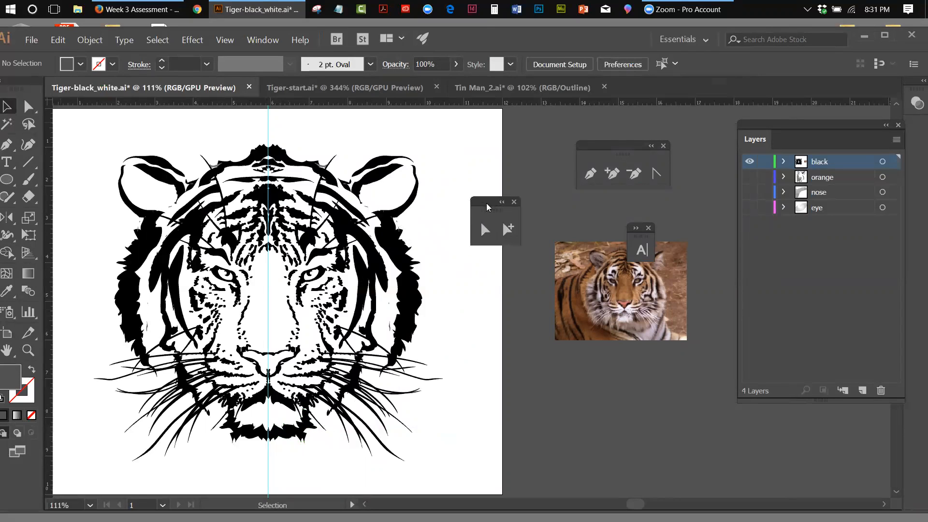
{"action": "left_click", "coordinate": [350, 85]}
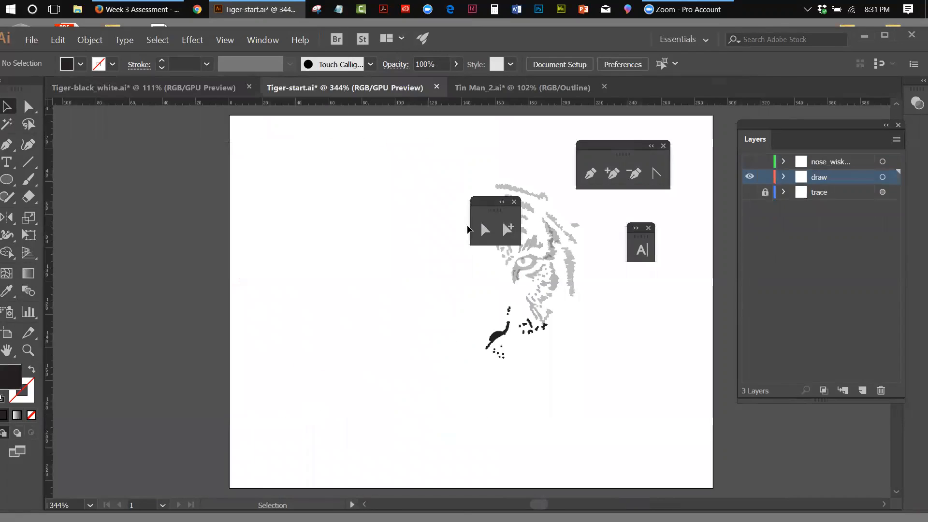
Move the floating direct selection, pen and type tool palettes away from the tiger drawing in Tiger-start
{"action": "left_click_drag", "start_coordinate": [497, 206], "coordinate": [412, 194]}
{"action": "left_click_drag", "start_coordinate": [323, 182], "coordinate": [272, 162]}
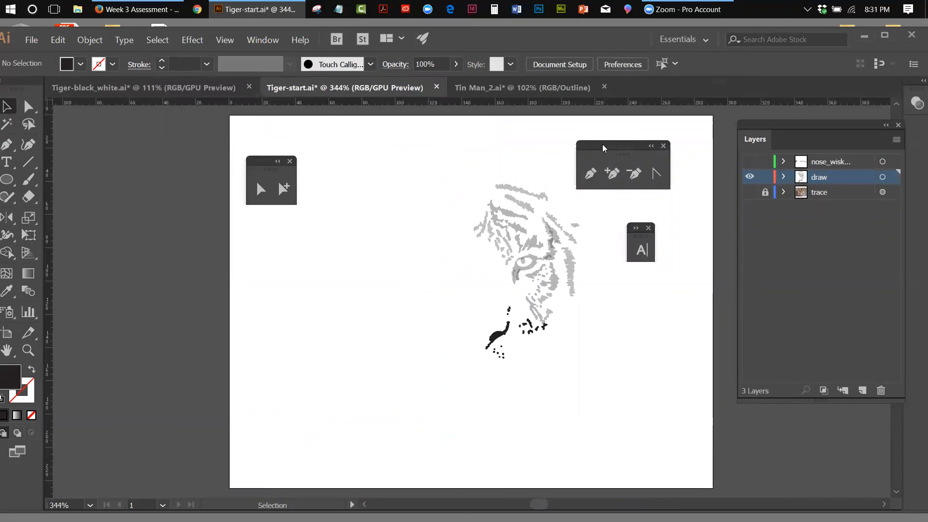
{"action": "left_click_drag", "start_coordinate": [604, 147], "coordinate": [671, 147]}
{"action": "left_click_drag", "start_coordinate": [635, 234], "coordinate": [681, 238]}
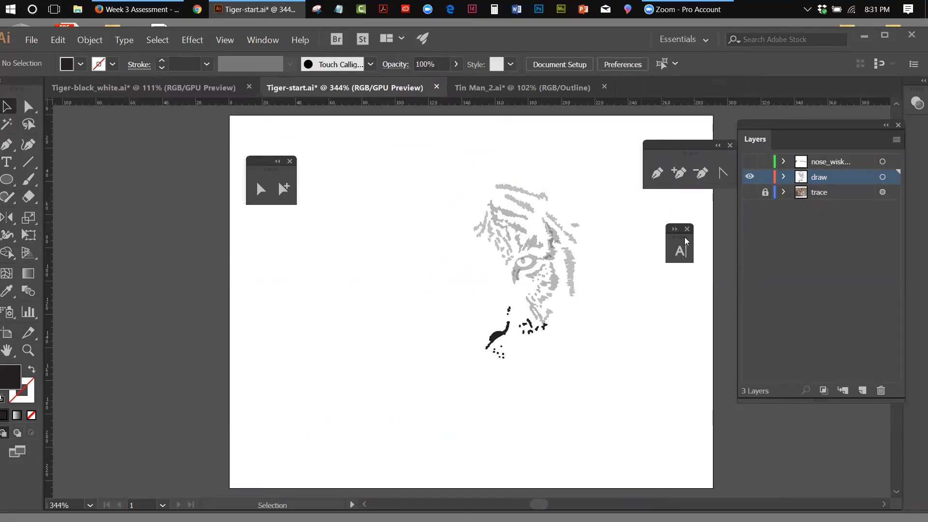
Briefly show the trace layer's photo and the nose and whiskers layer in Tiger-start, hiding each again
{"action": "left_click", "coordinate": [749, 191]}
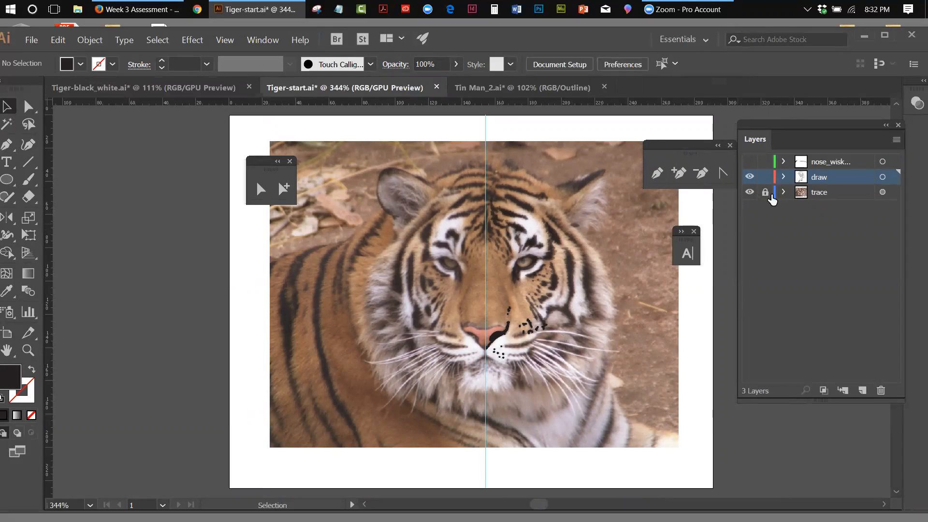
{"action": "left_click", "coordinate": [749, 194]}
{"action": "left_click", "coordinate": [749, 162]}
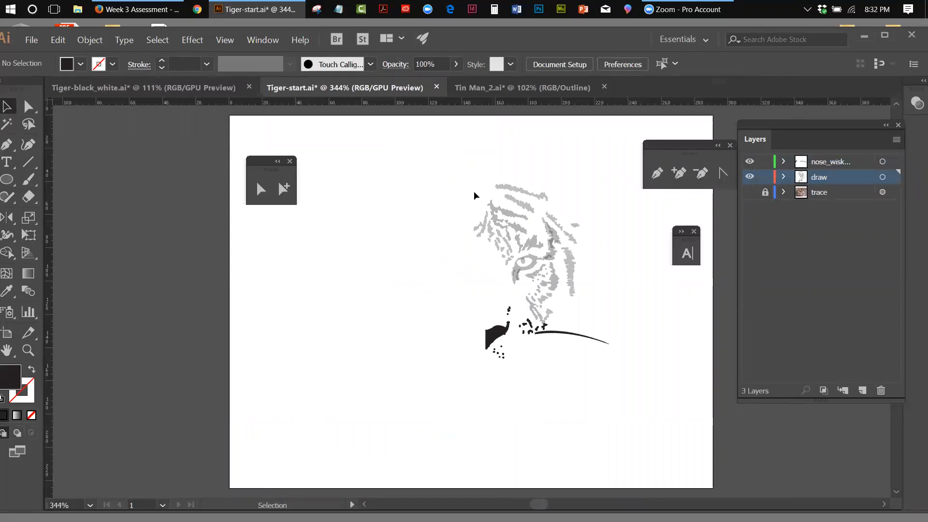
{"action": "left_click", "coordinate": [749, 162]}
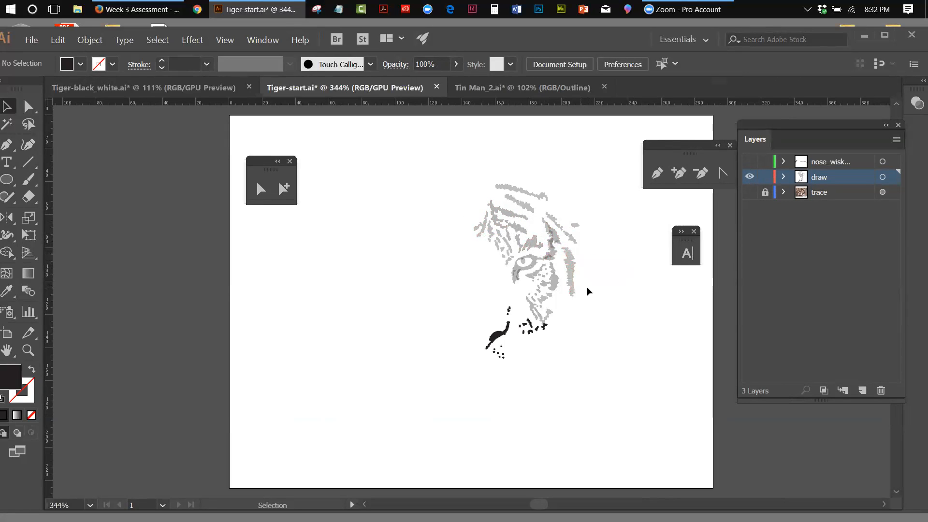
Compare the finished Tiger-black_white document with Tiger-start, ending on Tiger-black_white
{"action": "left_click", "coordinate": [127, 96]}
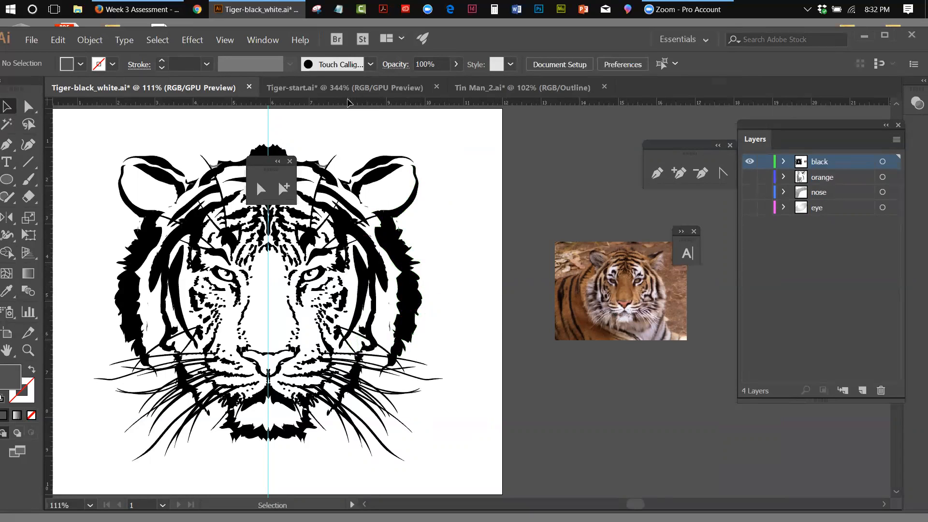
{"action": "left_click", "coordinate": [341, 89]}
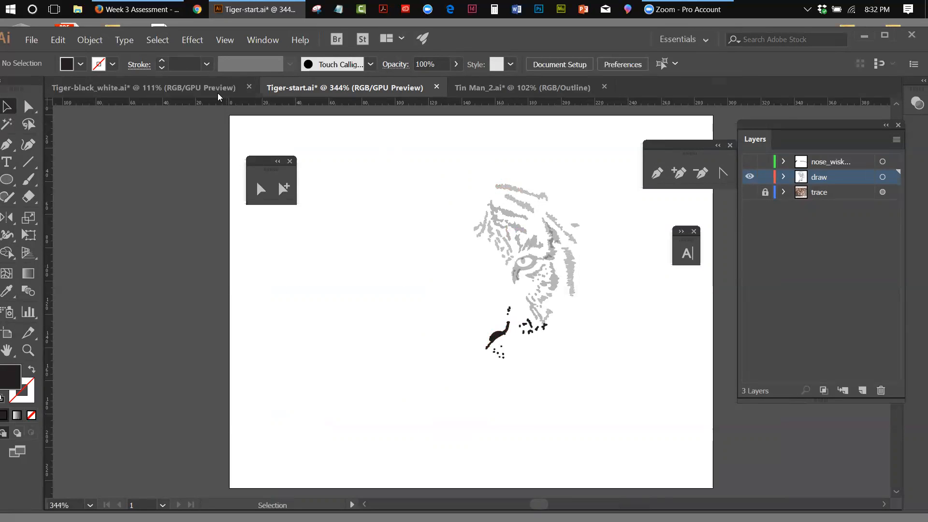
{"action": "left_click", "coordinate": [179, 89]}
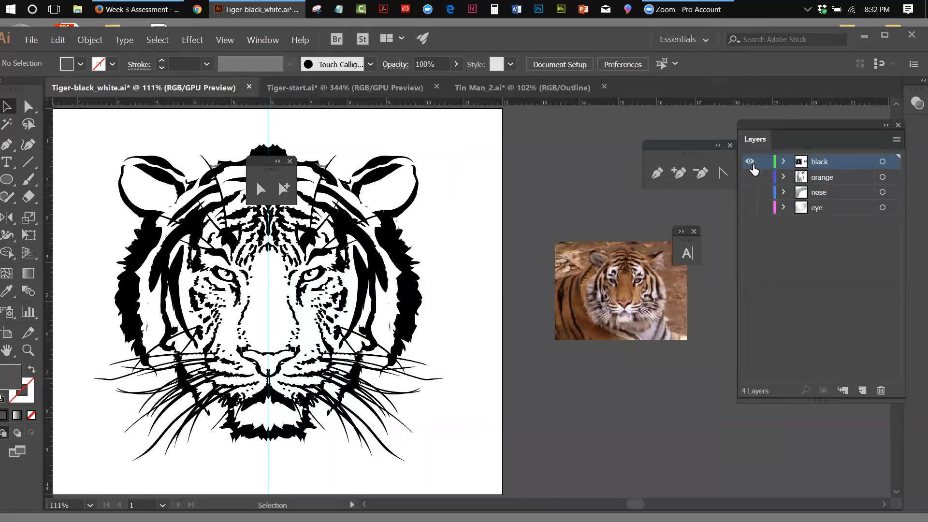
View the orange layer alone with the direct selection palette moved off the artwork, and show the black layer again over it
{"action": "left_click", "coordinate": [750, 162]}
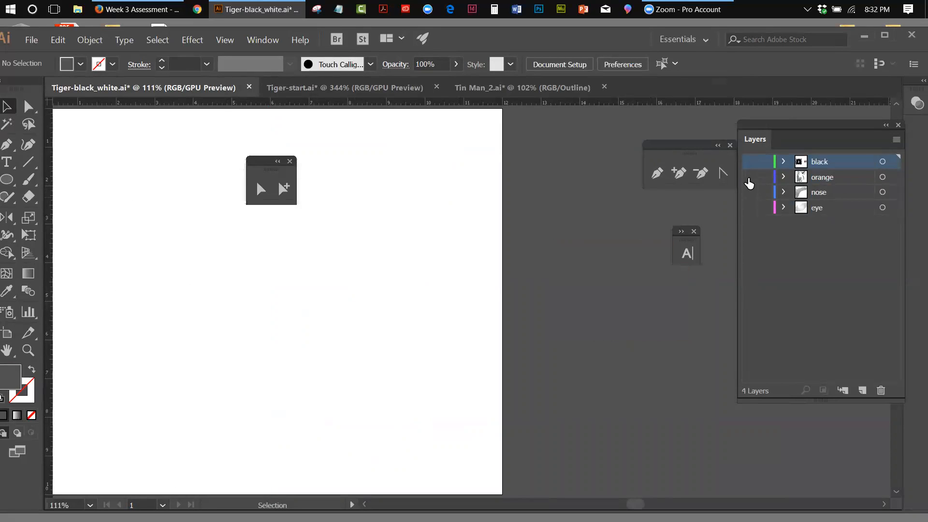
{"action": "left_click", "coordinate": [749, 177]}
{"action": "left_click_drag", "start_coordinate": [279, 166], "coordinate": [535, 230]}
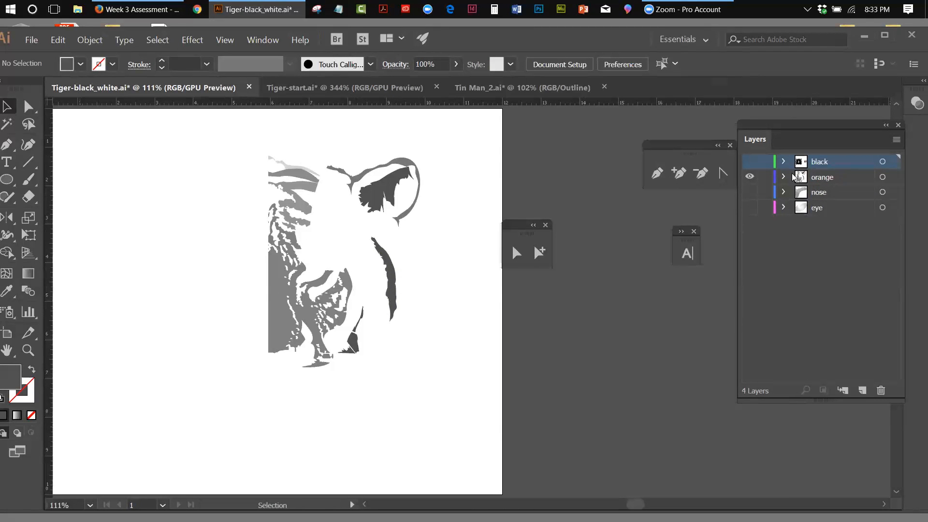
{"action": "left_click", "coordinate": [749, 162]}
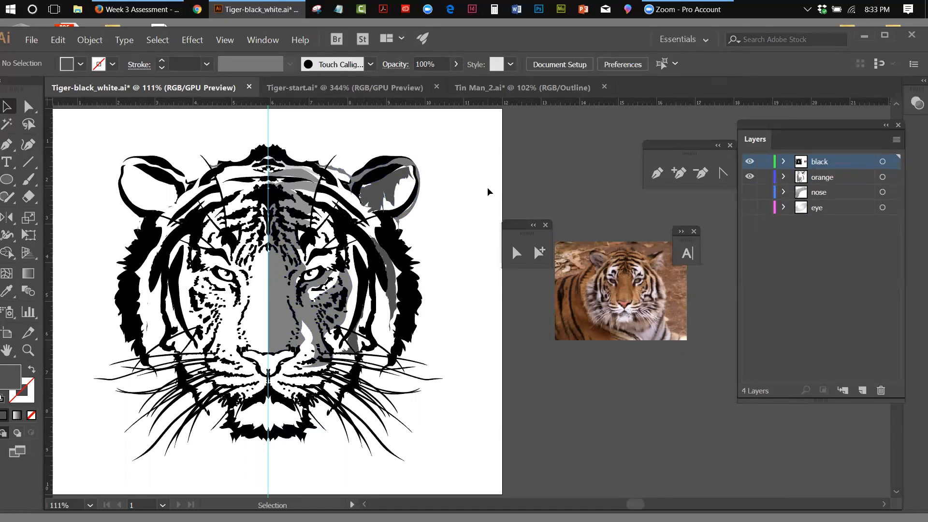
Close Tiger-black_white without saving its changes, and close Tiger-start with its changes saved
{"action": "left_click", "coordinate": [250, 87]}
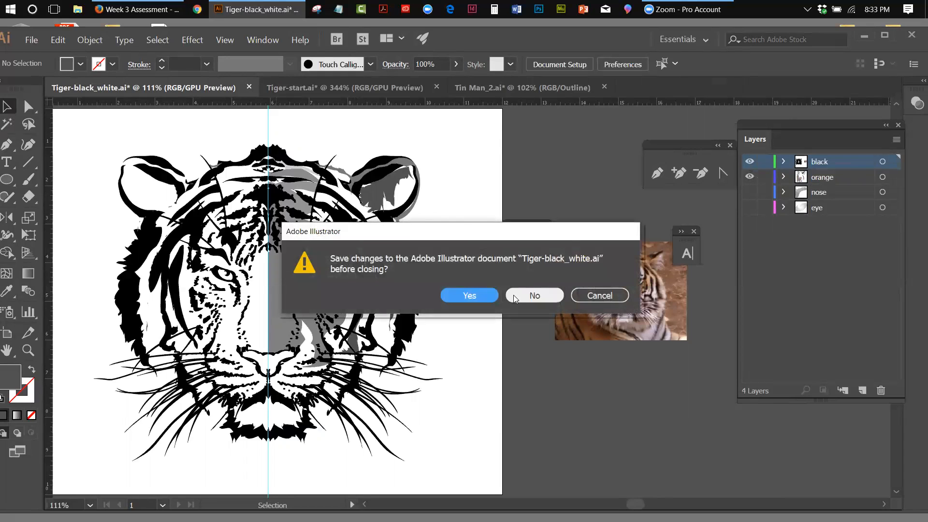
{"action": "left_click", "coordinate": [532, 295]}
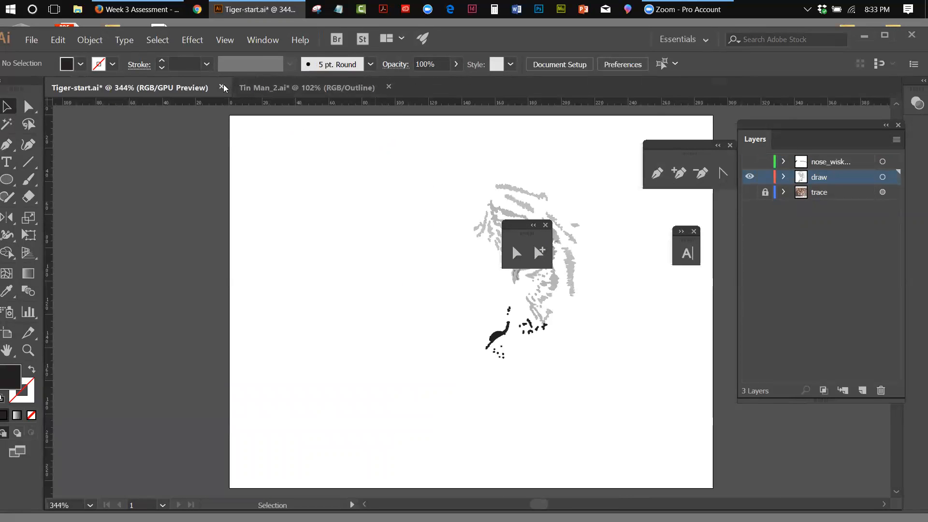
{"action": "left_click", "coordinate": [222, 87]}
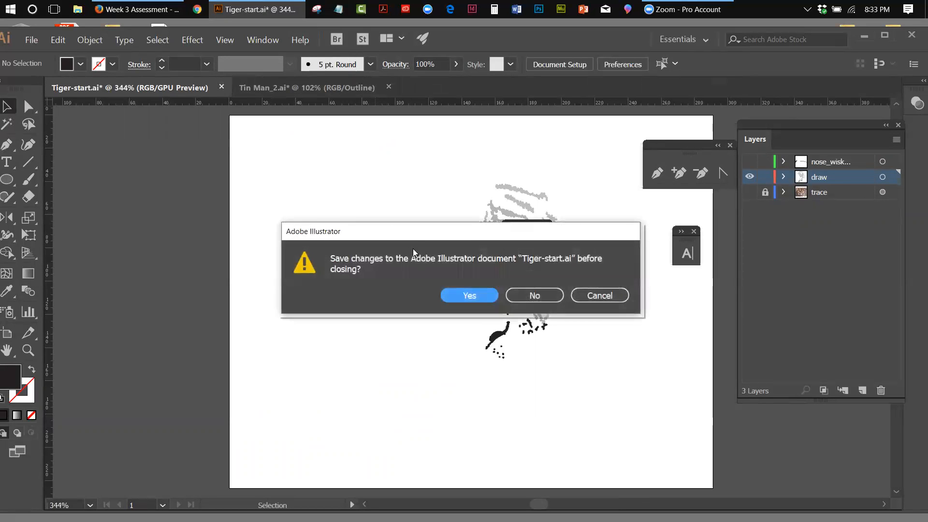
{"action": "left_click", "coordinate": [482, 294]}
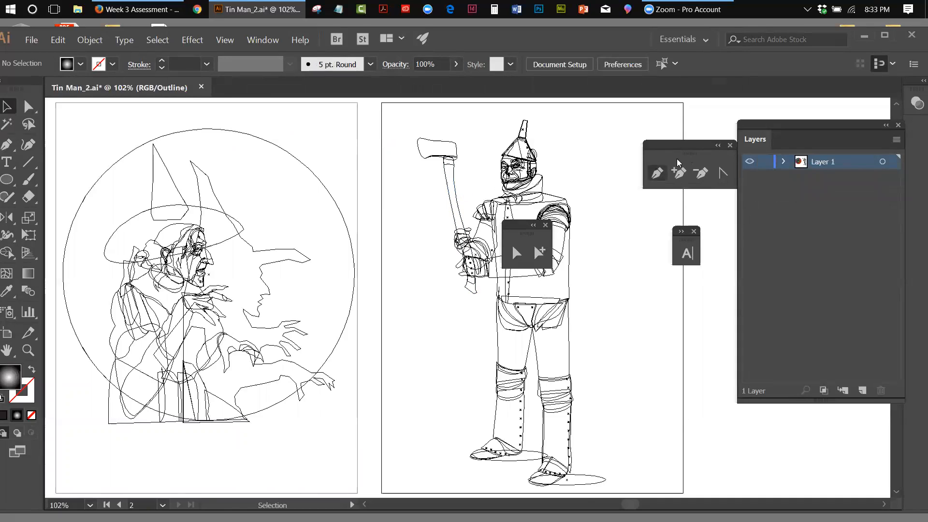
Move the Layers panel and the floating pen, direct selection and type palettes clear of the Tin Man illustration
{"action": "left_click_drag", "start_coordinate": [787, 134], "coordinate": [815, 139]}
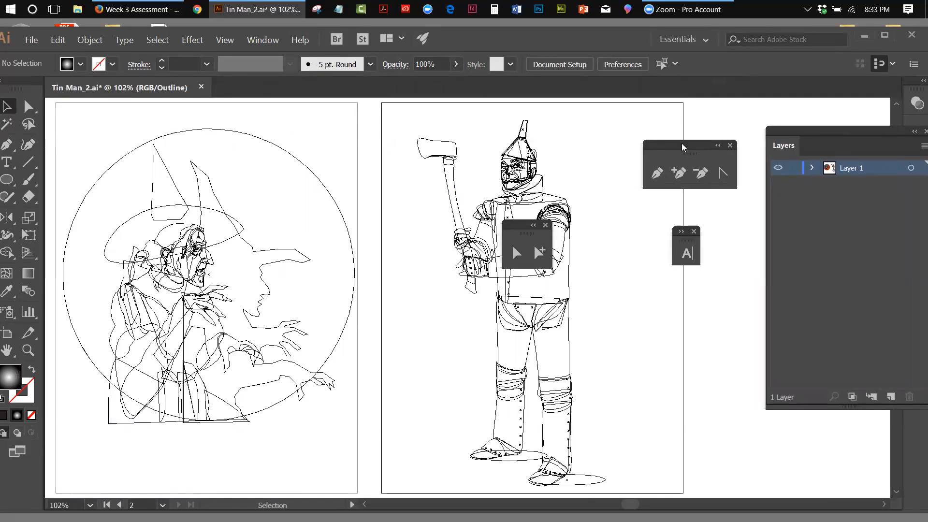
{"action": "left_click_drag", "start_coordinate": [683, 146], "coordinate": [756, 147]}
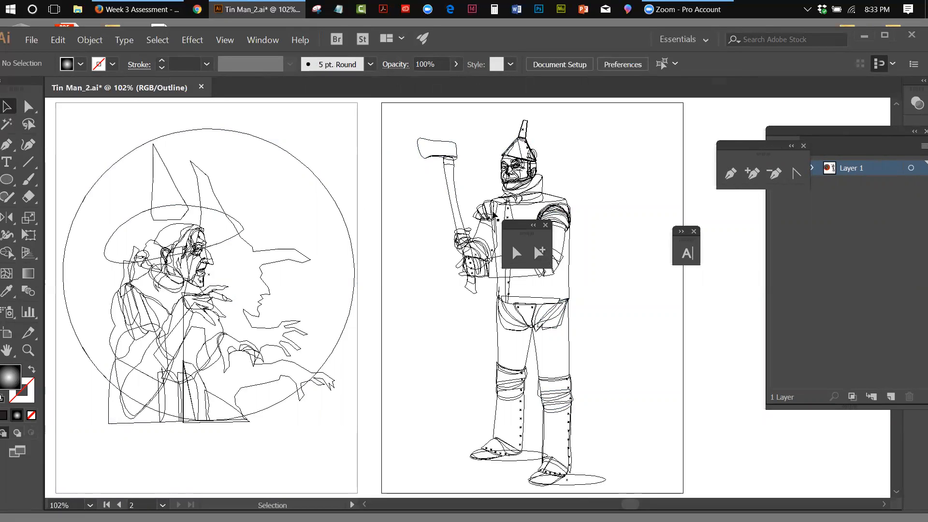
{"action": "left_click_drag", "start_coordinate": [525, 231], "coordinate": [719, 343]}
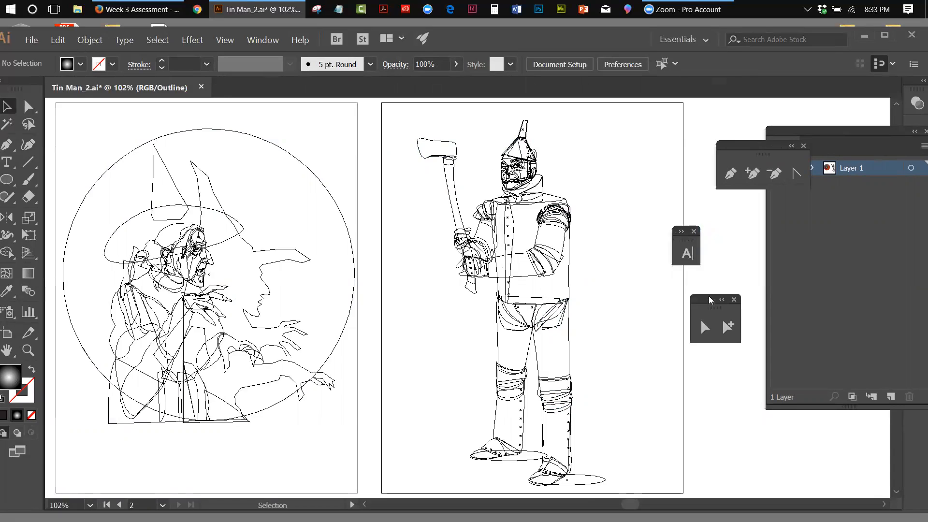
{"action": "left_click_drag", "start_coordinate": [691, 237], "coordinate": [719, 237]}
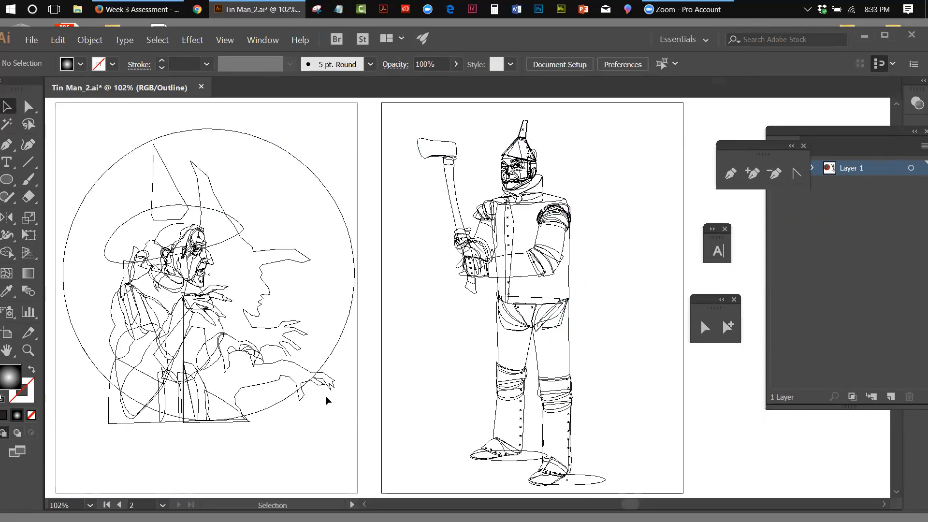
Switch to the course page in Firefox and go back from Week 3 Assessment to the Week 2 Assignment
{"action": "left_click", "coordinate": [132, 16]}
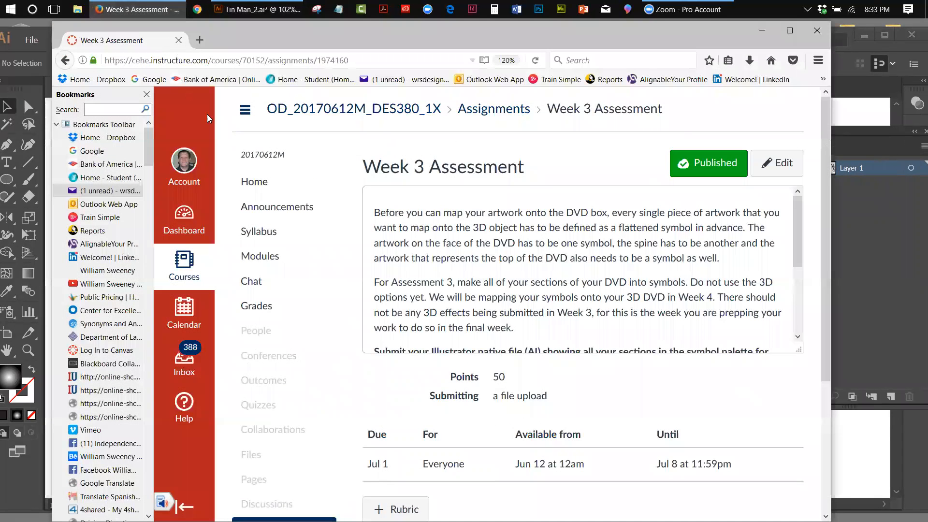
{"action": "left_click", "coordinate": [66, 59]}
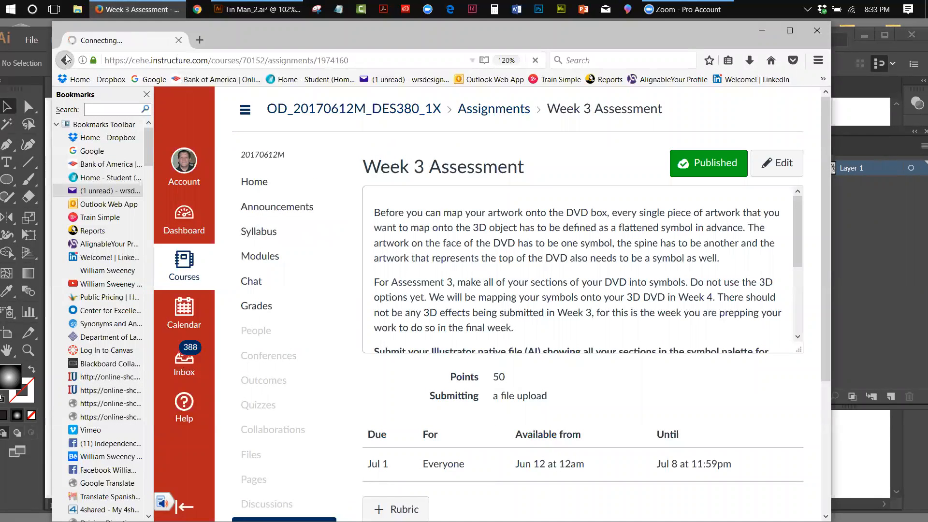
{"action": "left_click", "coordinate": [66, 59]}
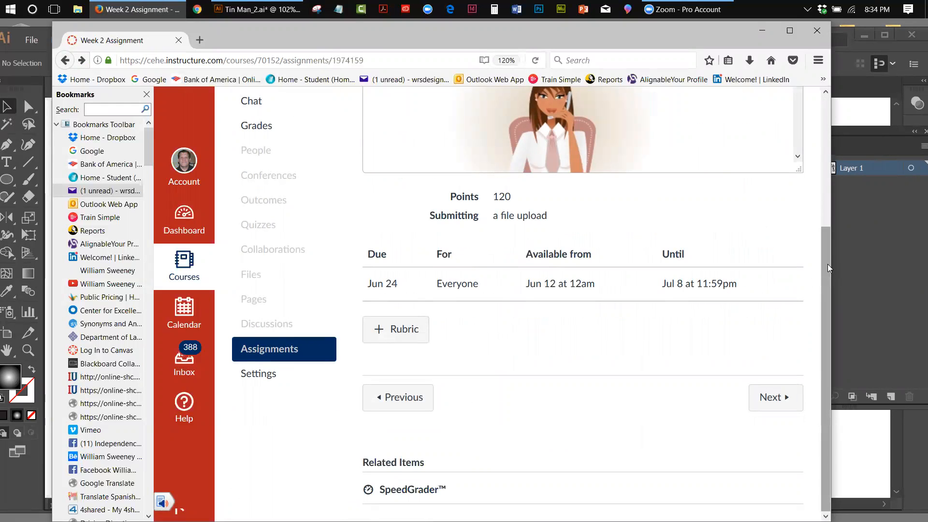
Read the Week 2 Assignment's example illustration notes and its instructions and requirements for the layered-shape portrait, including the submission format
{"action": "scroll", "coordinate": [829, 274], "scroll_direction": "up", "scroll_amount": 2}
{"action": "scroll", "coordinate": [831, 183], "scroll_direction": "up", "scroll_amount": 2}
{"action": "scroll", "coordinate": [824, 174], "scroll_direction": "down", "scroll_amount": 2}
{"action": "scroll", "coordinate": [816, 162], "scroll_direction": "up", "scroll_amount": 2}
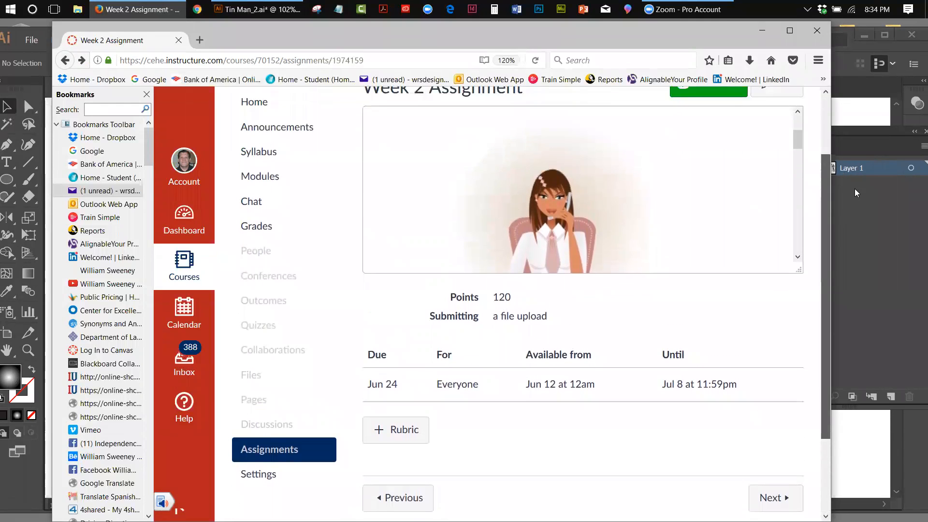
{"action": "left_click_drag", "start_coordinate": [813, 154], "coordinate": [816, 230]}
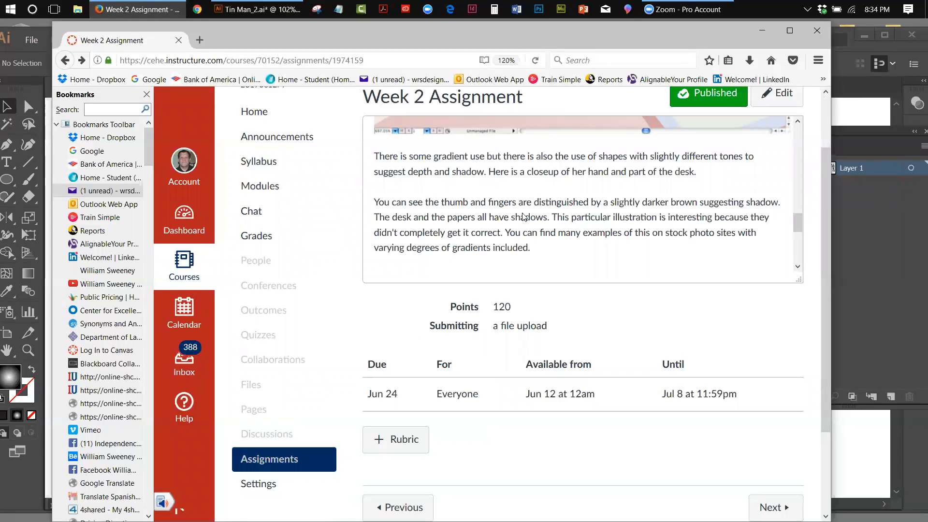
{"action": "left_click_drag", "start_coordinate": [797, 224], "coordinate": [799, 242]}
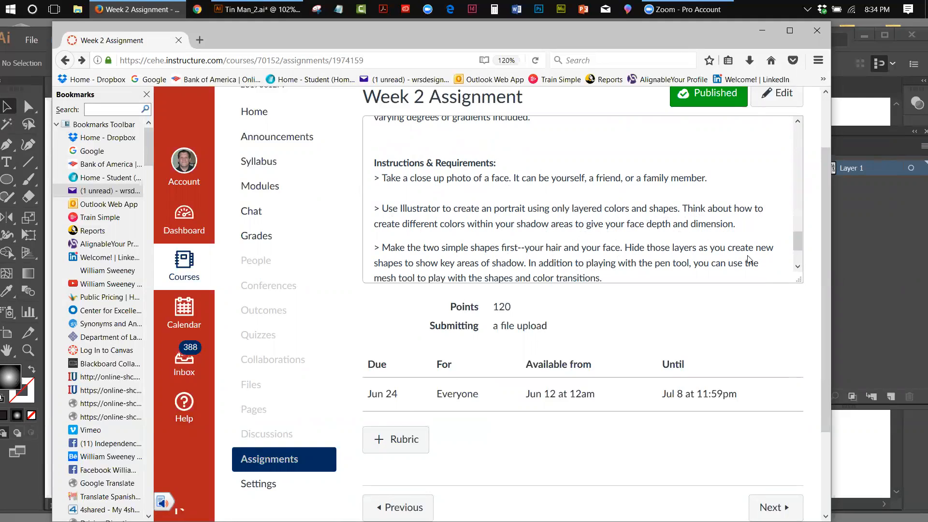
{"action": "left_click_drag", "start_coordinate": [800, 240], "coordinate": [810, 192]}
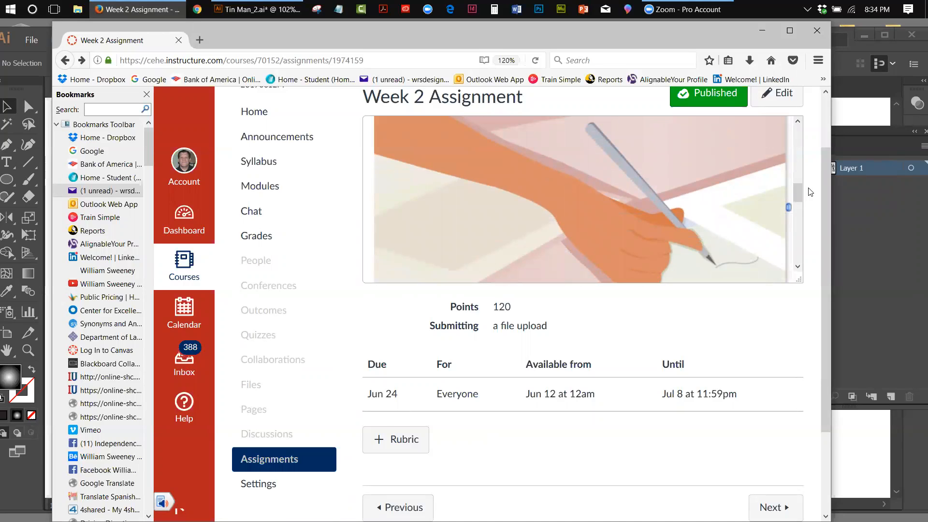
{"action": "scroll", "coordinate": [715, 153], "scroll_direction": "up", "scroll_amount": 10}
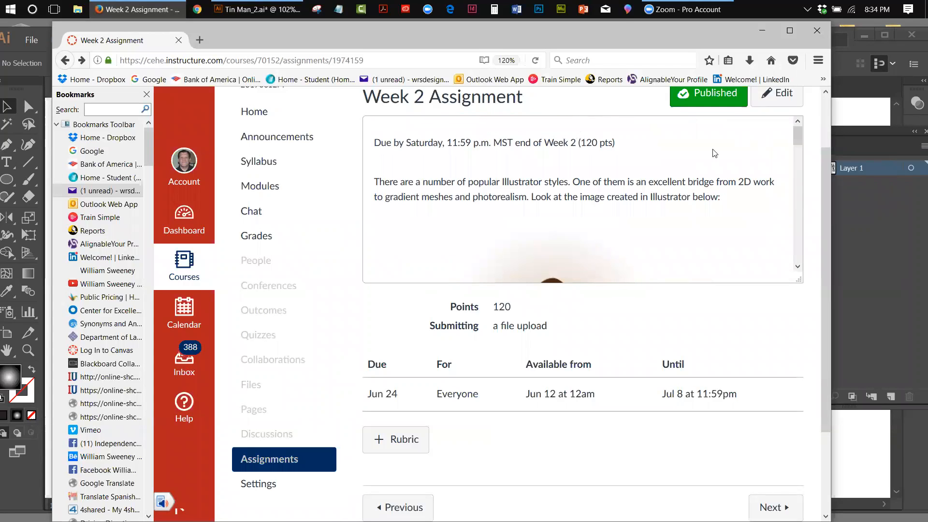
{"action": "left_click_drag", "start_coordinate": [797, 135], "coordinate": [801, 218]}
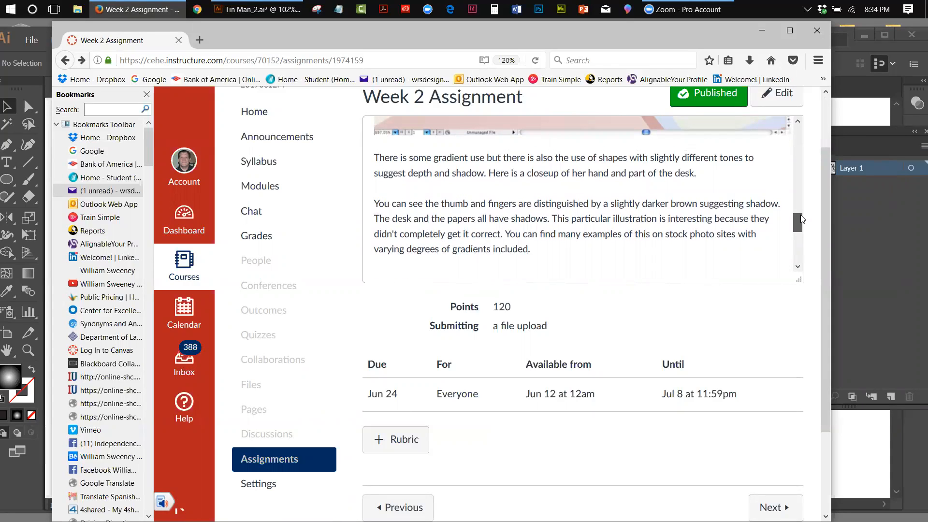
{"action": "left_click_drag", "start_coordinate": [800, 219], "coordinate": [800, 230]}
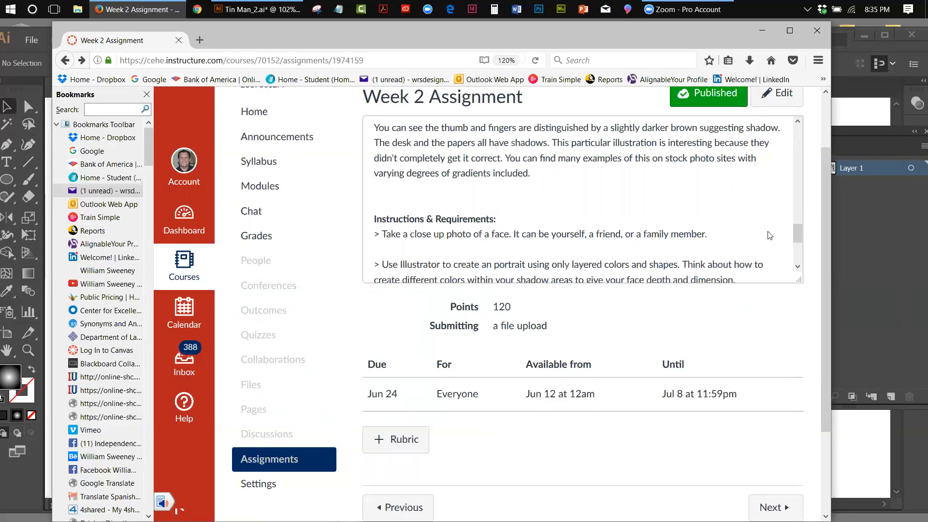
{"action": "left_click_drag", "start_coordinate": [797, 241], "coordinate": [799, 245]}
{"action": "scroll", "coordinate": [799, 245], "scroll_direction": "down", "scroll_amount": 3}
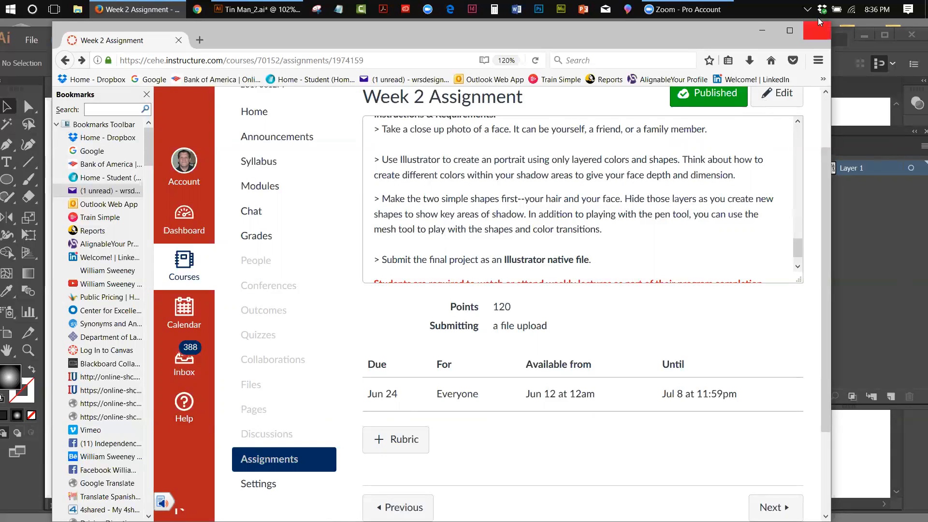
Minimize the browser to return to Illustrator and move its window so the whole toolbox is in view
{"action": "left_click", "coordinate": [762, 30]}
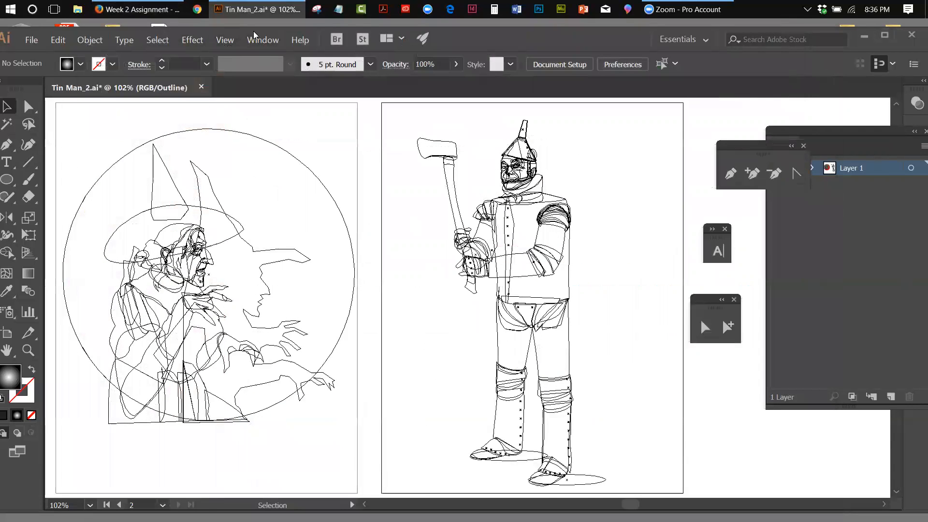
{"action": "left_click_drag", "start_coordinate": [258, 33], "coordinate": [302, 30]}
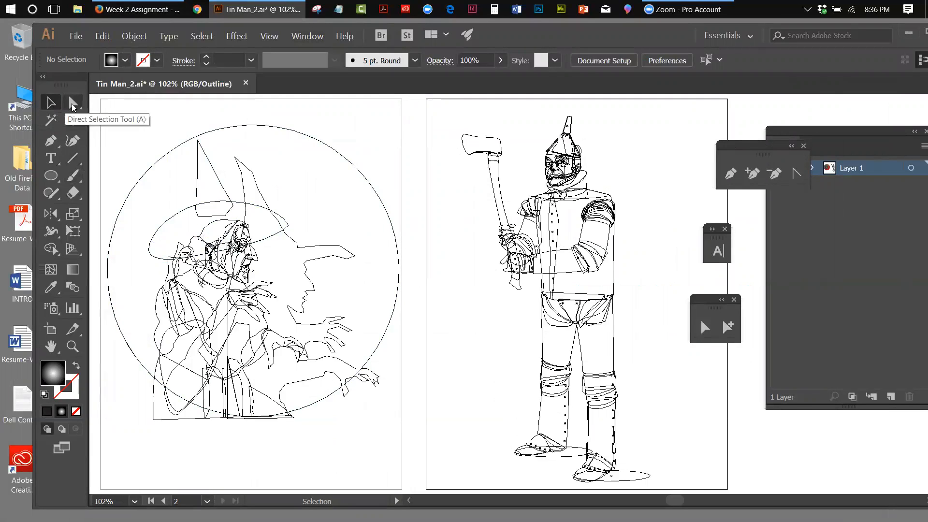
Examine the tools grouped with Direct Selection, Paintbrush and Line Segment, choosing Blob Brush, and activate the Shaper and Eraser tools
{"action": "left_click", "coordinate": [72, 104]}
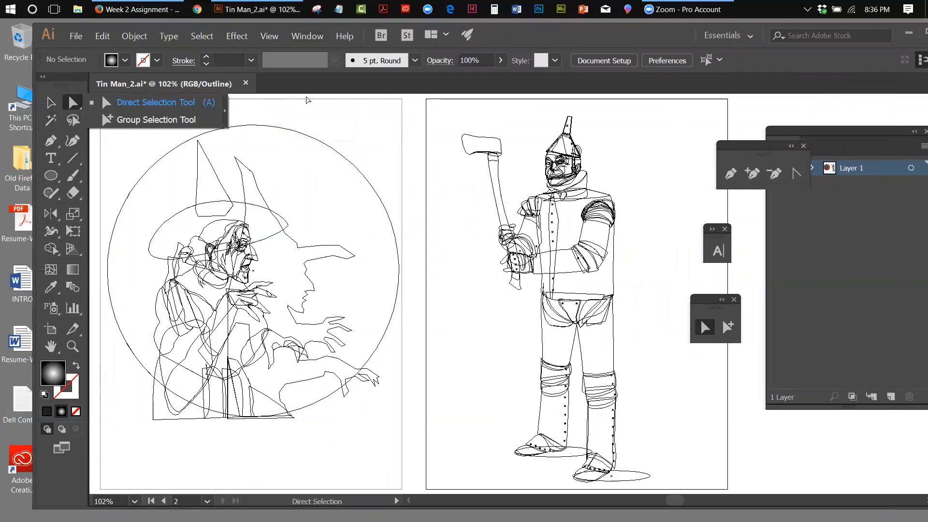
{"action": "left_click", "coordinate": [307, 99]}
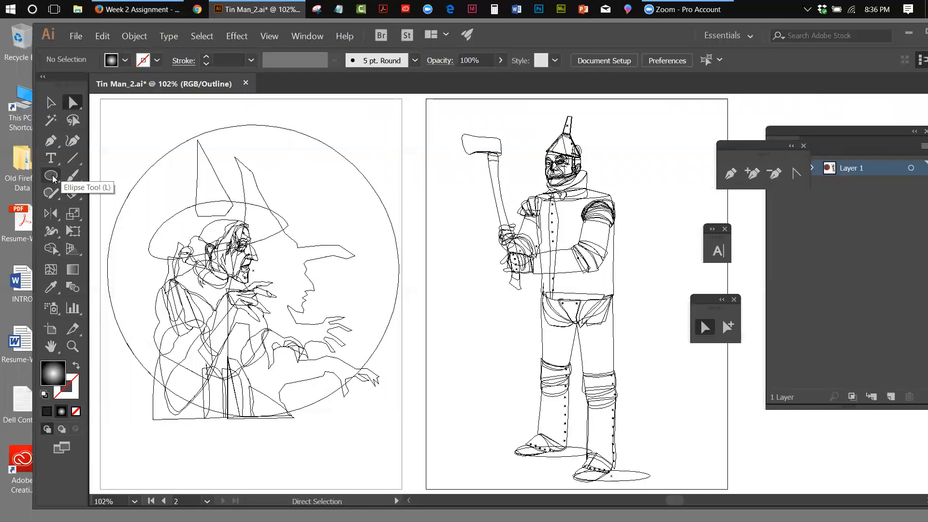
{"action": "left_click", "coordinate": [75, 177]}
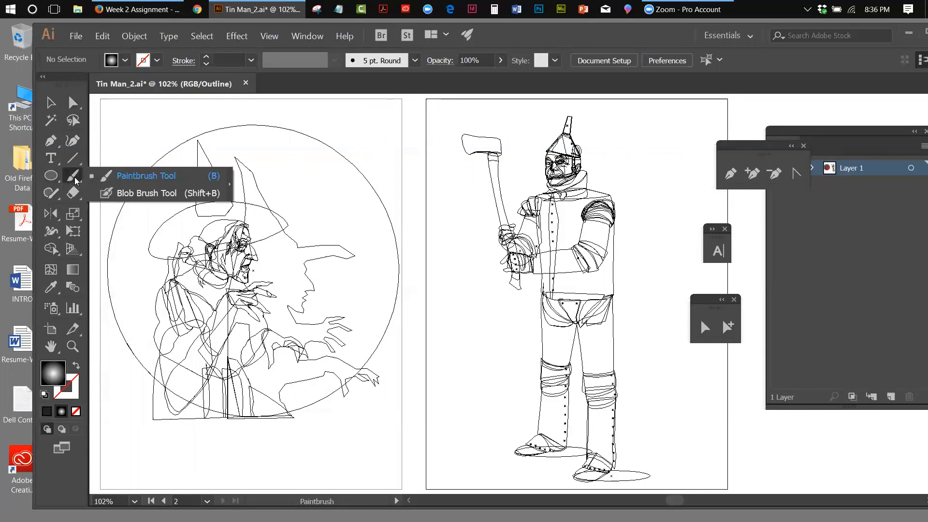
{"action": "left_click", "coordinate": [97, 193]}
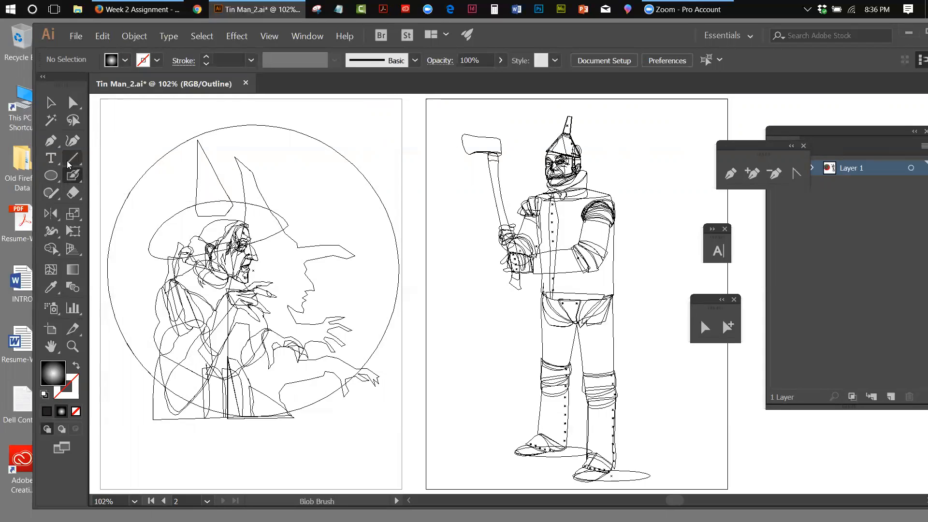
{"action": "left_click", "coordinate": [69, 164]}
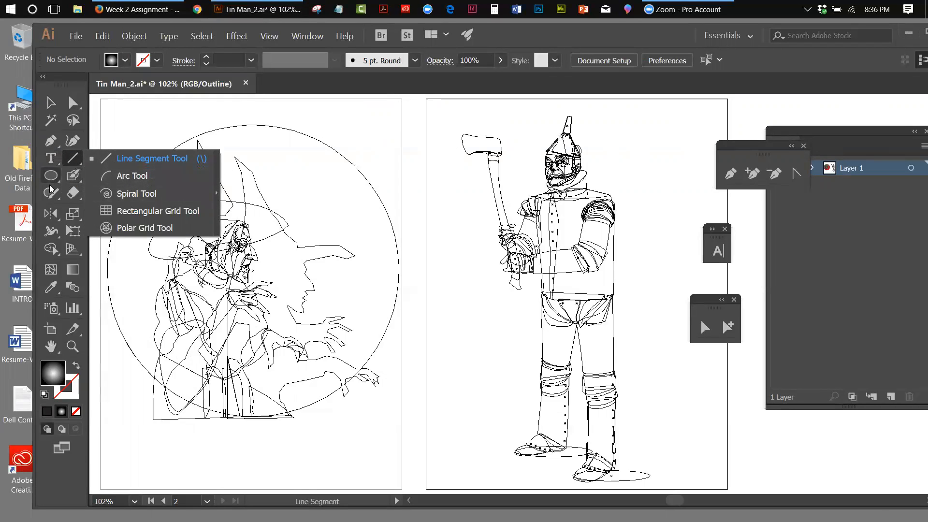
{"action": "left_click", "coordinate": [47, 200]}
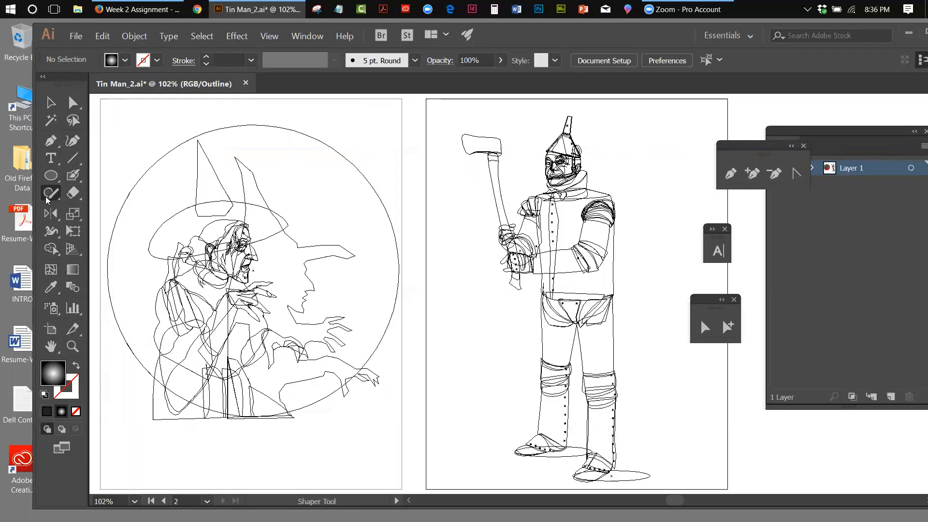
{"action": "left_click", "coordinate": [83, 197]}
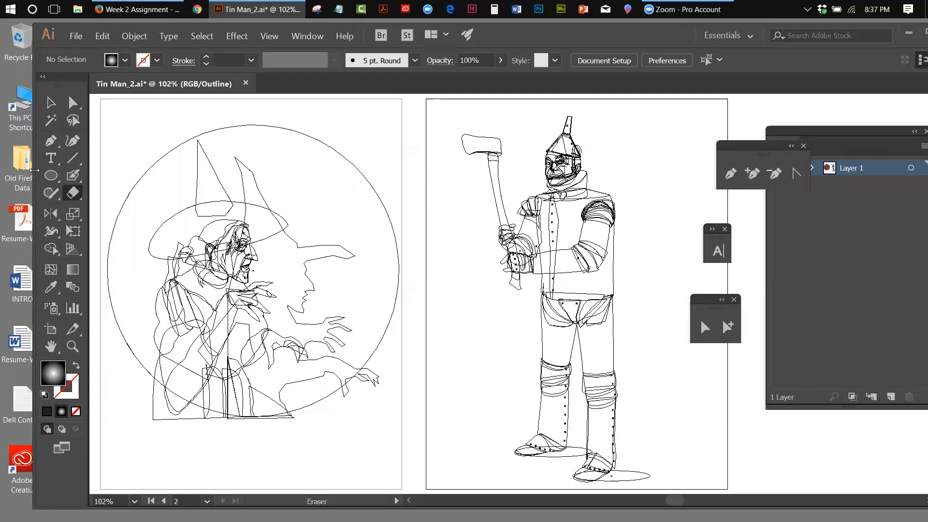
Try the Curvature tool by drawing a small closed rounded shape over the witch circle's upper right edge, and delete the shape
{"action": "left_click", "coordinate": [70, 143]}
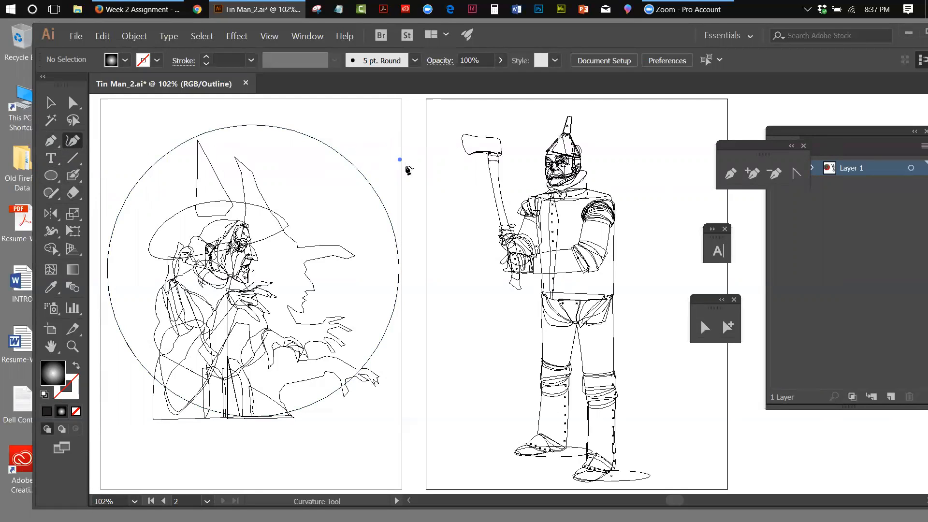
{"action": "left_click", "coordinate": [423, 176]}
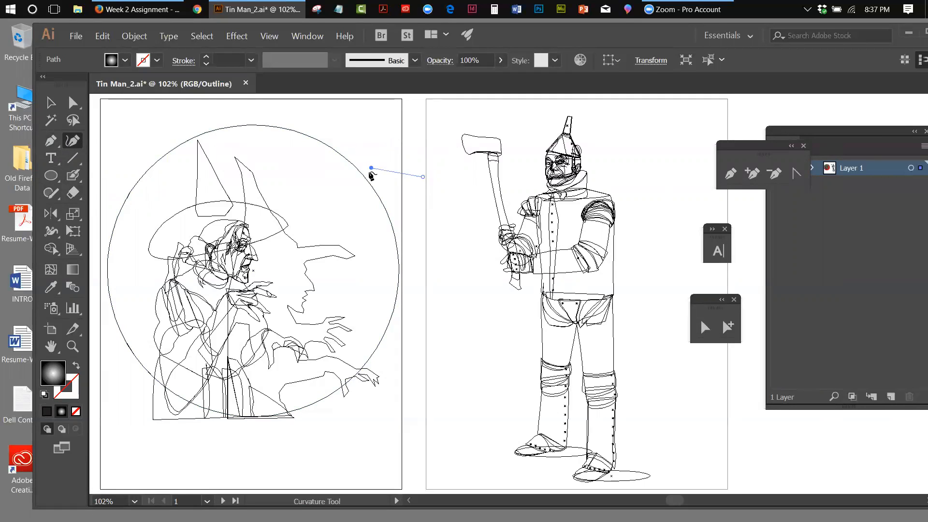
{"action": "left_click", "coordinate": [364, 132]}
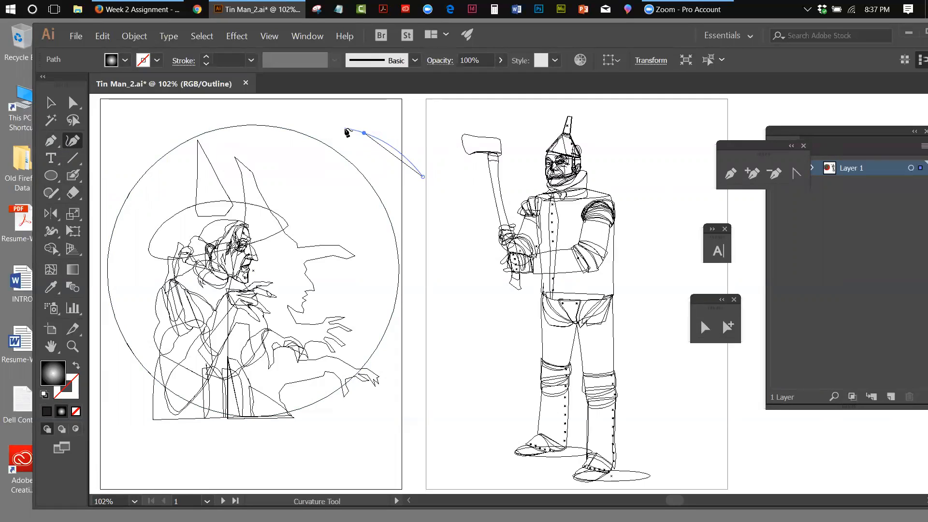
{"action": "left_click", "coordinate": [433, 200]}
{"action": "left_click_drag", "start_coordinate": [433, 199], "coordinate": [414, 206]}
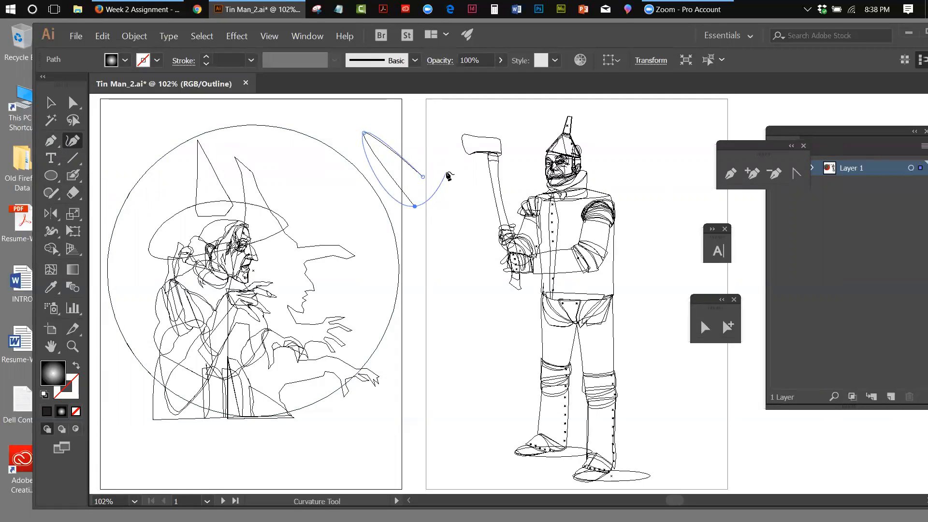
{"action": "left_click", "coordinate": [423, 177]}
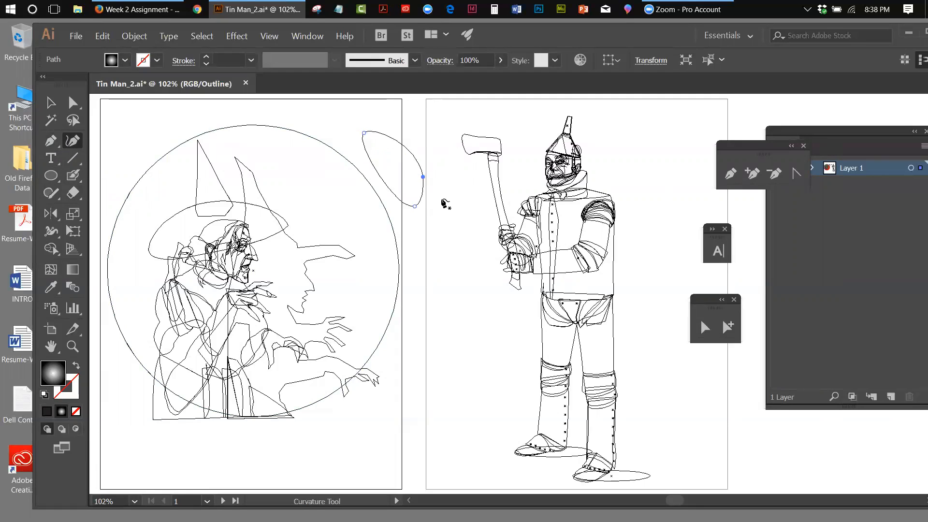
{"action": "left_click", "coordinate": [51, 102]}
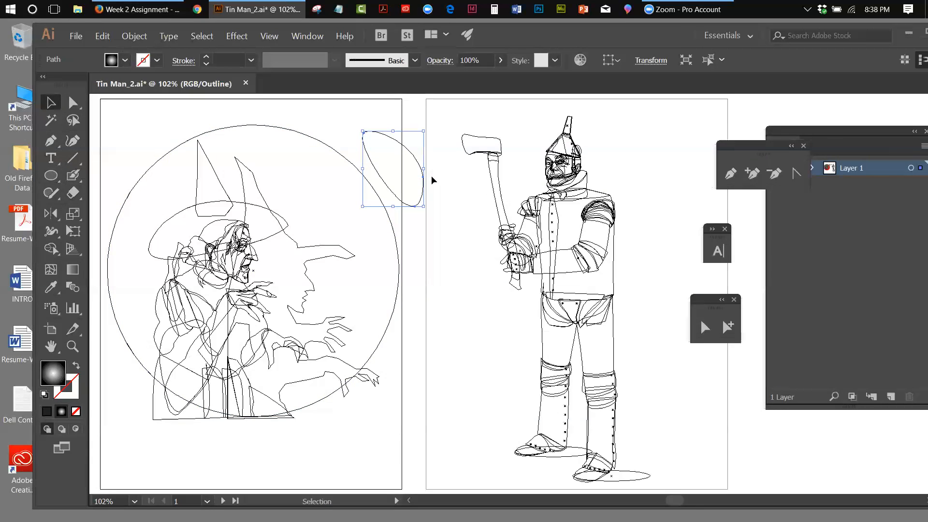
{"action": "key", "text": "Delete"}
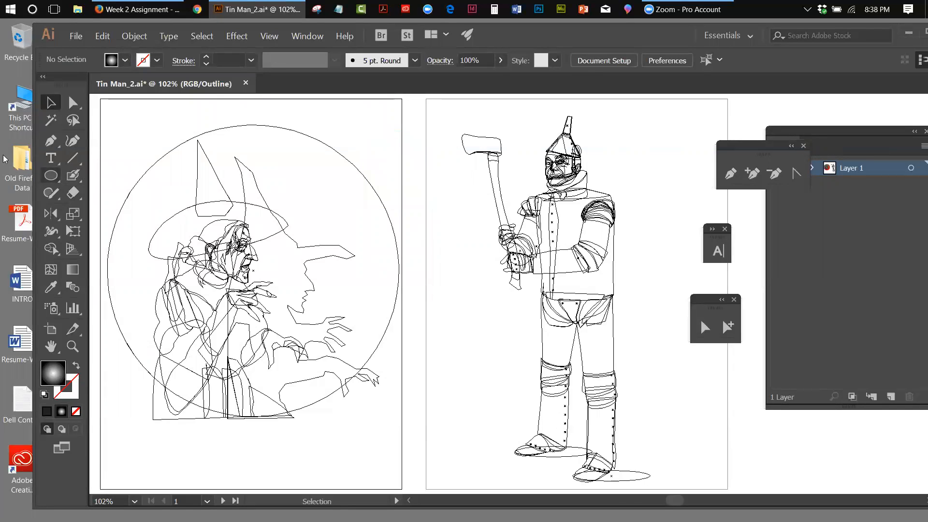
Examine the line, shape and eraser tool groups, choosing Spiral from the line group, and end with the Ellipse tool active
{"action": "left_click", "coordinate": [71, 162]}
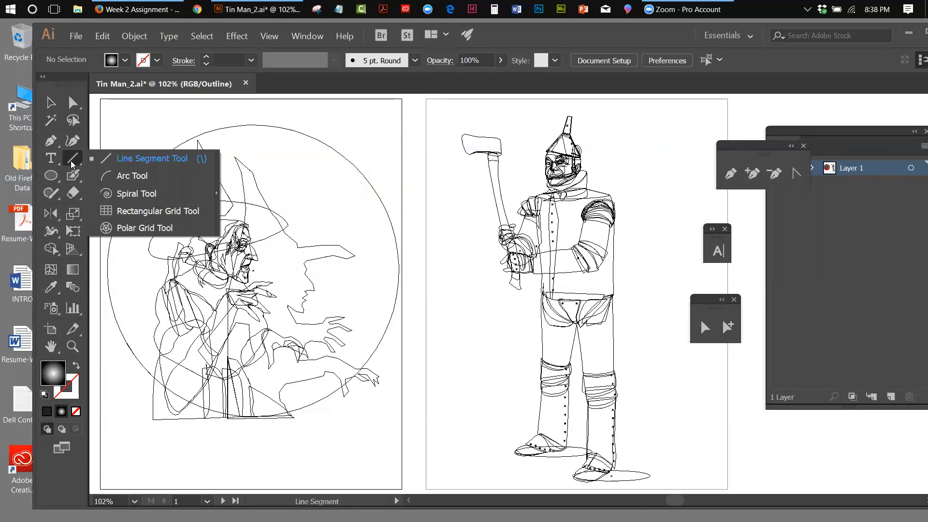
{"action": "left_click", "coordinate": [104, 194]}
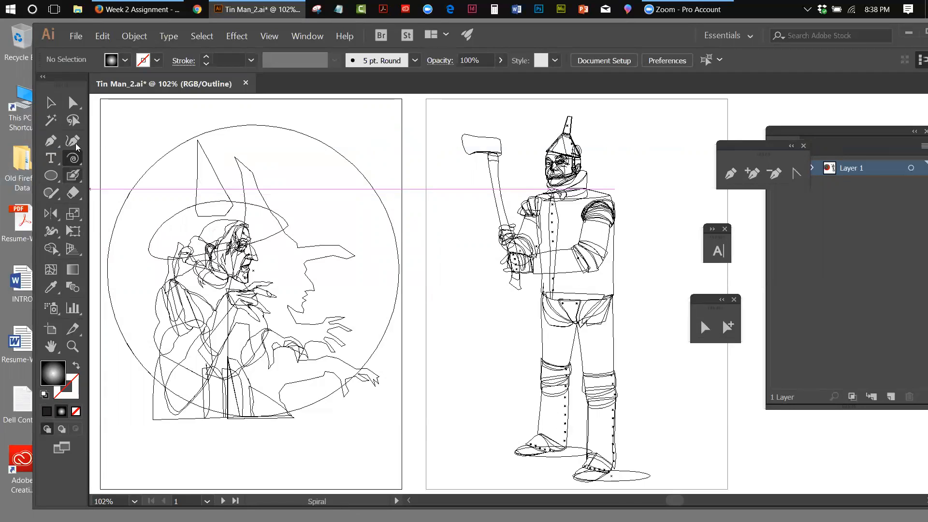
{"action": "left_click", "coordinate": [44, 103]}
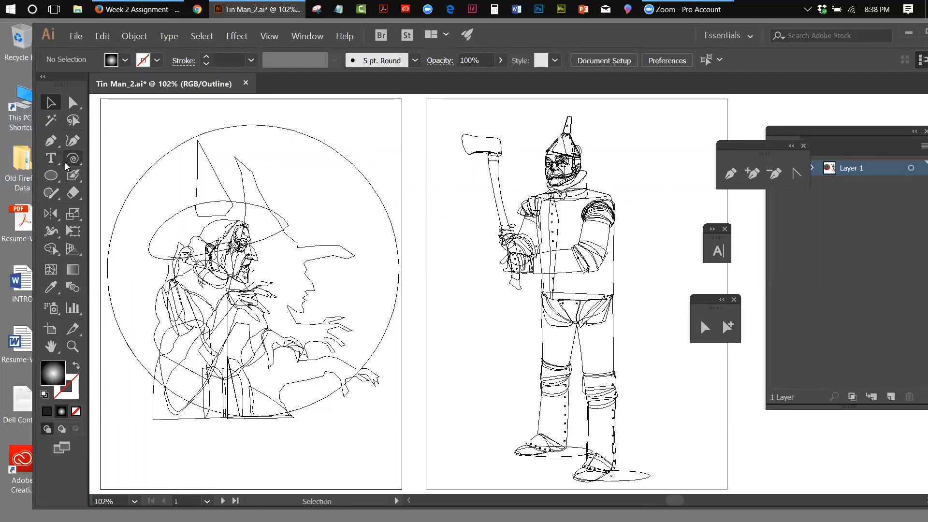
{"action": "left_click", "coordinate": [56, 178]}
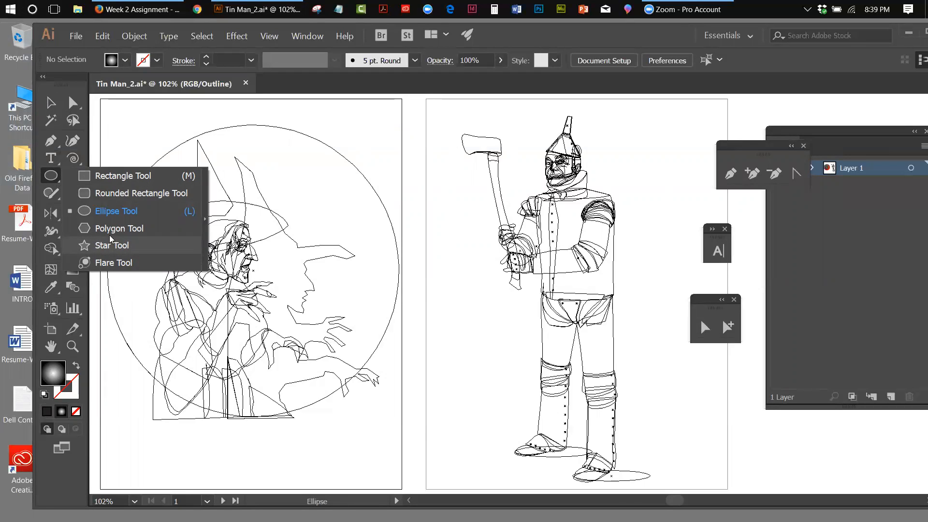
{"action": "left_click", "coordinate": [51, 102]}
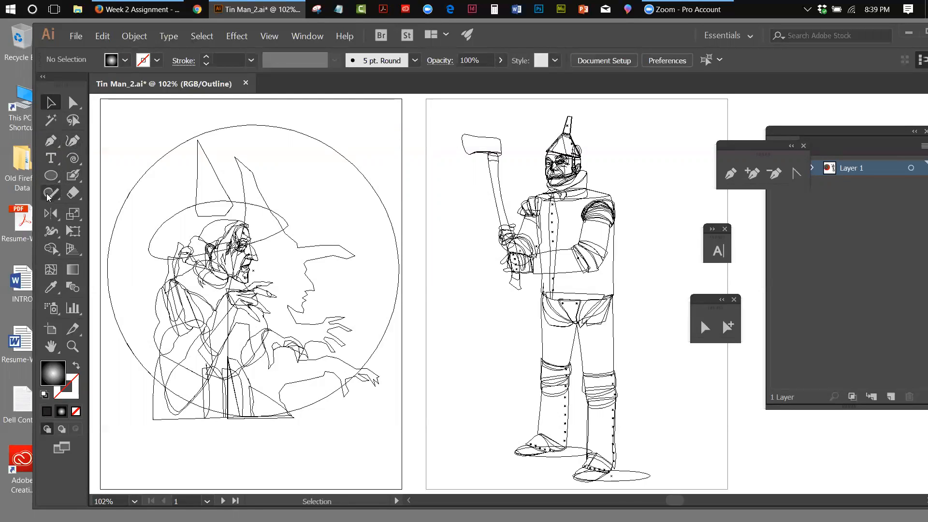
{"action": "left_click", "coordinate": [74, 192]}
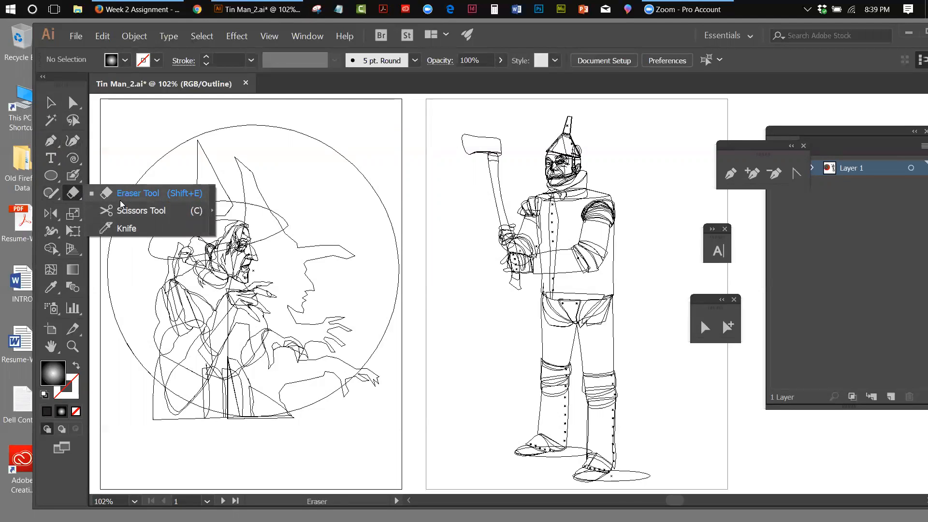
{"action": "left_click", "coordinate": [51, 103]}
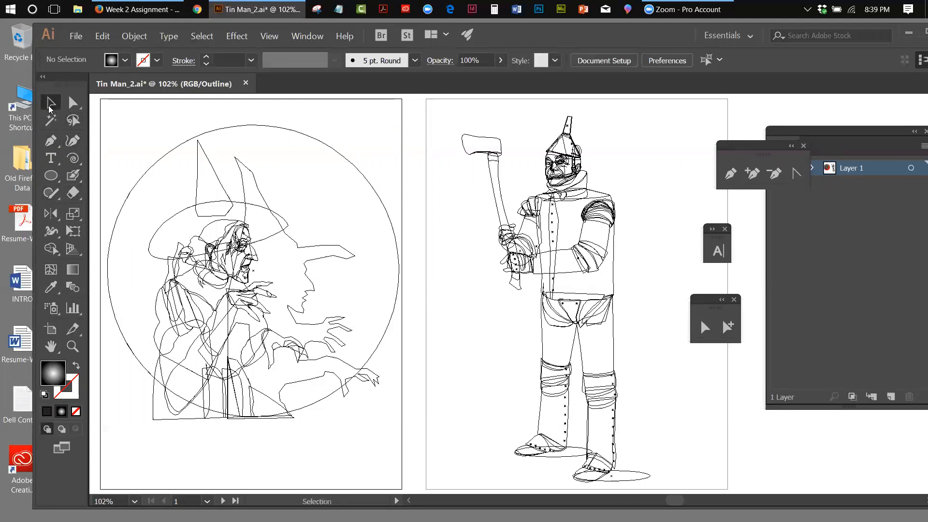
{"action": "left_click", "coordinate": [51, 179]}
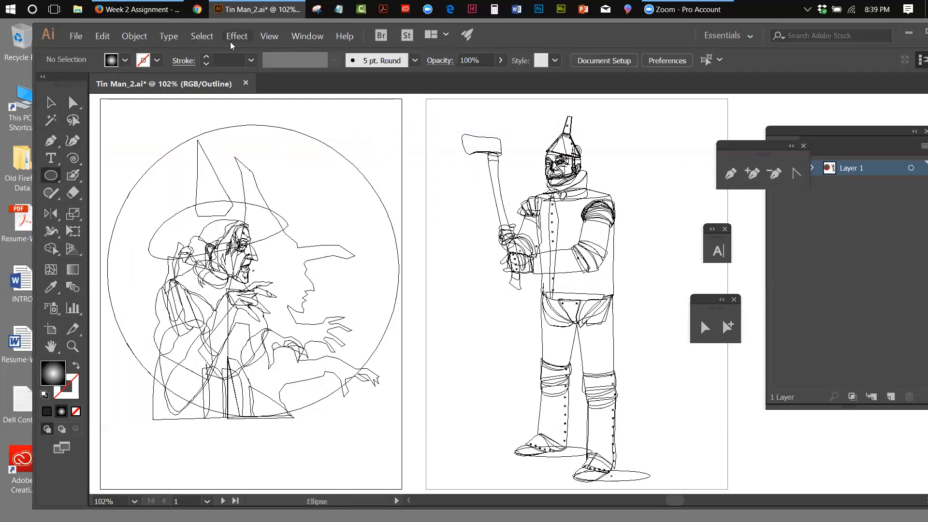
Switch the artwork from outline view to GPU Preview and activate the Selection tool with nothing selected
{"action": "left_click", "coordinate": [276, 37]}
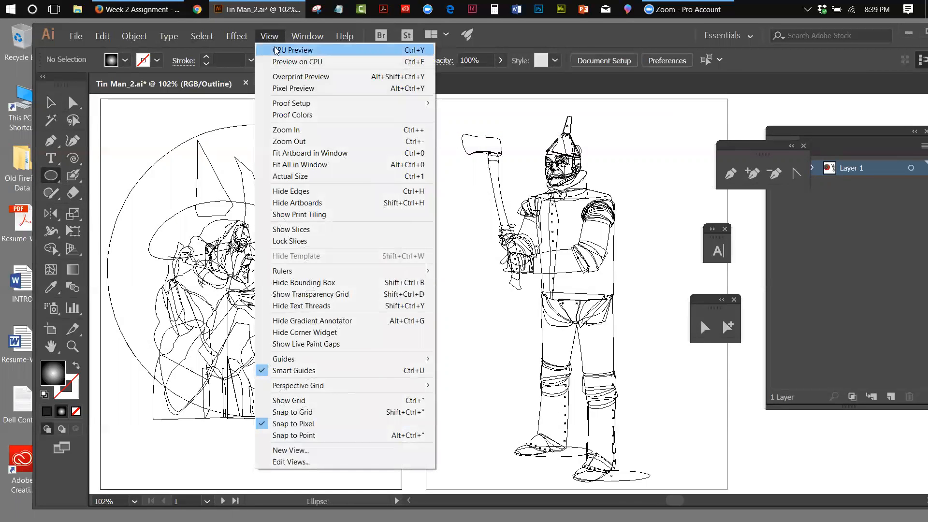
{"action": "left_click", "coordinate": [274, 49]}
{"action": "key", "text": "v"}
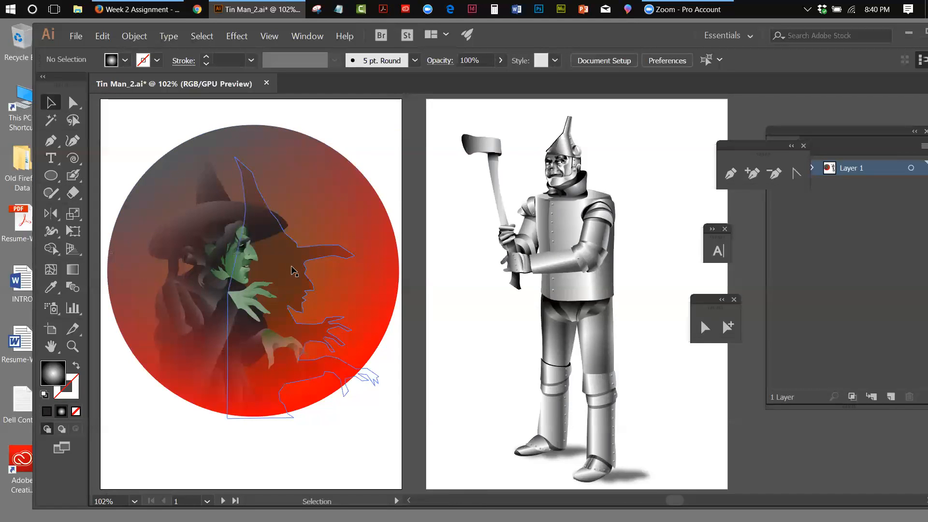
{"action": "left_click", "coordinate": [331, 150]}
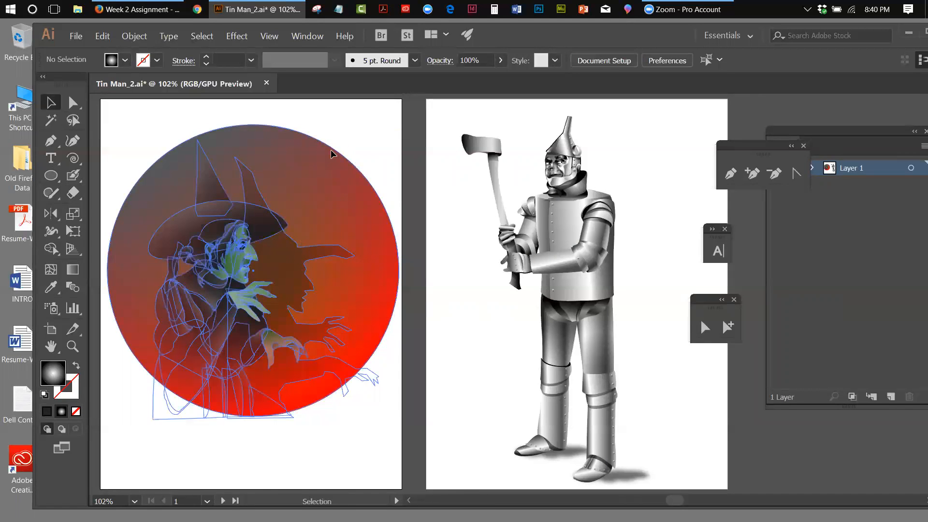
{"action": "left_click", "coordinate": [181, 115]}
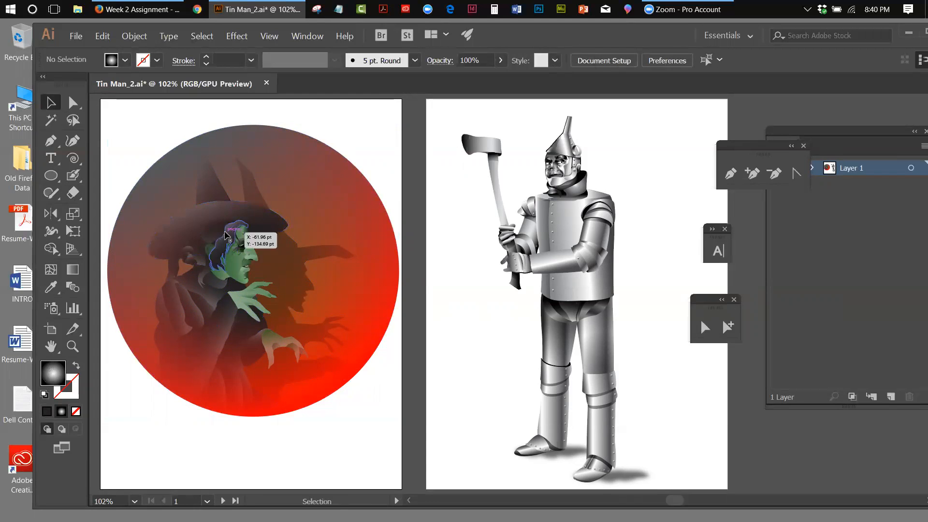
Ungroup the witch illustration on the first artboard and deselect its parts
{"action": "left_click", "coordinate": [162, 182]}
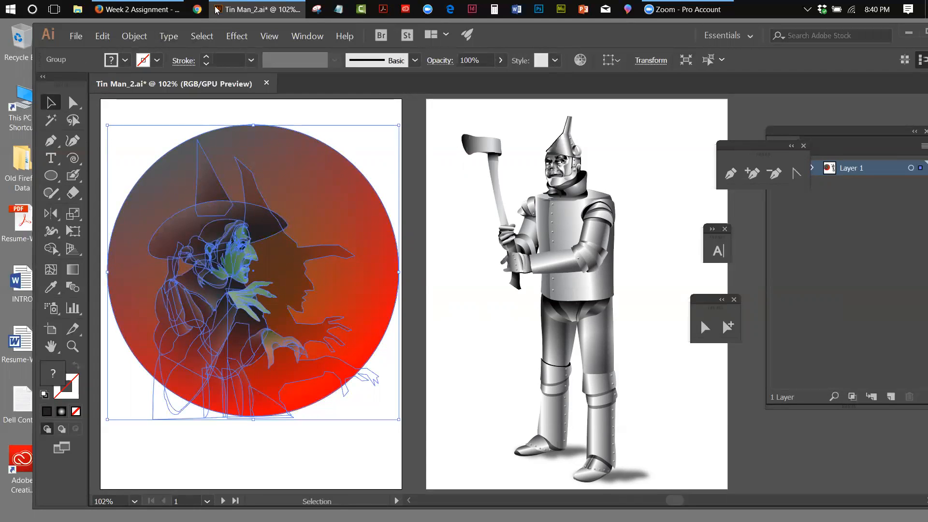
{"action": "left_click", "coordinate": [135, 36]}
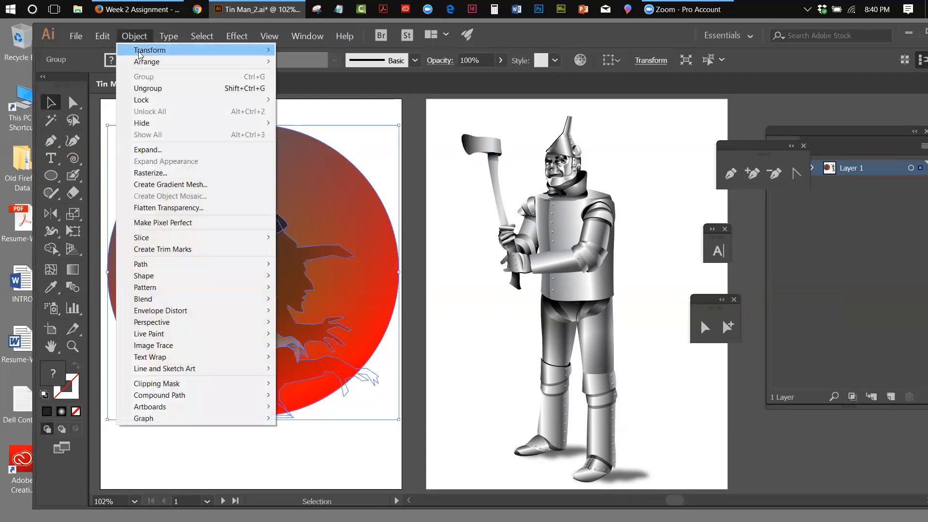
{"action": "left_click", "coordinate": [147, 89]}
{"action": "left_click", "coordinate": [158, 112]}
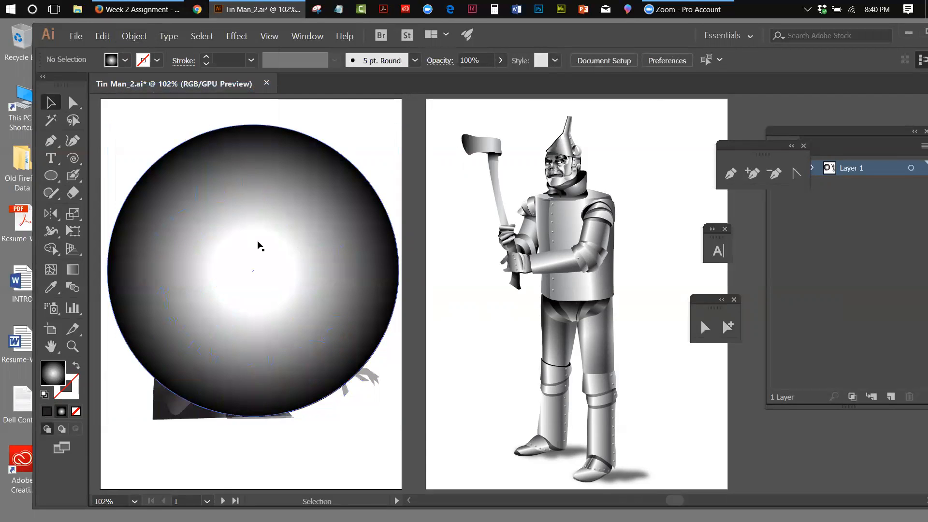
Select the black-and-white radial gradient circle covering the witch and hide it
{"action": "left_click", "coordinate": [296, 188]}
{"action": "right_click", "coordinate": [296, 187]}
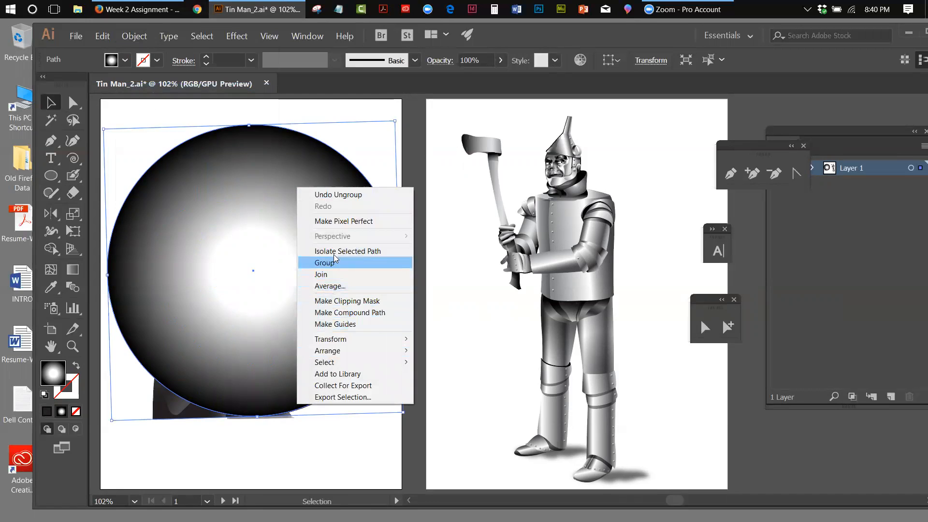
{"action": "left_click", "coordinate": [128, 37]}
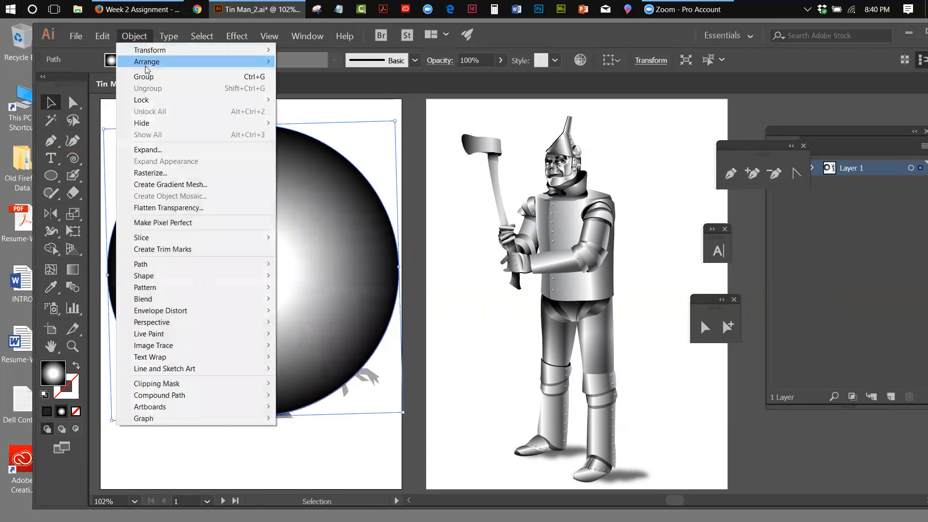
{"action": "mouse_move", "coordinate": [147, 127]}
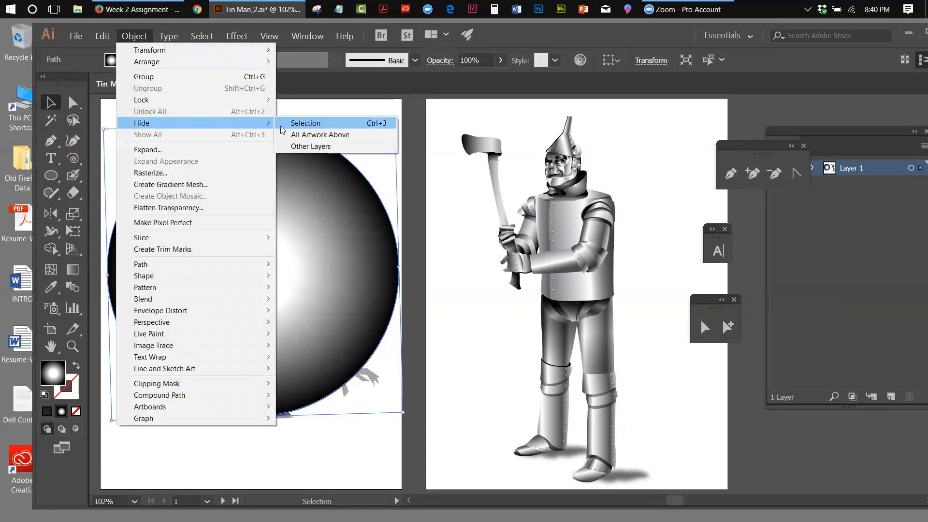
{"action": "left_click", "coordinate": [305, 123]}
Select the orange gradient circle behind the witch and hide it
{"action": "left_click", "coordinate": [338, 200]}
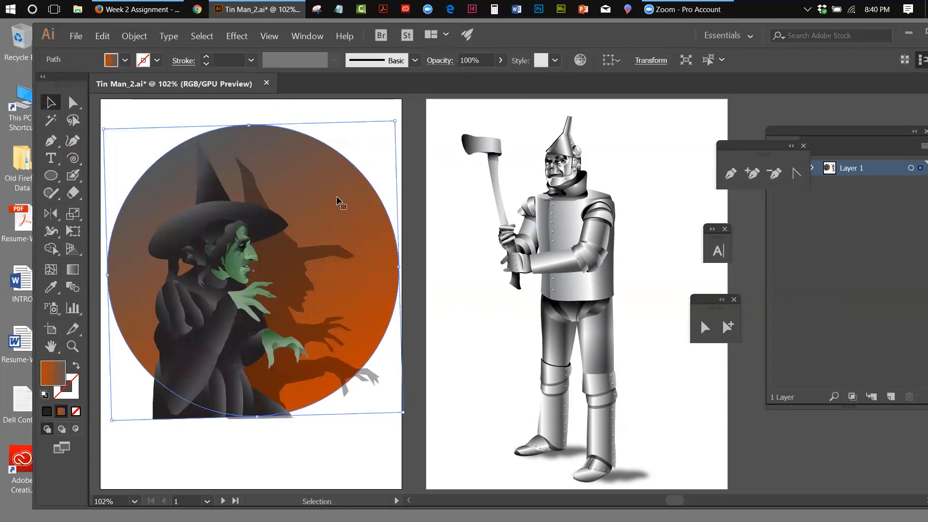
{"action": "right_click", "coordinate": [337, 199]}
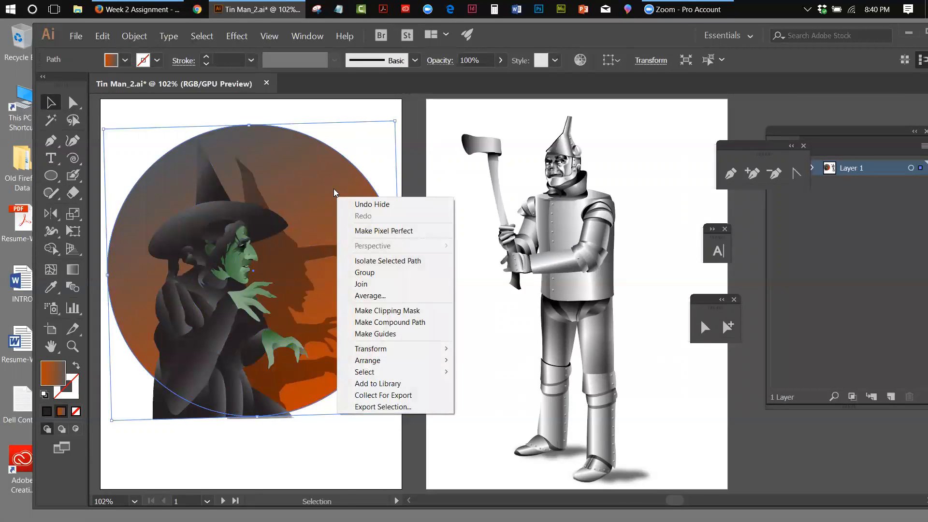
{"action": "left_click", "coordinate": [137, 38]}
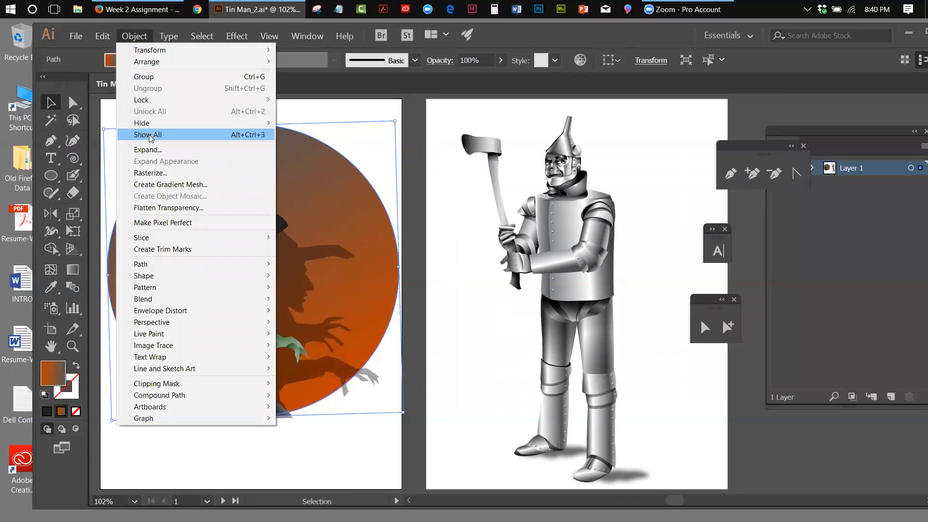
{"action": "mouse_move", "coordinate": [148, 123]}
{"action": "left_click", "coordinate": [291, 124]}
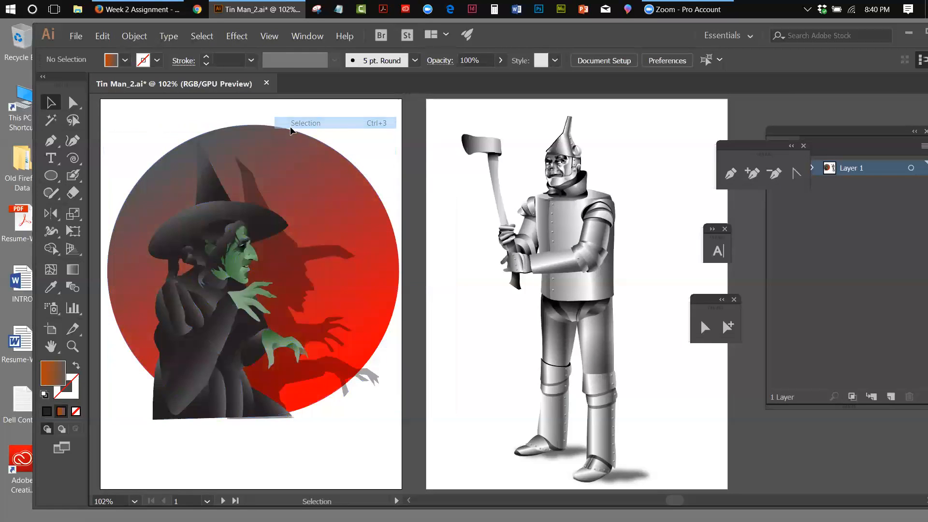
Select the red gradient circle behind the witch and hide it
{"action": "right_click", "coordinate": [314, 158]}
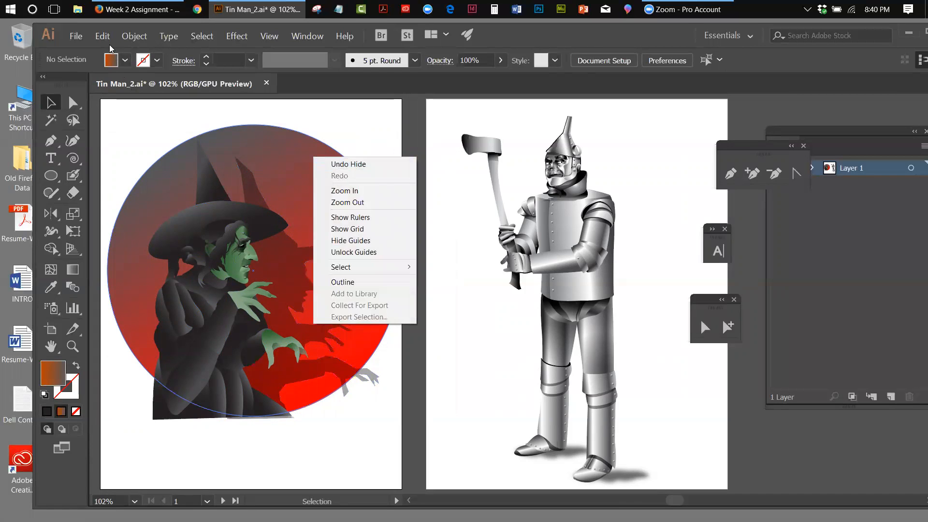
{"action": "left_click", "coordinate": [300, 140]}
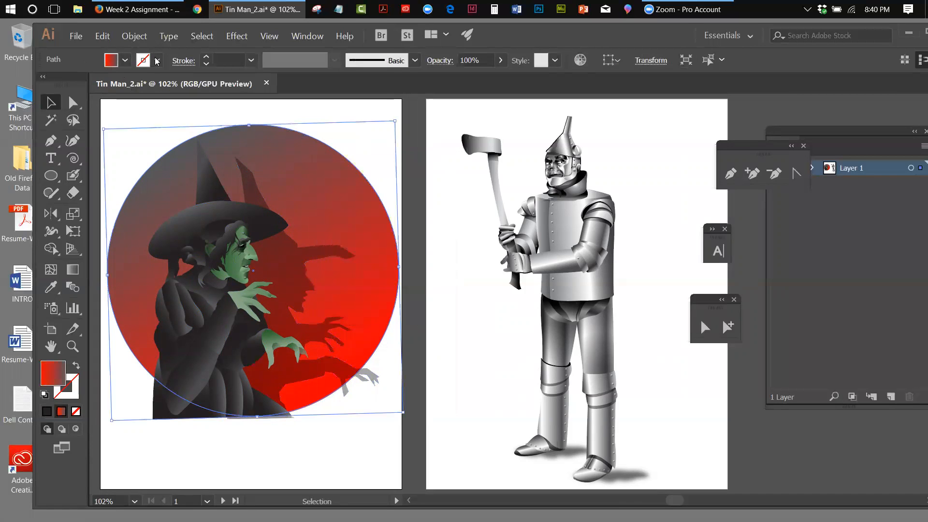
{"action": "left_click", "coordinate": [134, 36]}
{"action": "mouse_move", "coordinate": [147, 123]}
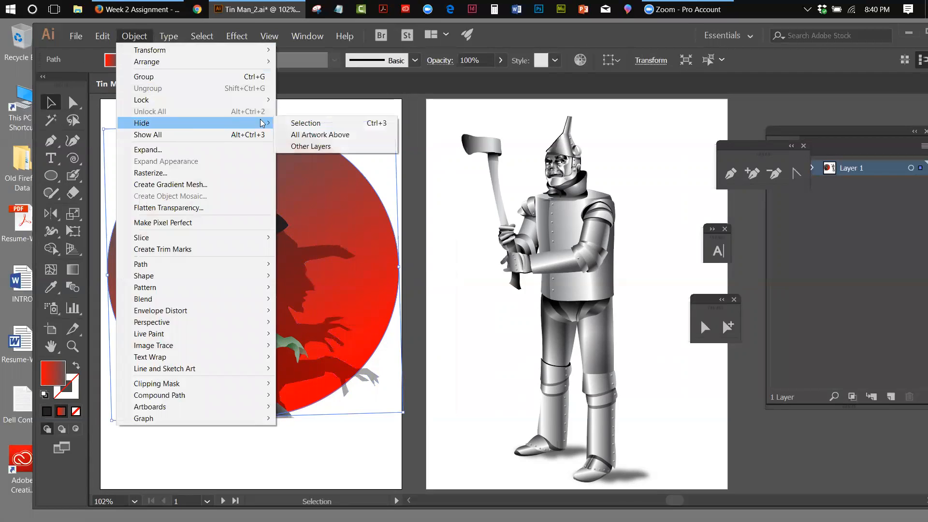
{"action": "left_click", "coordinate": [289, 124]}
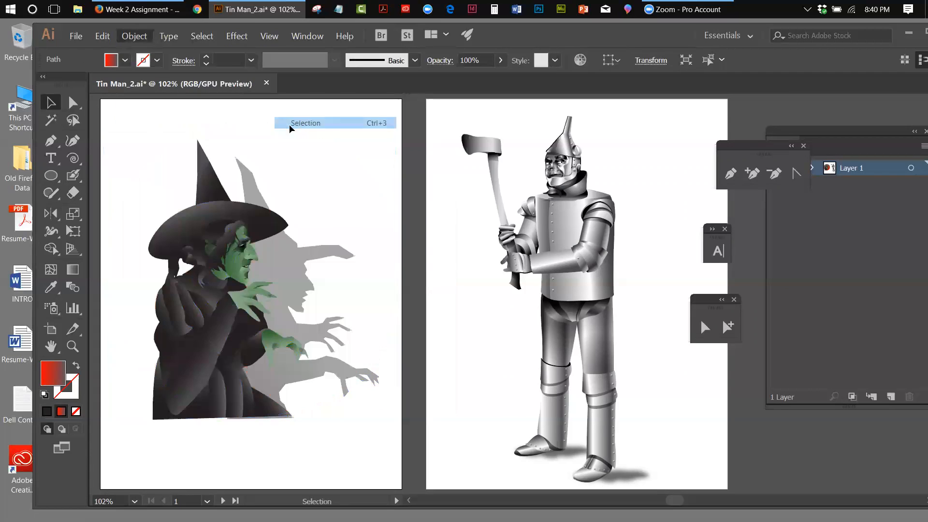
Select the witch's semi-transparent gray shadow group and hide it
{"action": "left_click", "coordinate": [304, 262]}
{"action": "left_click", "coordinate": [135, 36]}
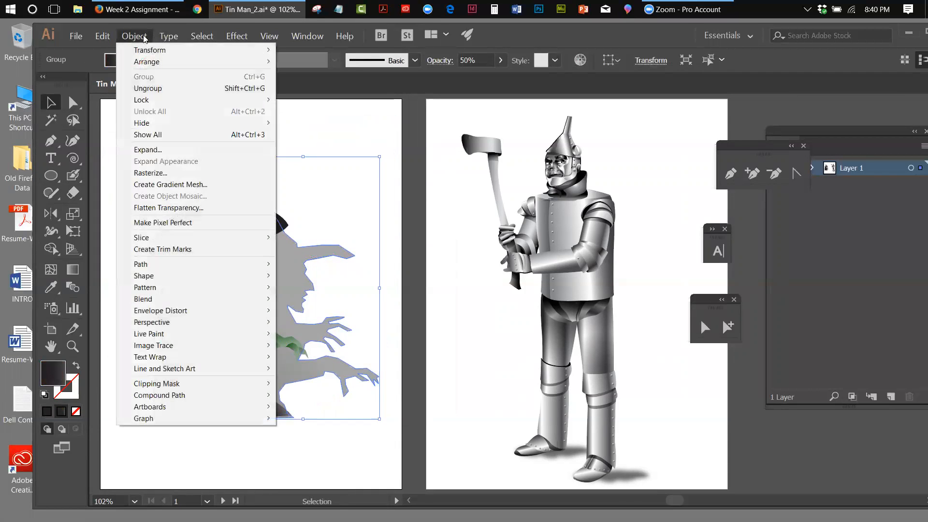
{"action": "mouse_move", "coordinate": [148, 123]}
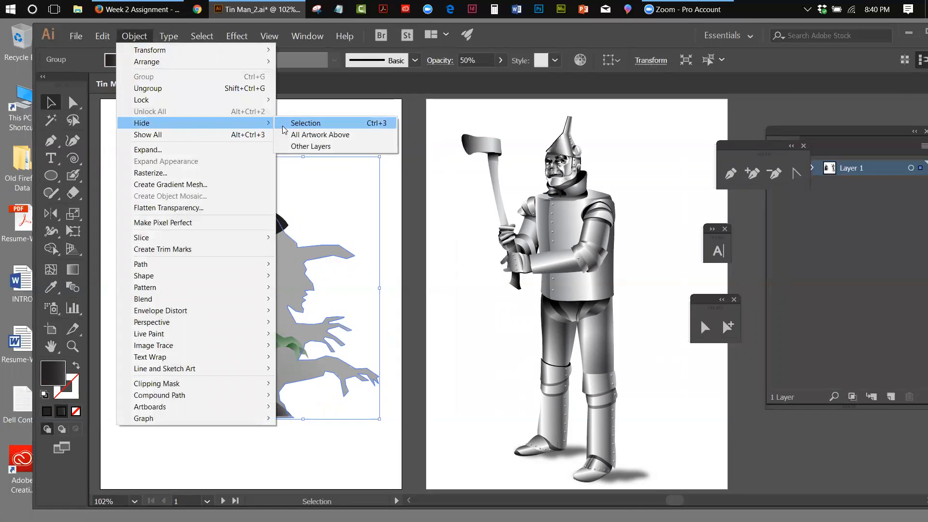
{"action": "left_click", "coordinate": [299, 124]}
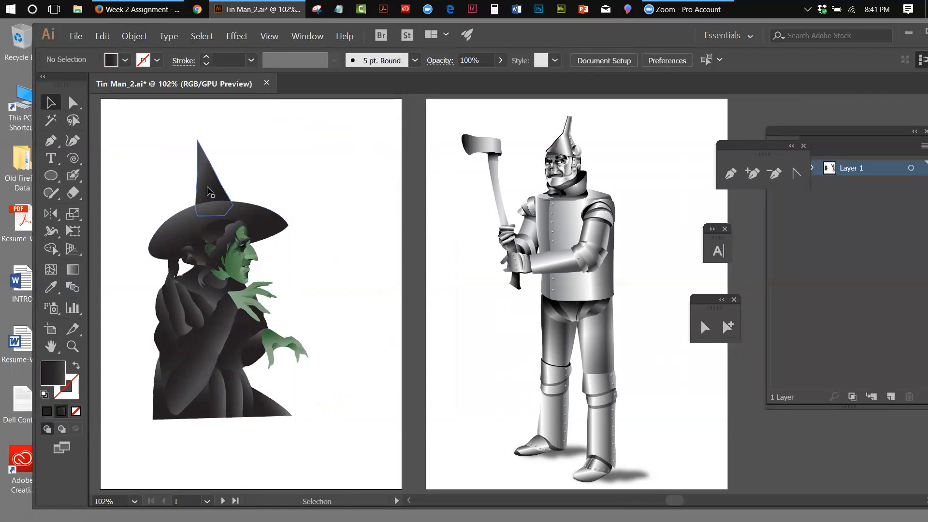
Move the cone of the witch's hat up and away from the brim
{"action": "left_click_drag", "start_coordinate": [208, 190], "coordinate": [238, 168]}
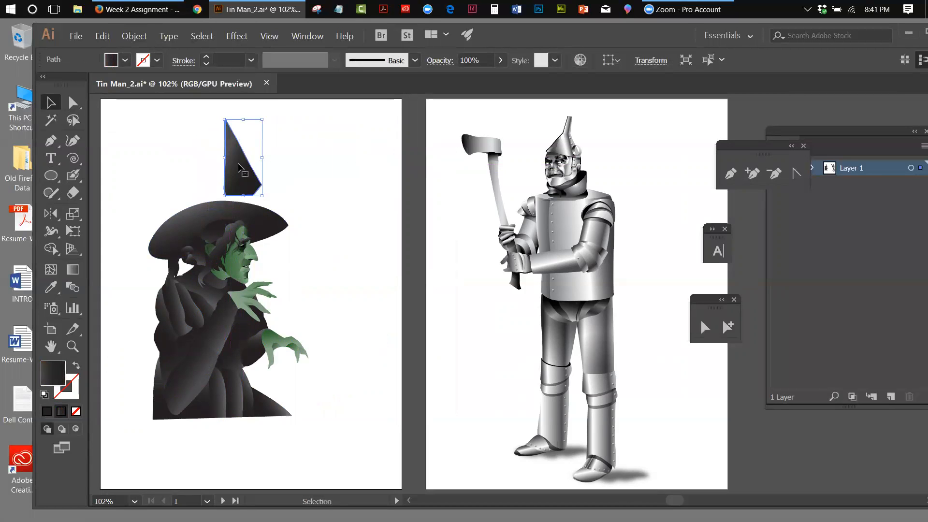
Switch to the browser to review the Week 2 Assignment portrait instructions, and return to Illustrator
{"action": "left_click", "coordinate": [174, 9]}
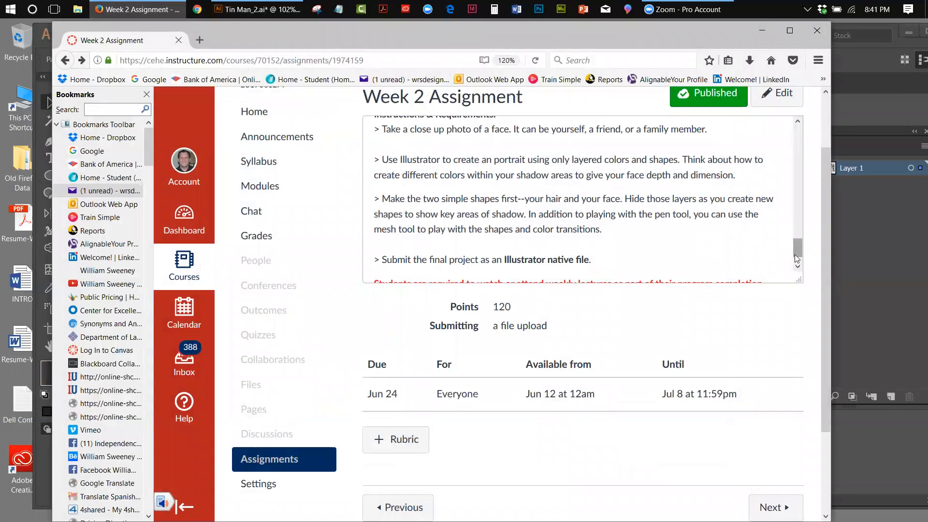
{"action": "scroll", "coordinate": [796, 249], "scroll_direction": "up", "scroll_amount": 1}
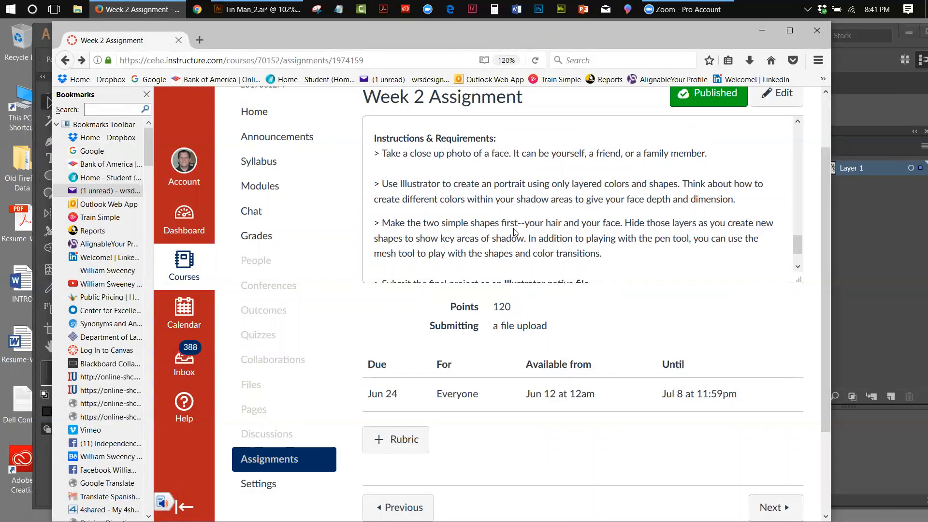
{"action": "left_click", "coordinate": [761, 31]}
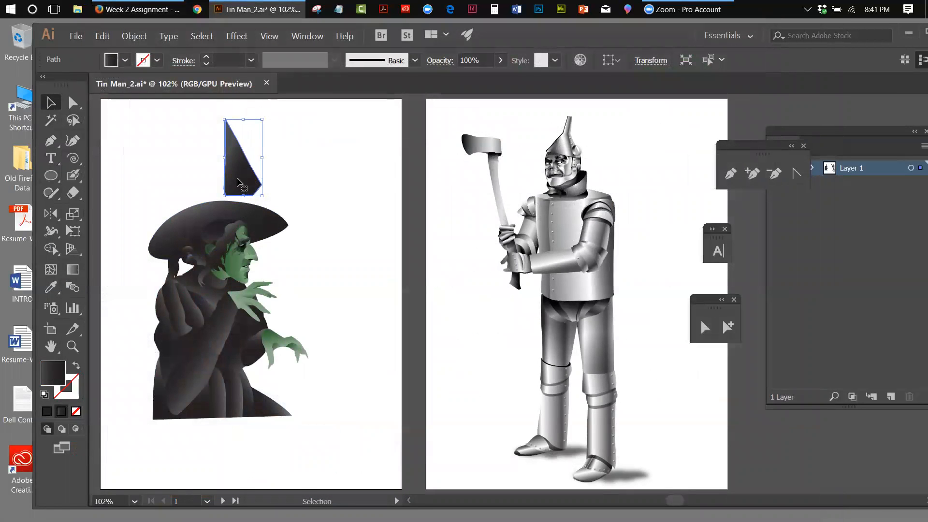
Pull the hat brim up off the witch's head and a forearm sleeve shape out to the right of the figure
{"action": "left_click_drag", "start_coordinate": [240, 183], "coordinate": [191, 168]}
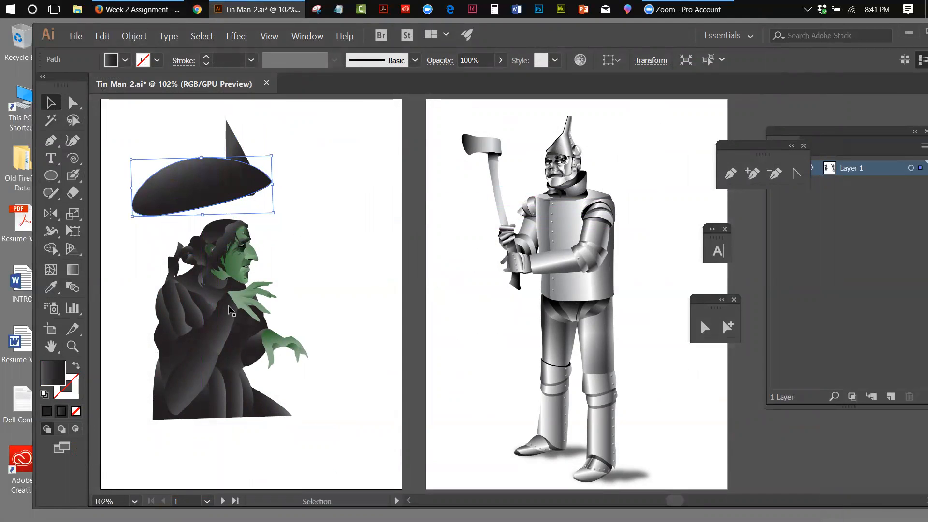
{"action": "left_click_drag", "start_coordinate": [236, 314], "coordinate": [368, 313]}
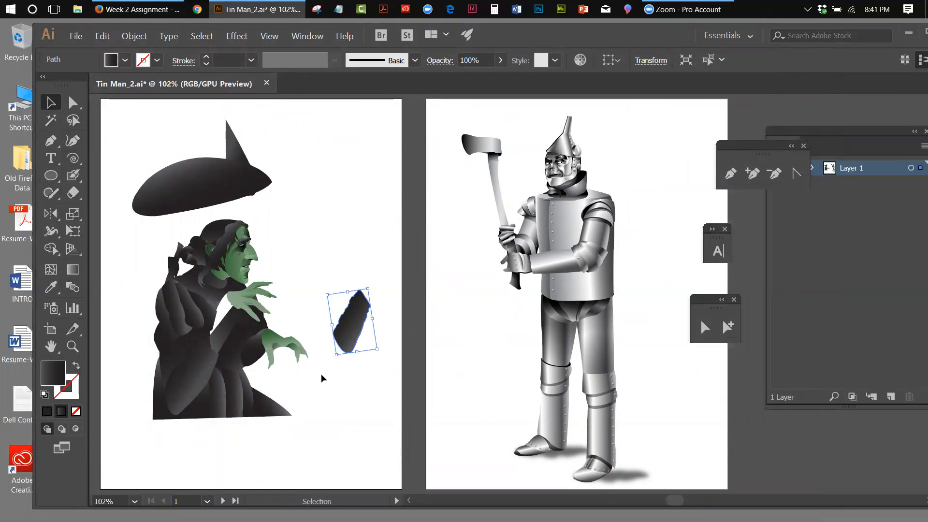
Undo the moves of the sleeve shape, hat brim and hat cone, and return to the Selection tool
{"action": "key", "text": "a"}
{"action": "key", "text": "ctrl+z"}
{"action": "key", "text": "ctrl+z"}
{"action": "key", "text": "ctrl+z"}
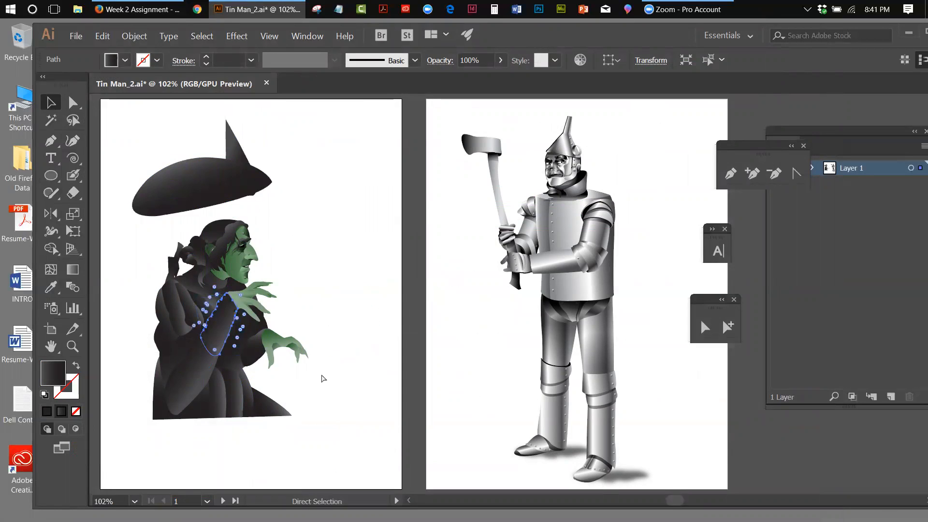
{"action": "key", "text": "ctrl+z"}
{"action": "key", "text": "v"}
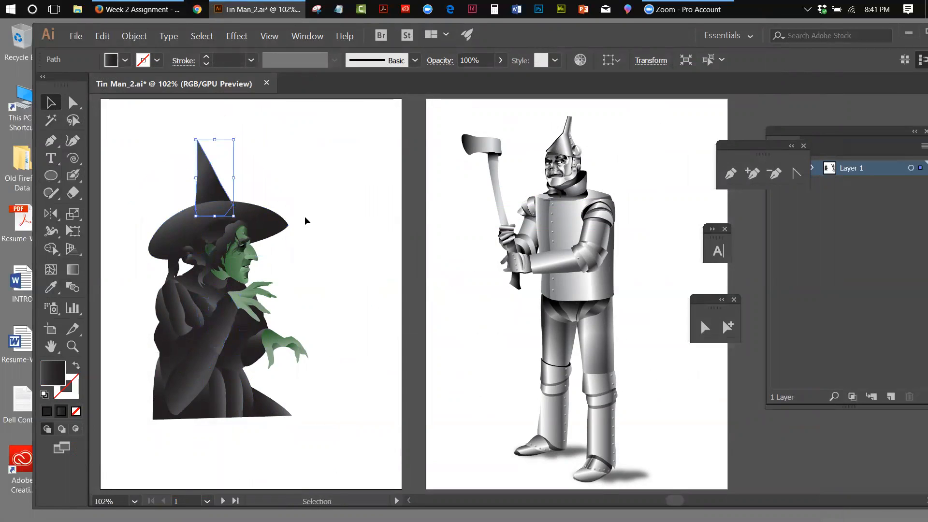
Examine the witch's separate overlapping shapes by selecting the hat brim, sleeve and lower robe pieces individually
{"action": "left_click", "coordinate": [116, 158]}
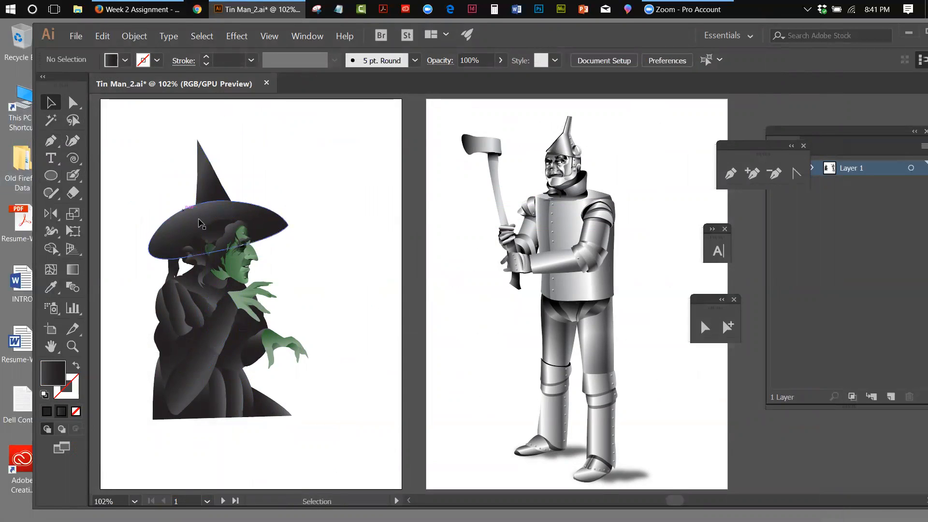
{"action": "left_click", "coordinate": [207, 222]}
{"action": "left_click", "coordinate": [186, 307]}
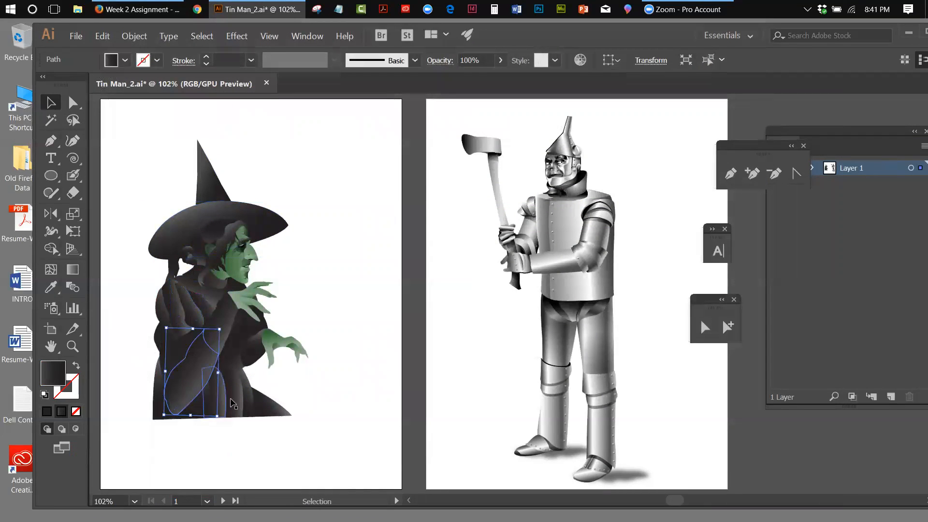
{"action": "left_click", "coordinate": [267, 413]}
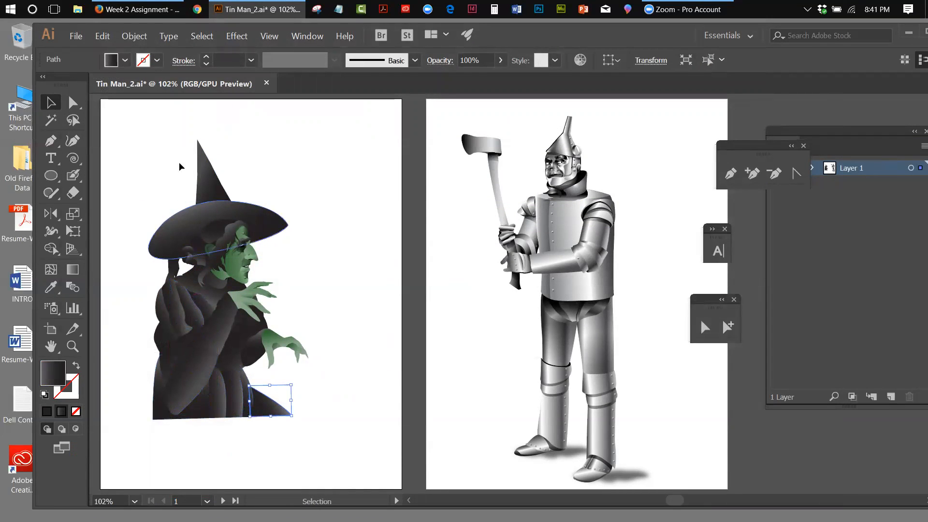
Select all of the witch's shapes and copy them, leaving the whole figure selected
{"action": "left_click_drag", "start_coordinate": [140, 146], "coordinate": [314, 436]}
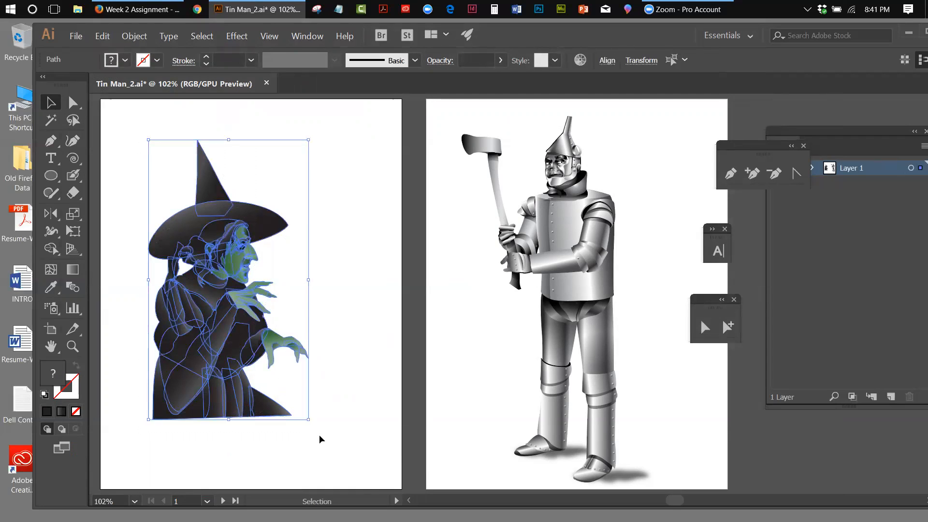
{"action": "left_click", "coordinate": [103, 36]}
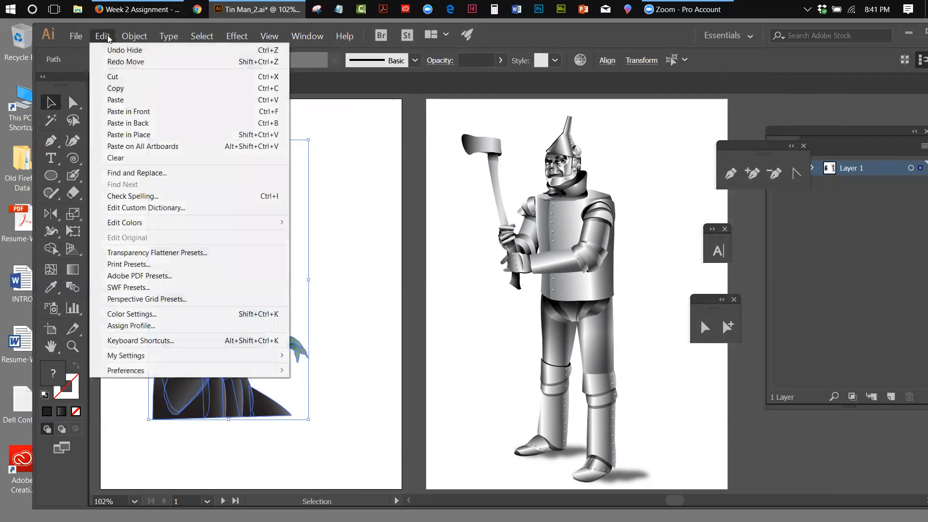
{"action": "left_click", "coordinate": [116, 88]}
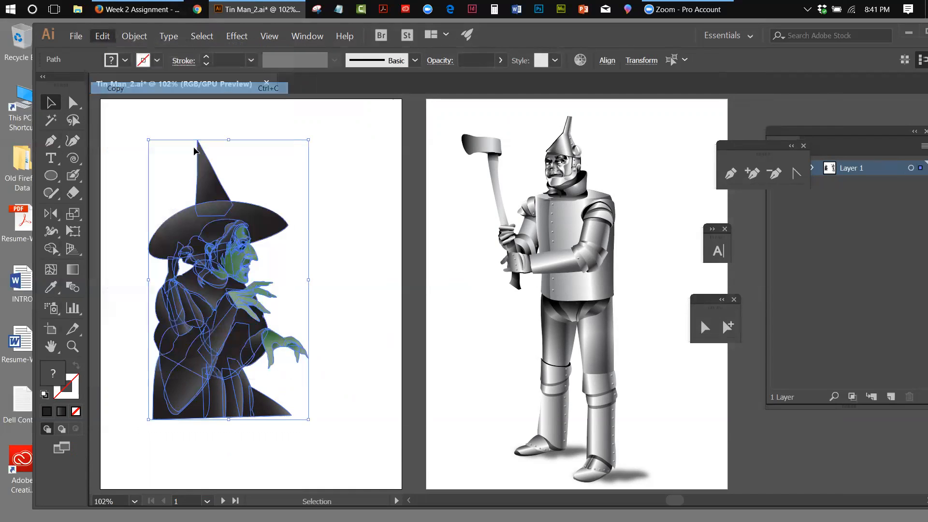
{"action": "left_click", "coordinate": [338, 163]}
{"action": "left_click_drag", "start_coordinate": [160, 151], "coordinate": [300, 459]}
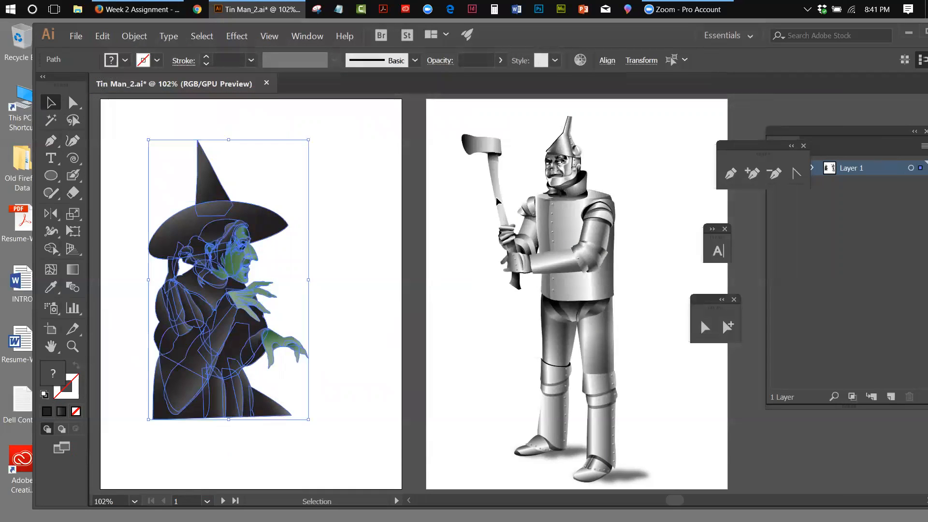
Try merging the witch's hat and robe shapes with the Shape Builder tool, and undo the merge
{"action": "left_click", "coordinate": [54, 253]}
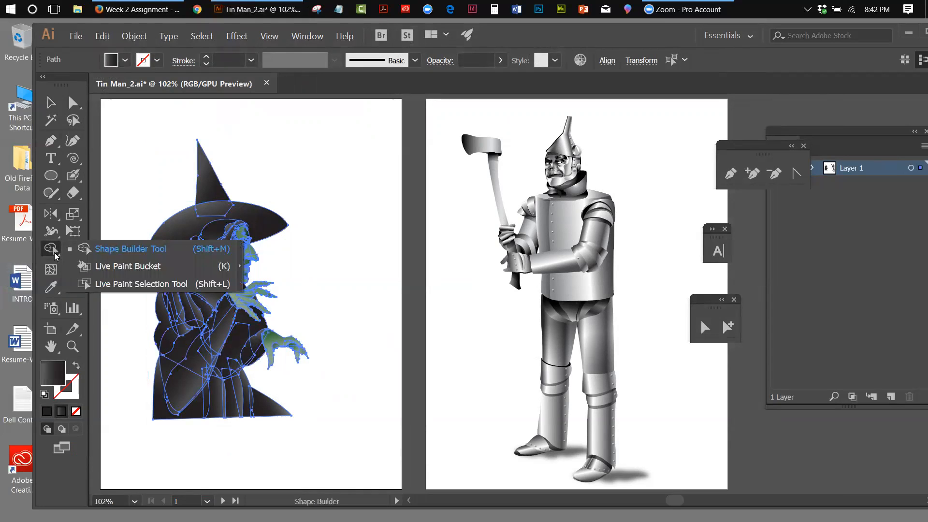
{"action": "left_click", "coordinate": [101, 250]}
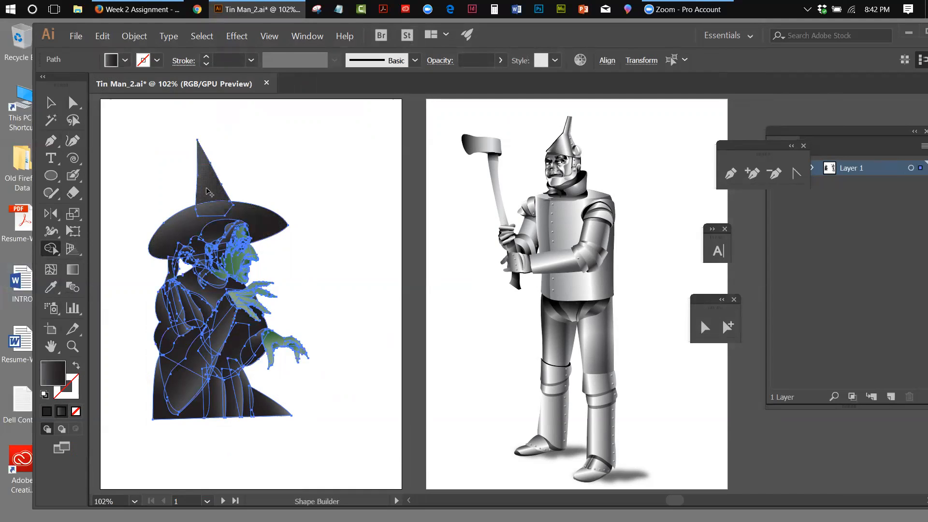
{"action": "mouse_move", "coordinate": [208, 191]}
{"action": "left_mouse_down"}
{"action": "mouse_move", "coordinate": [215, 250]}
{"action": "mouse_move", "coordinate": [201, 382]}
{"action": "mouse_move", "coordinate": [172, 396]}
{"action": "mouse_move", "coordinate": [173, 314]}
{"action": "mouse_move", "coordinate": [188, 288]}
{"action": "mouse_move", "coordinate": [211, 320]}
{"action": "mouse_move", "coordinate": [193, 329]}
{"action": "left_mouse_up"}
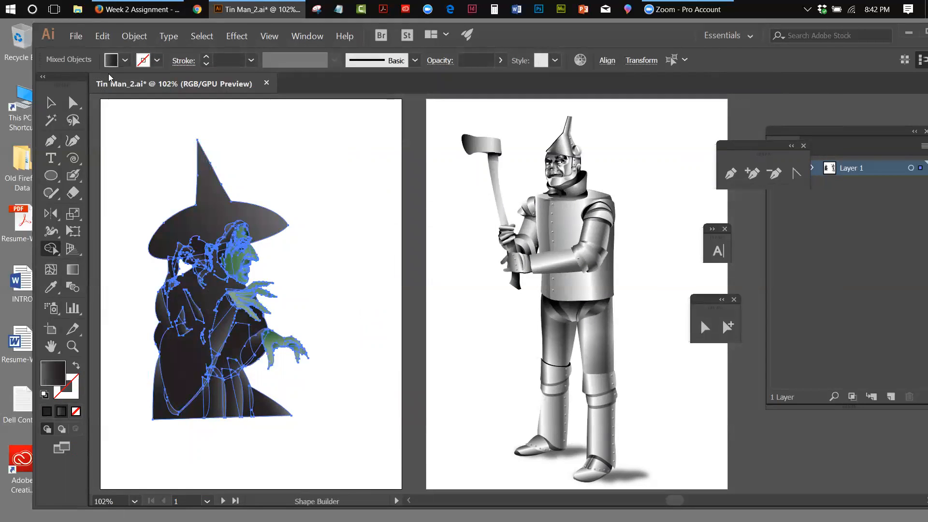
{"action": "left_click", "coordinate": [102, 36]}
{"action": "left_click", "coordinate": [119, 46]}
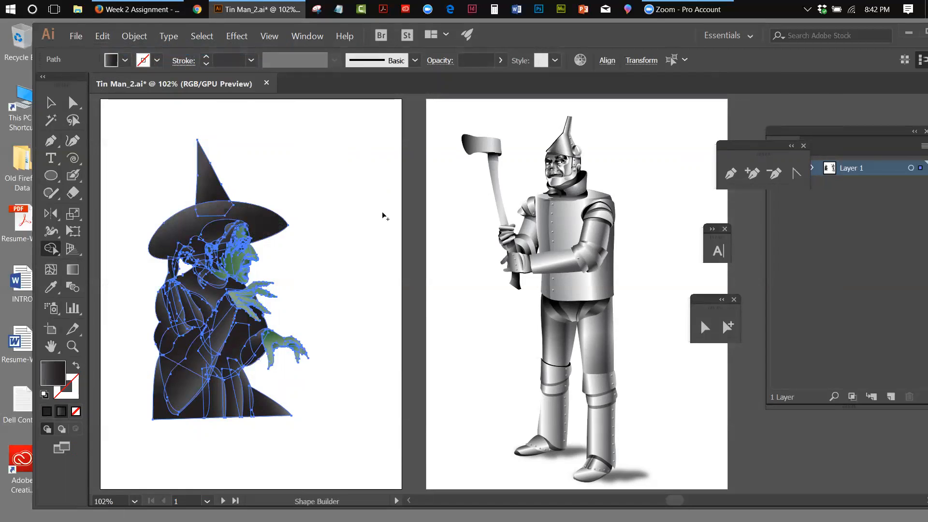
Unite all the witch's selected shapes into one silhouette with Pathfinder and deselect it, keeping the Pathfinder panel clear of the witch
{"action": "left_click", "coordinate": [313, 37]}
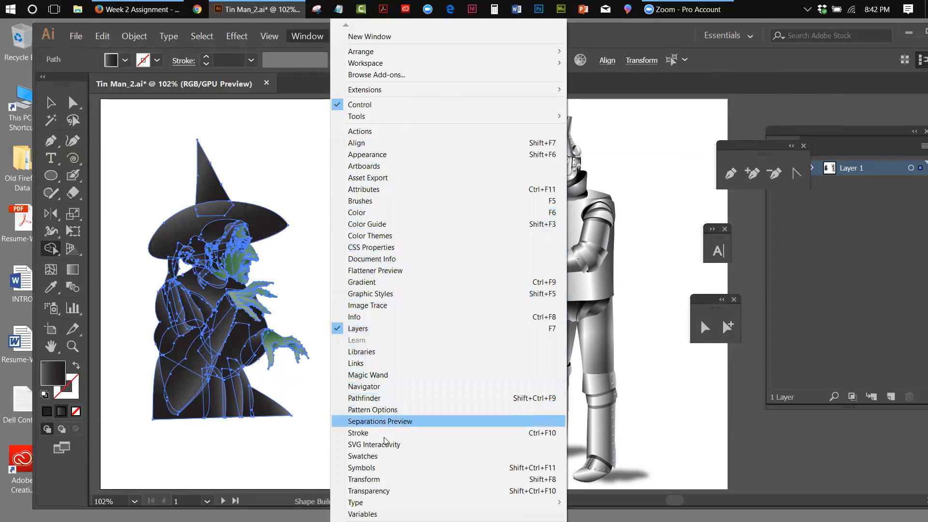
{"action": "left_click", "coordinate": [379, 398]}
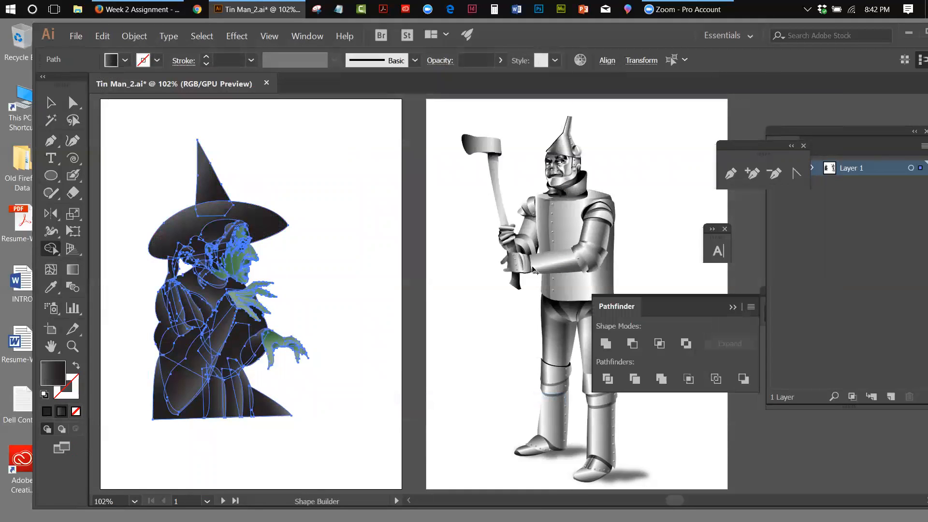
{"action": "left_click_drag", "start_coordinate": [612, 303], "coordinate": [377, 182]}
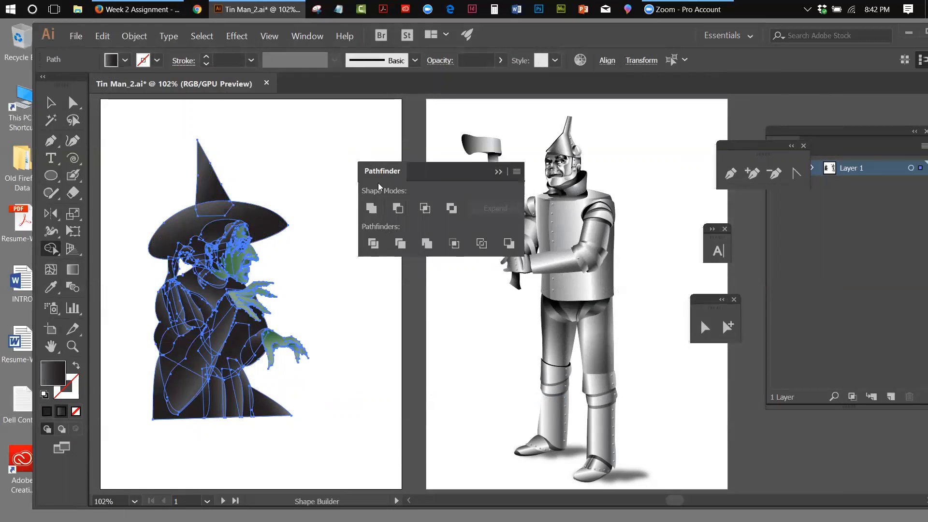
{"action": "left_click", "coordinate": [371, 209]}
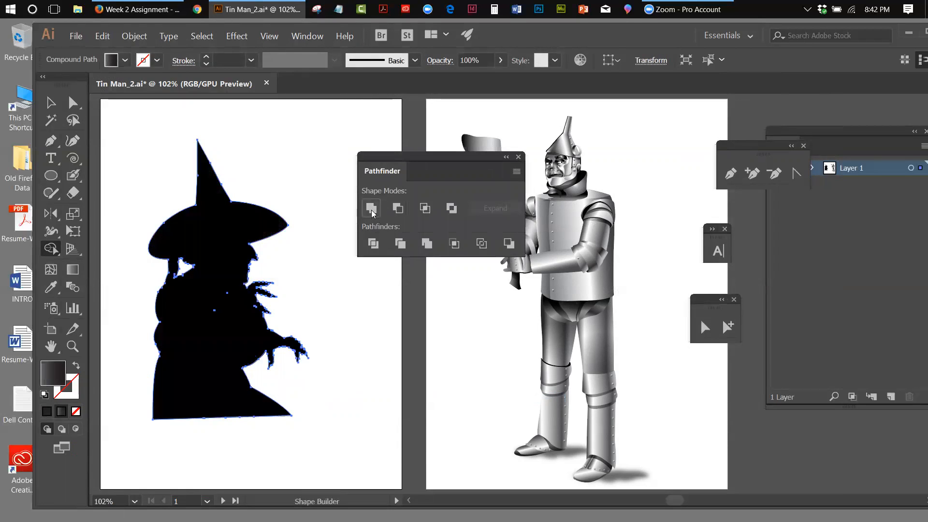
{"action": "left_click_drag", "start_coordinate": [390, 157], "coordinate": [543, 184]}
{"action": "left_click", "coordinate": [51, 102]}
{"action": "left_click", "coordinate": [384, 198]}
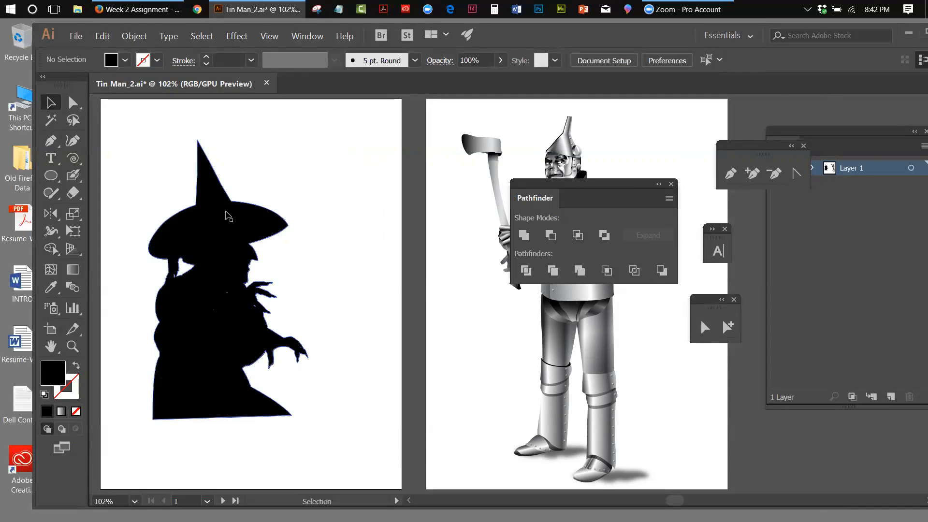
Set the witch silhouette's blending mode to Multiply, with the Transparency panel placed beside the figure
{"action": "left_click", "coordinate": [202, 195]}
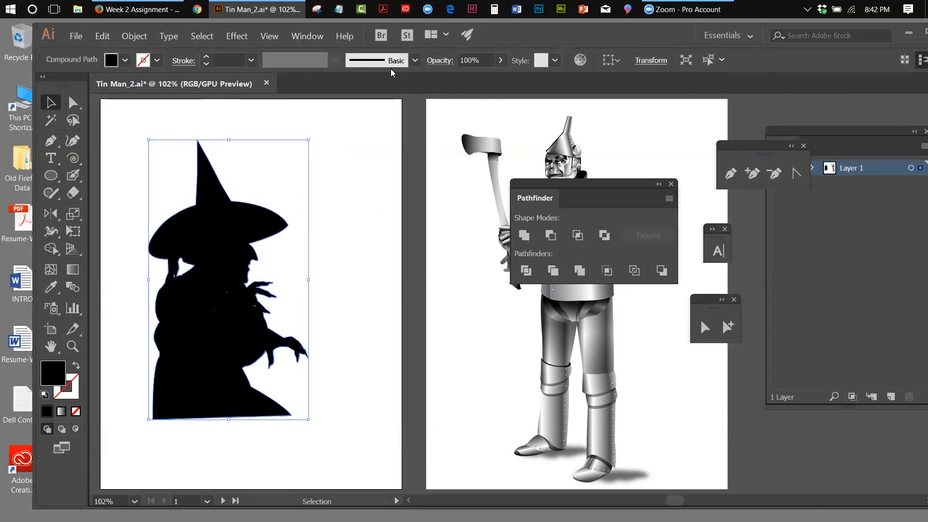
{"action": "left_click", "coordinate": [307, 36]}
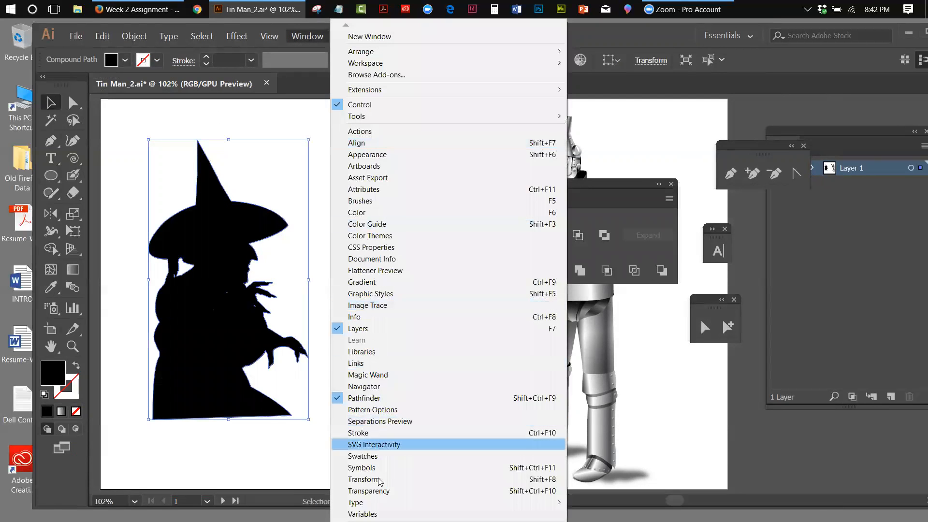
{"action": "left_click", "coordinate": [381, 491]}
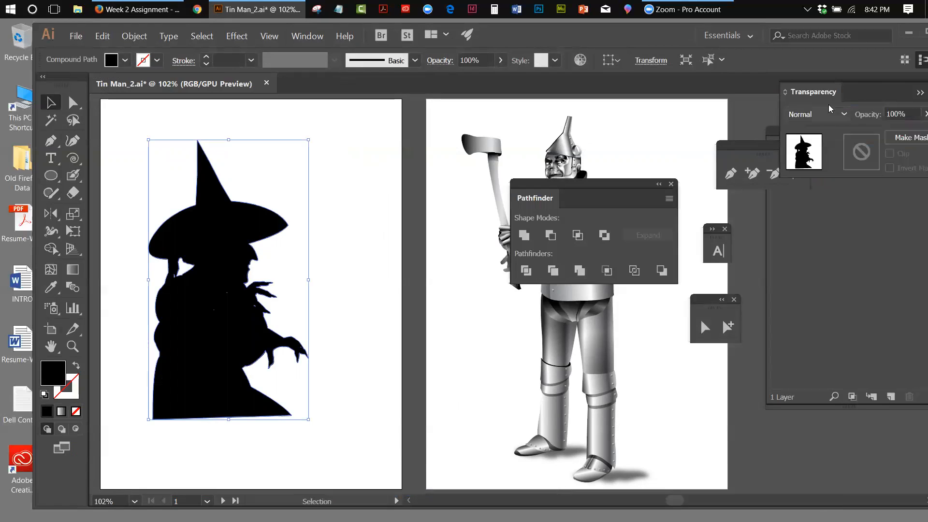
{"action": "left_click_drag", "start_coordinate": [830, 93], "coordinate": [379, 135]}
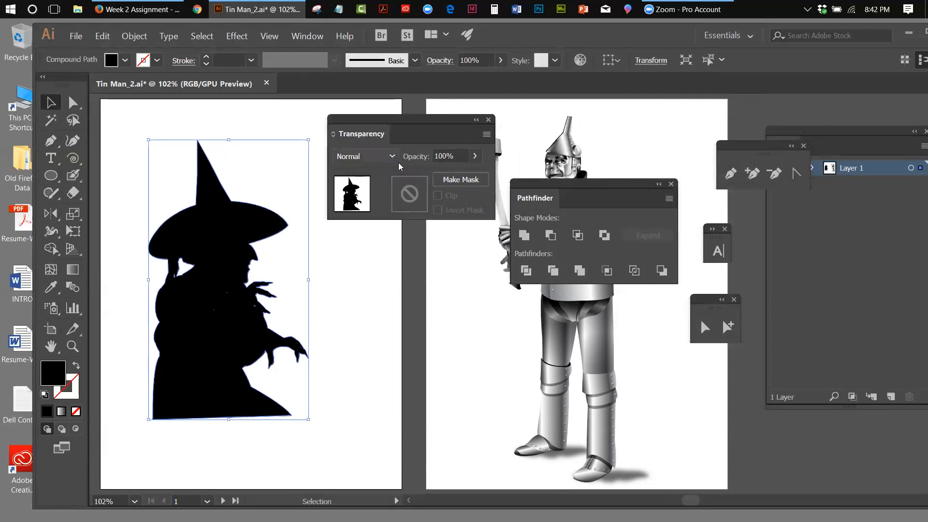
{"action": "left_click", "coordinate": [392, 156]}
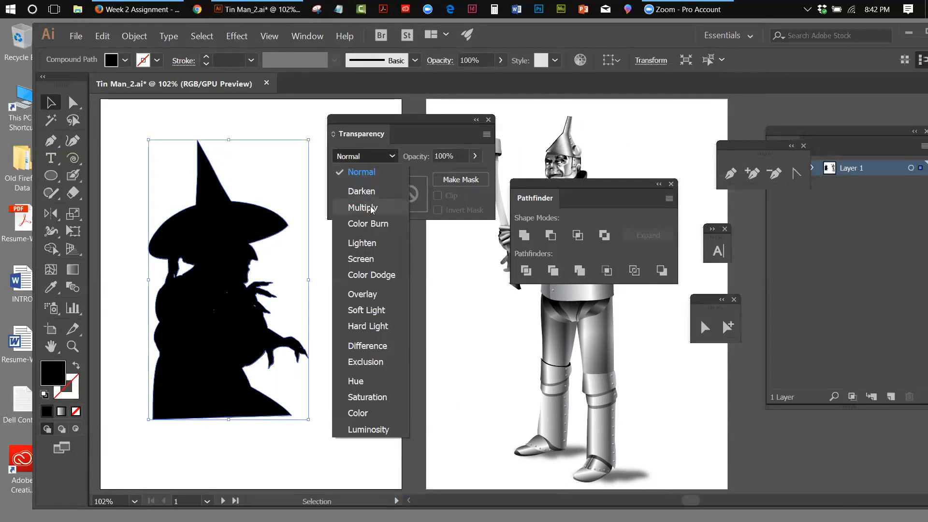
{"action": "left_click", "coordinate": [384, 205]}
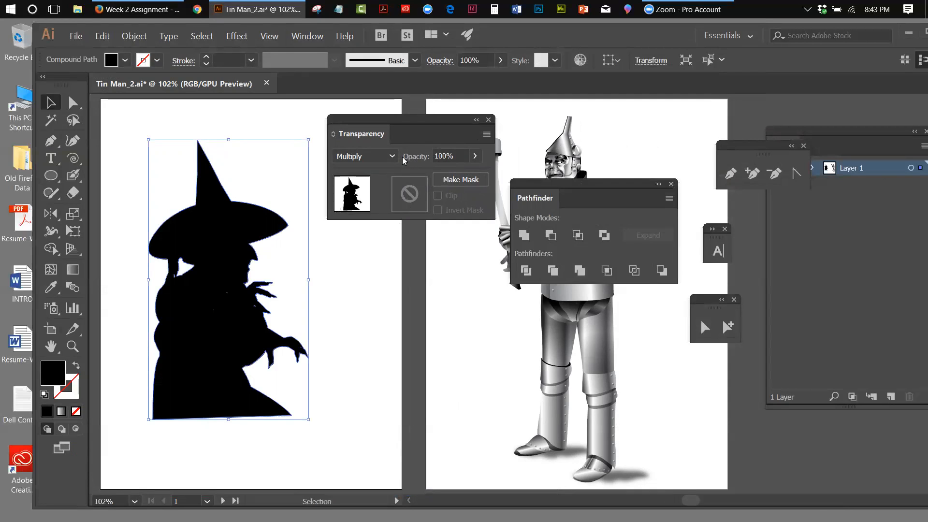
Lower the silhouette's opacity to 33% and deselect it
{"action": "left_click", "coordinate": [475, 157]}
{"action": "left_click_drag", "start_coordinate": [472, 175], "coordinate": [436, 179]}
{"action": "left_click_drag", "start_coordinate": [402, 125], "coordinate": [438, 118]}
{"action": "left_click", "coordinate": [48, 102]}
{"action": "left_click", "coordinate": [297, 116]}
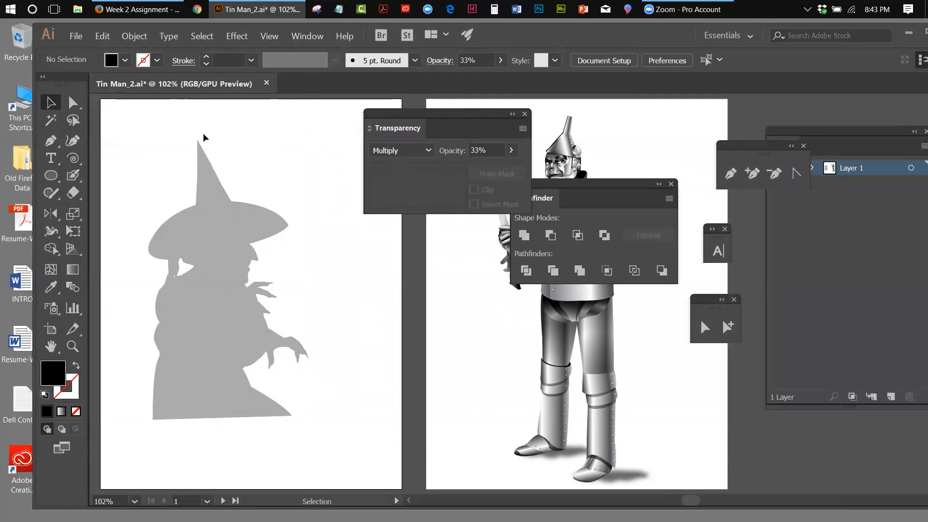
Apply a 6.6-pixel Gaussian Blur to the witch silhouette, deselect it and move the Transparency panel off the witch's artboard
{"action": "left_click", "coordinate": [241, 223]}
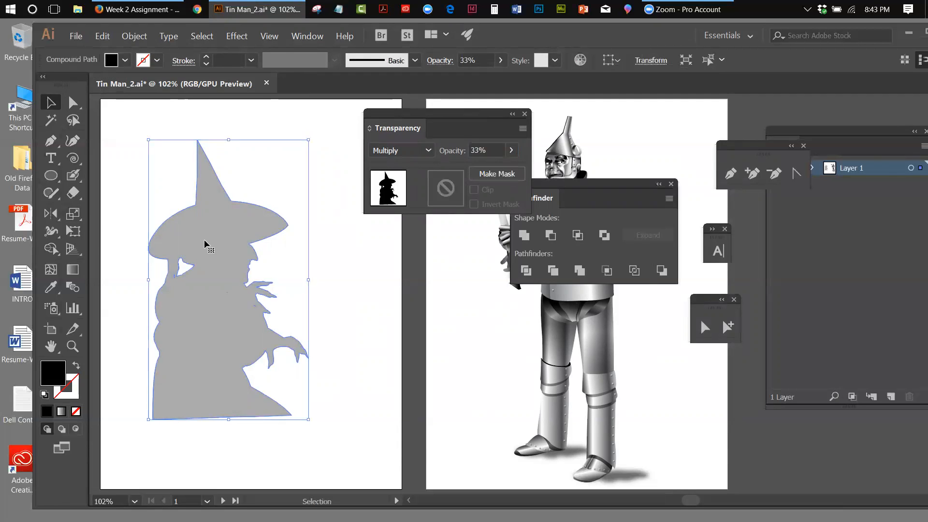
{"action": "left_click", "coordinate": [236, 36]}
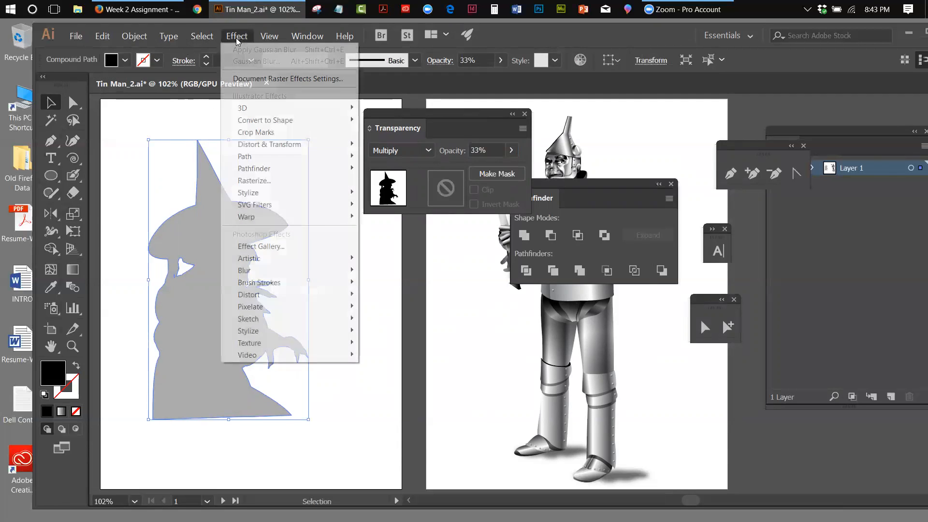
{"action": "mouse_move", "coordinate": [308, 272]}
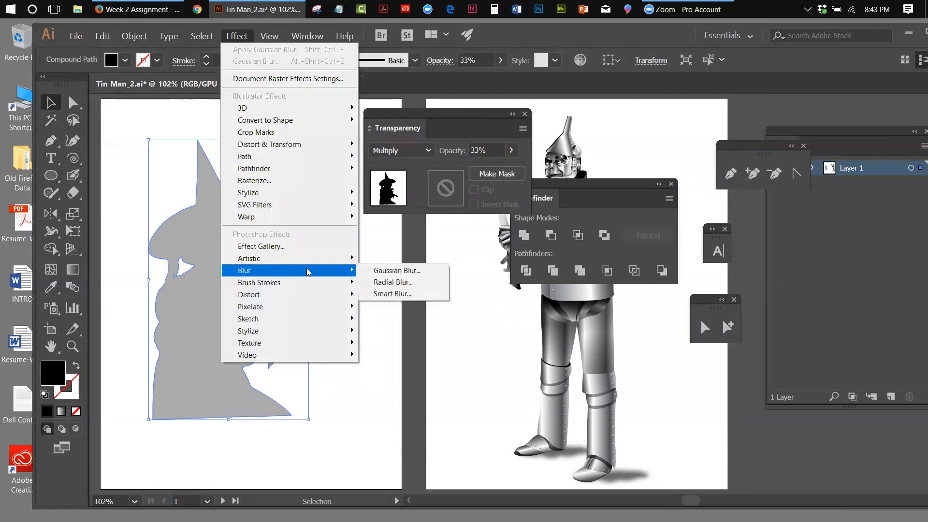
{"action": "left_click", "coordinate": [392, 272]}
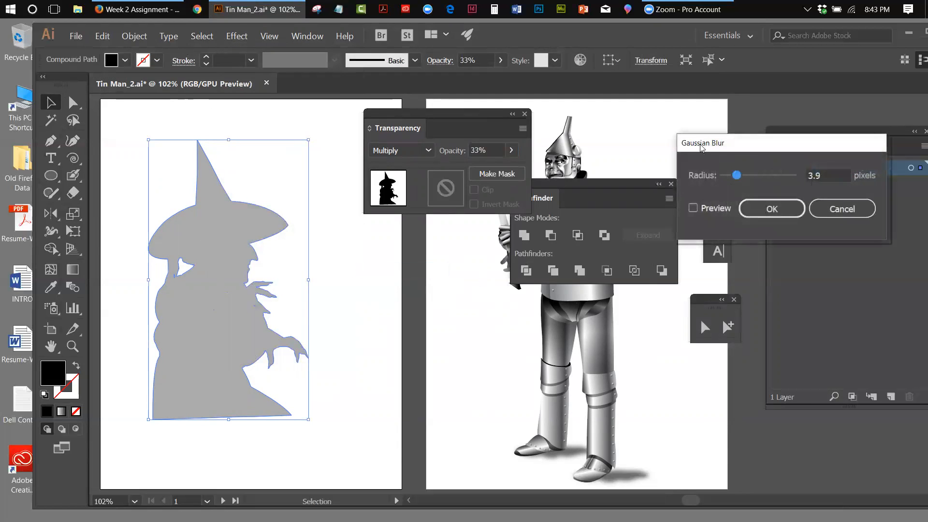
{"action": "left_click_drag", "start_coordinate": [701, 148], "coordinate": [391, 237]}
{"action": "left_click", "coordinate": [386, 297]}
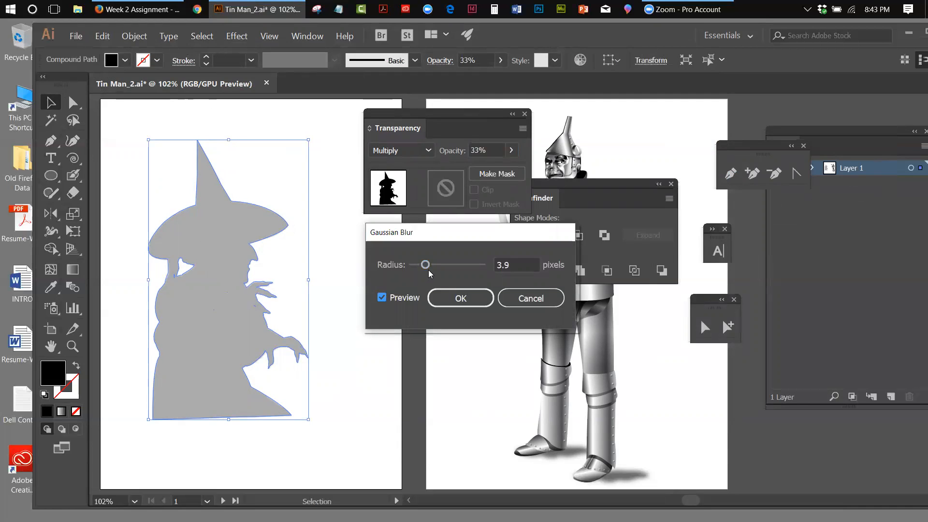
{"action": "left_click_drag", "start_coordinate": [427, 265], "coordinate": [445, 266]}
{"action": "left_click_drag", "start_coordinate": [444, 269], "coordinate": [435, 270]}
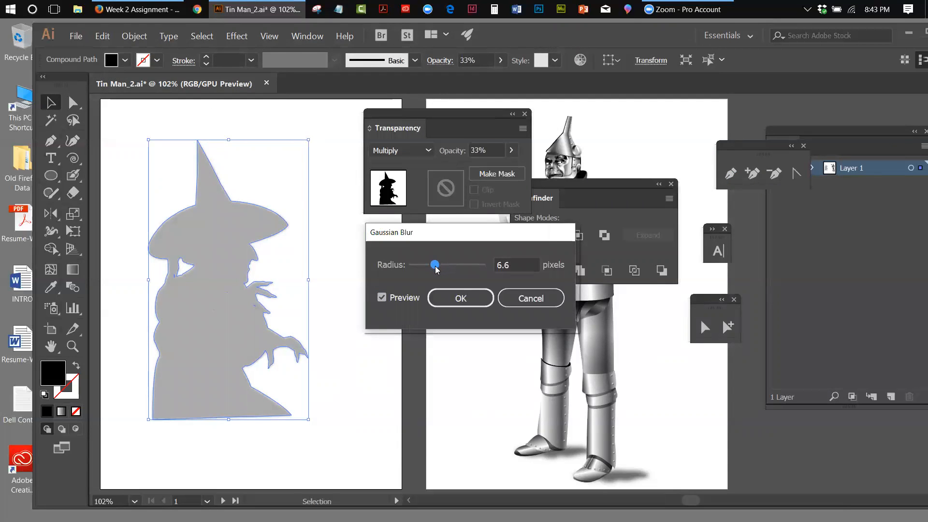
{"action": "left_click", "coordinate": [460, 297]}
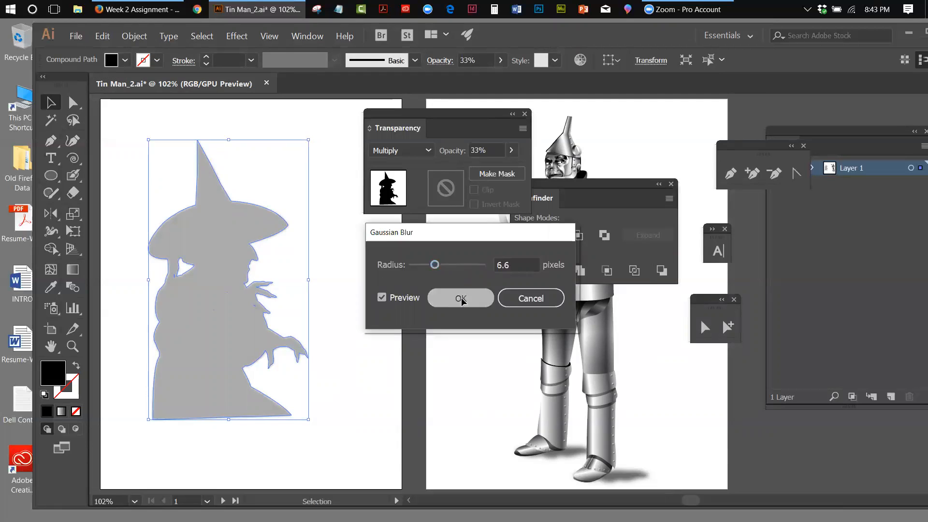
{"action": "left_click", "coordinate": [318, 210]}
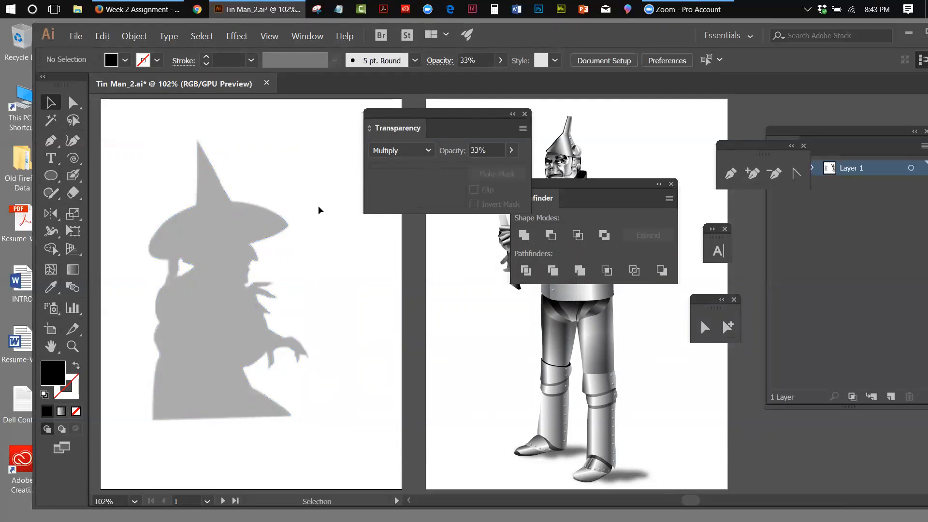
{"action": "left_click_drag", "start_coordinate": [415, 113], "coordinate": [599, 129]}
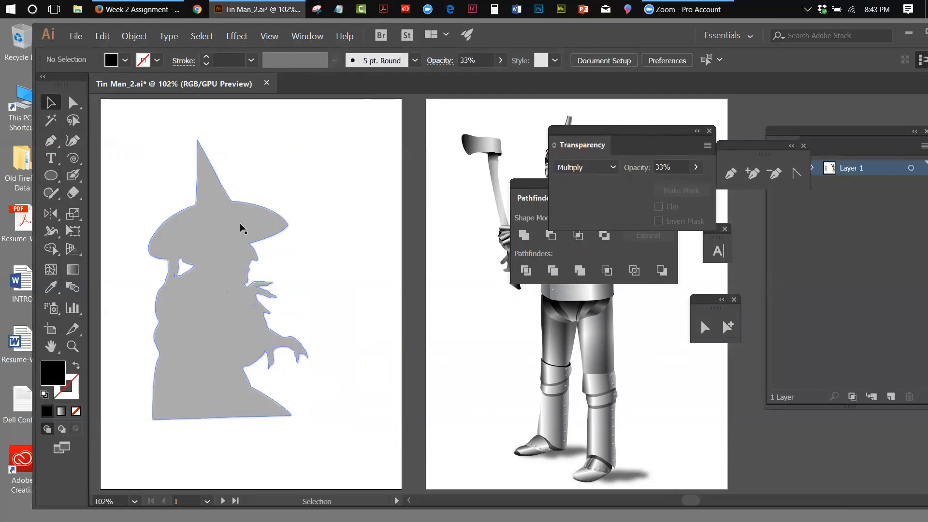
Revert Tin Man_2.ai to its saved version, discarding the silhouette changes
{"action": "left_click", "coordinate": [76, 36]}
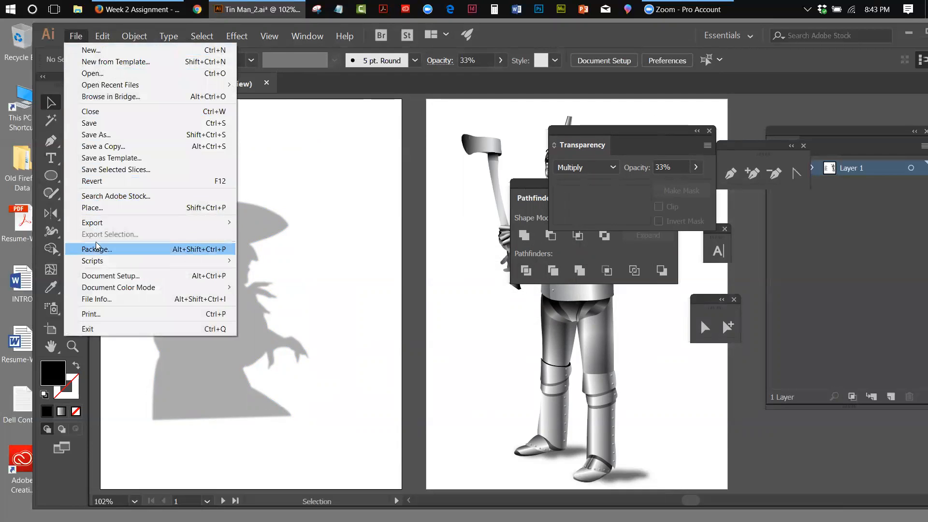
{"action": "left_click", "coordinate": [98, 181]}
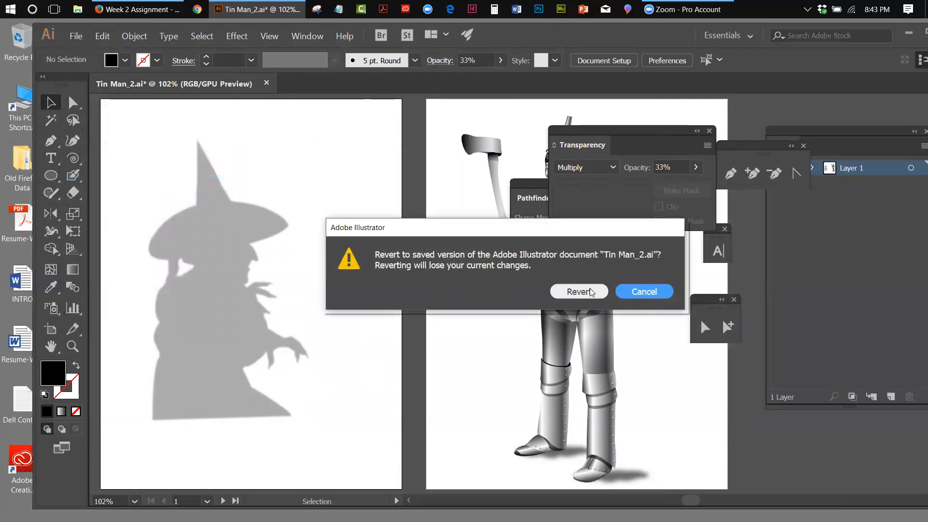
{"action": "left_click", "coordinate": [592, 290]}
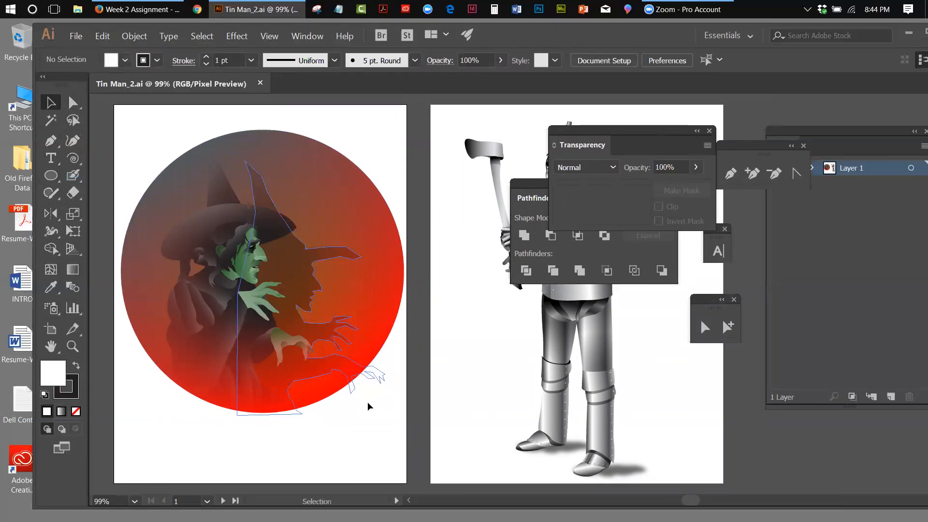
Ungroup the masked circular witch artwork and deselect its pieces
{"action": "left_click", "coordinate": [285, 254]}
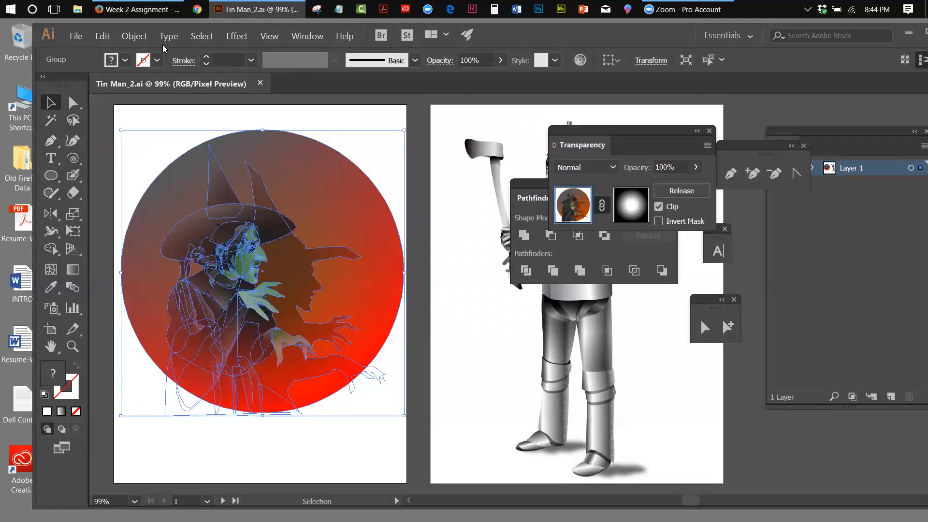
{"action": "left_click", "coordinate": [133, 36]}
{"action": "left_click", "coordinate": [138, 89]}
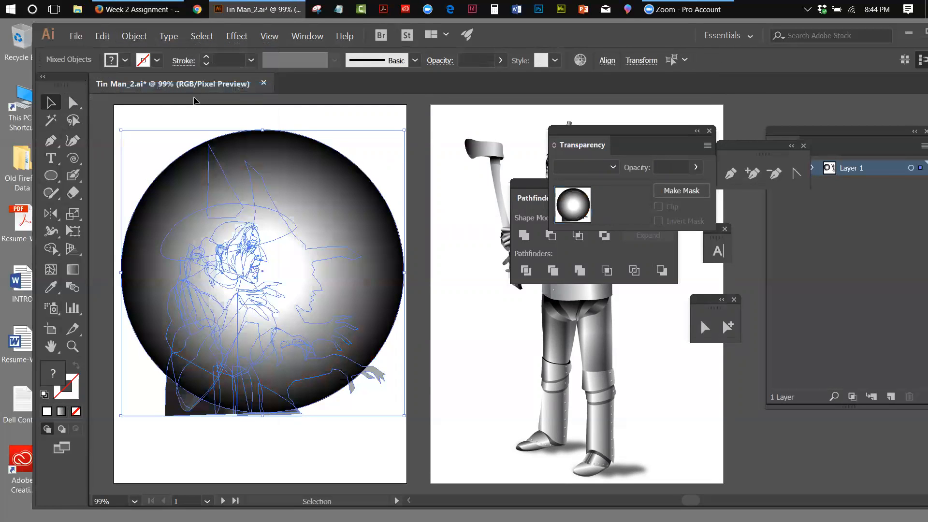
{"action": "left_click", "coordinate": [186, 121]}
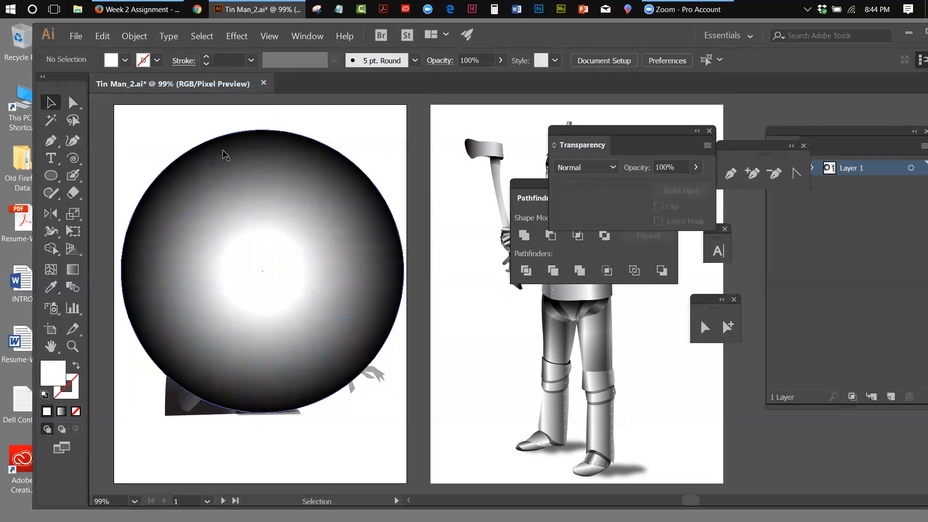
Hide the gradient circles covering the witch and her shadow
{"action": "left_click", "coordinate": [147, 213]}
{"action": "left_click", "coordinate": [138, 36]}
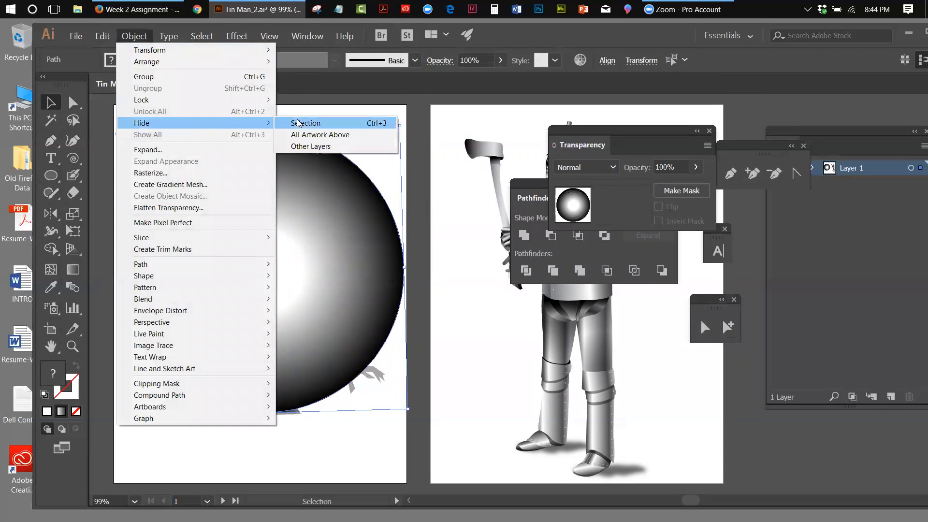
{"action": "left_click", "coordinate": [304, 123]}
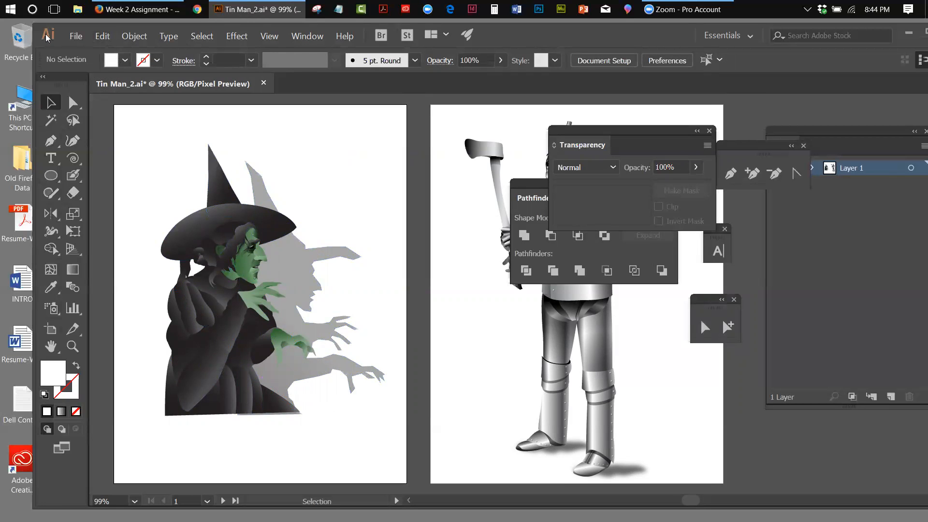
Revert the document to restore the circular witch artwork, and stack the Transparency and Pathfinder panels clear of the Tin Man
{"action": "left_click", "coordinate": [76, 36]}
{"action": "left_click", "coordinate": [93, 181]}
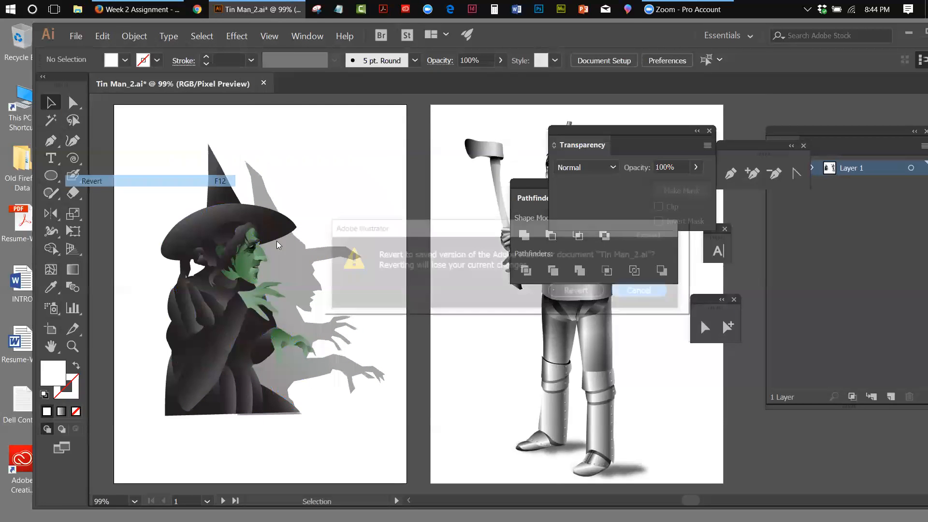
{"action": "left_click", "coordinate": [579, 291]}
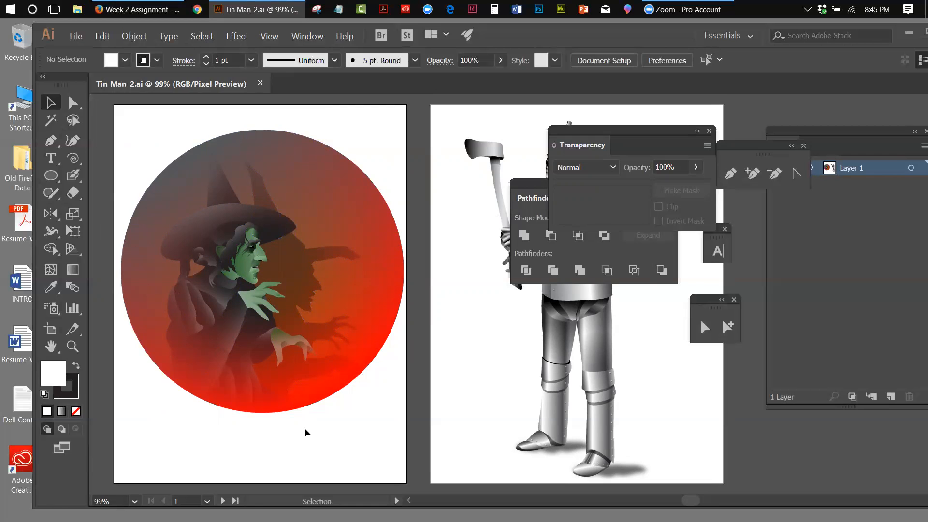
{"action": "left_click_drag", "start_coordinate": [579, 133], "coordinate": [769, 148]}
{"action": "left_click_drag", "start_coordinate": [594, 190], "coordinate": [797, 246]}
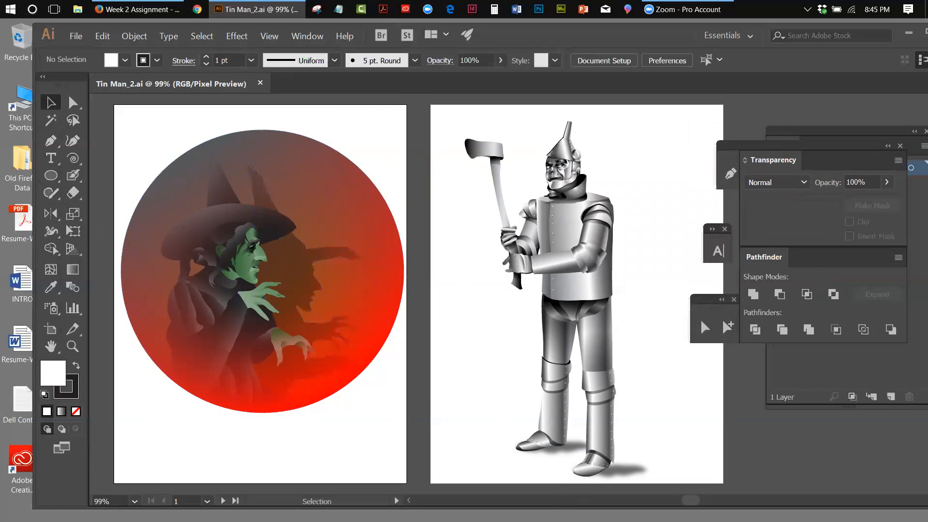
Examine the Tin Man's face, hat and collar at 600% magnification
{"action": "left_click_drag", "start_coordinate": [695, 499], "coordinate": [707, 500]}
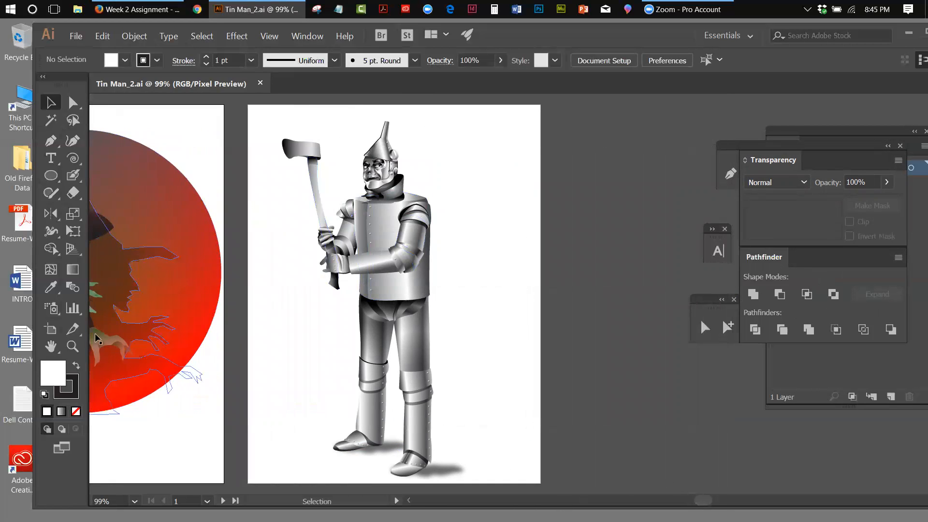
{"action": "left_click", "coordinate": [75, 342]}
{"action": "left_click", "coordinate": [384, 184]}
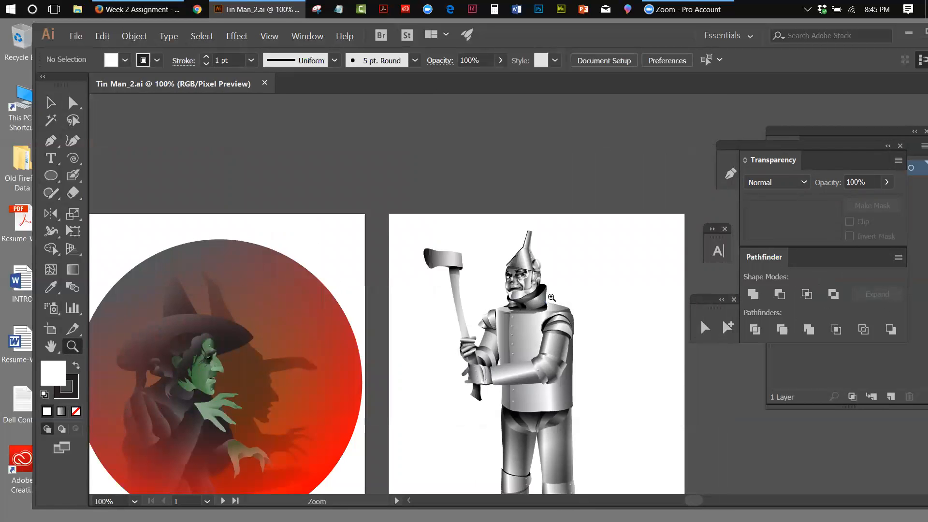
{"action": "left_click", "coordinate": [551, 290]}
{"action": "left_click", "coordinate": [527, 286]}
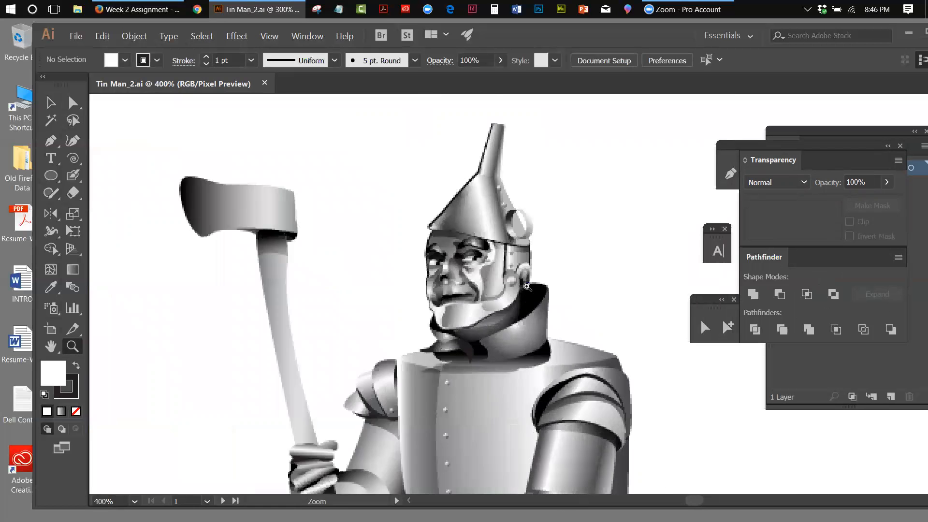
{"action": "left_click", "coordinate": [527, 287]}
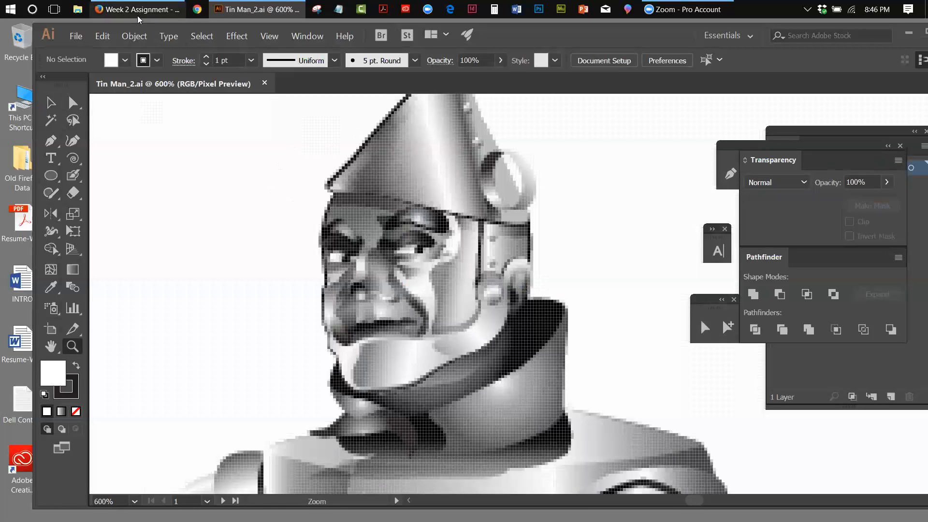
{"action": "left_click", "coordinate": [50, 103]}
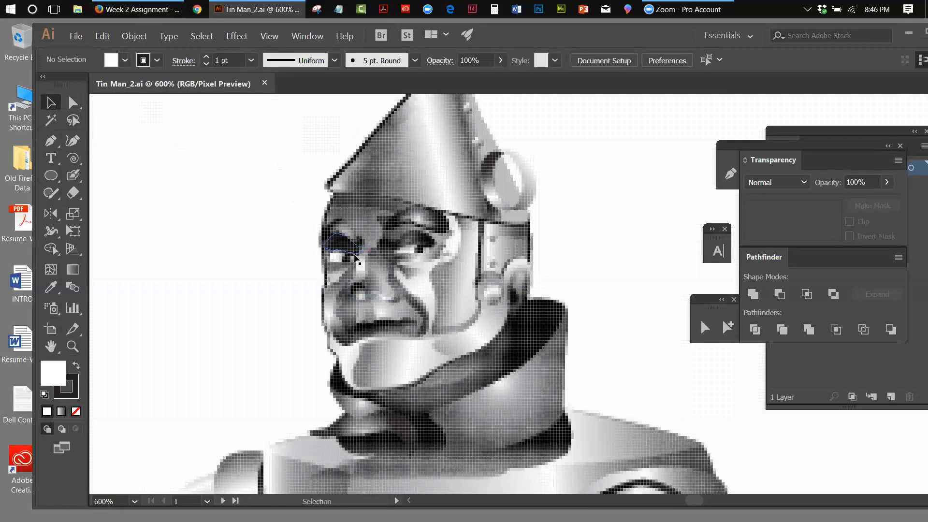
{"action": "left_click", "coordinate": [269, 37]}
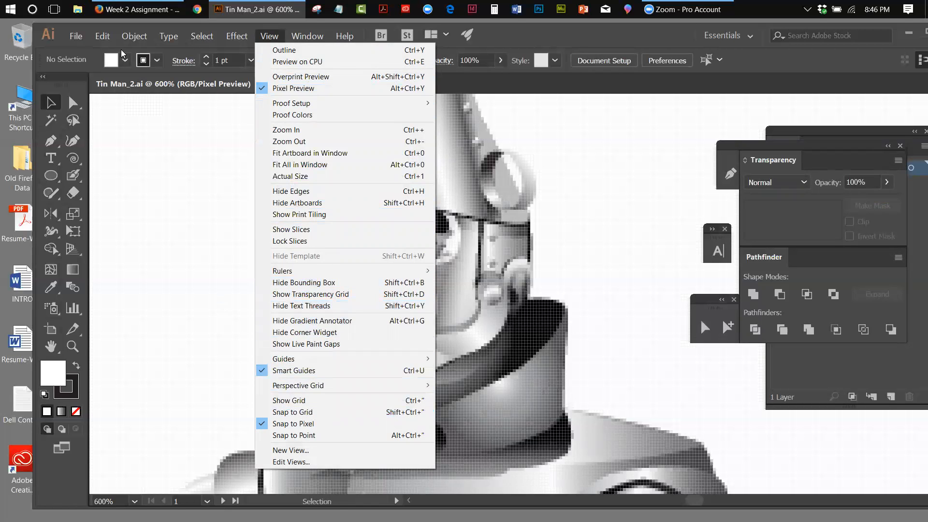
{"action": "mouse_move", "coordinate": [120, 38]}
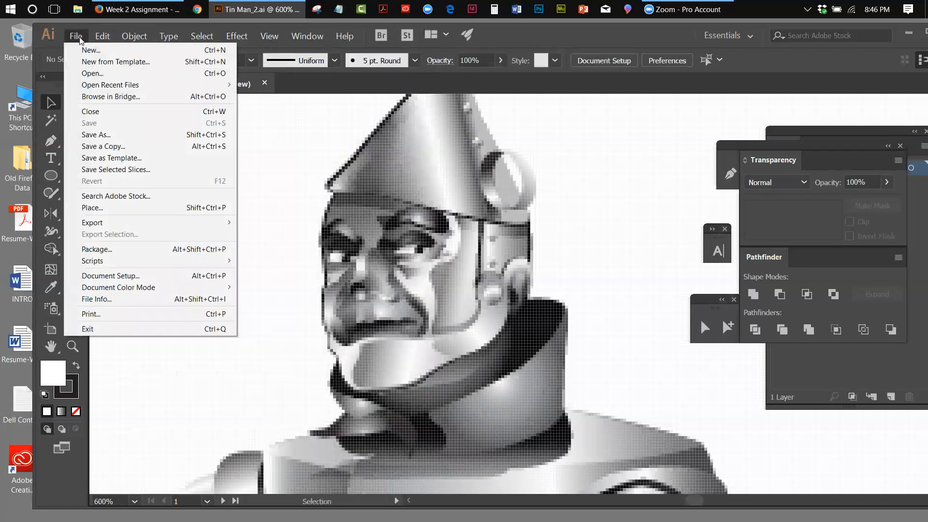
{"action": "mouse_move", "coordinate": [268, 43]}
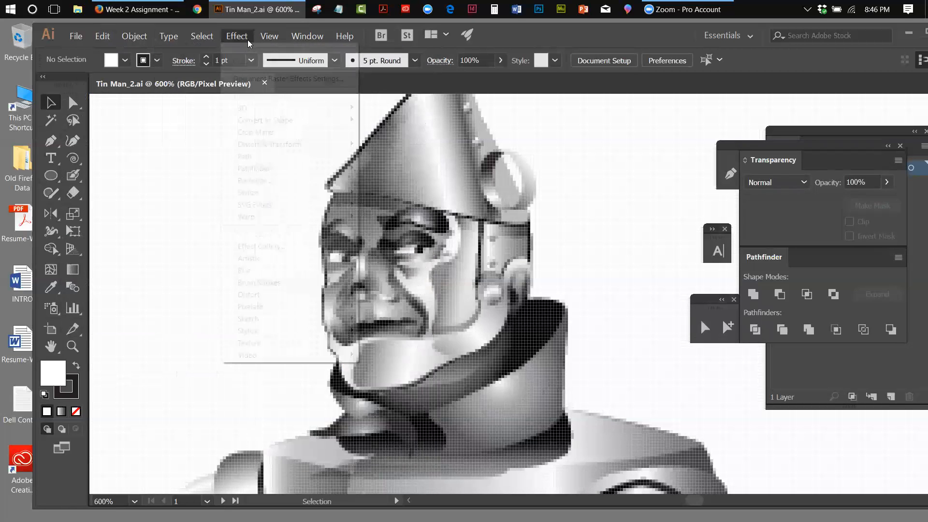
Fit the Tin Man's artboard in view and check the transparency settings of his thigh shading, torso and hat
{"action": "mouse_move", "coordinate": [202, 40]}
{"action": "left_click", "coordinate": [154, 174]}
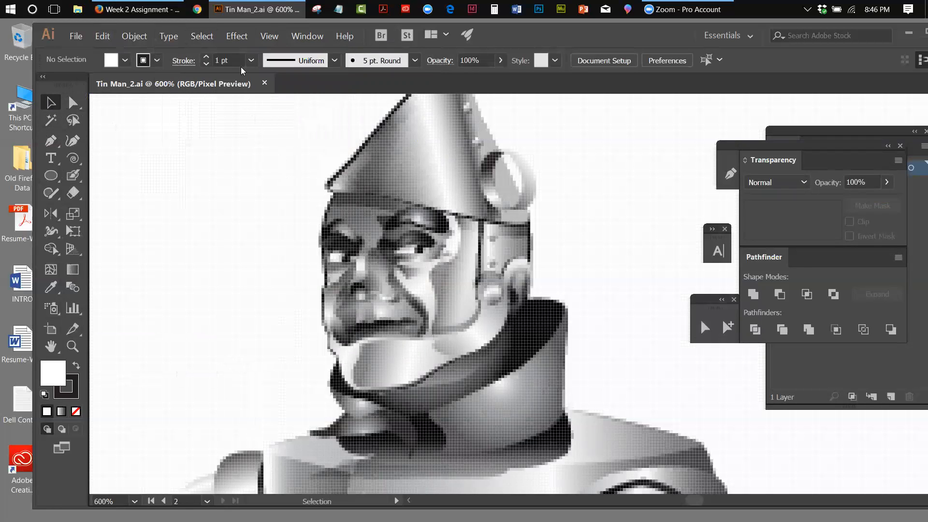
{"action": "left_click", "coordinate": [272, 38]}
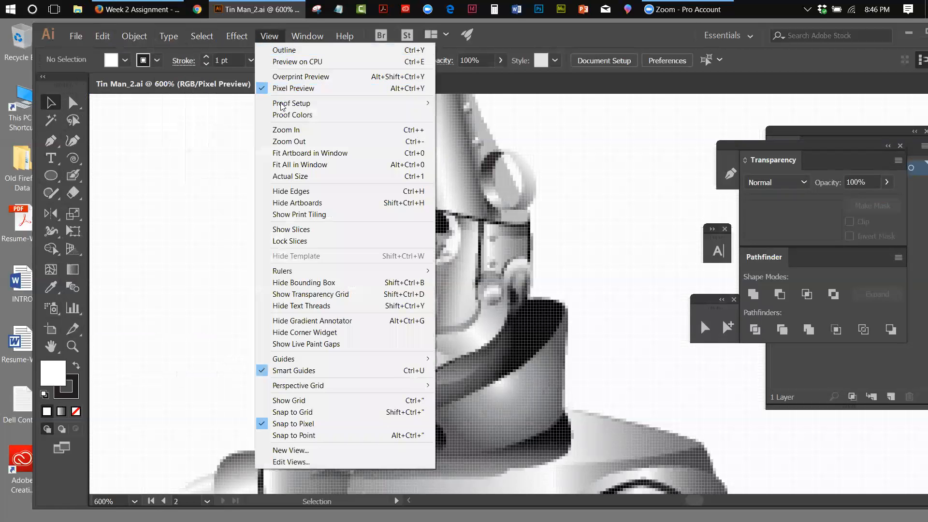
{"action": "left_click", "coordinate": [280, 155]}
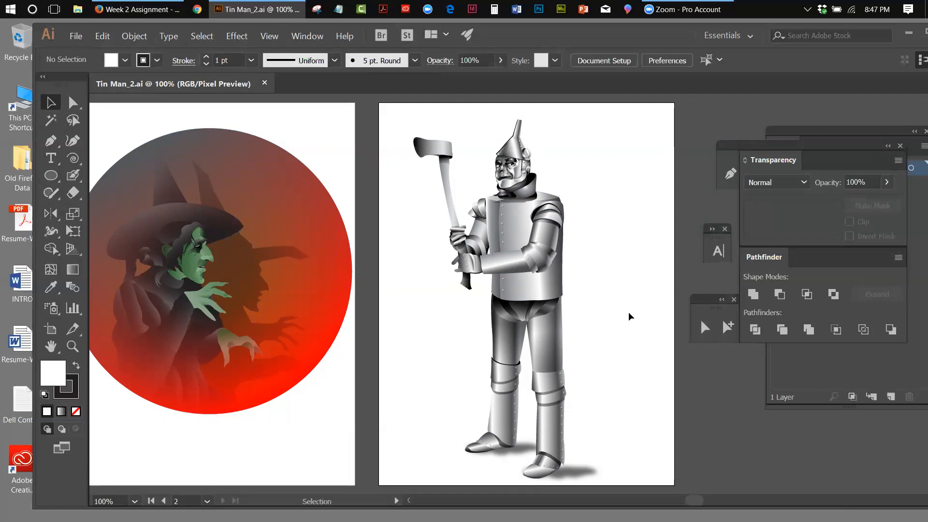
{"action": "left_click", "coordinate": [557, 342]}
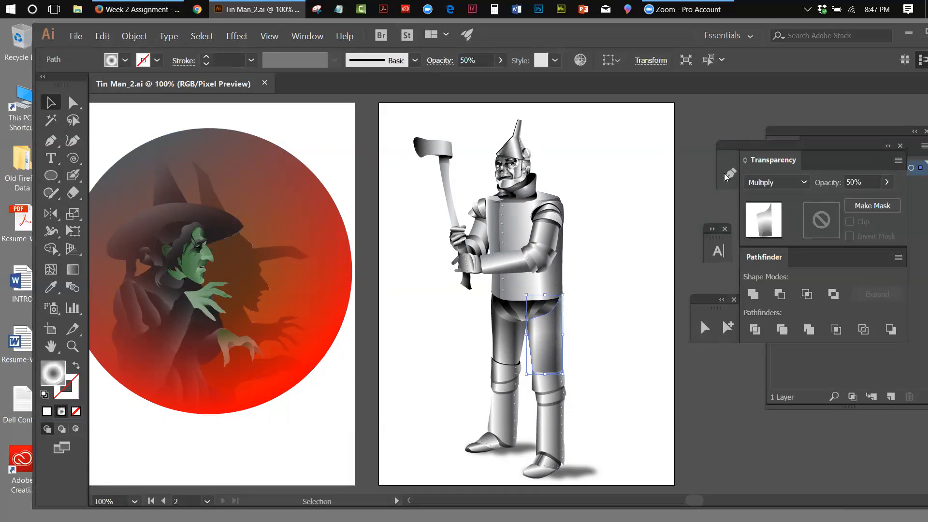
{"action": "left_click_drag", "start_coordinate": [860, 146], "coordinate": [811, 153]}
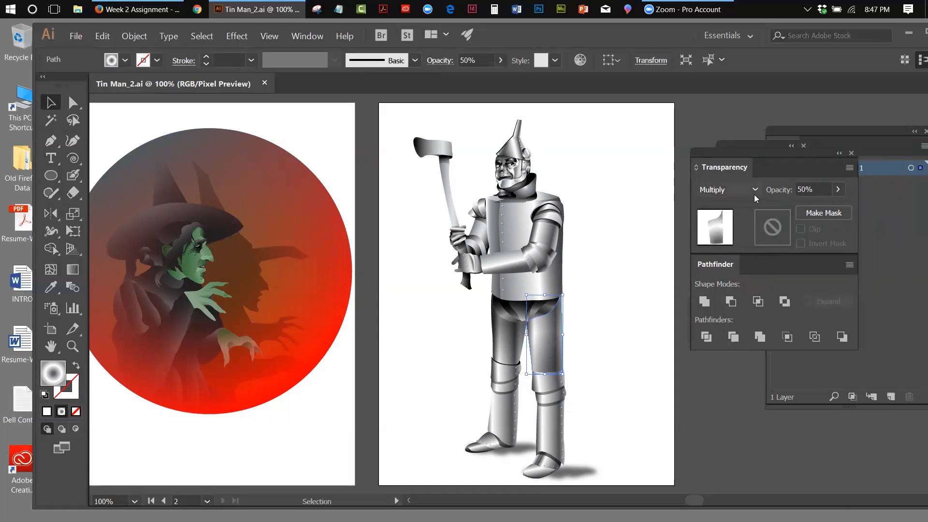
{"action": "left_click", "coordinate": [555, 276]}
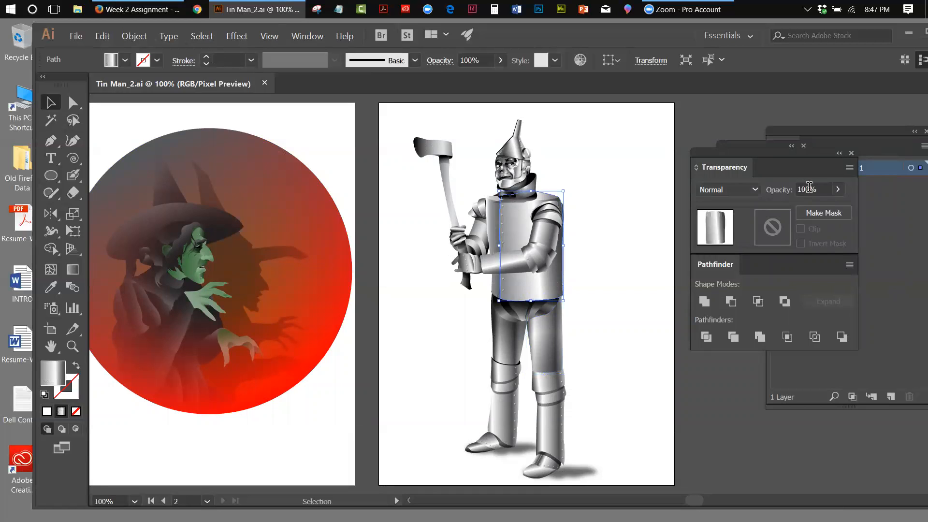
{"action": "left_click", "coordinate": [510, 152]}
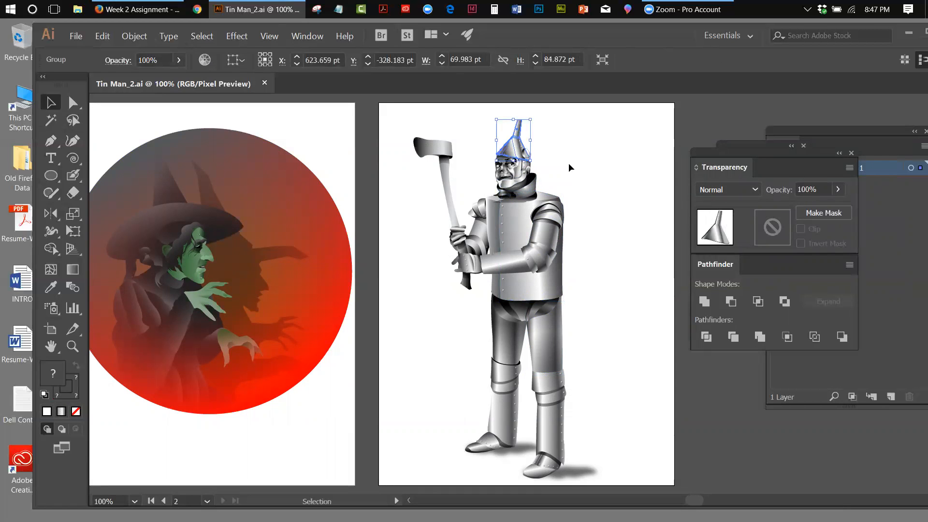
{"action": "left_click", "coordinate": [592, 145]}
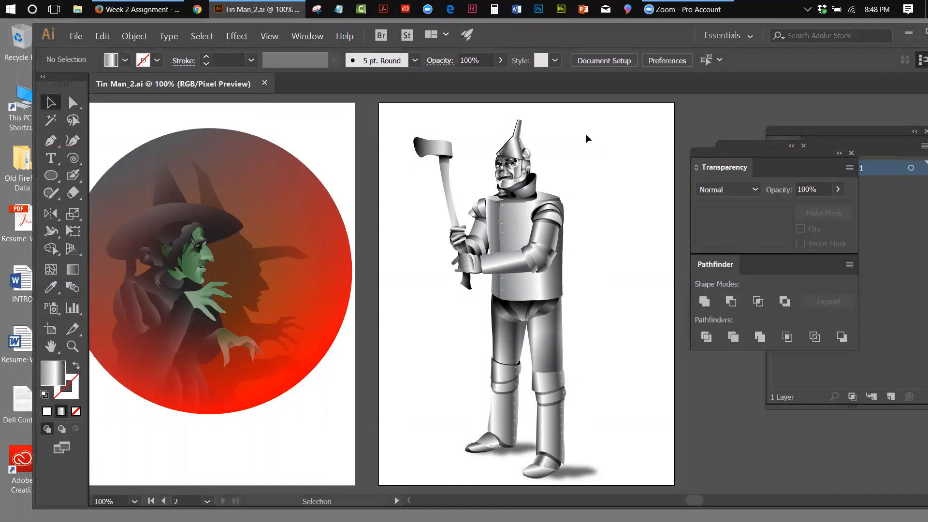
Float the direct selection tools between the two artboards and activate the Group Selection tool
{"action": "left_click_drag", "start_coordinate": [69, 94], "coordinate": [182, 108]}
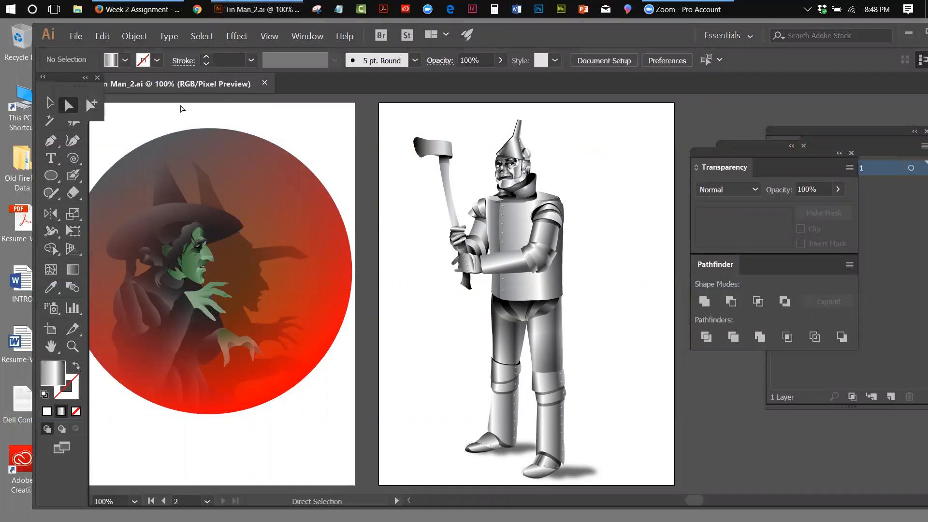
{"action": "left_click_drag", "start_coordinate": [70, 79], "coordinate": [353, 115]}
{"action": "left_click", "coordinate": [372, 142]}
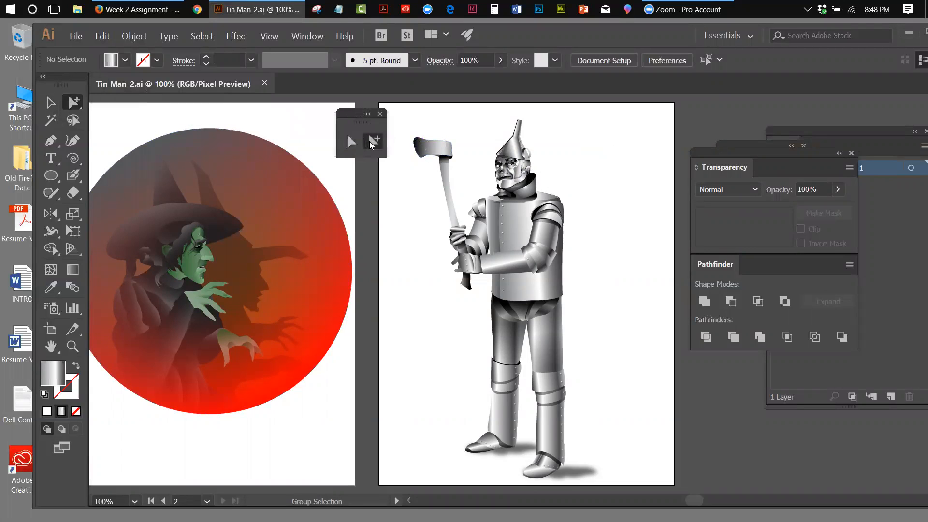
Pull the gradient pieces of the Tin Man's funnel hat apart and spread them around his head
{"action": "left_click_drag", "start_coordinate": [513, 154], "coordinate": [580, 138]}
{"action": "left_click", "coordinate": [567, 156]}
{"action": "left_click", "coordinate": [561, 143]}
{"action": "left_click_drag", "start_coordinate": [518, 141], "coordinate": [505, 119]}
{"action": "left_click_drag", "start_coordinate": [531, 152], "coordinate": [560, 168]}
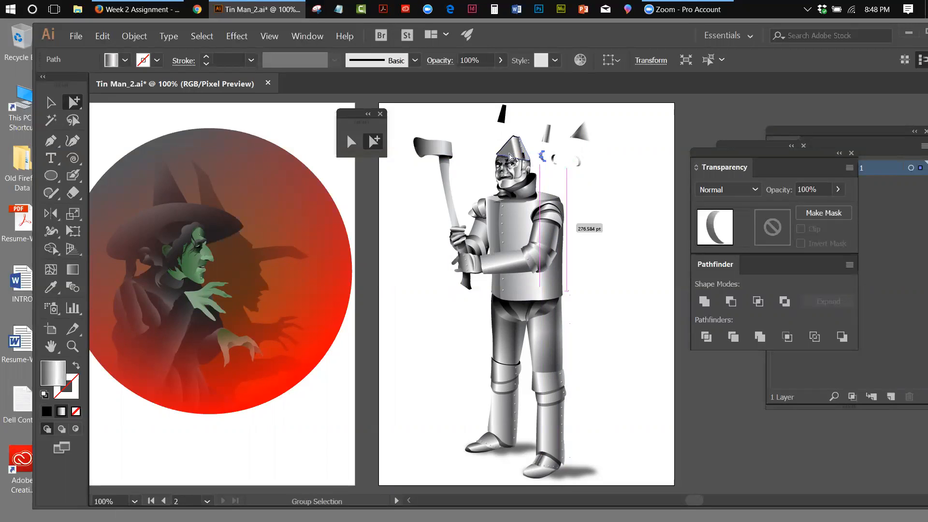
{"action": "mouse_move", "coordinate": [502, 155]}
{"action": "left_mouse_down"}
{"action": "mouse_move", "coordinate": [479, 141]}
{"action": "mouse_move", "coordinate": [536, 118]}
{"action": "mouse_move", "coordinate": [528, 109]}
{"action": "left_mouse_up"}
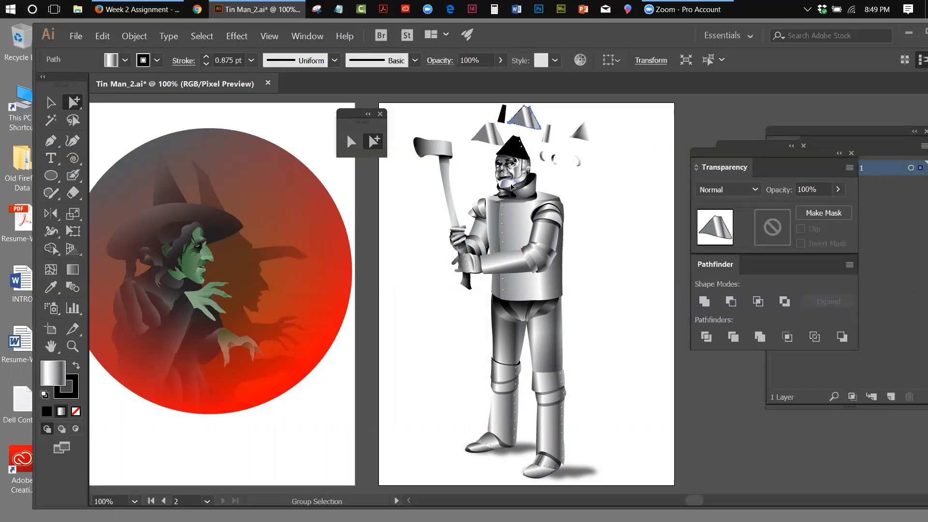
Move the shaded chin and jaw pieces off the Tin Man's face into the blank area beside him
{"action": "left_click", "coordinate": [560, 188]}
{"action": "left_click_drag", "start_coordinate": [559, 188], "coordinate": [593, 203]}
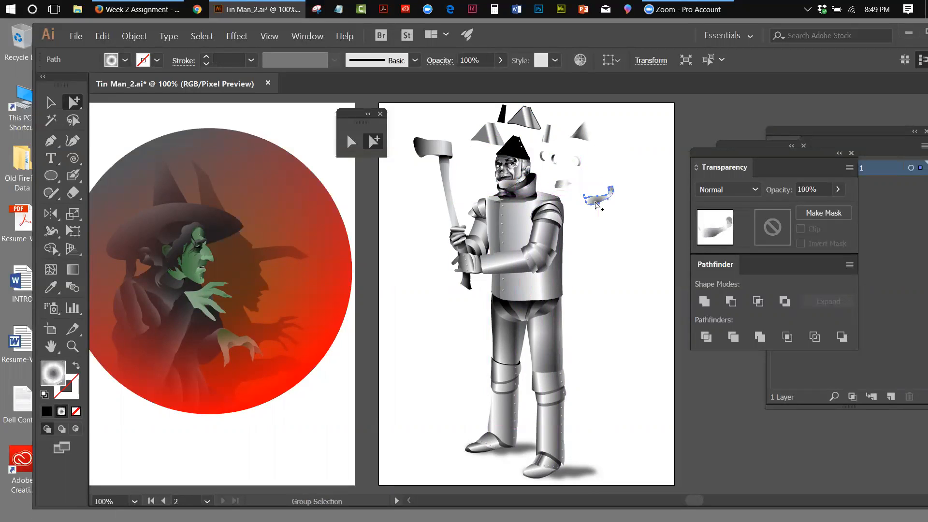
{"action": "mouse_move", "coordinate": [516, 181]}
{"action": "left_mouse_down"}
{"action": "mouse_move", "coordinate": [602, 213]}
{"action": "mouse_move", "coordinate": [606, 226]}
{"action": "mouse_move", "coordinate": [594, 228]}
{"action": "left_mouse_up"}
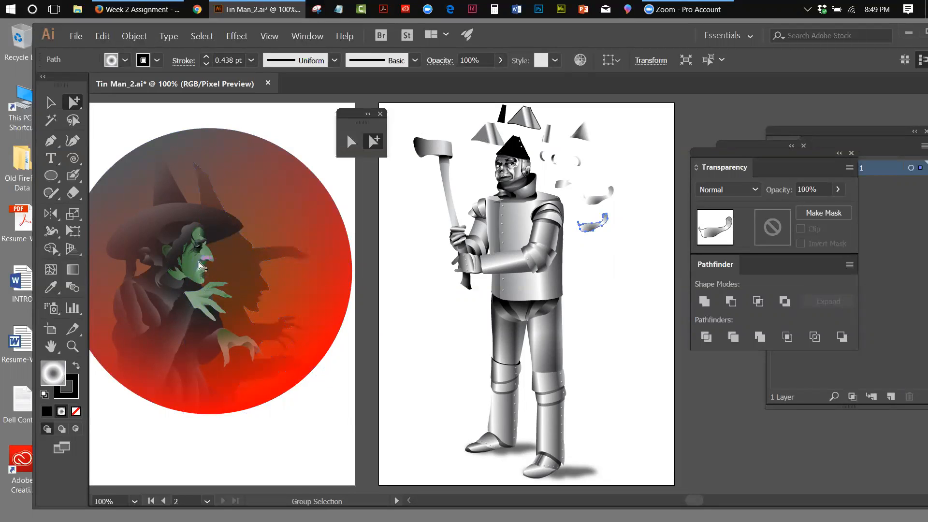
Try separating the dark shading shapes from the witch's green face with Group Selection
{"action": "mouse_move", "coordinate": [204, 251]}
{"action": "left_mouse_down"}
{"action": "mouse_move", "coordinate": [348, 145]}
{"action": "mouse_move", "coordinate": [320, 129]}
{"action": "left_mouse_up"}
{"action": "left_click", "coordinate": [215, 243]}
{"action": "mouse_move", "coordinate": [215, 243]}
{"action": "left_mouse_down"}
{"action": "mouse_move", "coordinate": [288, 220]}
{"action": "mouse_move", "coordinate": [357, 170]}
{"action": "mouse_move", "coordinate": [339, 172]}
{"action": "left_mouse_up"}
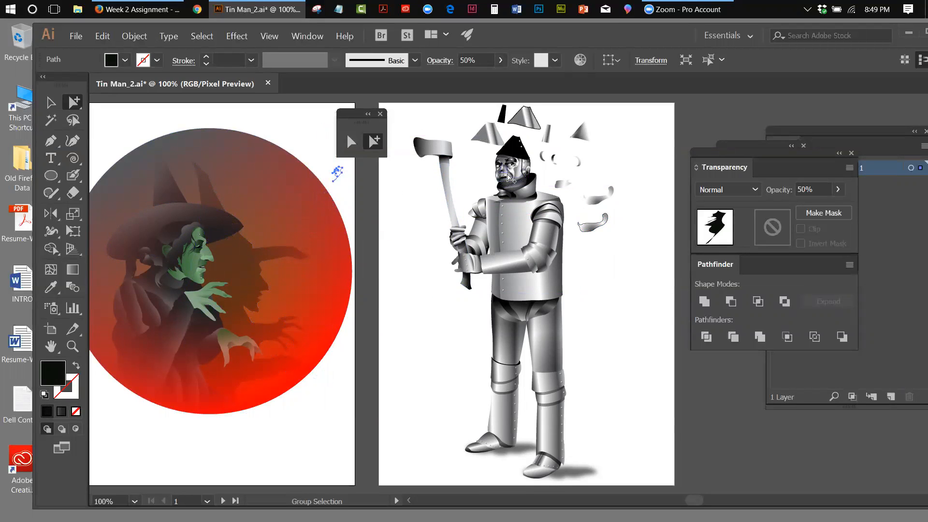
Detach the Tin Man's semi-transparent facial shading pieces and the gradient base of his face
{"action": "mouse_move", "coordinate": [518, 175]}
{"action": "left_mouse_down"}
{"action": "mouse_move", "coordinate": [555, 208]}
{"action": "mouse_move", "coordinate": [594, 266]}
{"action": "left_mouse_up"}
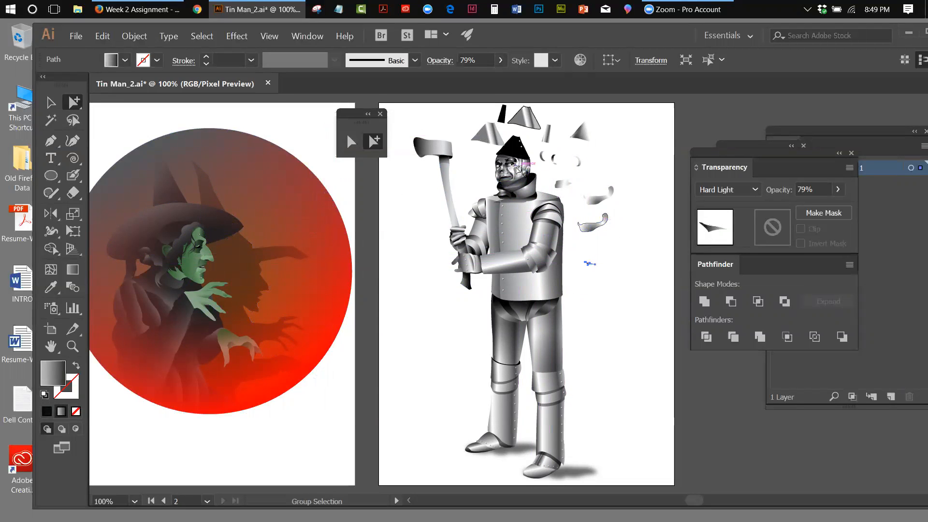
{"action": "left_click_drag", "start_coordinate": [516, 172], "coordinate": [599, 167]}
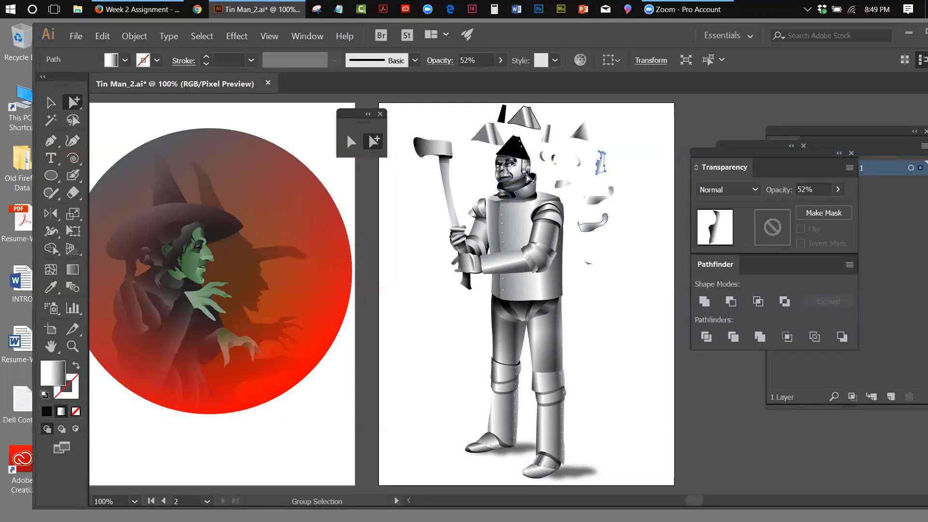
{"action": "left_click_drag", "start_coordinate": [519, 177], "coordinate": [431, 194]}
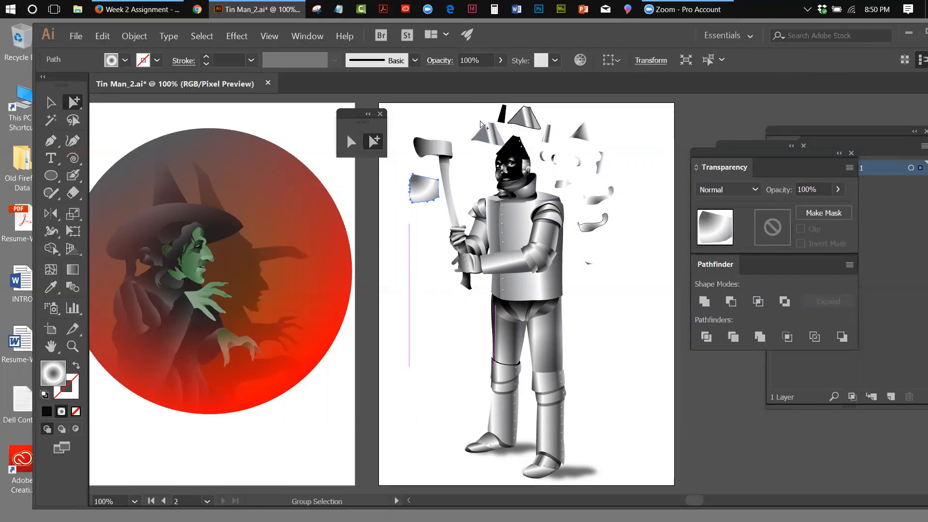
Revert the document to its saved version to restore the dismantled hat and faces
{"action": "left_click", "coordinate": [76, 37]}
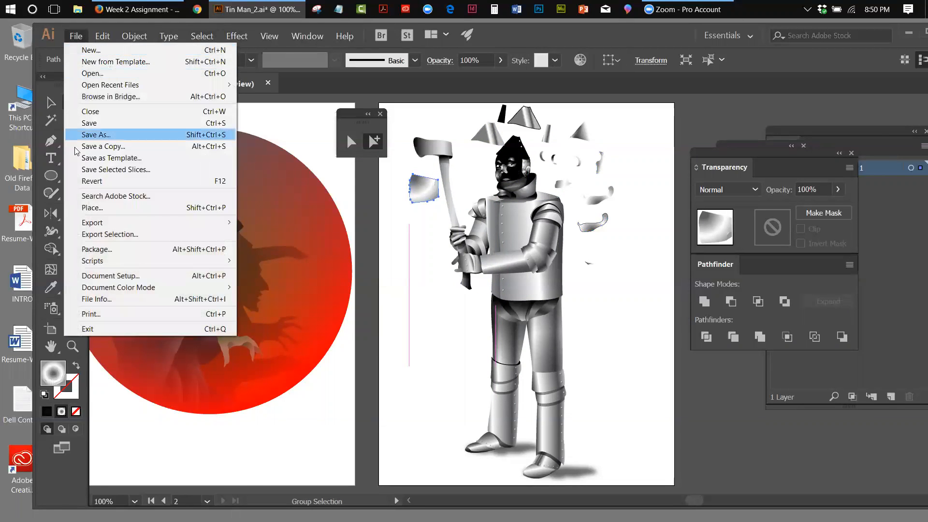
{"action": "left_click", "coordinate": [97, 178]}
{"action": "left_click", "coordinate": [568, 292]}
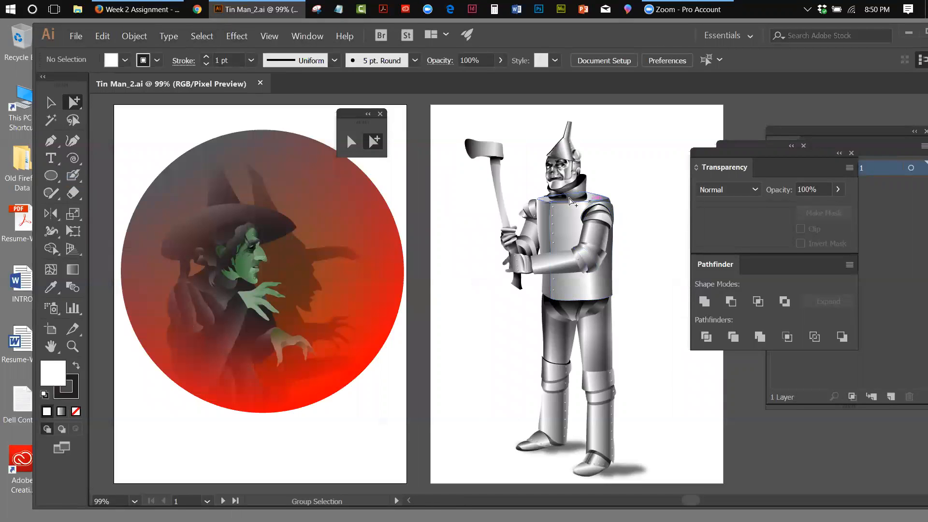
Magnify the Tin Man's upper body to 200% and return to the Selection tool
{"action": "left_click", "coordinate": [72, 346]}
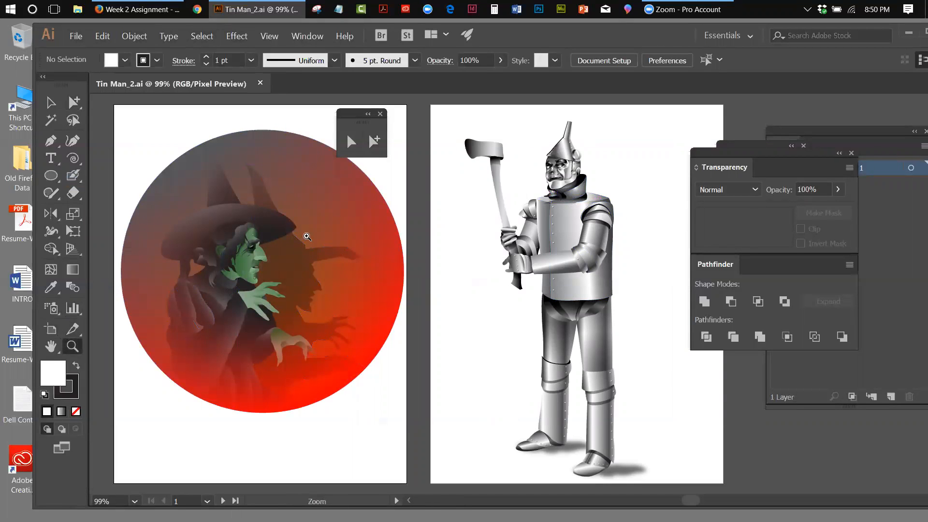
{"action": "left_click", "coordinate": [587, 174]}
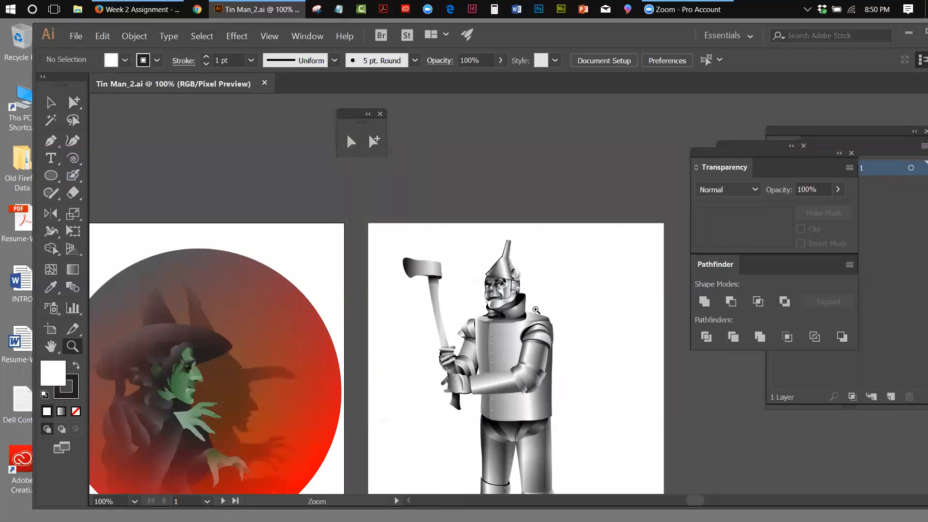
{"action": "left_click", "coordinate": [536, 314]}
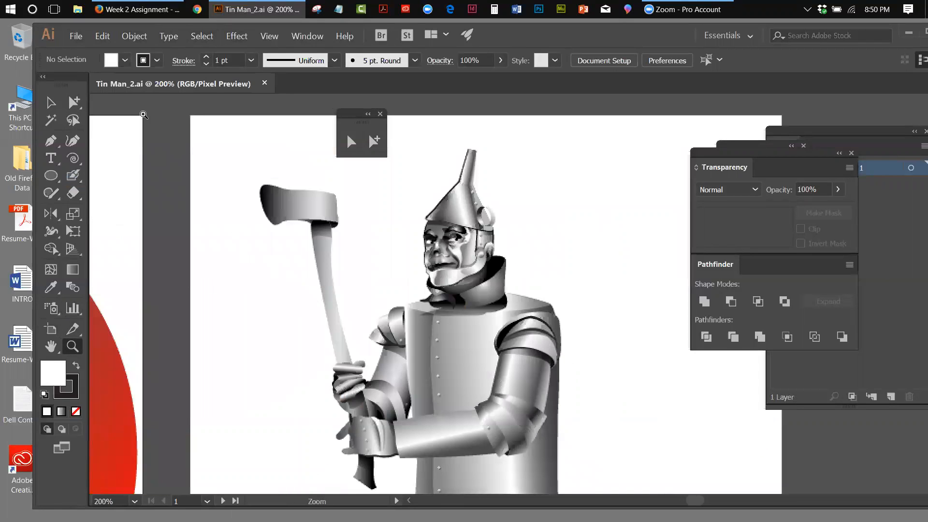
{"action": "key", "text": "v"}
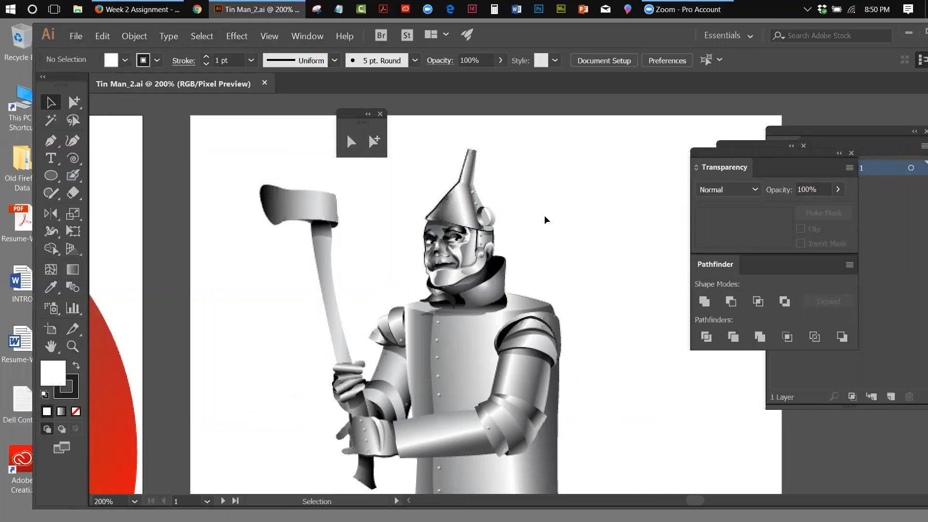
Bring the circular witch artwork into view at 200% and reposition the application window so its full toolbox shows
{"action": "left_click_drag", "start_coordinate": [693, 497], "coordinate": [679, 502]}
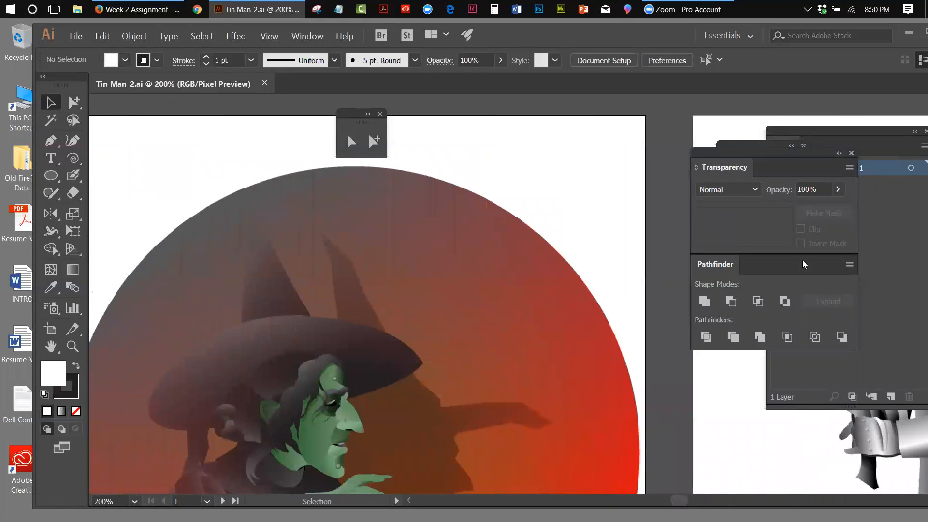
{"action": "double_click", "coordinate": [655, 32]}
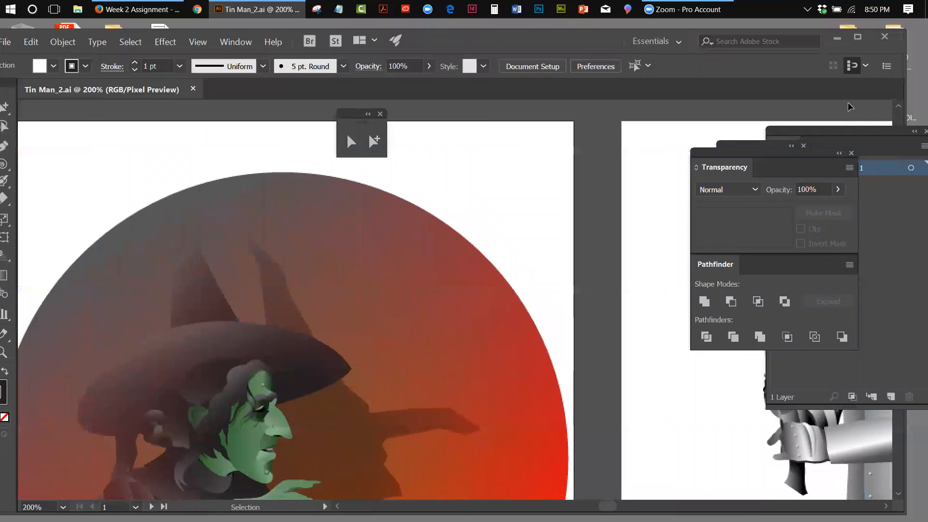
{"action": "left_click", "coordinate": [898, 106]}
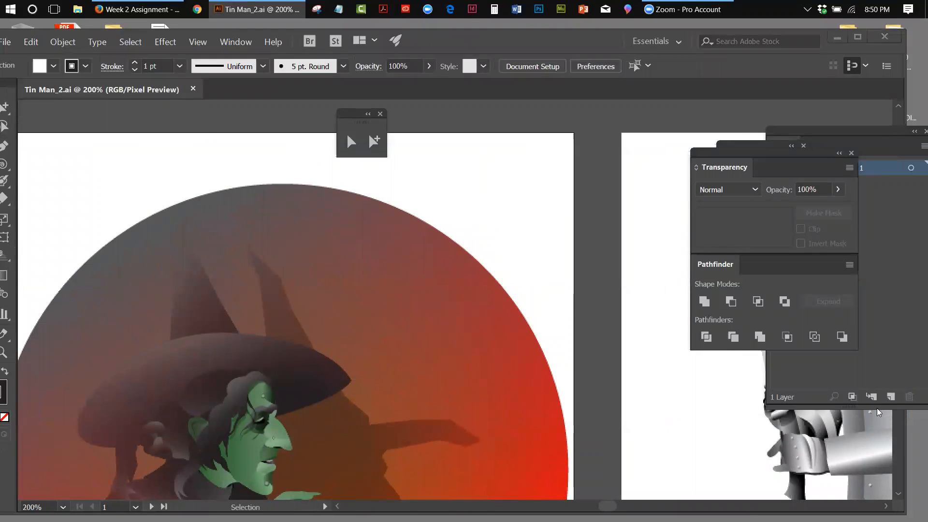
{"action": "scroll", "coordinate": [355, 309], "scroll_direction": "down", "scroll_amount": 10}
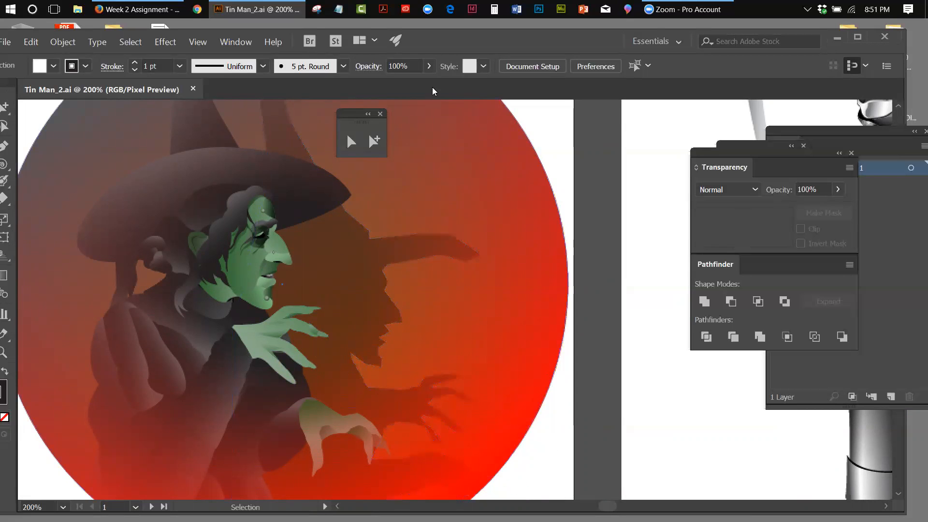
{"action": "double_click", "coordinate": [436, 33]}
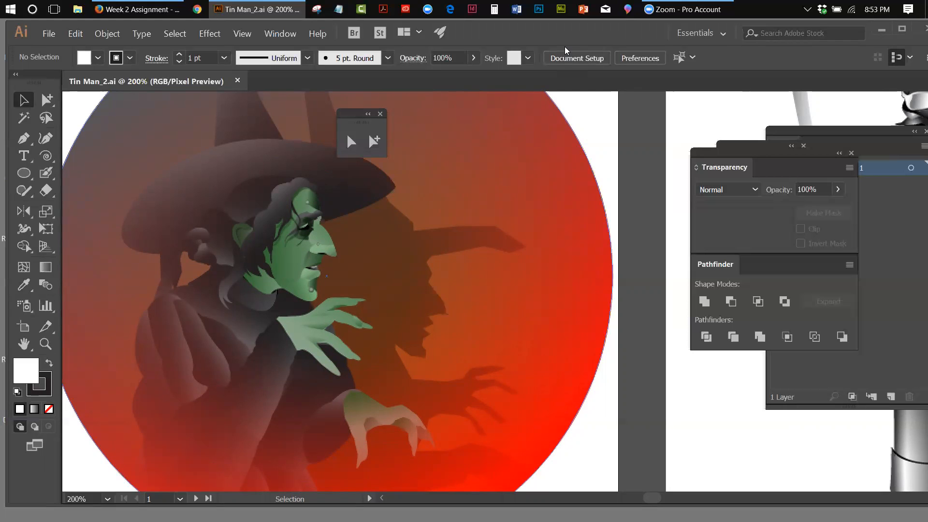
{"action": "left_click_drag", "start_coordinate": [571, 30], "coordinate": [568, 33]}
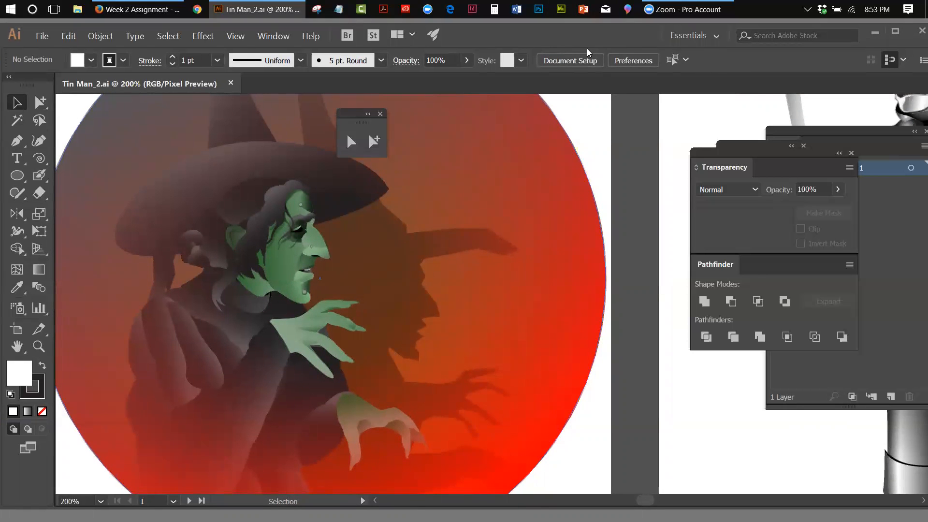